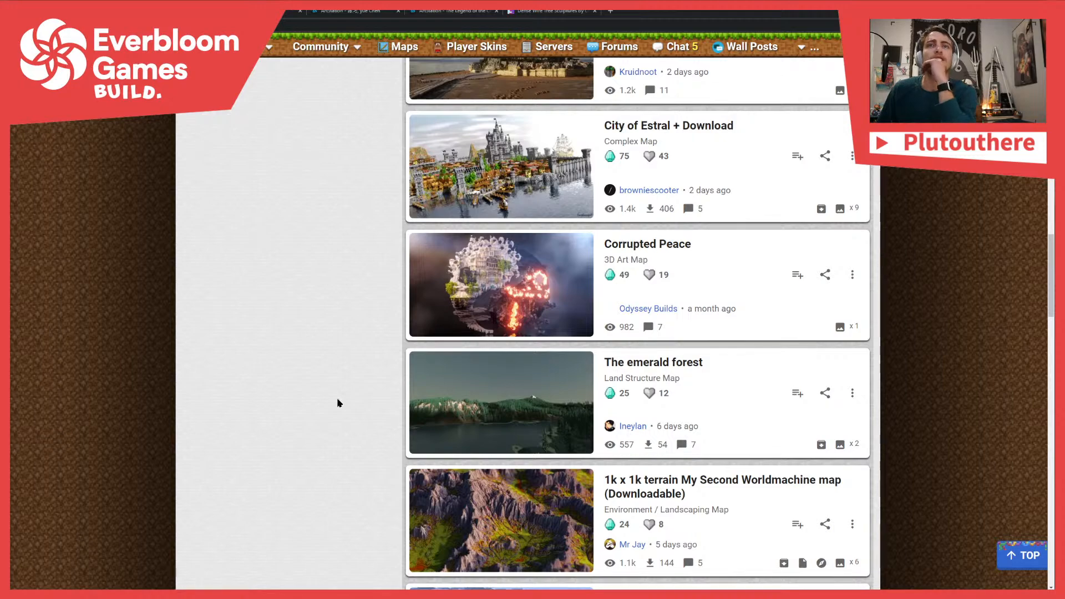
Find the Corrupted Peace map in the list of recently diamonded projects and open its page
scroll(352, 392, "up", 2)
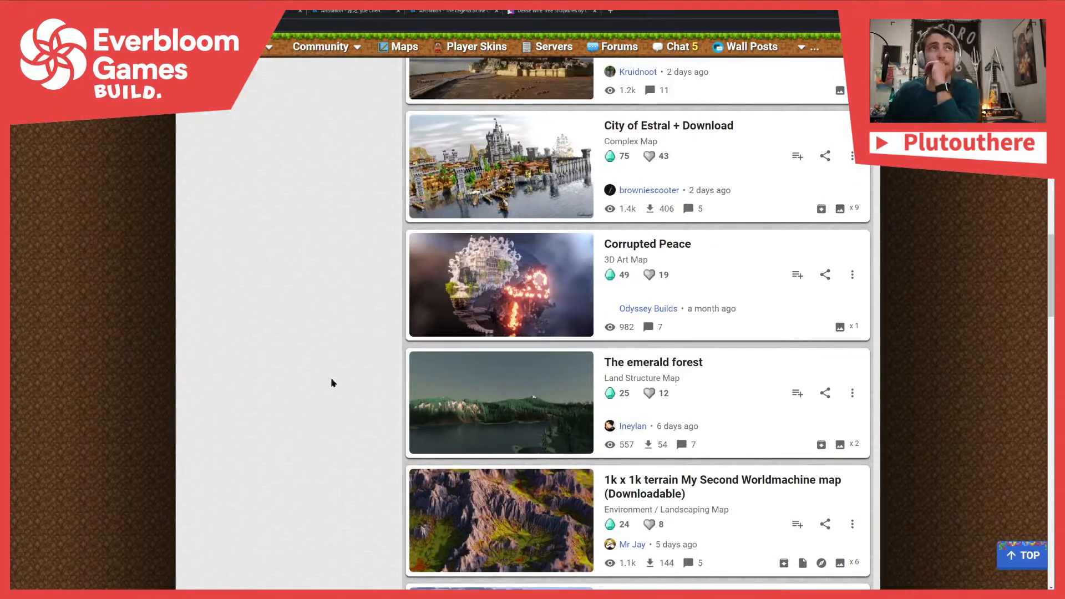
scroll(320, 362, "up", 2)
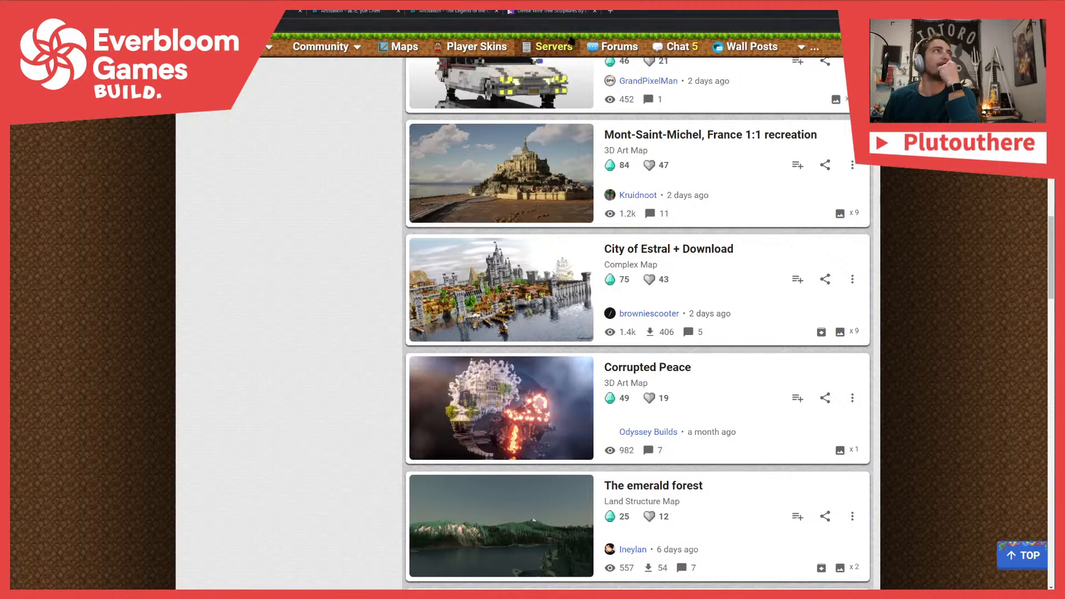
scroll(414, 457, "up", 2)
scroll(444, 466, "down", 2)
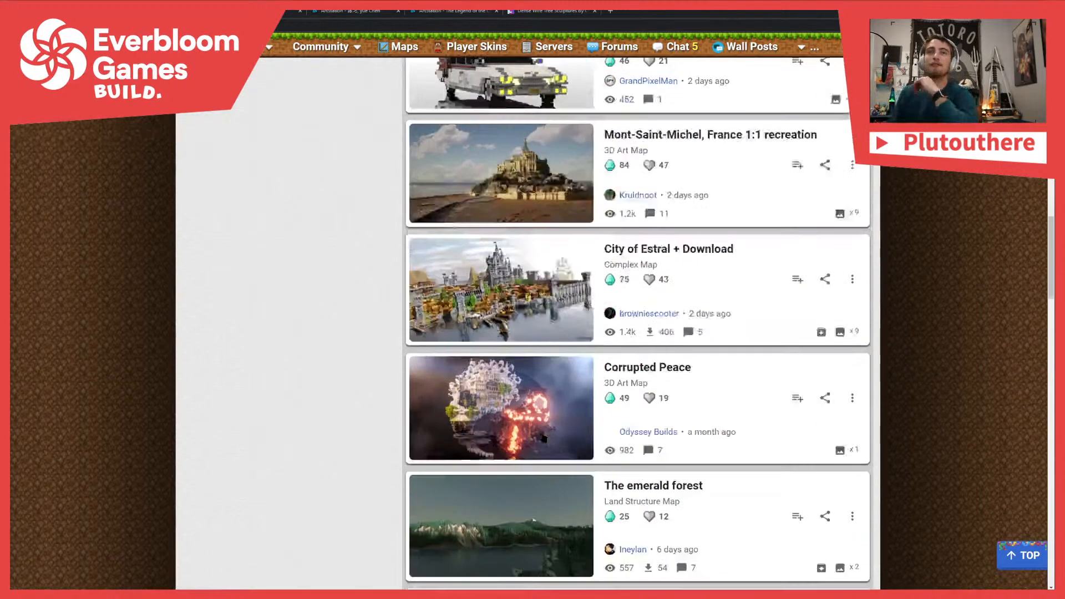
scroll(527, 483, "up", 2)
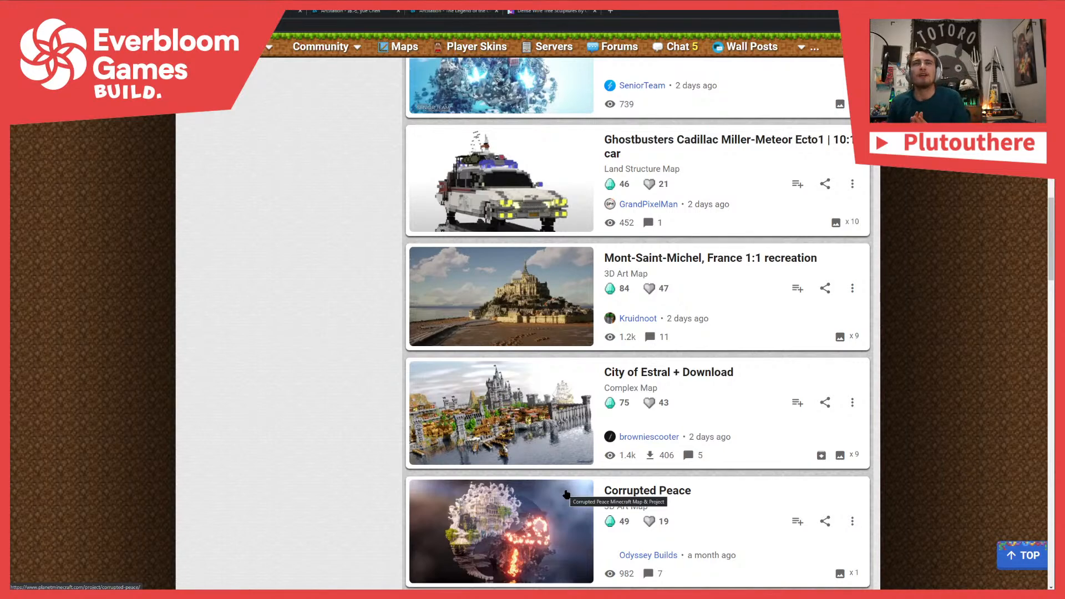
left_click(644, 491)
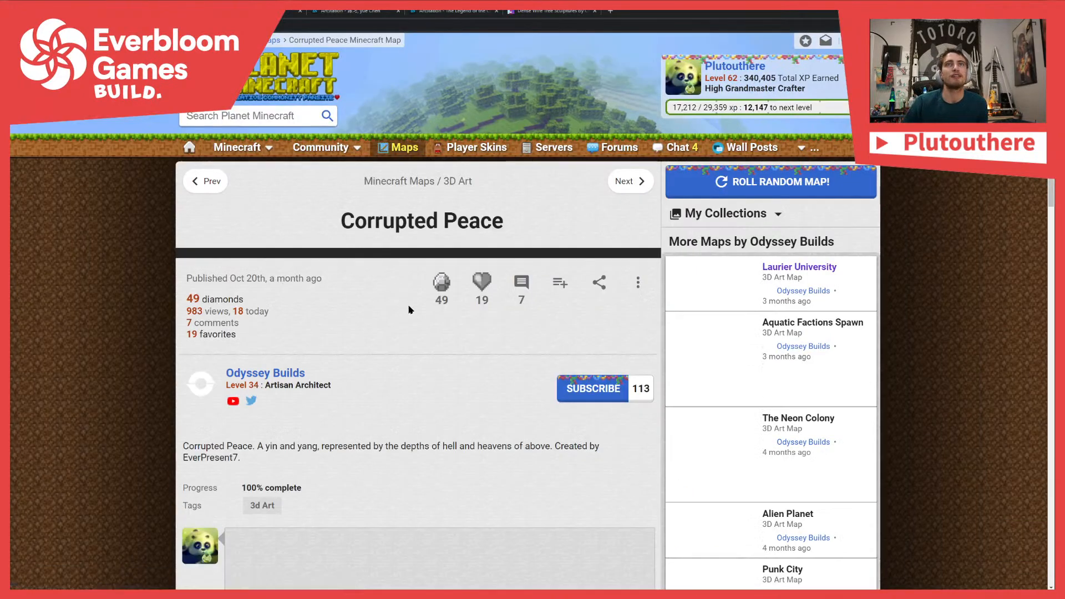
Examine the Corrupted Peace build's image, description and comments
scroll(488, 334, "down", 2)
scroll(488, 334, "up", 2)
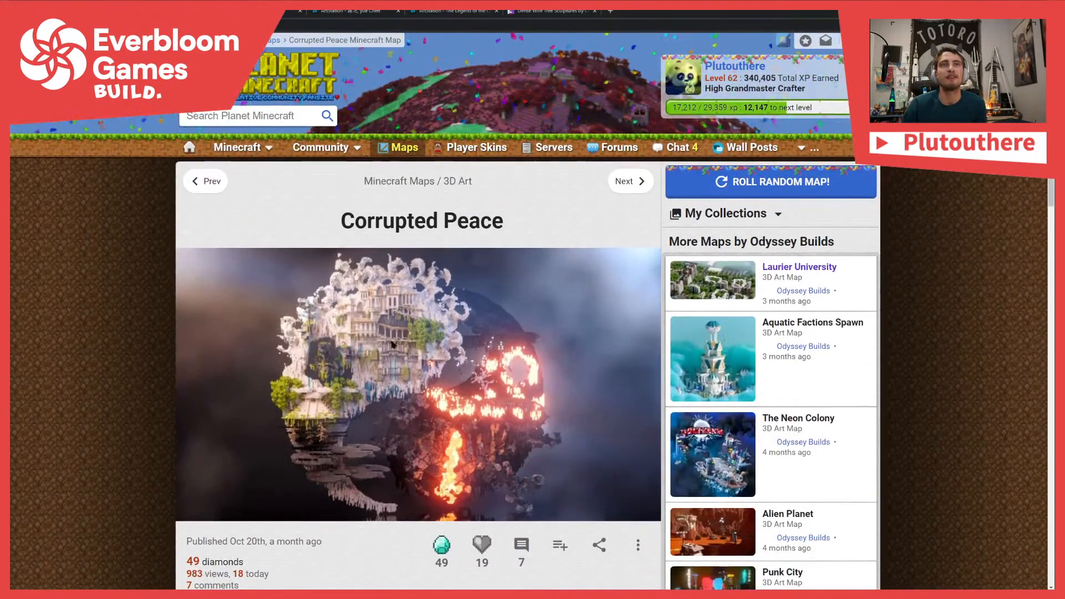
scroll(514, 357, "down", 2)
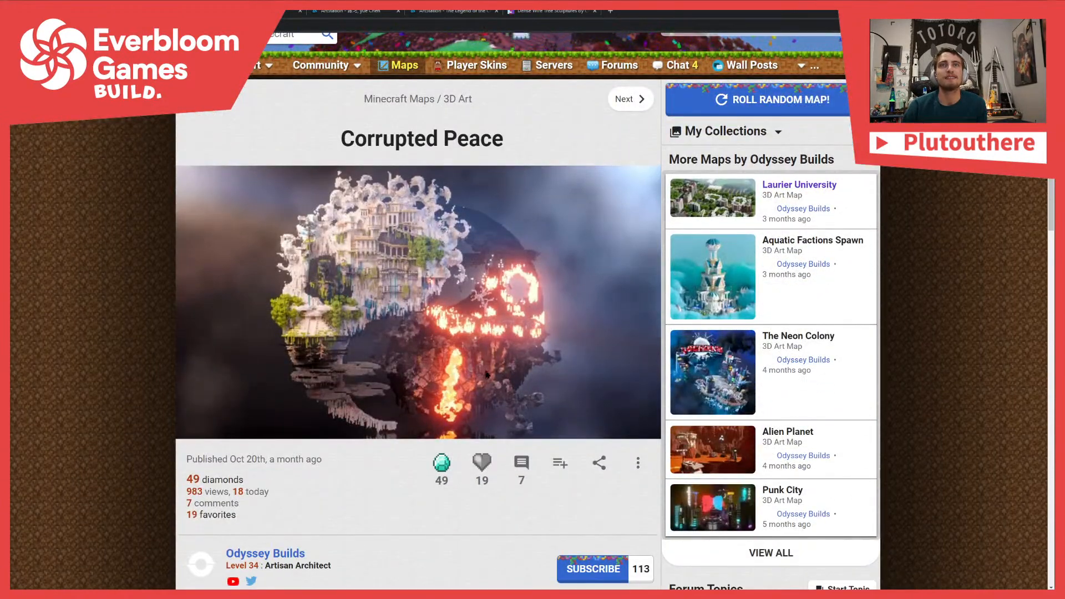
scroll(263, 167, "up", 2)
scroll(265, 297, "down", 6)
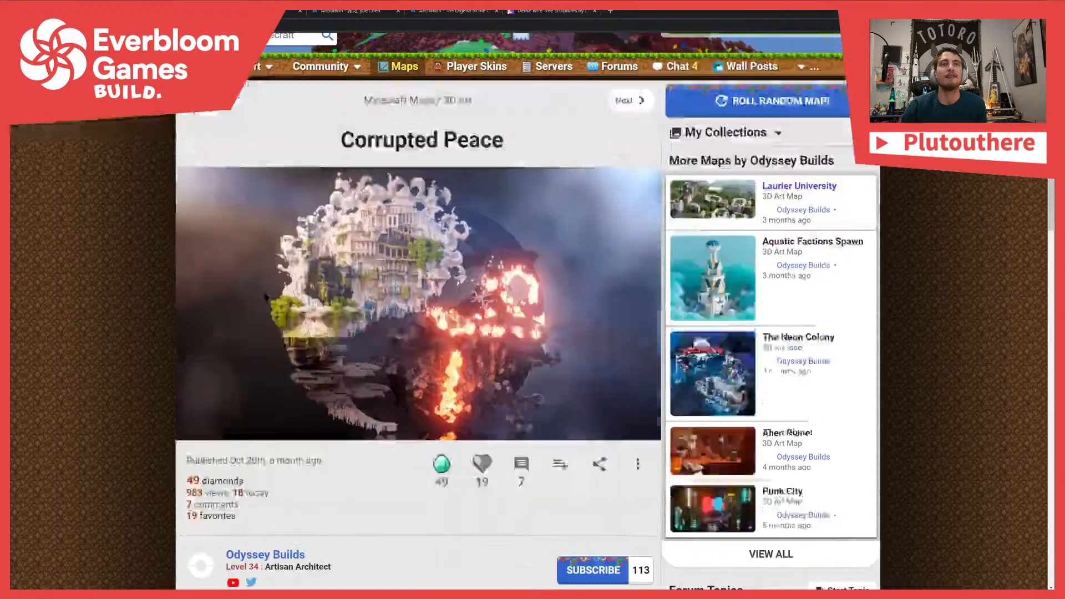
scroll(322, 344, "down", 2)
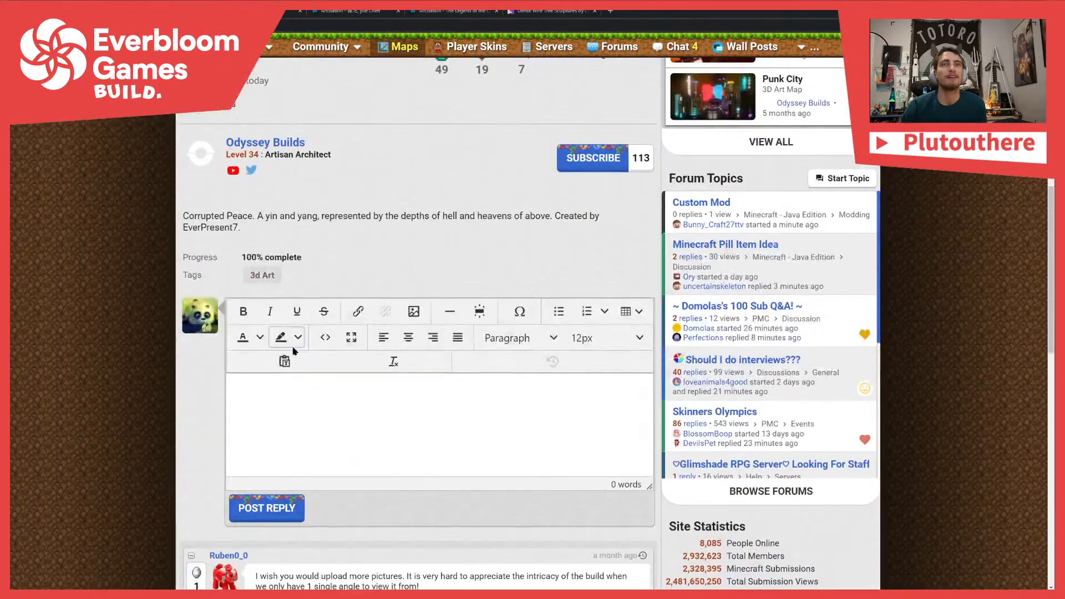
scroll(322, 344, "up", 6)
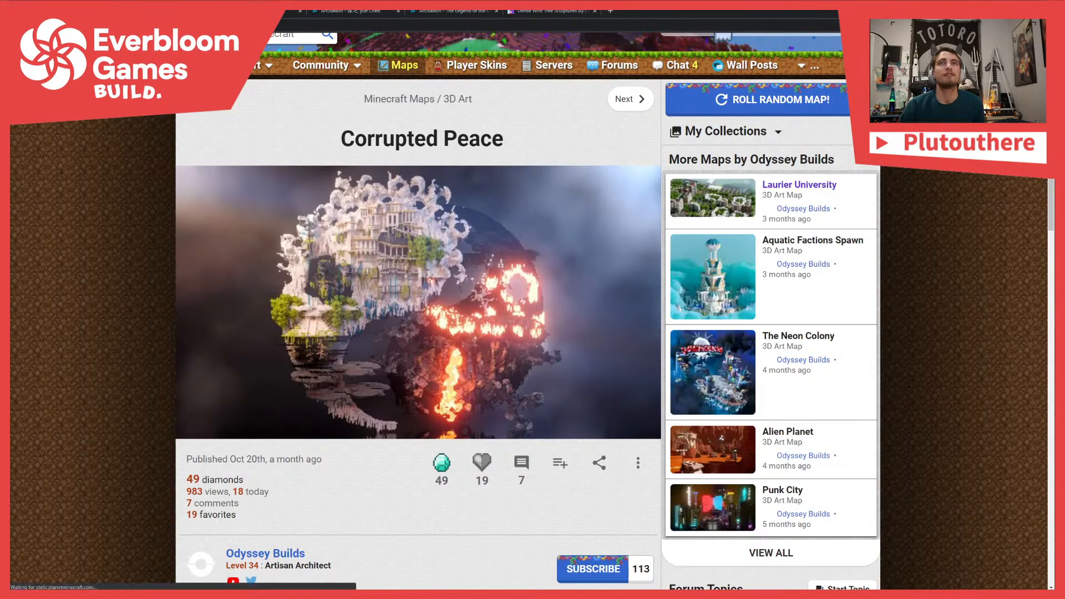
Return to the project list and open the Mont-Saint-Michel, France 1:1 recreation map to view its gallery
key("alt+Left")
scroll(527, 458, "up", 2)
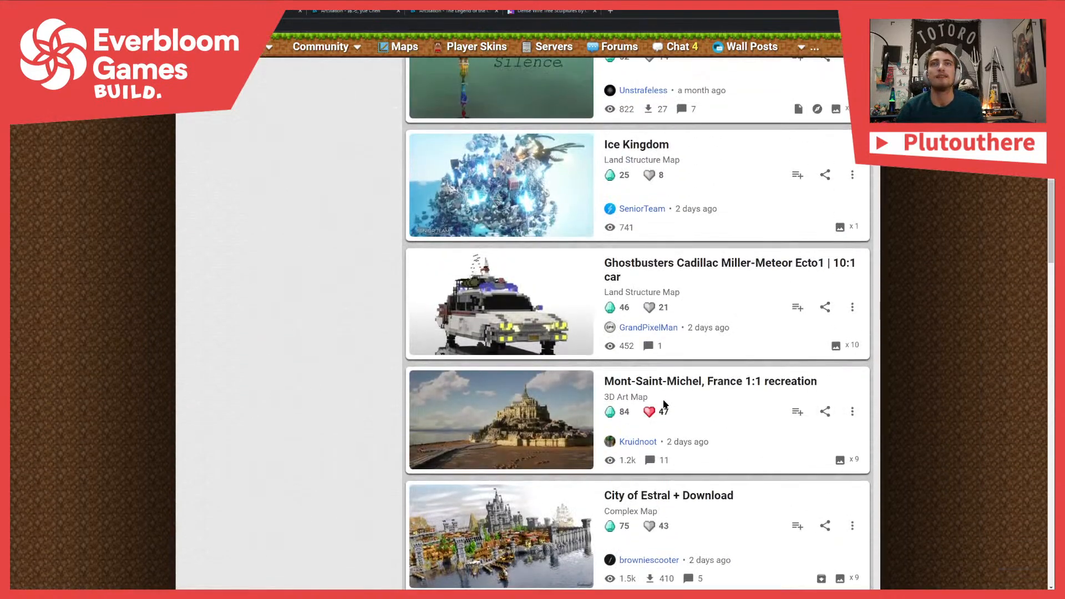
left_click(625, 383)
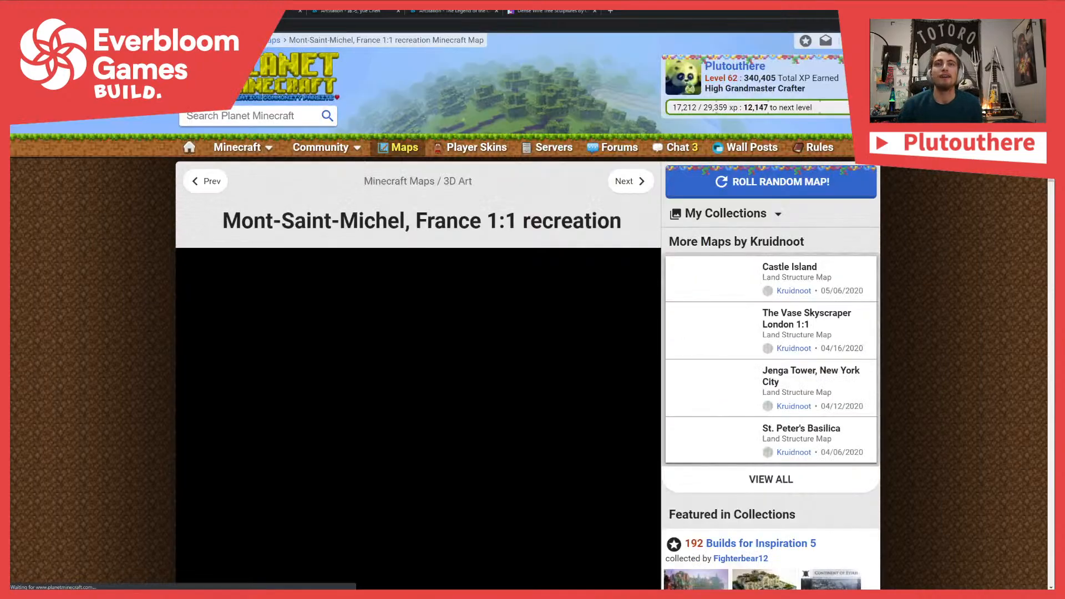
scroll(414, 305, "down", 1)
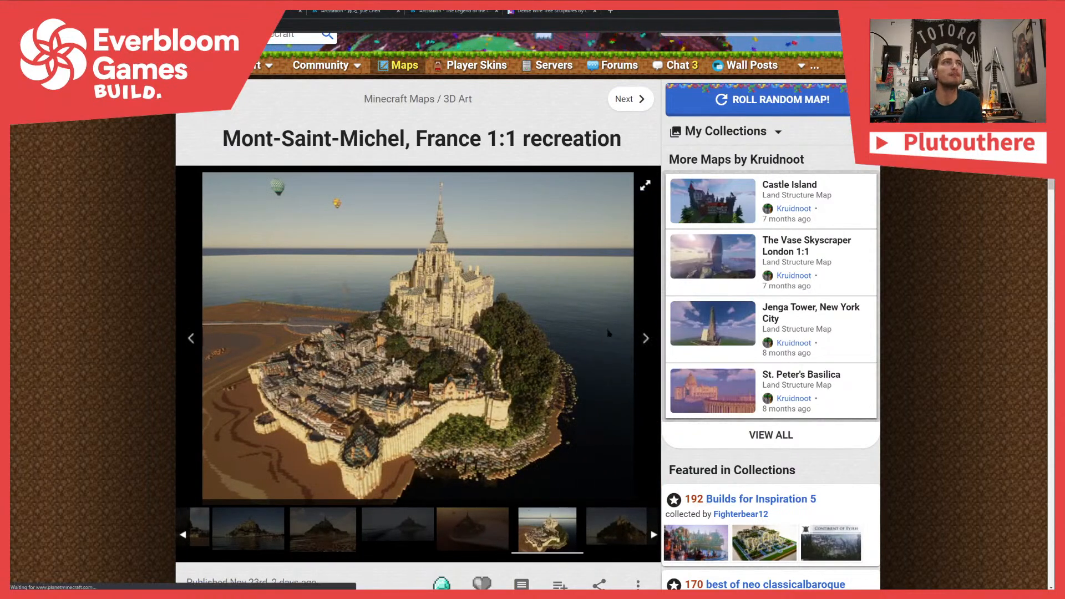
Return to the project list, open the Ghostbusters Cadillac Miller-Meteor Ecto1 map and browse its gallery to the side view
key("alt+Left")
scroll(632, 397, "up", 3)
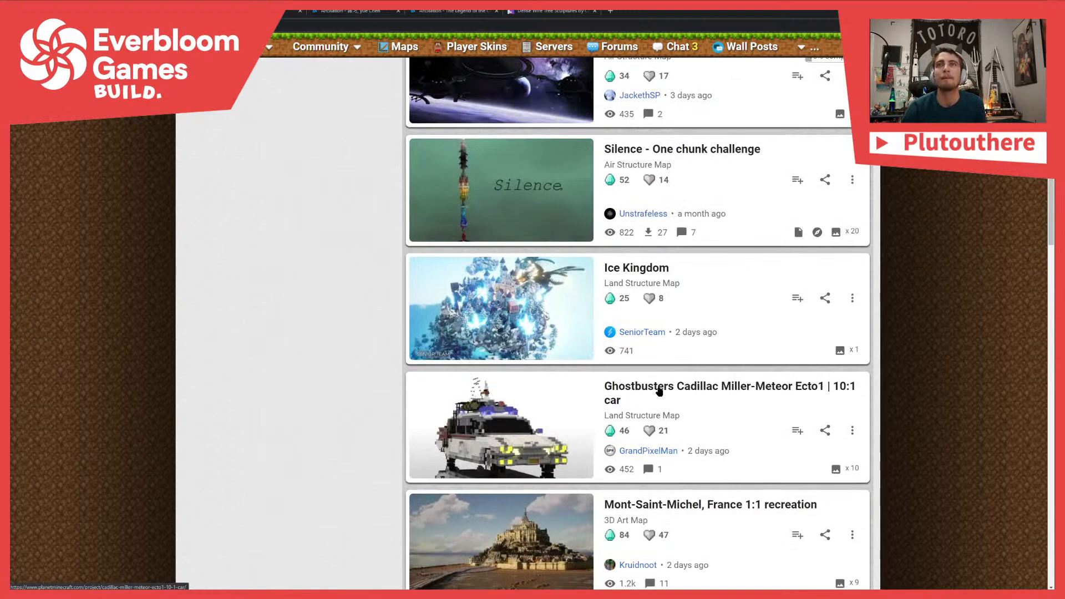
left_click(660, 392)
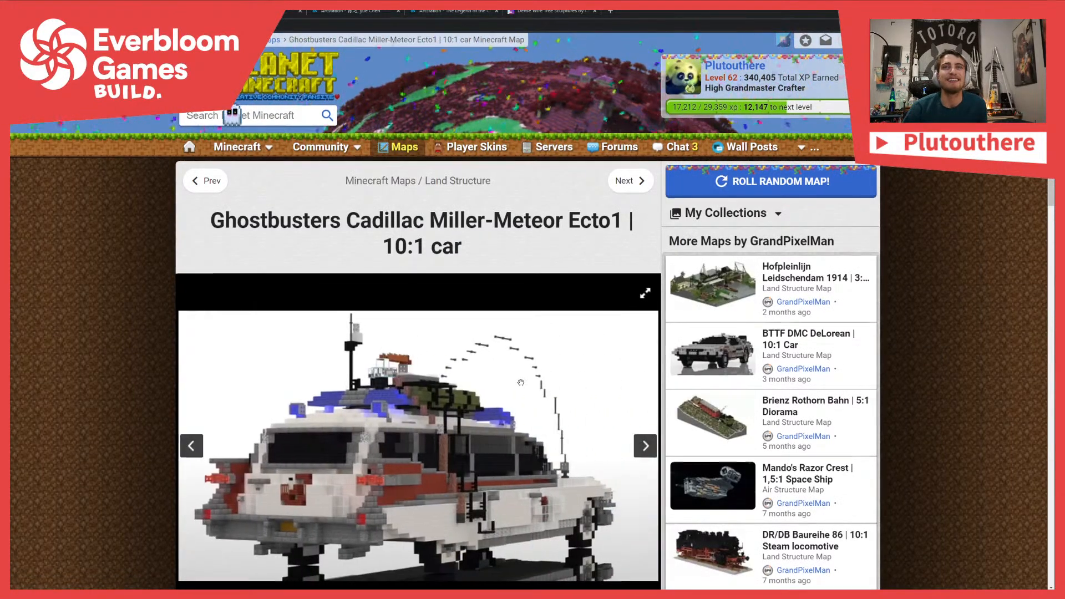
scroll(625, 363, "down", 1)
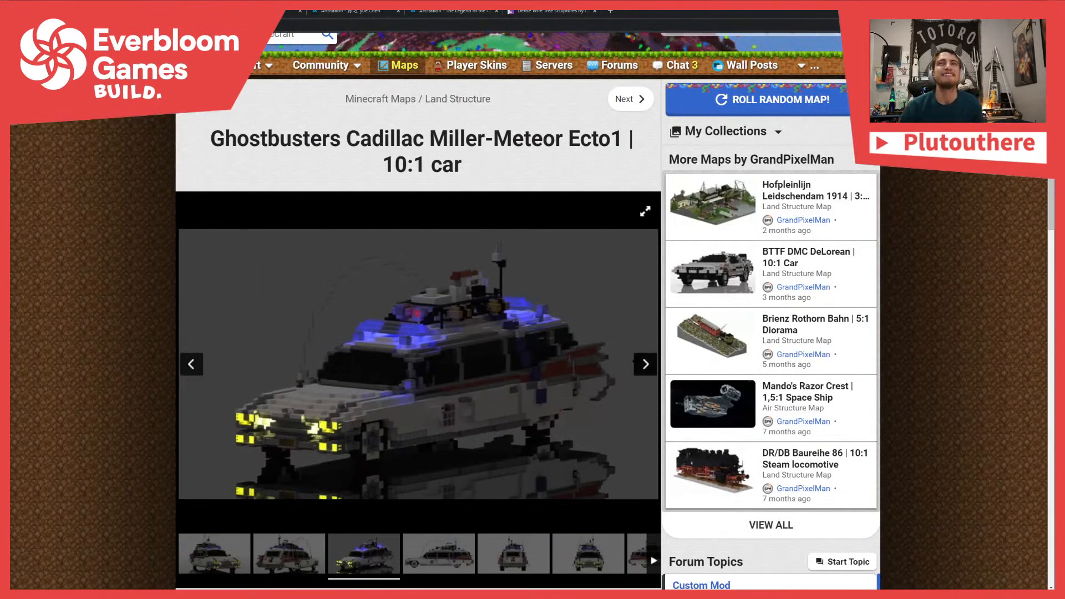
left_click(643, 371)
scroll(563, 360, "down", 1)
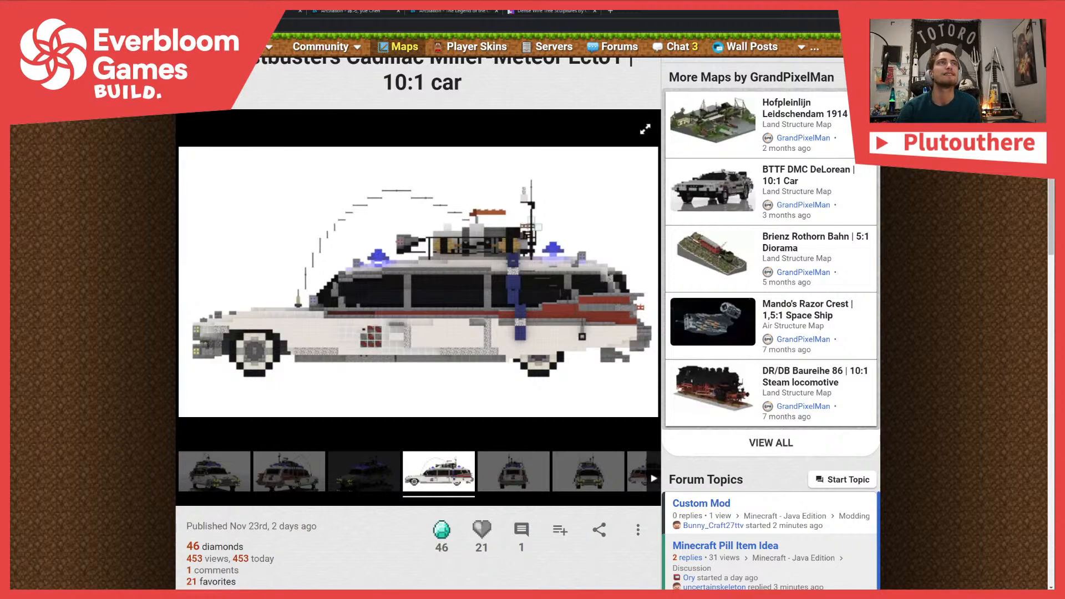
Return to the project list and open the Ice Kingdom map to examine its image
key("alt+Left")
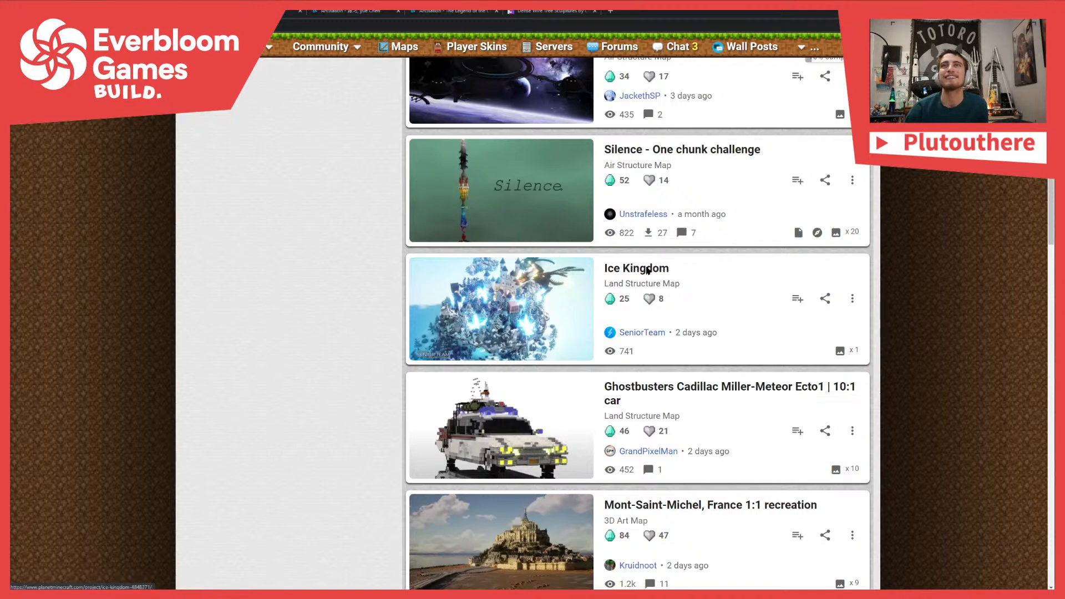
left_click(647, 270)
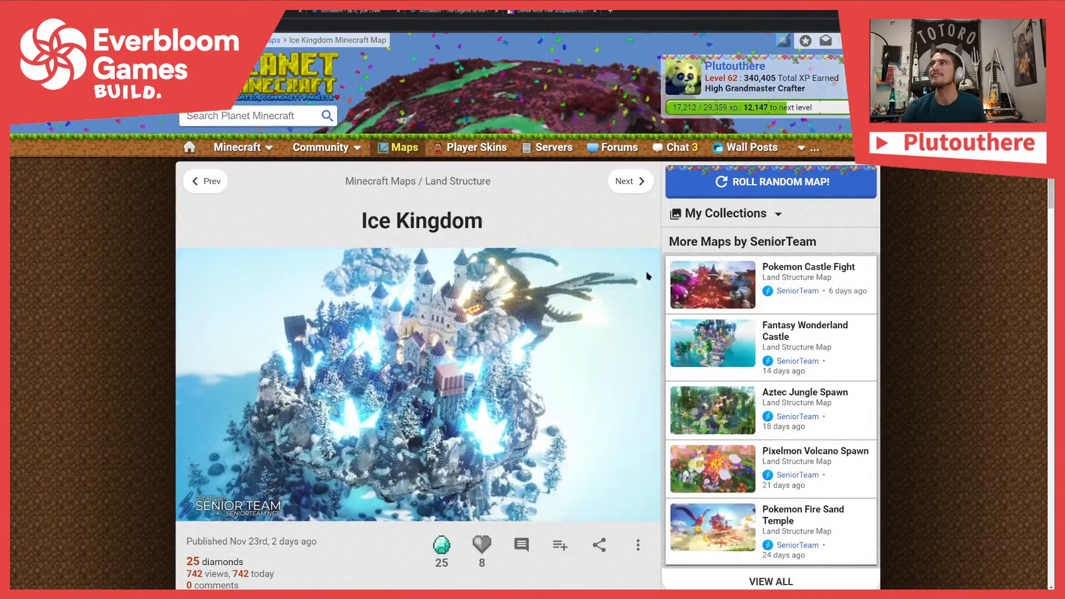
scroll(499, 311, "down", 2)
scroll(390, 284, "up", 1)
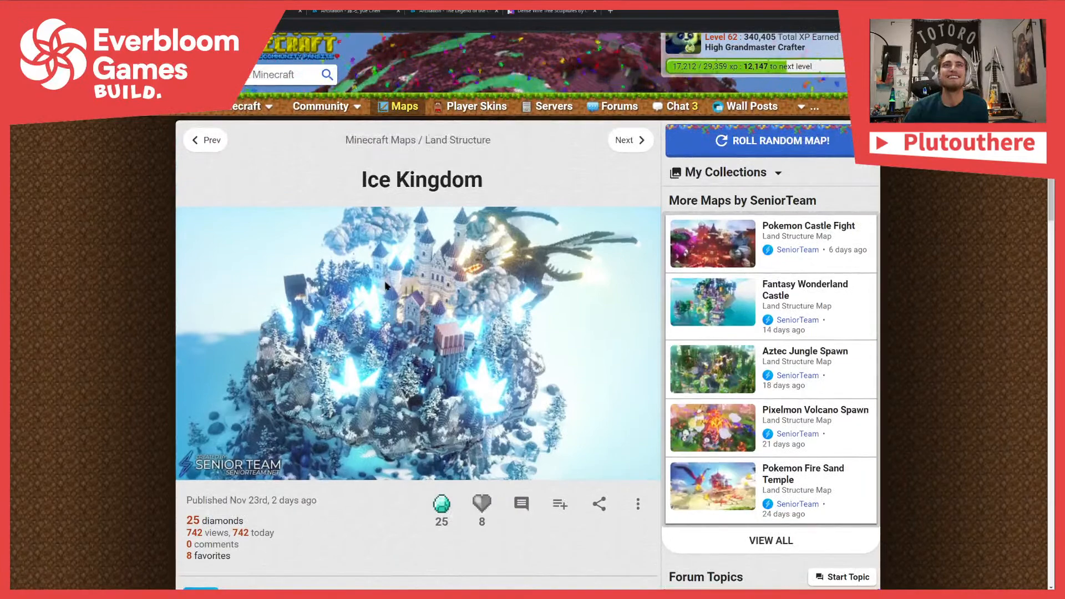
scroll(390, 284, "up", 1)
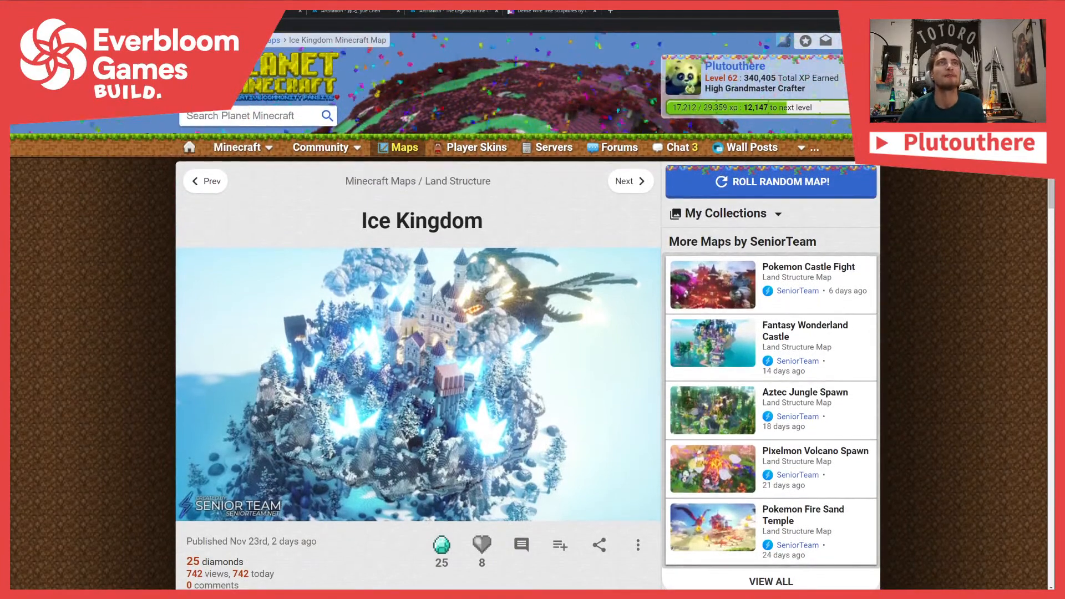
Return to the project list and open the Silence - One chunk challenge map at its gallery
key("alt+Left")
scroll(535, 392, "up", 1)
left_click(353, 336)
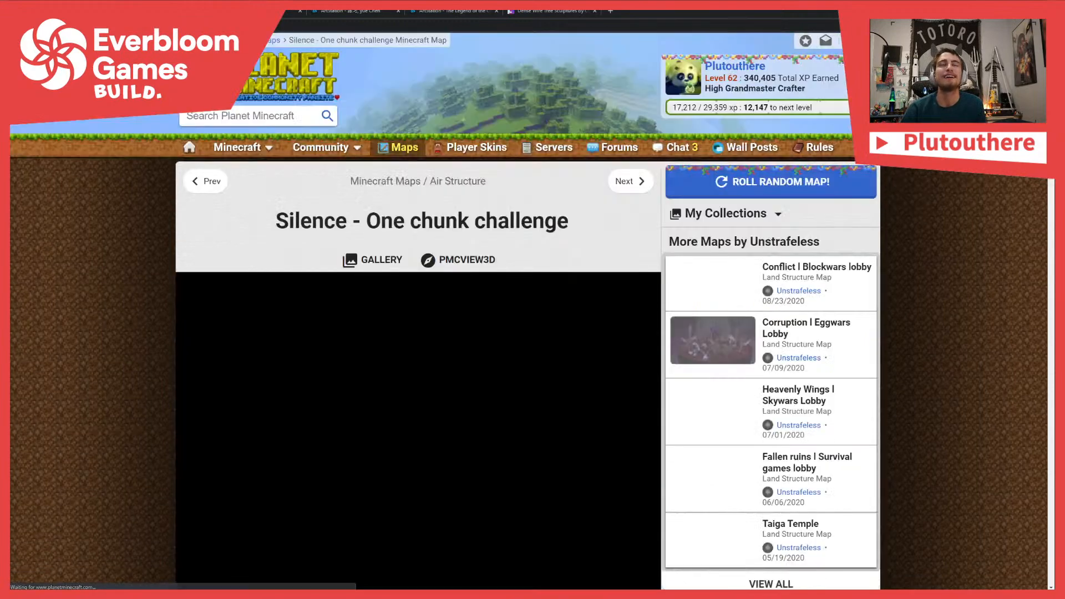
scroll(620, 312, "down", 3)
Browse the Silence map's gallery images one by one and check its contest placement
left_click(643, 284)
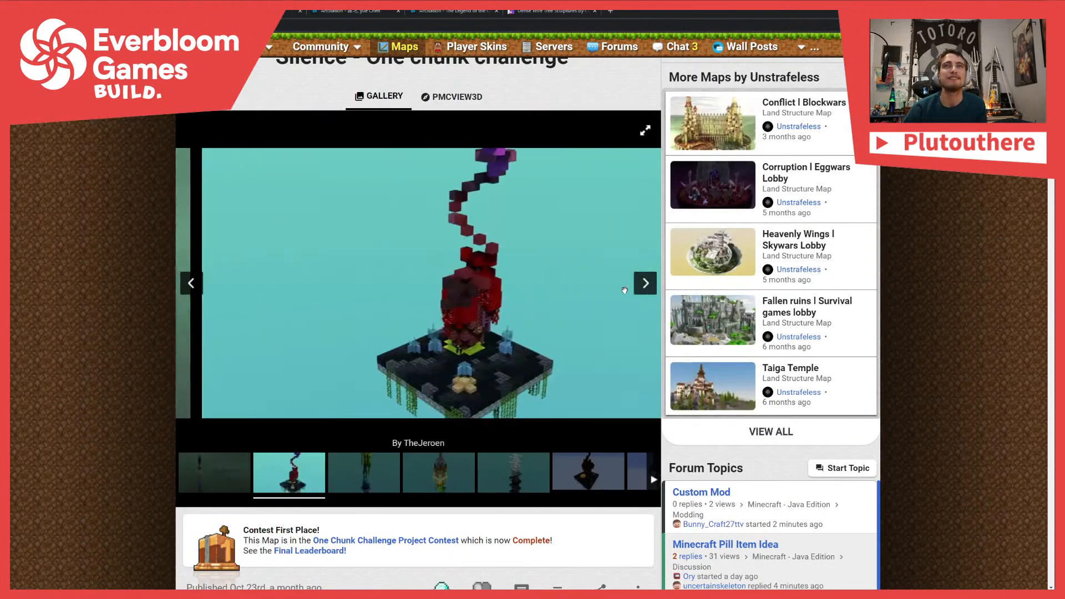
left_click(646, 283)
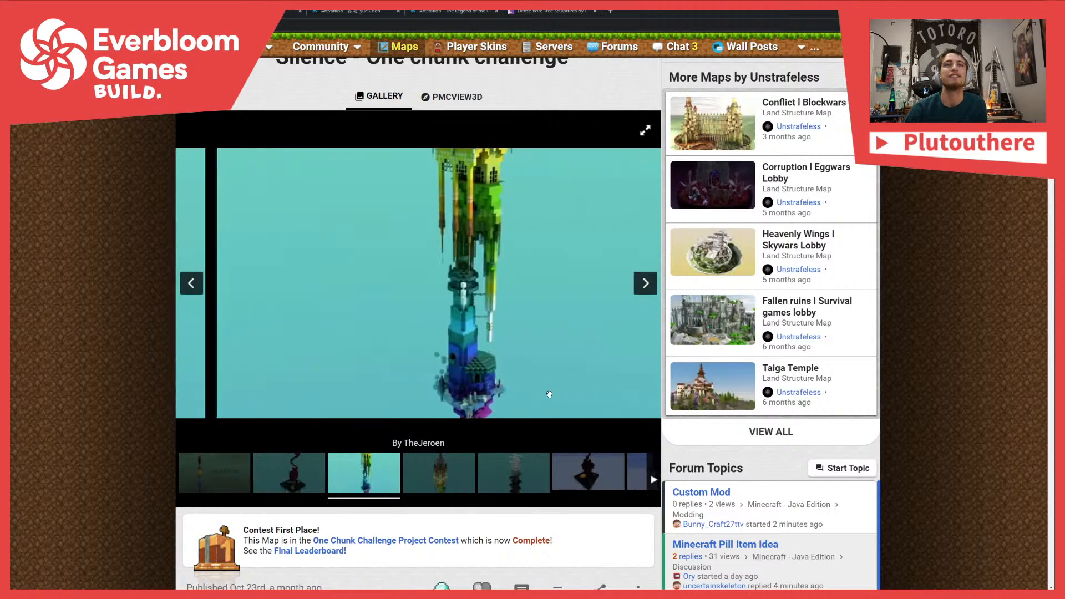
scroll(392, 303, "up", 3)
scroll(393, 303, "down", 2)
scroll(392, 303, "down", 3)
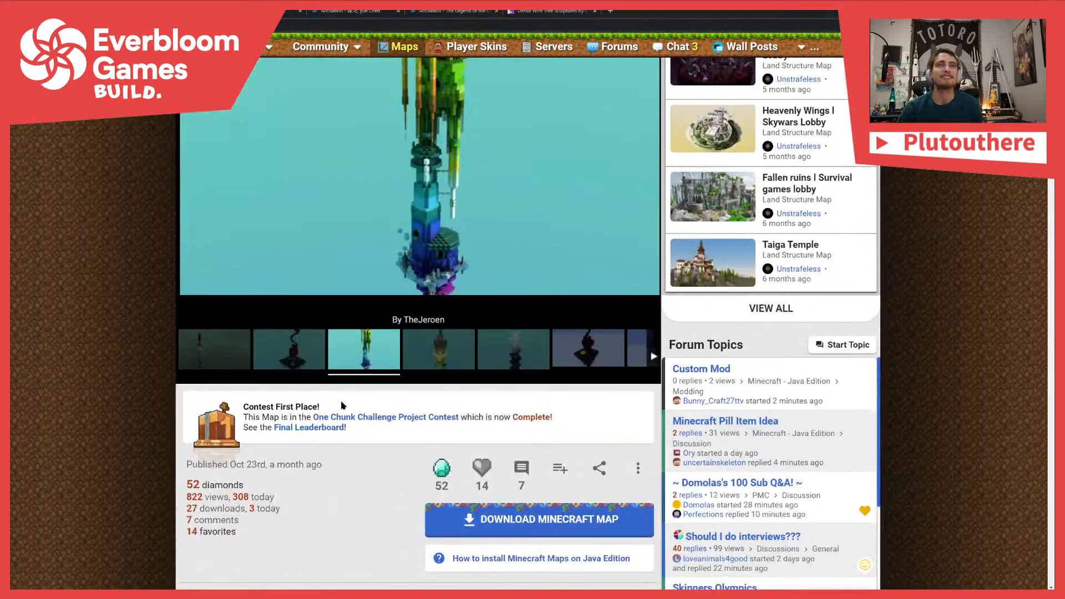
scroll(305, 410, "up", 2)
left_click(623, 329)
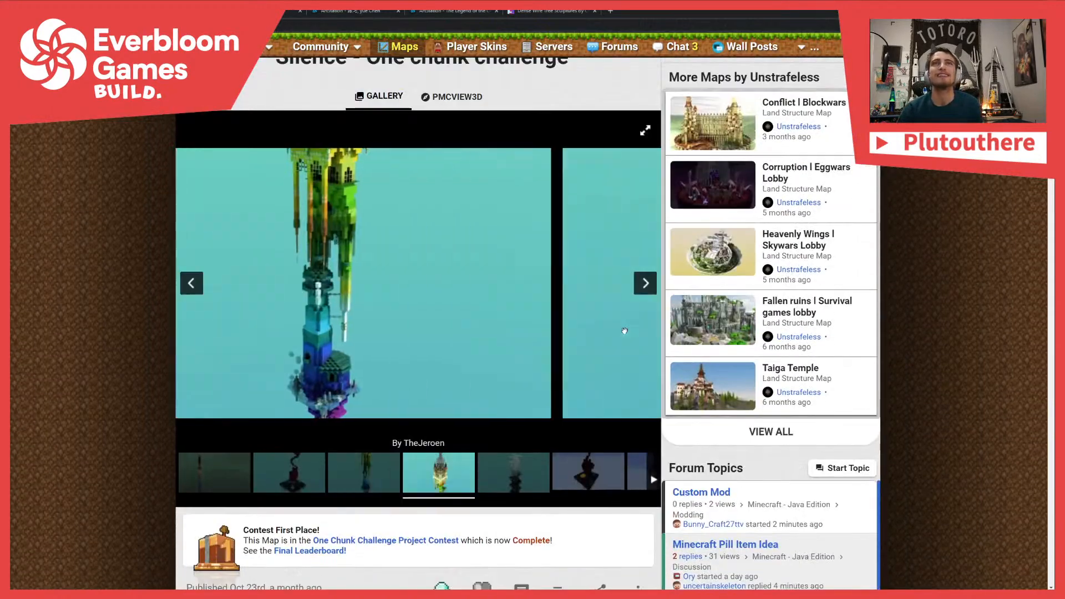
left_click(631, 299)
scroll(611, 307, "down", 1)
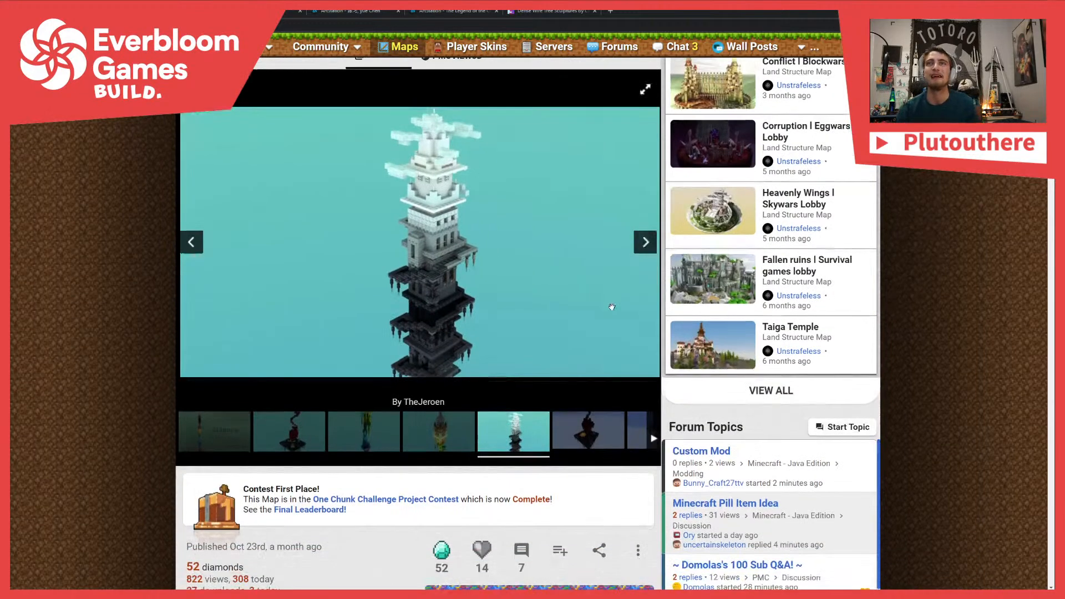
left_click(611, 300)
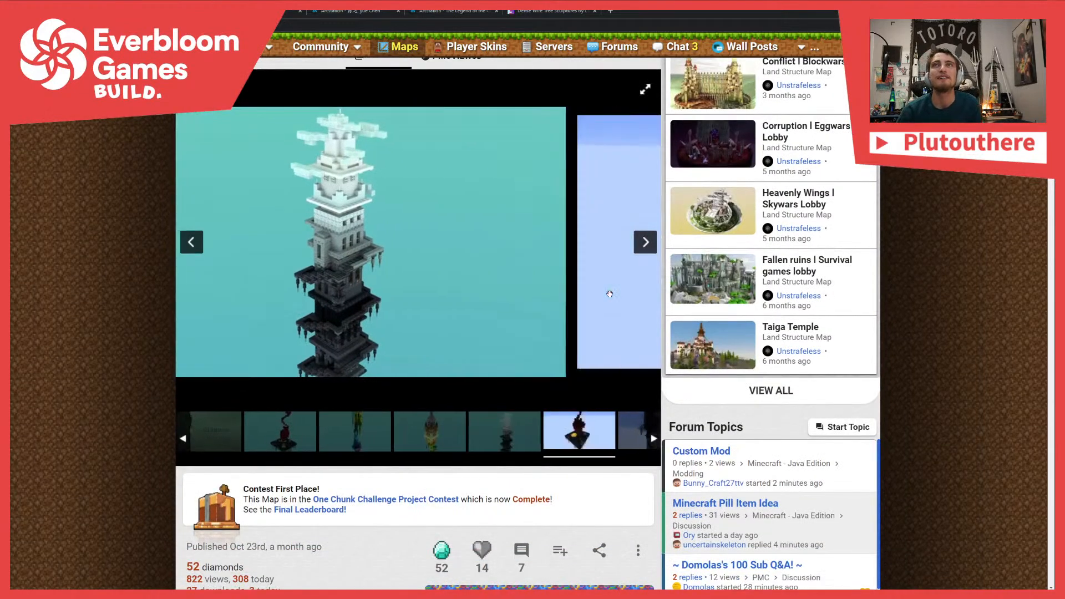
Subscribe to the creator of the Silence - One chunk challenge map
scroll(600, 299, "up", 1)
scroll(599, 298, "up", 2)
scroll(597, 298, "down", 8)
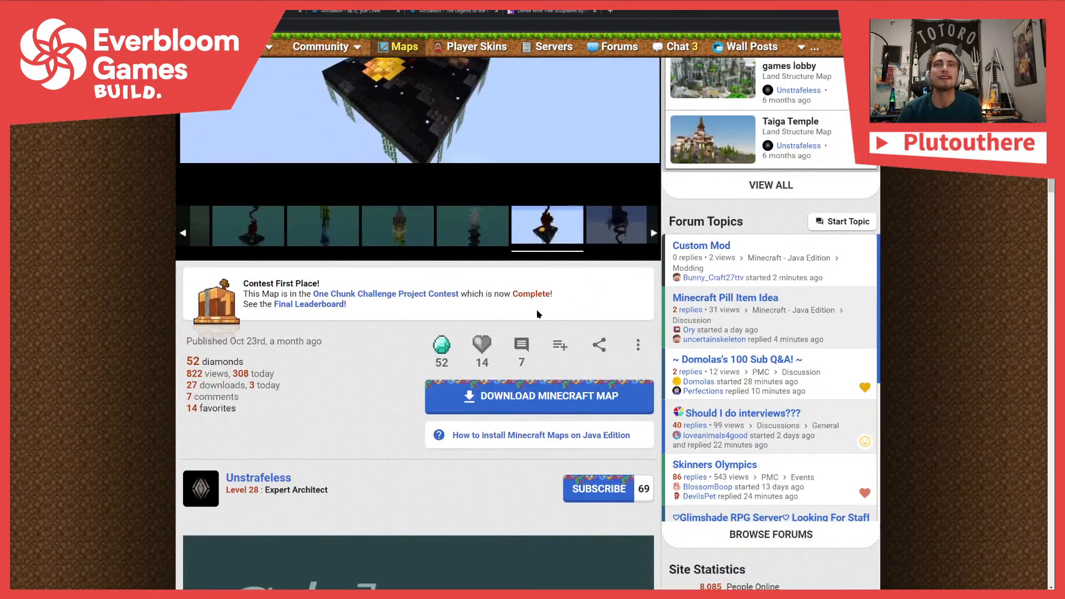
left_click(589, 490)
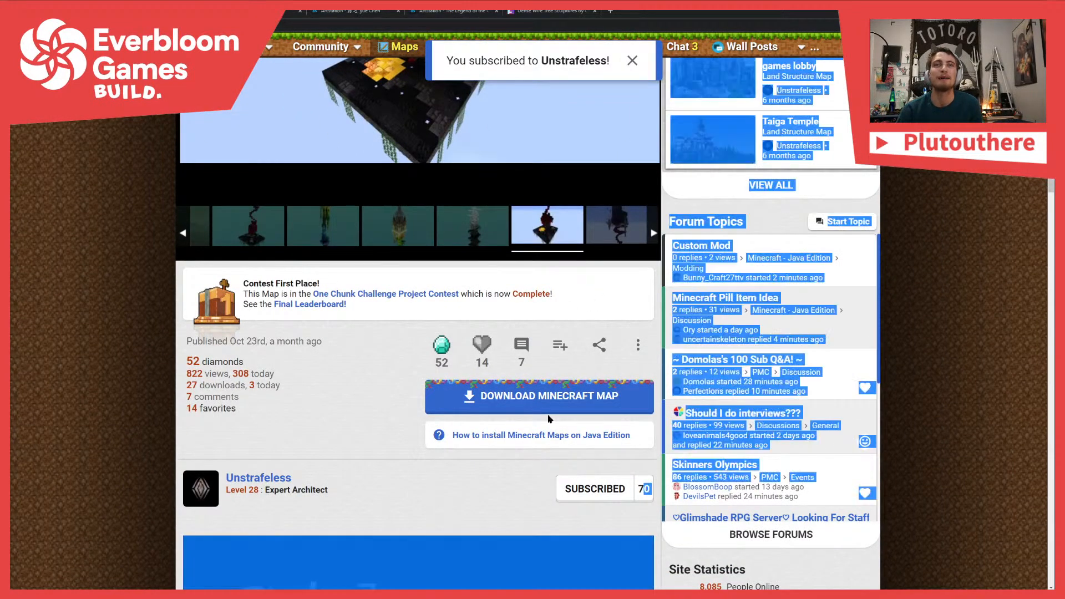
Go back to the start of the diamonds list, open the UFO Abducting Cows map and browse its gallery to the cow close-up
scroll(330, 435, "up", 8)
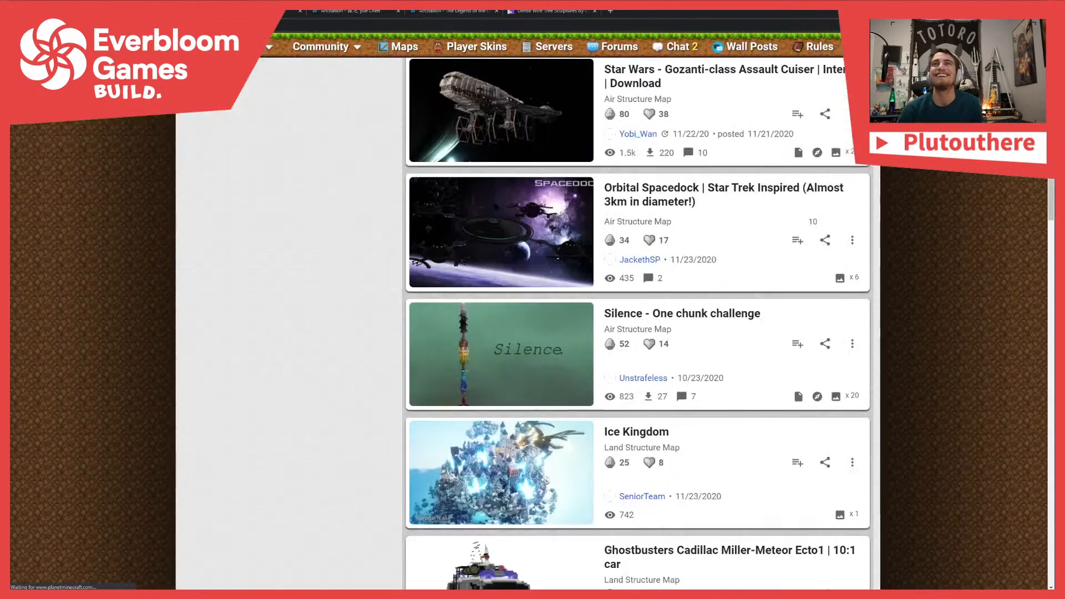
scroll(702, 426, "up", 2)
scroll(703, 426, "up", 6)
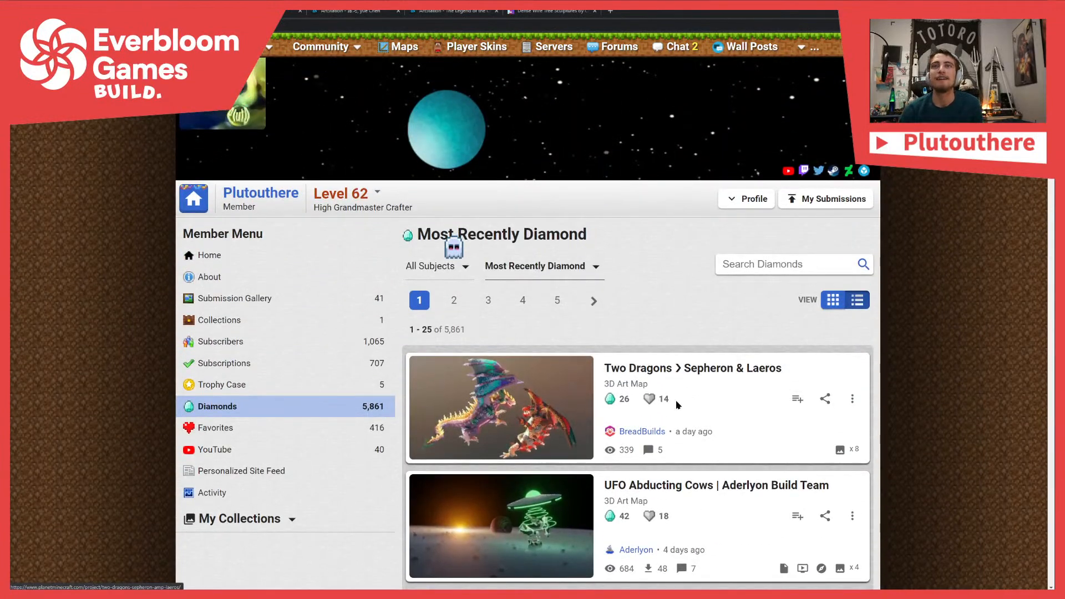
left_click(682, 487)
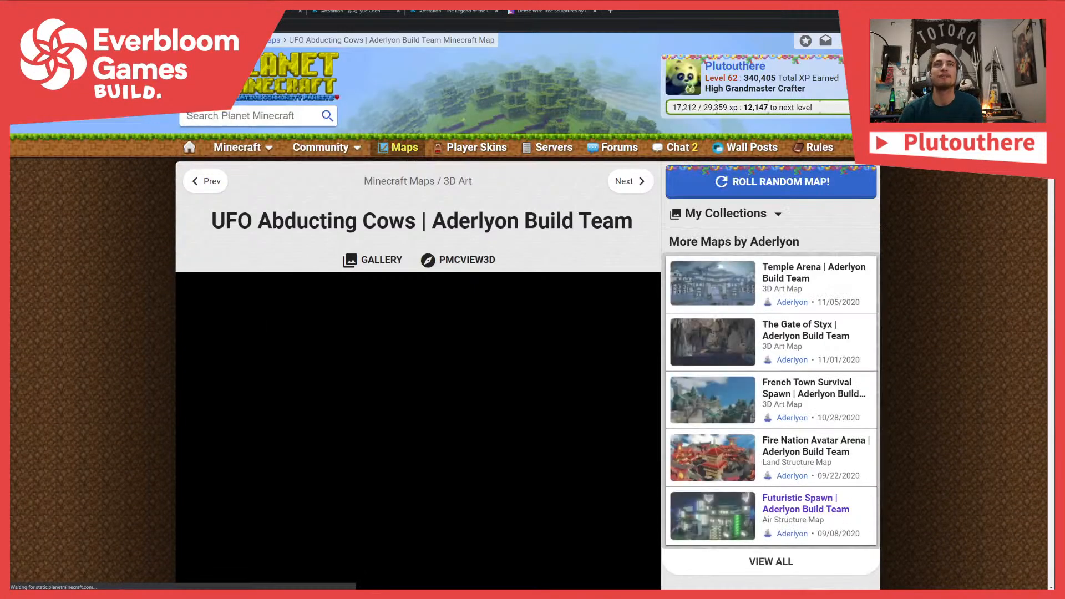
scroll(645, 325, "down", 2)
left_click(645, 324)
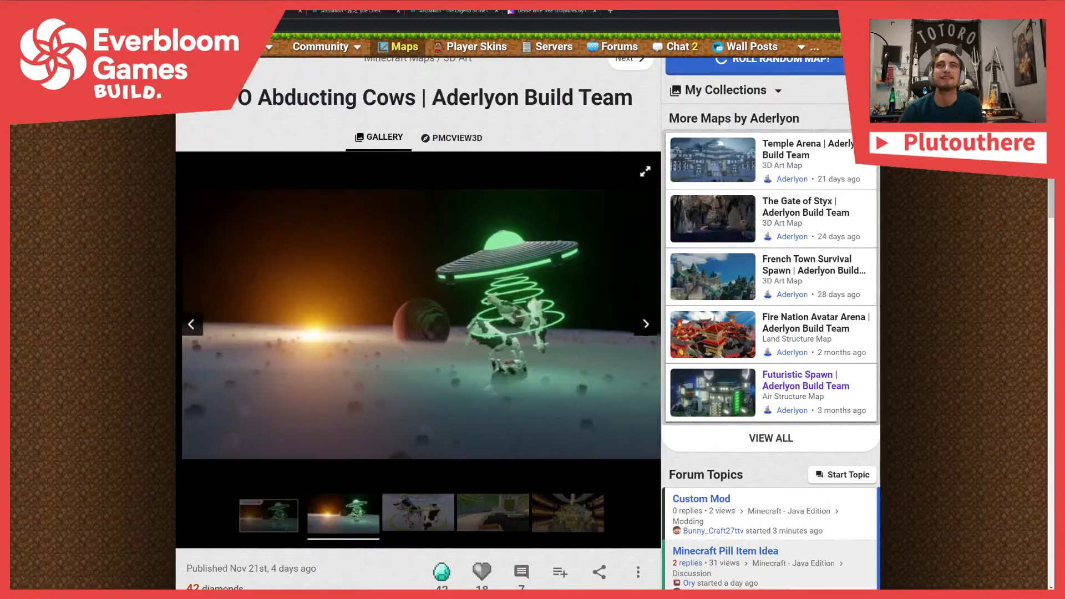
left_click(645, 324)
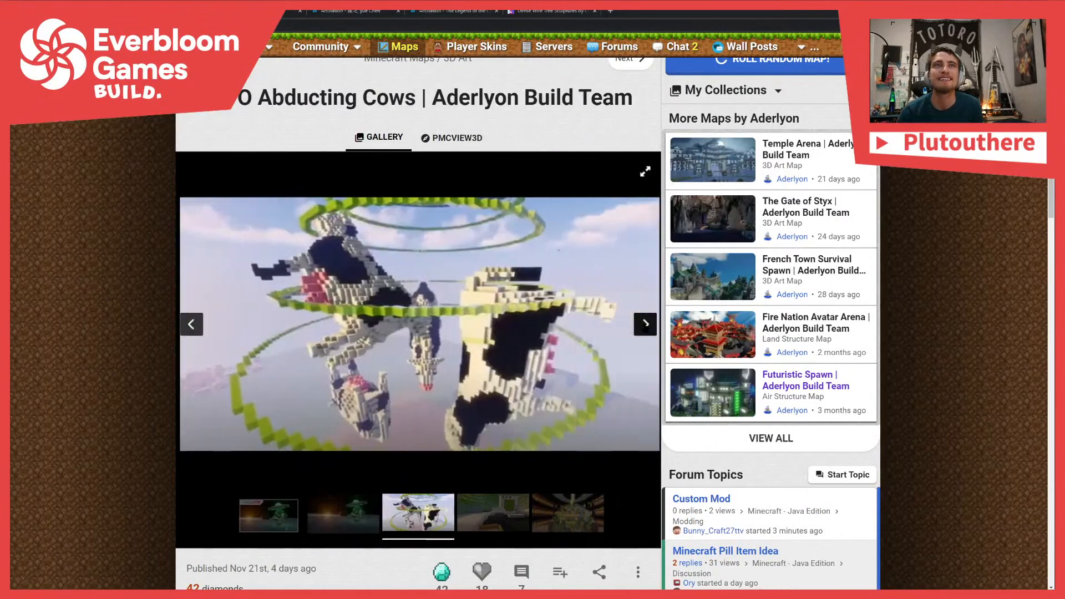
Finish browsing the UFO Abducting Cows gallery and open the Two Dragons Sepheron & Laeros map from the diamonds list
left_click(646, 324)
left_click(645, 324)
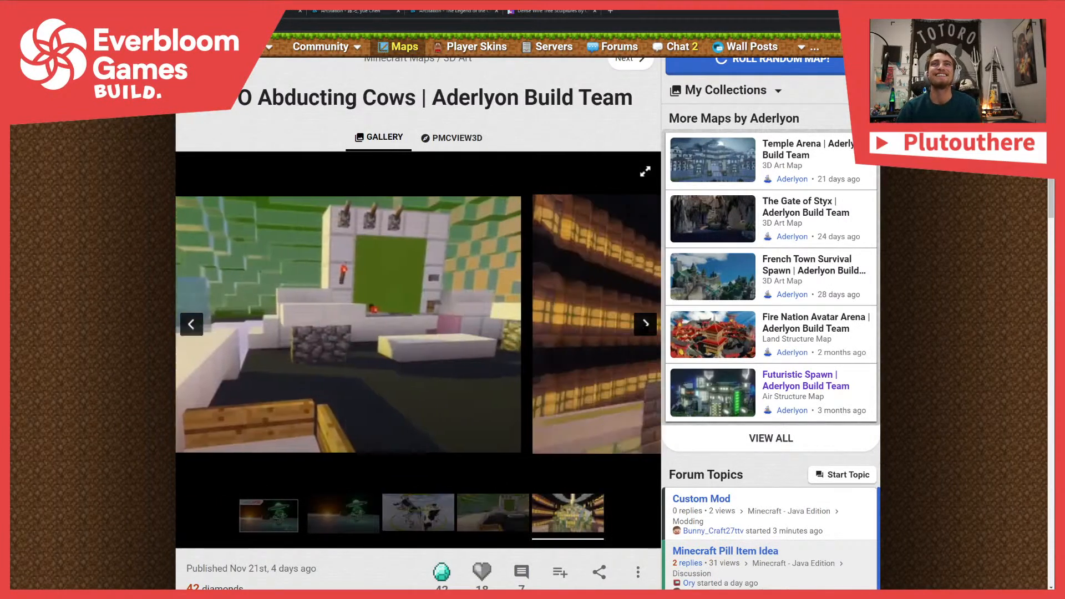
left_click(645, 326)
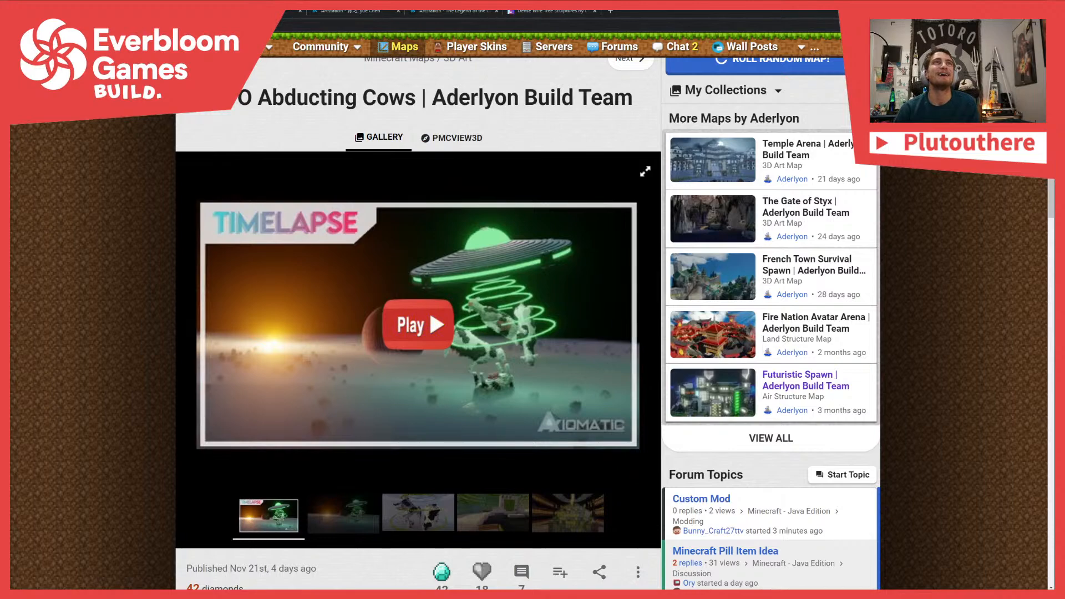
key("alt+Left")
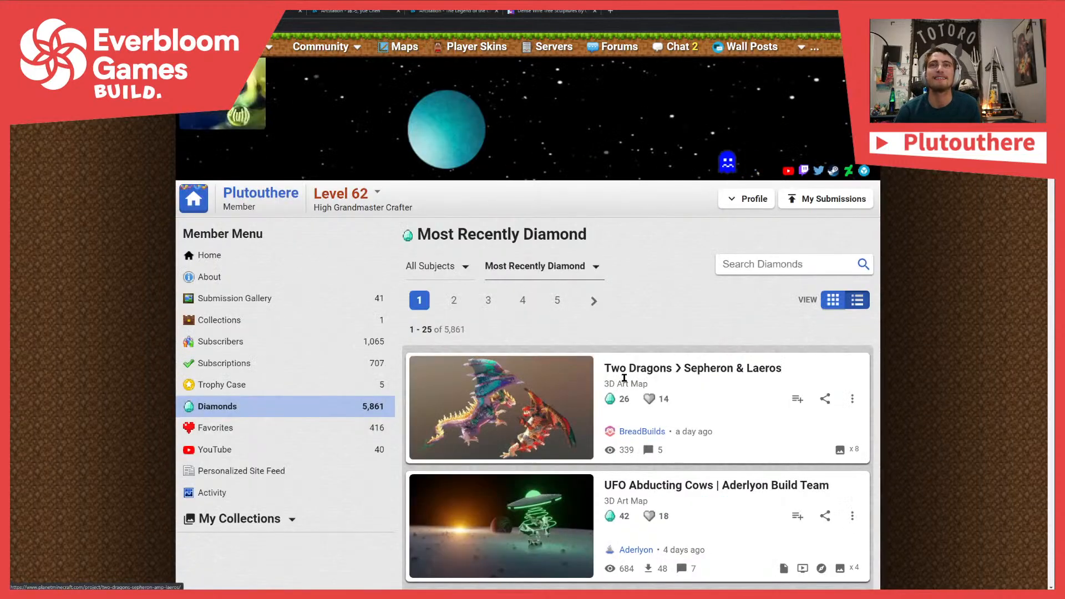
left_click(614, 368)
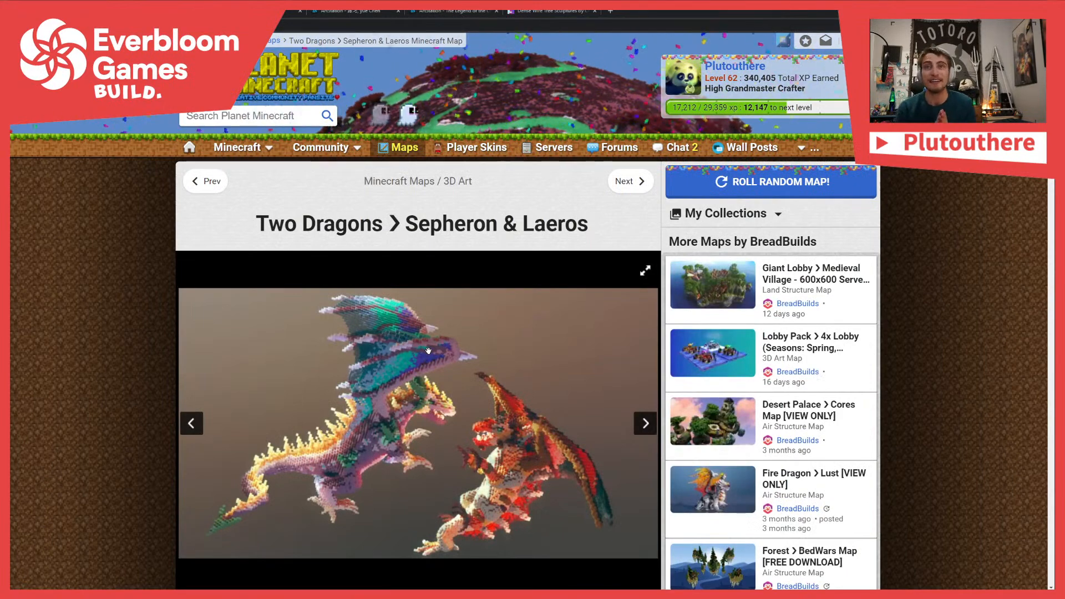
Browse the Two Dragons map's gallery image by image up to the close-up of the red dragon
left_click(645, 424)
scroll(644, 407, "down", 1)
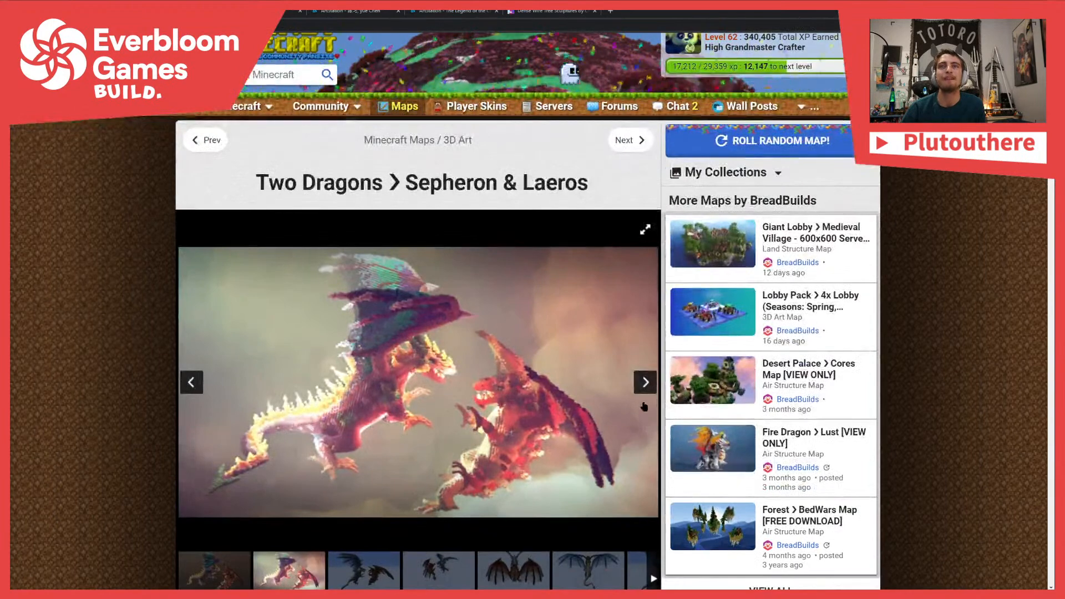
left_click(643, 403)
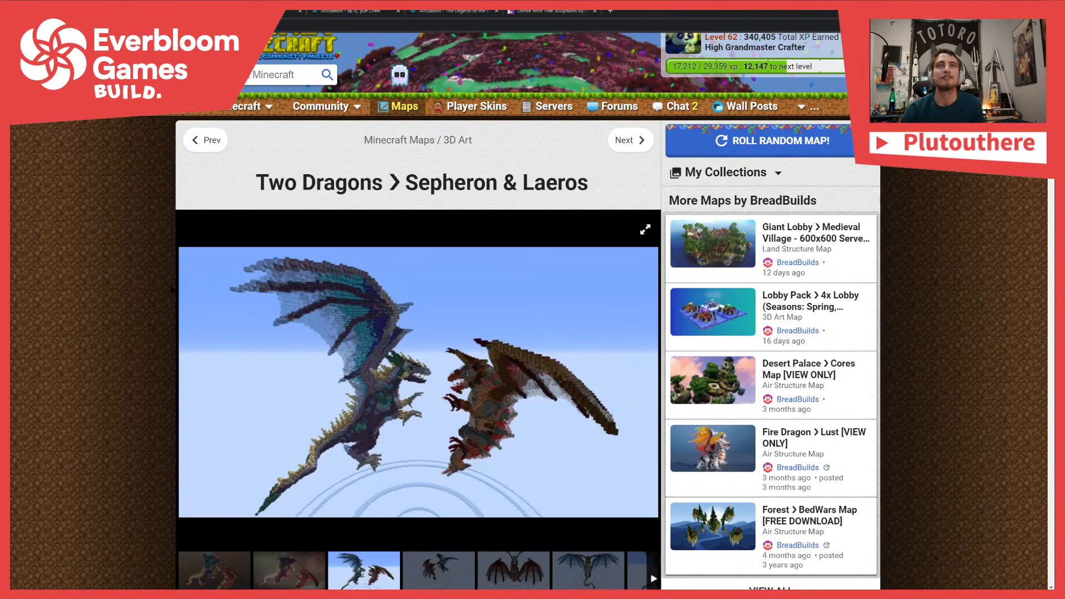
left_click(645, 382)
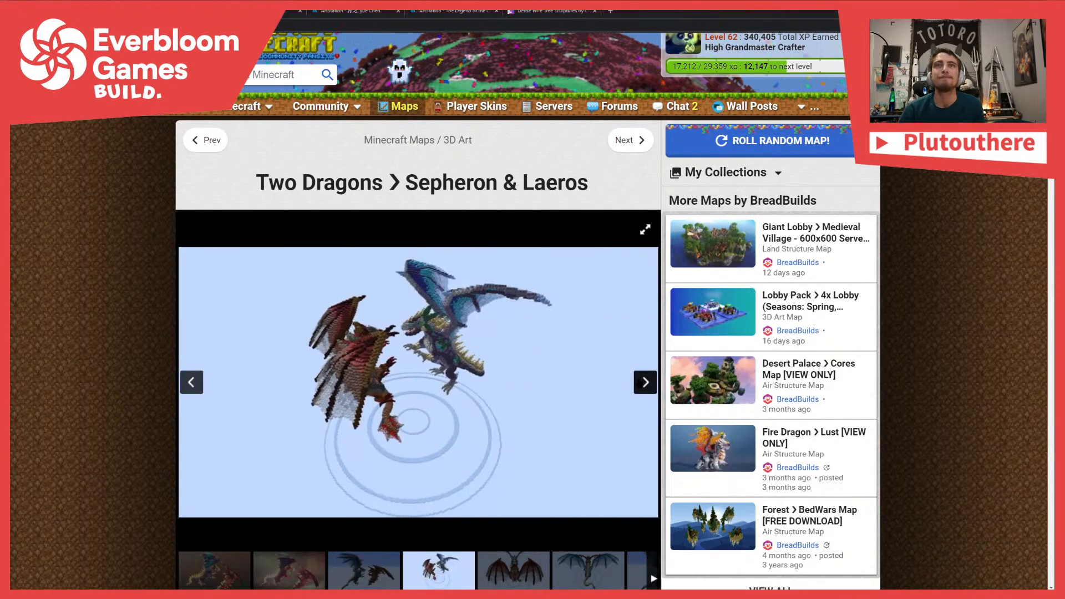
scroll(307, 335, "down", 2)
scroll(486, 332, "up", 2)
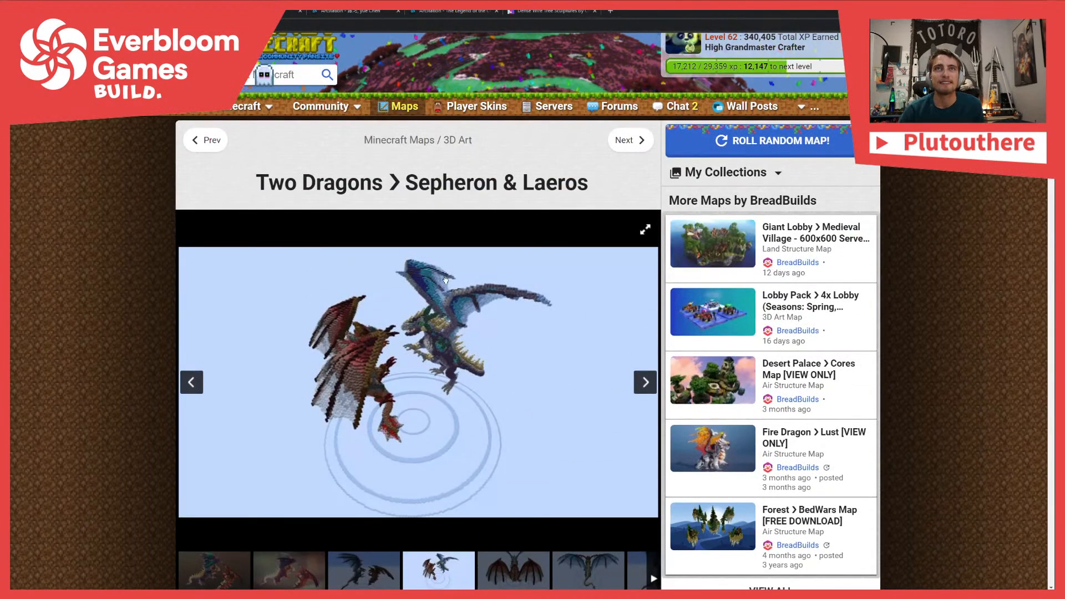
left_click(644, 383)
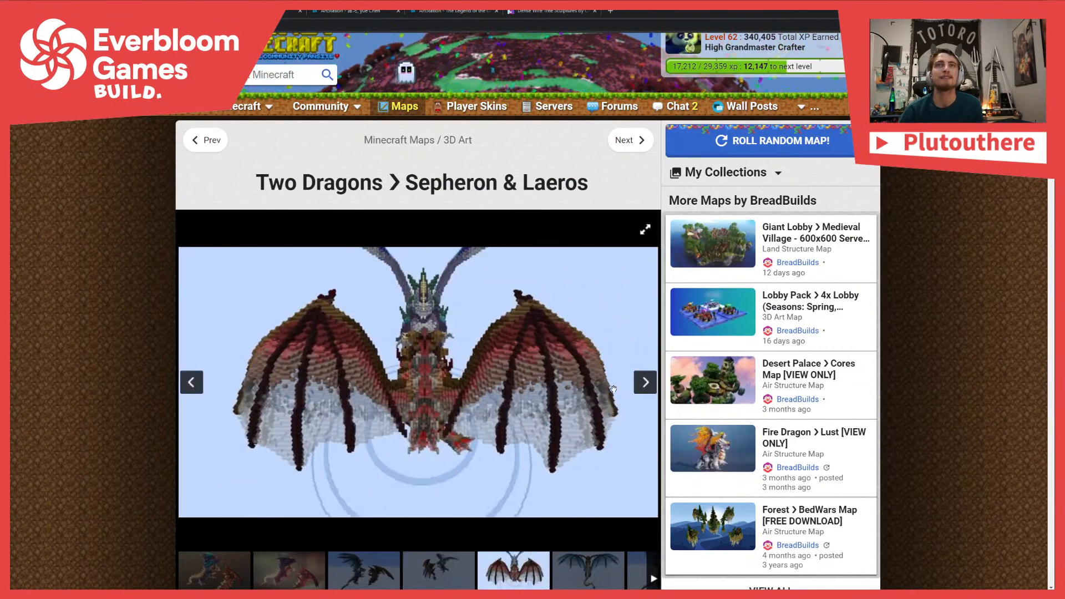
left_click(647, 384)
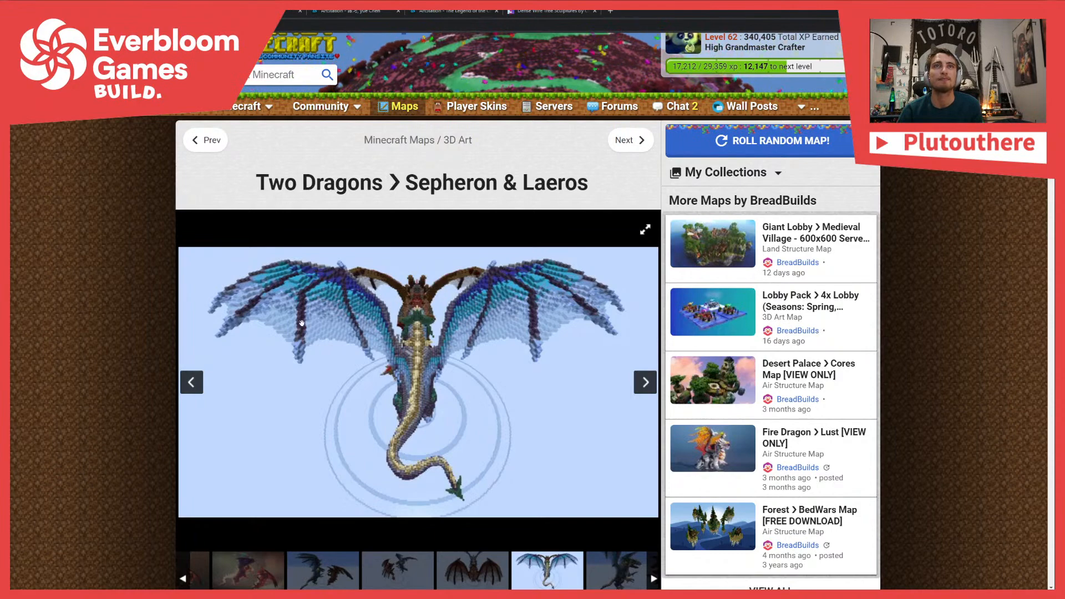
left_click_drag(461, 353, 440, 346)
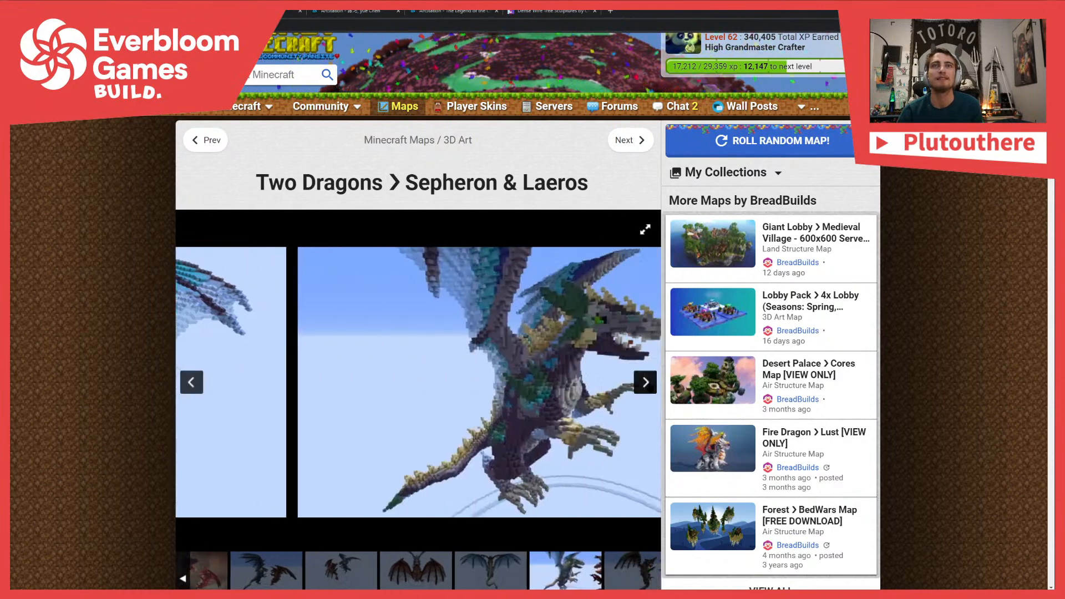
key("Right")
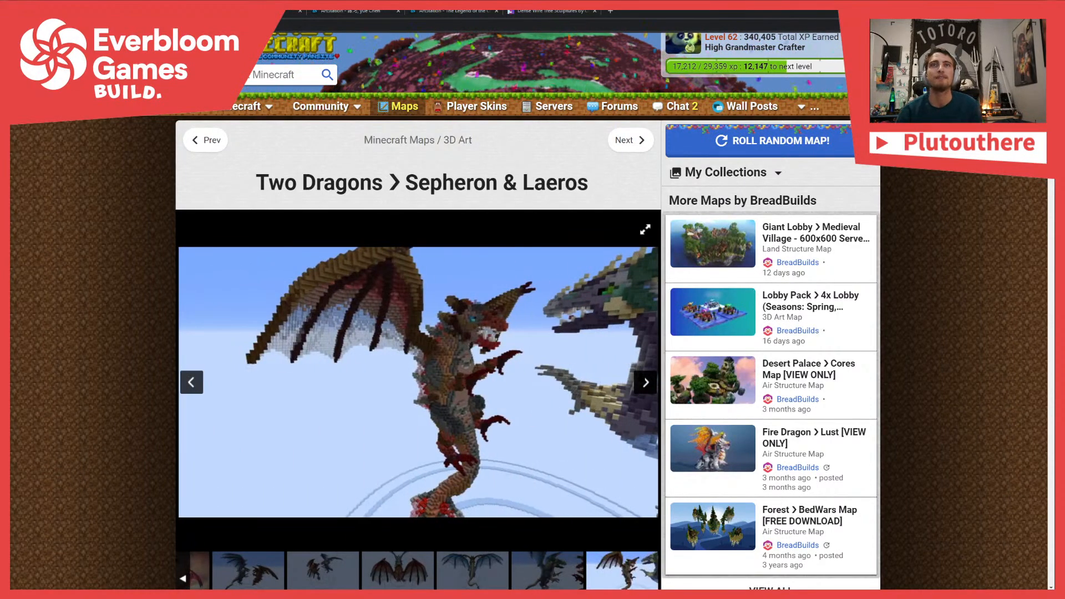
scroll(199, 285, "up", 1)
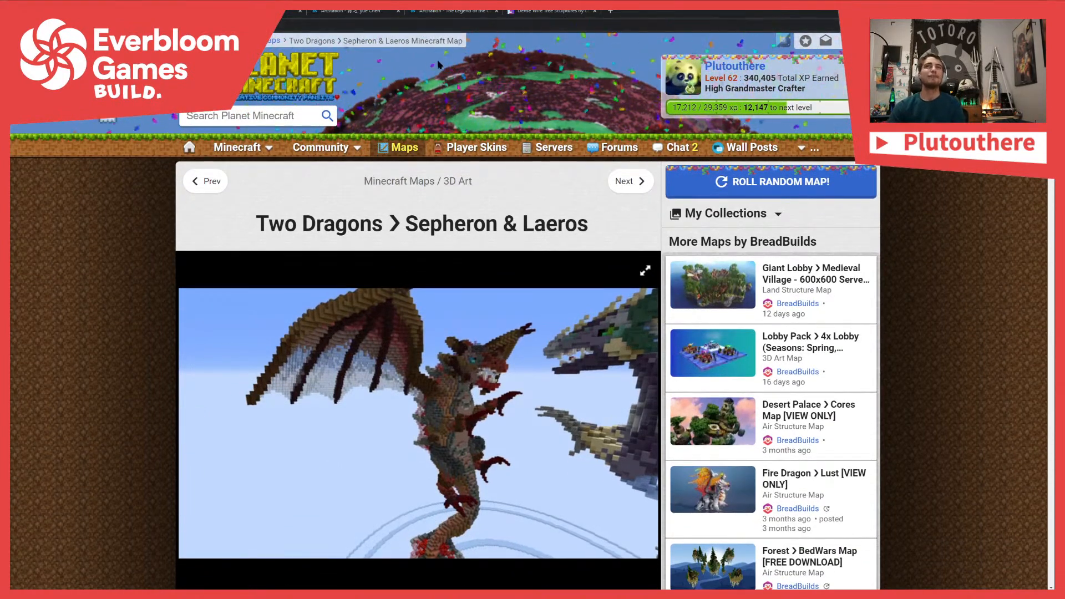
Close the Planet Minecraft page and examine the tree photos in Colossal's Dense Wire Tree Sculptures article, stopping at the tree with spreading roots
key("ctrl+w")
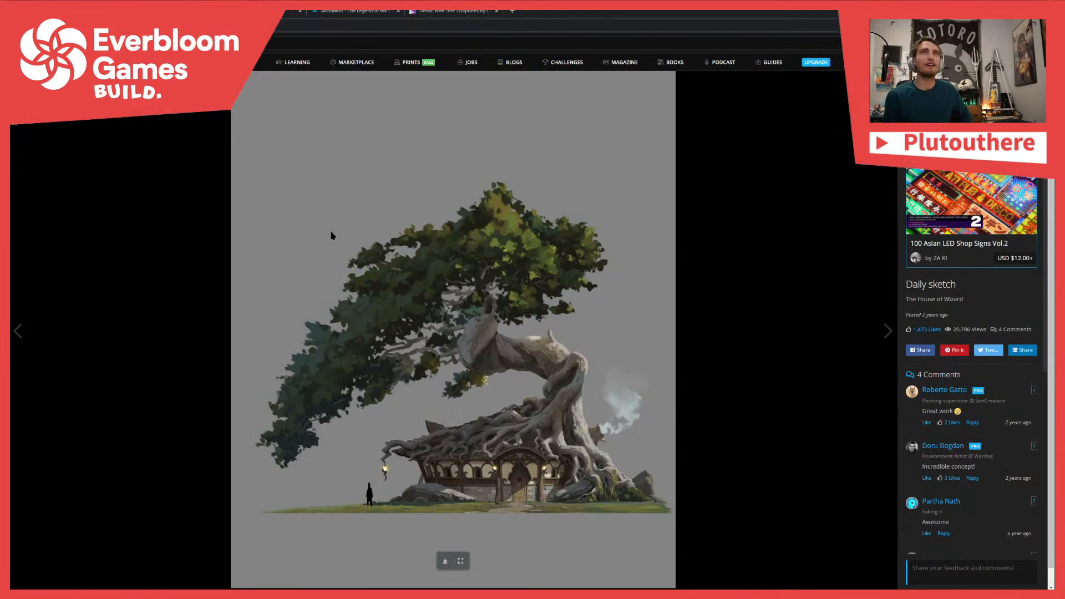
key("ctrl+Tab")
scroll(532, 114, "down", 2)
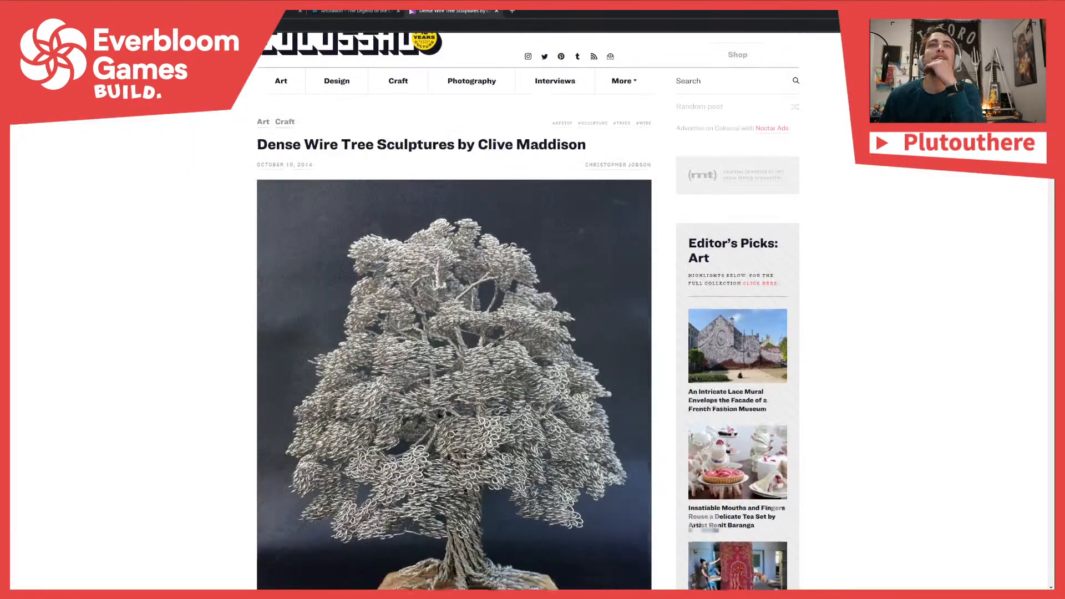
scroll(499, 359, "down", 10)
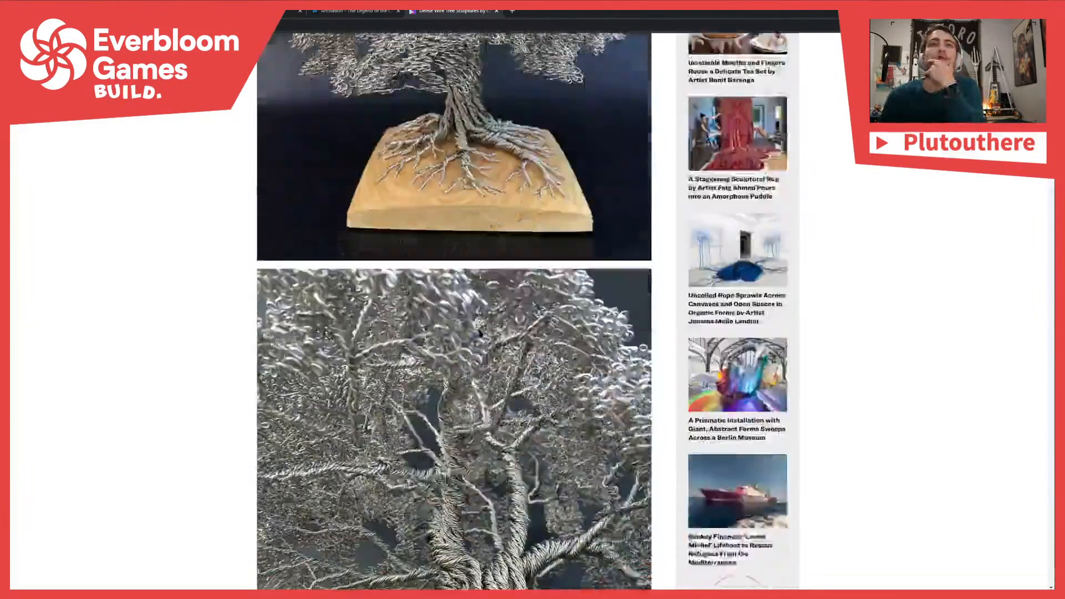
scroll(480, 333, "down", 2)
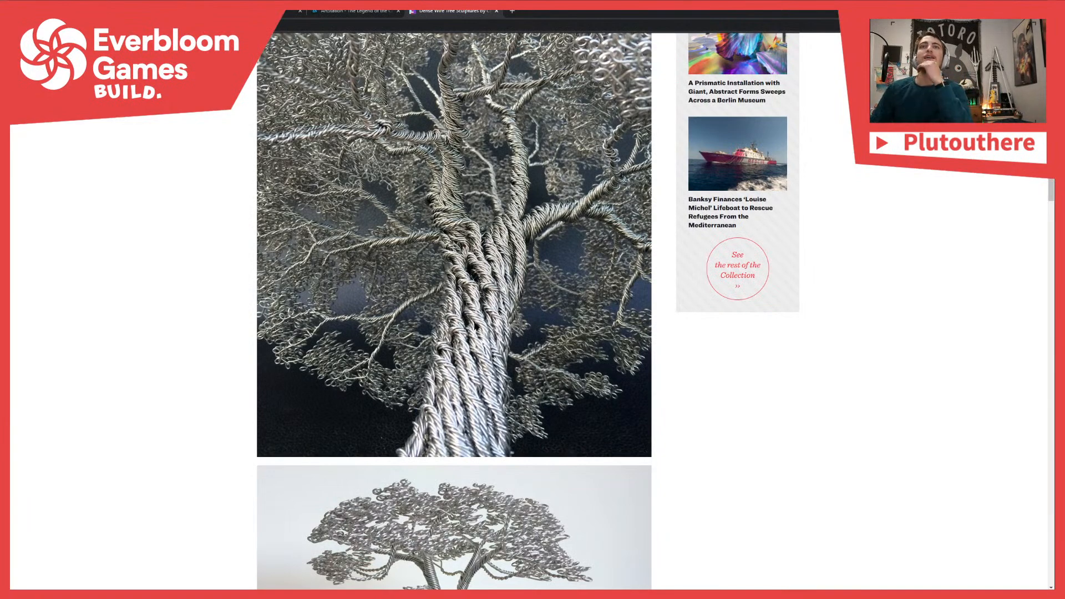
scroll(476, 327, "down", 2)
scroll(465, 307, "down", 9)
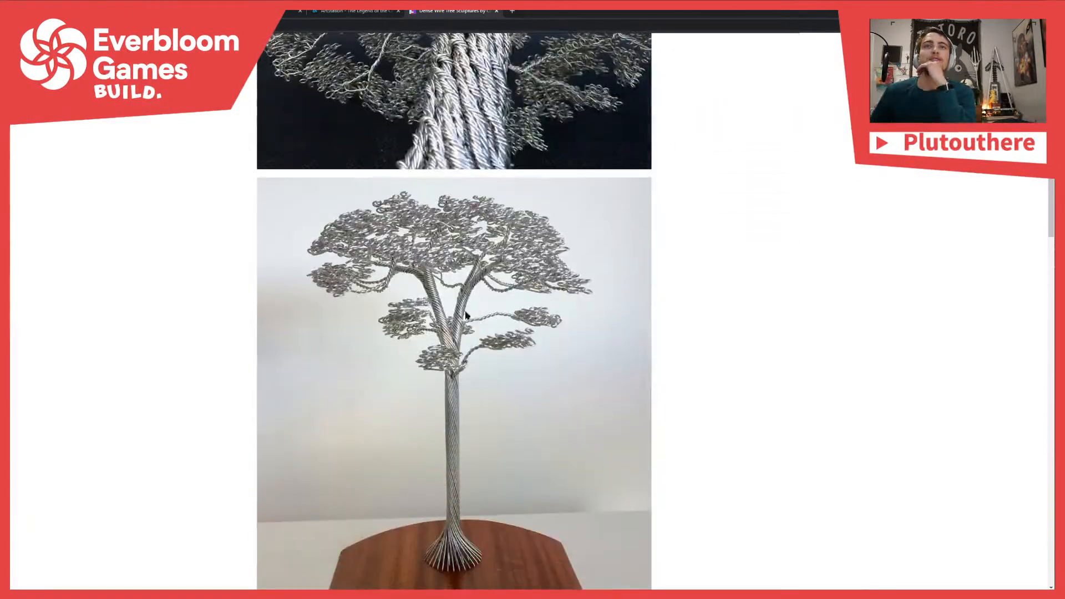
scroll(500, 505, "down", 7)
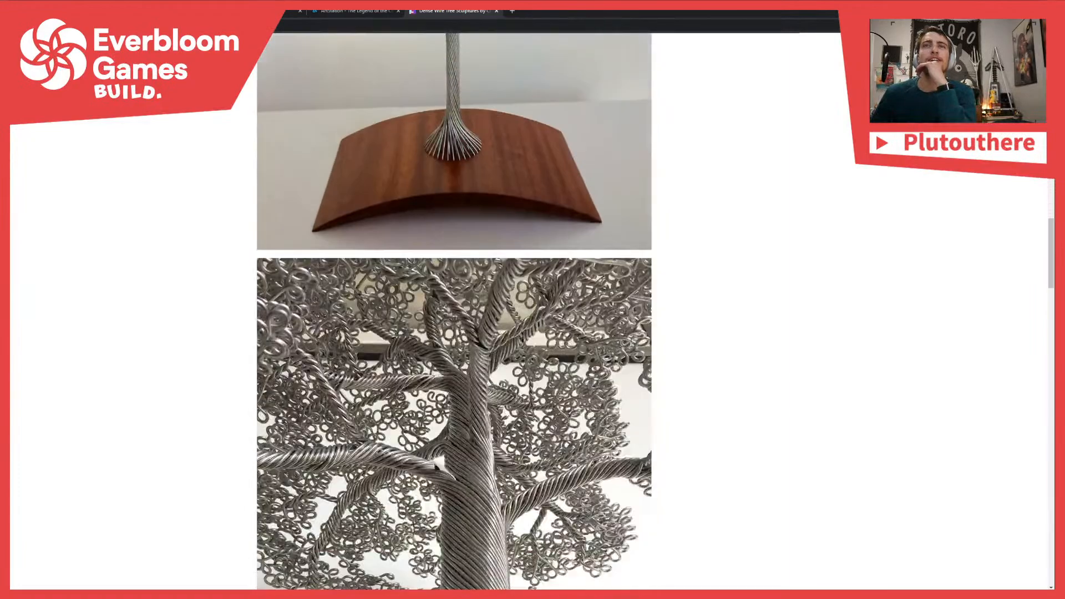
scroll(434, 471, "down", 4)
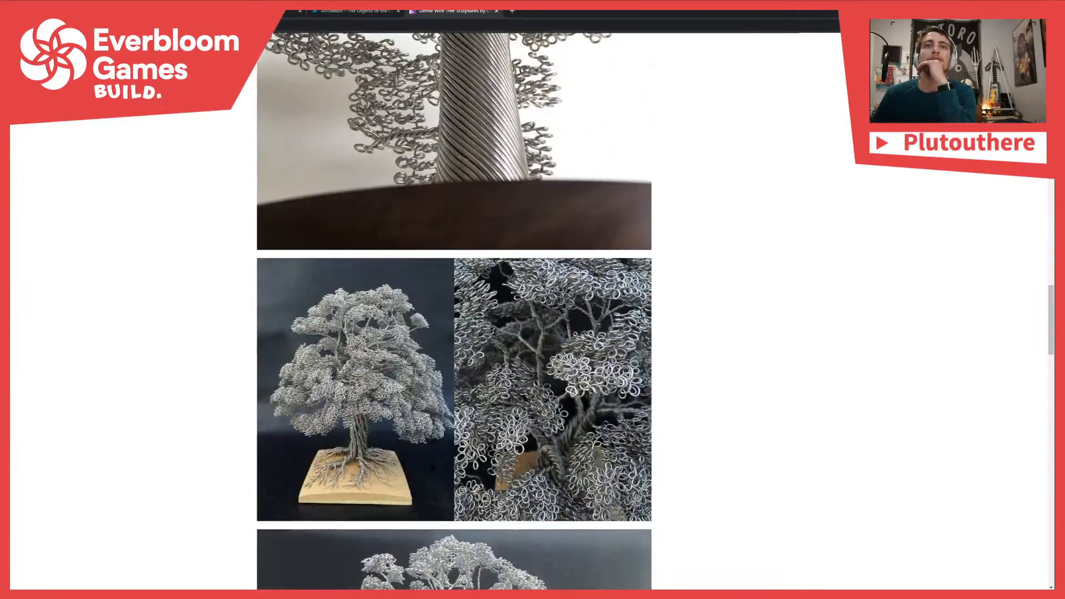
scroll(457, 390, "down", 7)
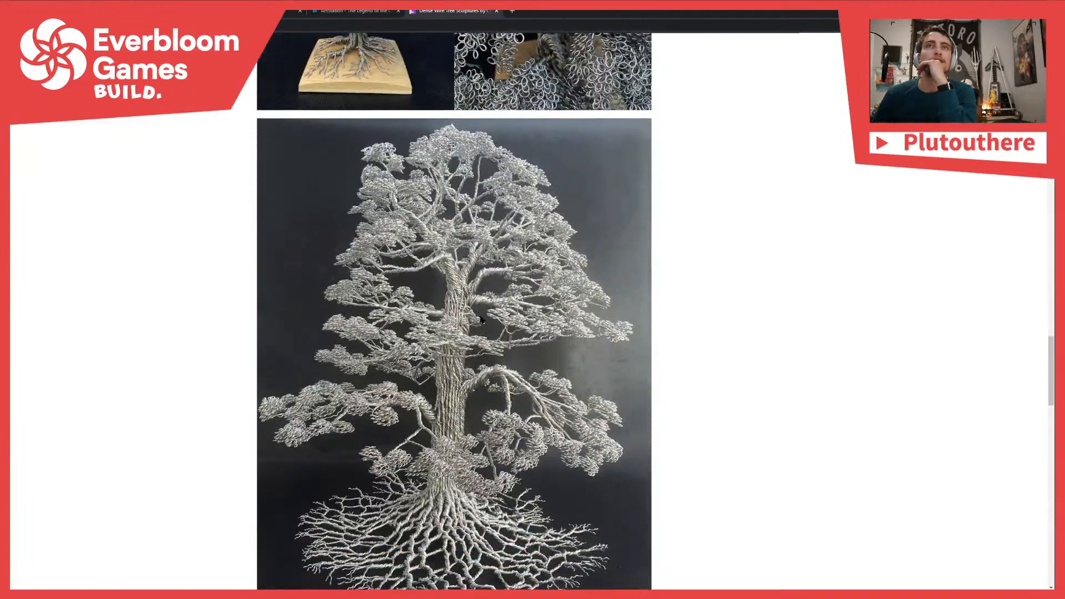
scroll(510, 345, "down", 15)
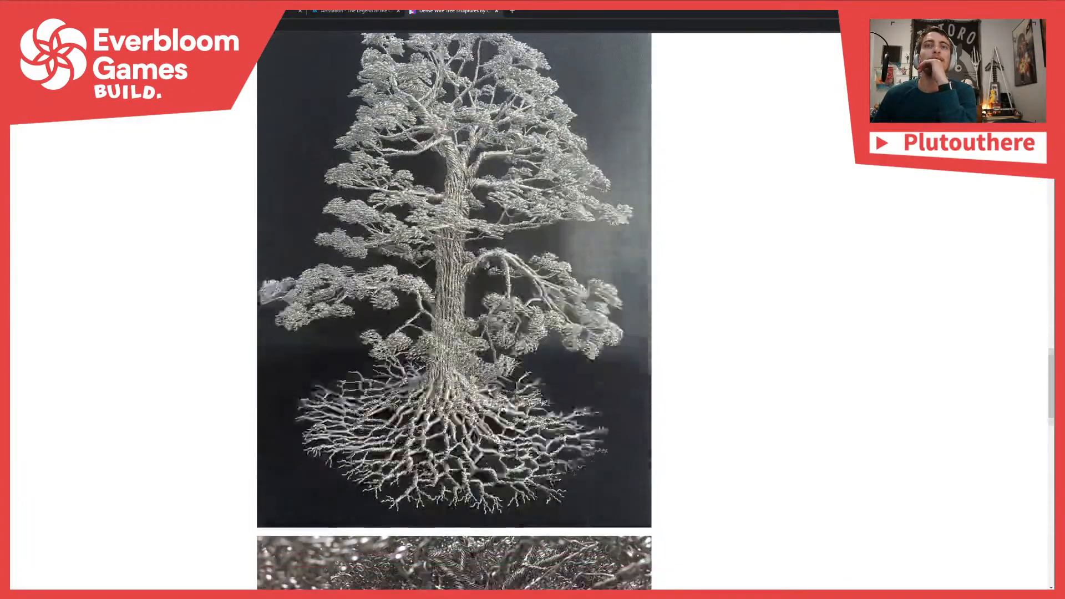
scroll(498, 415, "up", 6)
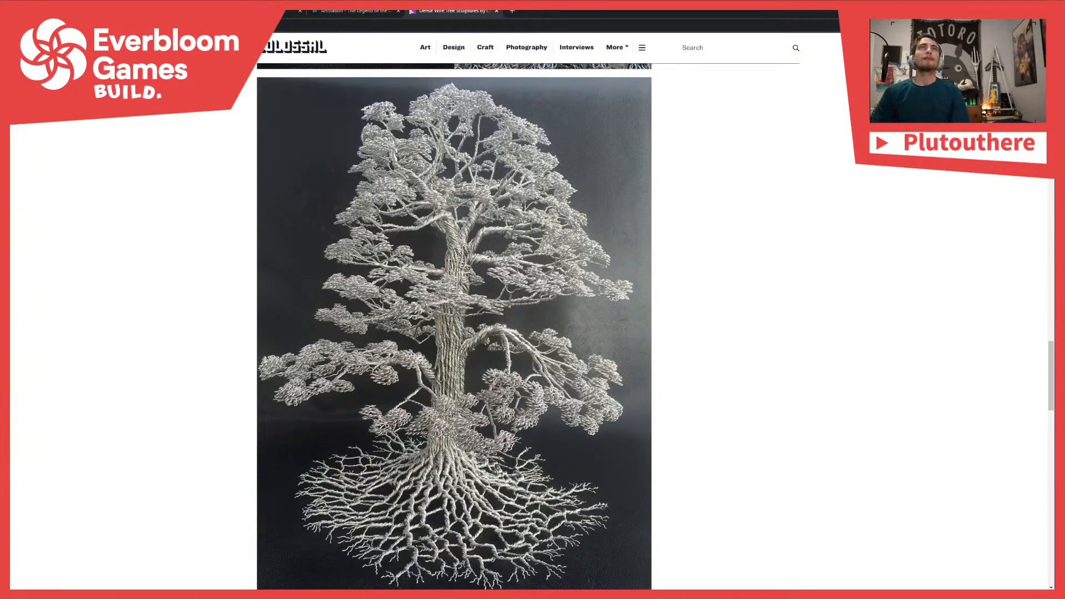
View the ArtStation cherry tree, autumn tree and House of Wizard references, closing the artist's portfolio page along the way
left_click(364, 11)
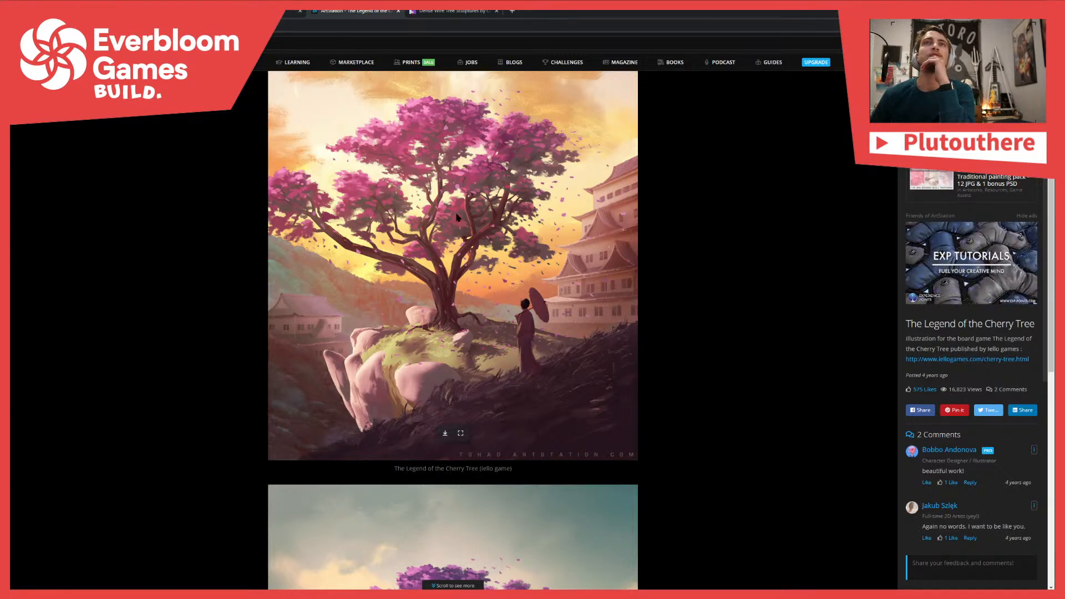
key("ctrl+shift+Tab")
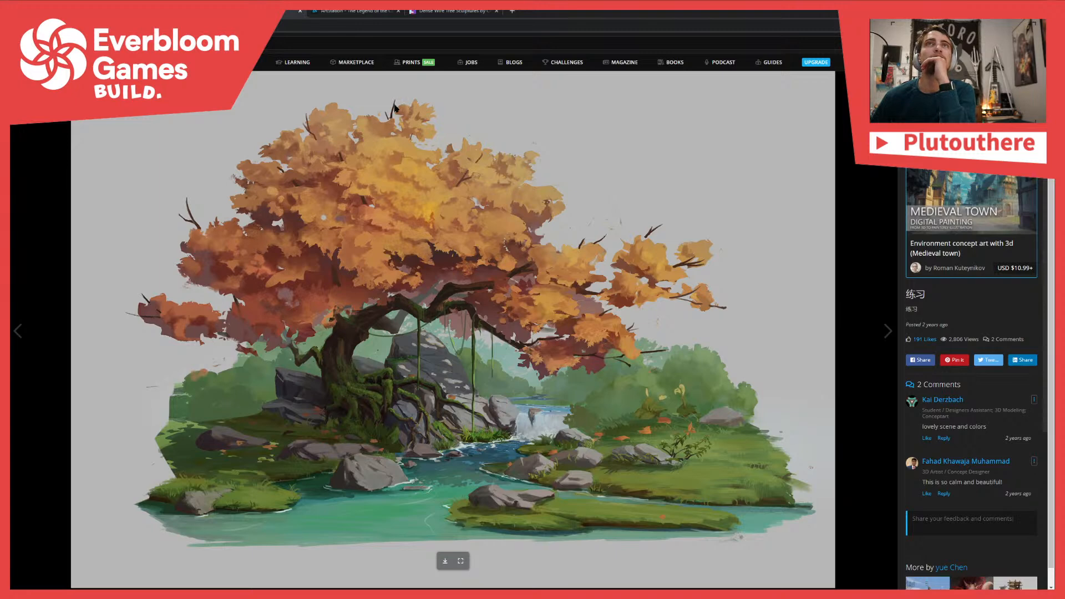
key("Escape")
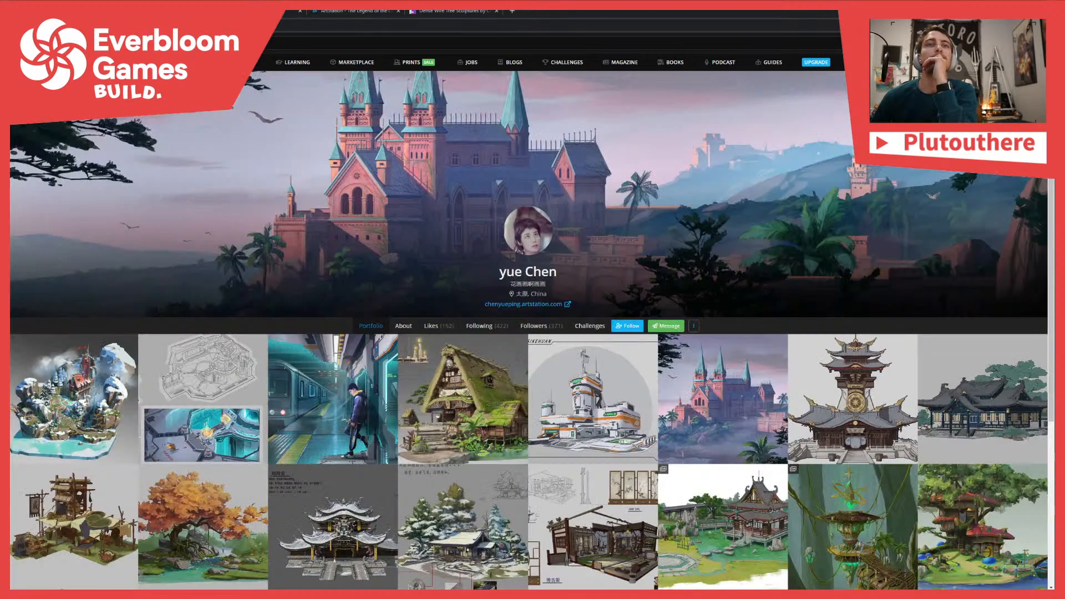
key("ctrl+w")
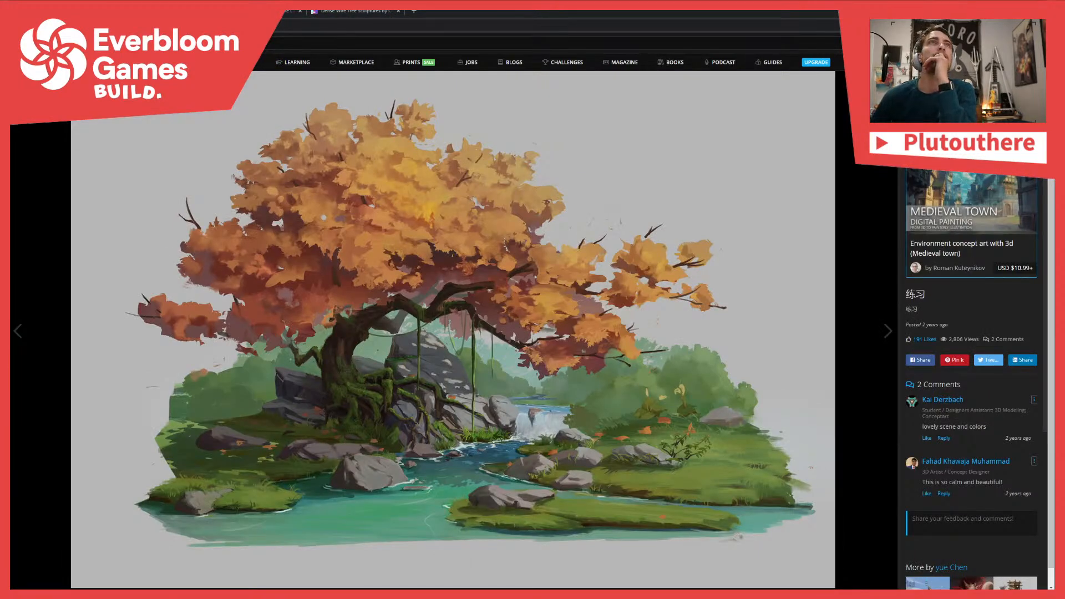
key("Right")
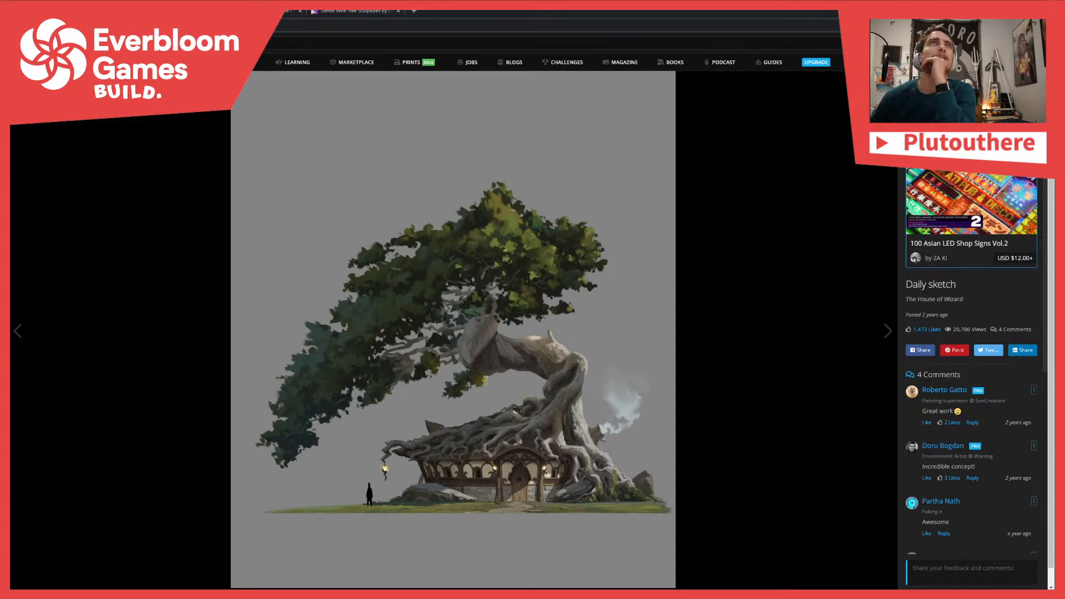
Compare the wire tree with the House of Wizard sketch and go back to the start of the wire sculpture article
left_click(373, 12)
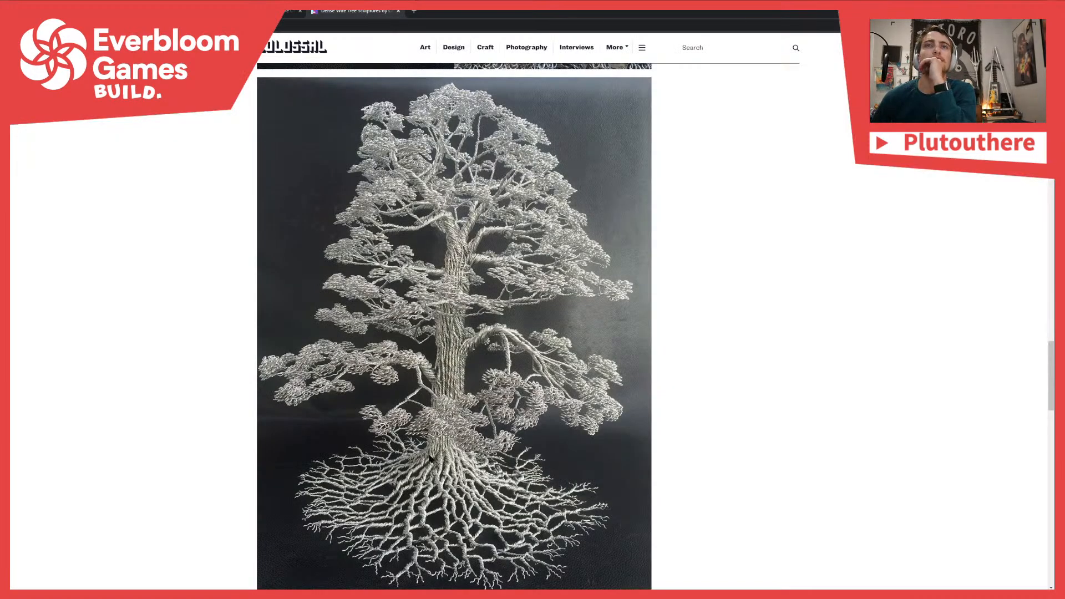
key("ctrl+shift+Tab")
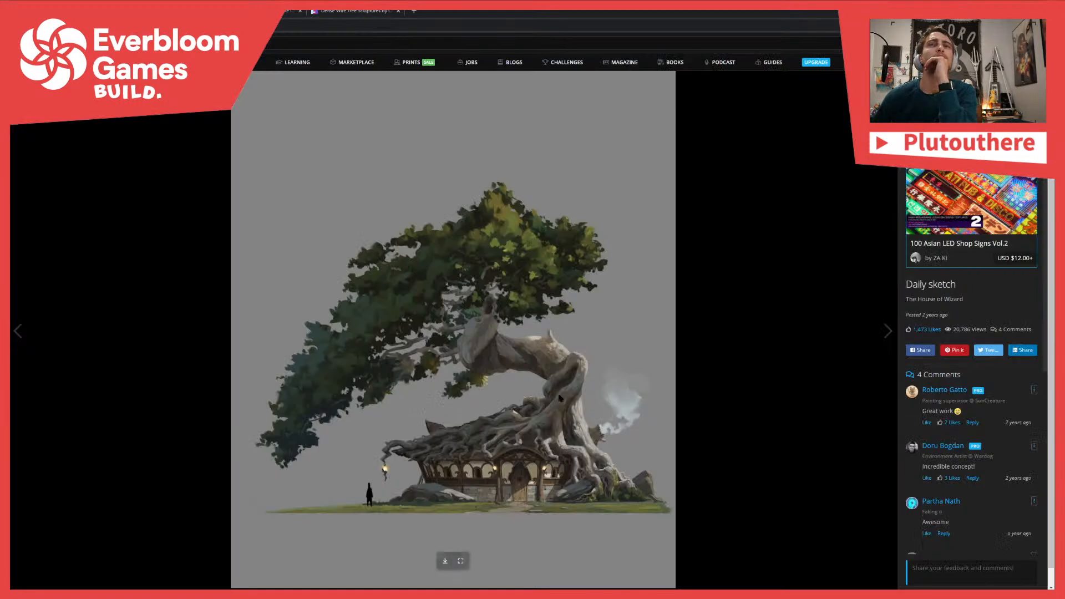
left_click(350, 12)
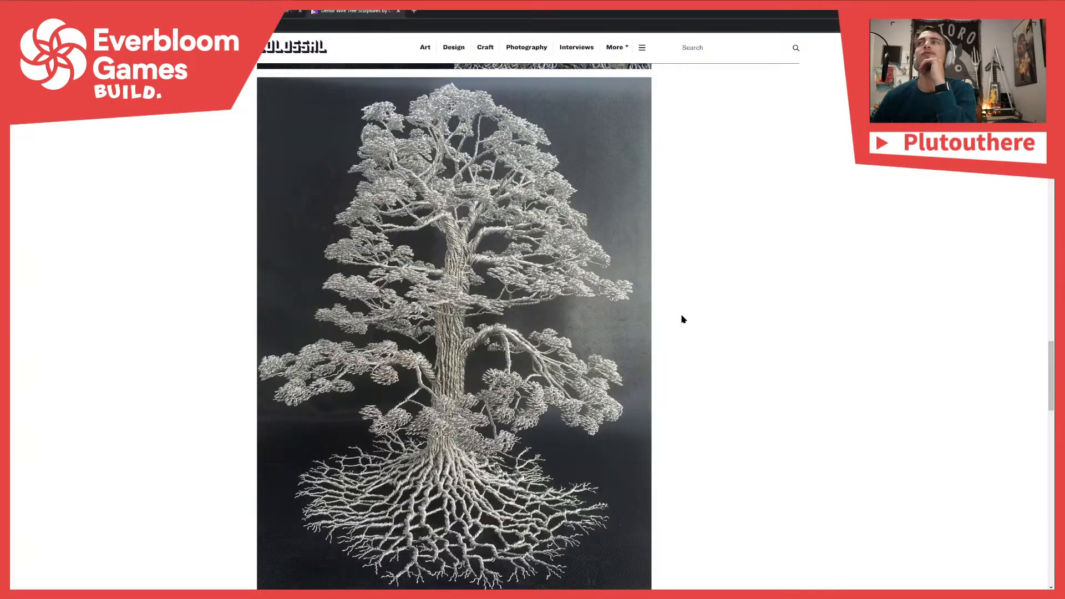
scroll(462, 263, "up", 15)
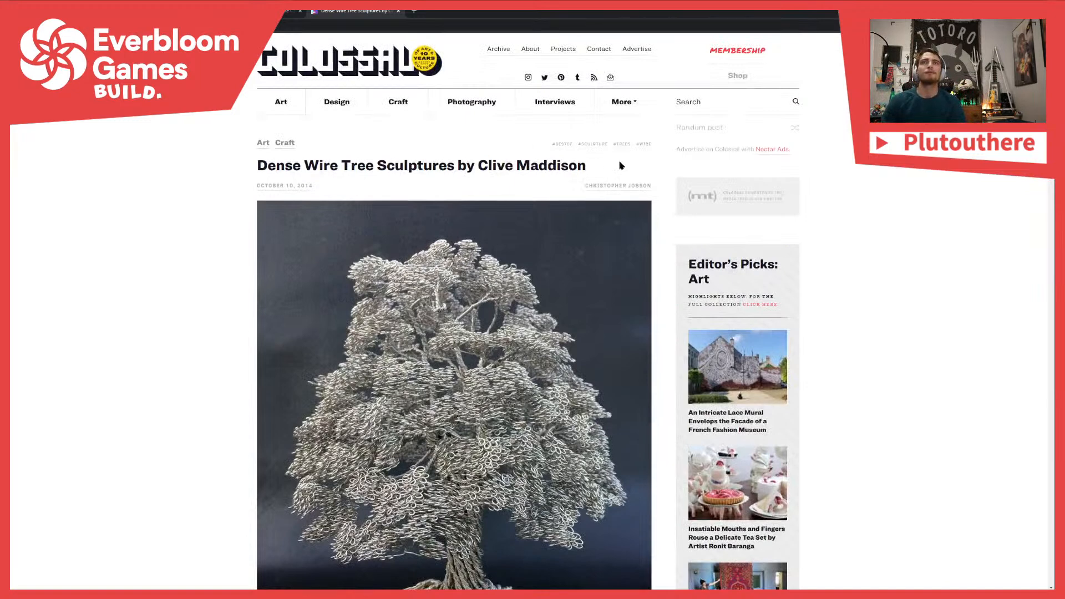
left_click_drag(621, 166, 437, 154)
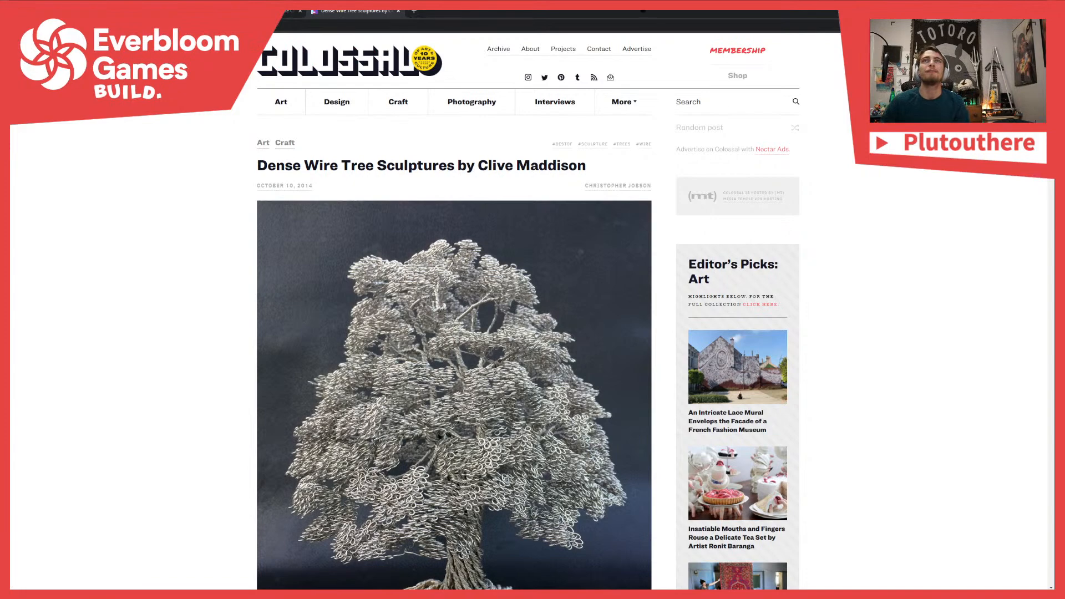
Shrink the browser window to reveal the desktop and switch to Minecraft, enlarging its window around the pink-leaved tree build
key("super+Down")
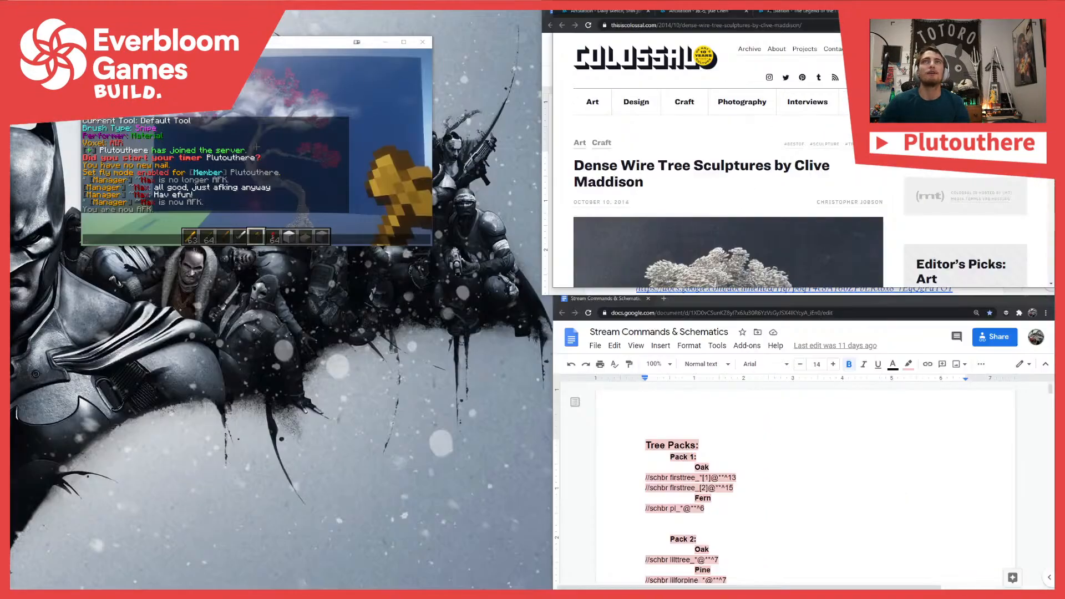
left_click_drag(990, 16, 489, 166)
left_click_drag(332, 47, 366, 399)
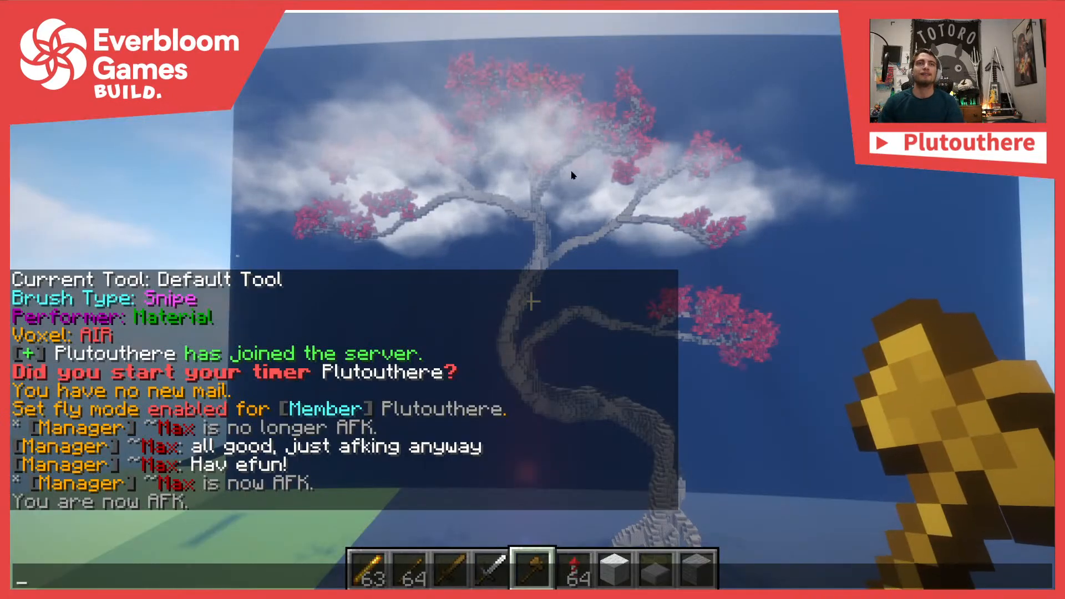
Leave the pink-leaved tree build and fly to an empty stretch of the grass field
key("Escape")
key("s")
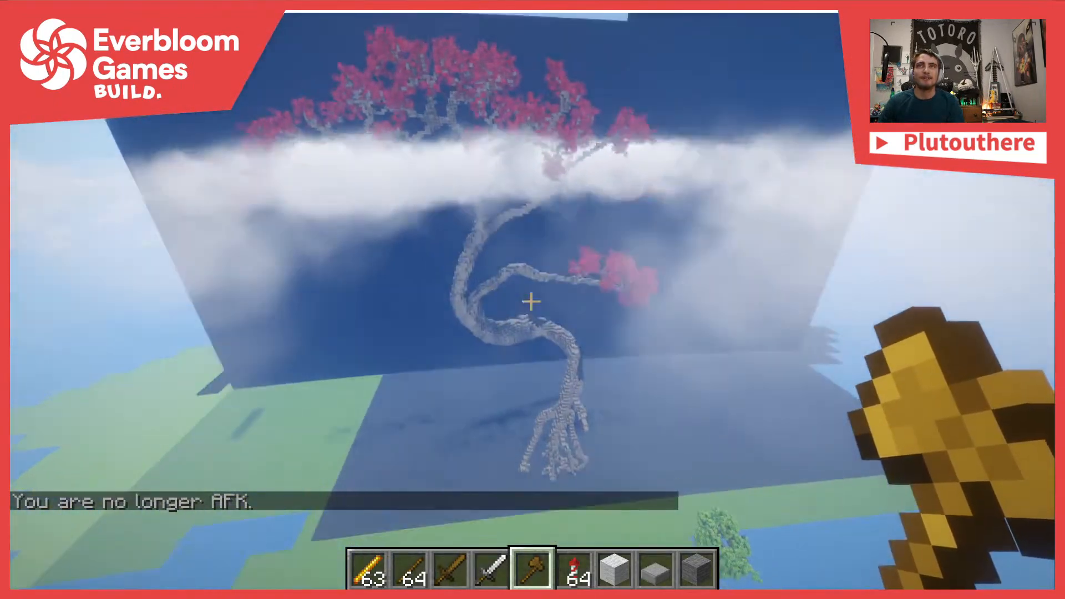
key("w")
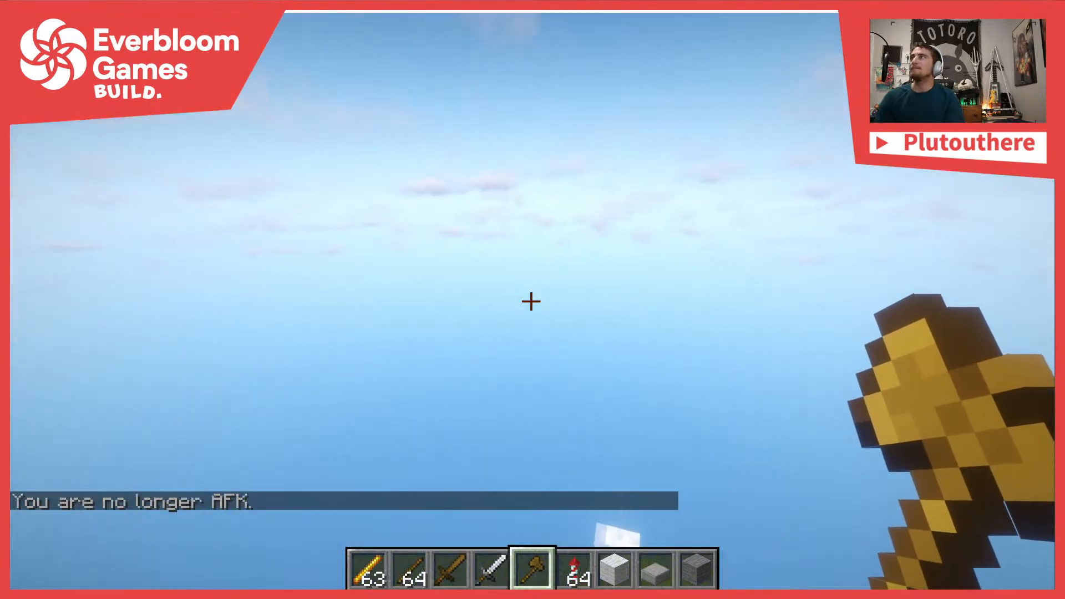
key("w")
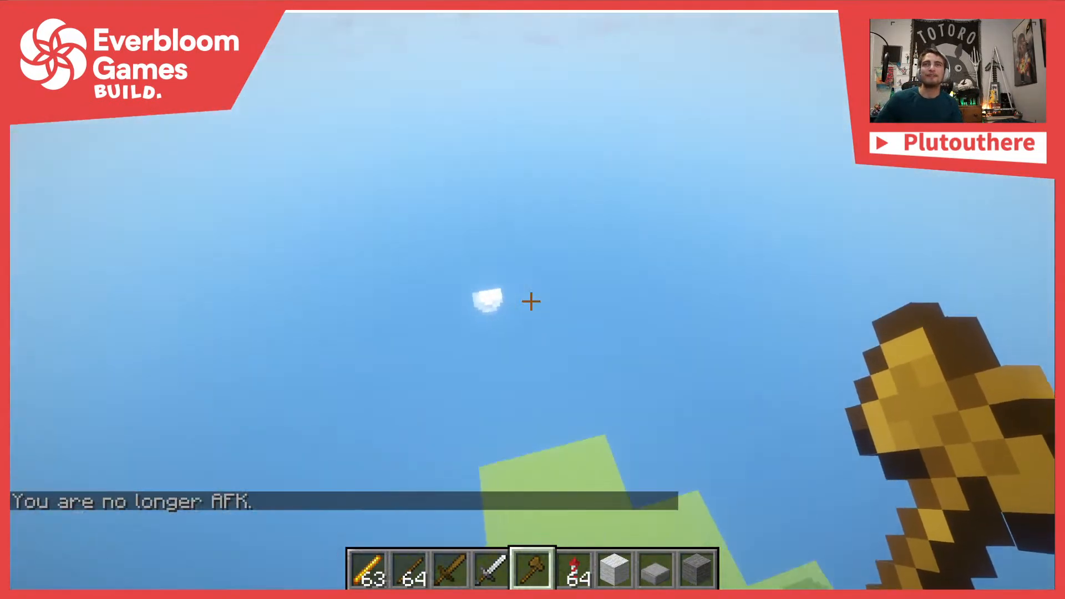
key("w")
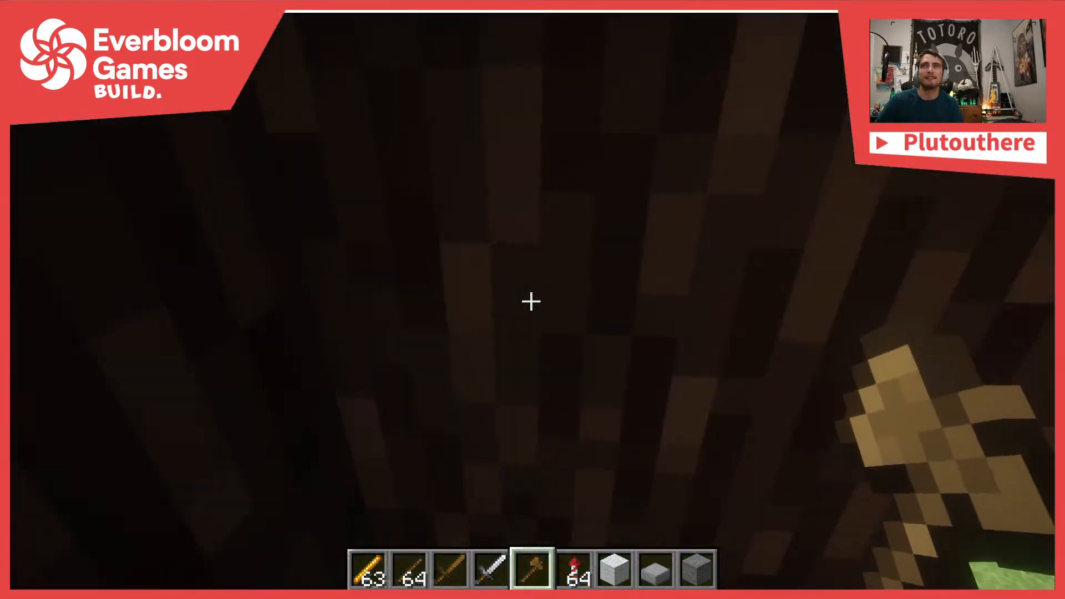
key("space")
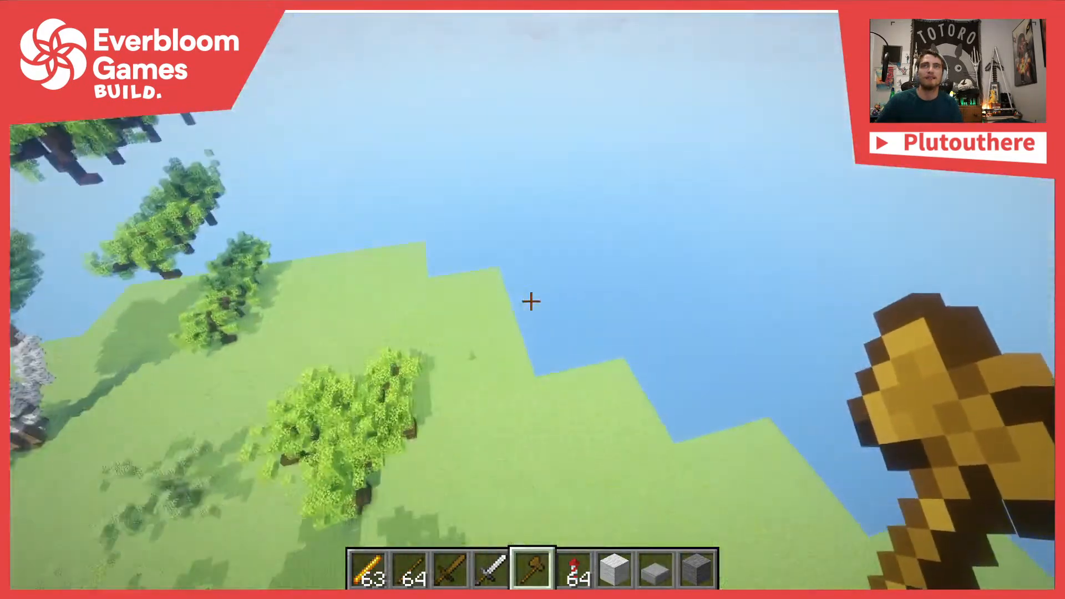
key("space")
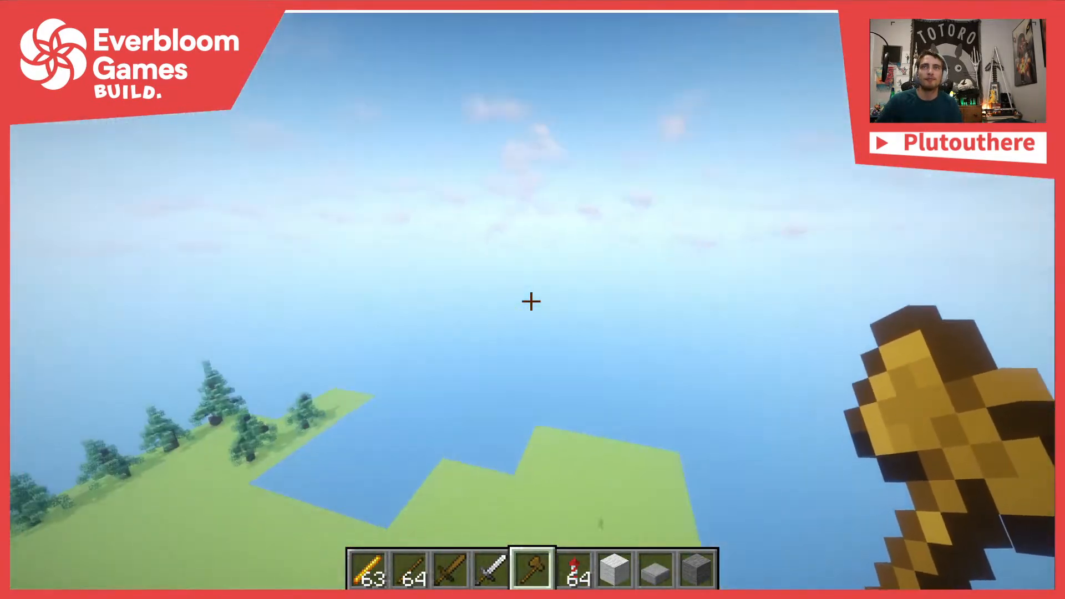
mouse_move(531, 301)
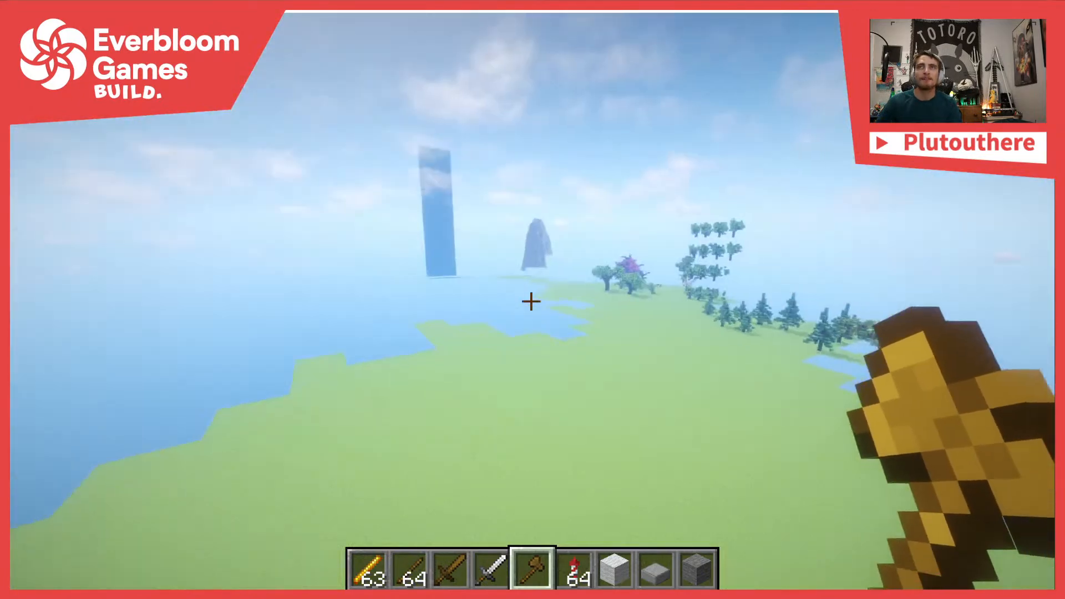
key("t")
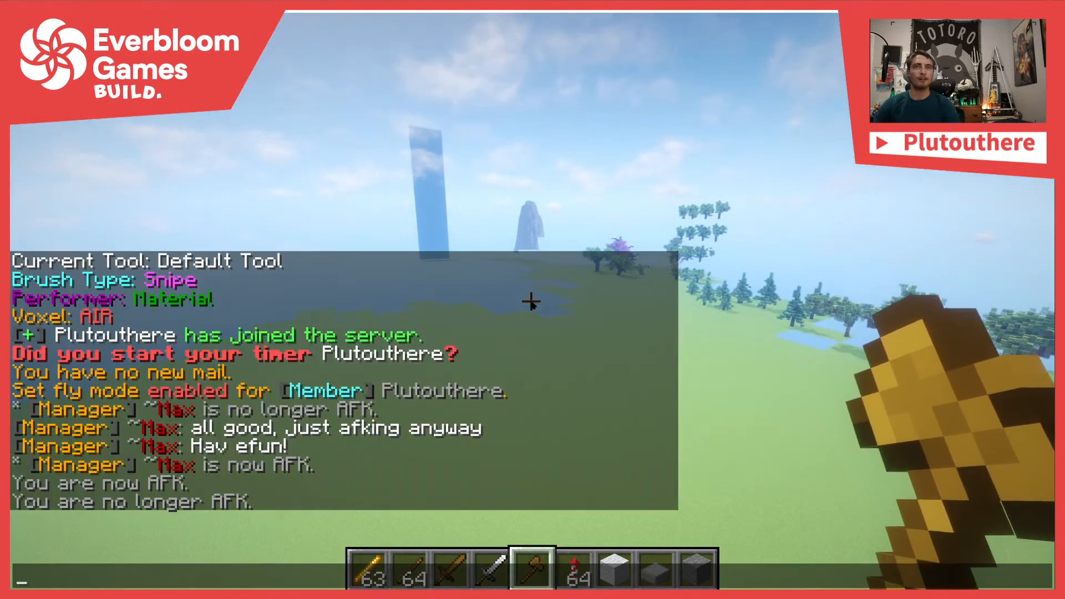
key("Escape")
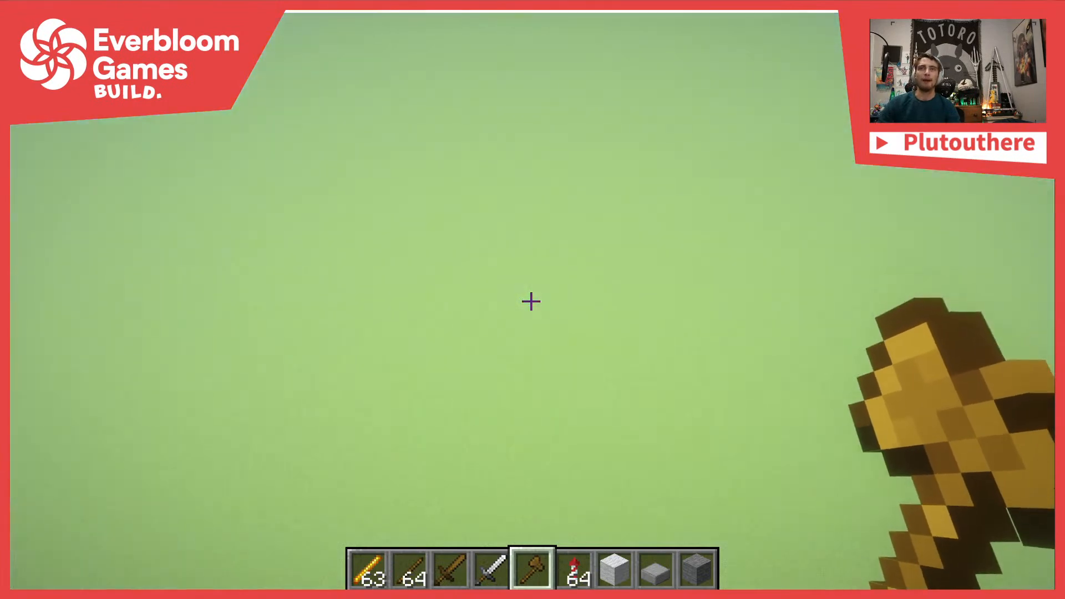
Hold the iron sword and set the WorldEdit selection type to convex
key("4")
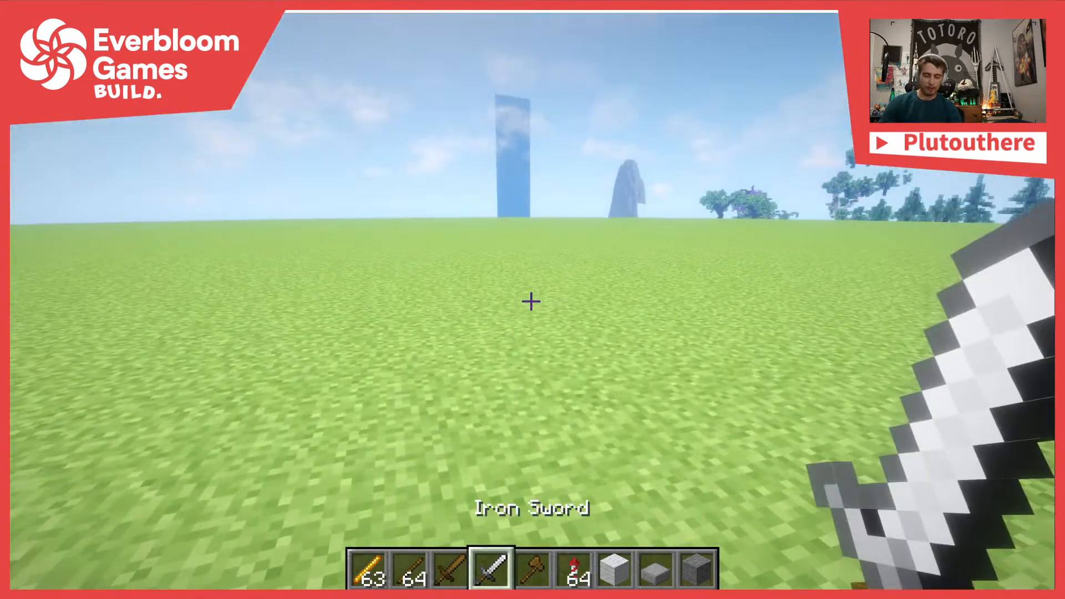
key("slash")
type("/select")
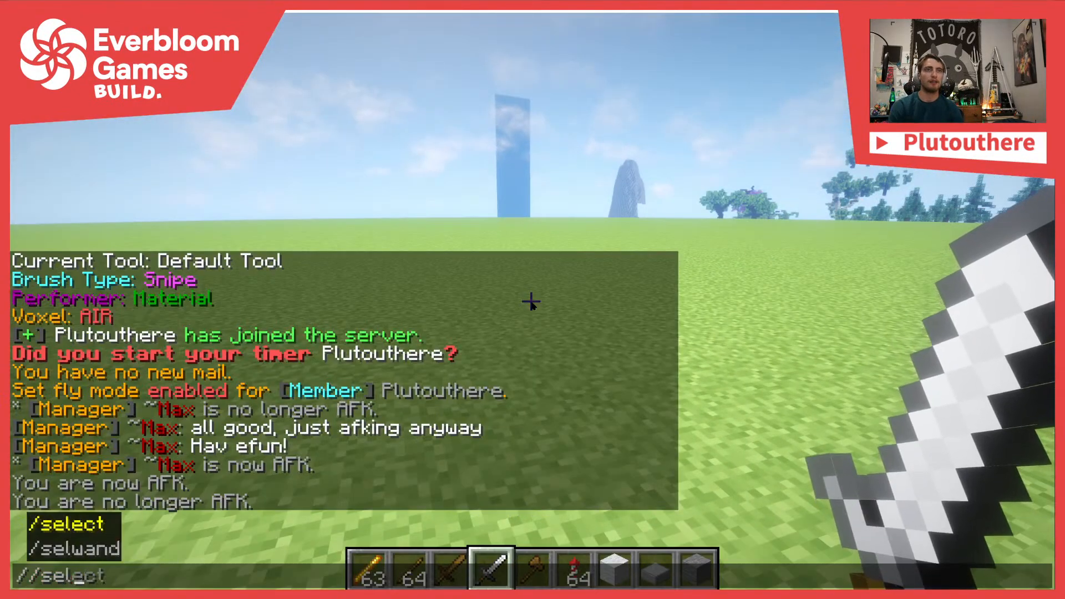
type("ly")
key("Return")
key("slash")
key("Up")
key("Escape")
key("slash")
type("/sel convex")
key("Return")
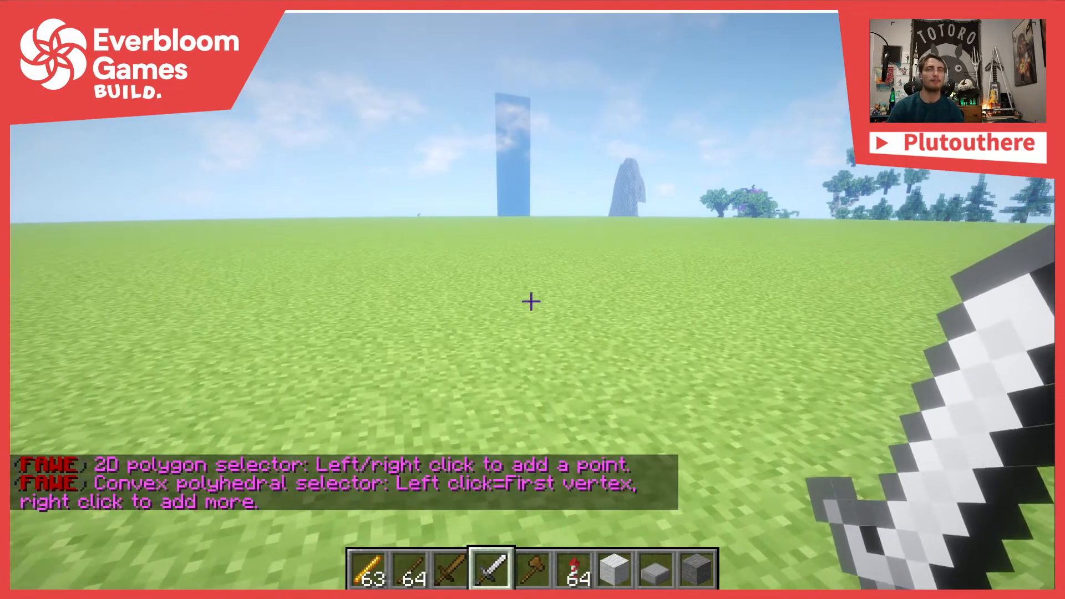
Try starting the convex selection from the open field without any marker blocks
left_click(531, 301)
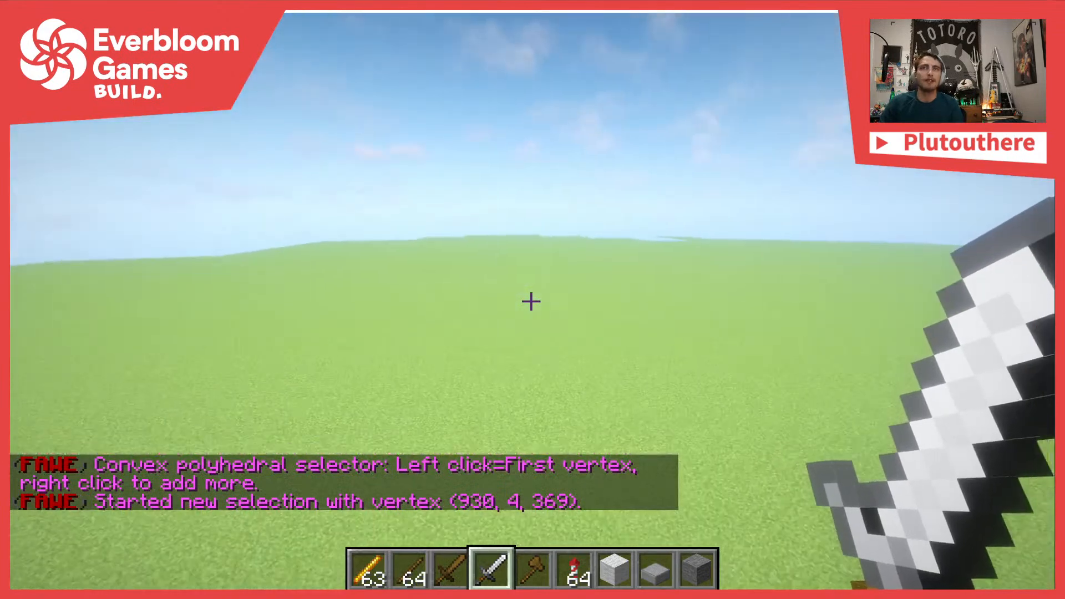
left_click(531, 301)
key("t")
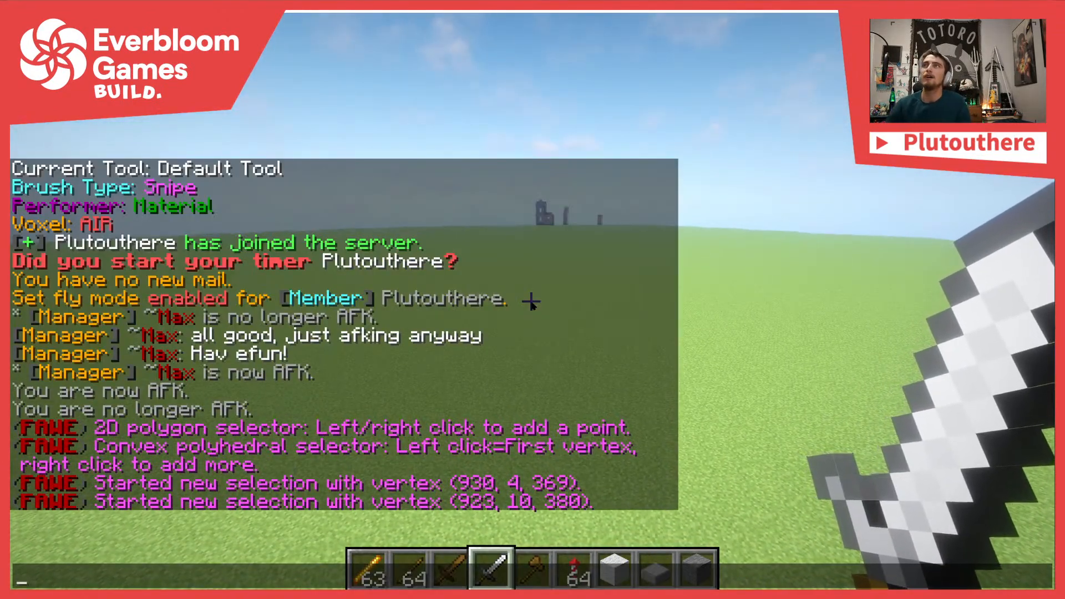
key("Escape")
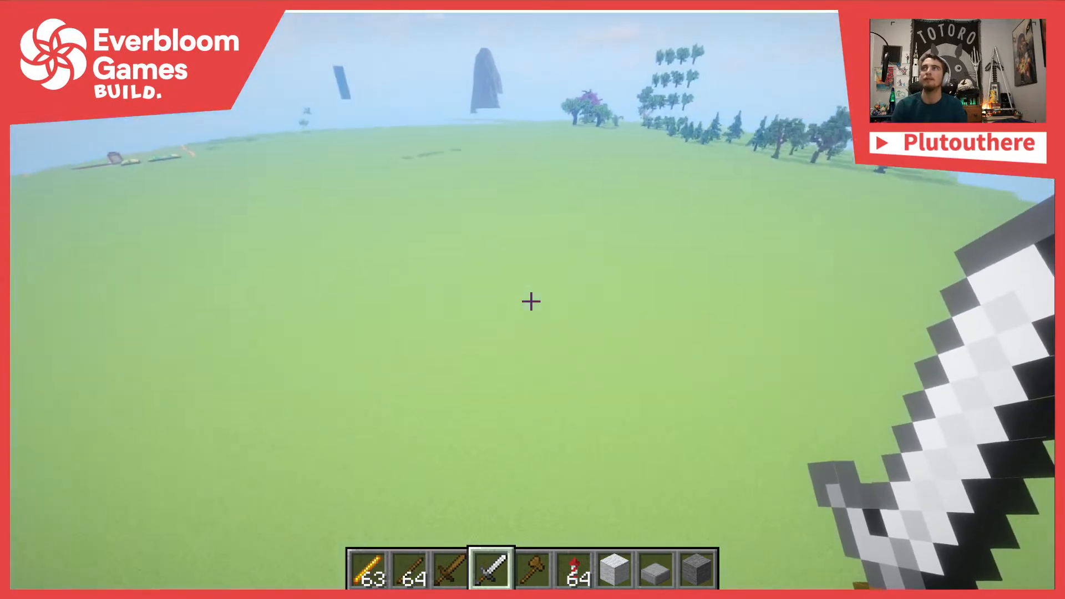
Place the first floating glass marker blocks above the grass with the //up 1 command
type("//s")
key("BackSpace")
type("up")
key("Return")
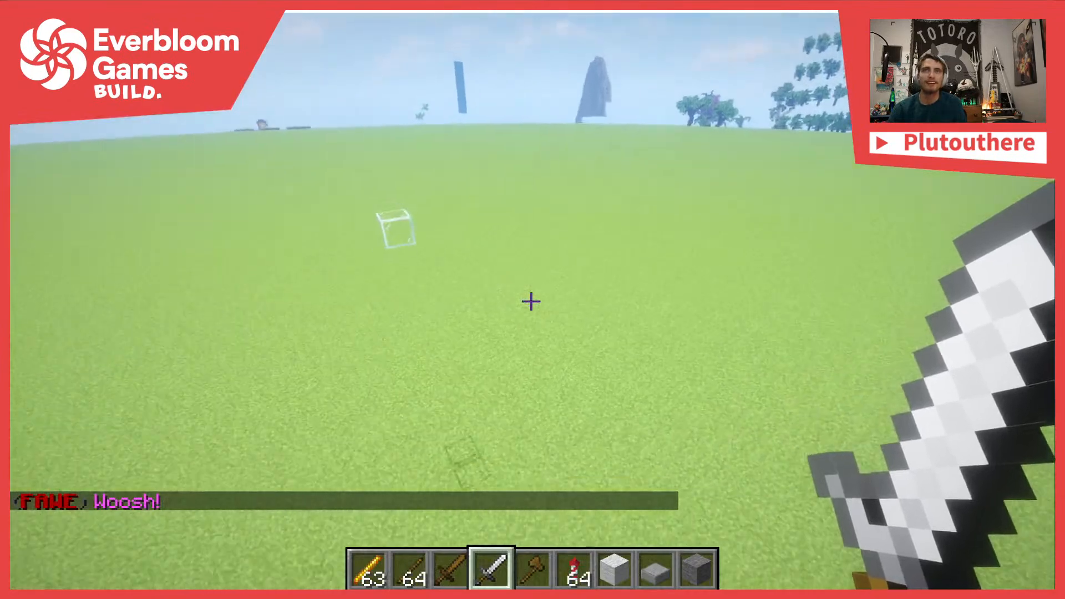
type("//up 1")
key("Return")
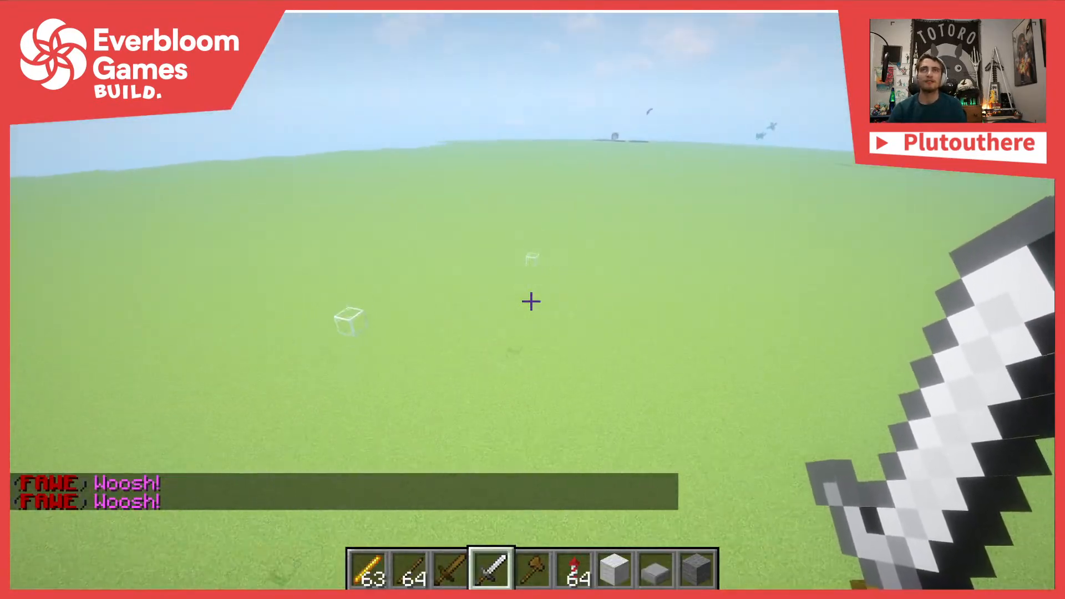
Place more glass marker blocks at different heights and spots in the air by repeating //up 1
key("t")
key("Up")
key("Return")
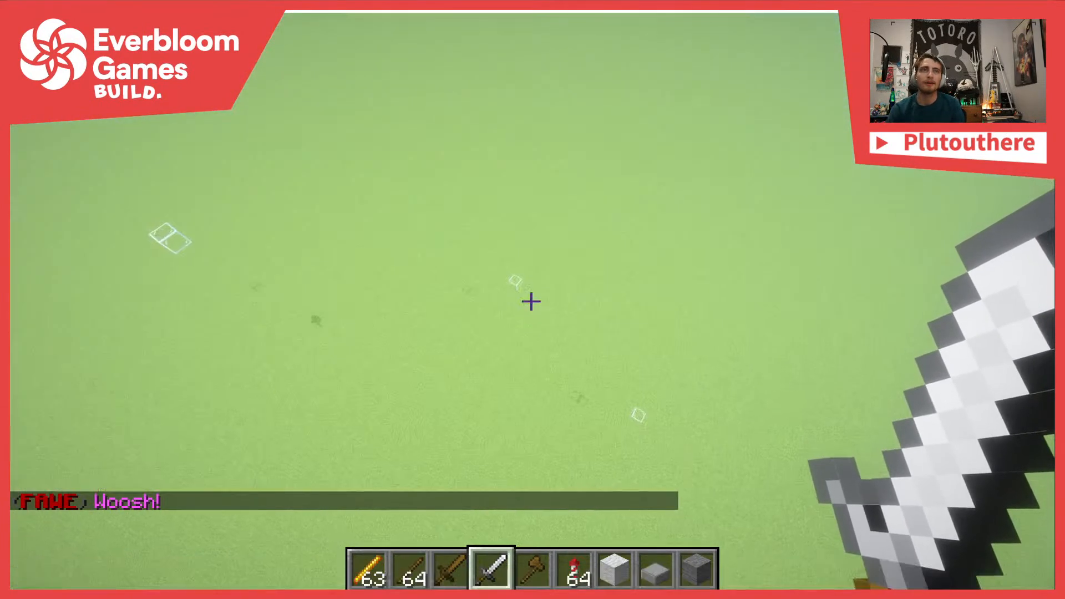
left_click(531, 301)
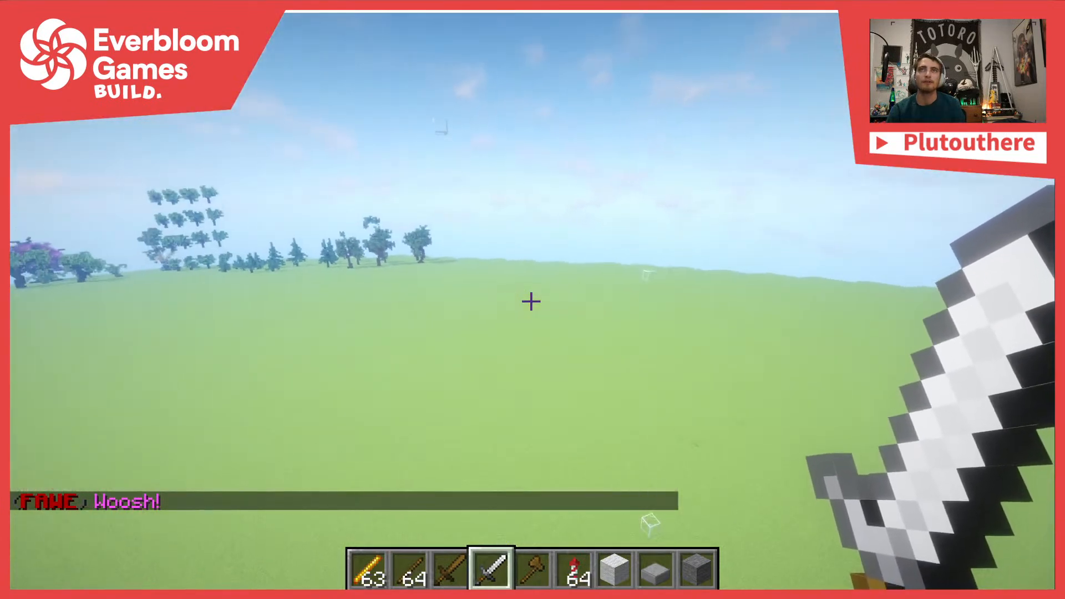
key("t")
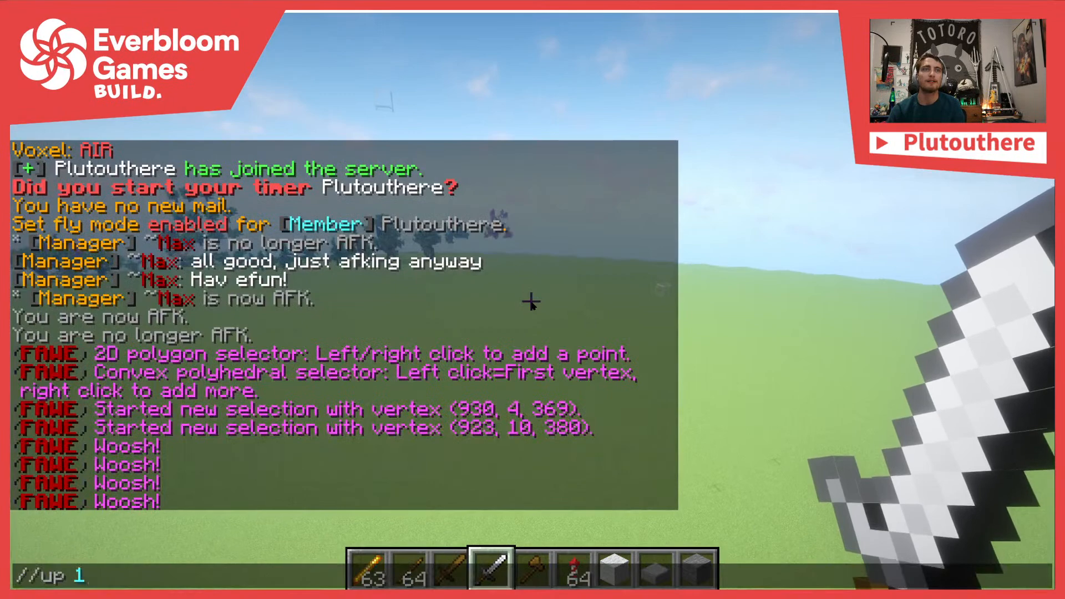
key("Return")
left_click(531, 301)
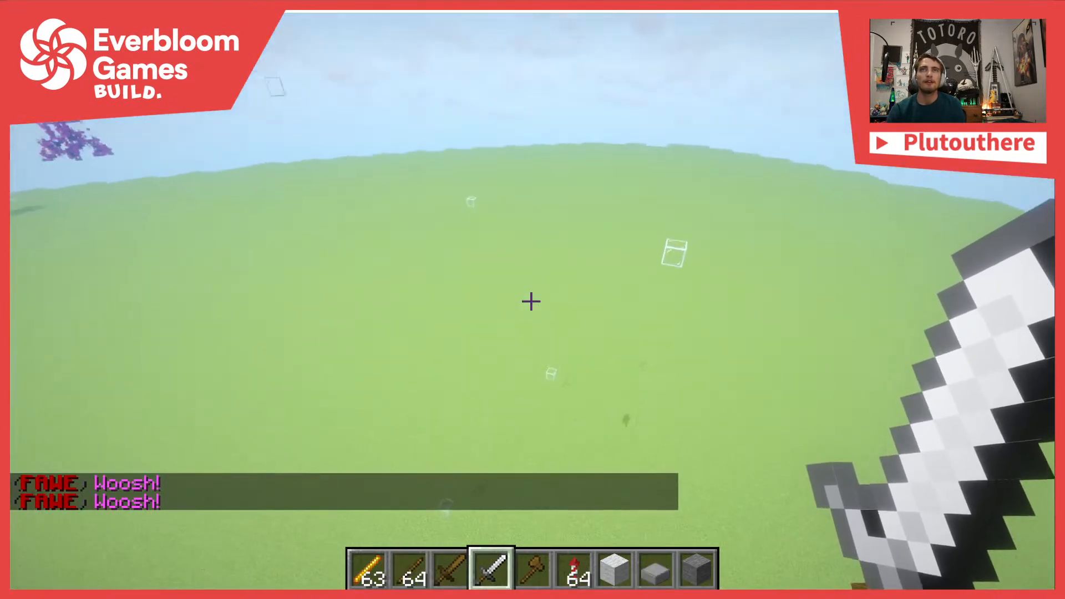
key("t")
key("Escape")
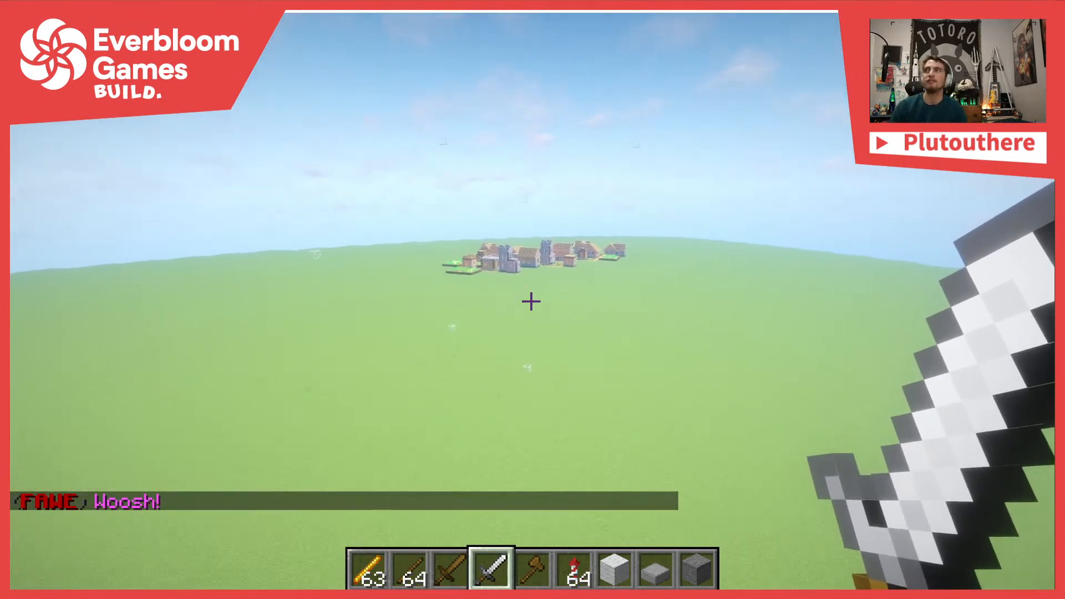
key("t")
key("Escape")
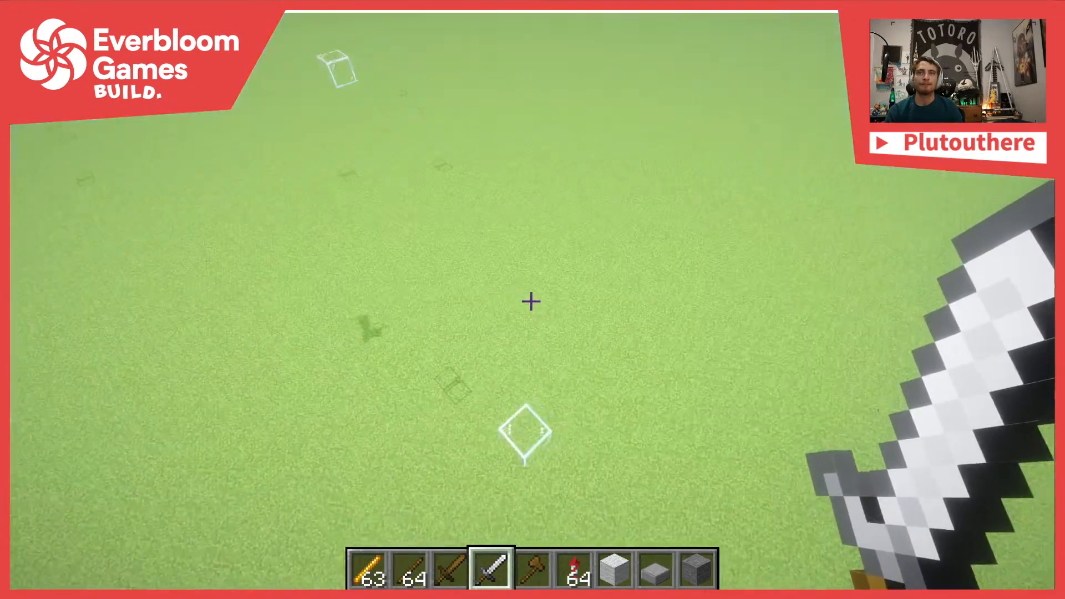
Start the convex selection at the glass marker (996, 10, 377) and add the other markers as vertices in order, ending at (1004, 47, 395)
key("5")
left_click(531, 301)
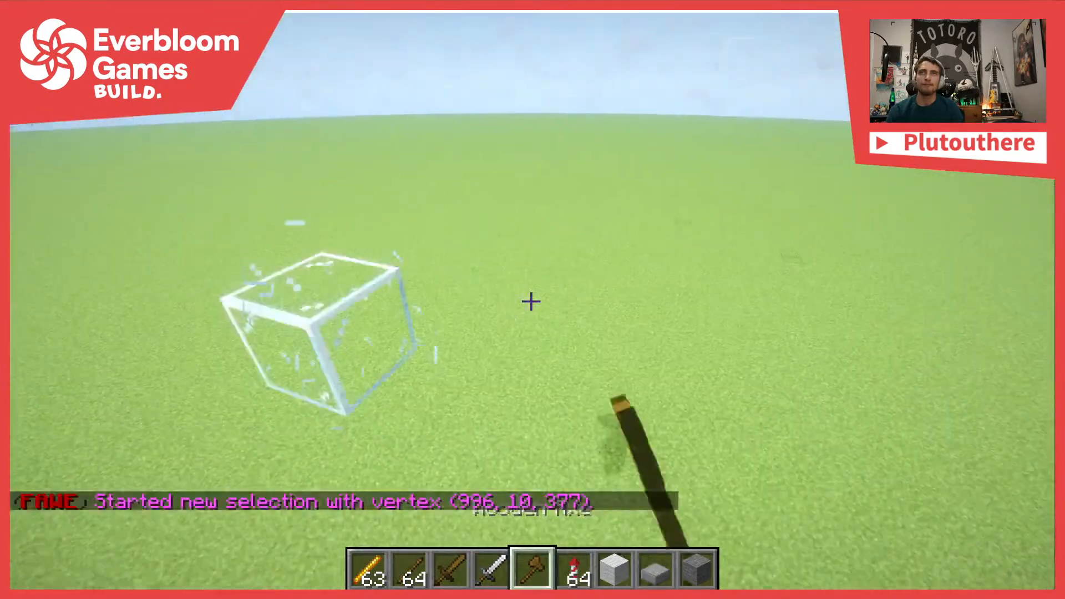
scroll(531, 301, "up", 2)
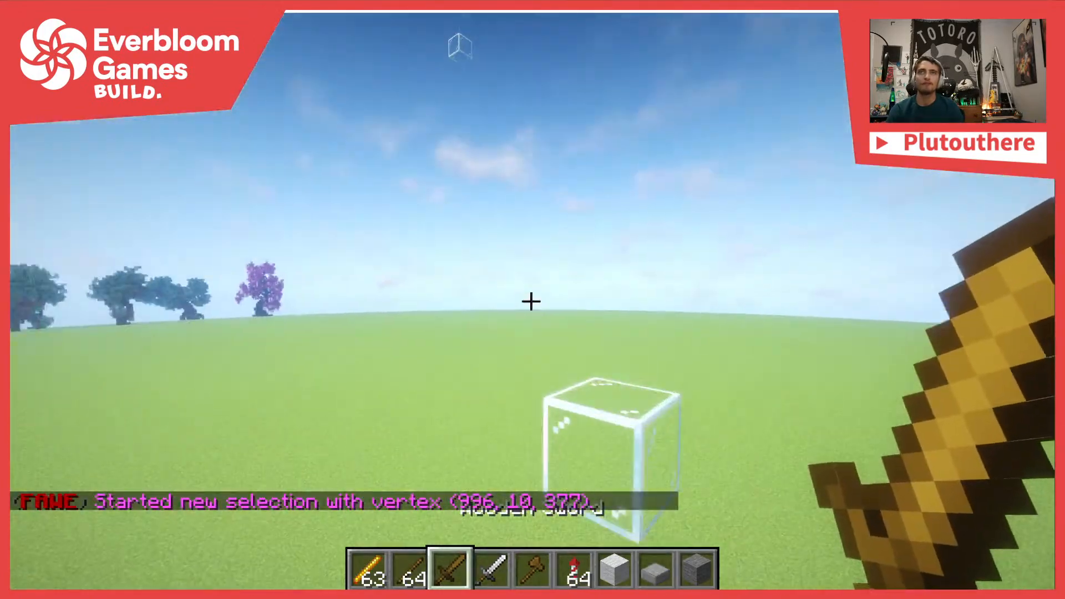
right_click(531, 302)
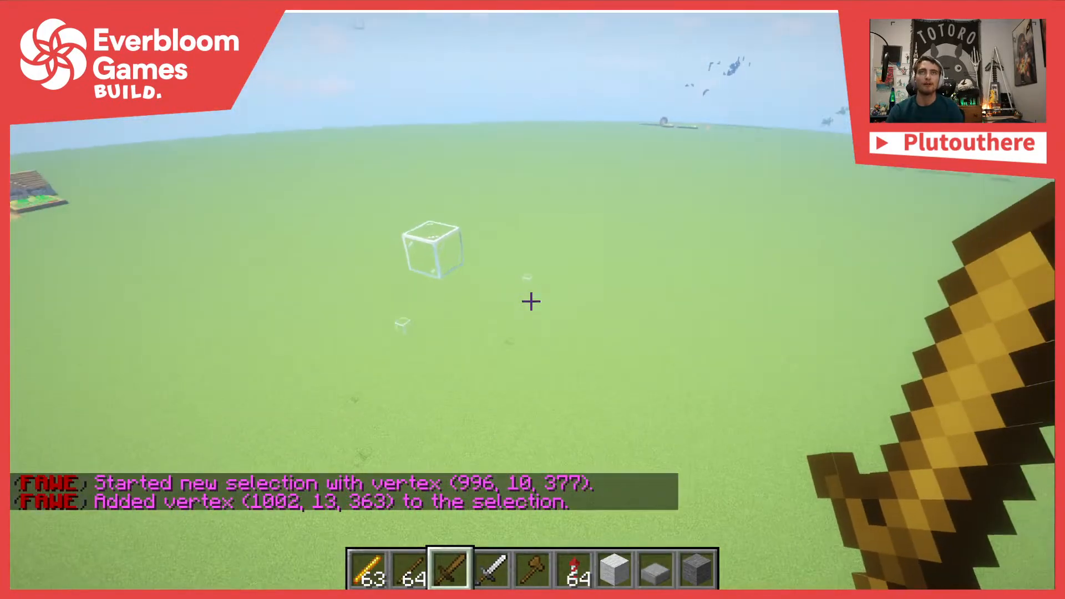
right_click(531, 302)
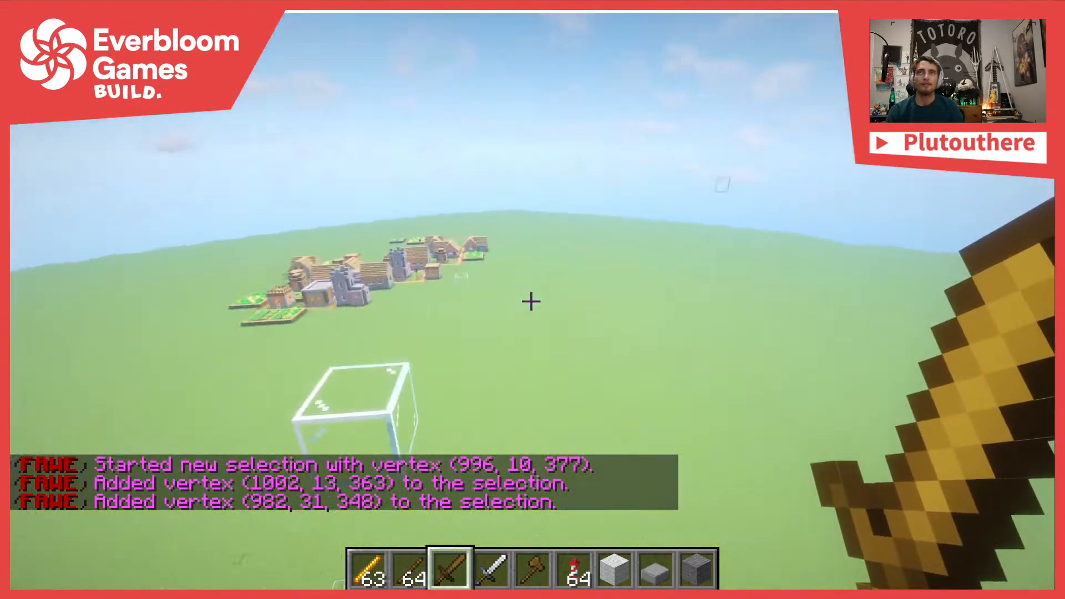
right_click(531, 301)
right_click(532, 302)
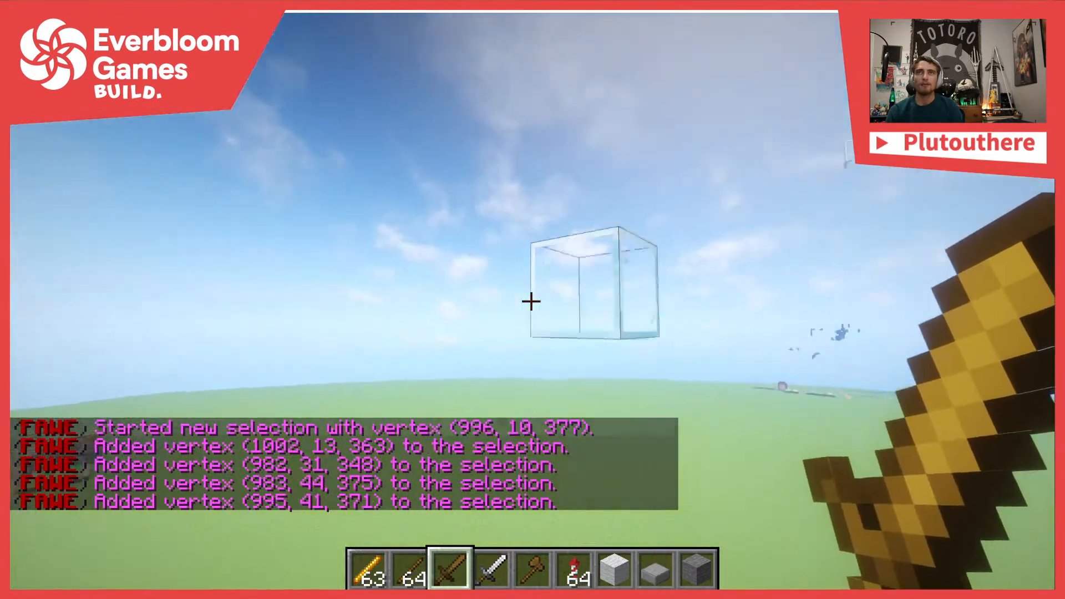
right_click(531, 301)
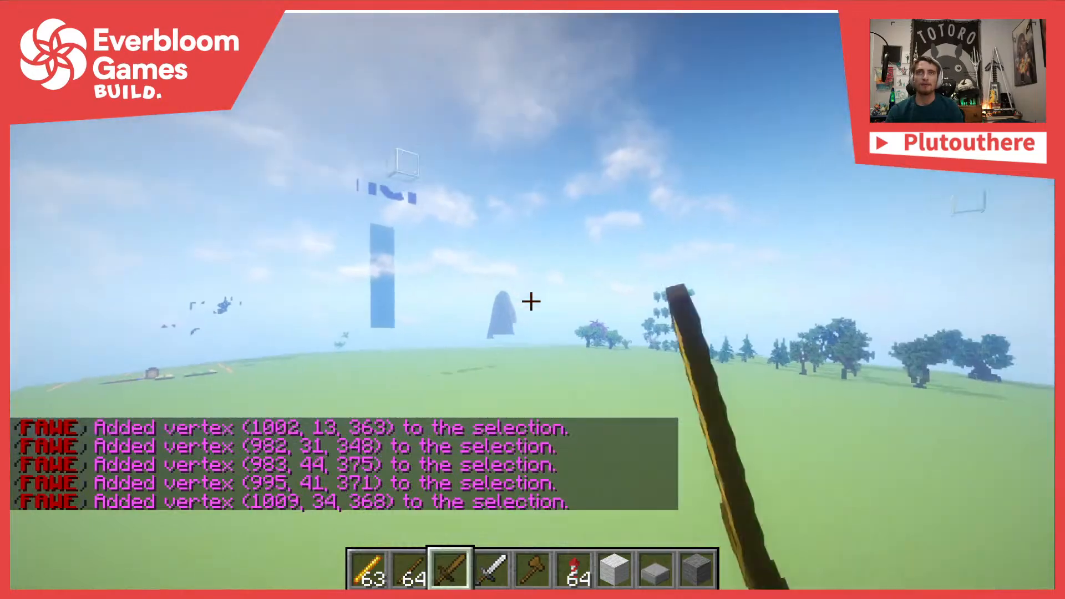
right_click(531, 301)
right_click(531, 301)
right_click(531, 301)
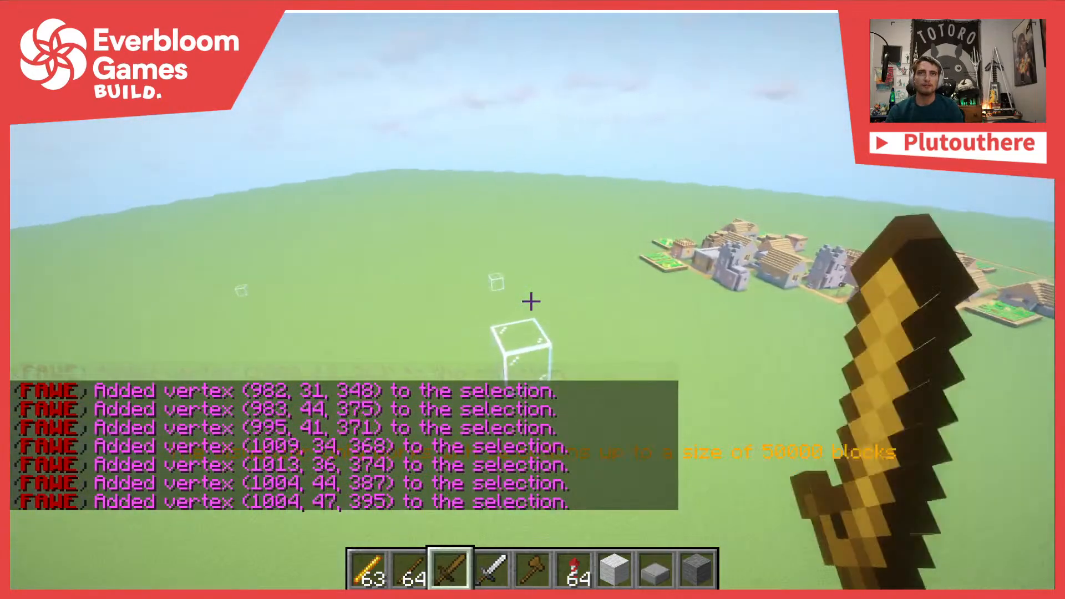
Run //spike without a fill or sizes to look up its usage and arguments
key("slash")
type("/s")
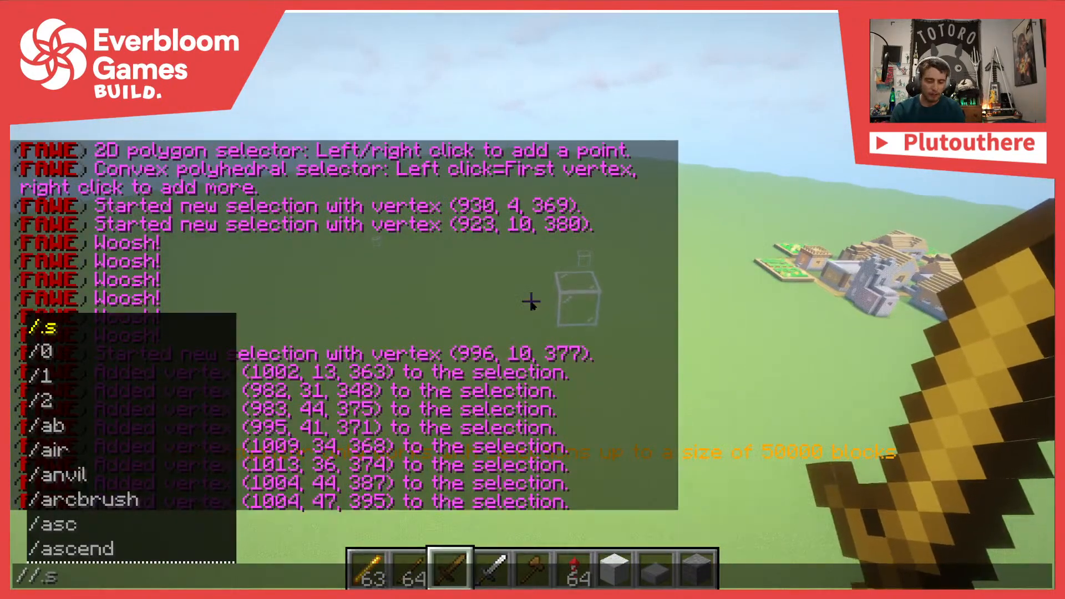
type("r")
key("Escape")
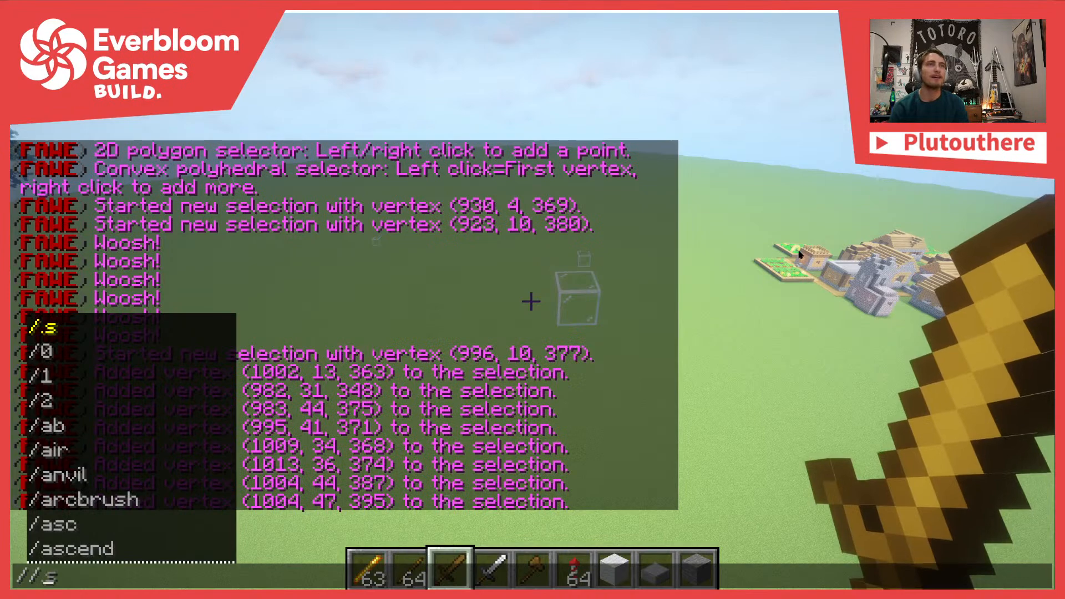
type("[")
key("BackSpace")
type("pike ")
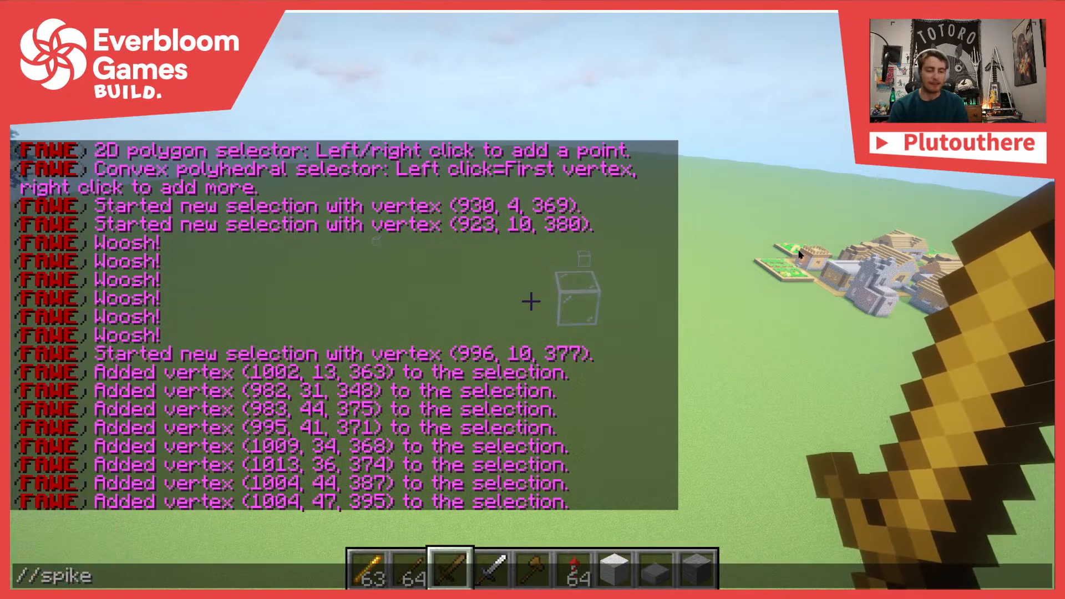
type("##")
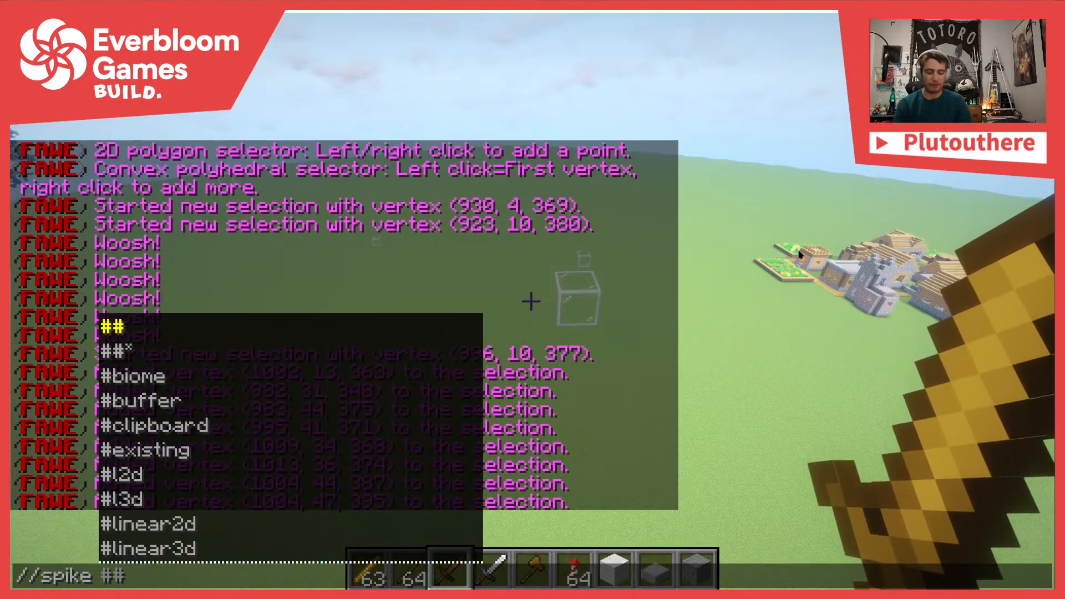
key("BackSpace")
key("BackSpace")
type("1 ")
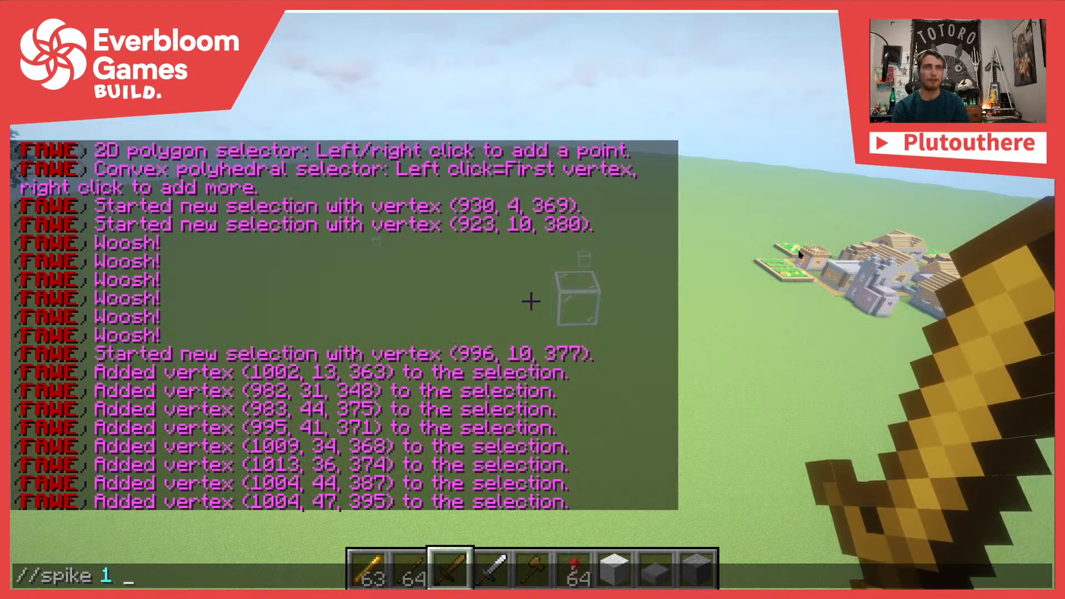
key("BackSpace")
key("BackSpace")
type("##")
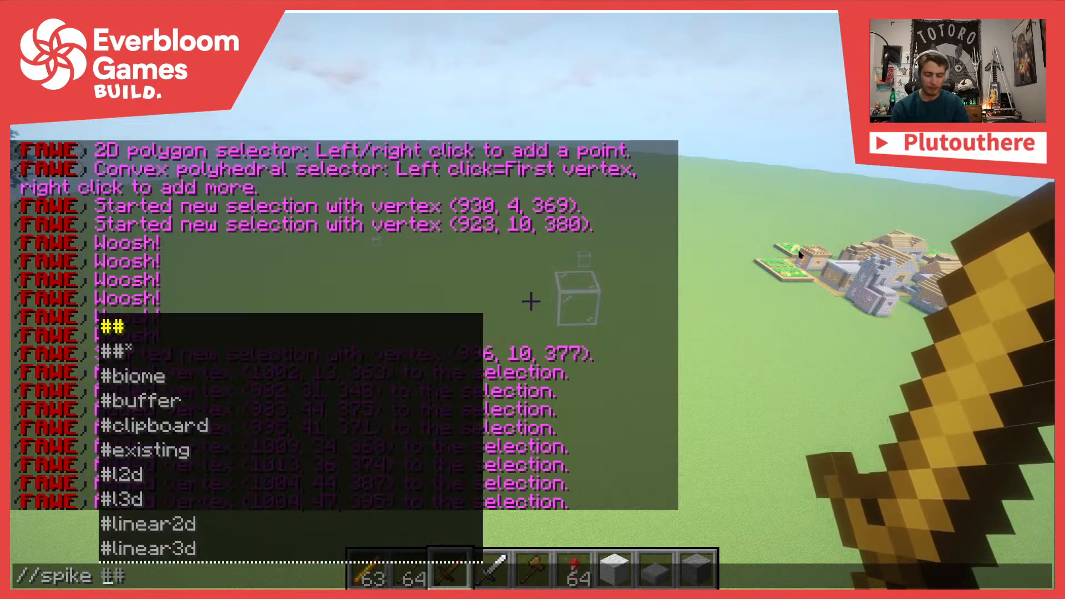
key("BackSpace")
key("BackSpace")
type("wo")
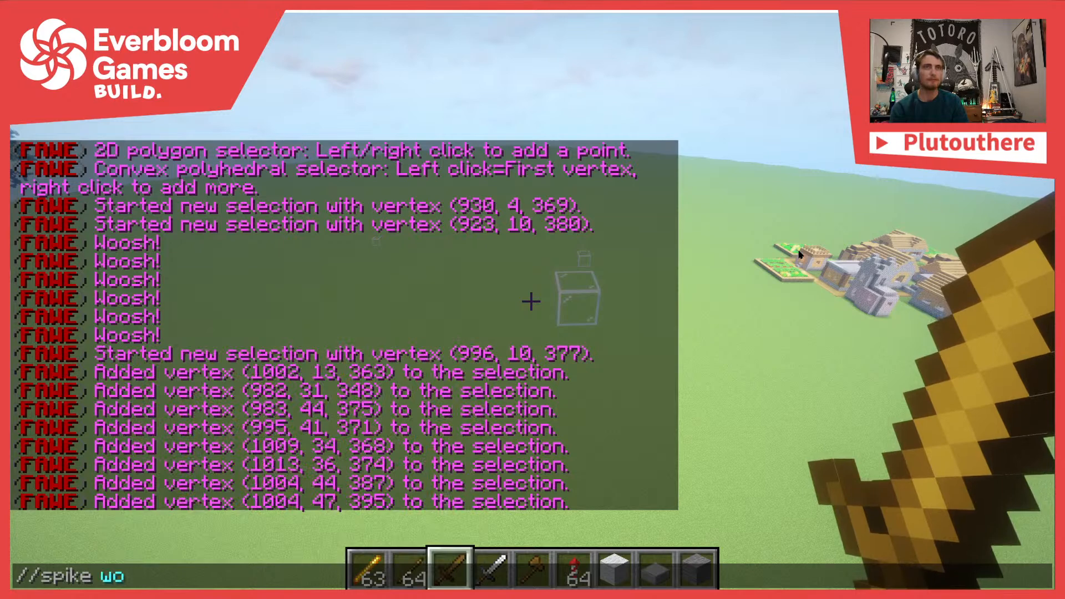
key("BackSpace")
key("BackSpace")
type("##")
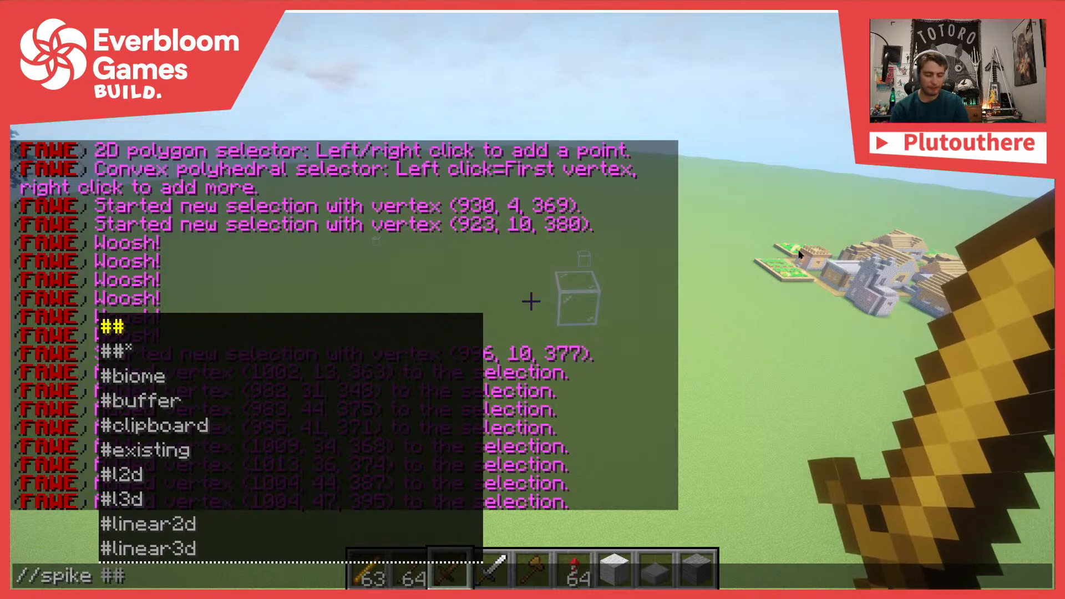
key("Return")
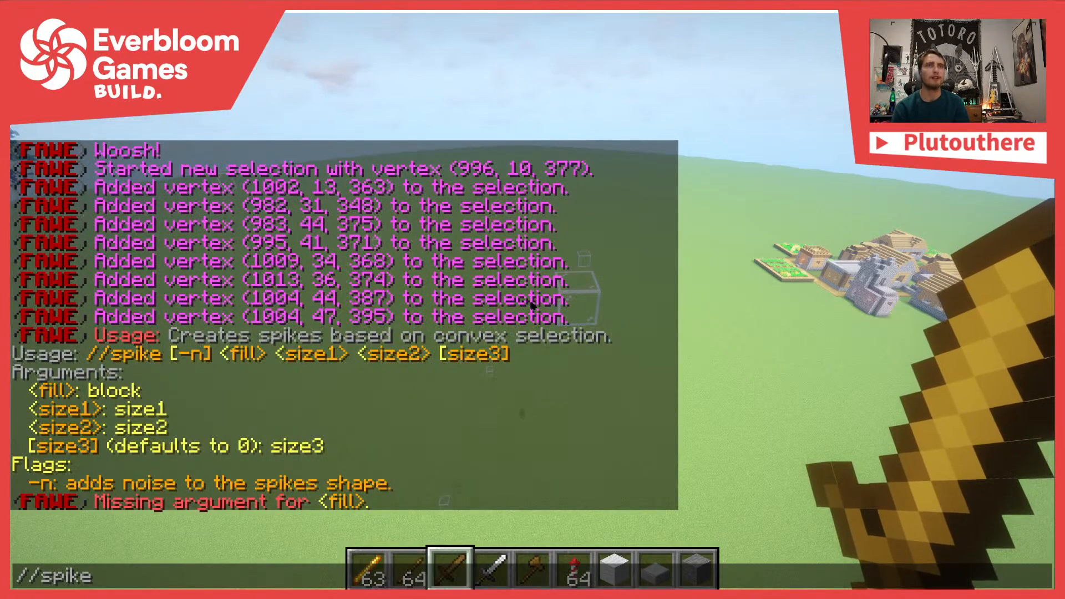
Generate a spike along the convex selection in oak_wood with sizes 1, 7 and 1, and look at its shape
type("##")
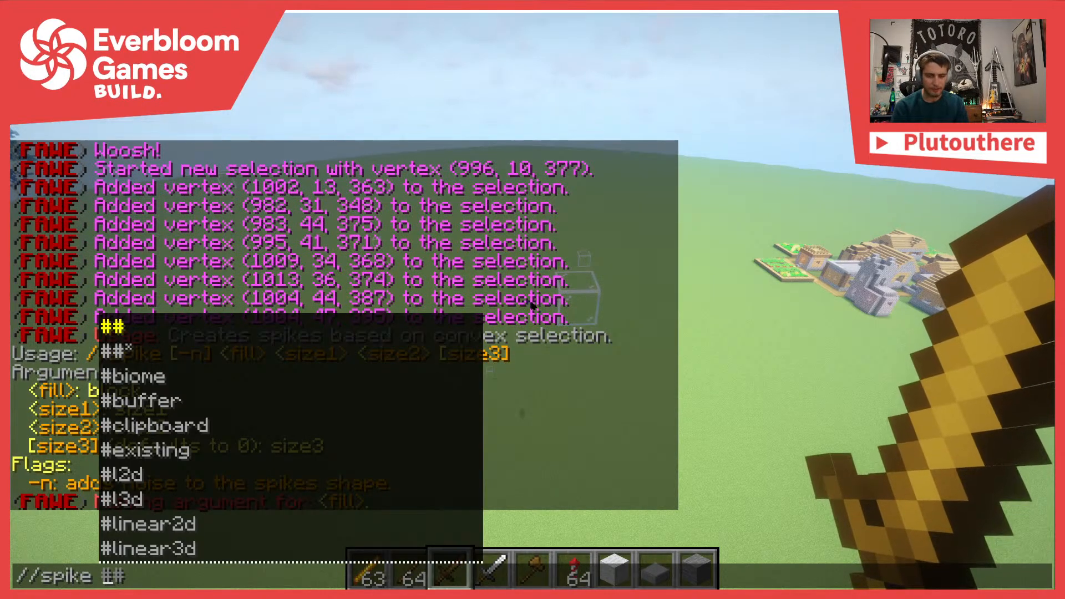
key("BackSpace")
key("BackSpace")
type("oak_l")
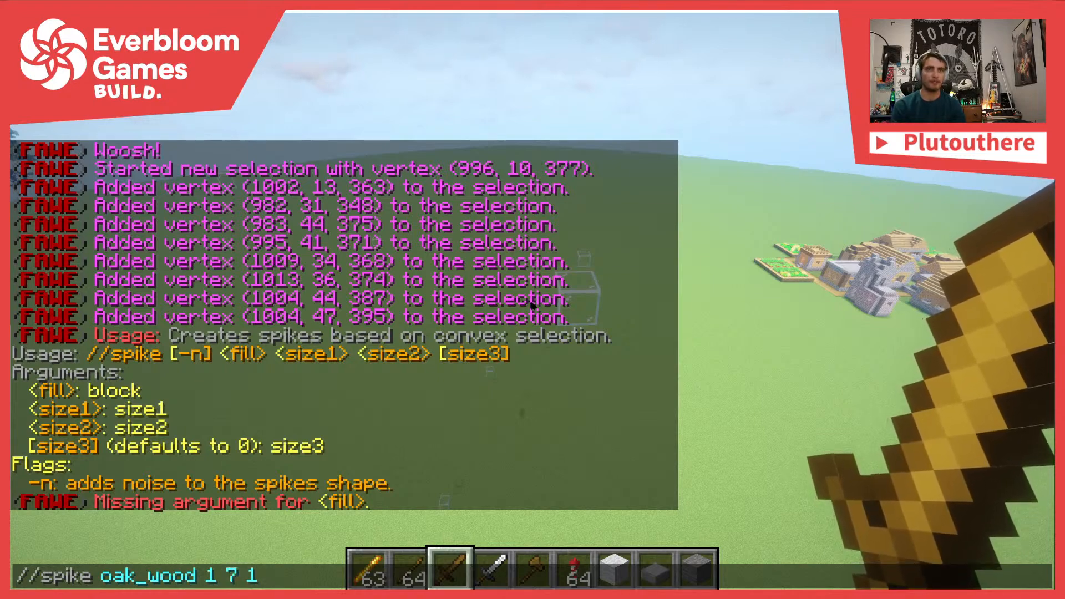
key("Return")
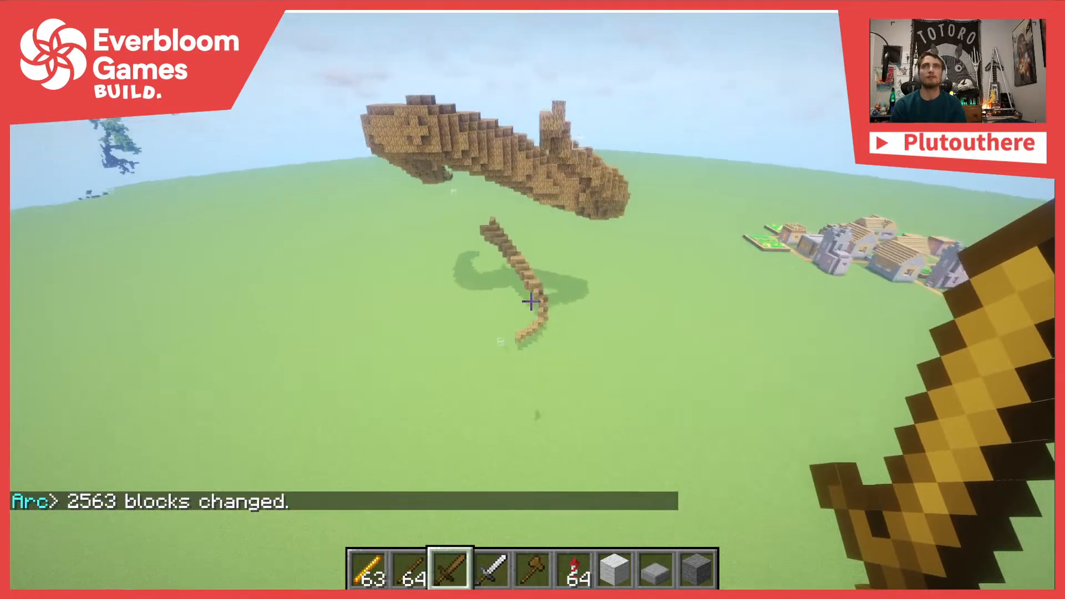
key("d")
key("w")
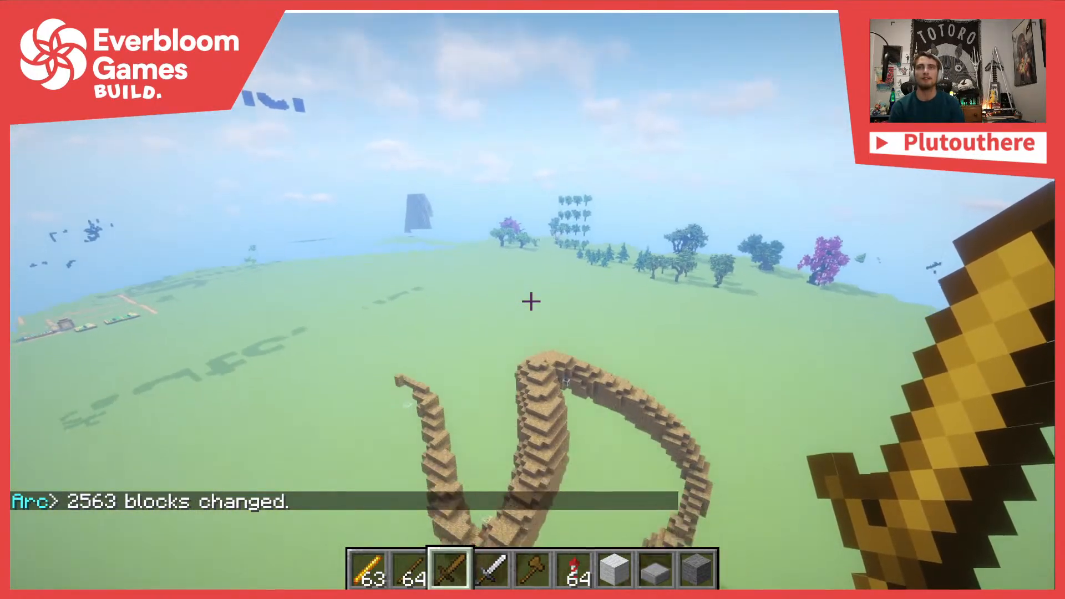
Undo the oak_wood spike and generate it again with sizes 3, 4 and 2
key("slash")
type("/undo")
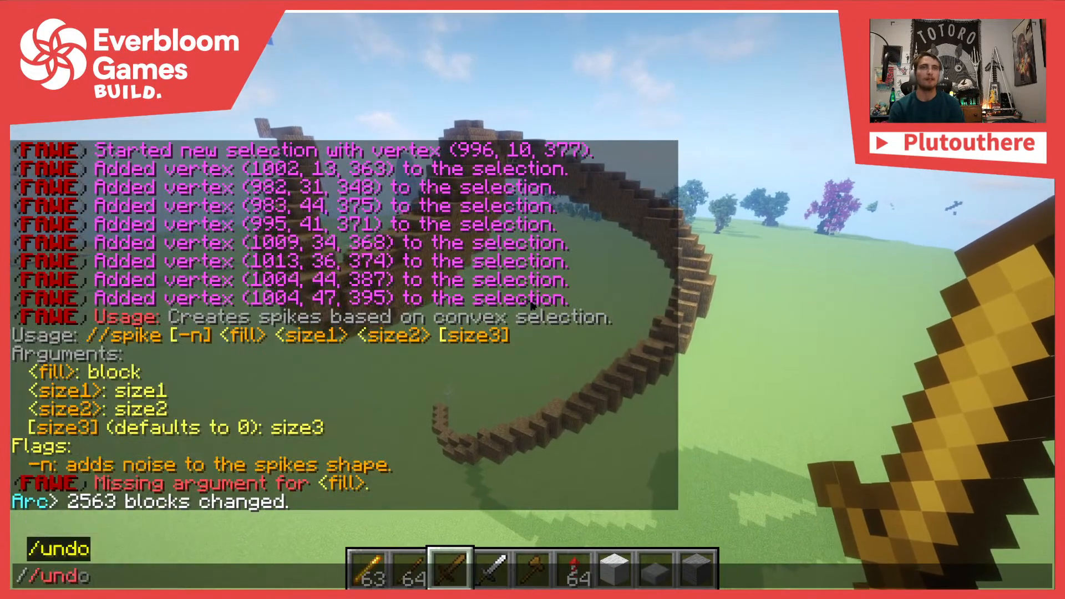
key("Return")
key("t")
key("Up")
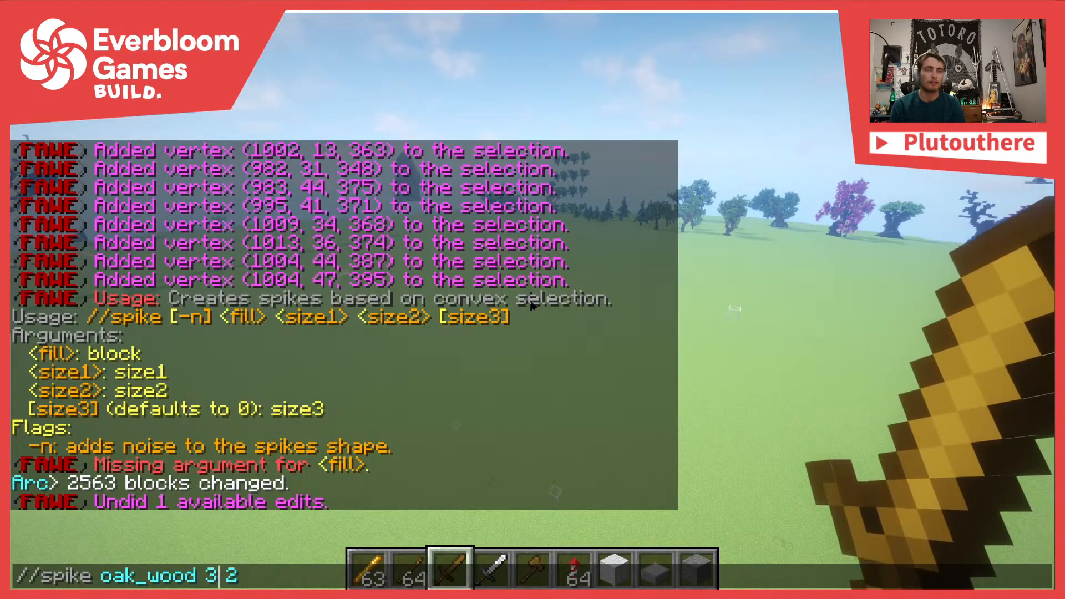
type("4")
key("Return")
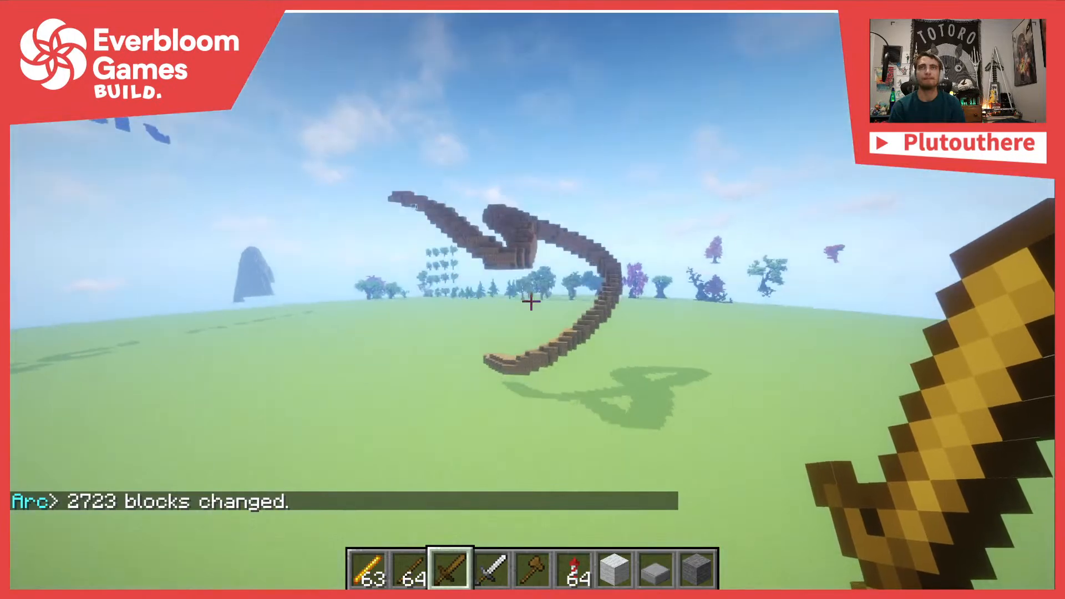
Undo the last spike so that only the glass marker blocks are left
key("t")
key("Up")
key("Escape")
key("slash")
type("/undo")
key("Return")
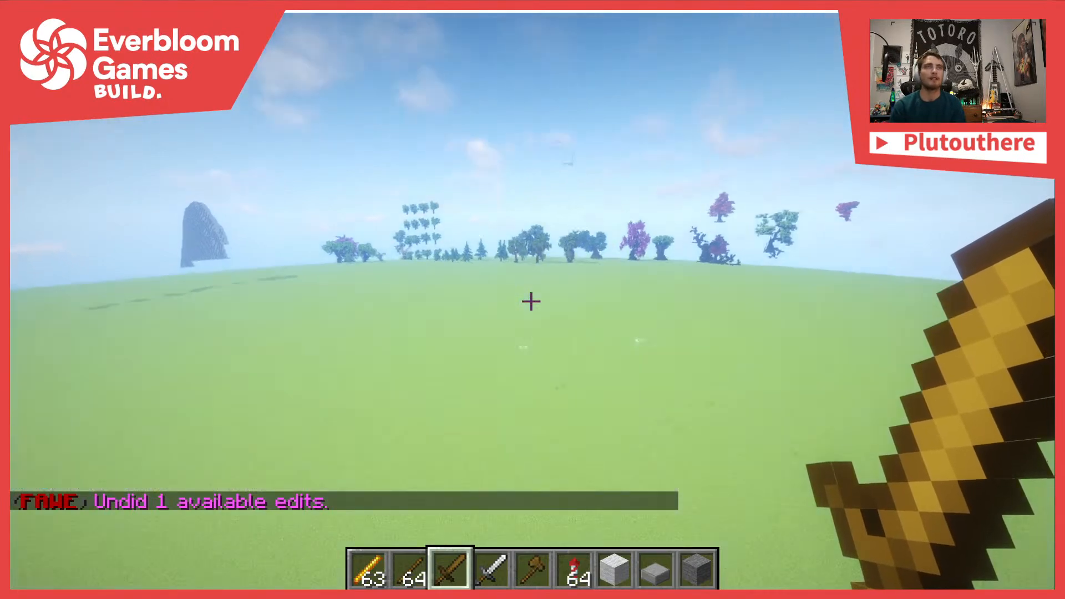
key("t")
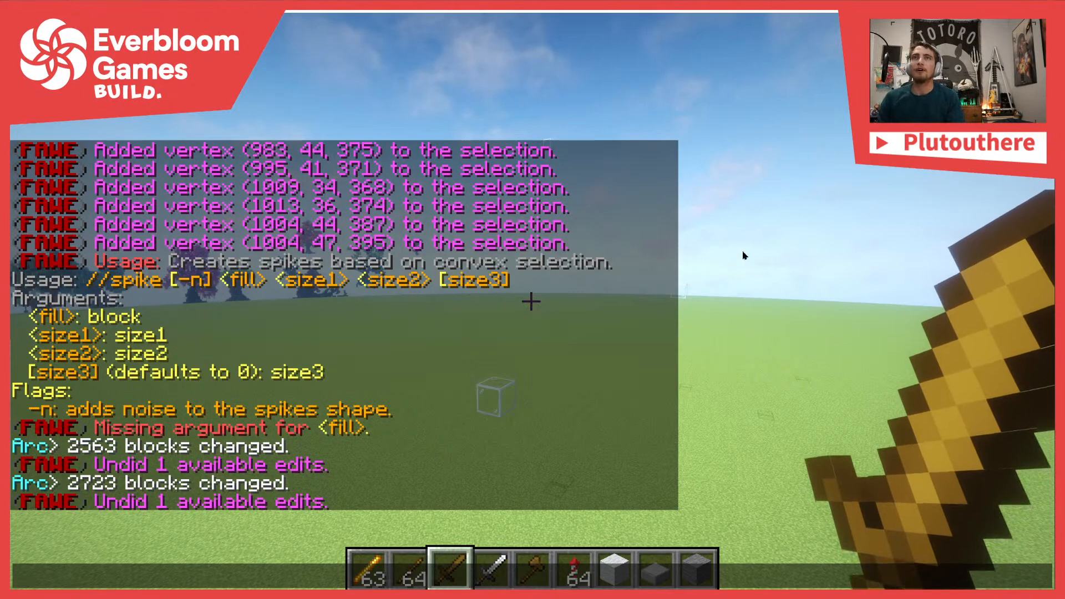
key("Escape")
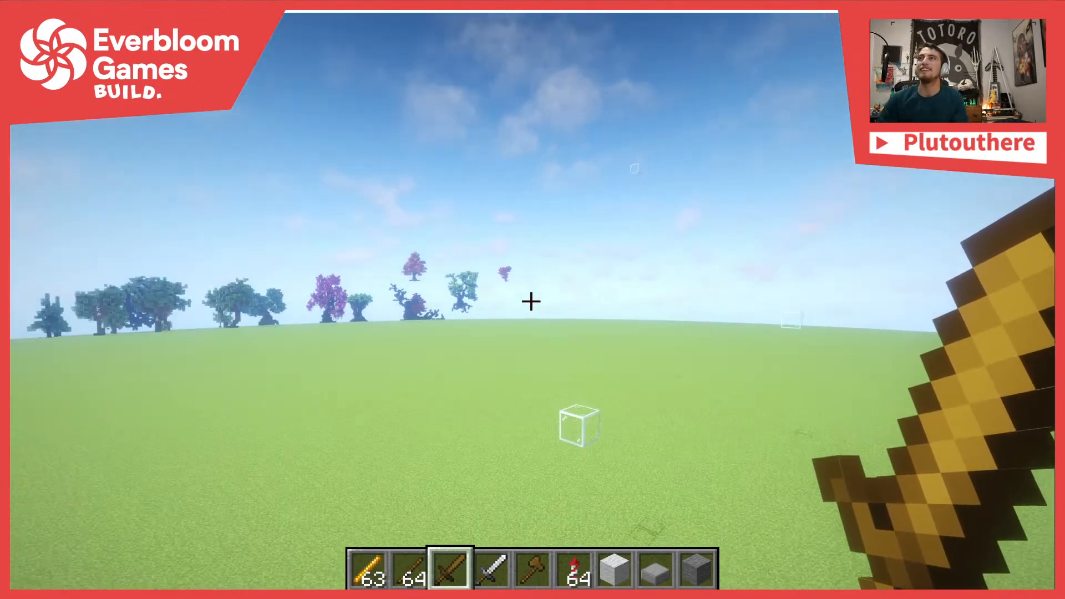
key("s")
key("s")
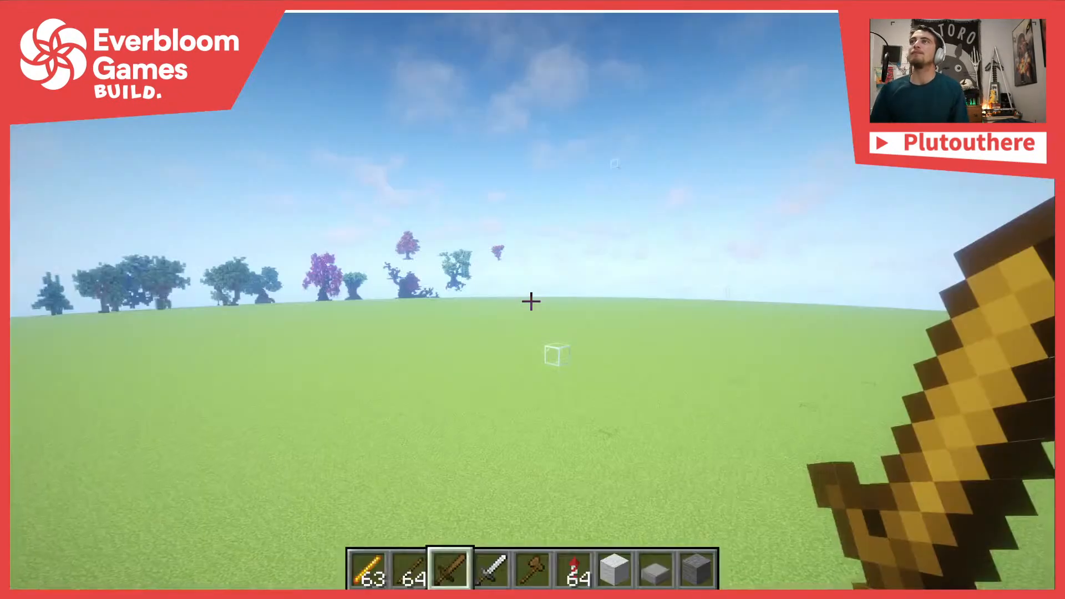
key("1")
key("w")
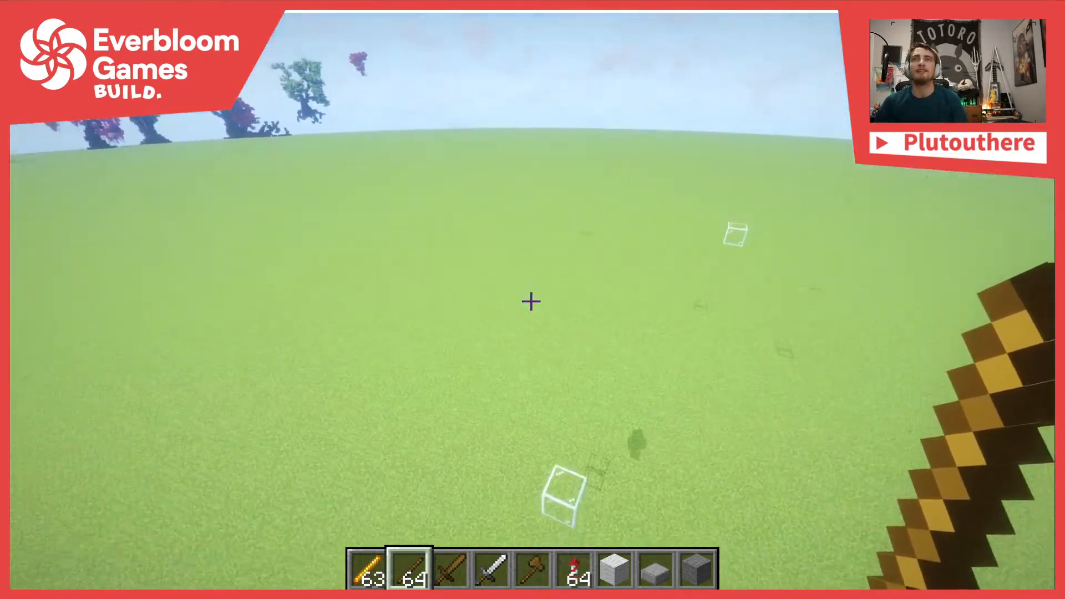
key("1")
Start a new convex selection at the glass marker (996, 10, 377) and add vertices (1000, 13, 360) and (984, 29, 349)
key("5")
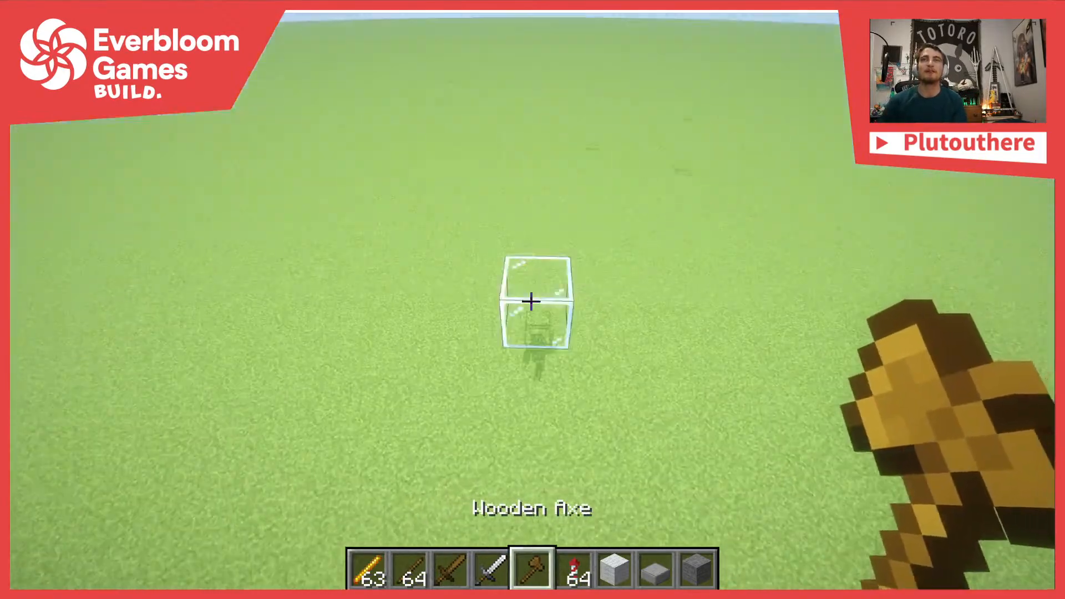
left_click(531, 302)
right_click(531, 302)
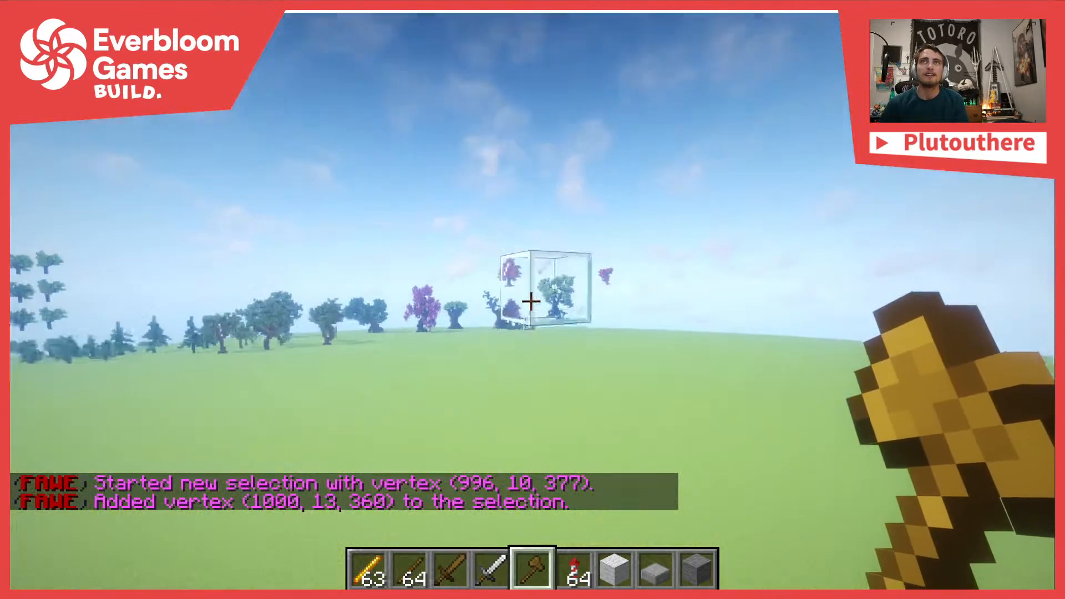
right_click(531, 302)
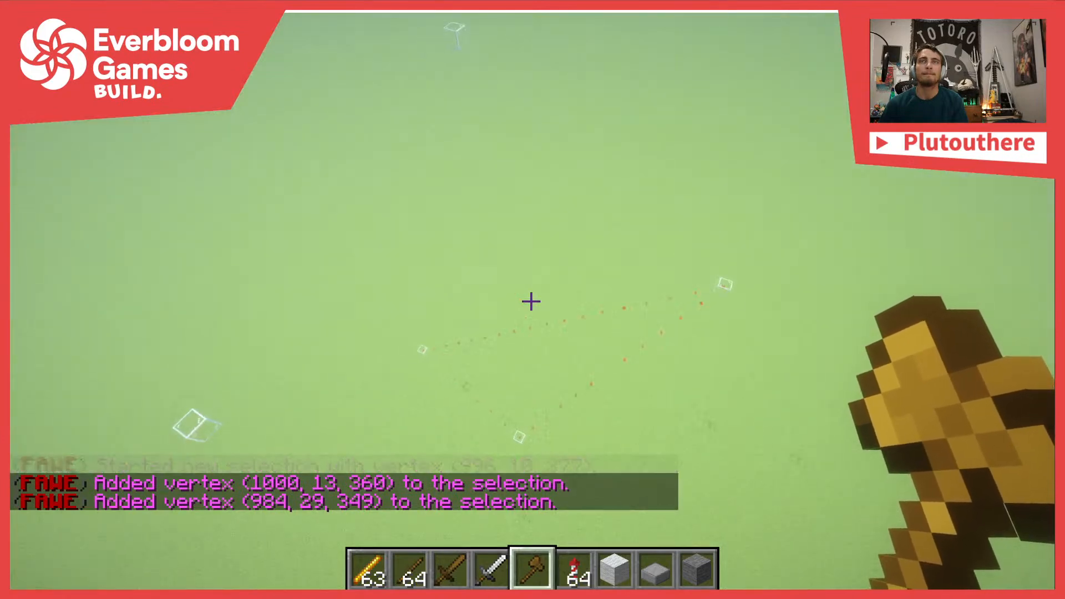
key("3")
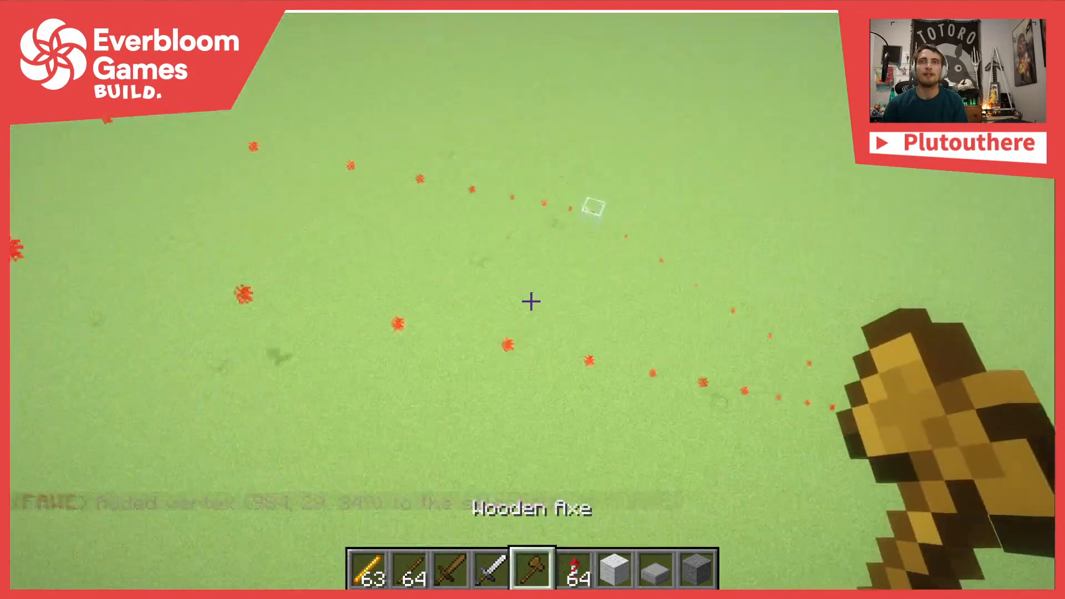
Restart the convex selection at (996, 10, 377) and add closely spaced vertices in the air from (997, 11, 375) to (998, 17, 354)
left_click(531, 302)
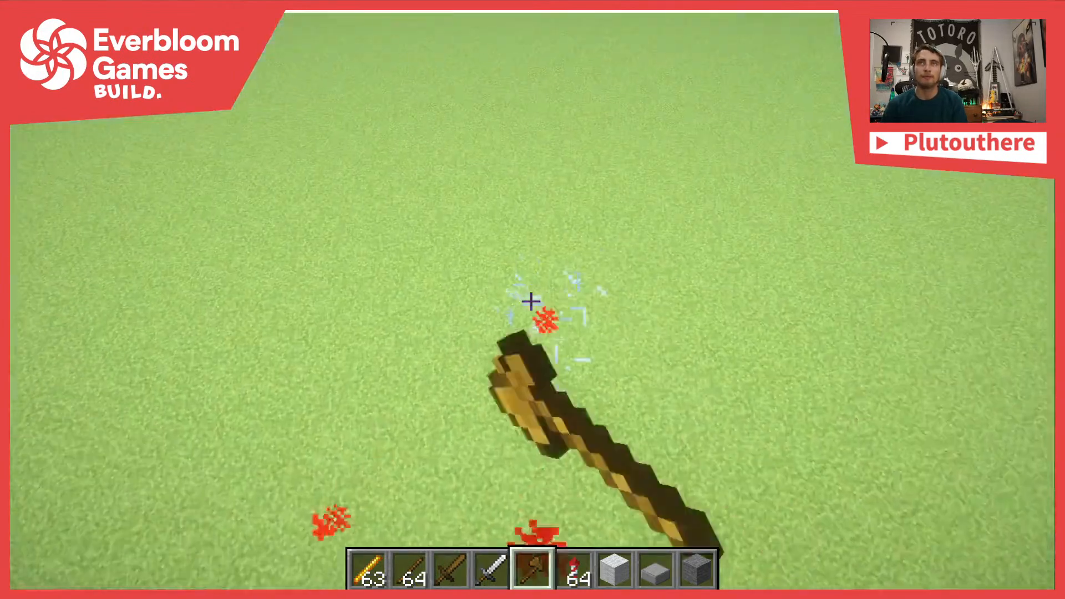
key("3")
right_click(531, 302)
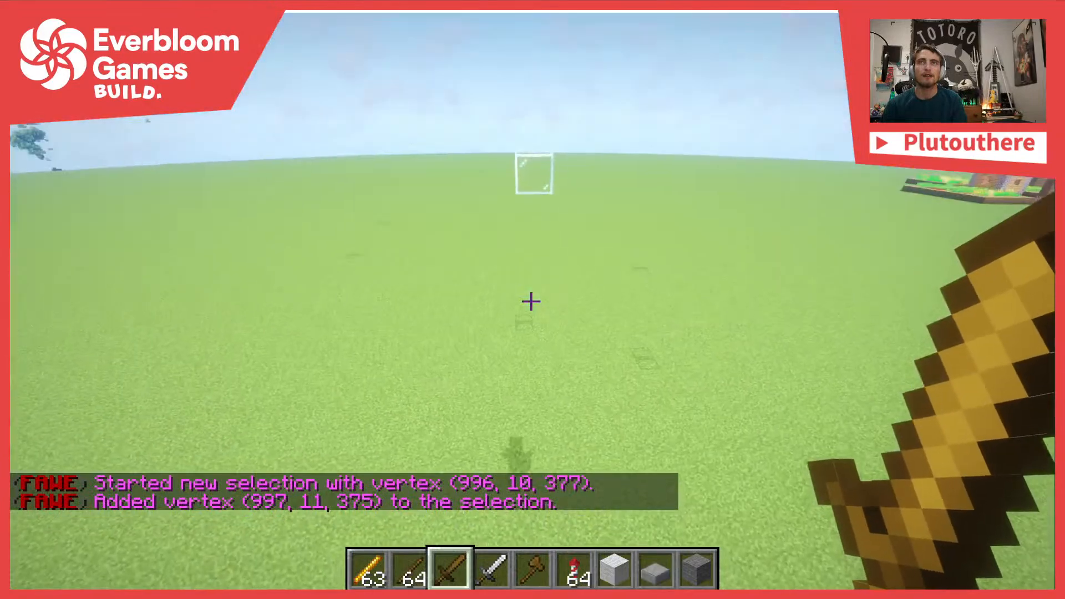
right_click(531, 302)
right_click(531, 301)
right_click(531, 301)
right_click(531, 302)
right_click(531, 302)
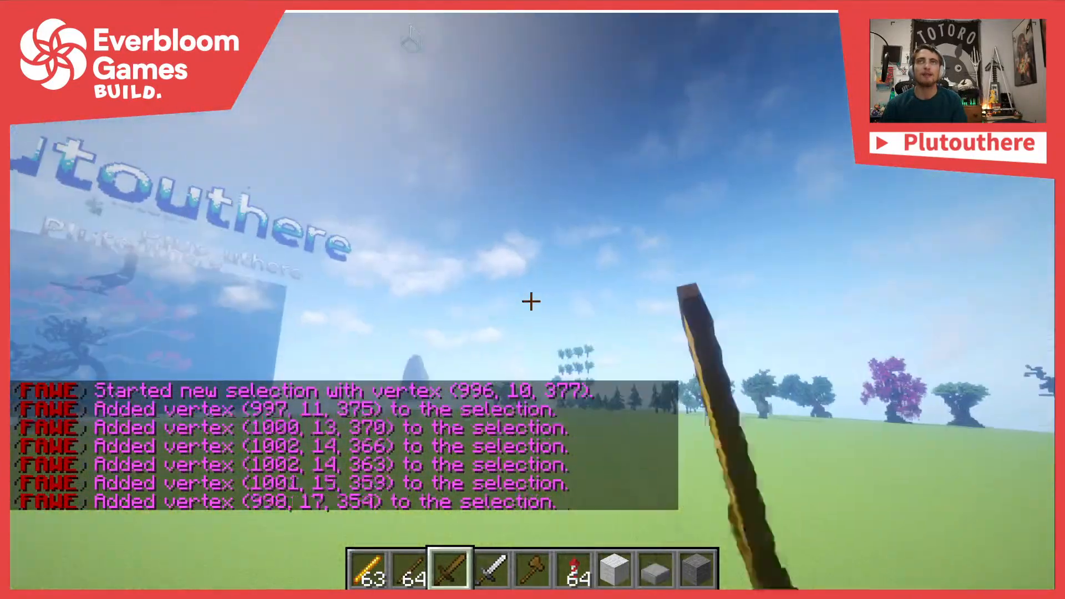
Continue the curve upward with closely spaced vertices from (996, 20, 353) through (981, 31, 348) to (986, 37, 353)
right_click(531, 301)
right_click(532, 302)
right_click(531, 301)
right_click(531, 301)
right_click(531, 302)
right_click(531, 301)
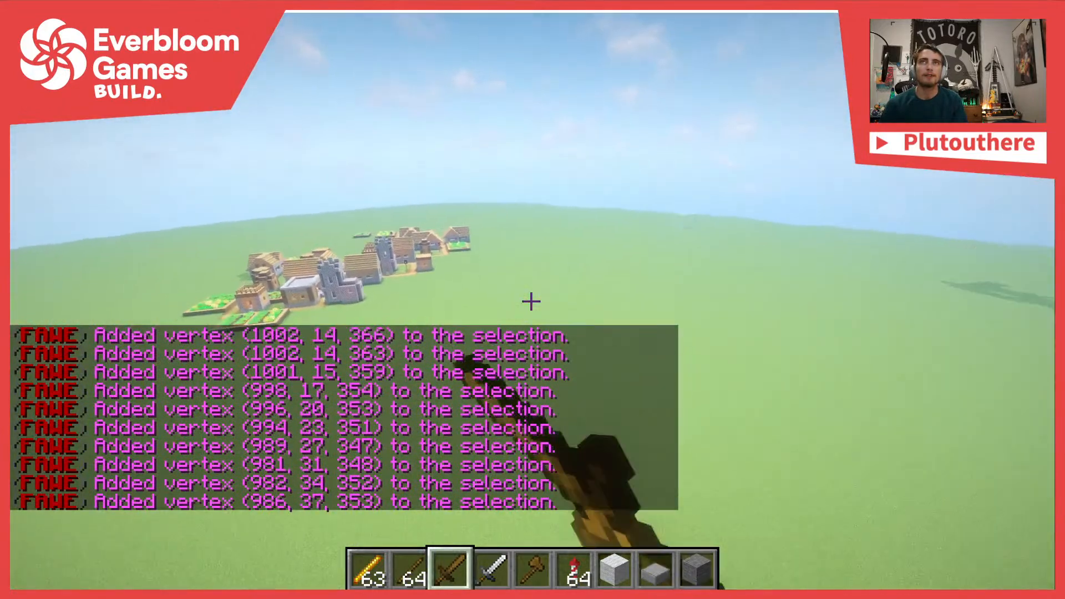
Carry the curve across its top and down the far side with vertices from (989, 39, 354) to (1018, 32, 364)
right_click(531, 301)
right_click(531, 301)
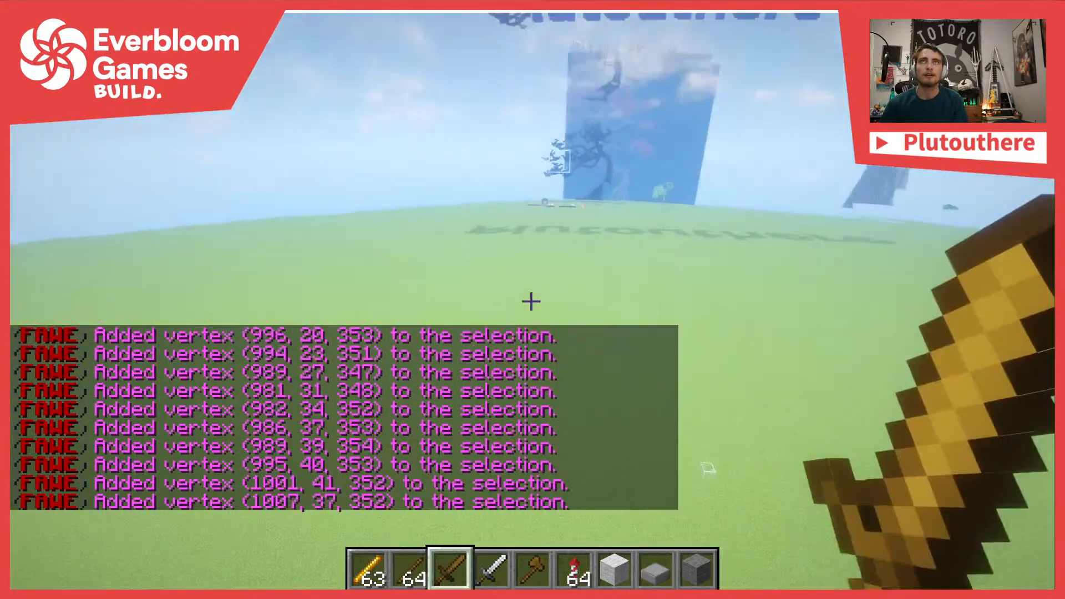
right_click(531, 301)
right_click(531, 301)
right_click(531, 301)
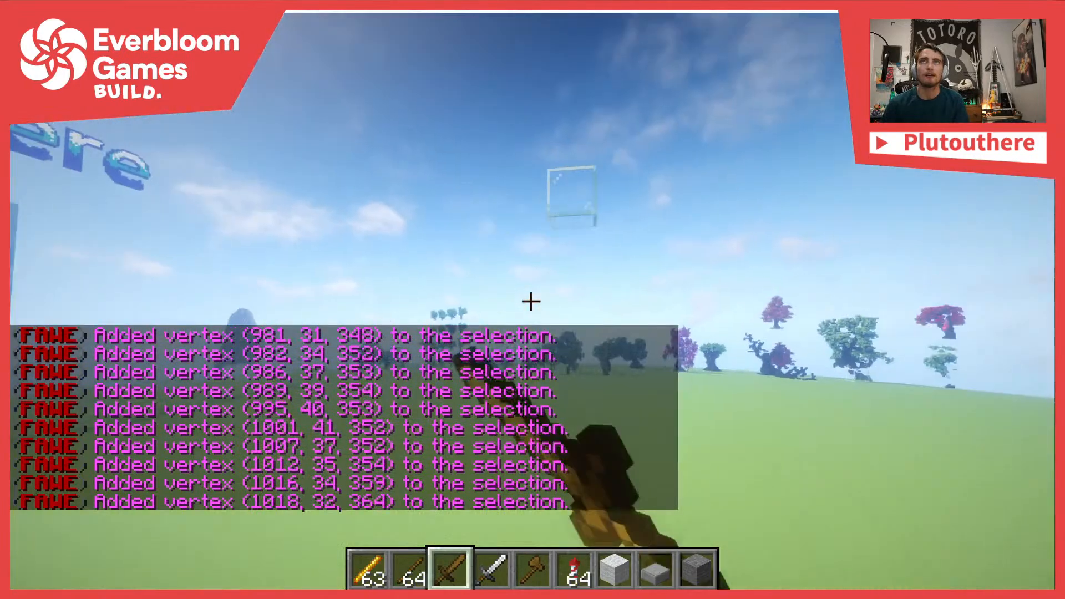
Extend the curve with vertices (1018, 32, 370), (1011, 35, 374), (1005, 38, 372), (992, 42, 371), (981, 44, 371), (984, 45, 377) and (1002, 48, 389)
right_click(531, 302)
right_click(531, 301)
right_click(531, 301)
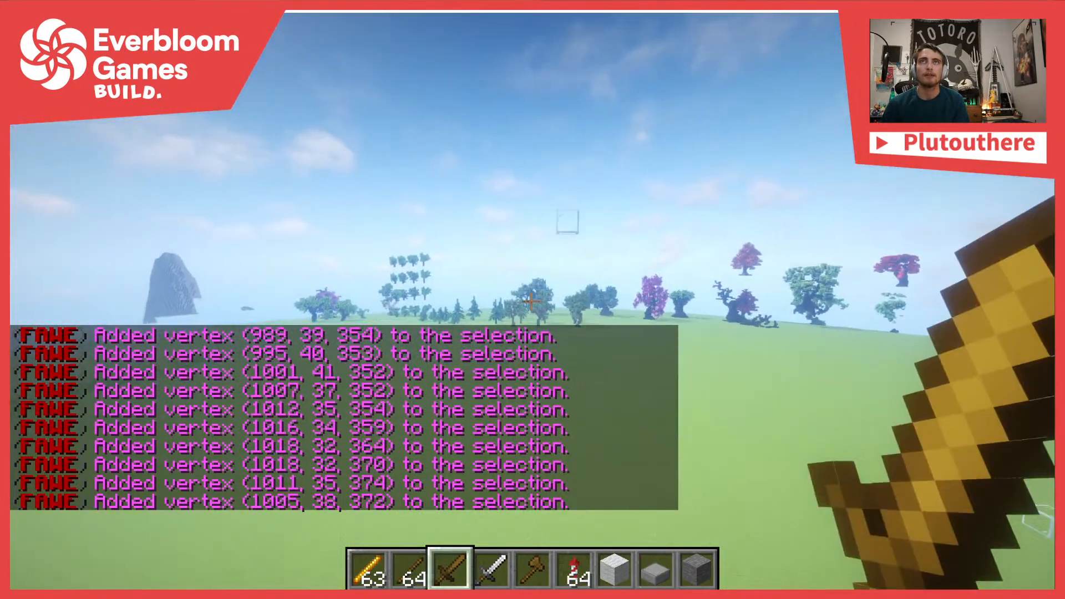
right_click(531, 301)
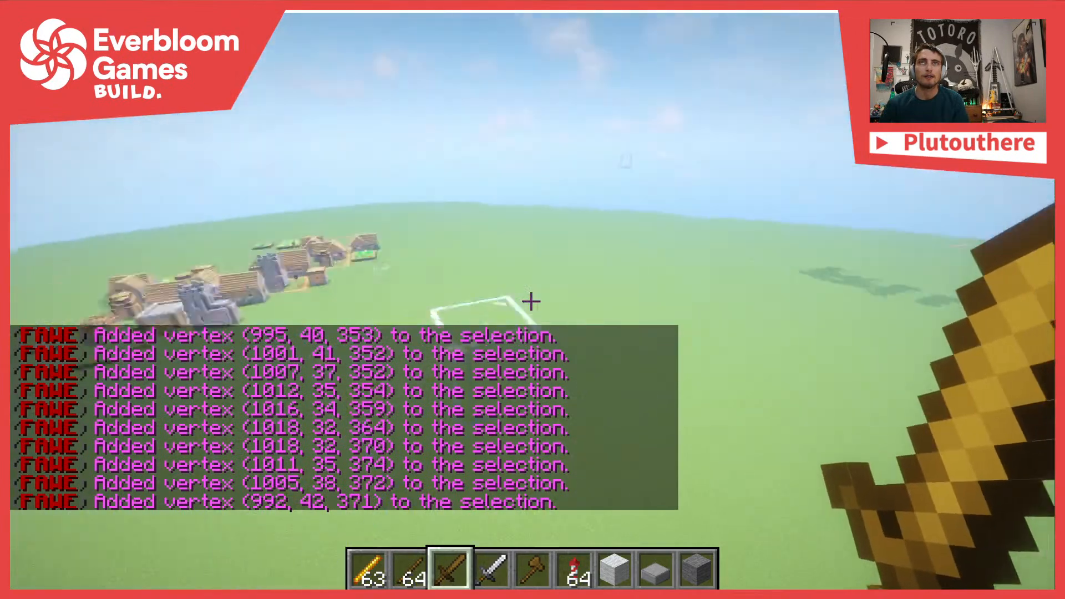
right_click(532, 301)
key("t")
key("Escape")
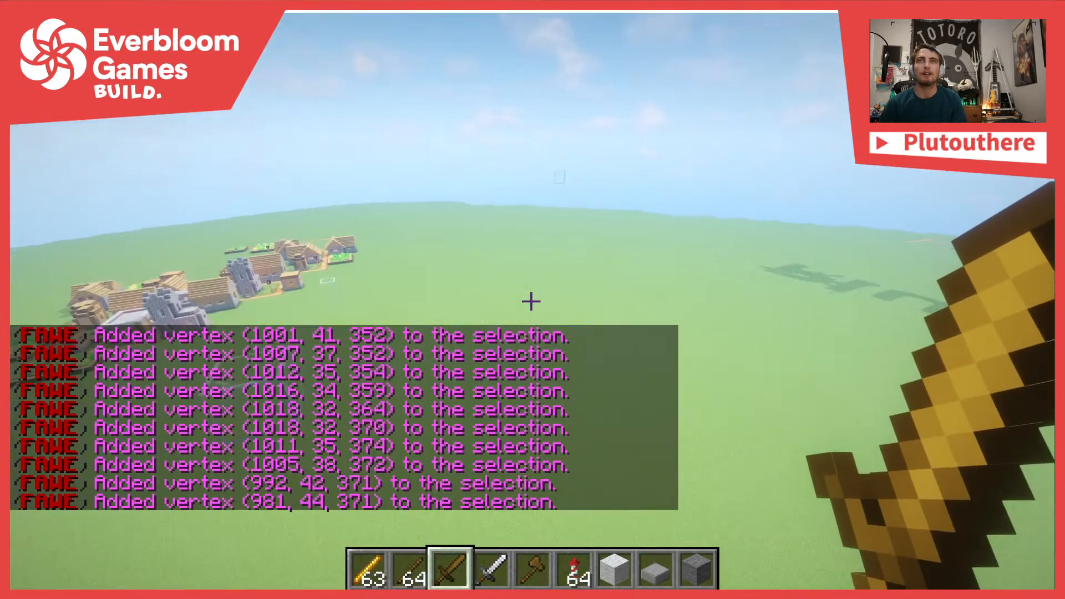
right_click(531, 301)
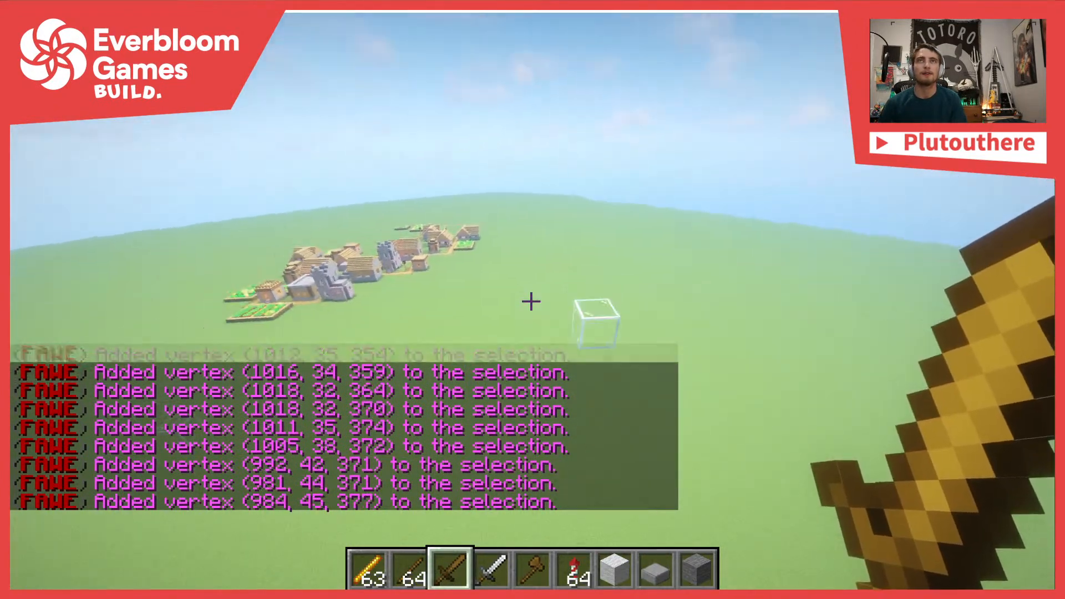
right_click(531, 301)
Generate the wooden trunk along the convex selection with //spike and set the flying speed to 7
key("t")
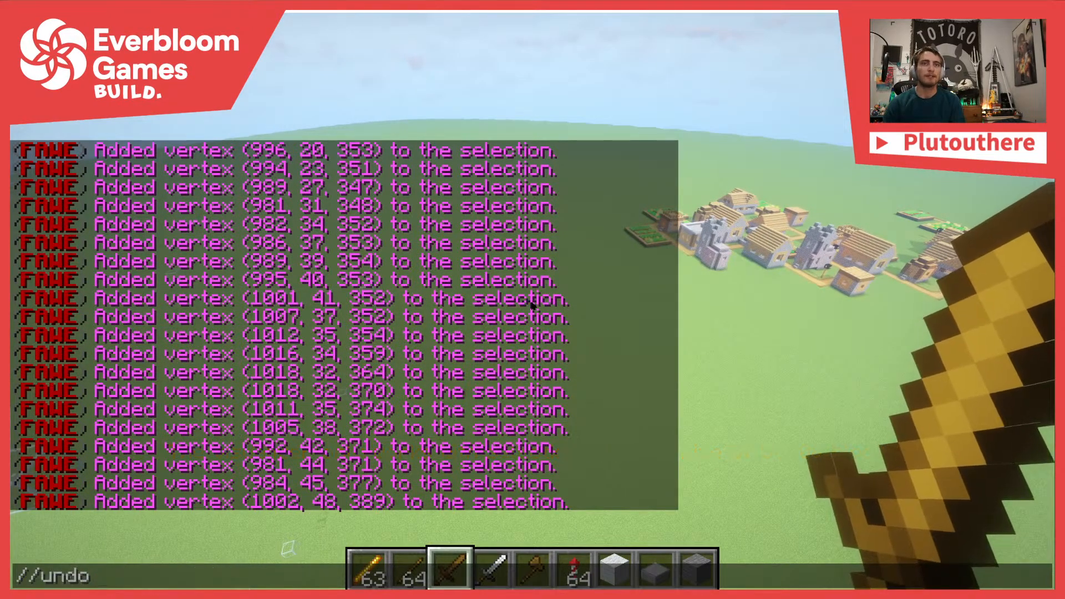
key("Return")
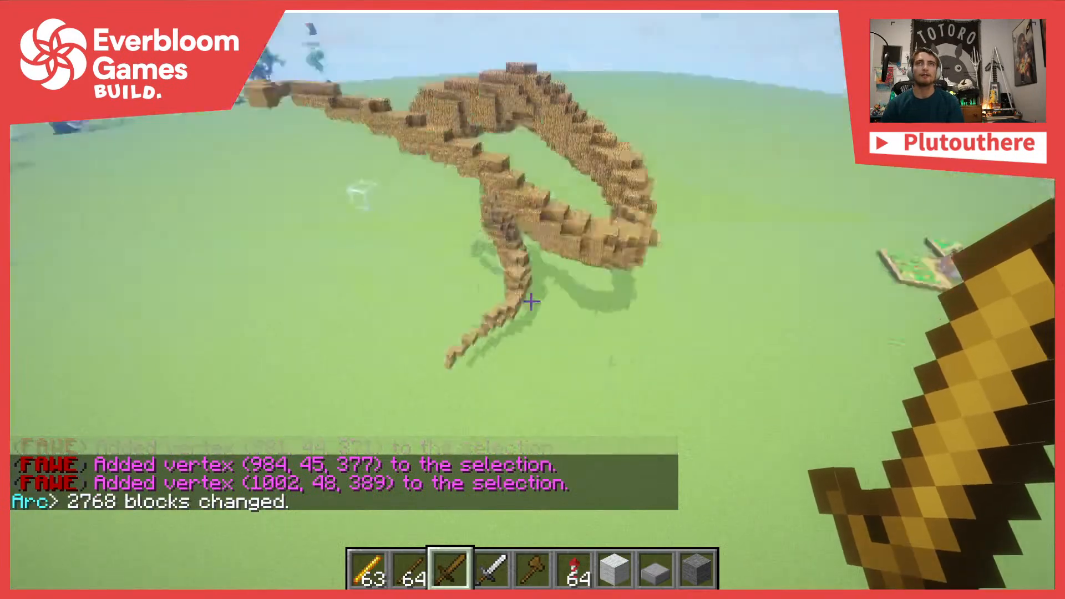
key("1")
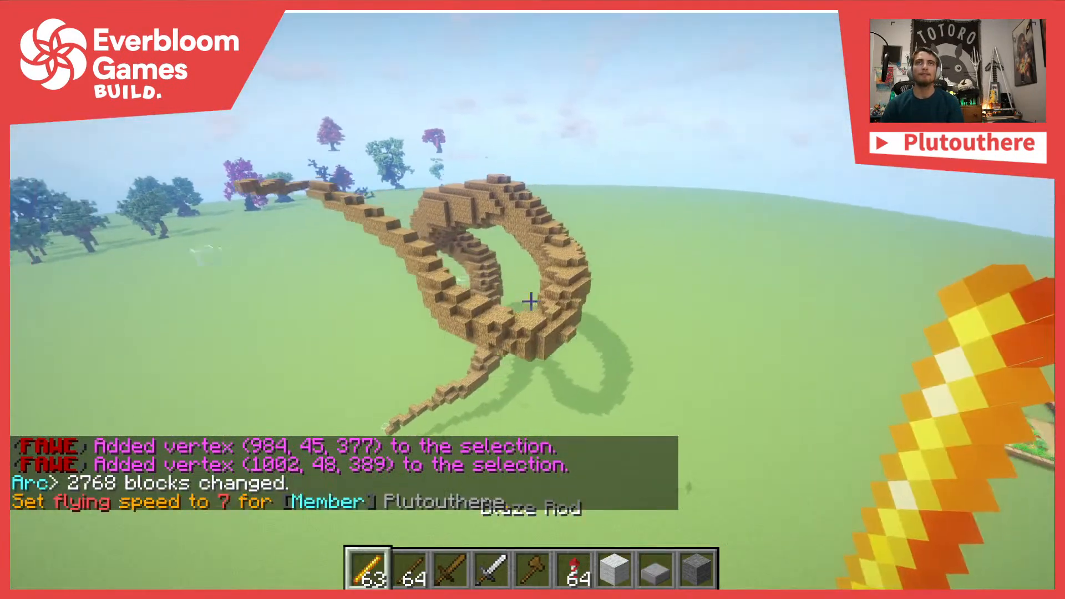
Inspect the generated trunk from above, below and all sides, checking its curve and the thin end section
key("s")
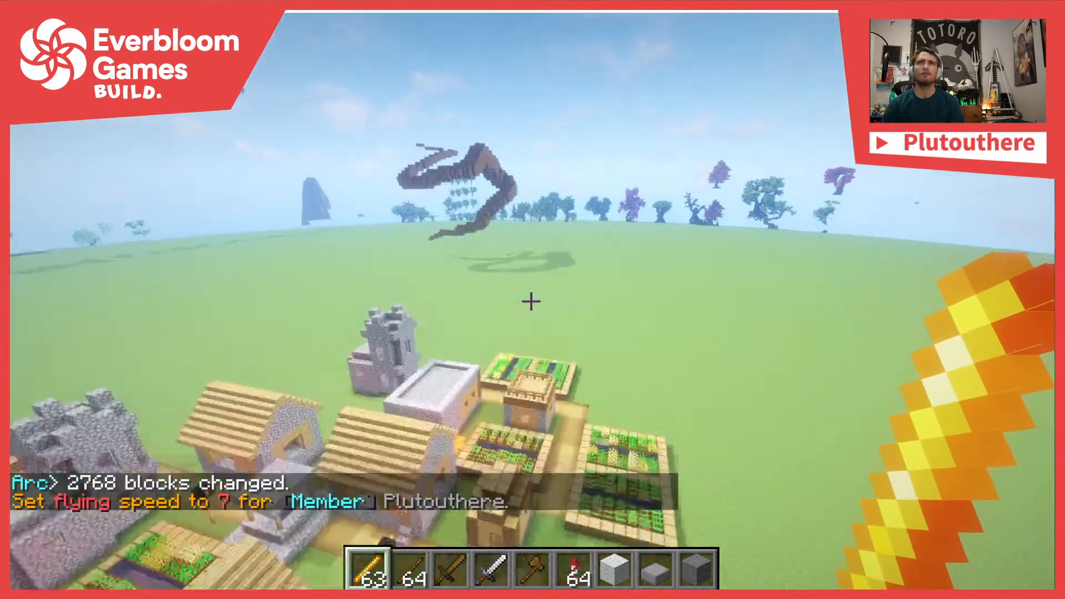
key("w")
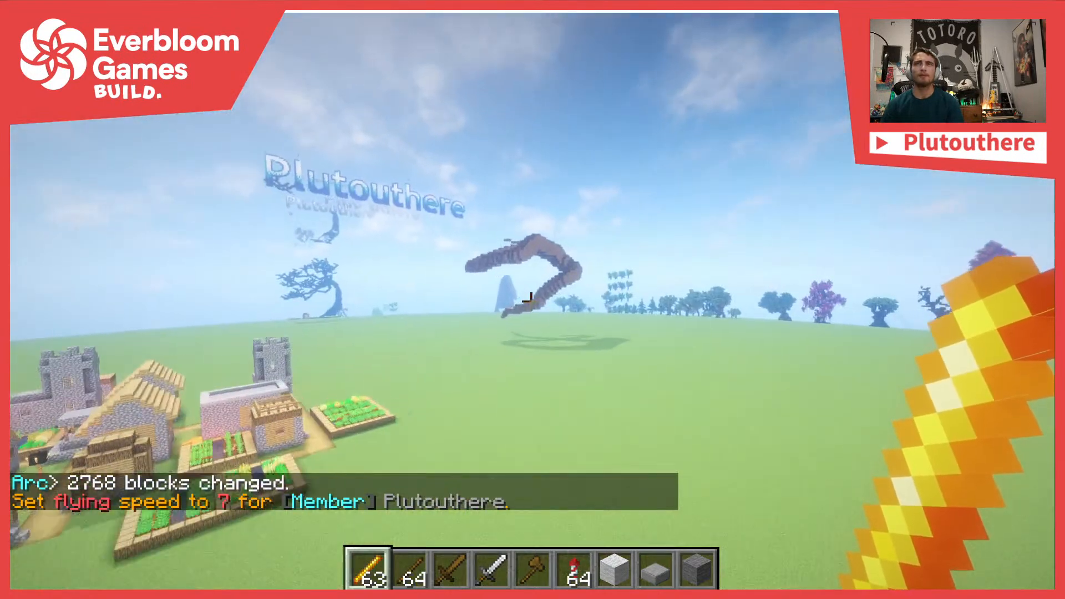
key("w")
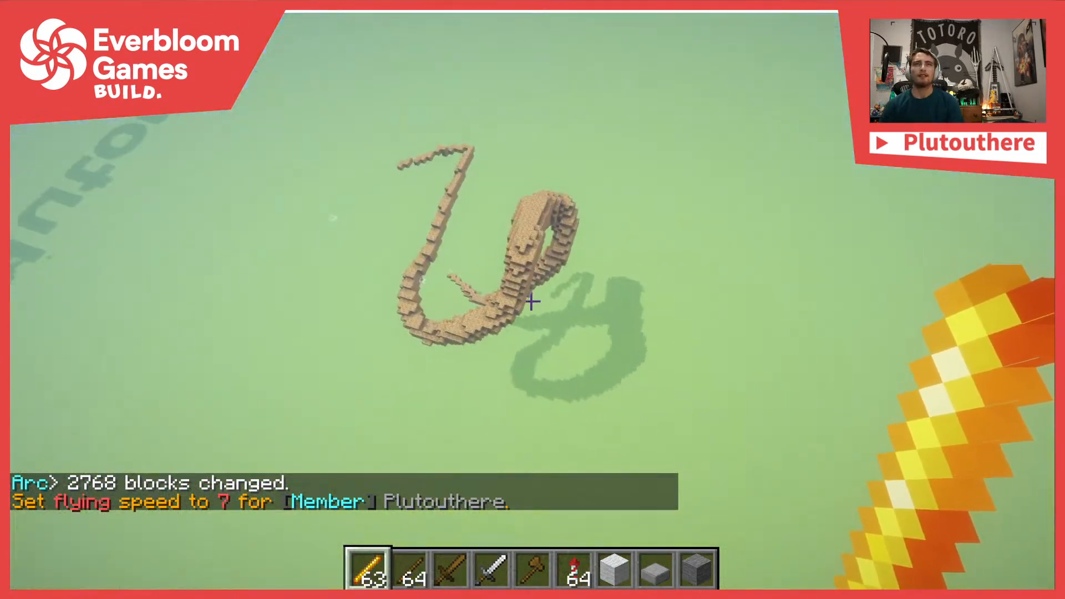
key("w")
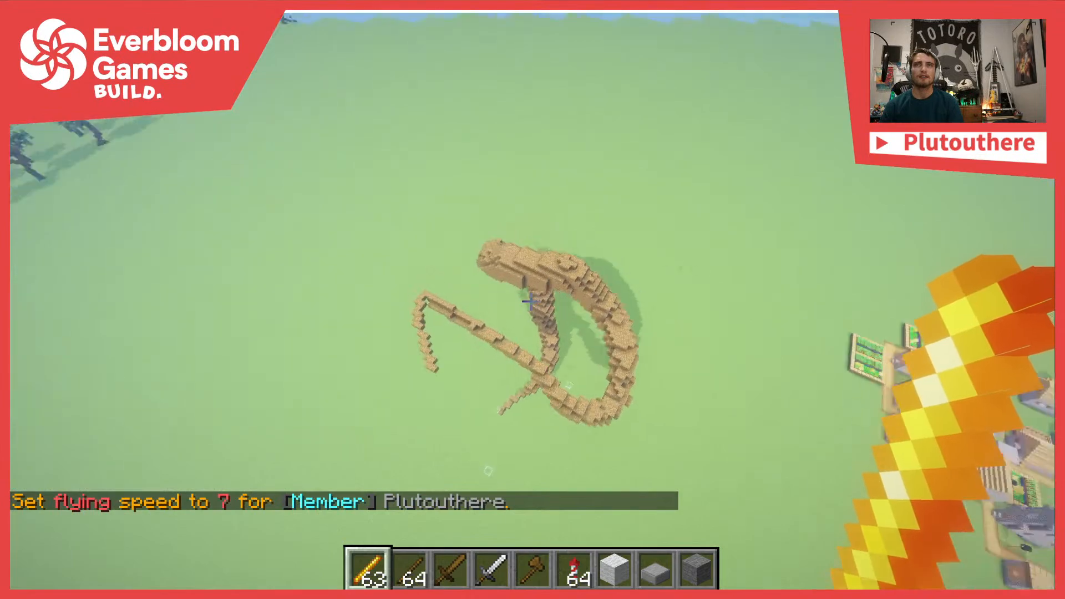
key("w")
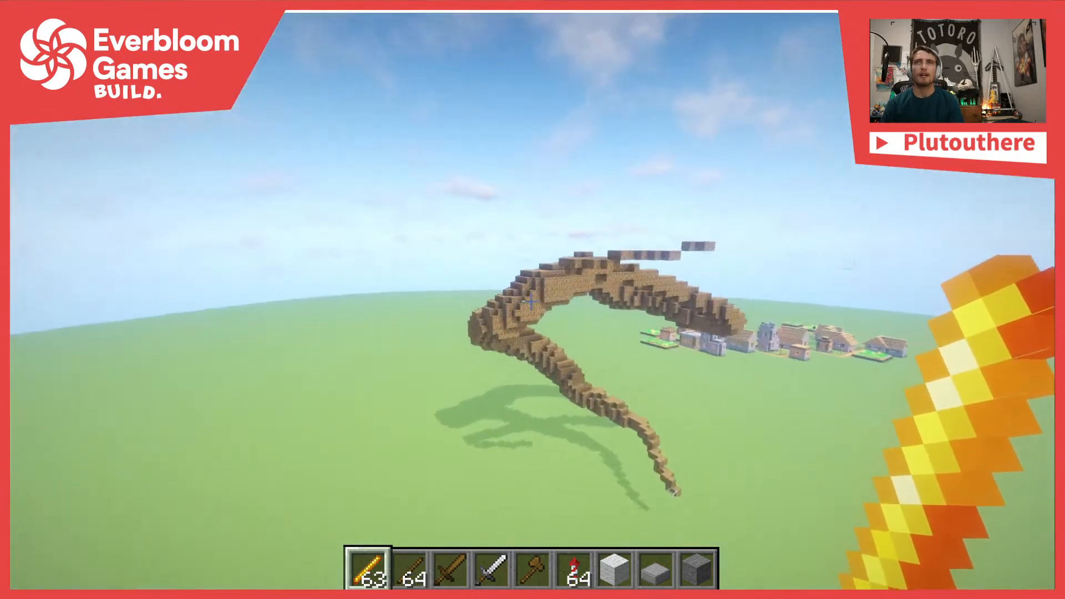
key("w")
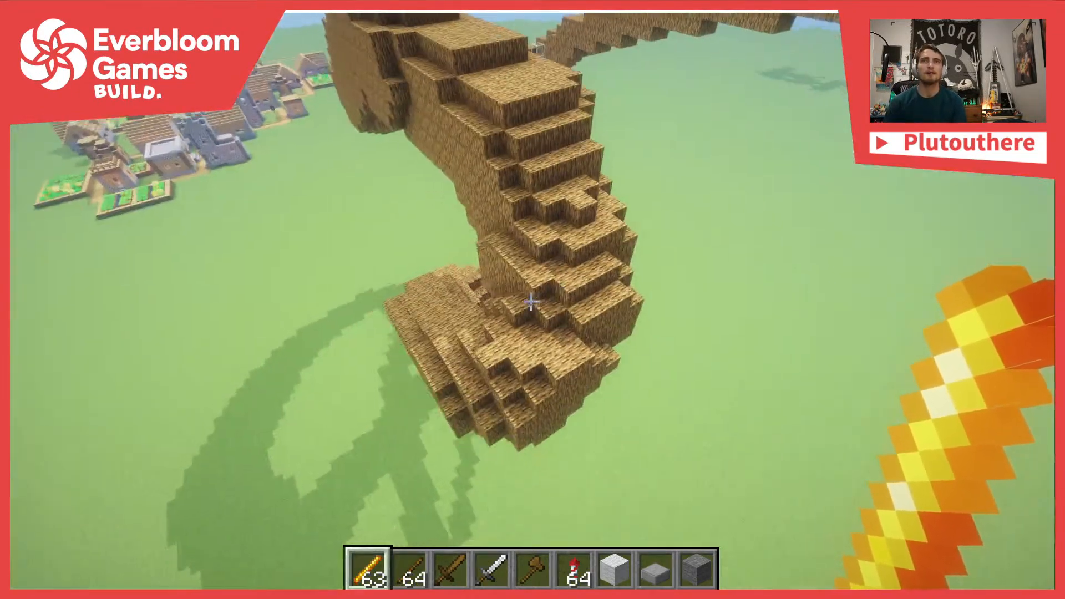
key("s")
key("4")
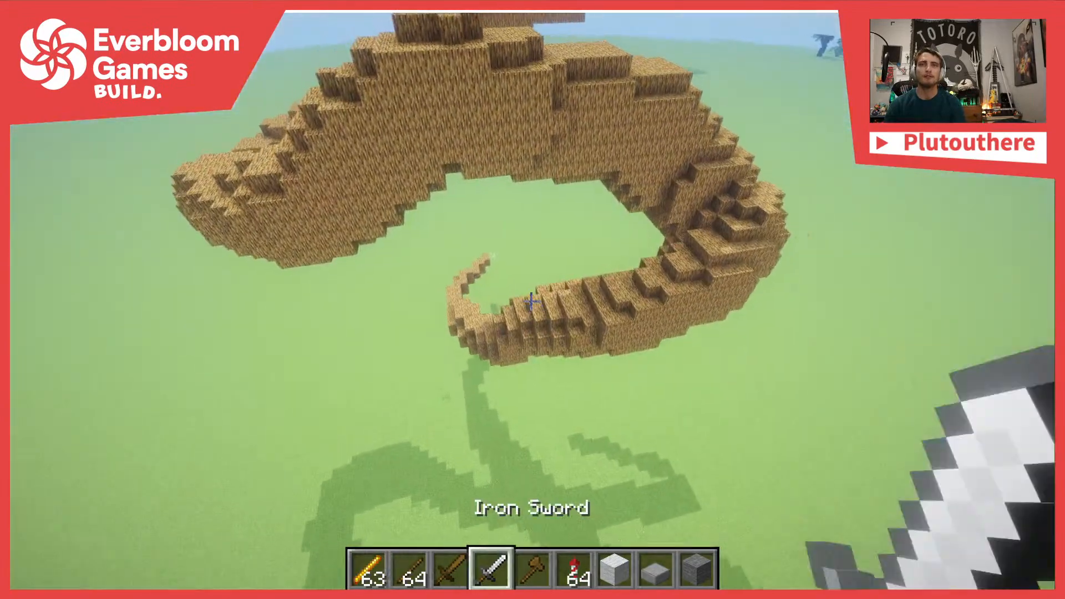
key("5")
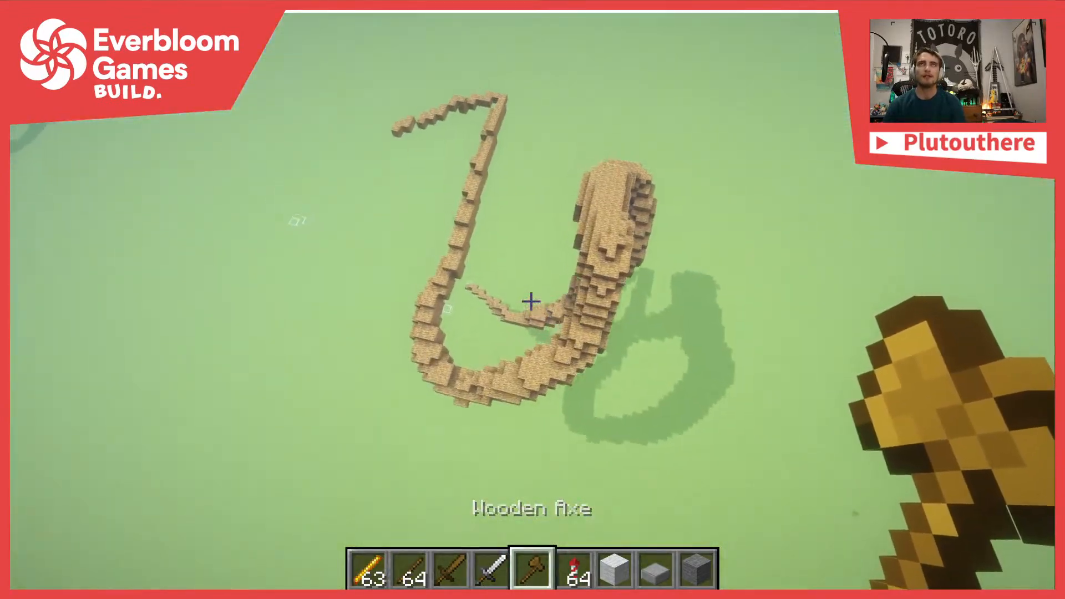
key("w")
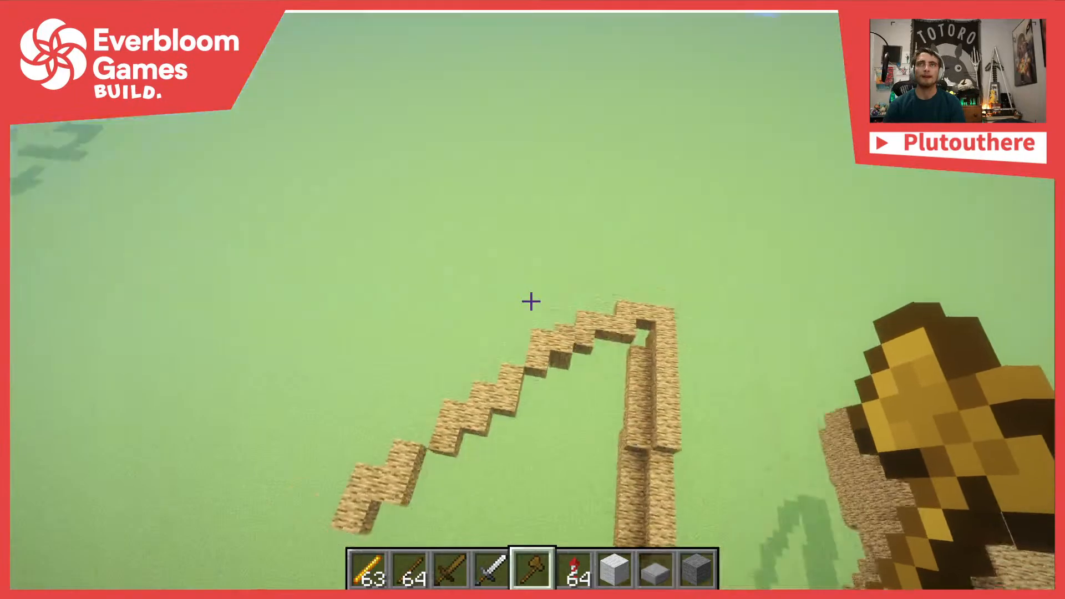
key("s")
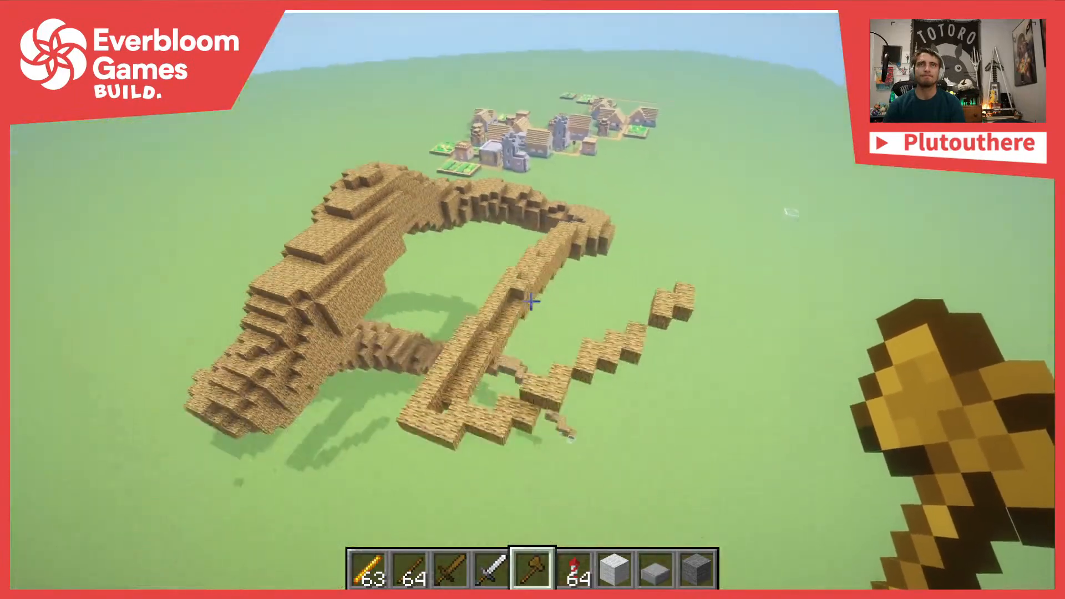
key("d")
key("d")
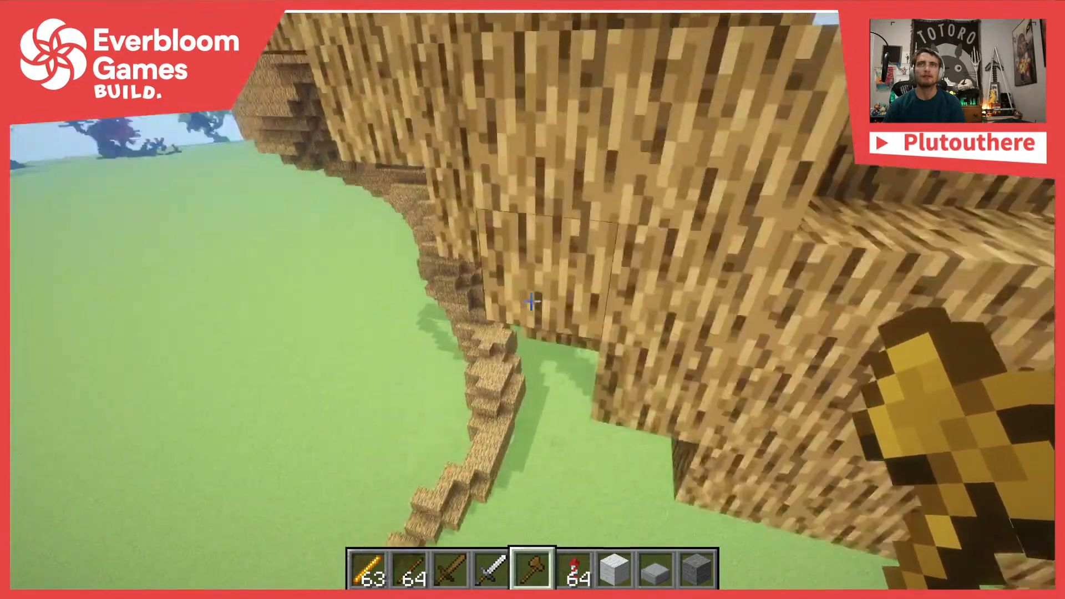
Cut the thin end section off the trunk and enclose it in a cuboid selection from (1008, 32, 365) to (978, 50, 395)
middle_click(531, 302)
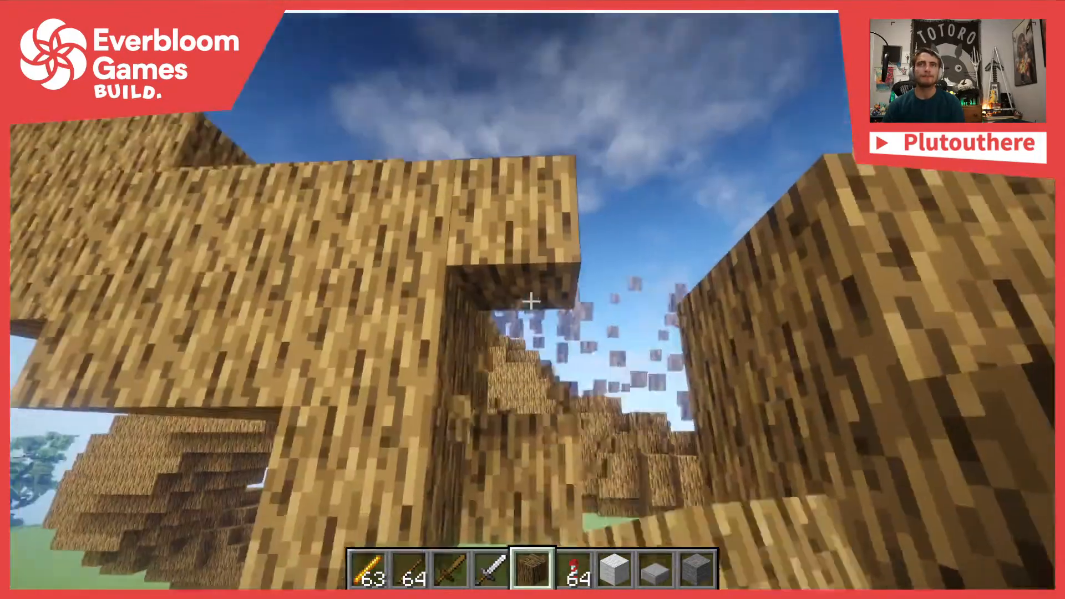
key("s")
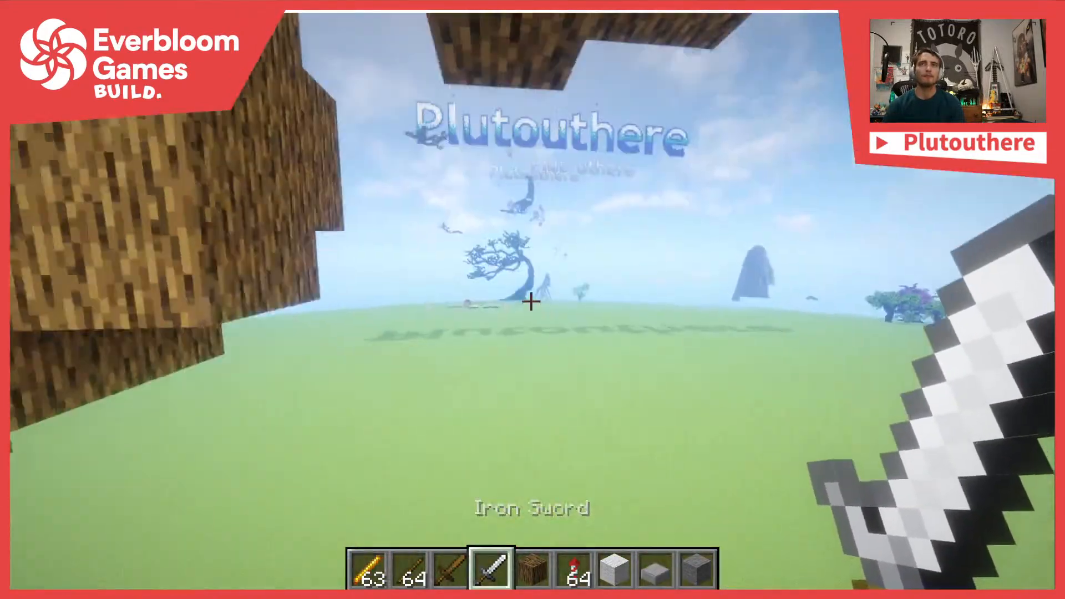
key("slash")
type("//u")
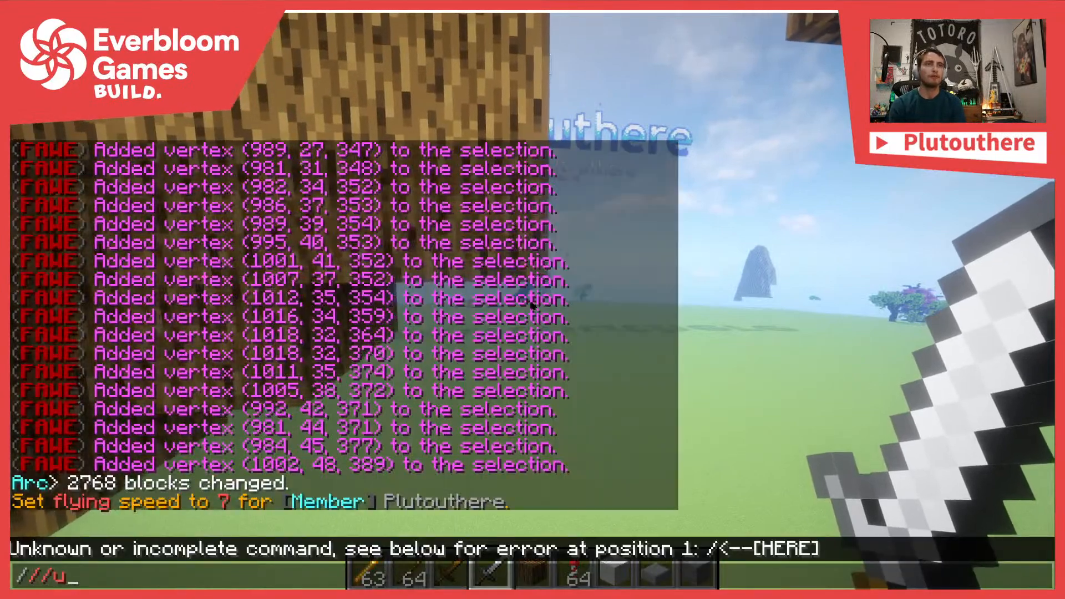
key("BackSpace")
key("BackSpace")
type("cuboid")
key("Return")
key("s")
left_click(531, 302)
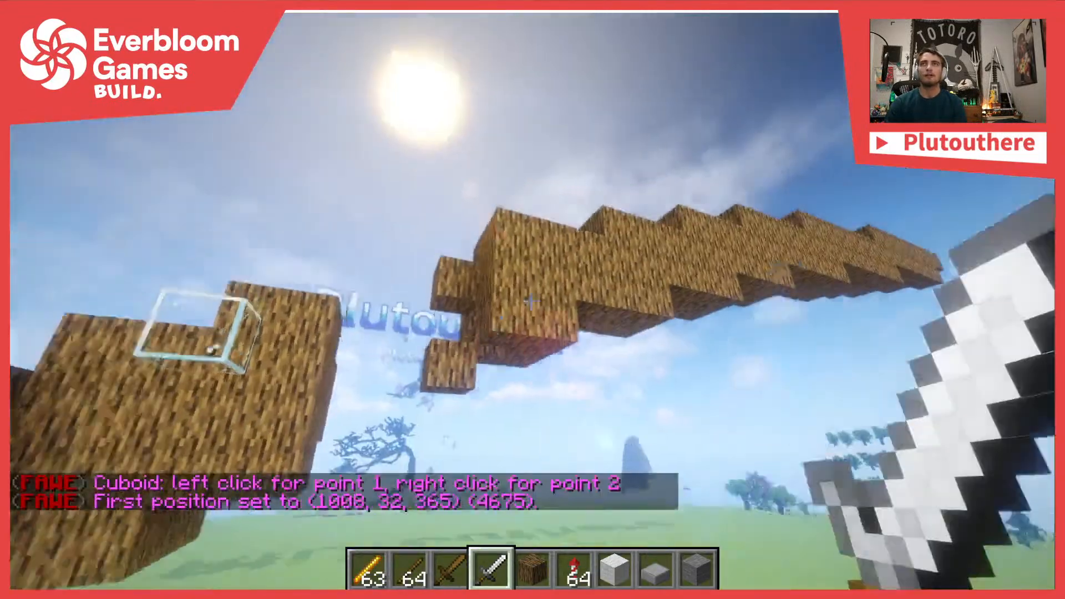
key("3")
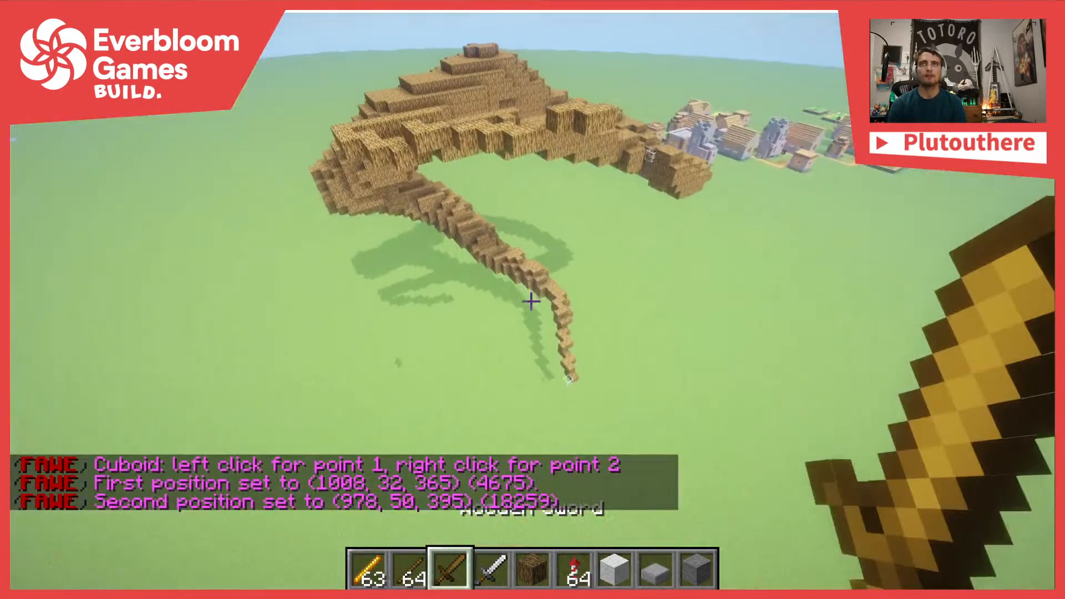
Remove the thin end section of the trunk with a replace command on the cuboid selection
key("slash")
type("/re")
key("Escape")
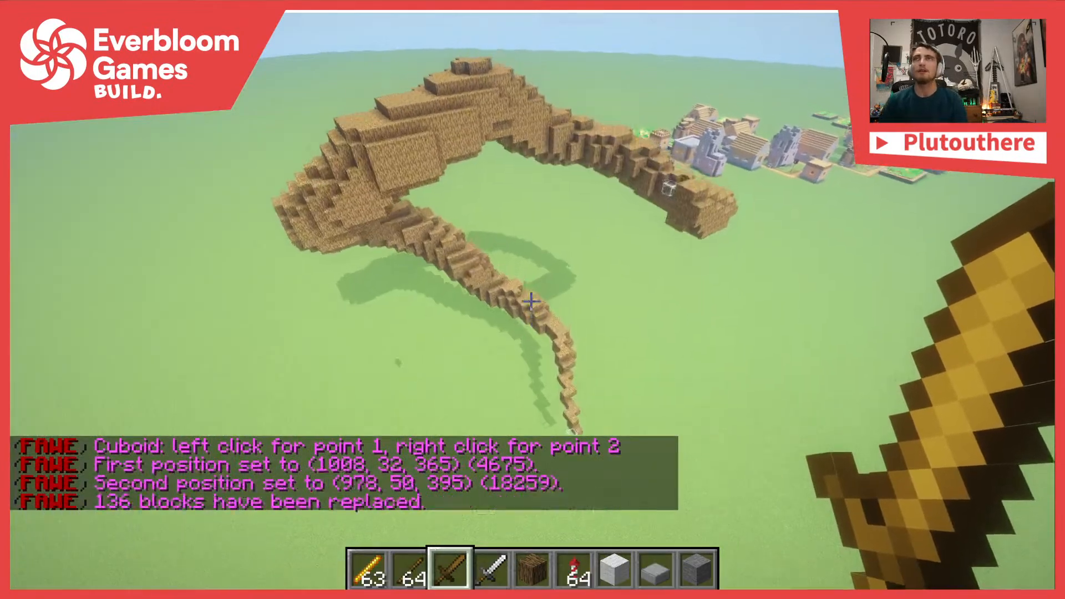
Copy the block type of the glass marker beside the trunk's cut end and break the marker
key("w")
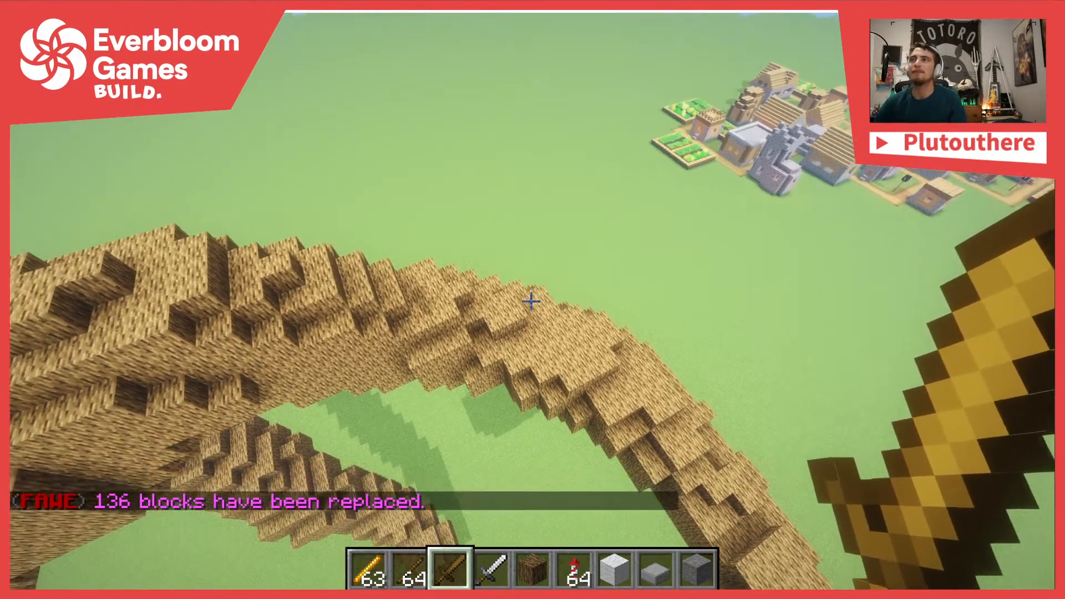
key("space")
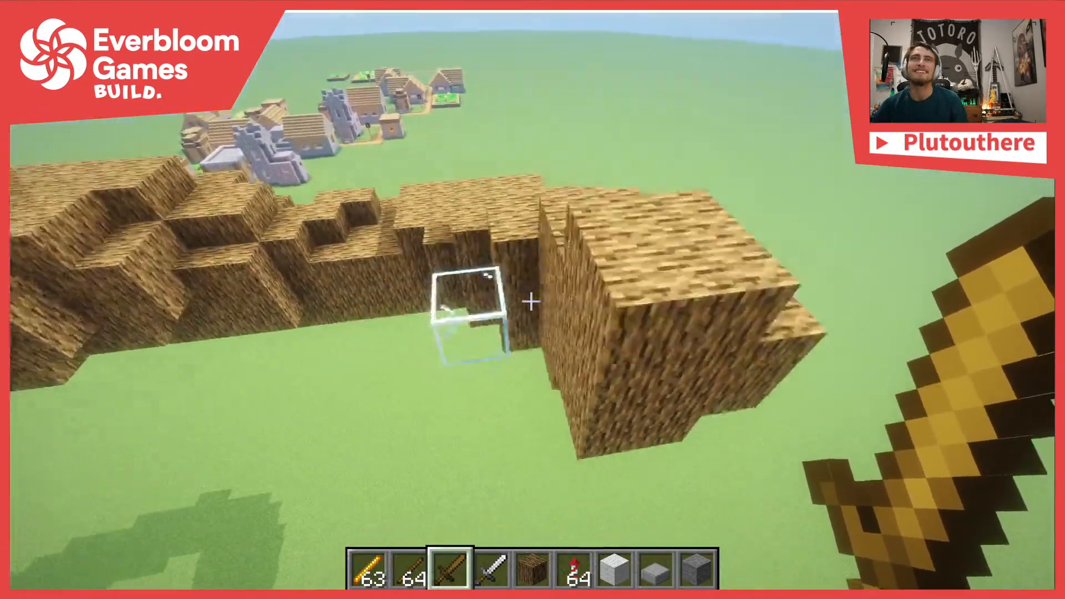
middle_click(531, 301)
left_click(531, 302)
Examine the shortened trunk from above and from the side, following its curve between the thick and thin ends
key("s")
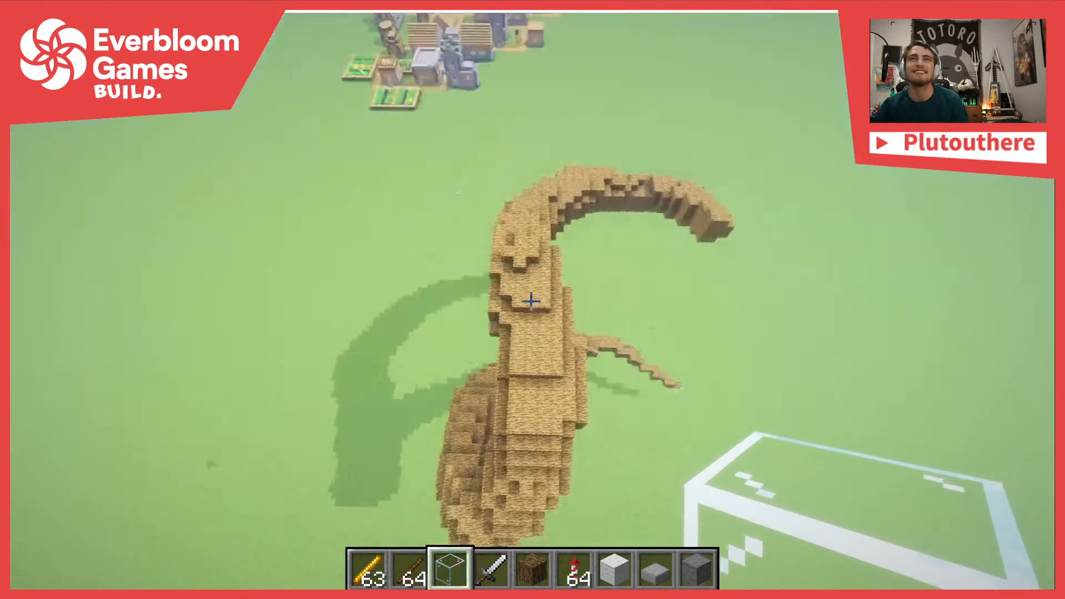
key("shift")
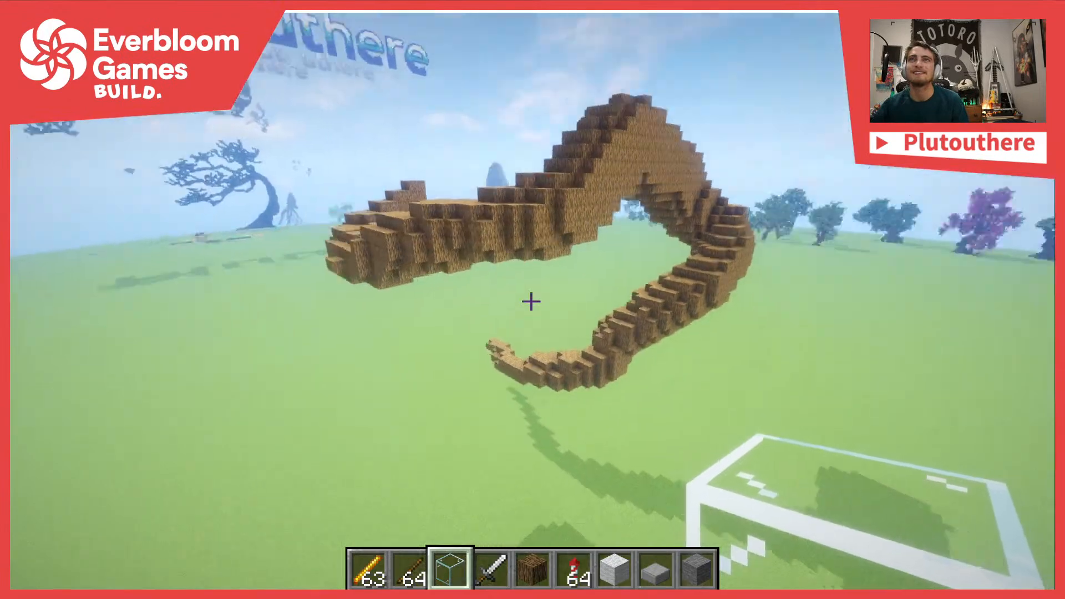
key("w")
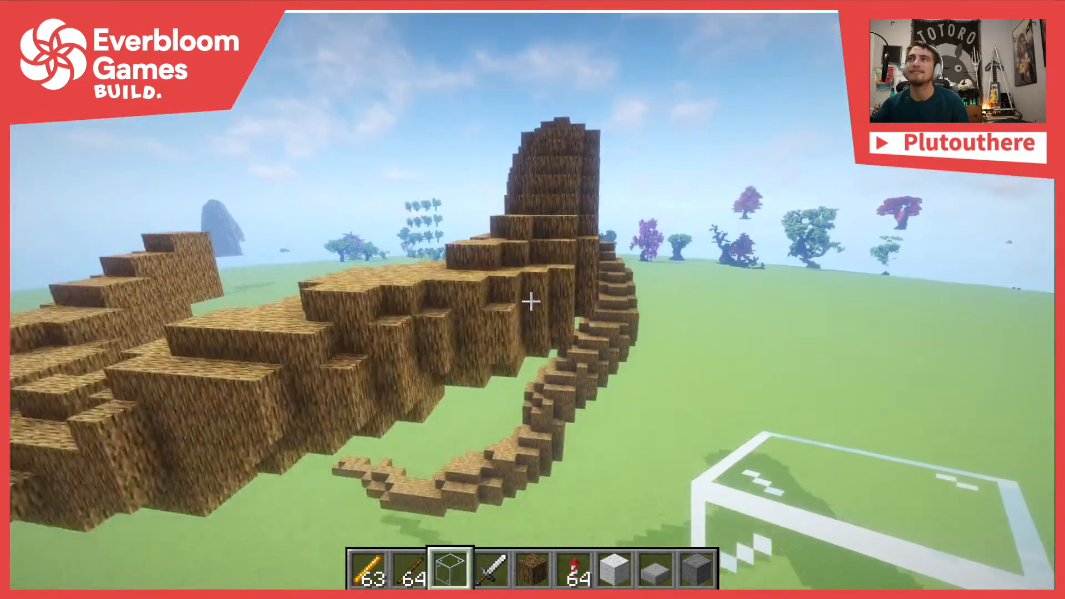
key("s")
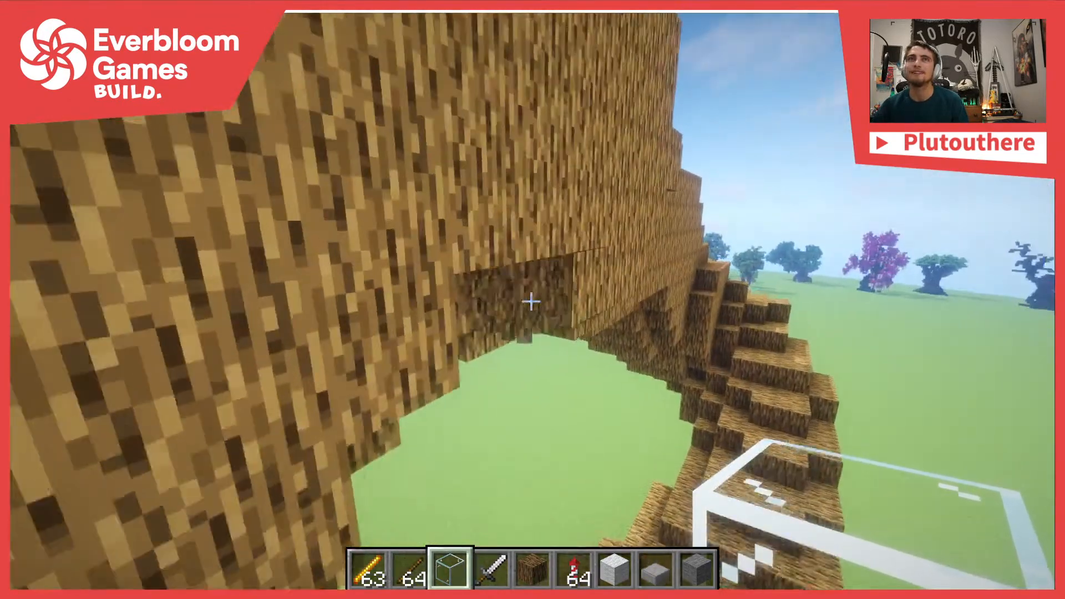
key("s")
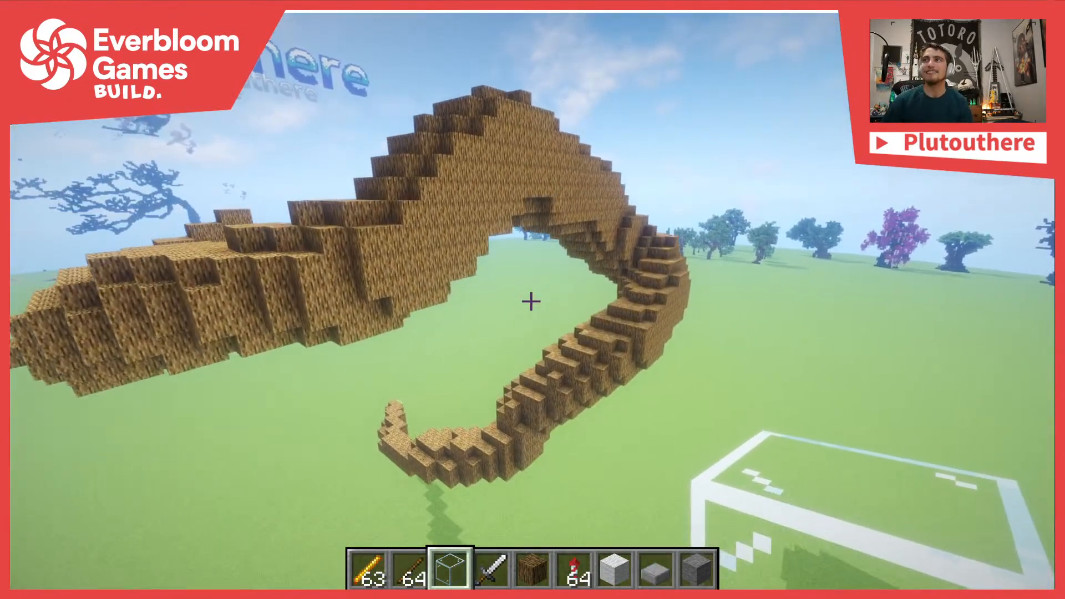
key("w")
key("s")
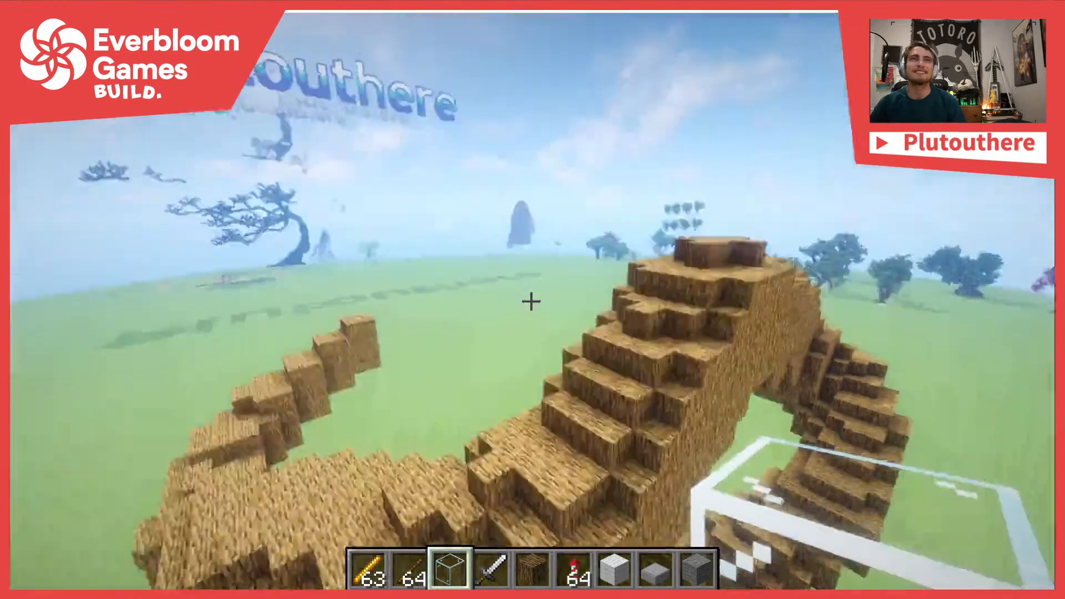
key("s")
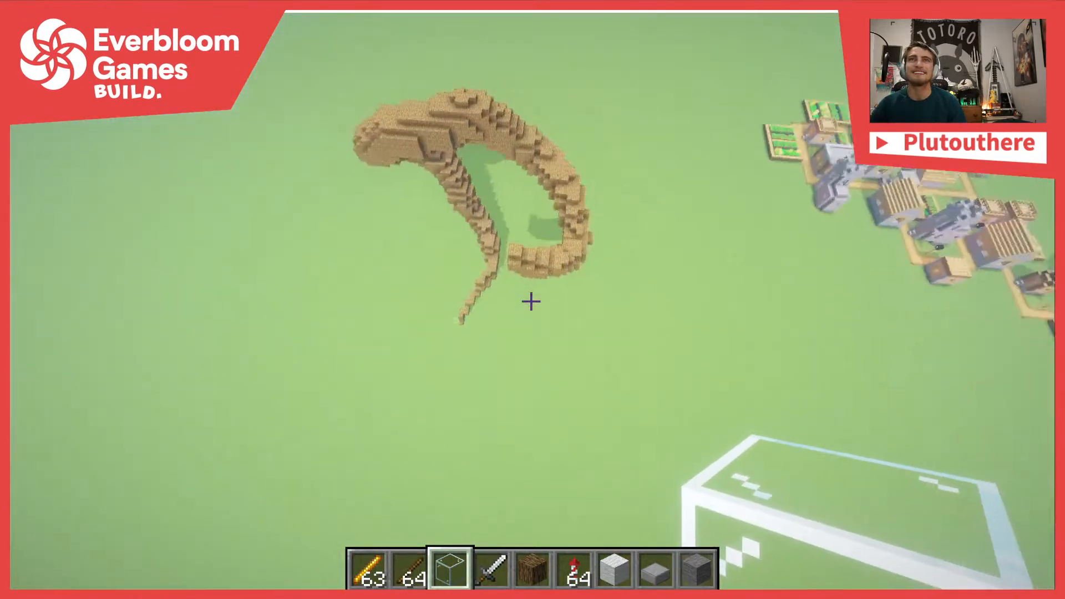
key("w")
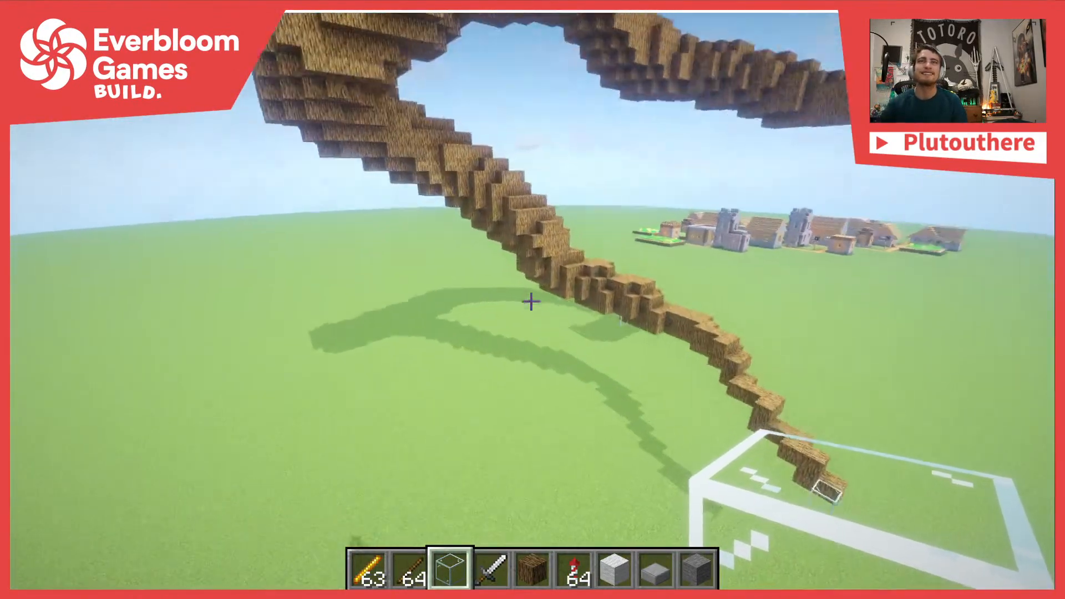
key("5")
key("w")
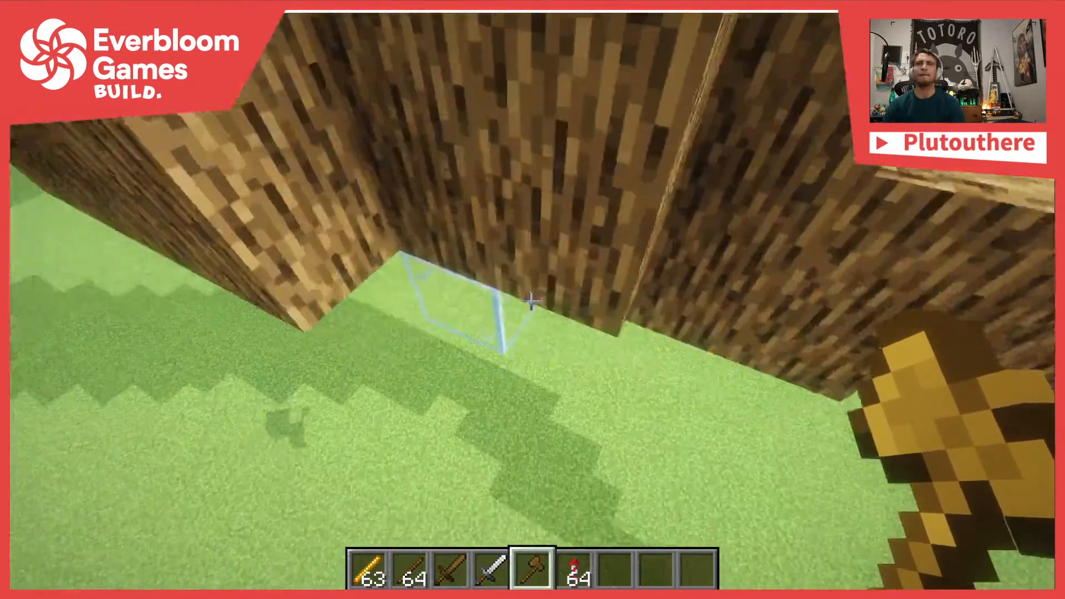
left_click(531, 301)
key("s")
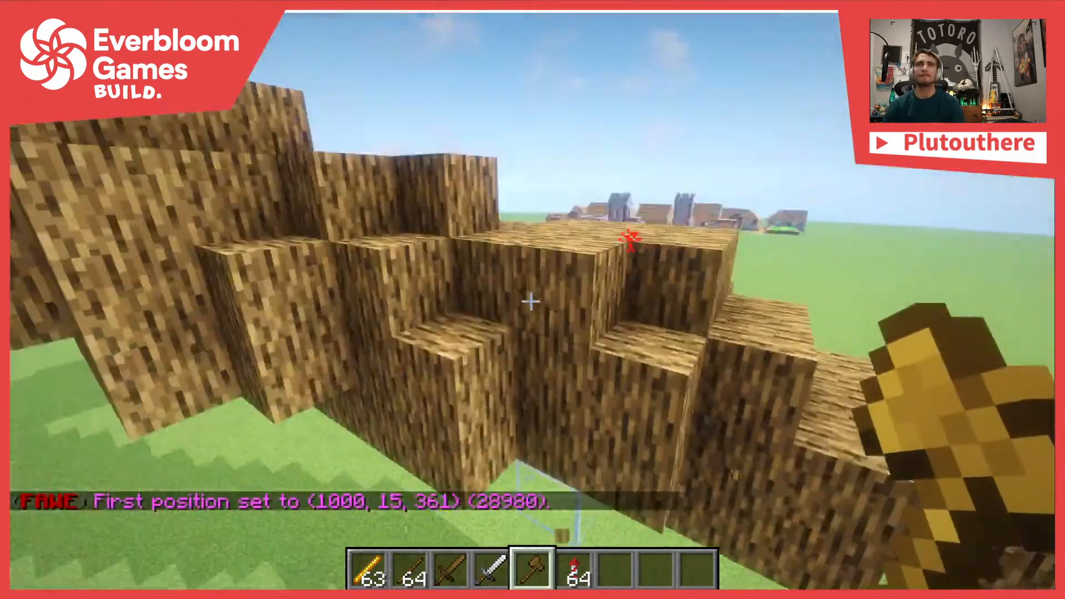
type("w")
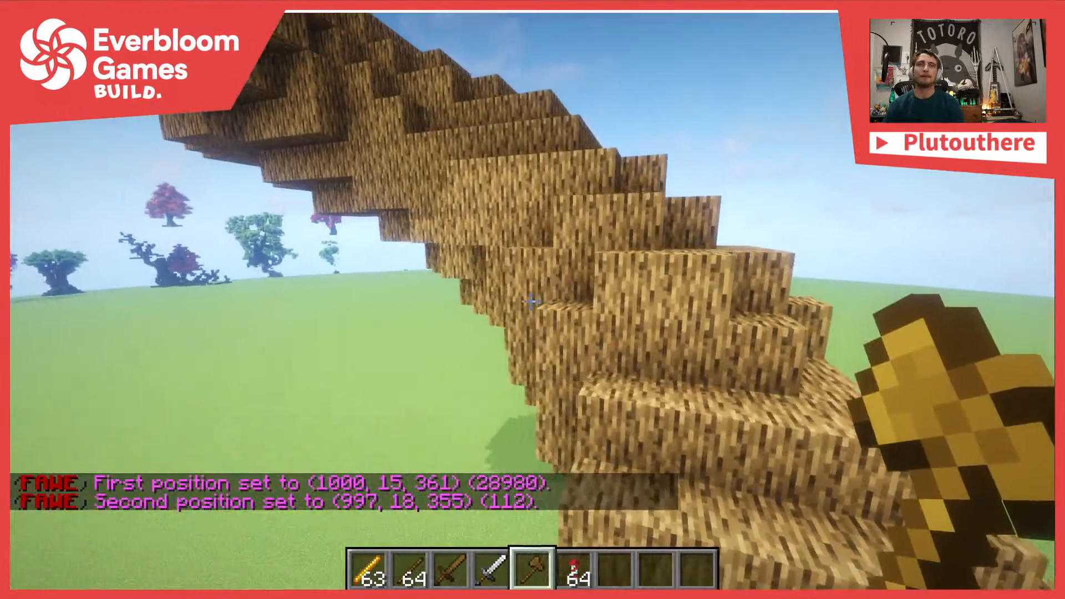
Switch to convex polyhedral selection and add vertices along the trunk from (1002, 14, 365) up and over its bend to (1013, 34, 352)
type("//confirm2")
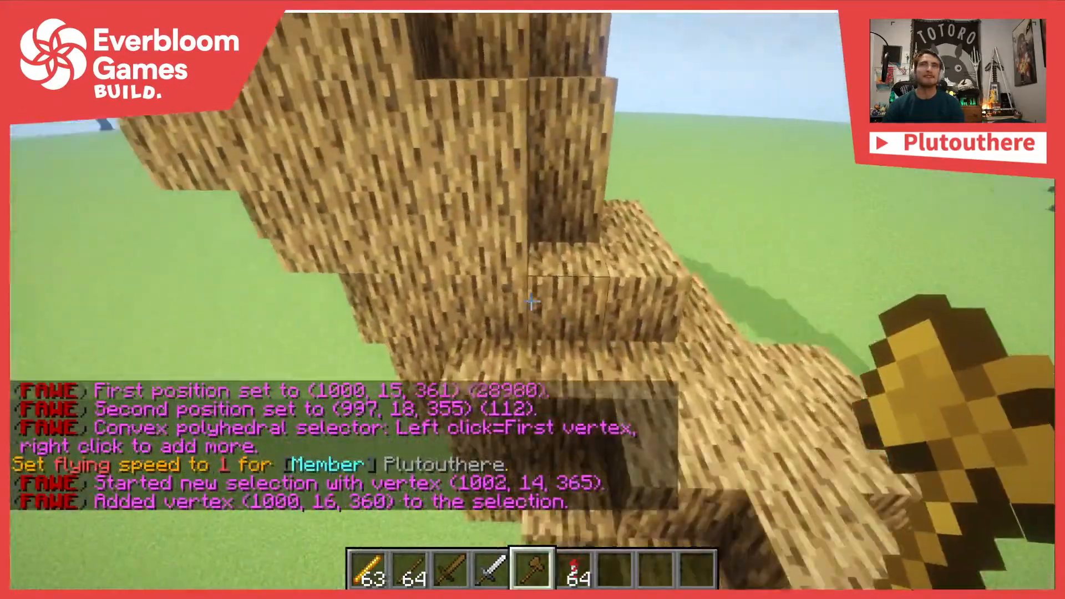
right_click(532, 301)
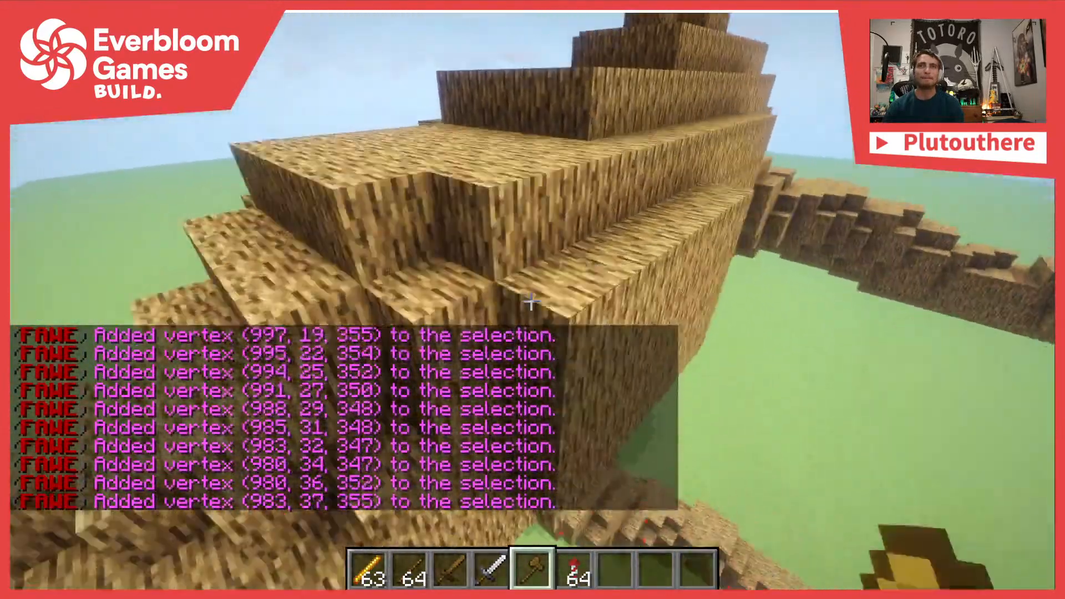
right_click(532, 302)
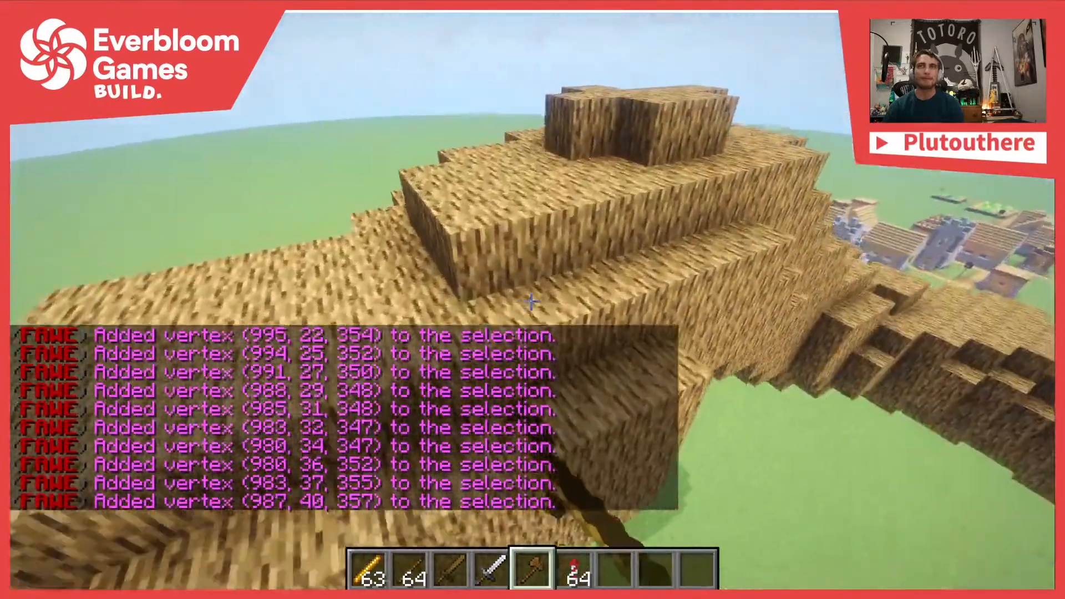
right_click(532, 301)
right_click(531, 301)
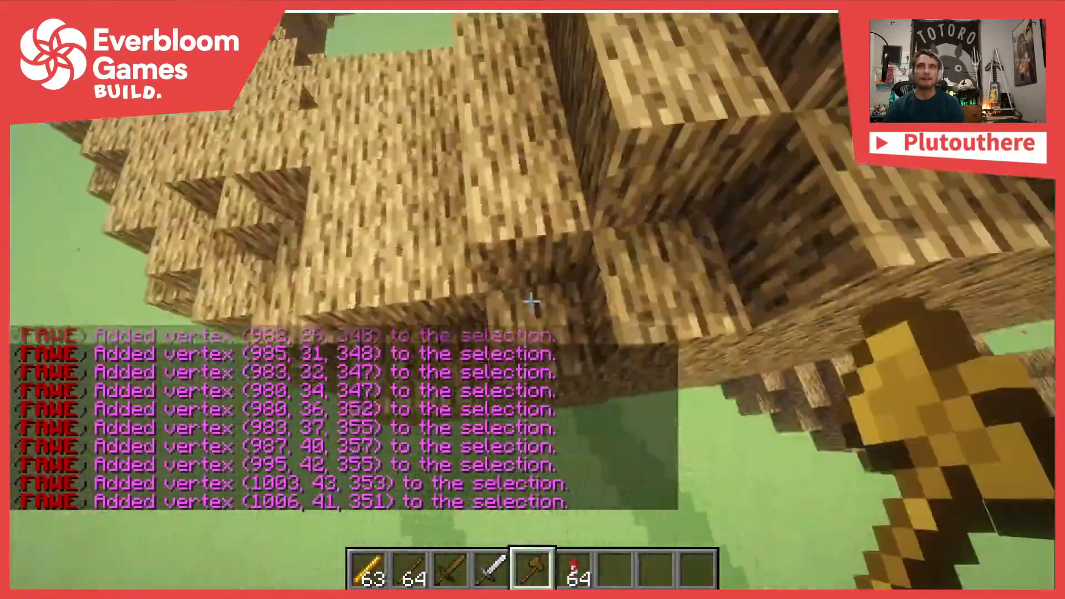
right_click(531, 301)
right_click(532, 301)
right_click(532, 302)
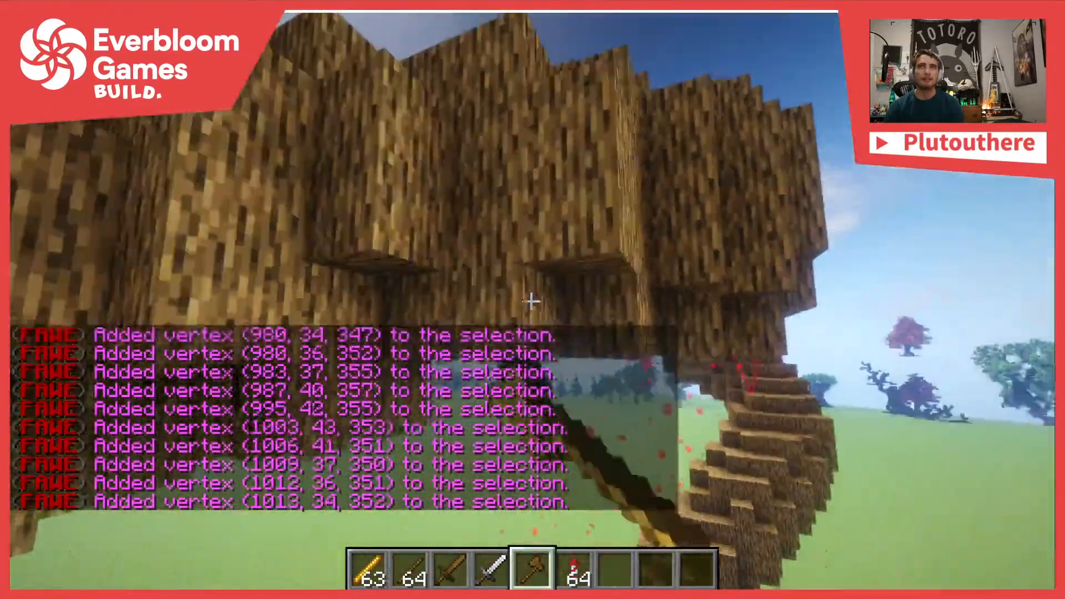
With the wooden sword, extend the selection through the air beyond the trunk with branch vertices from (1024, 30, 354) to (1027, 49, 348)
key("3")
right_click(532, 301)
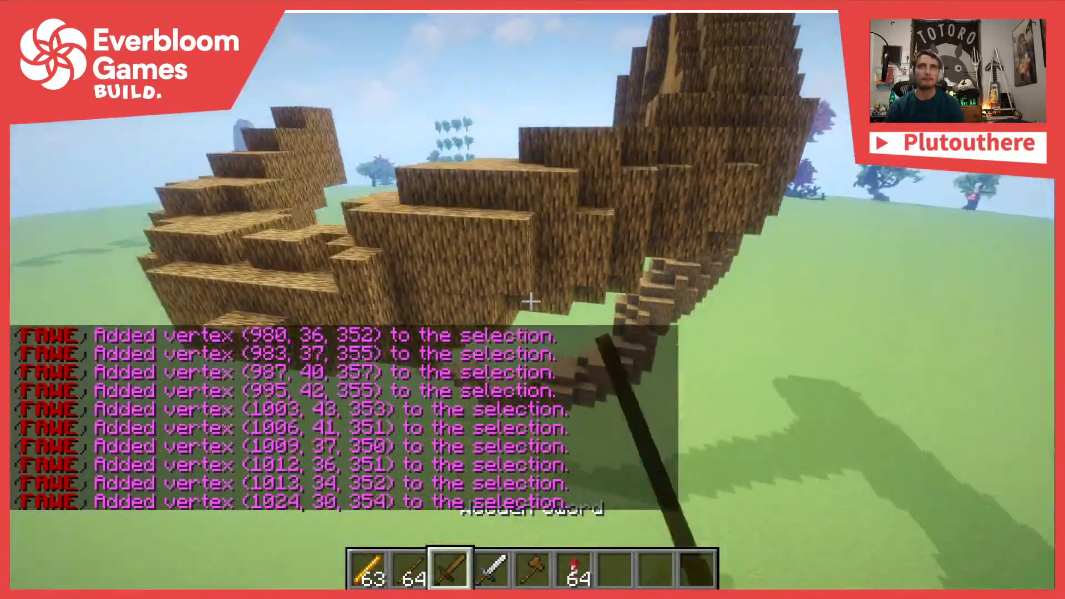
right_click(532, 301)
right_click(532, 301)
right_click(531, 302)
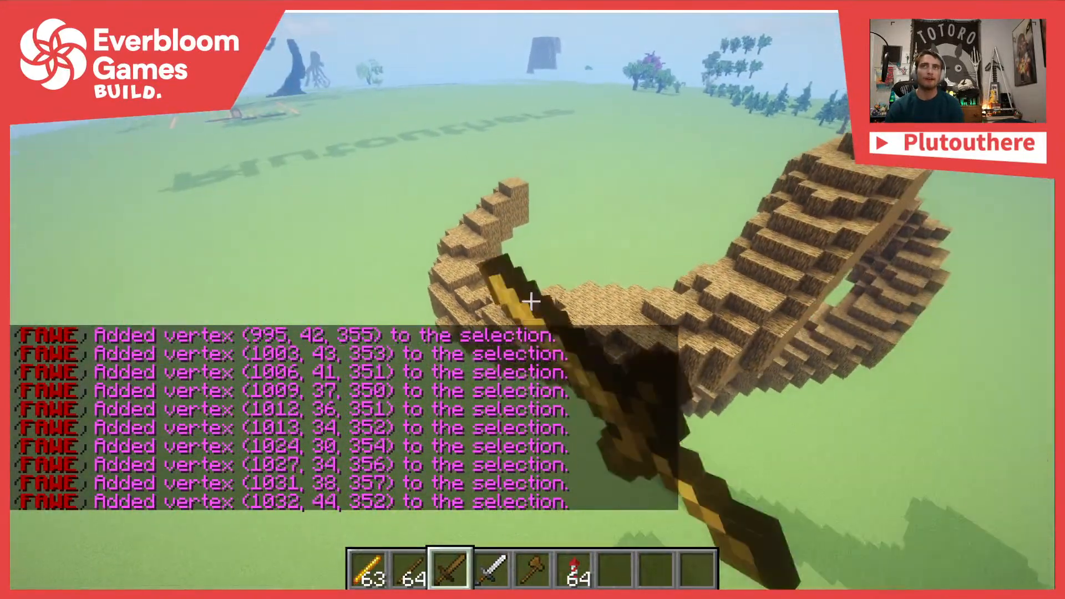
right_click(532, 301)
Generate the first branch with //spike oak_wood 1 7 1 and inspect it from above and below at flying speed 7
key("t")
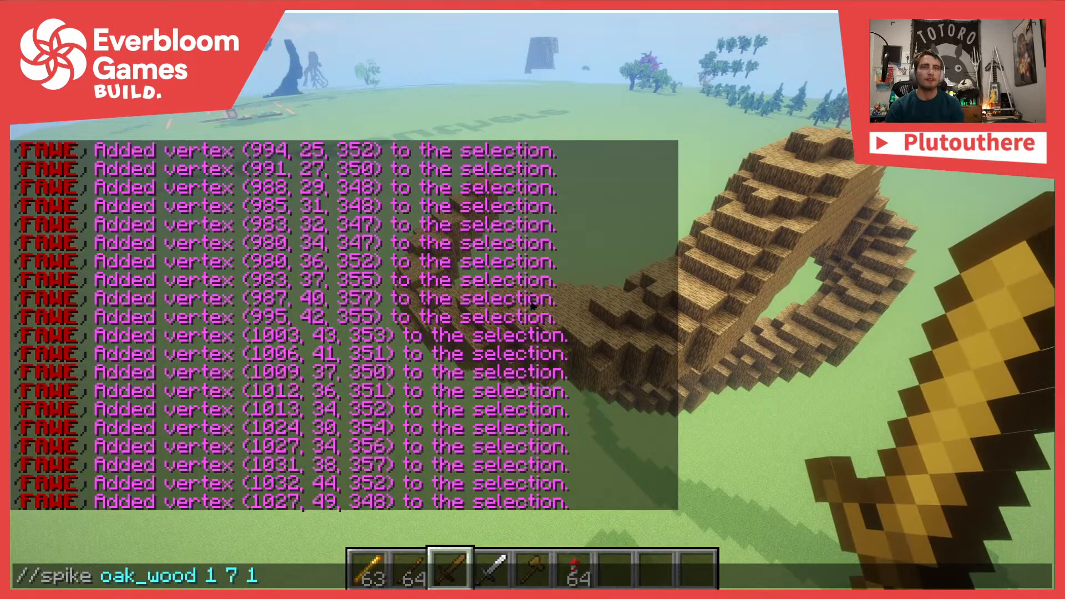
key("Return")
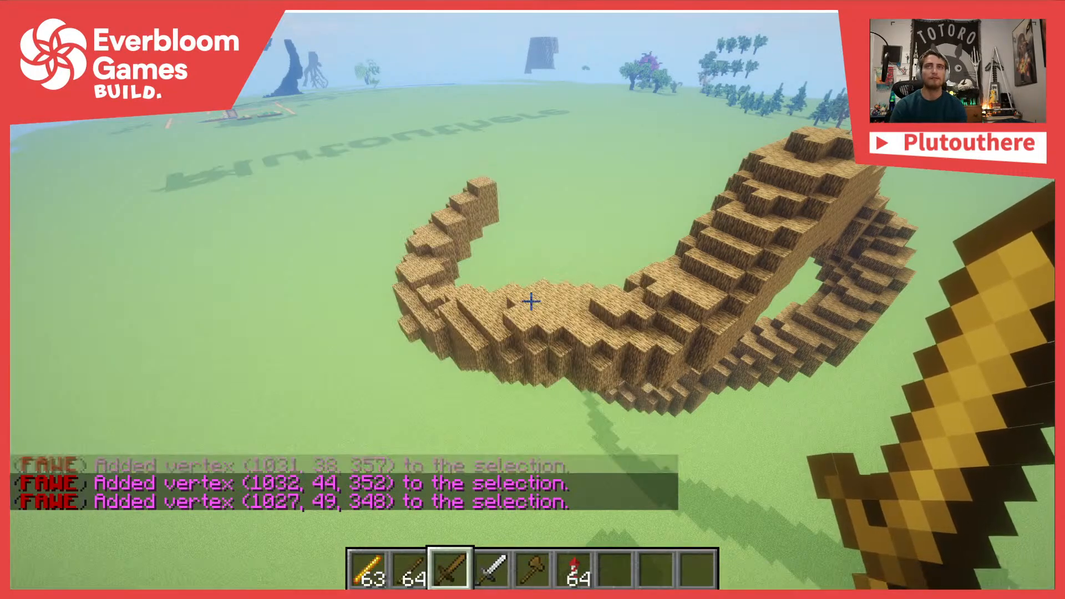
key("1")
key("s")
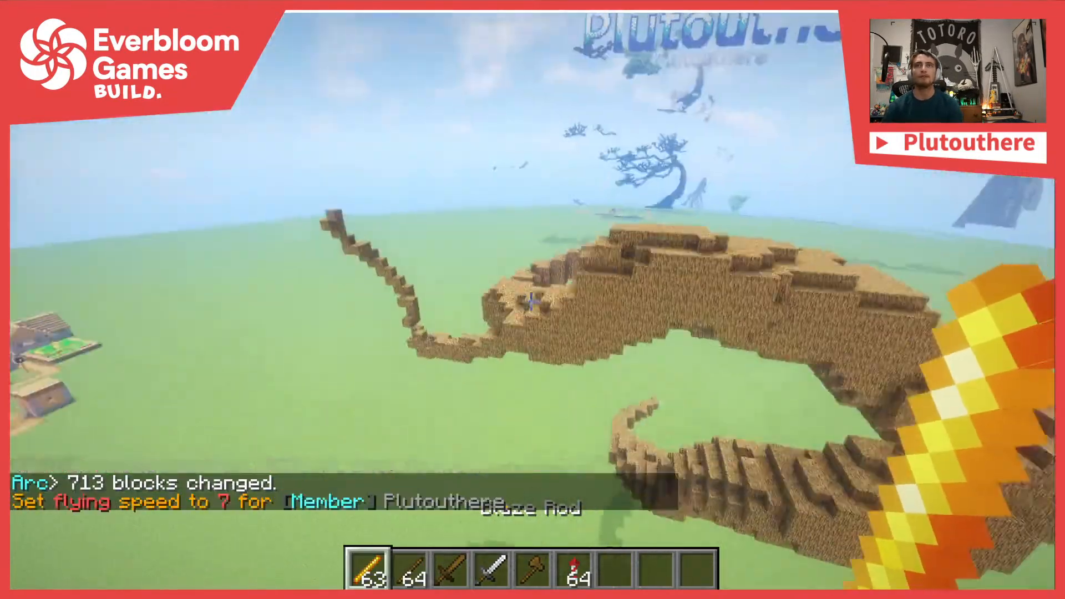
key("d")
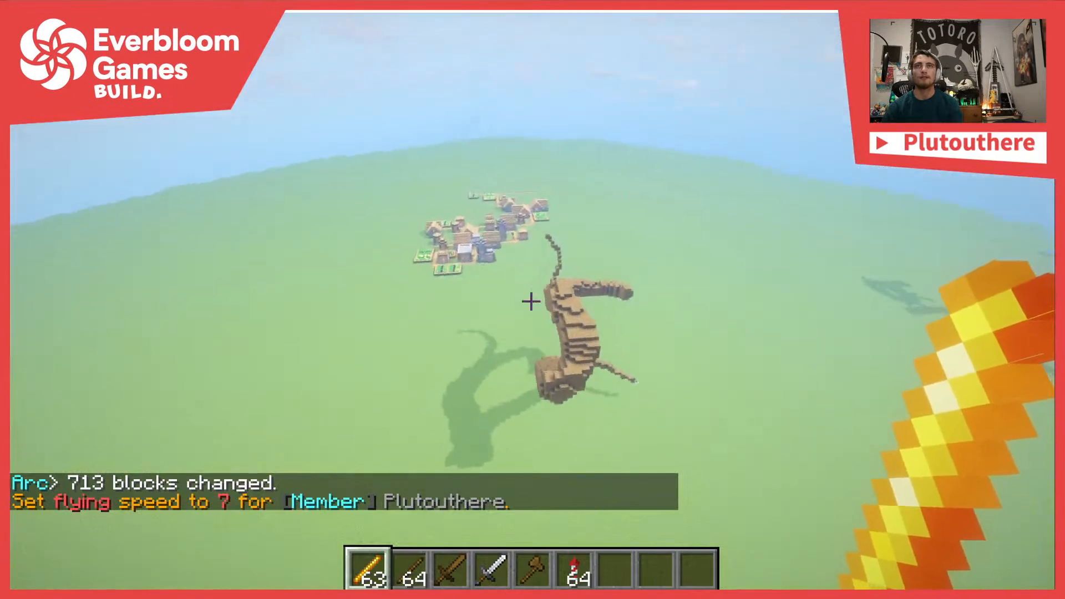
key("shift")
key("d")
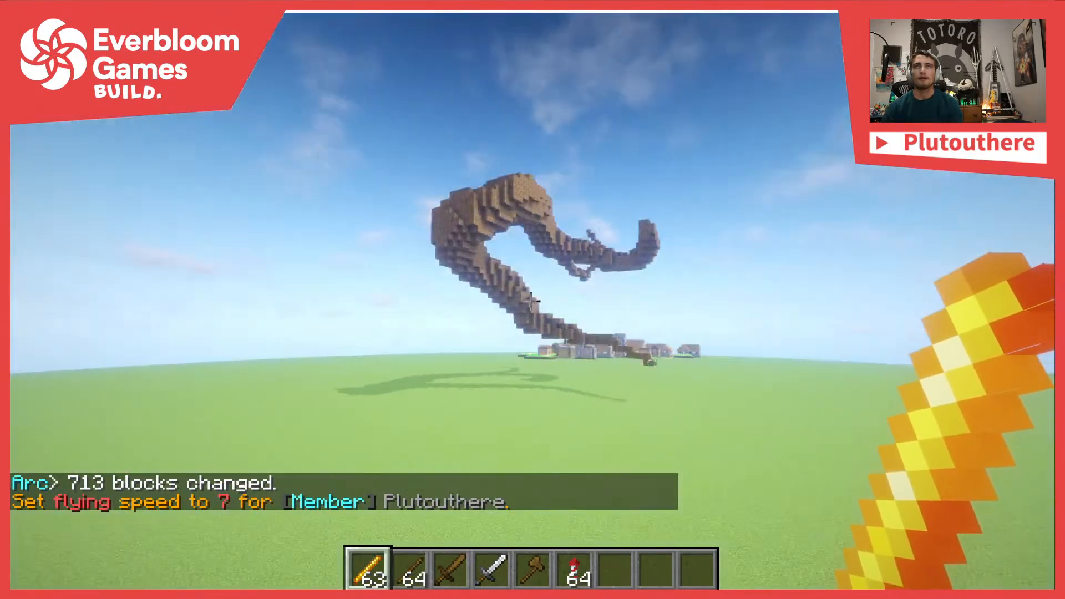
key("space")
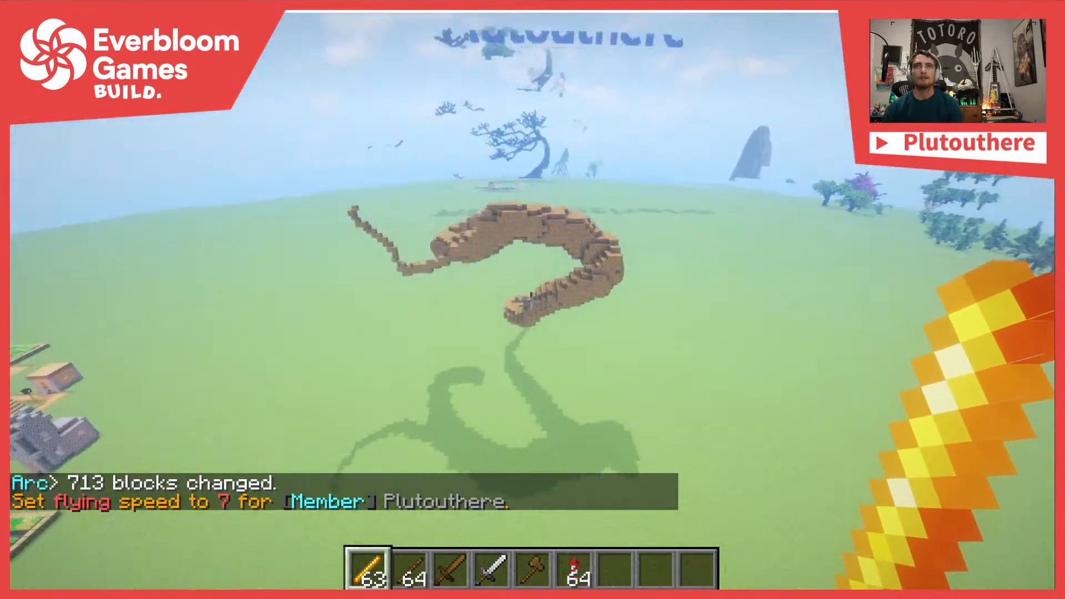
Thicken the first branch by running //spike oak_wood 1 4 1 and //spike oak_wood 2 4 1 on the same vertices
key("t")
key("Up")
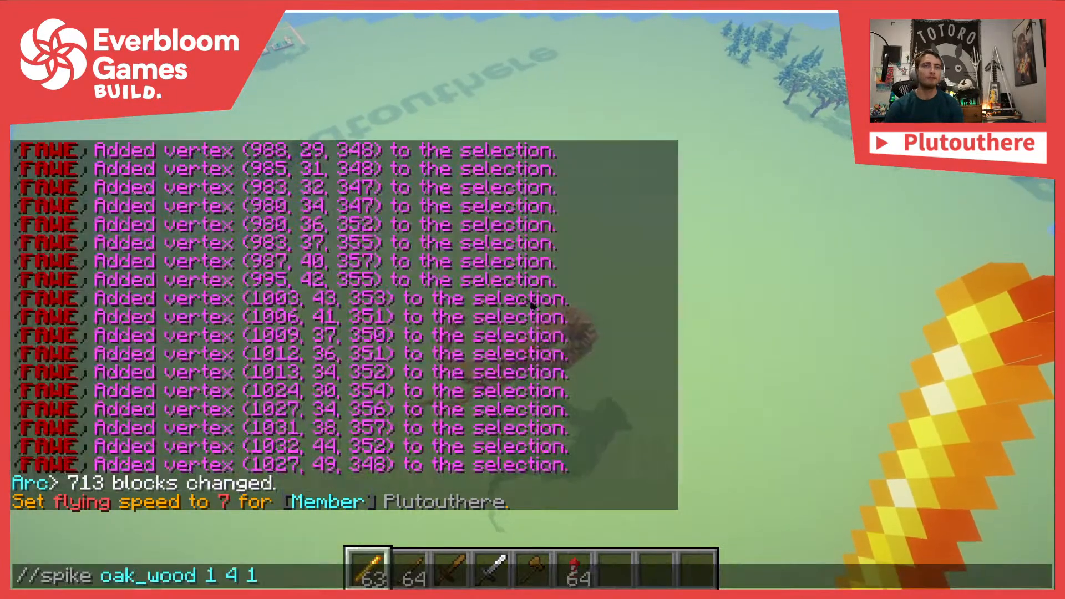
key("Return")
key("t")
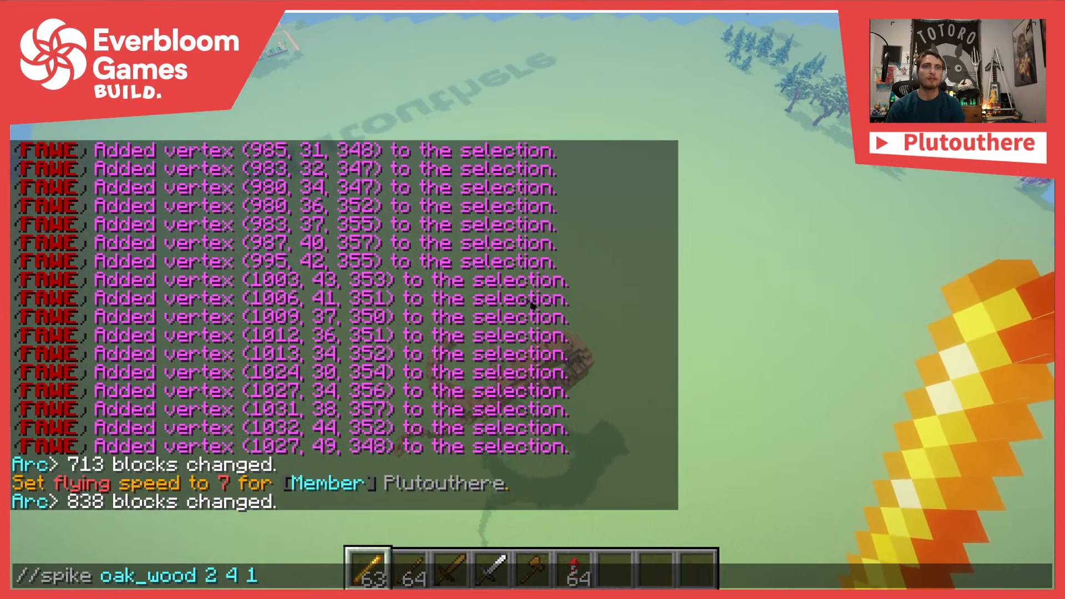
key("Return")
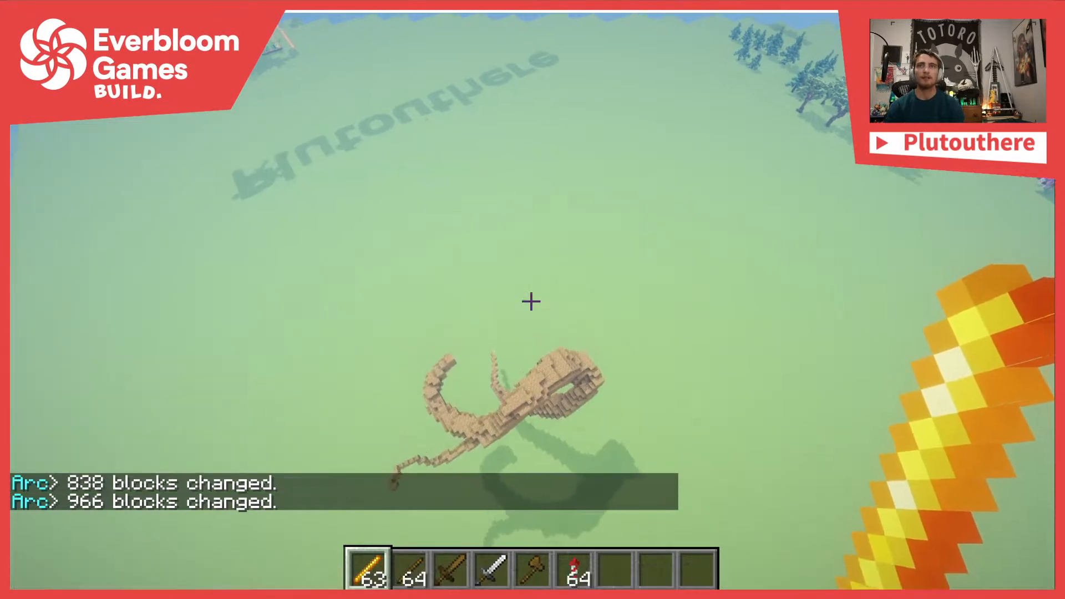
Start a new convex selection at (1001, 17, 356) and add vertices along the trunk and out into the air to (1007, 52, 338)
key("s")
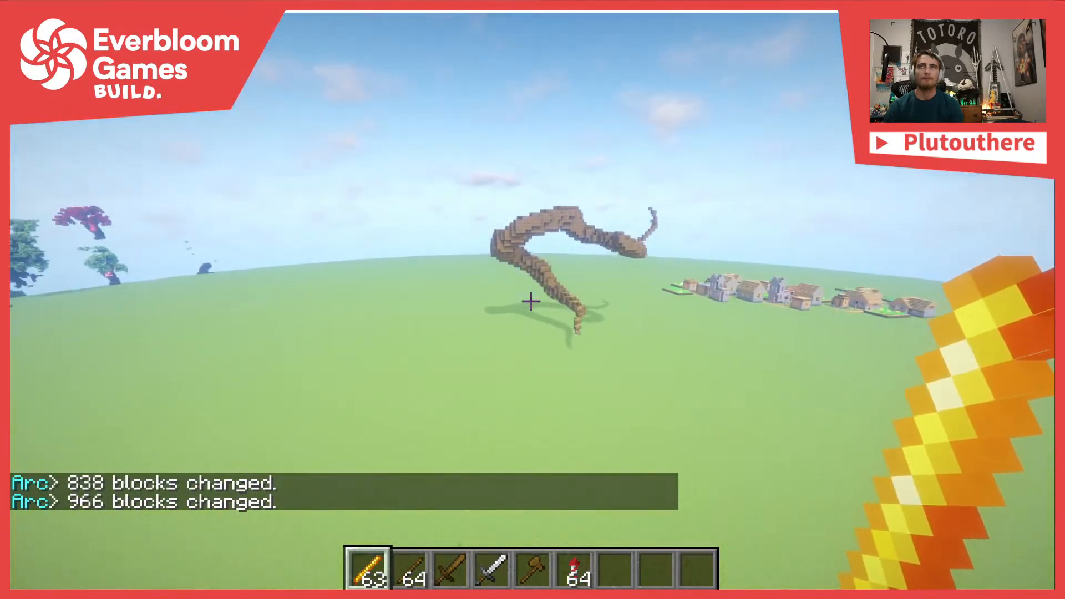
key("w")
key("4")
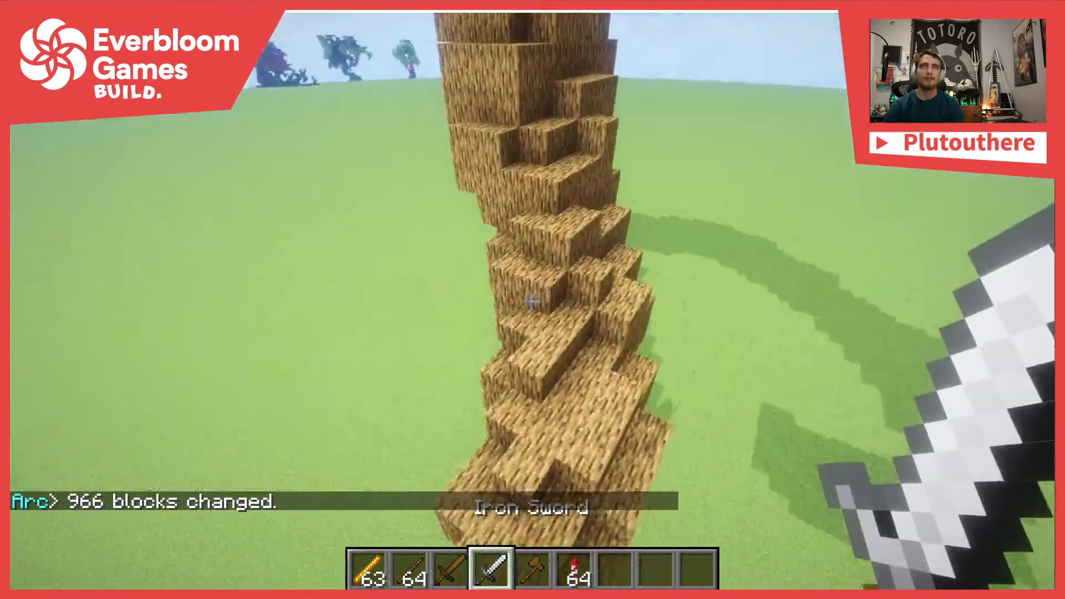
key("5")
key("w")
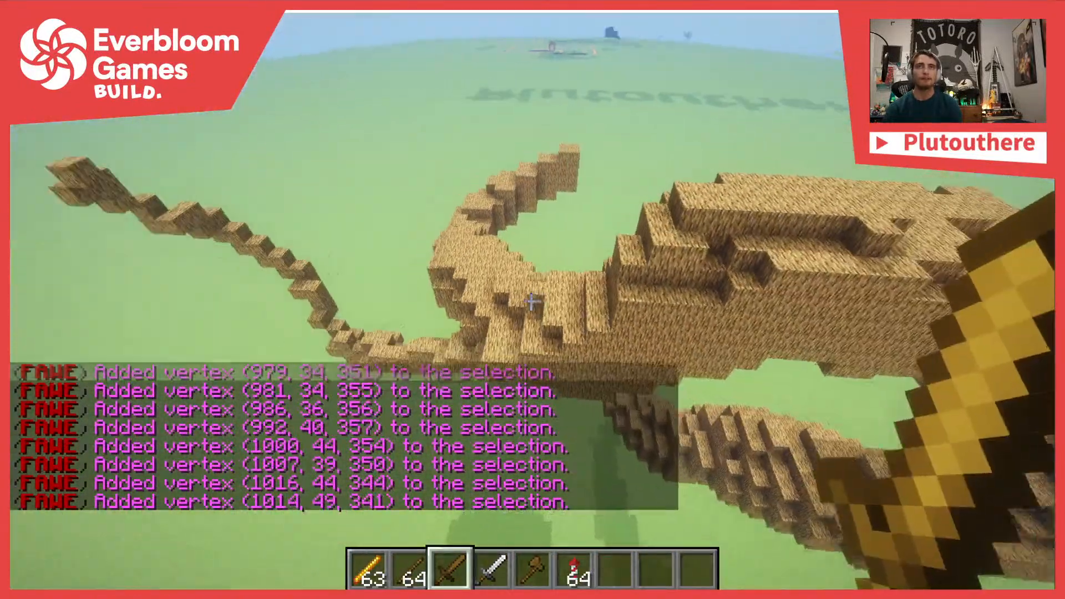
right_click(531, 301)
Generate the second branch with //spike along the selected vertices and thicken it with //spike oak_wood 3 4 1
key("t")
key("Up")
key("Up")
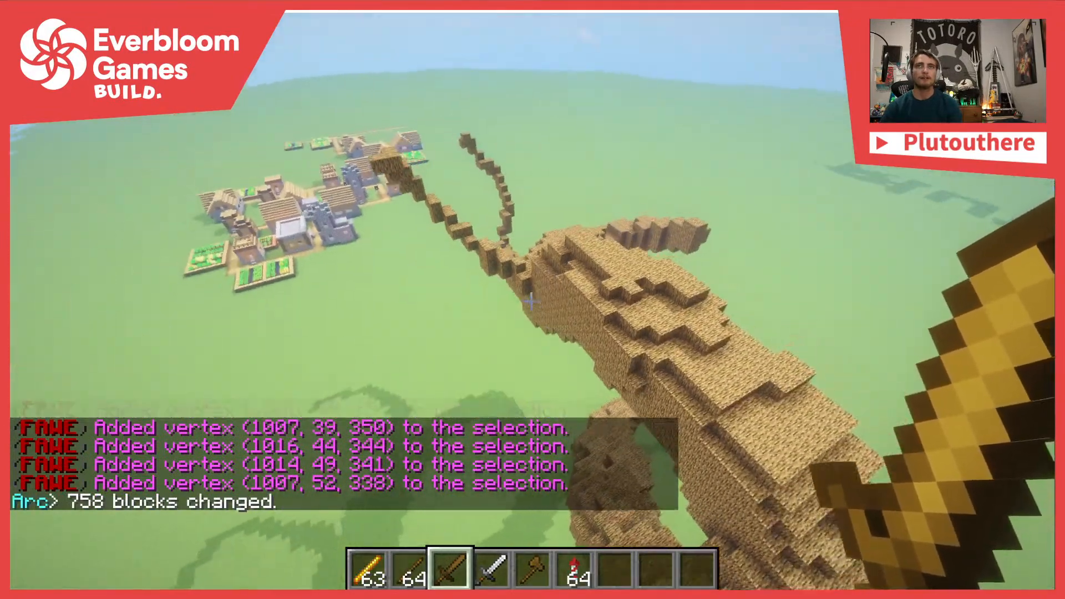
key("1")
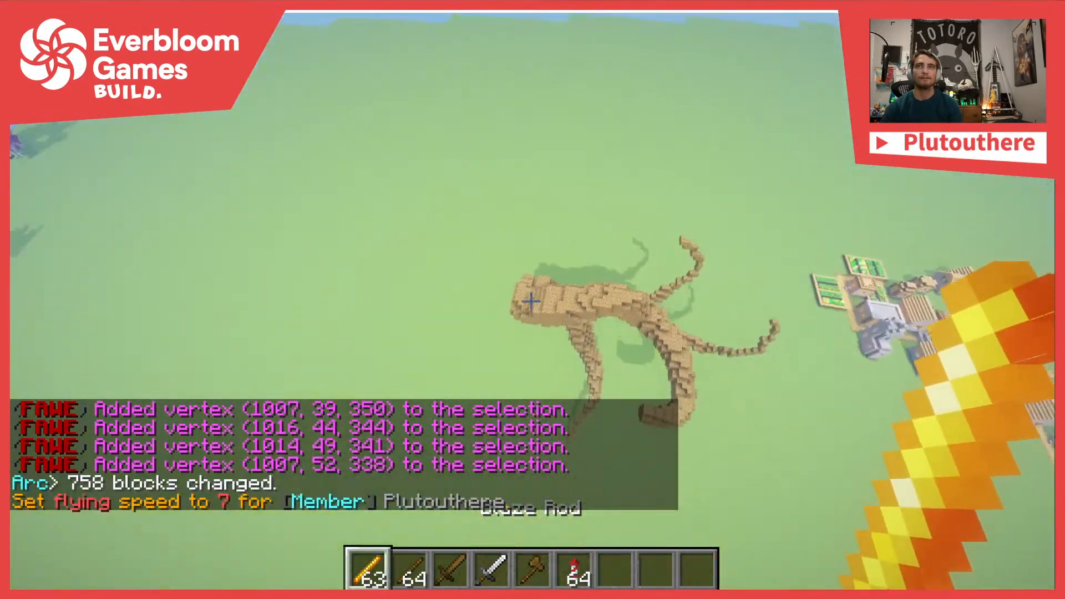
key("t")
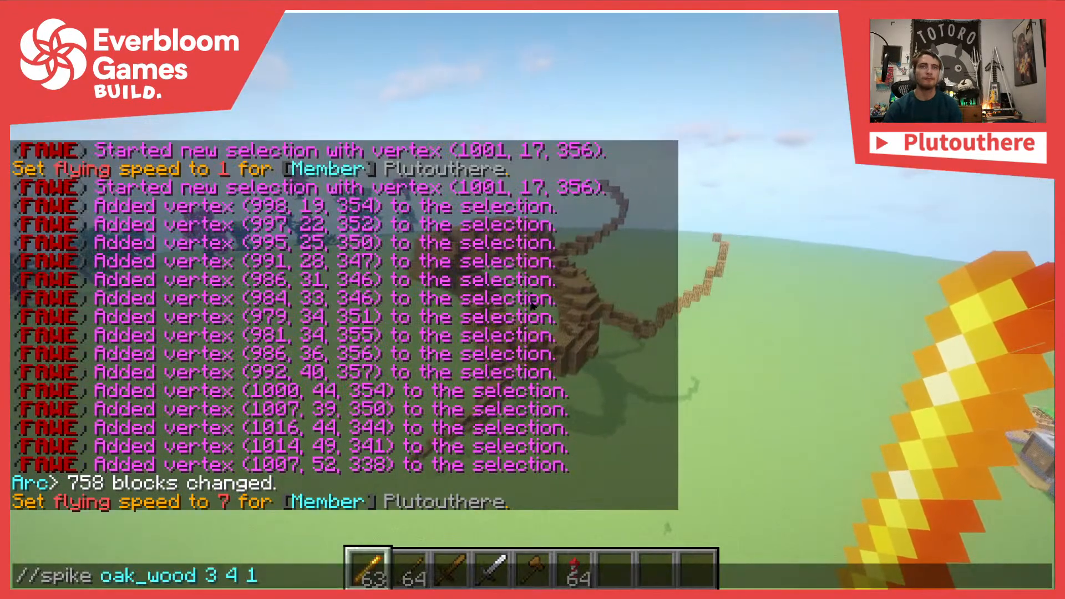
key("Return")
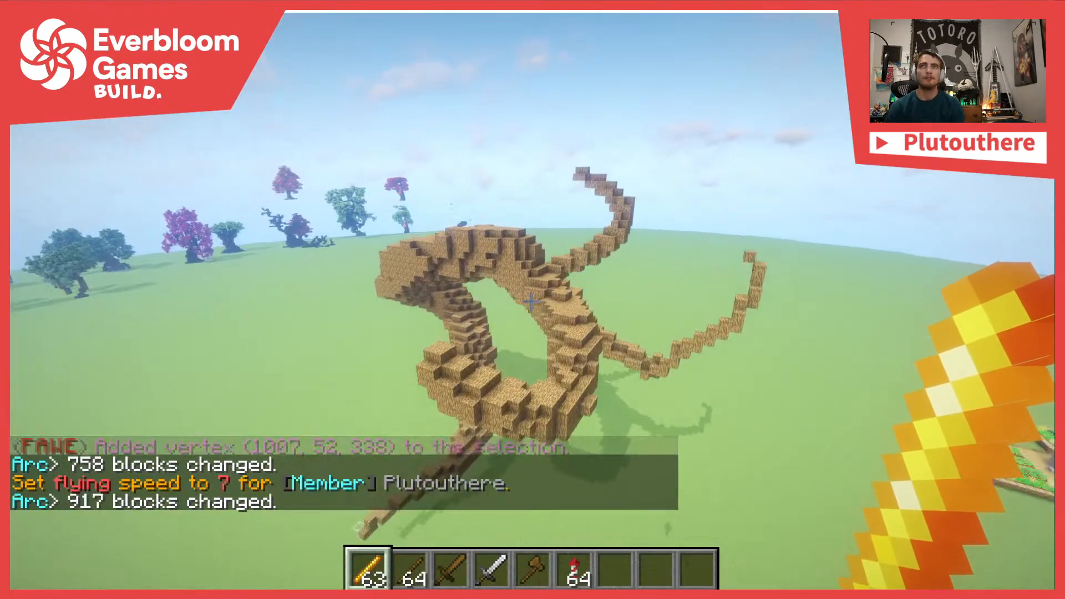
Start a third branch's convex selection in the air at (1015, 58, 374) and add vertices (1013, 50, 365) and (1005, 43, 361)
key("a")
key("shift")
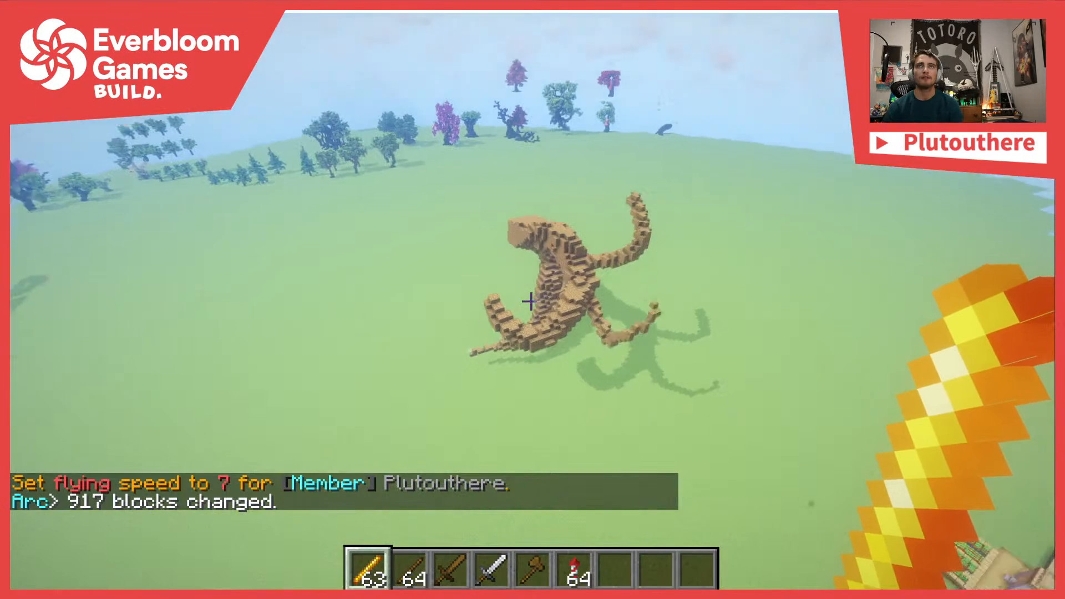
key("space")
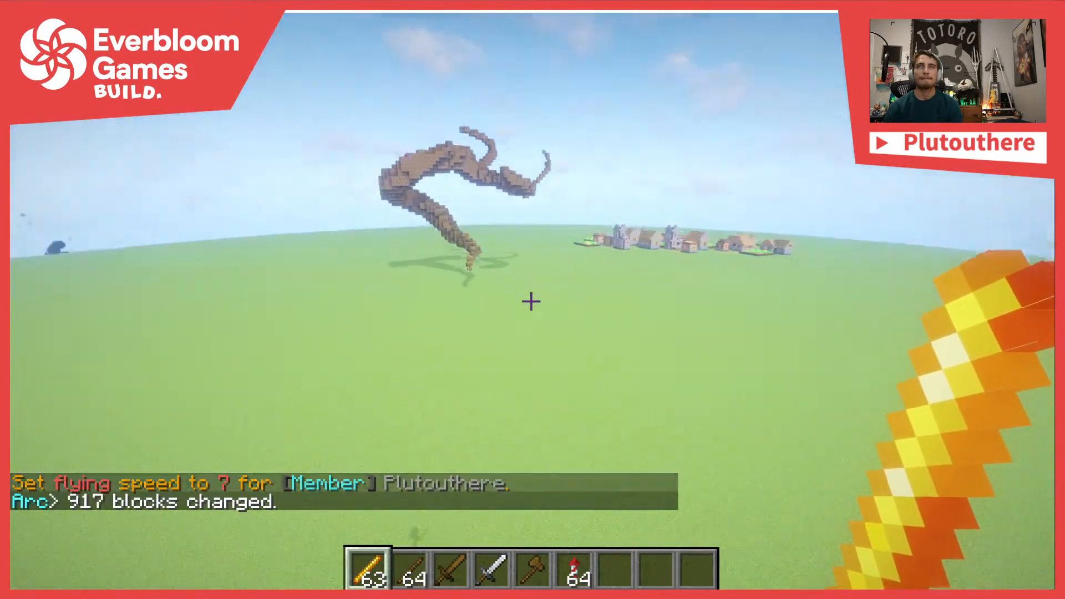
key("shift")
key("4")
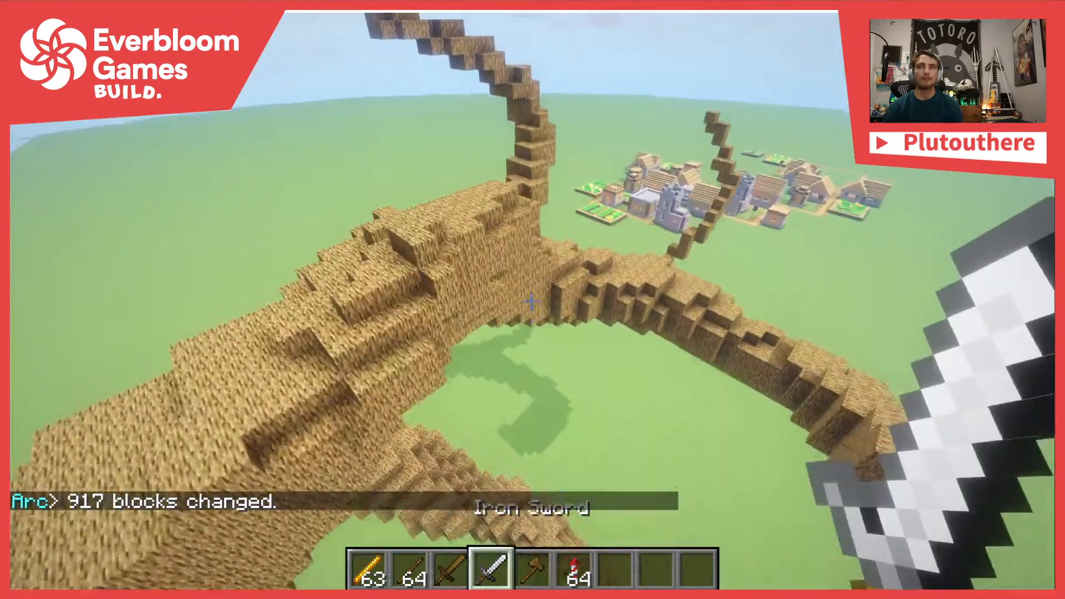
key("5")
key("w")
key("3")
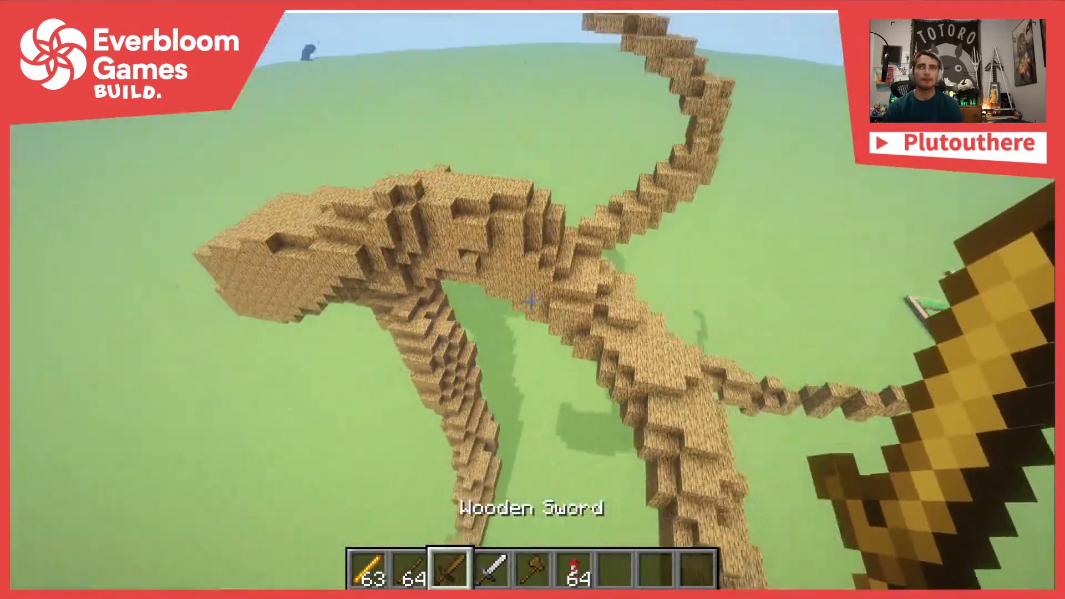
key("s")
right_click(531, 302)
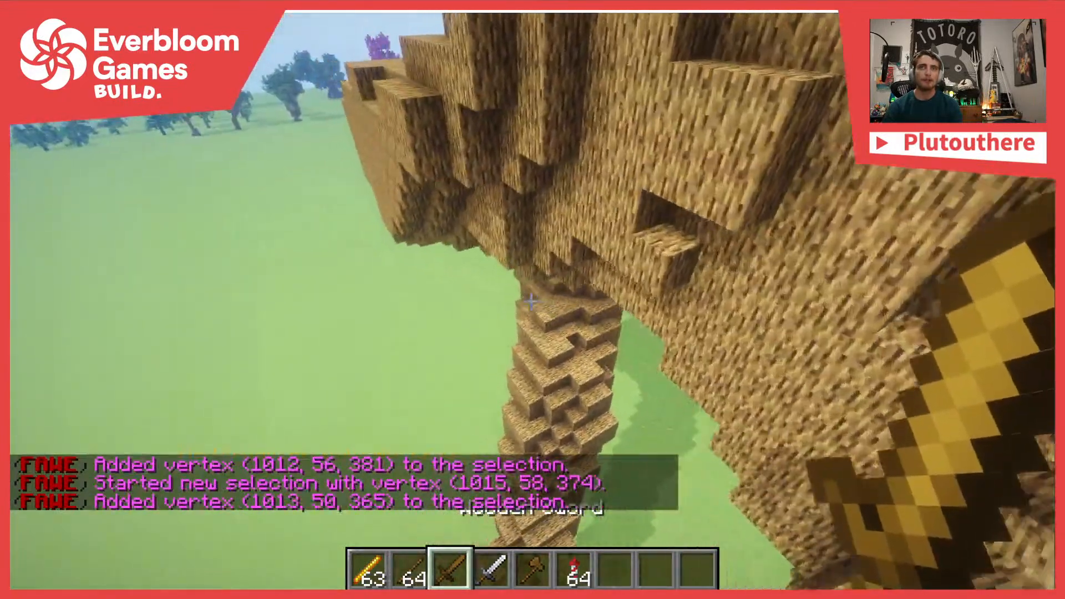
right_click(531, 301)
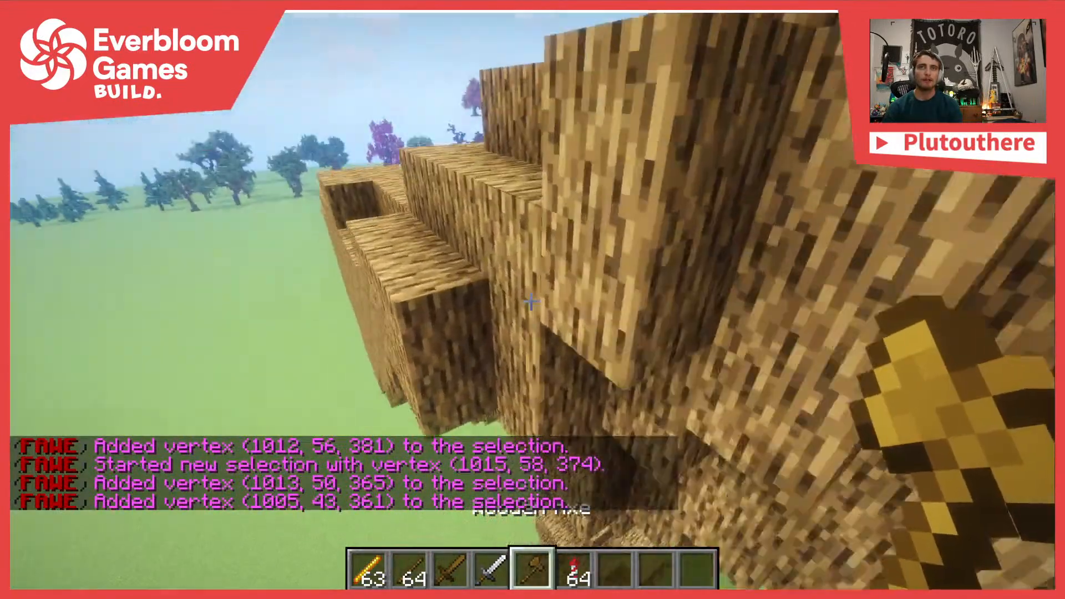
Extend the third branch's convex selection down the trunk with vertices from (997, 43, 357) to (994, 25, 354)
right_click(531, 301)
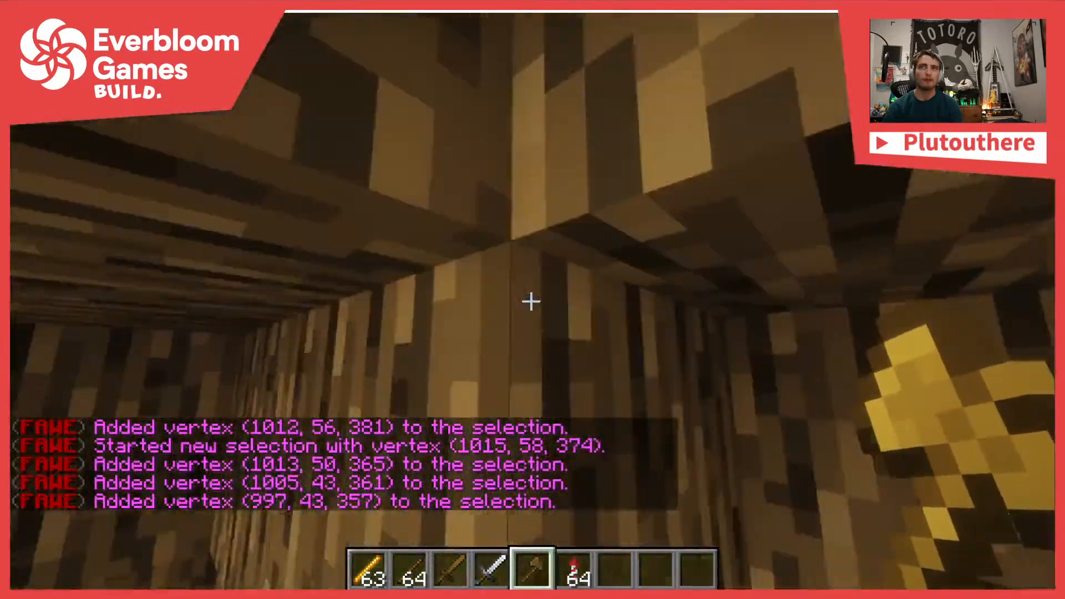
right_click(531, 301)
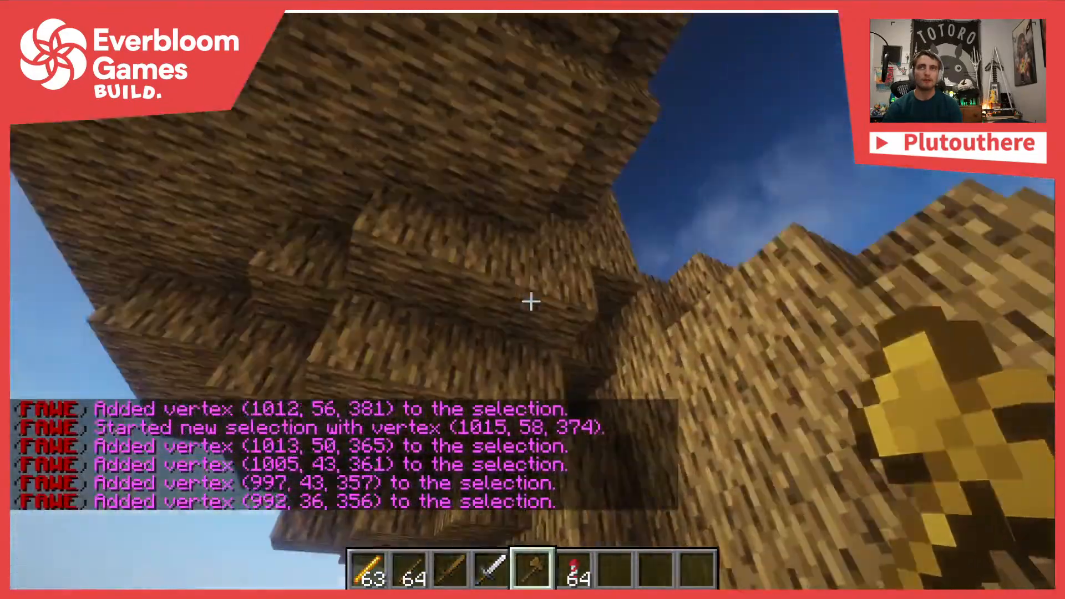
right_click(531, 301)
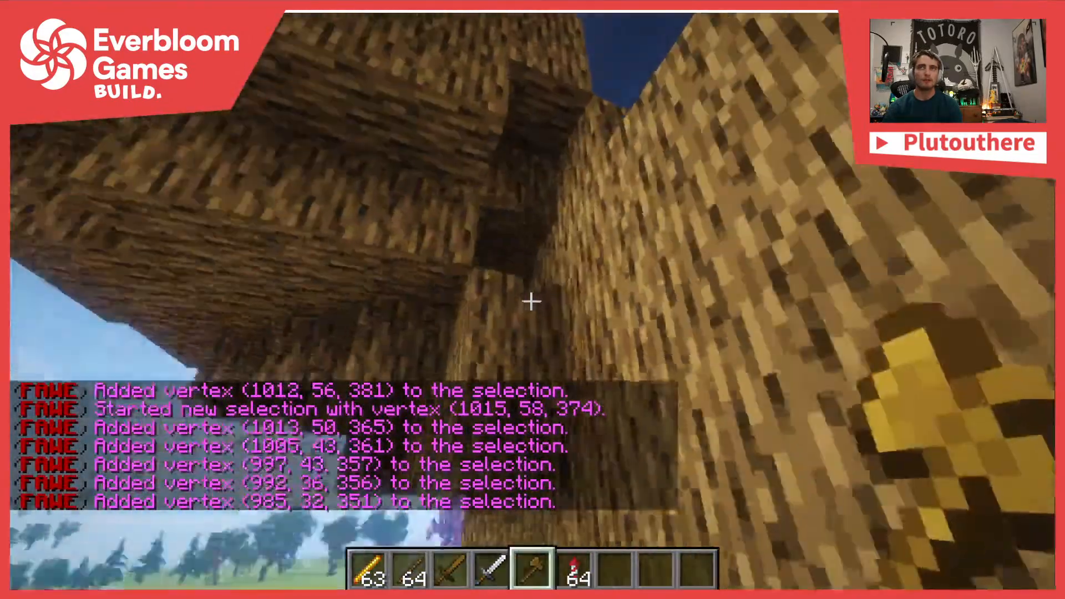
right_click(531, 301)
right_click(531, 301)
right_click(531, 301)
right_click(531, 301)
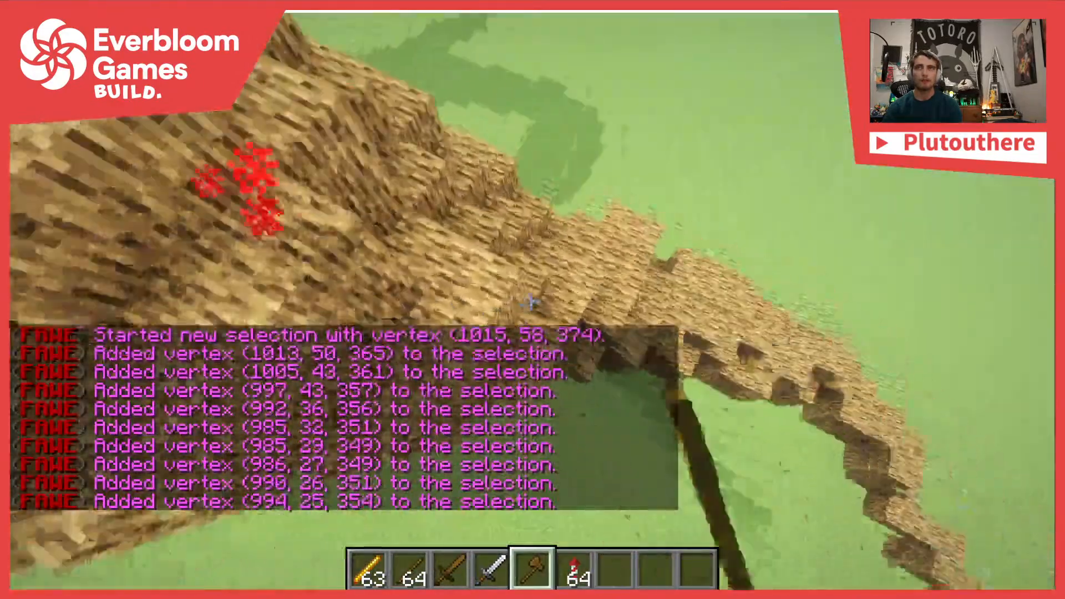
Continue the vertices from (999, 20, 354) down to (1013, 4, 355) and generate the third branch with //spike
right_click(531, 302)
right_click(531, 301)
key("3")
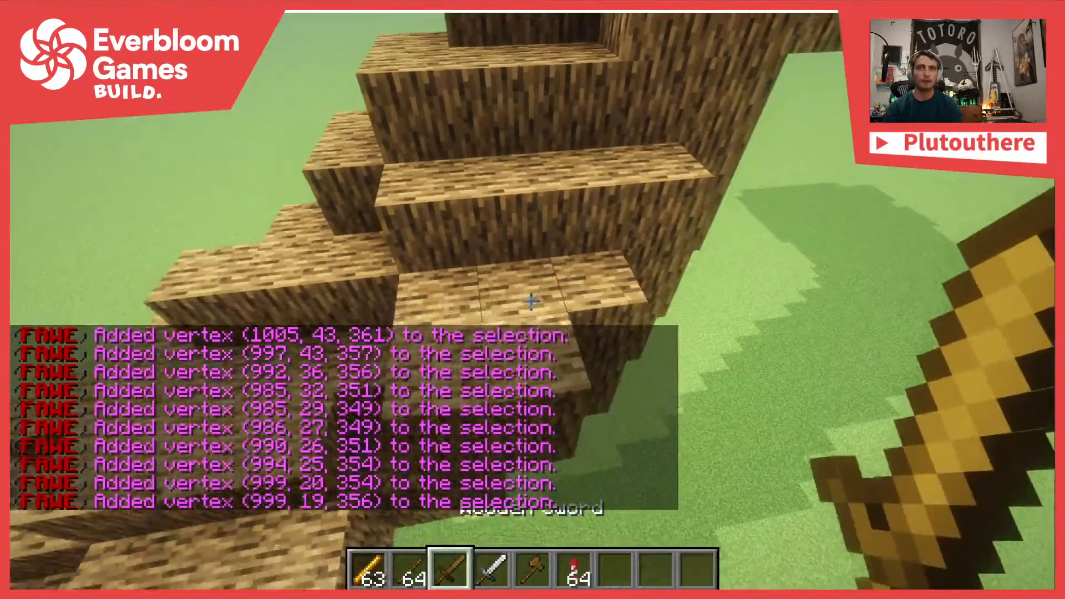
right_click(531, 302)
right_click(531, 301)
right_click(531, 302)
key("t")
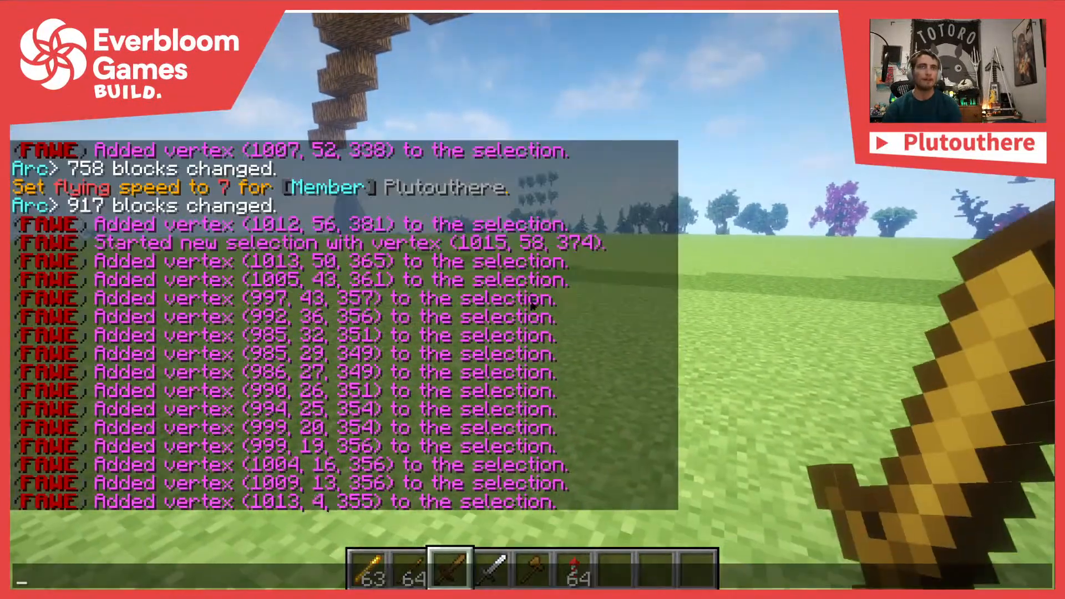
key("Return")
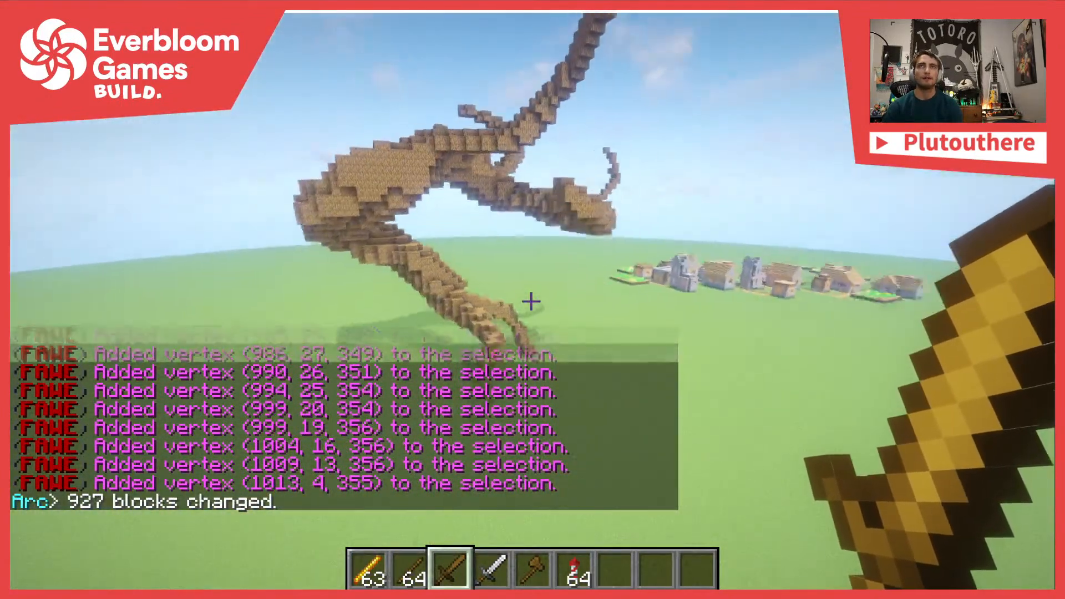
Undo the third branch with //undo and regenerate it thinner with //spike oak_wood along the same vertices
key("slash")
type("/undo")
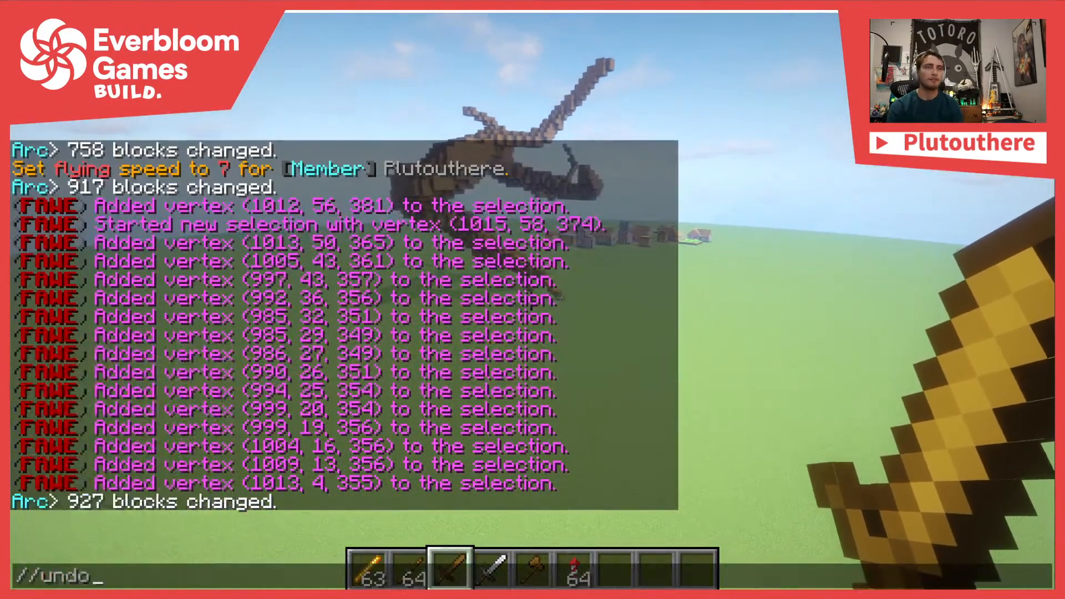
key("Return")
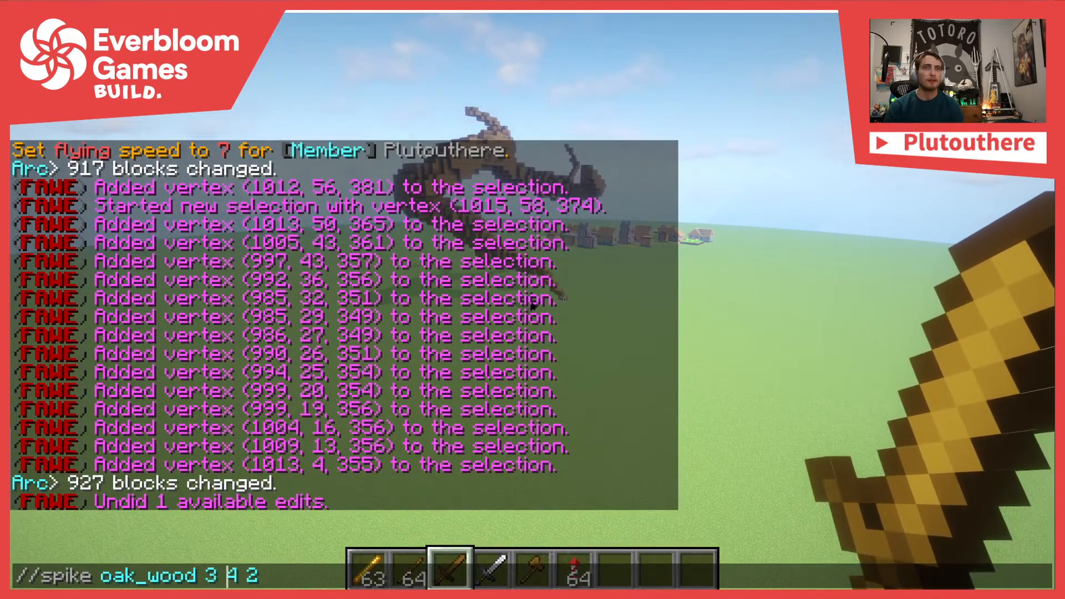
key("Return")
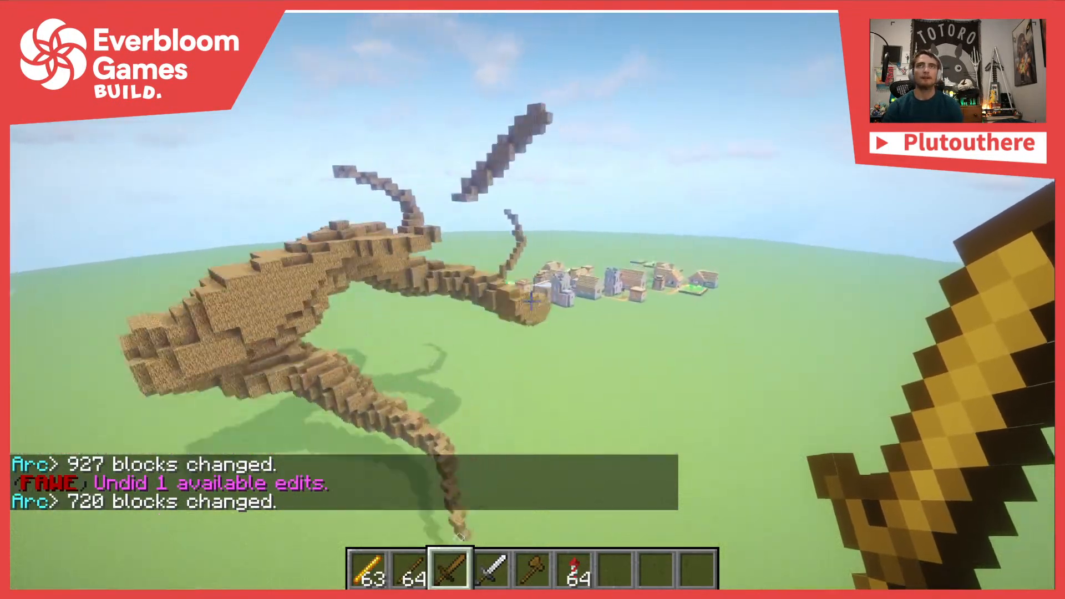
Examine the tree's overall shape and the direction of its branches from several sides and from above
key("s")
key("d")
key("shift")
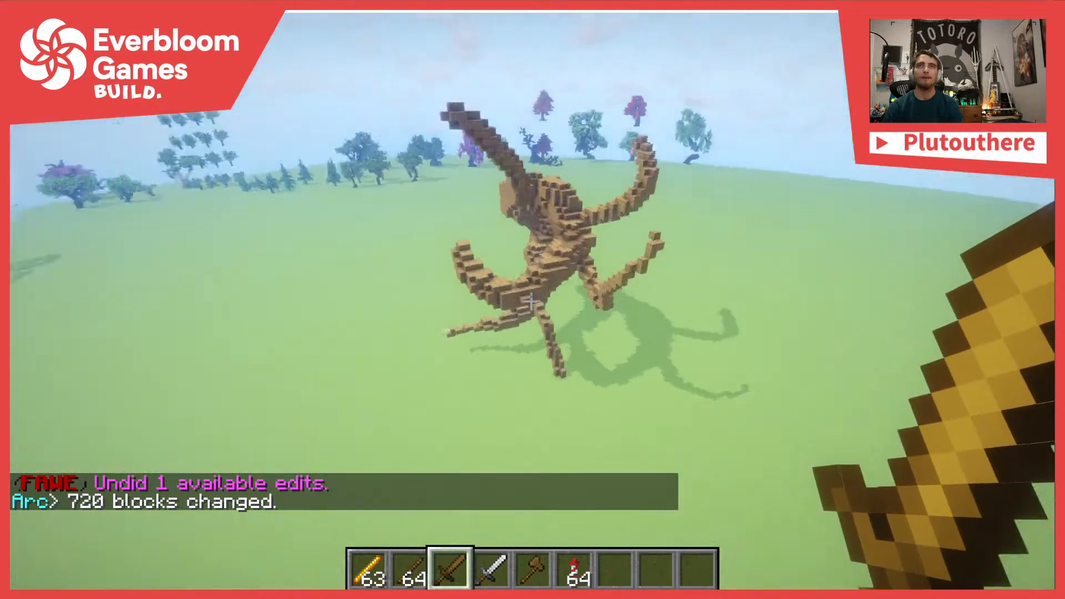
key("s")
key("a")
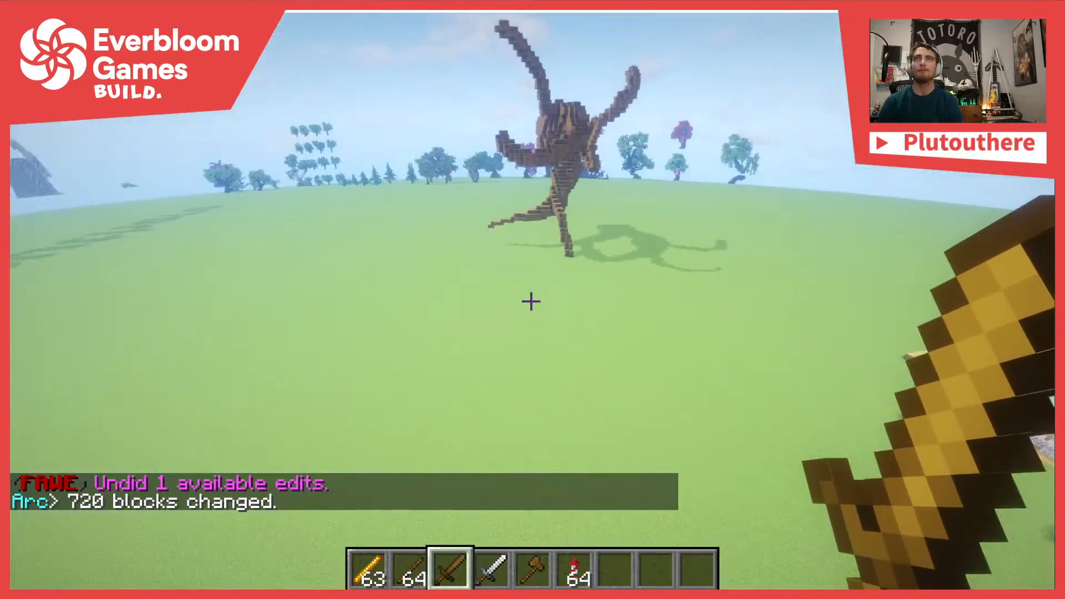
key("w")
key("a")
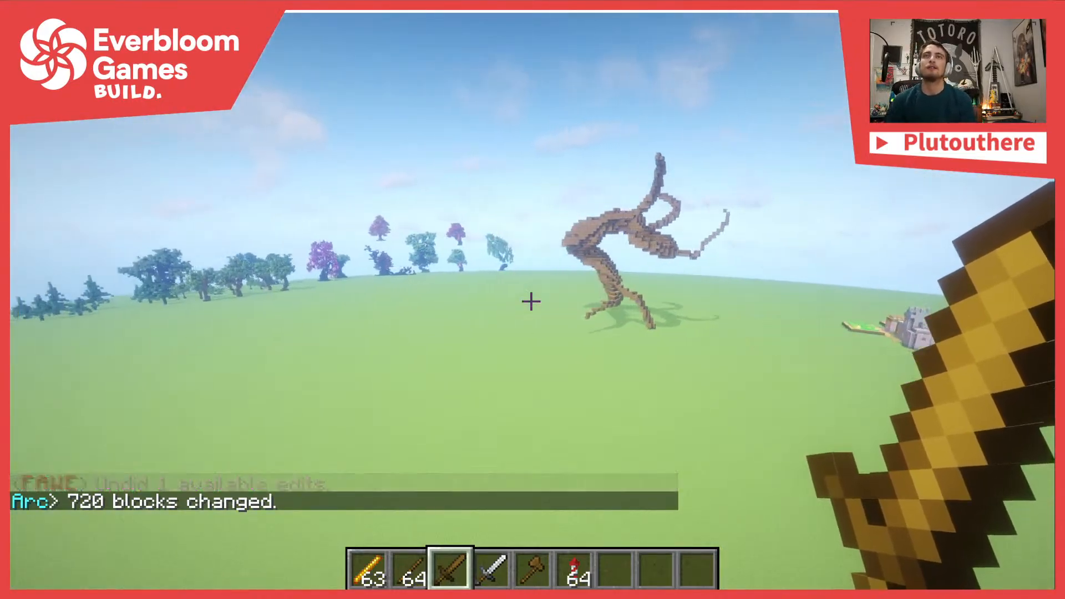
key("w")
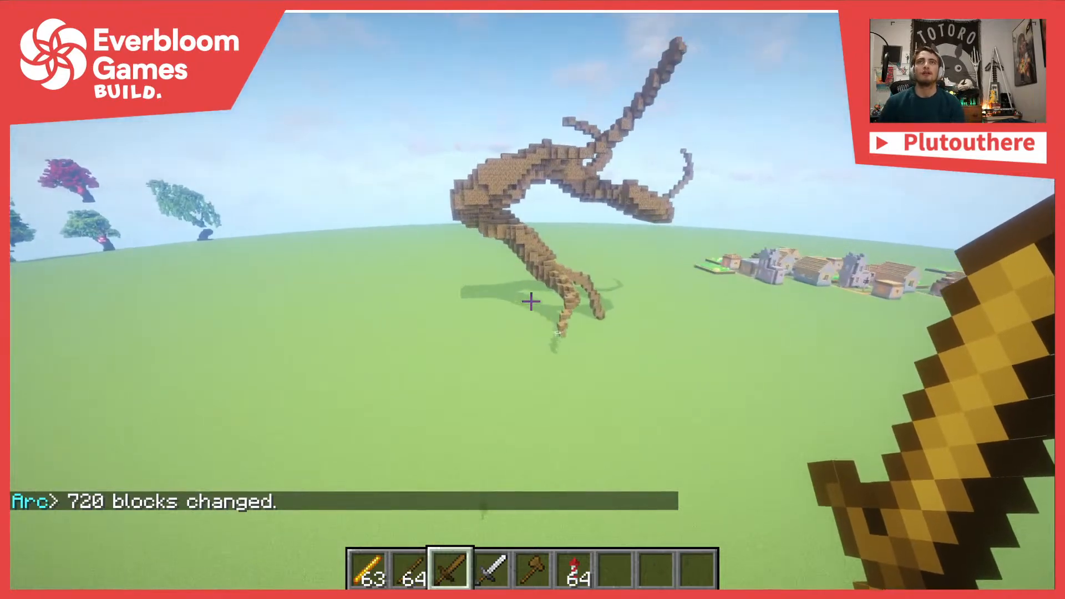
key("w")
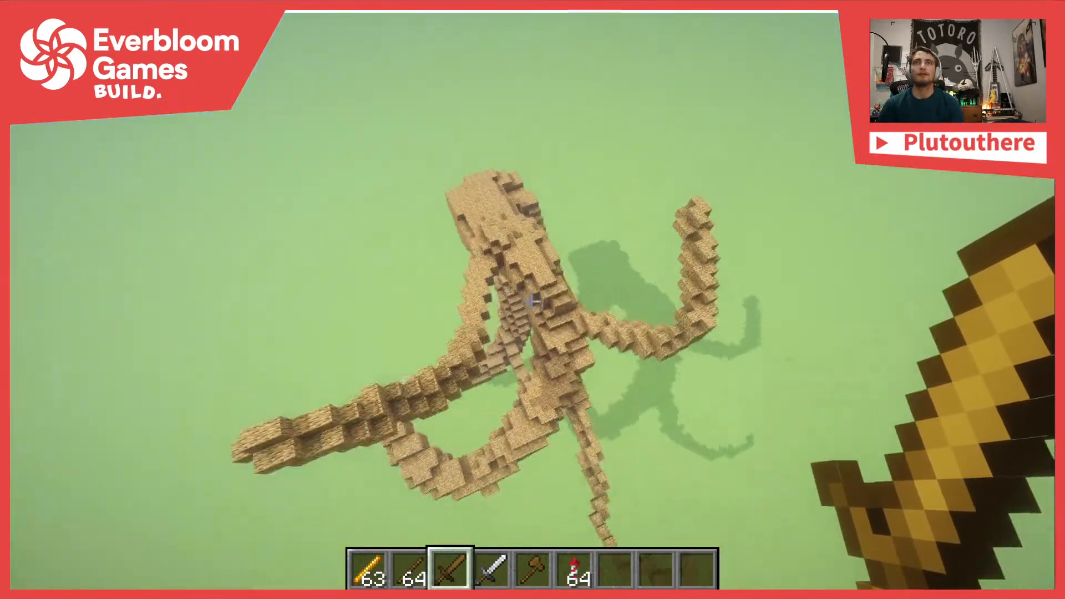
Start a fourth branch's convex selection in the air at (960, 52, 360) and add arching vertices through (980, 68, 360) to (1008, 39, 352)
key("4")
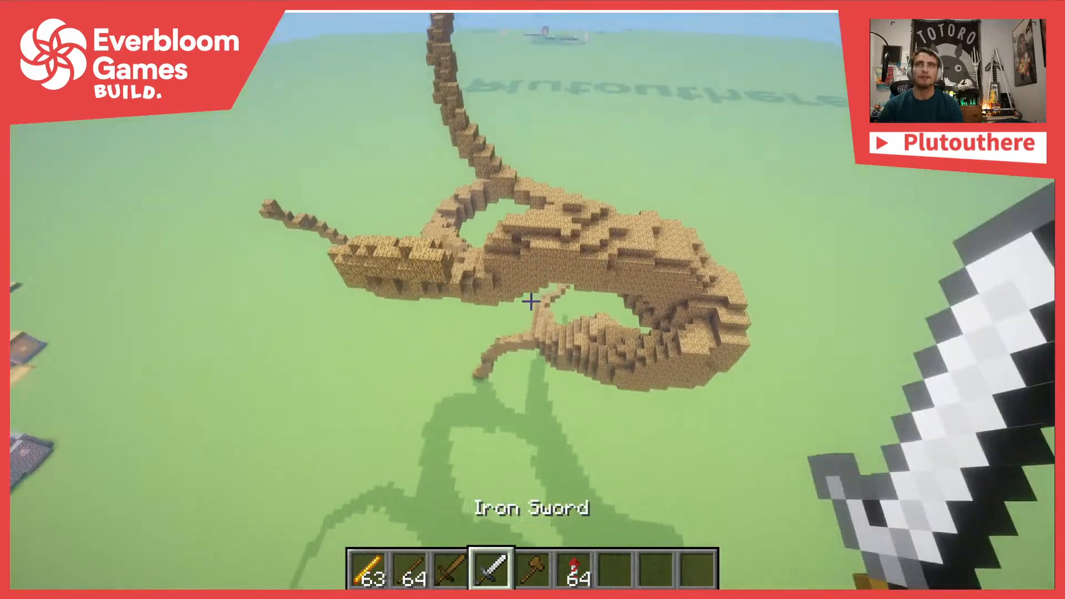
left_click(531, 301)
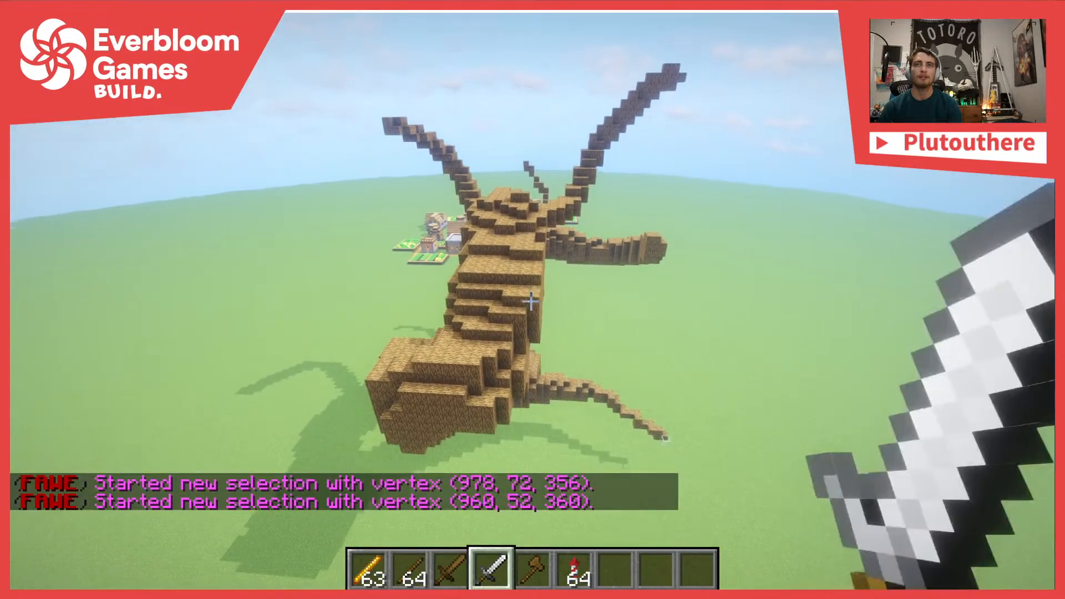
right_click(531, 301)
right_click(531, 301)
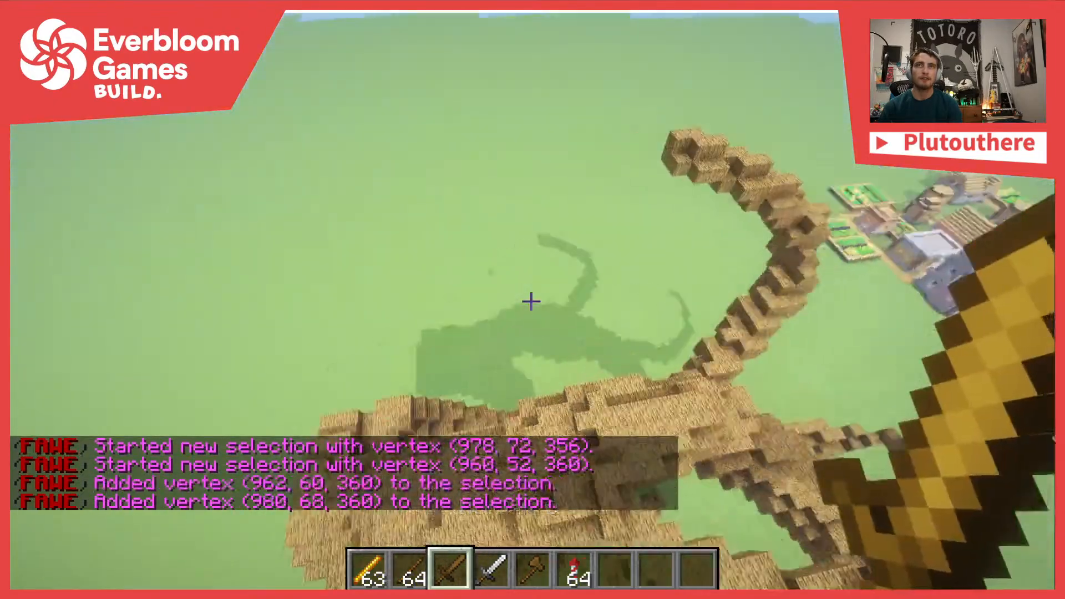
right_click(531, 302)
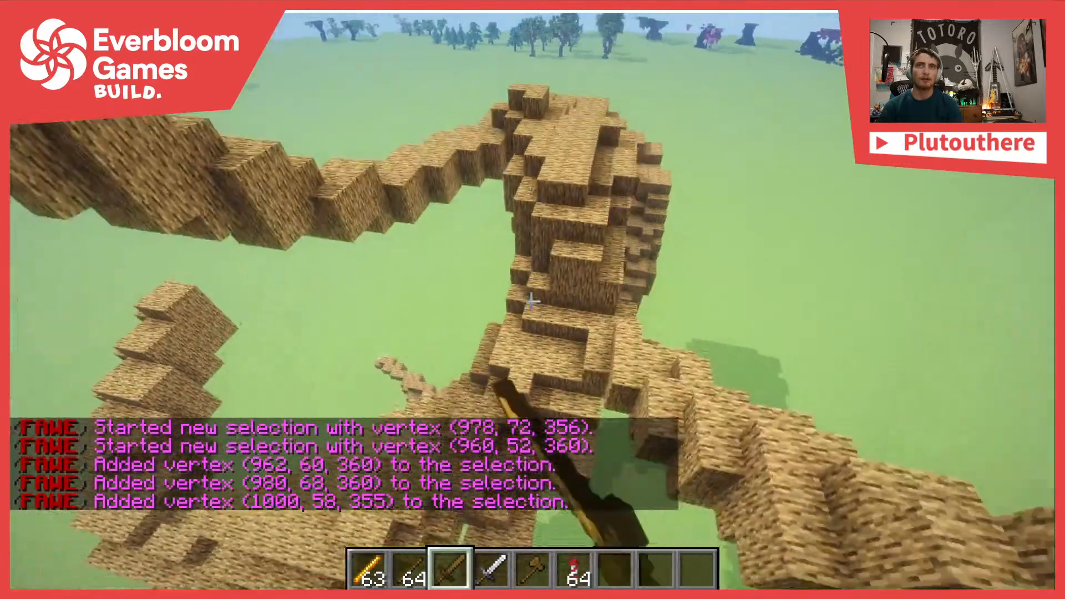
right_click(531, 301)
right_click(531, 301)
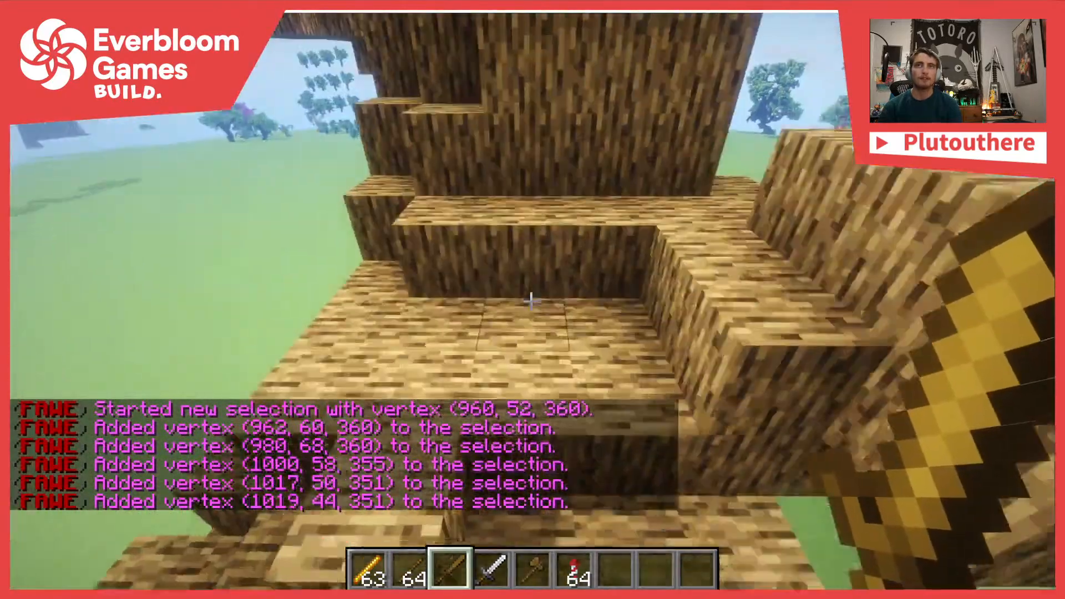
scroll(531, 302, "down", 2)
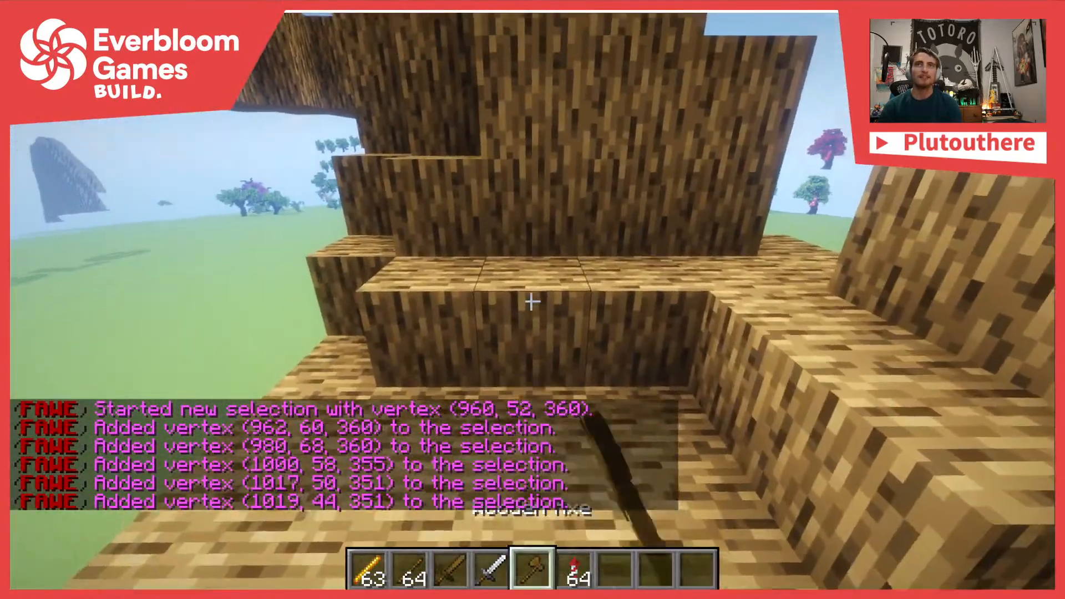
right_click(531, 301)
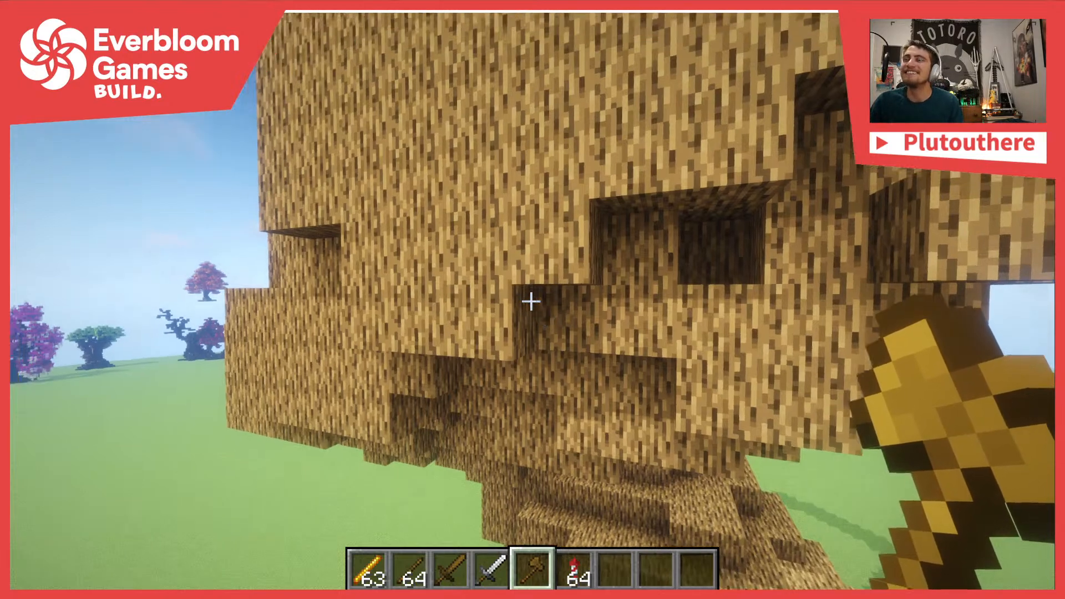
Continue the vertices along the trunk from (982, 35, 357) to (1005, 14, 340) and generate the fourth branch with //spike oak_wood 2 4 2
key("e")
key("e")
key("w")
key("s")
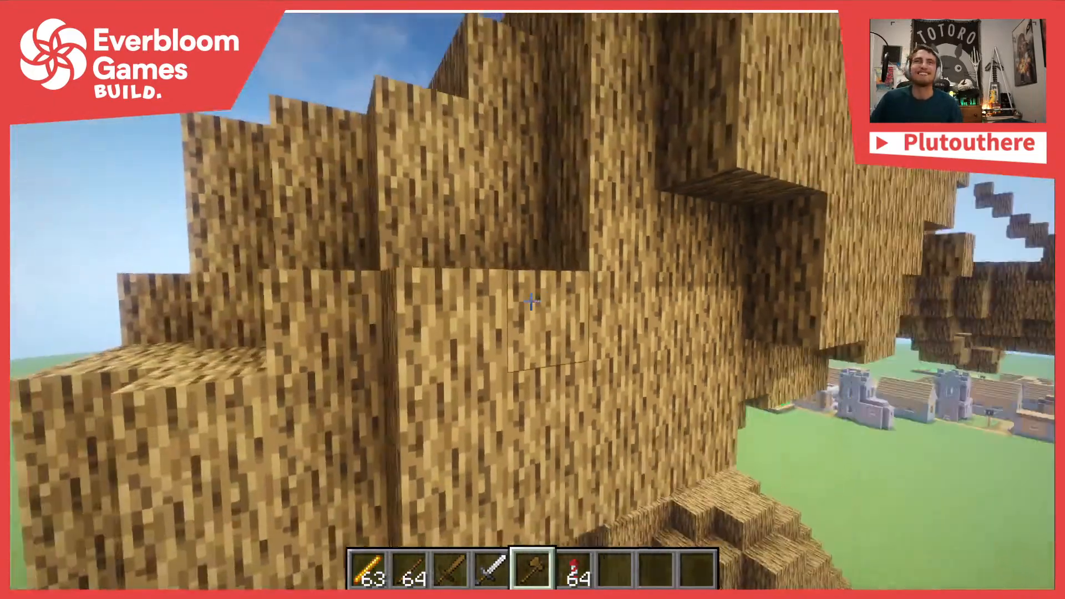
right_click(532, 302)
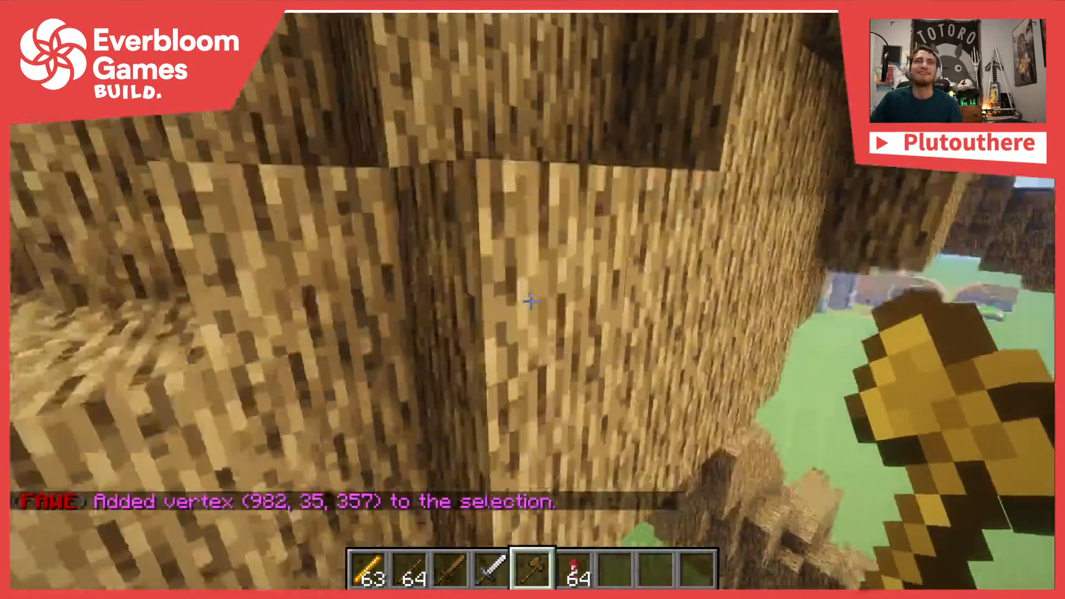
right_click(531, 301)
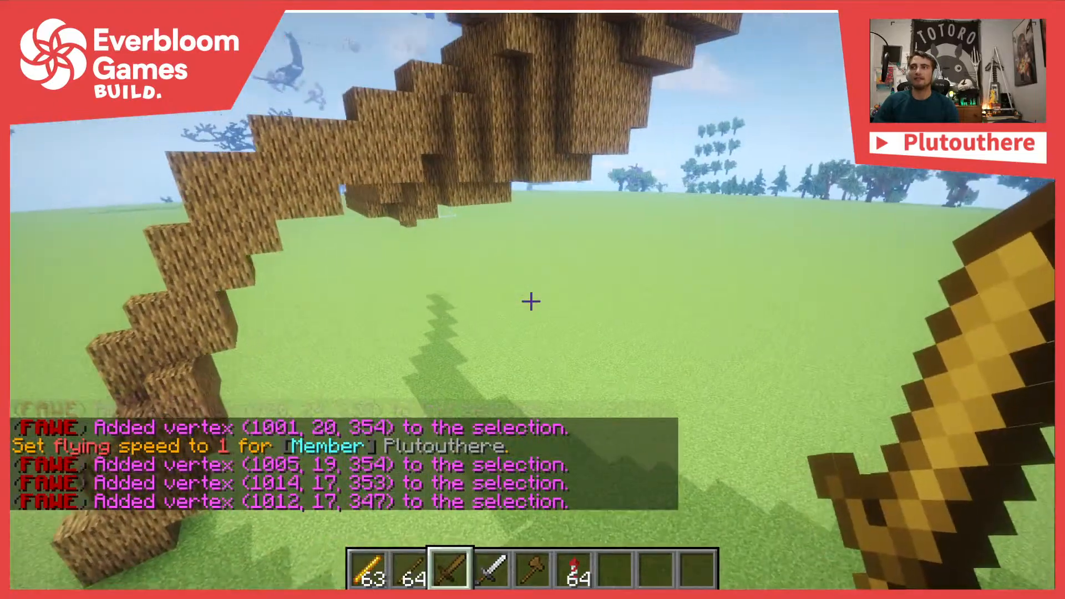
right_click(531, 301)
key("t")
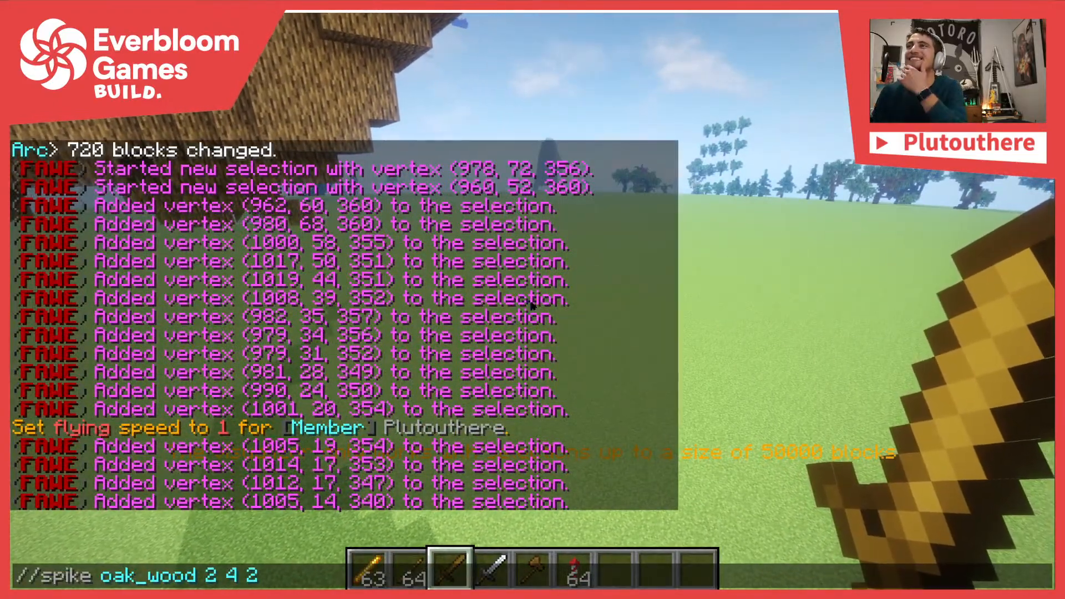
key("Return")
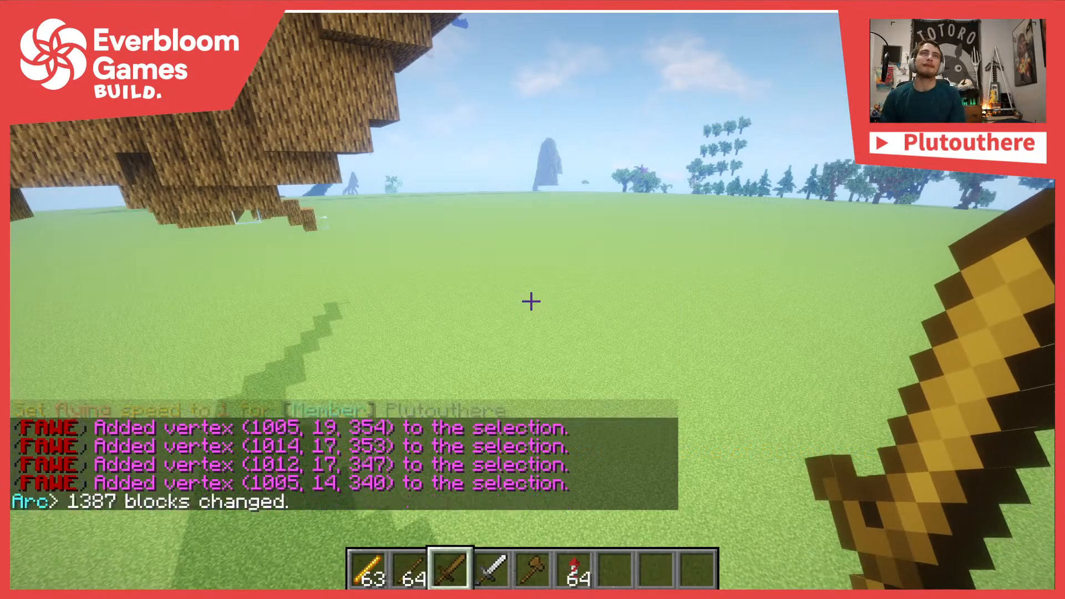
Set the flying speed to 7, examine the whole tree from a distance, and return to the new arching branch at speed 1
key("1")
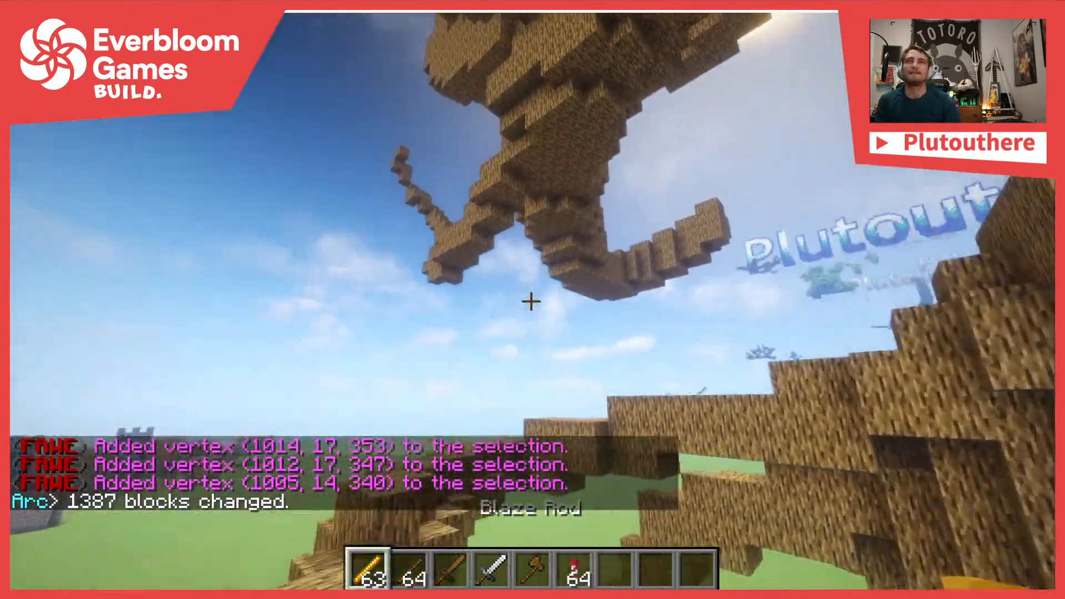
key("s")
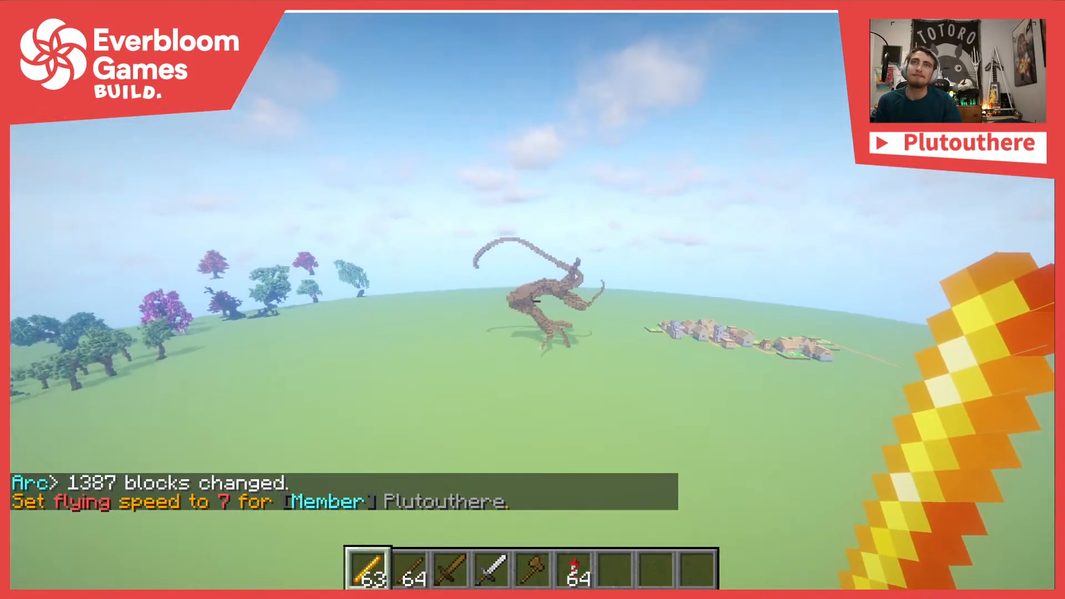
key("w")
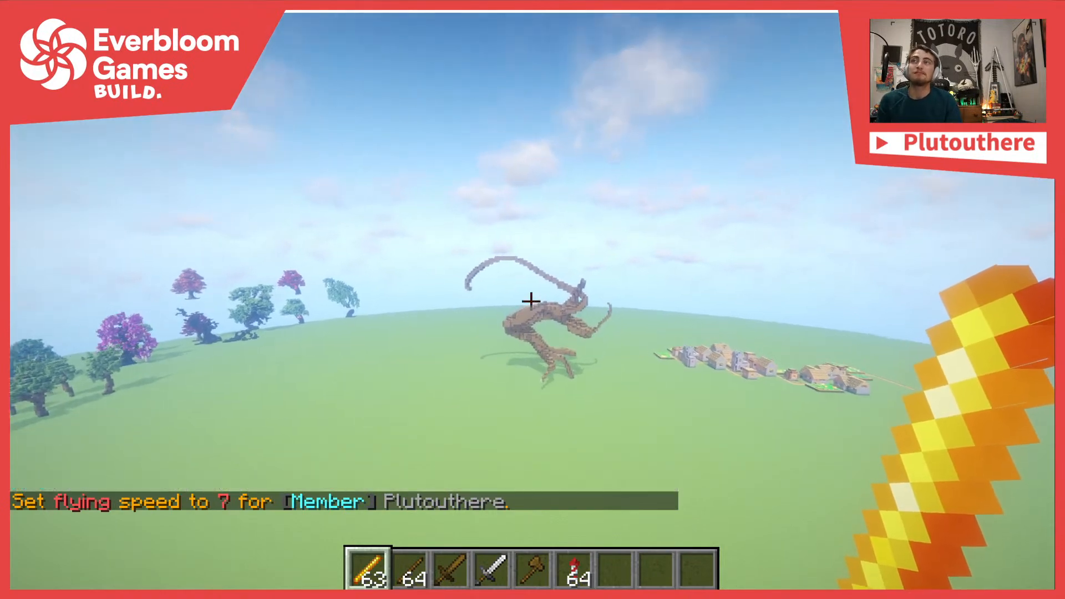
key("w")
key("2")
key("w")
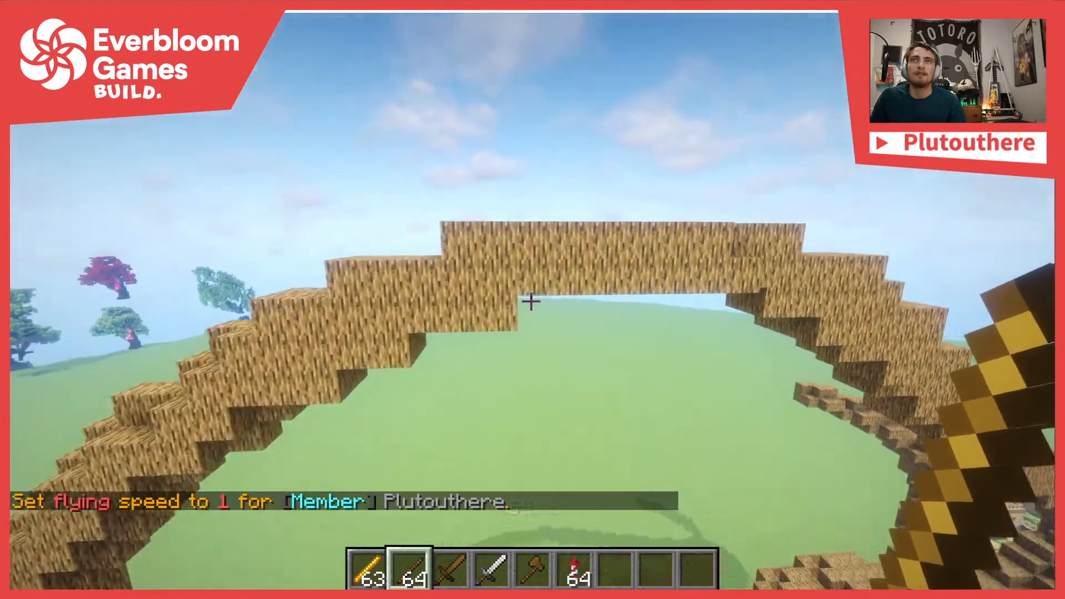
Break up the uniform crest of the arching branch by removing oak wood blocks along its side and underside
key("7")
left_click(531, 301)
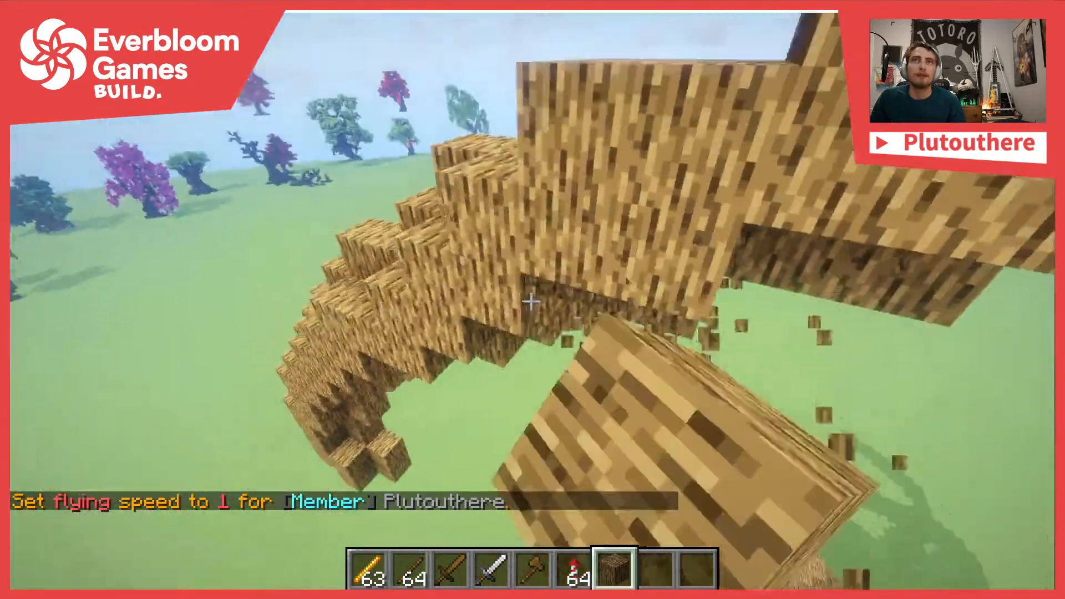
left_click(531, 301)
left_click(531, 301)
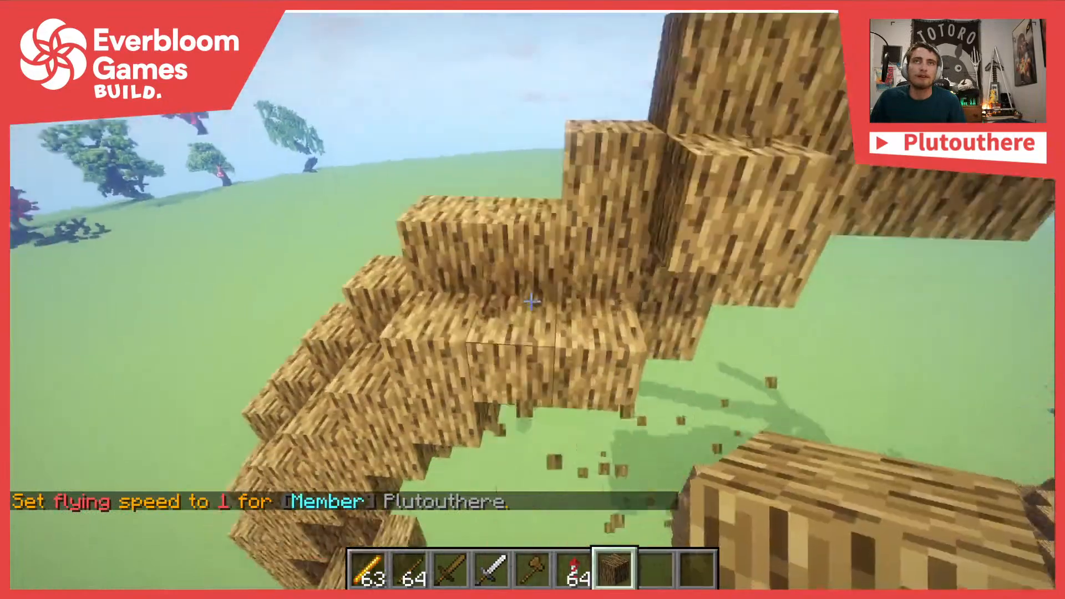
left_click(531, 302)
left_click(531, 302)
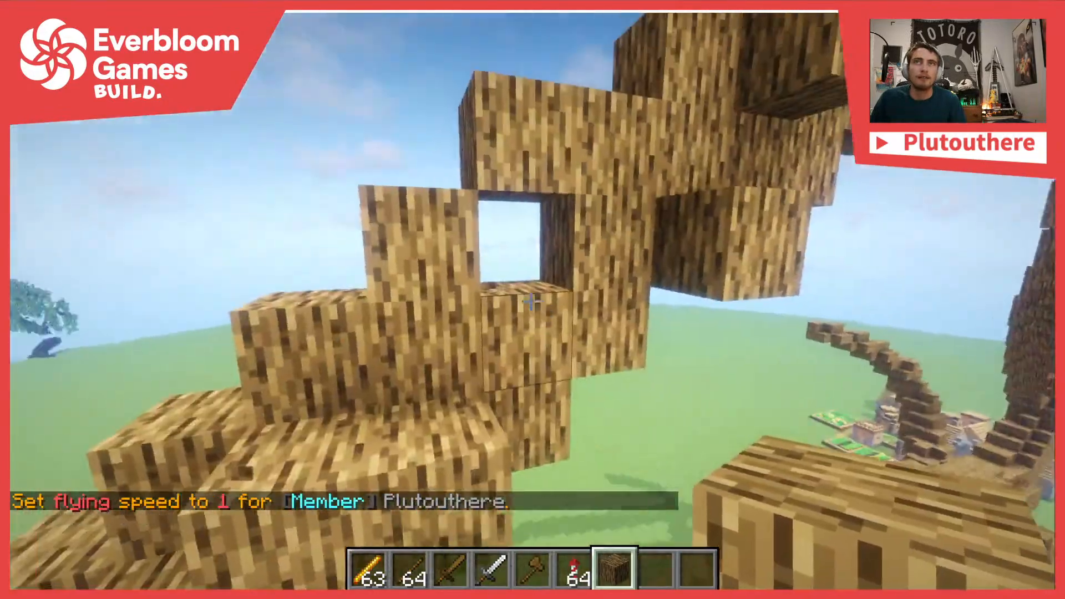
Thin the descending section of the arching branch by removing excess oak wood and placing a block where the curve needs filling
right_click(531, 301)
left_click(531, 301)
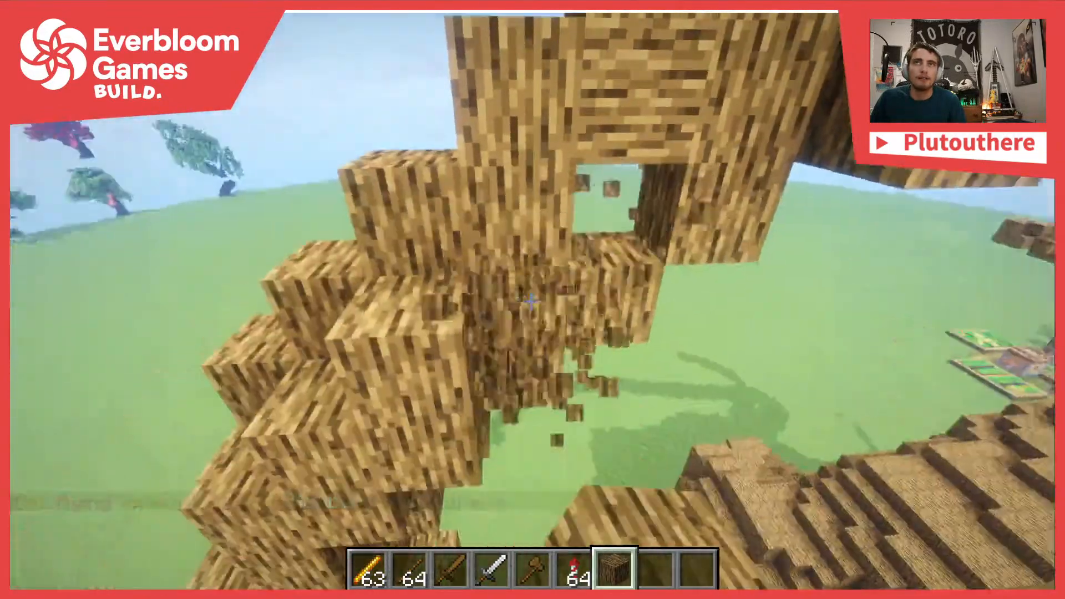
left_click(531, 302)
left_click(531, 301)
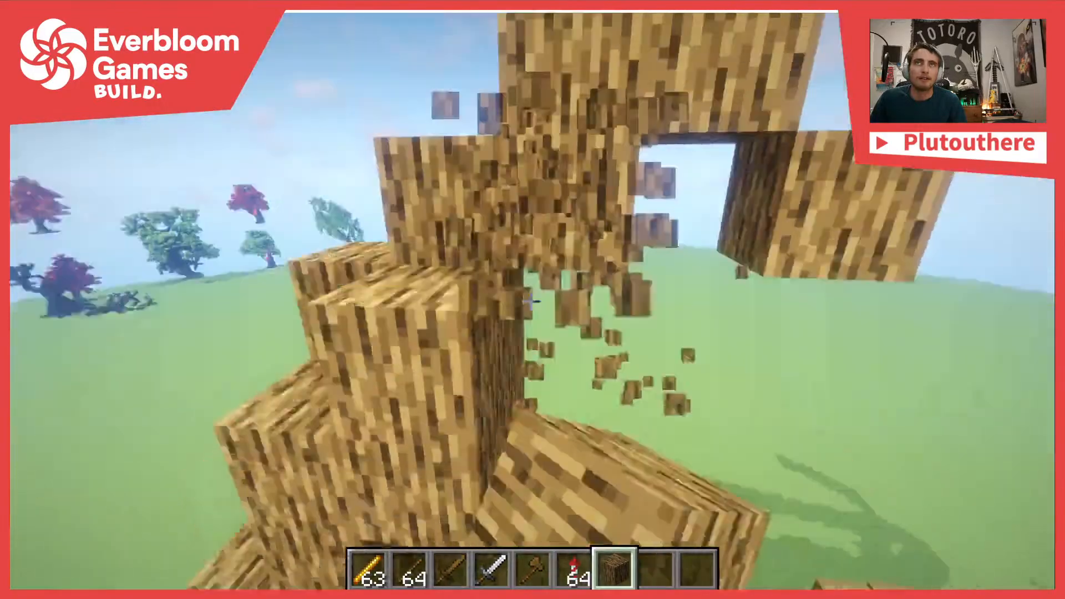
left_click(531, 301)
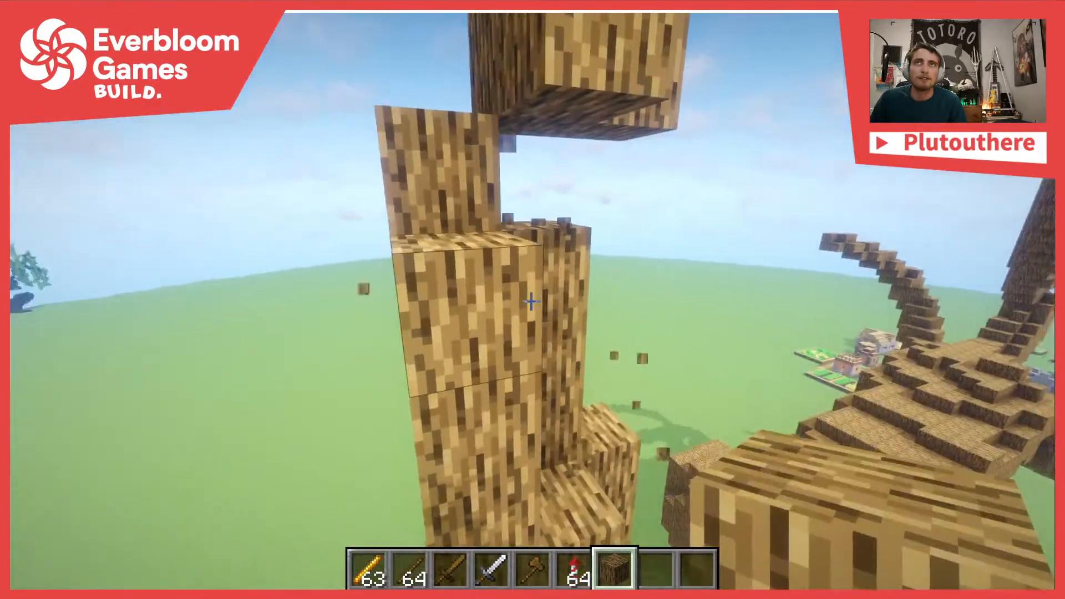
left_click(531, 301)
left_click(531, 301)
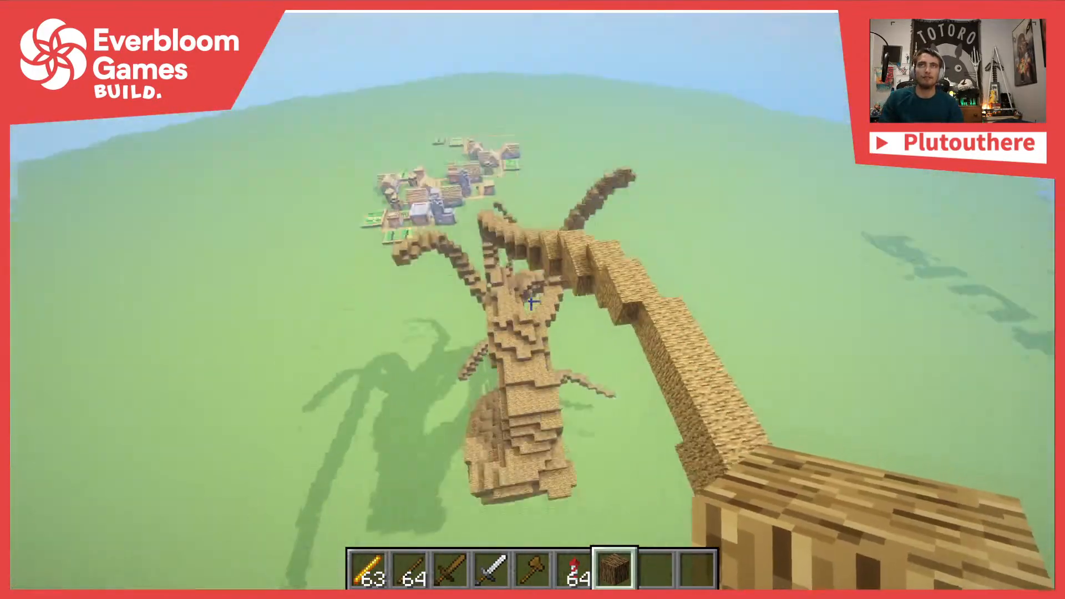
Start a convex selection at (986, 66, 359), add vertices down the arching branch to (1011, 38, 353), and generate a thicker branch section with //spike
key("1")
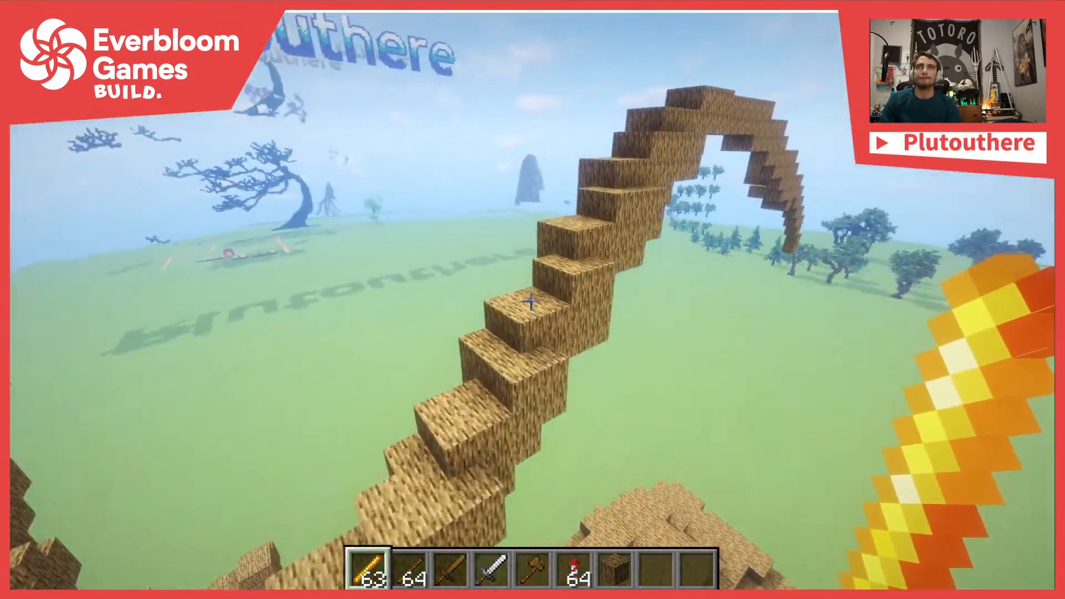
key("2")
right_click(531, 301)
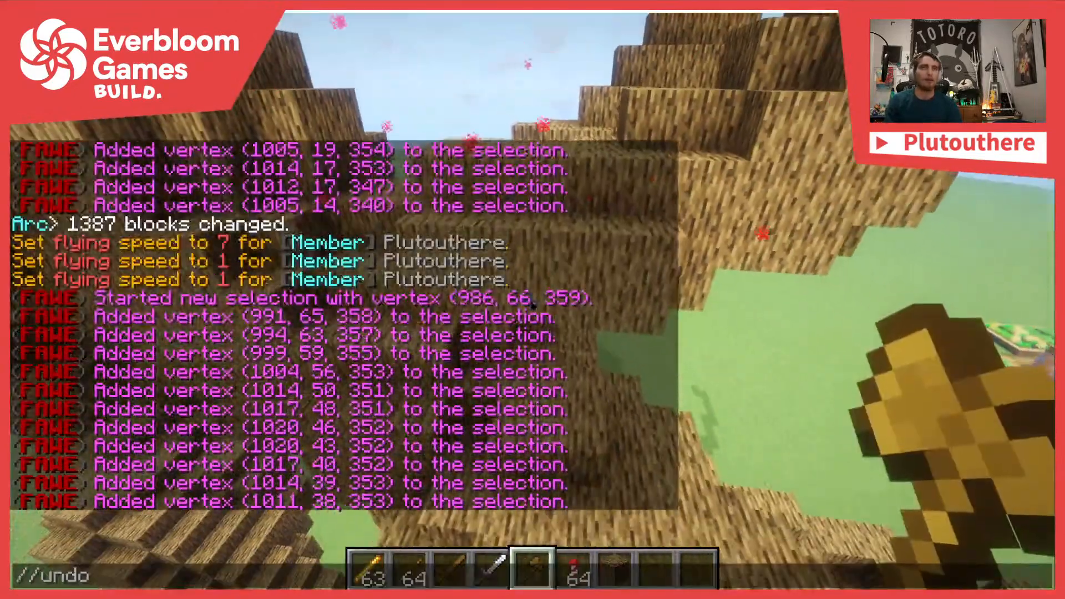
key("Return")
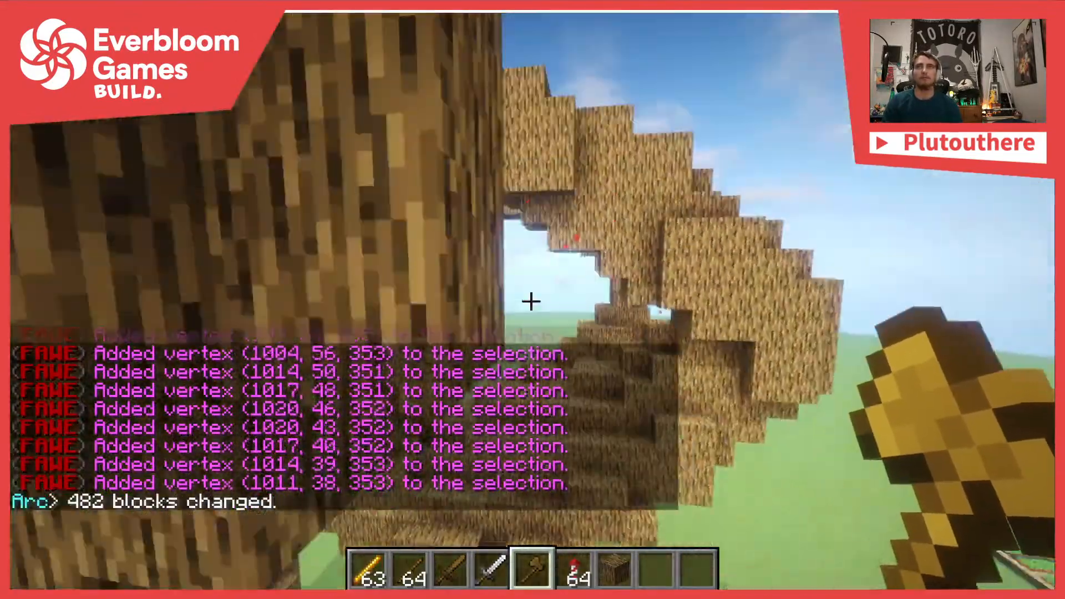
Set the flying speed to 7 and examine the whole tree's silhouette from a distance
key("1")
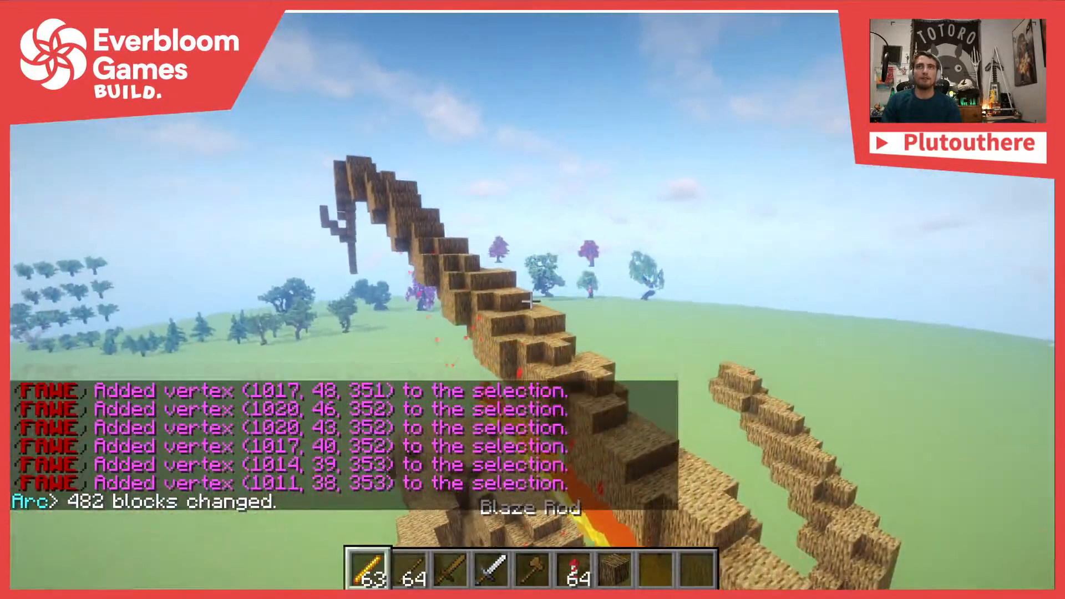
key("s")
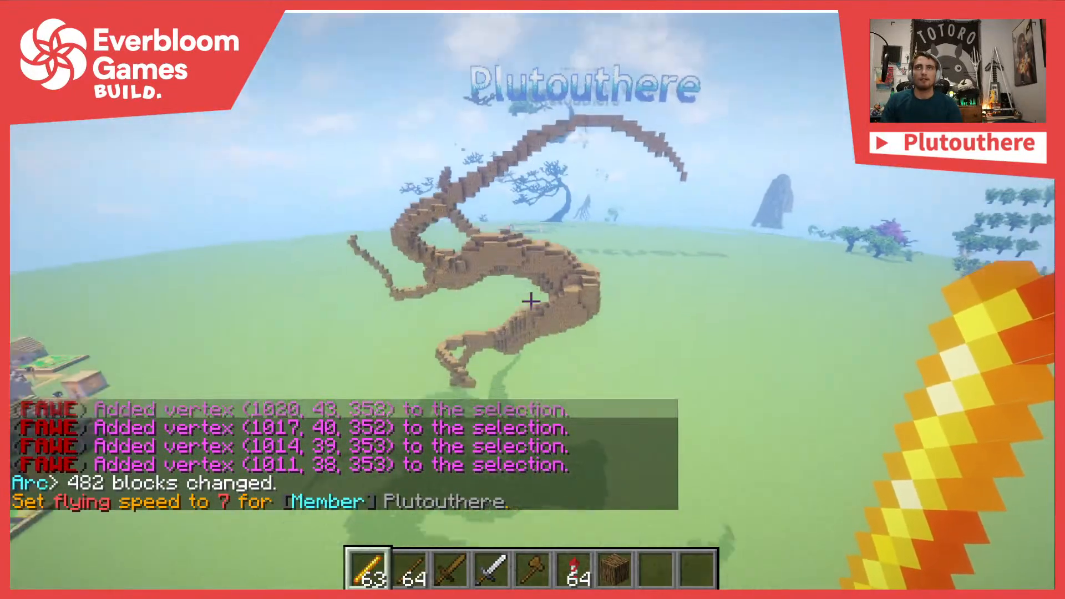
key("w")
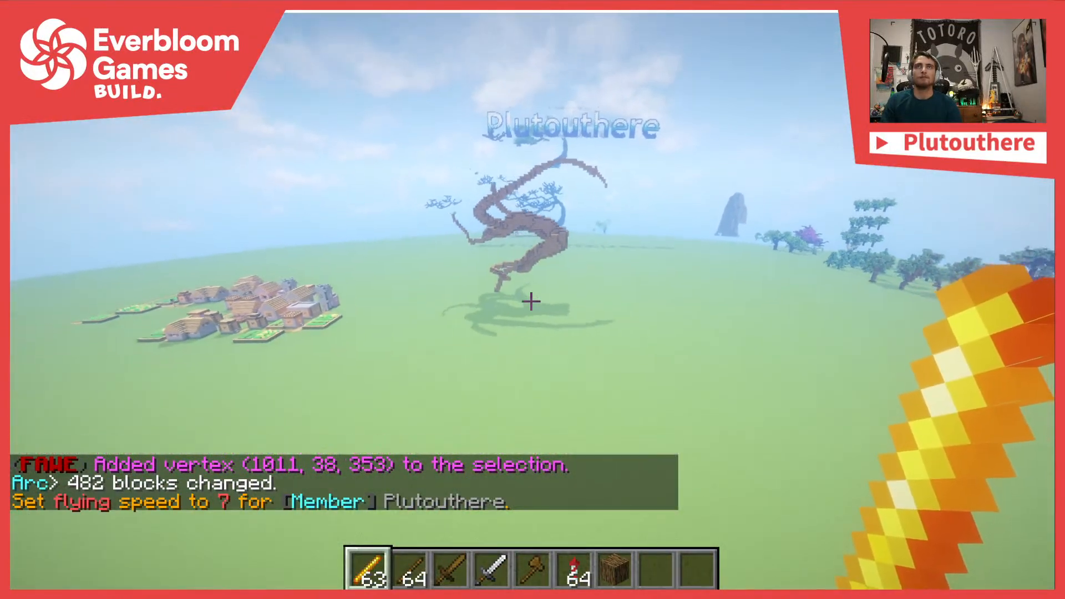
key("w")
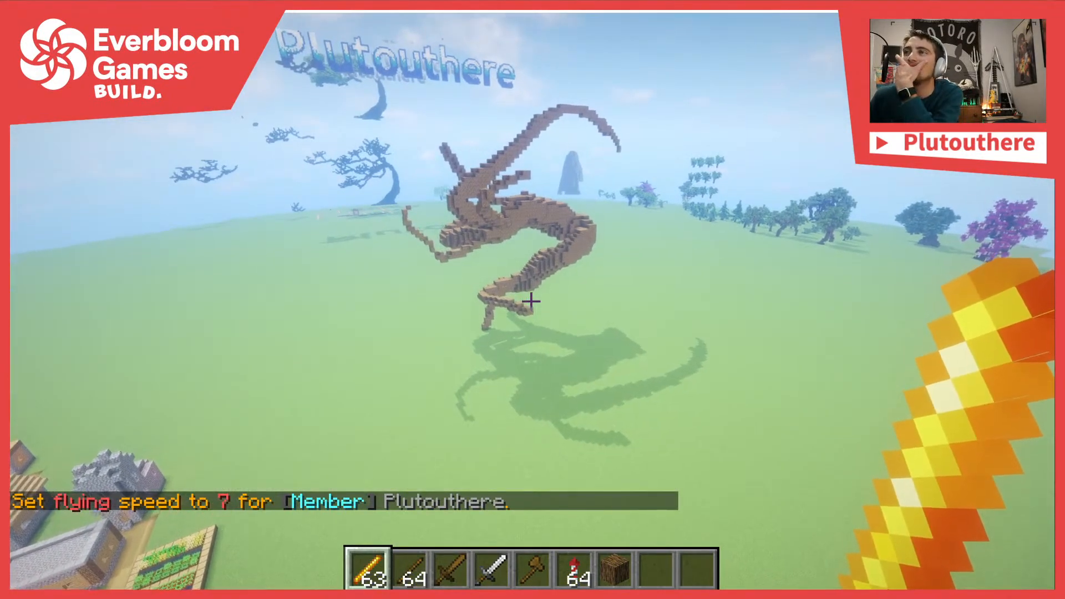
key("w")
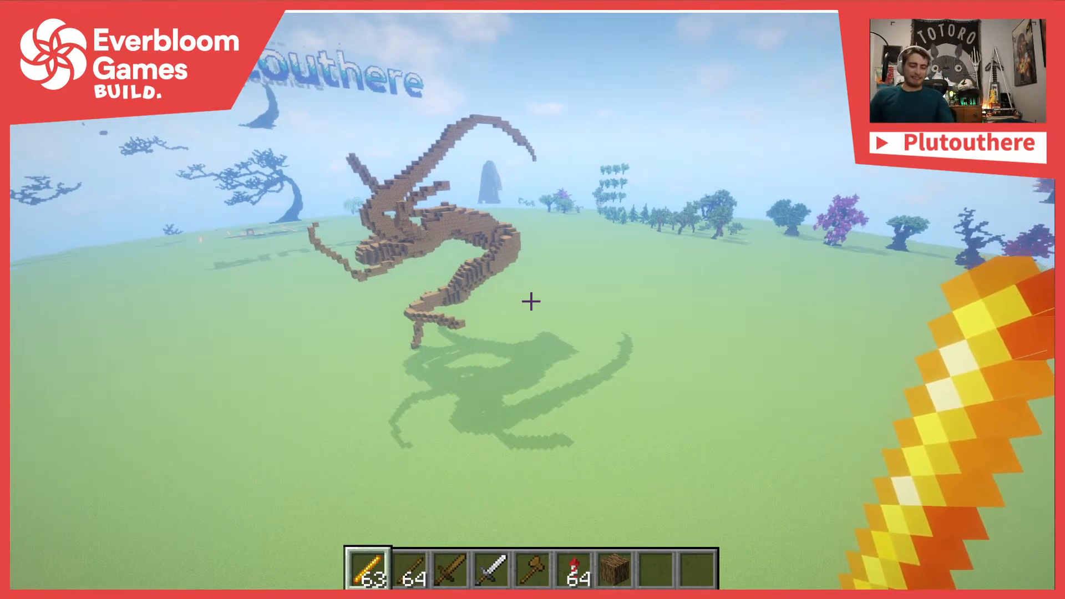
key("w")
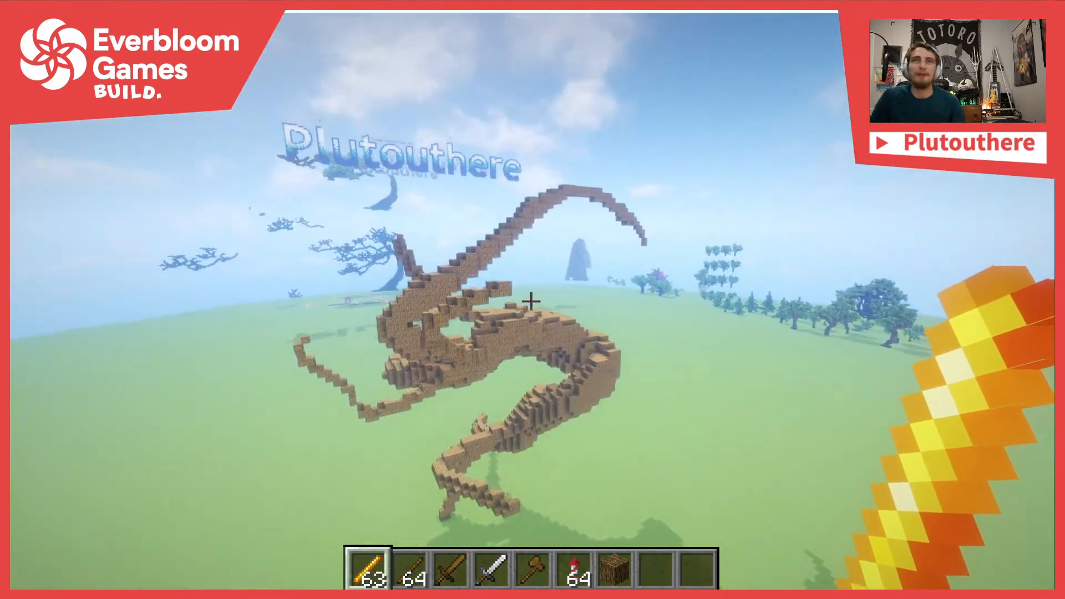
Return to the short side branch at flying speed 1 and extend its tip with hand-placed oak wood
key("2")
key("w")
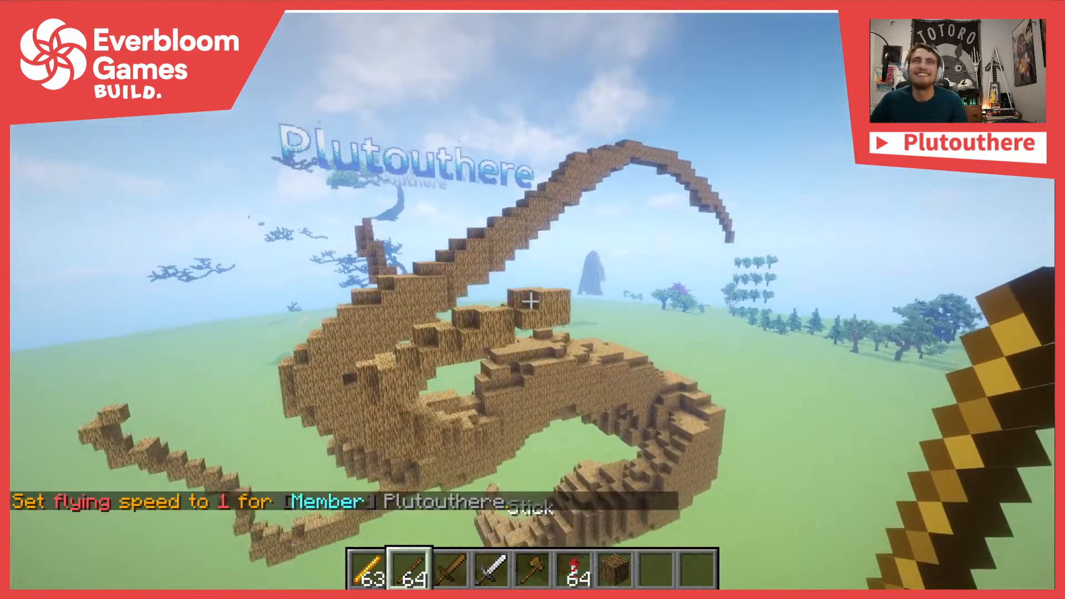
key("w")
key("7")
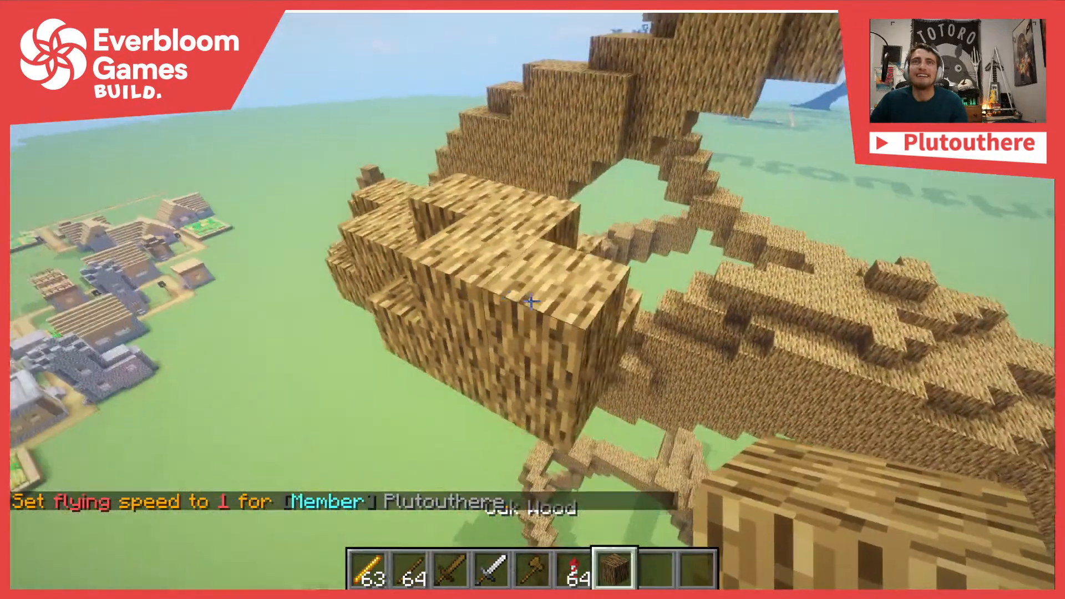
right_click(531, 301)
right_click(532, 301)
left_click(531, 301)
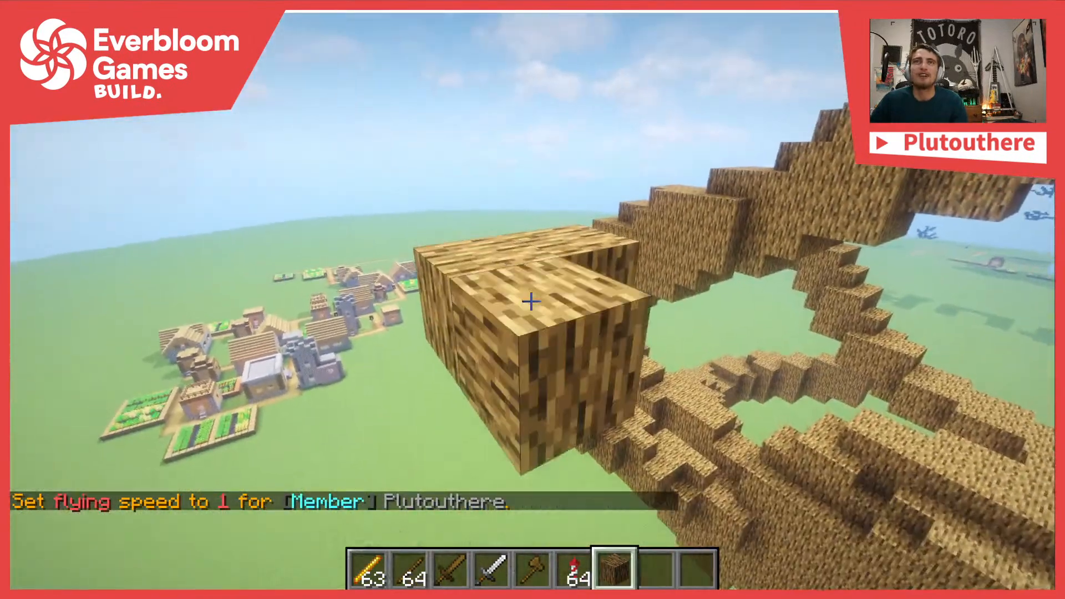
right_click(531, 302)
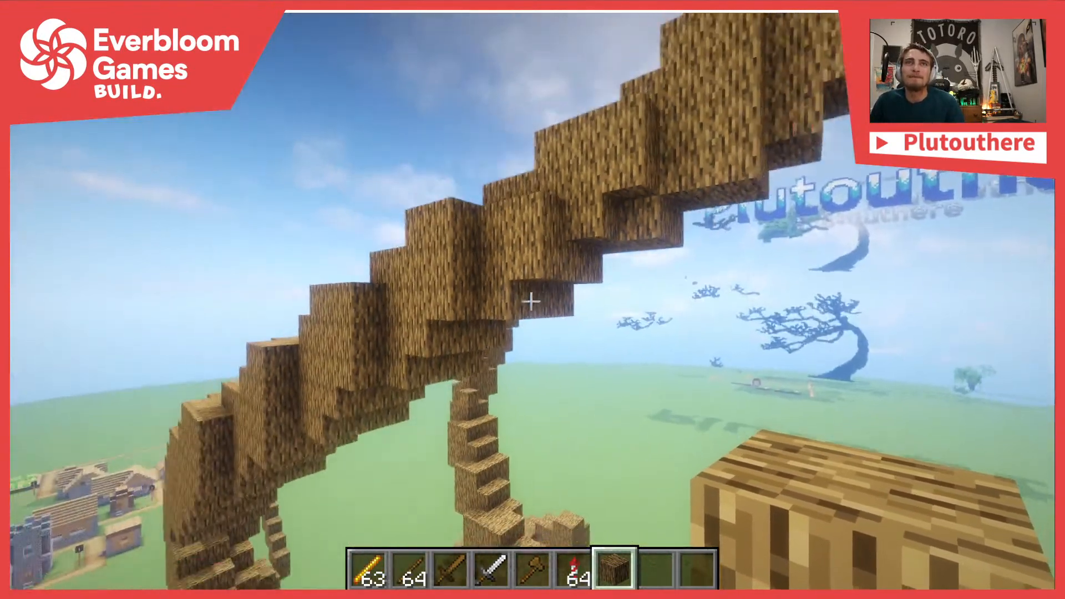
Check the tree from a distance at flying speed 7, return at speed 1, and remove protruding oak blocks beneath the trunk
key("1")
key("s")
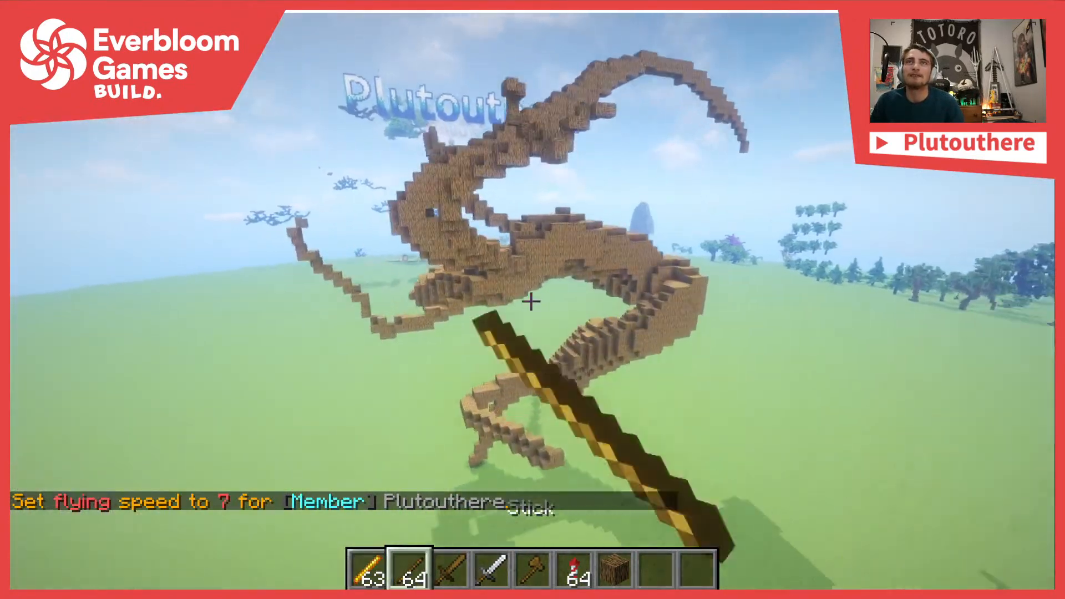
key("w")
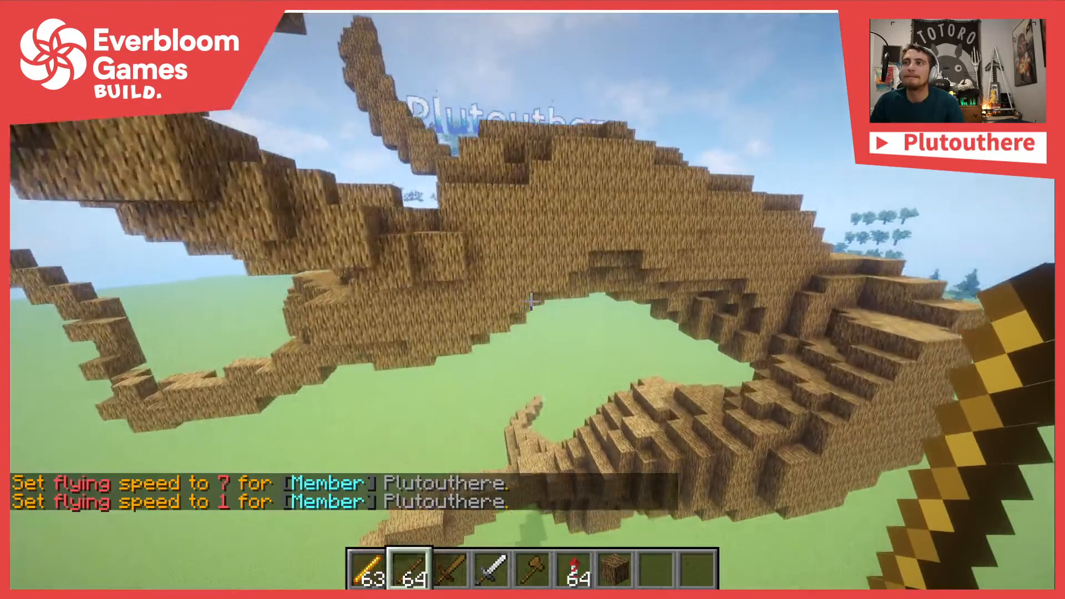
key("7")
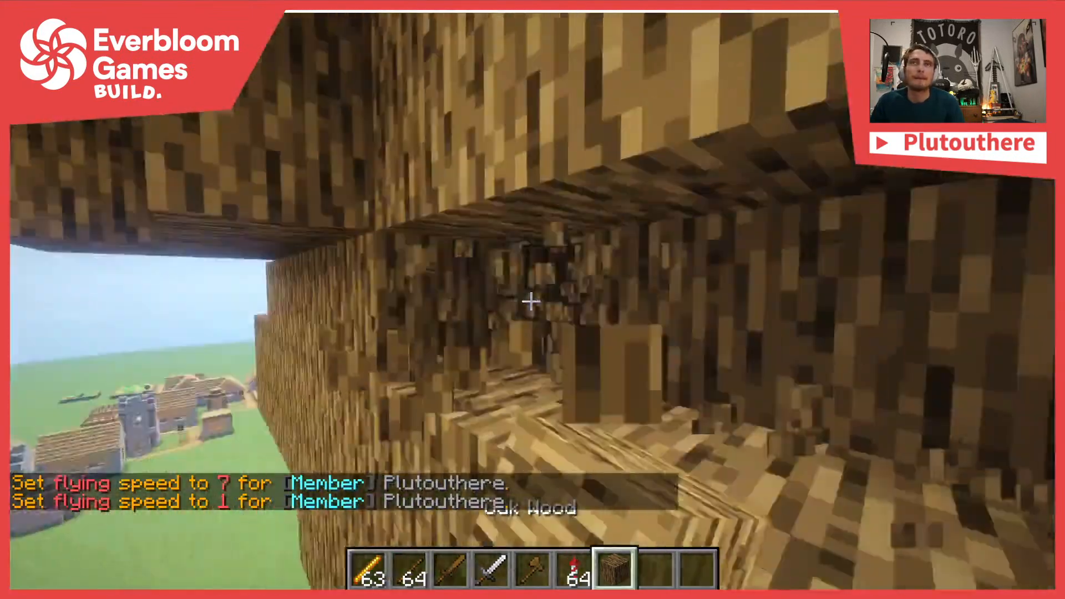
left_click(532, 302)
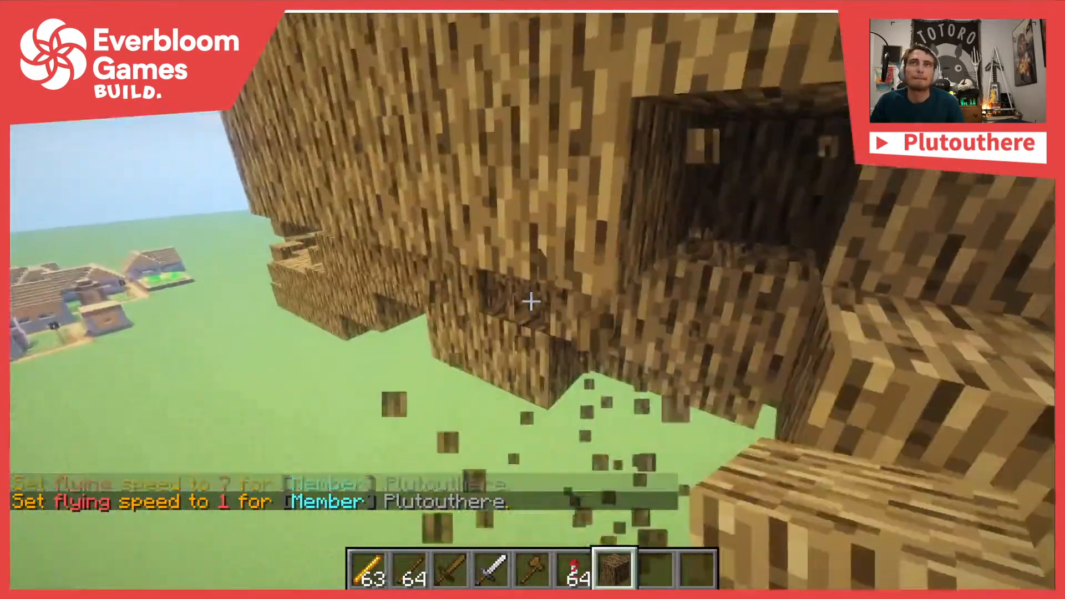
left_click(531, 301)
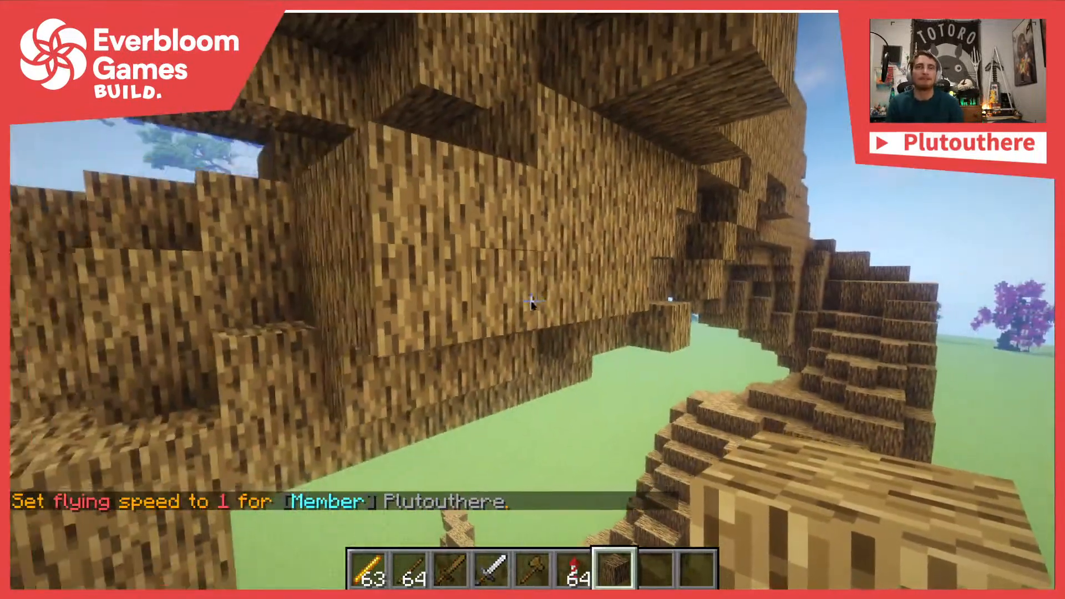
Set the brush preset to melt with /b eb melt and the brush size to 3
type("/b eb melt")
key("Return")
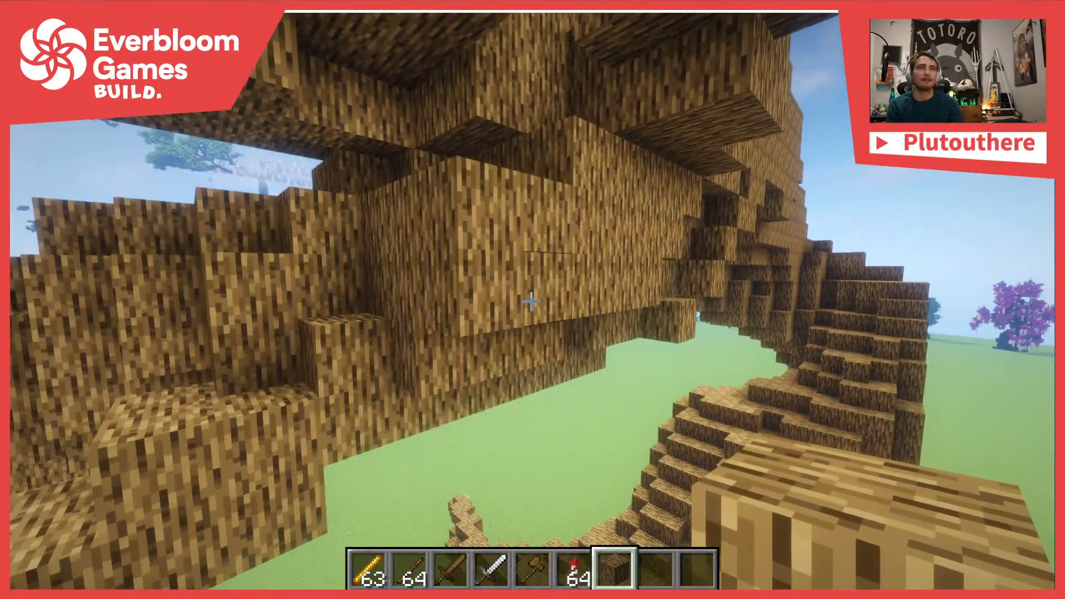
type("/b 35")
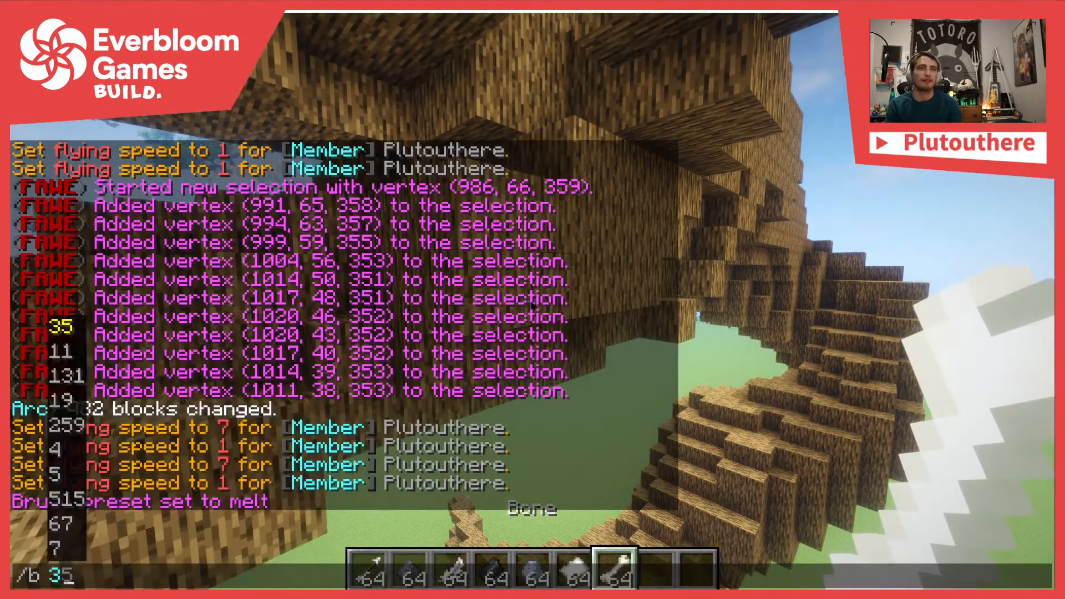
key("Return")
key("1")
key("2")
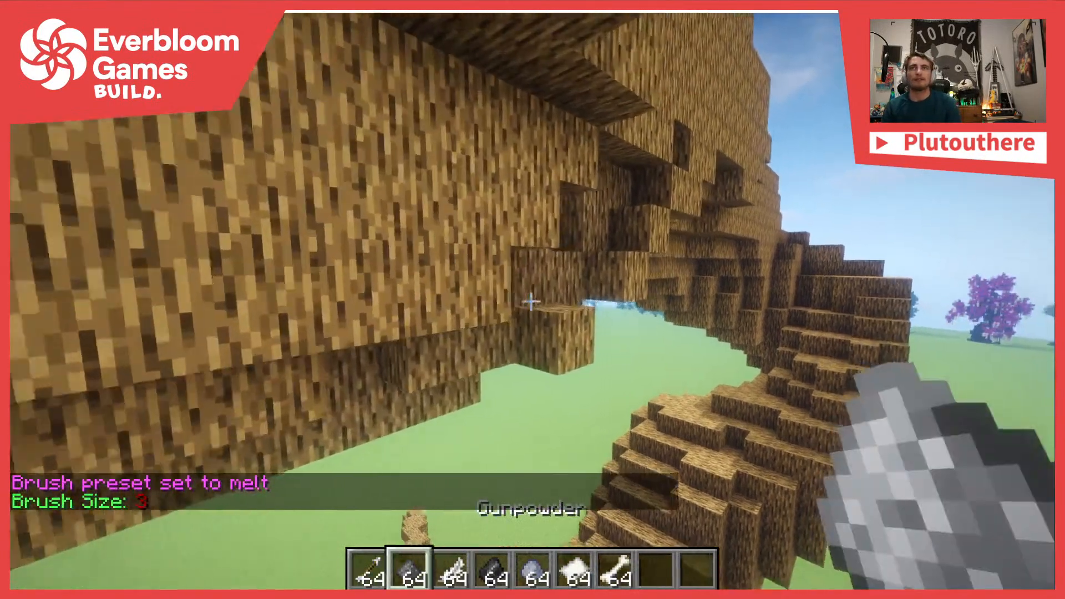
Smooth the trunk and branches with the melt brush, undoing an unwanted stroke with /u
key("1")
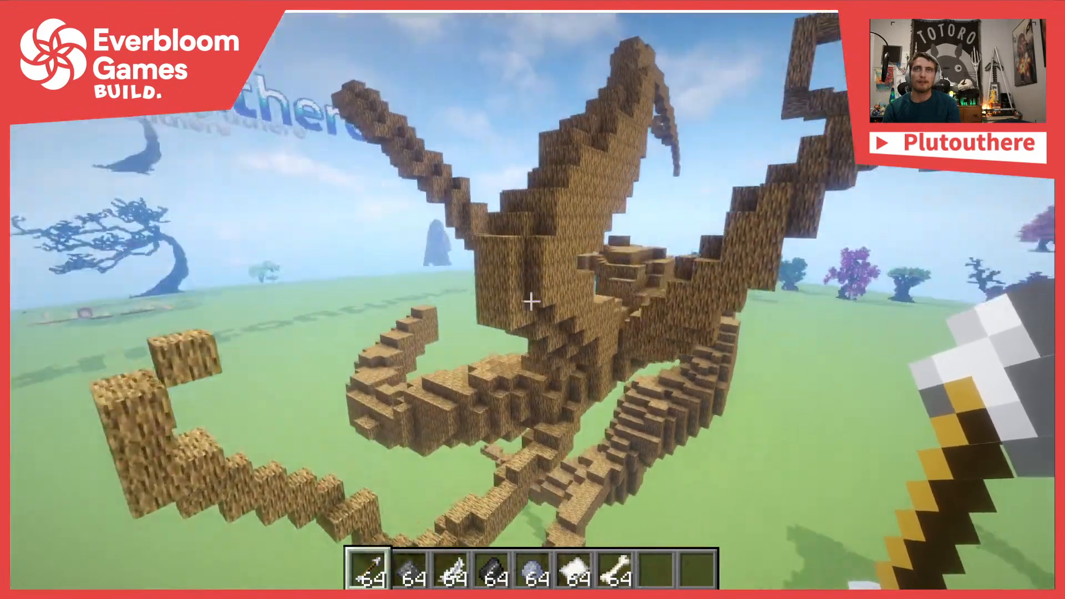
scroll(531, 301, "down", 7)
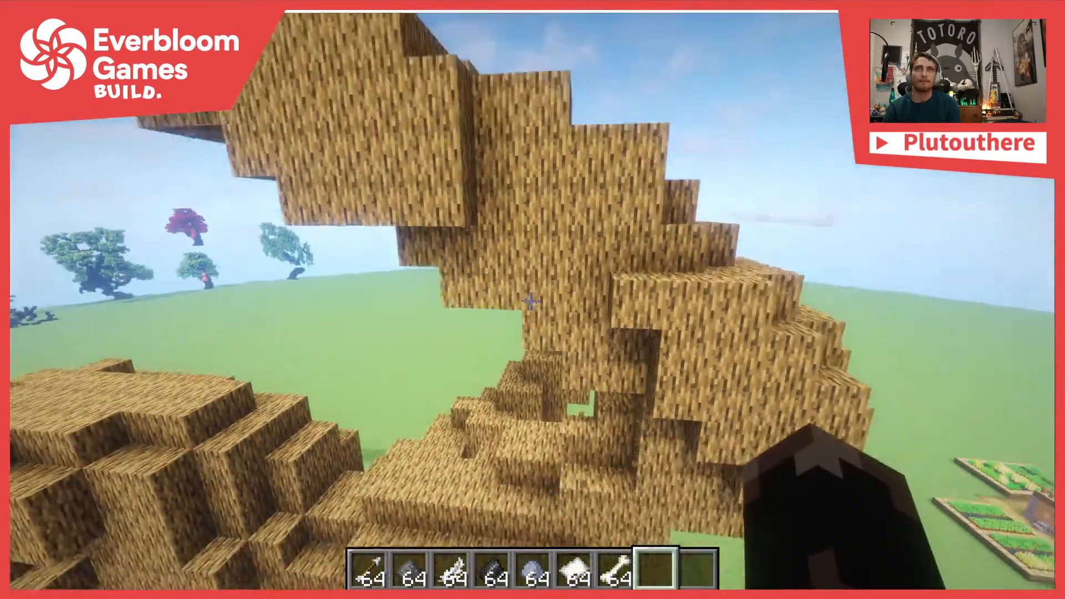
scroll(532, 302, "down", 2)
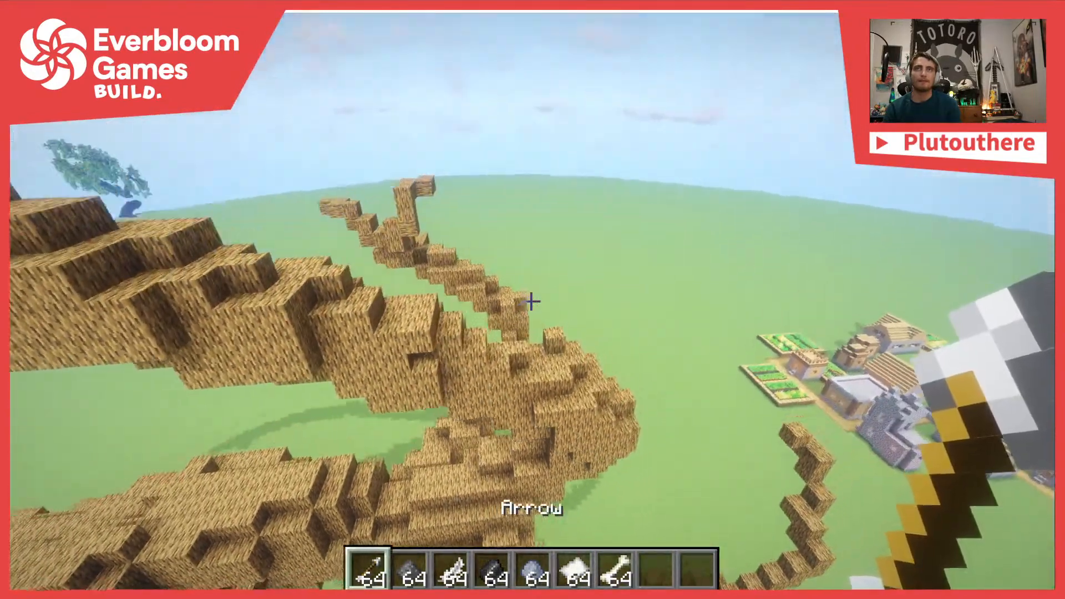
key("slash")
type("u")
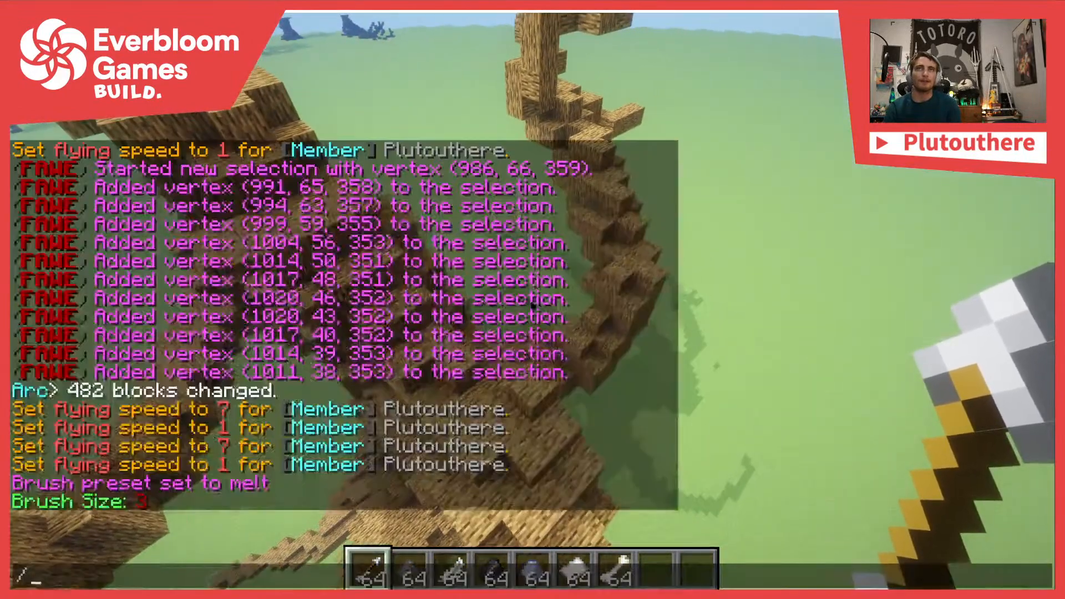
key("Return")
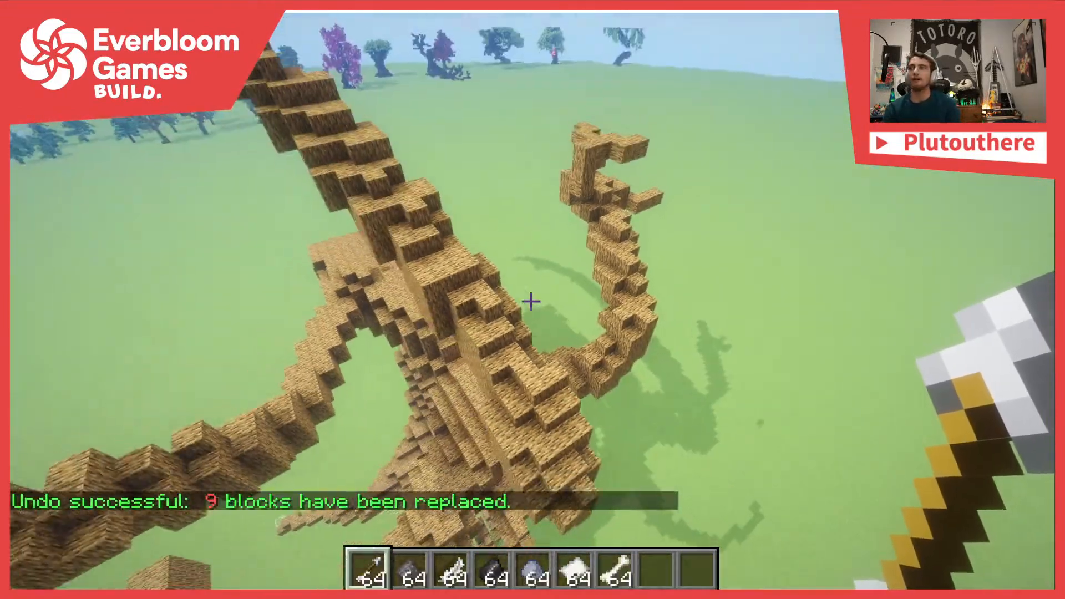
left_click(531, 301)
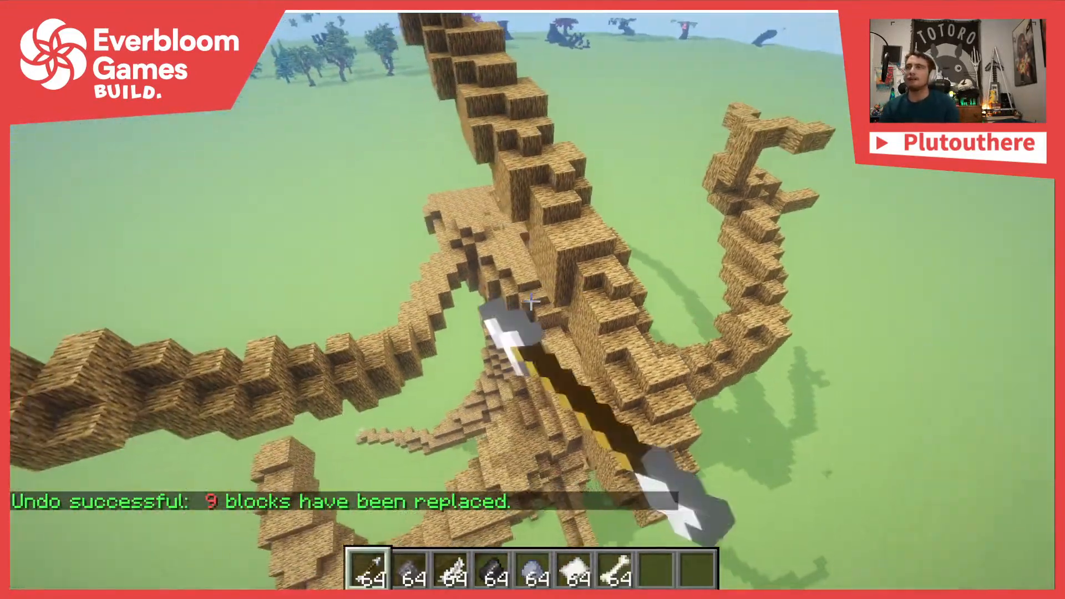
Check the tree's overall shape from several sides at flying speed 7
key("x+1")
key("w")
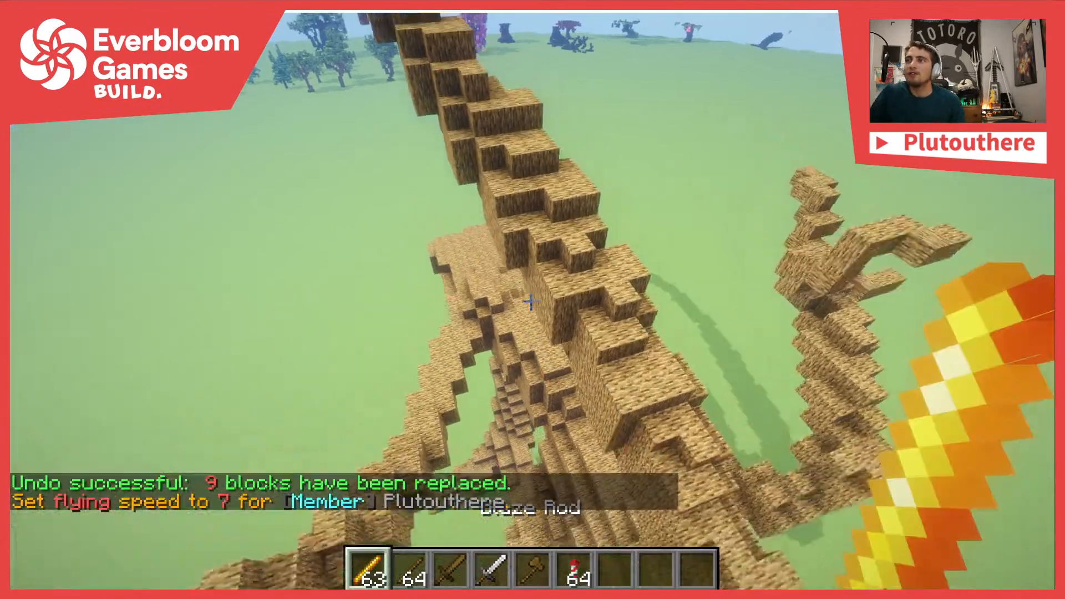
key("s")
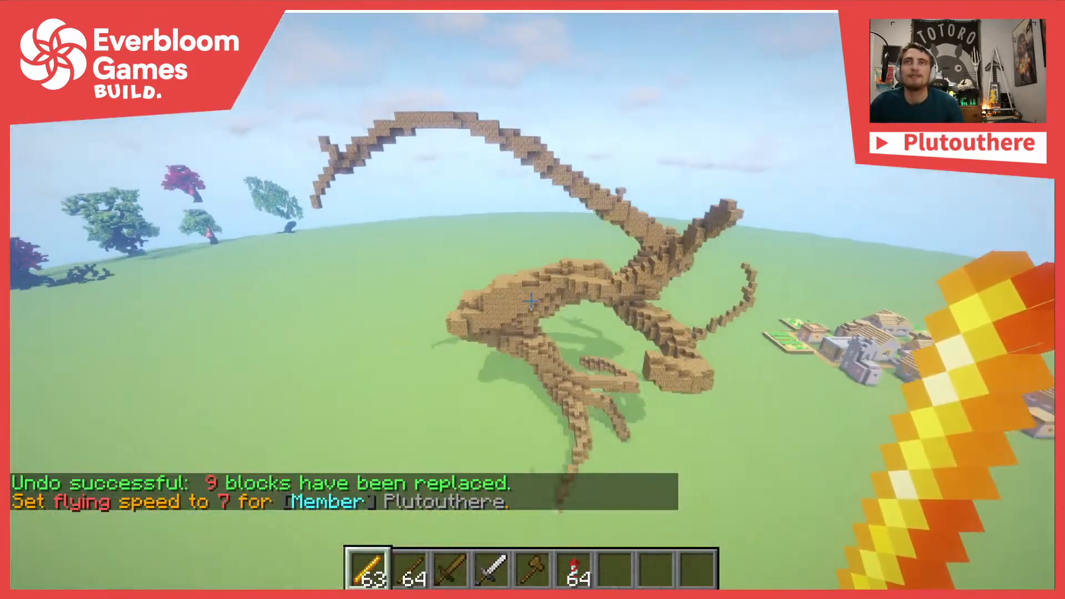
key("w")
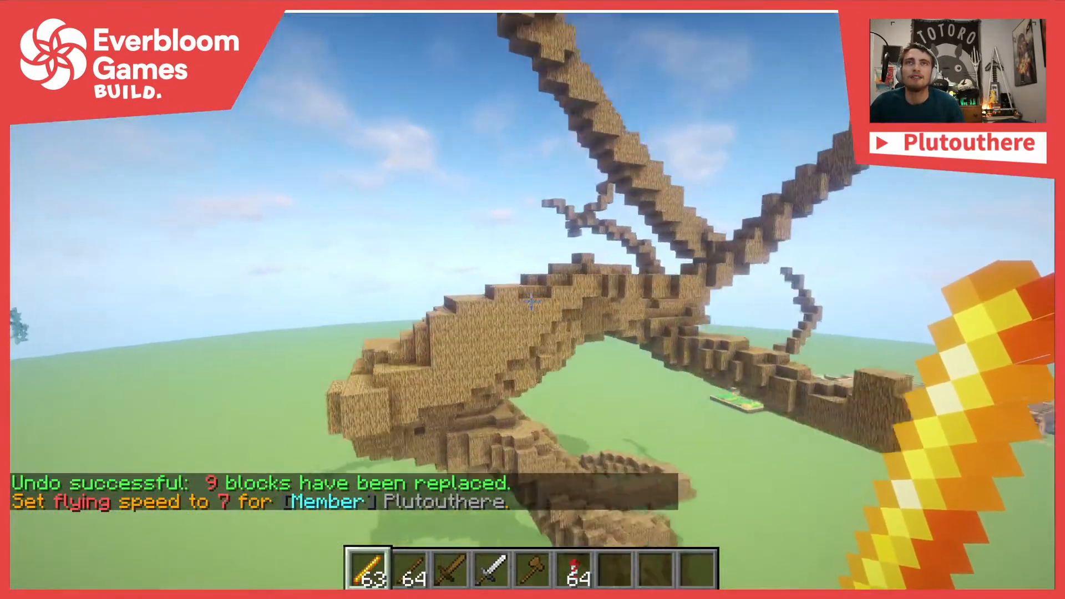
key("w")
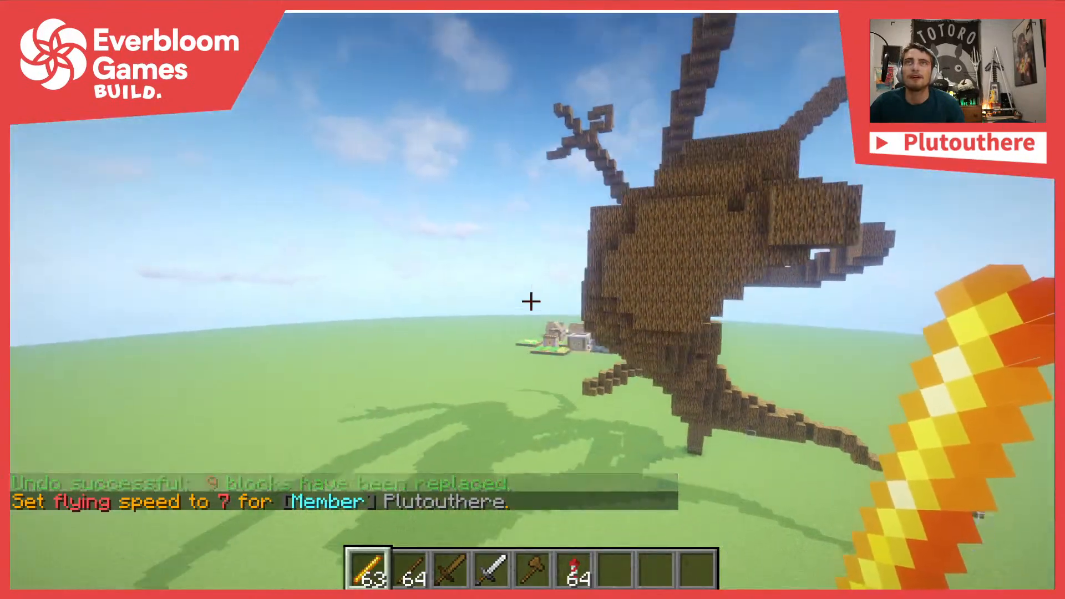
key("s")
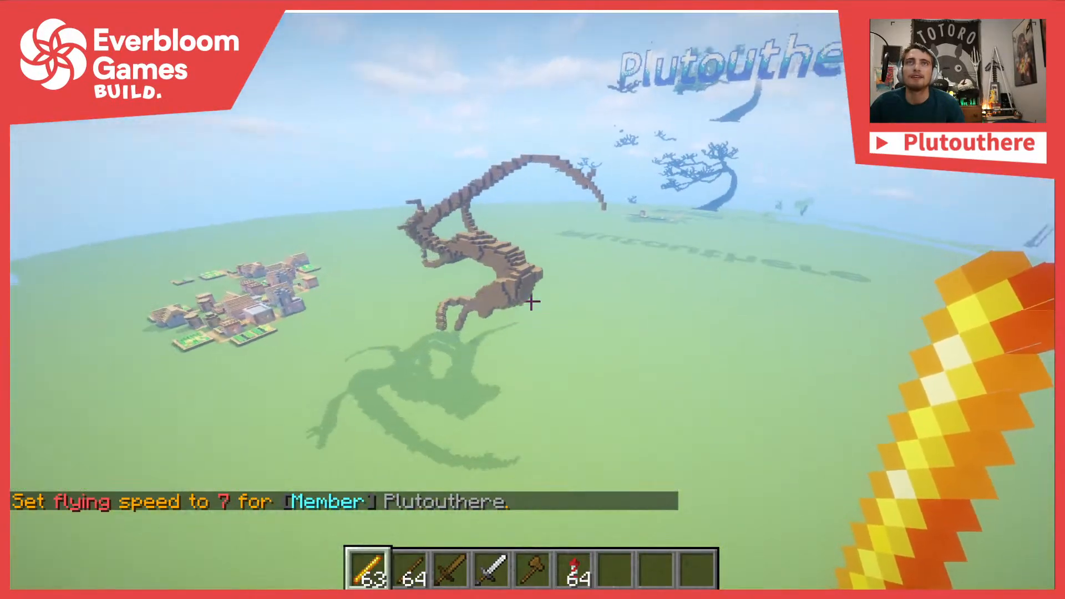
Return to the trunk at flying speed 1 and reshape its blunt end by placing oak wood and removing protruding blocks
key("w")
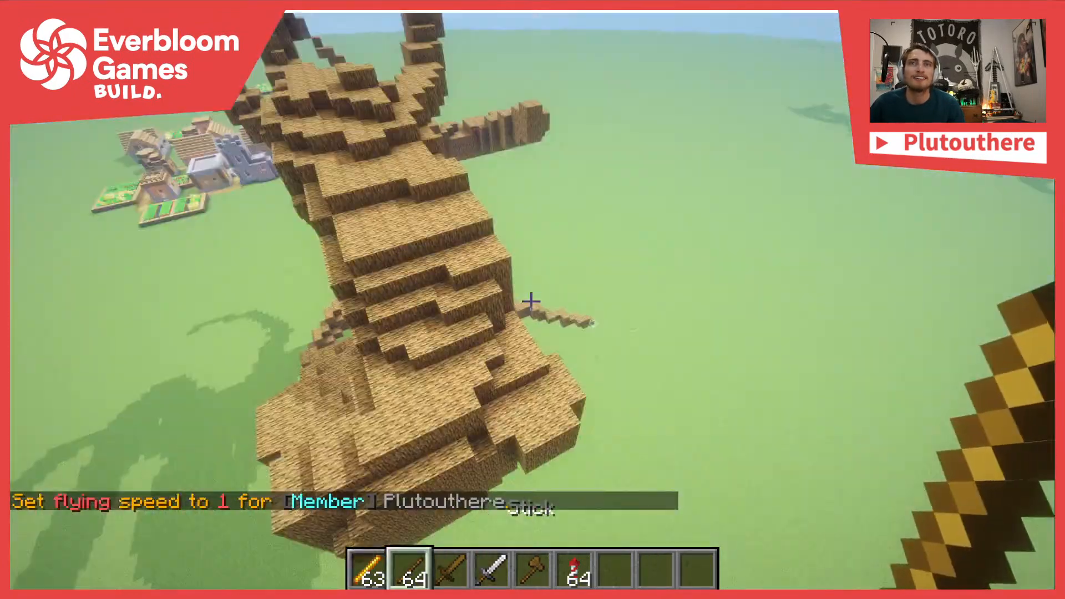
key("w")
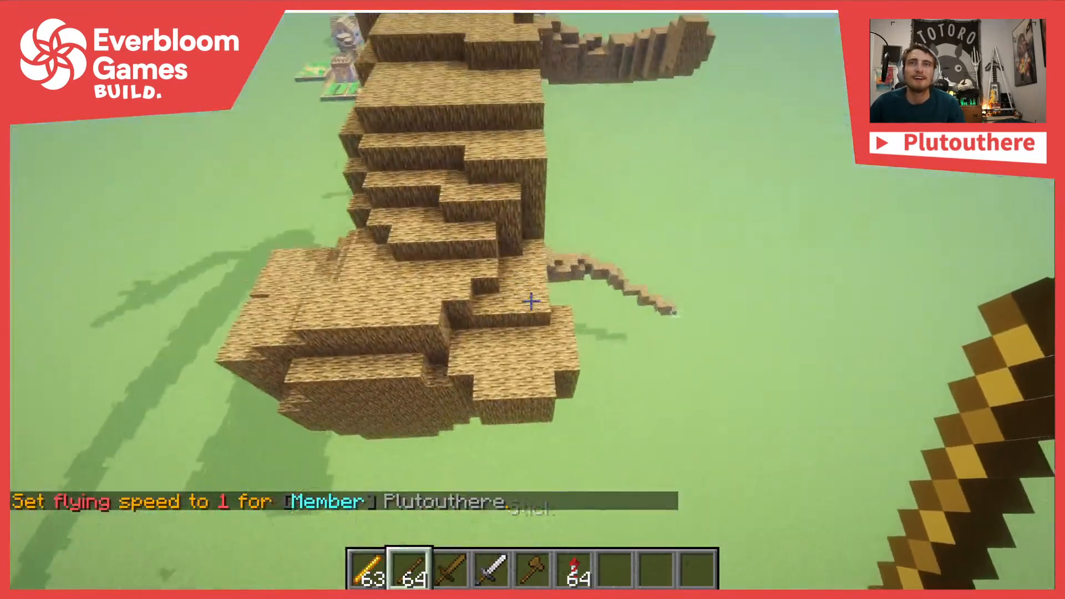
key("7")
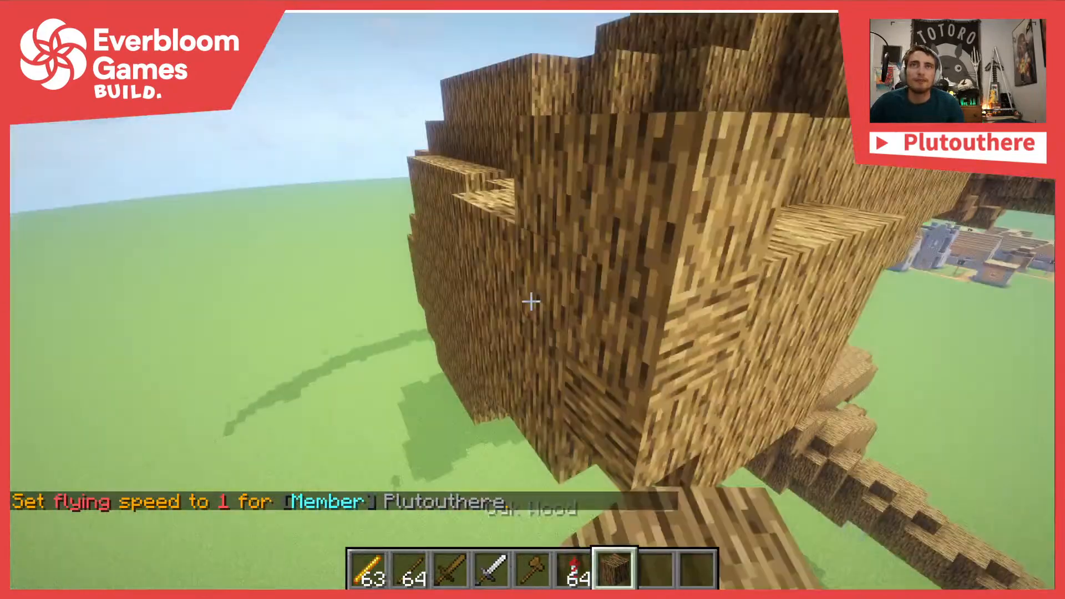
right_click(531, 301)
right_click(532, 301)
right_click(531, 302)
left_click(531, 302)
left_click(531, 302)
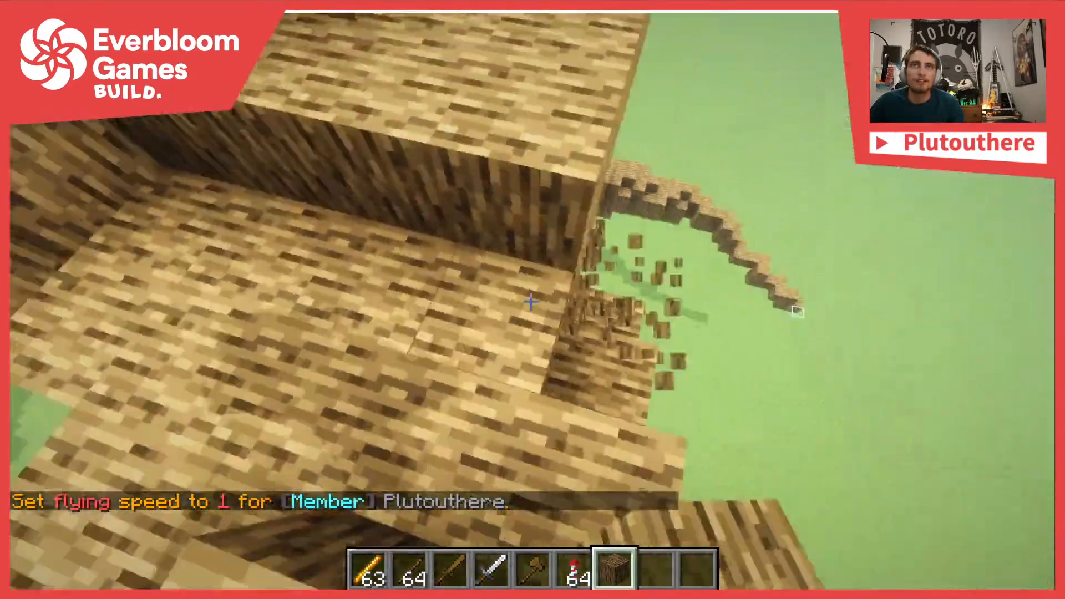
left_click(531, 301)
left_click(531, 302)
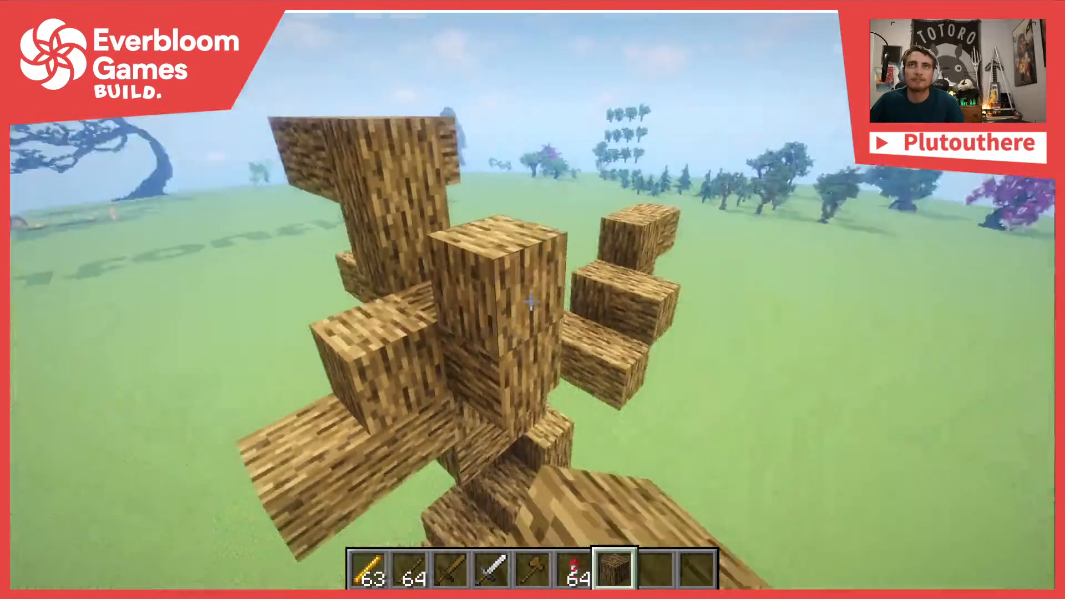
Smooth the trunk and branches with the arrow and gunpowder melt brushes, checking the shape from a distance
key("1")
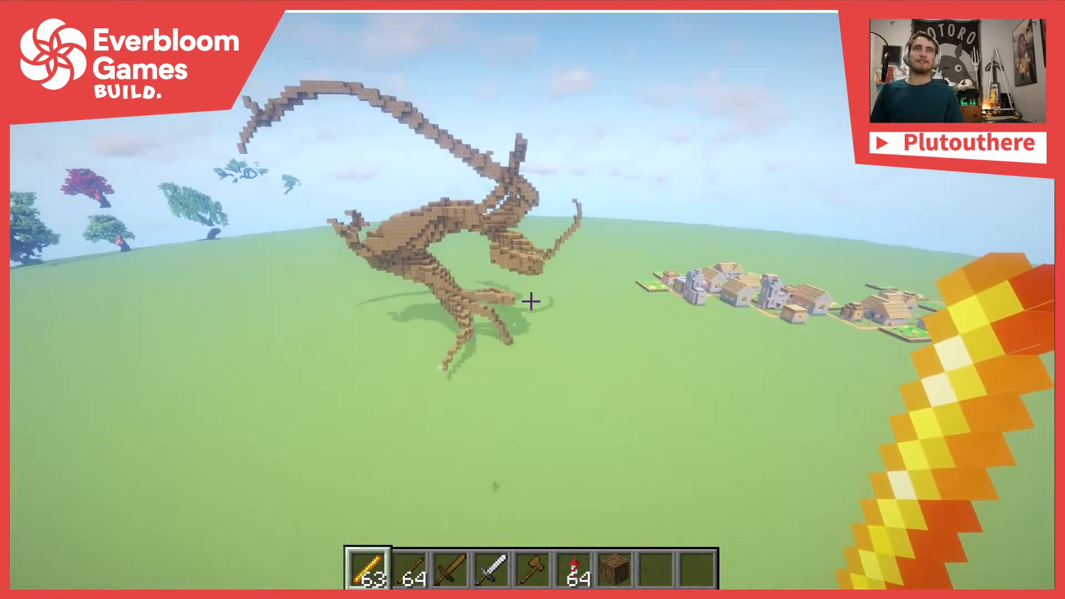
key("3")
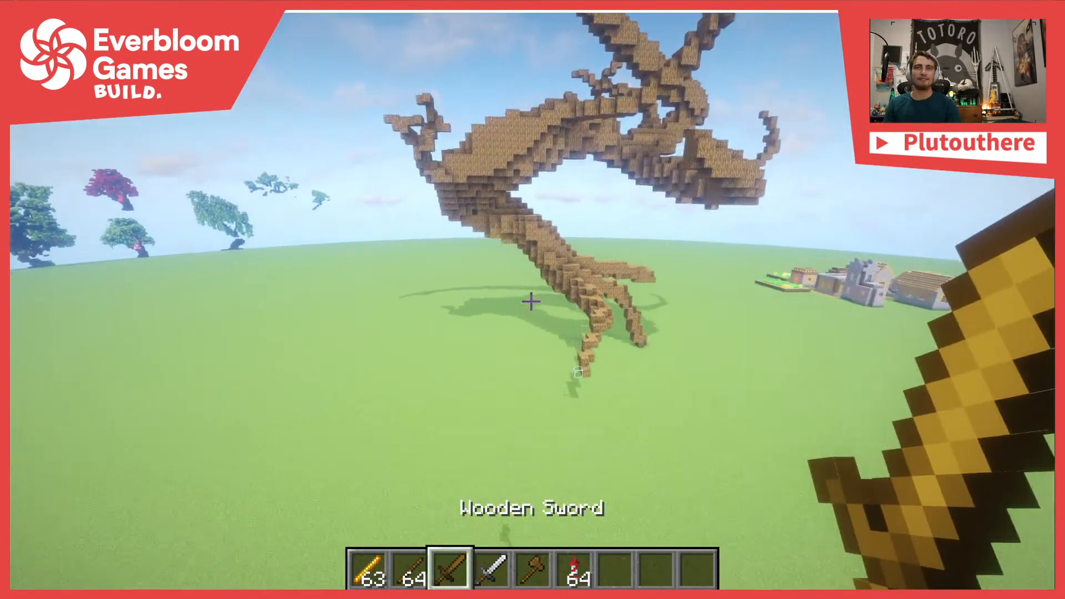
key("x+1")
key("4")
key("2")
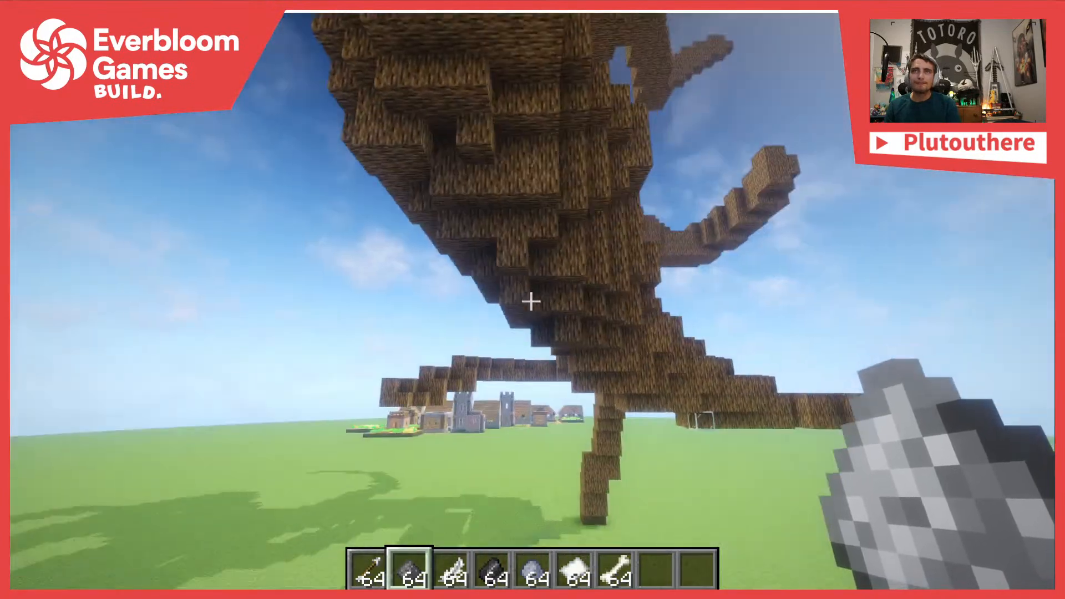
right_click(531, 302)
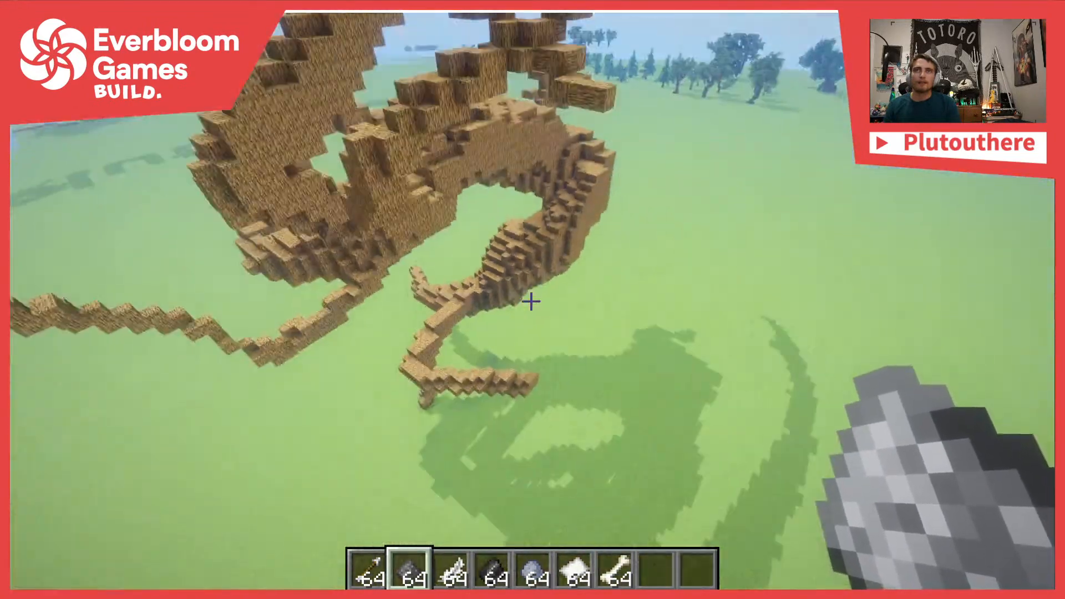
scroll(530, 301, "up", 1)
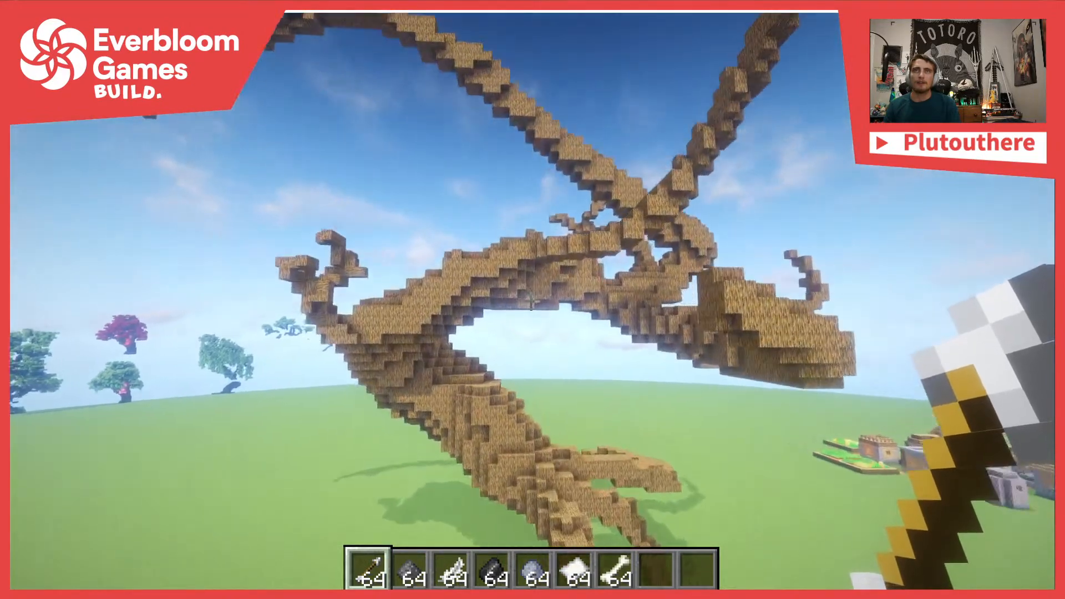
right_click(531, 303)
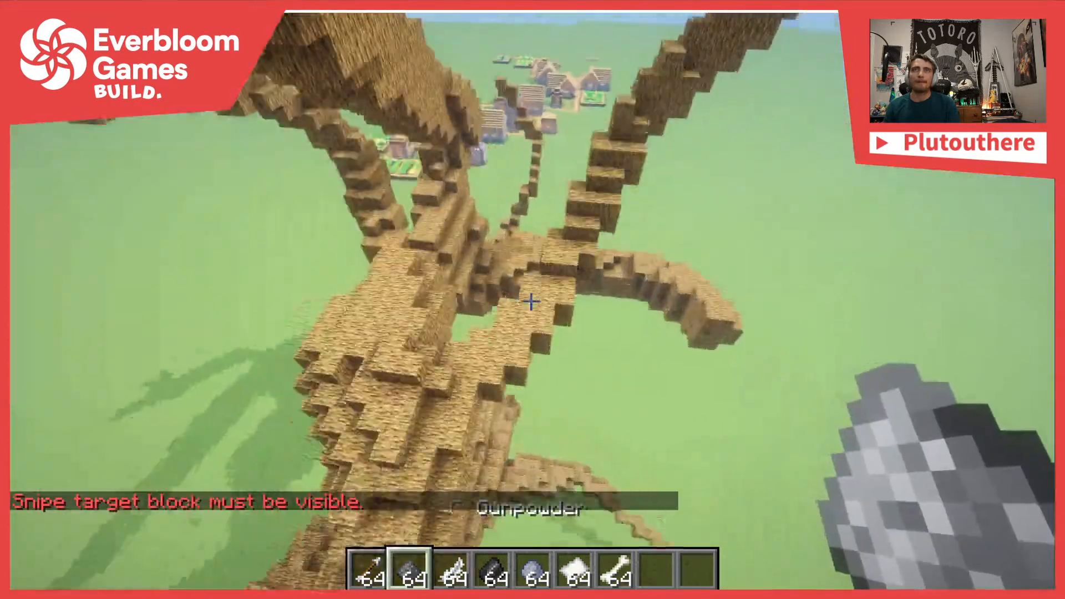
key("1")
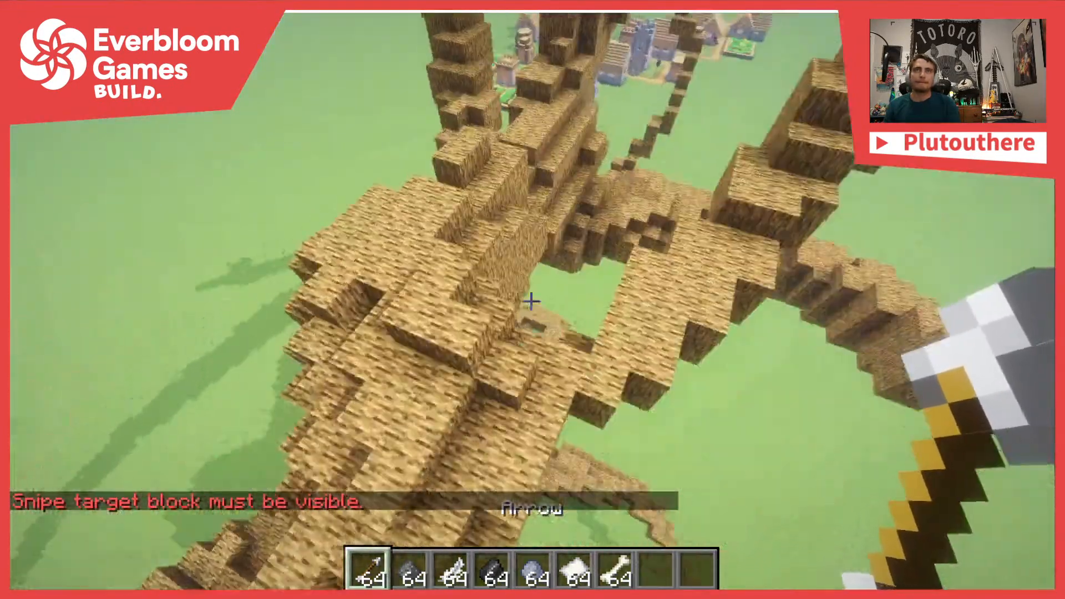
Pick oak wood at flying speed 1 and remove protruding blocks from the ledges of the thick branch
key("8")
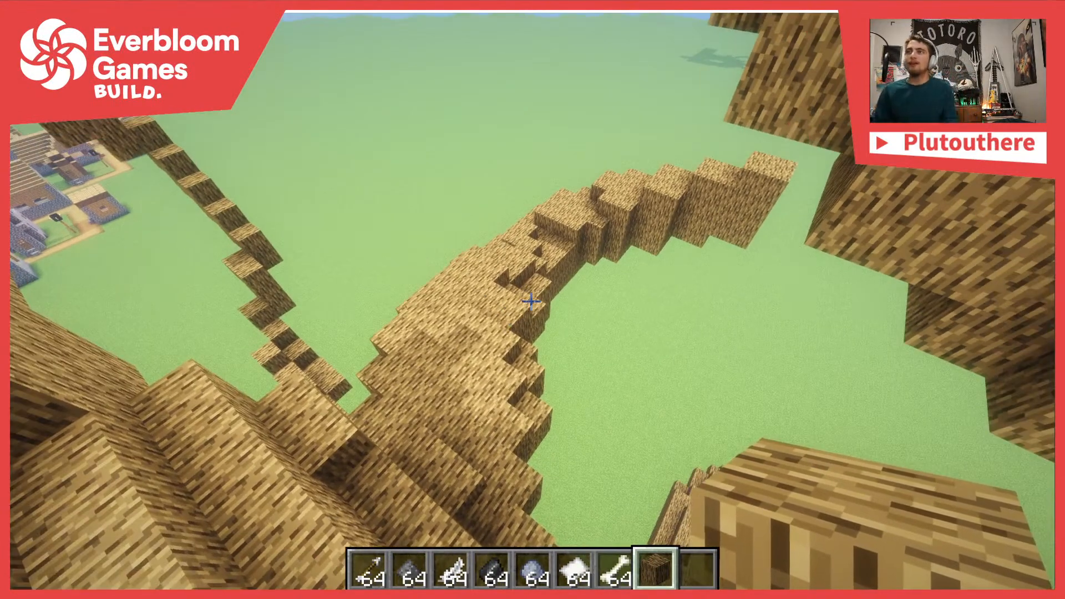
key("e")
key("e")
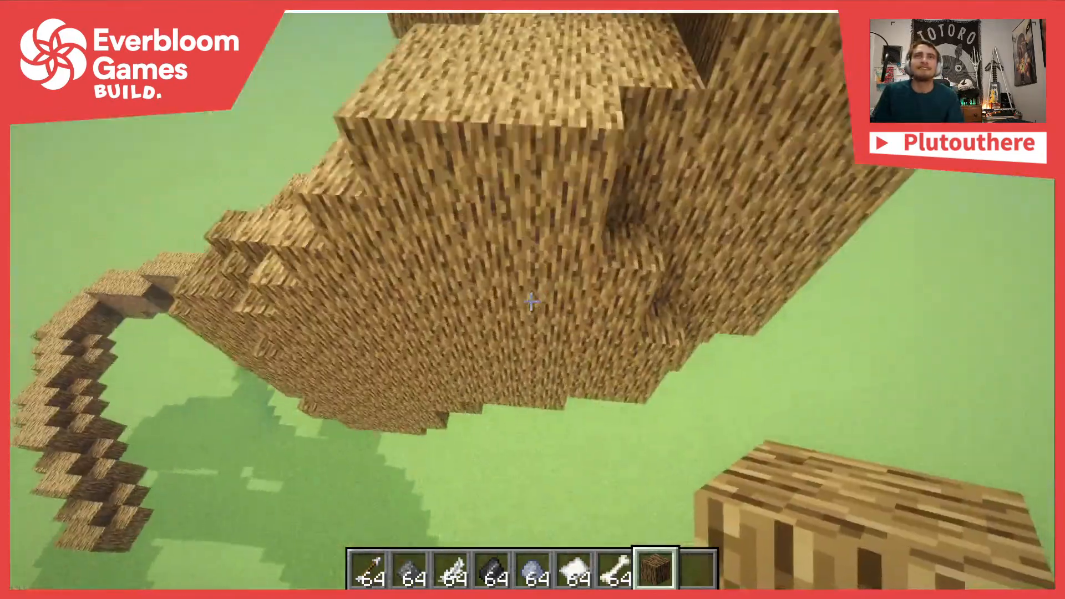
key("2")
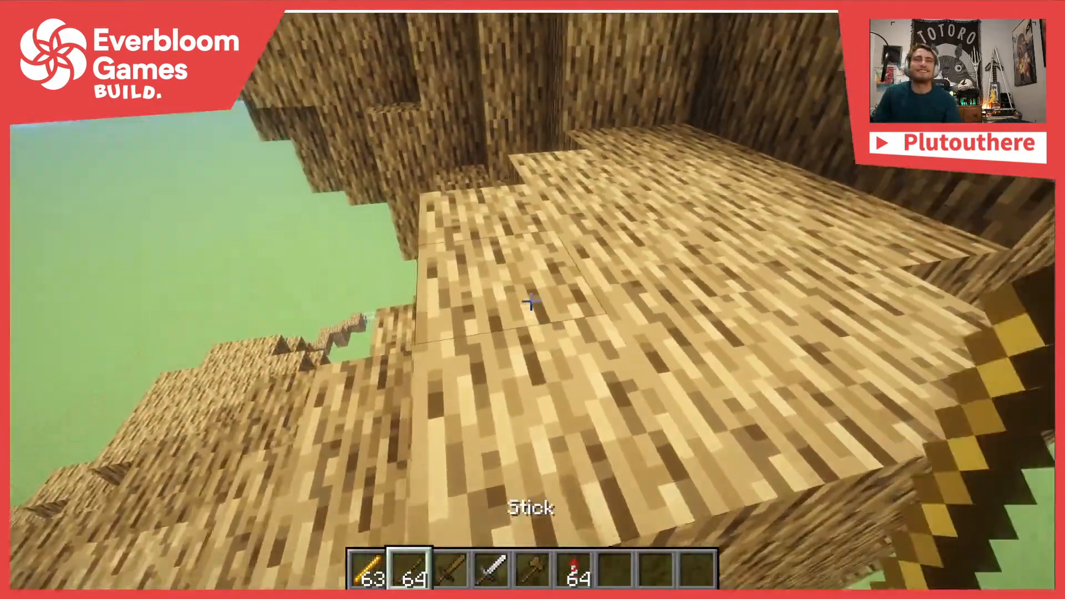
middle_click(532, 302)
left_click(532, 302)
left_click(531, 301)
left_click(531, 301)
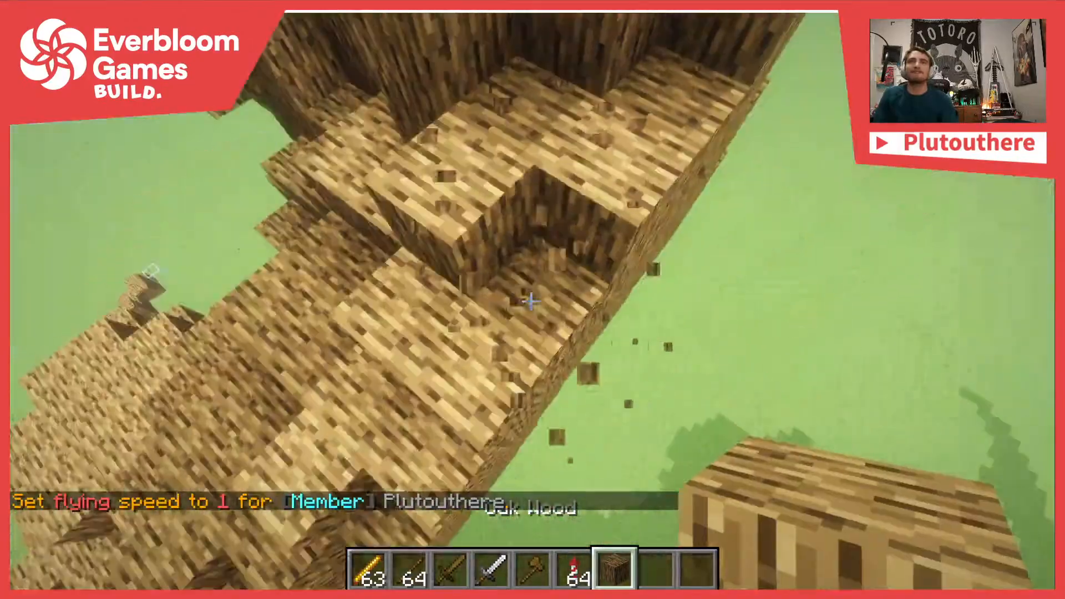
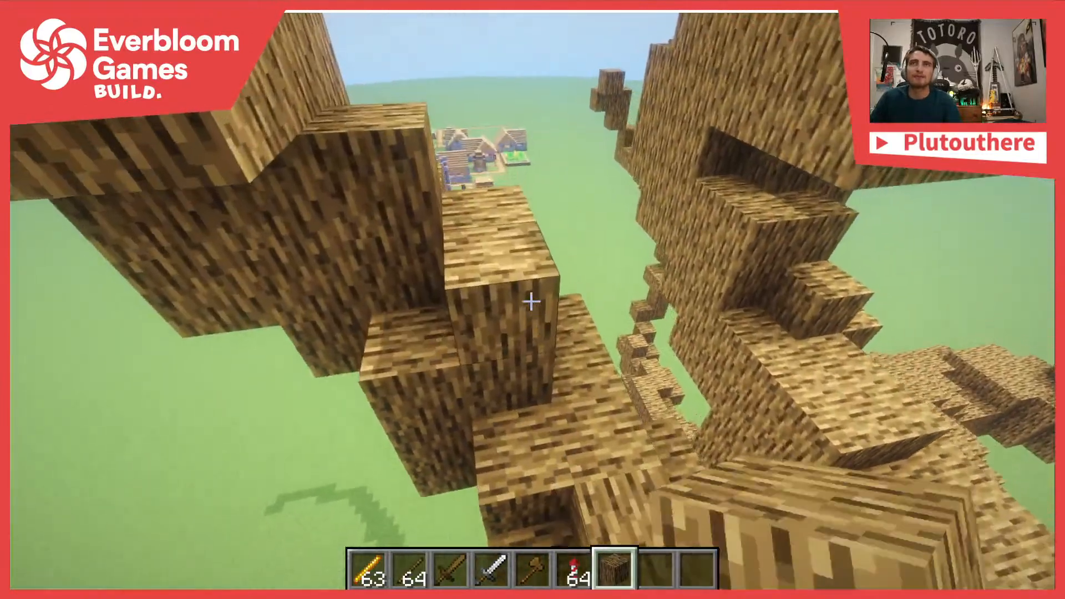
Fill out the stepped side of the neighbouring branch with hand-placed oak wood
key("w")
right_click(531, 302)
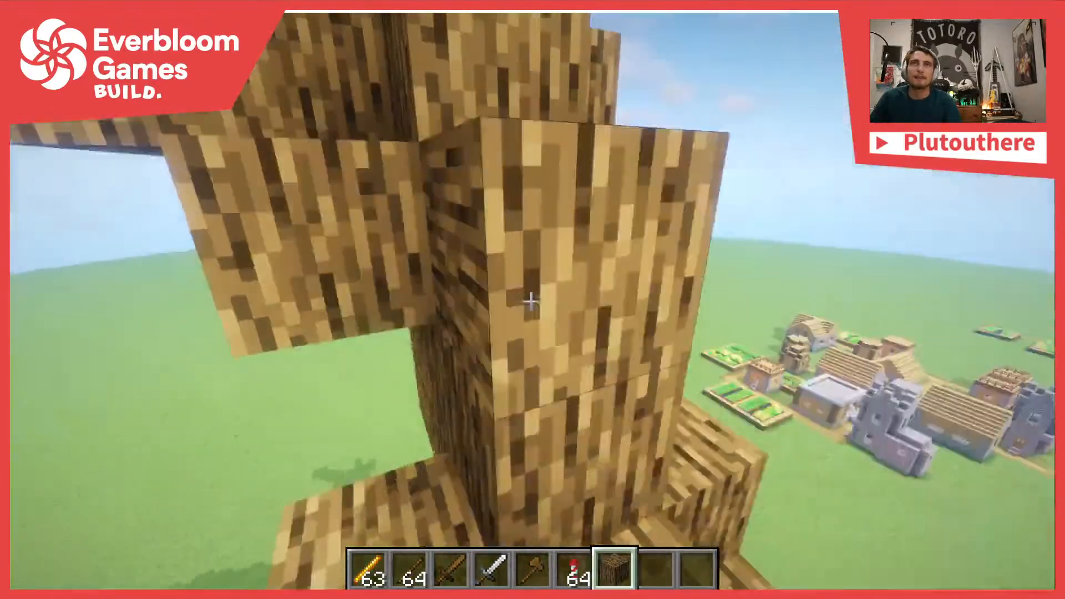
key("w")
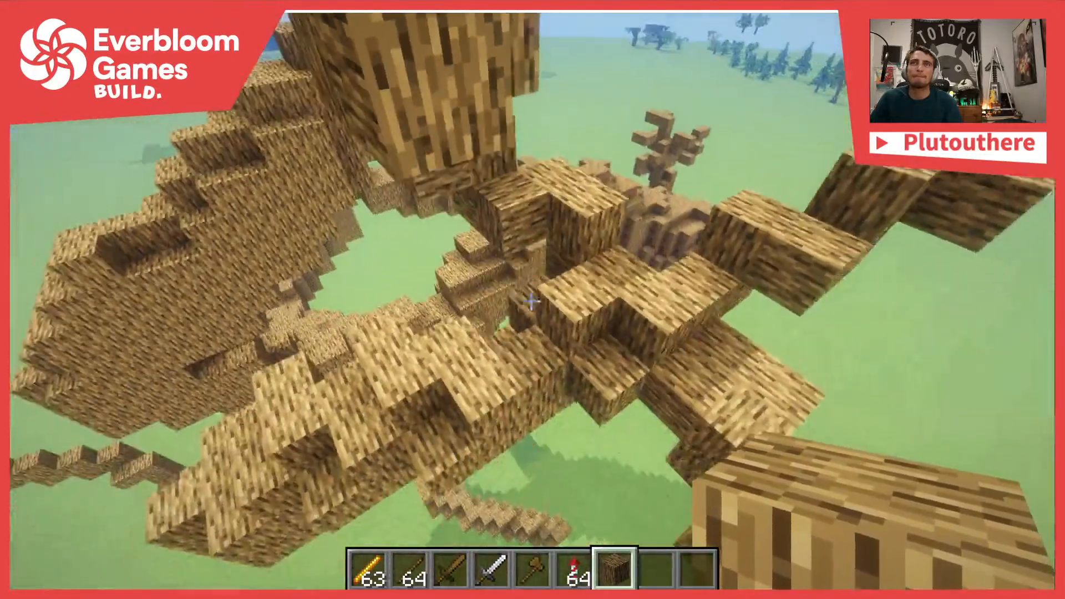
View the whole tree at flying speed 7 and approach the underside of the trunk
key("1")
left_click(531, 302)
key("space")
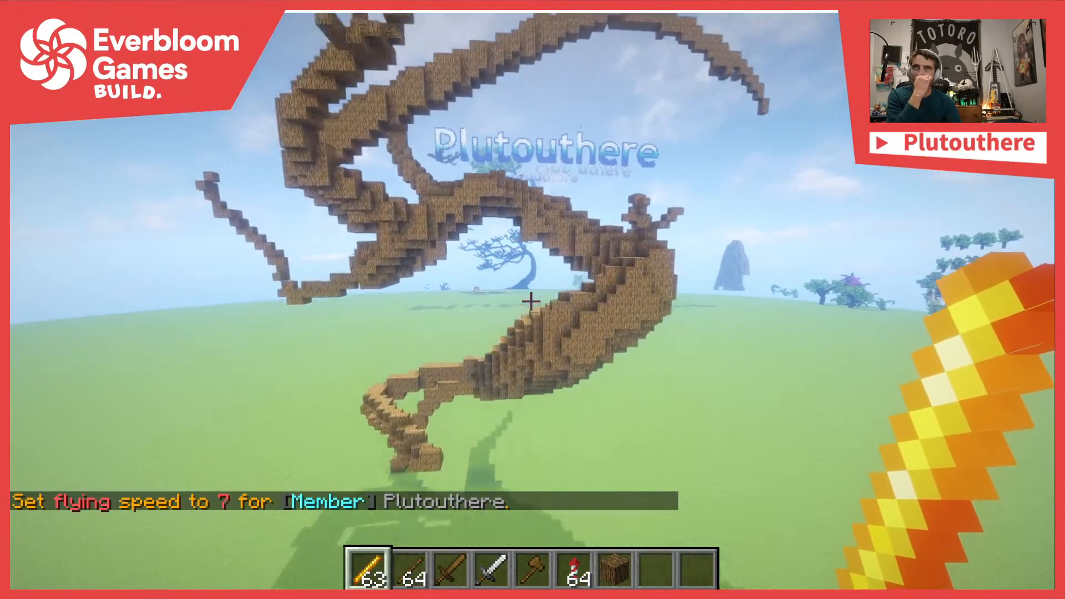
key("w")
scroll(532, 302, "down", 4)
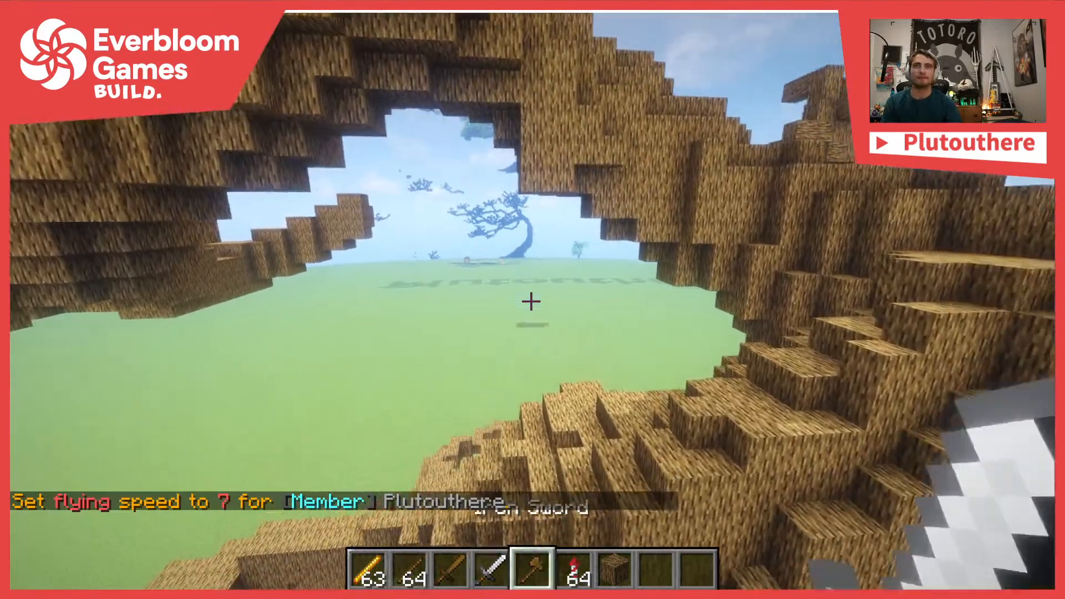
At flying speed 1, select a curved root path from (998, 21, 350) on the trunk down to (987, 7, 355)
scroll(531, 301, "up", 4)
left_click(531, 301)
scroll(531, 302, "down", 4)
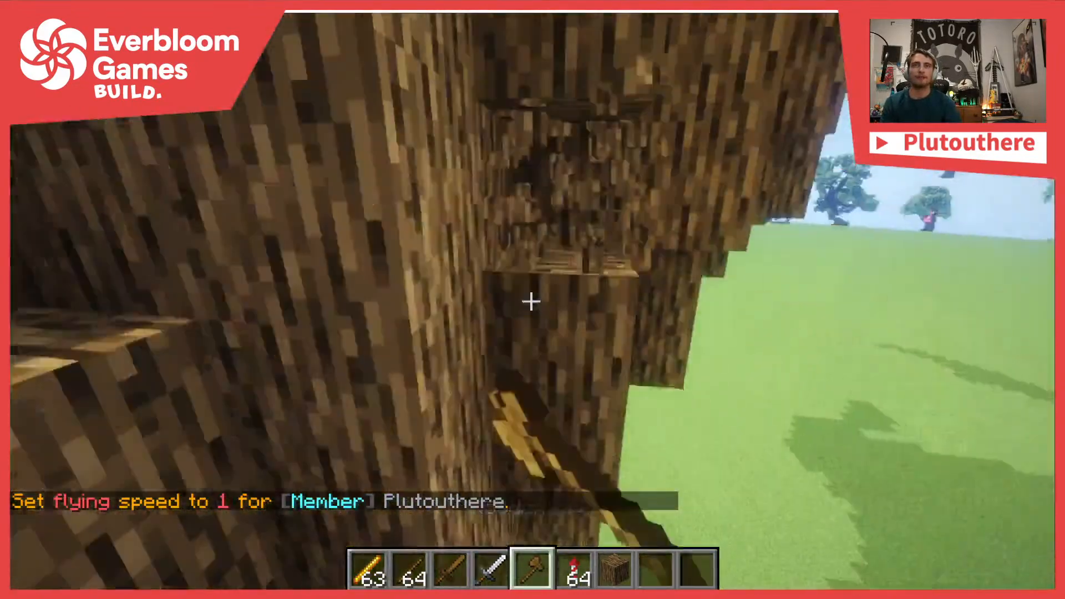
left_click(531, 302)
scroll(531, 302, "up", 2)
right_click(532, 302)
right_click(531, 301)
right_click(531, 302)
right_click(531, 302)
right_click(531, 302)
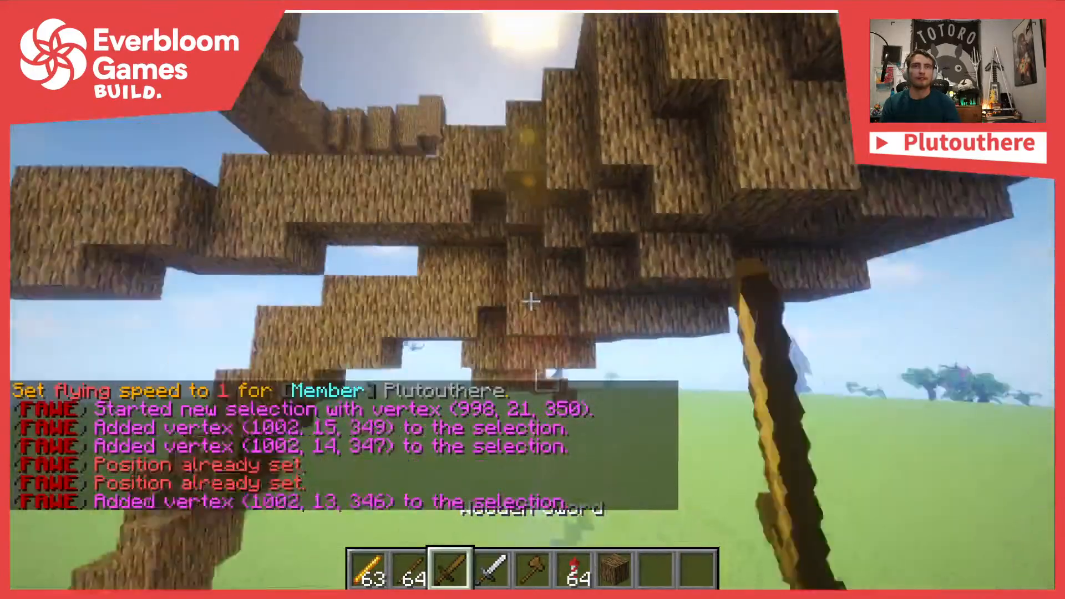
right_click(531, 302)
right_click(531, 301)
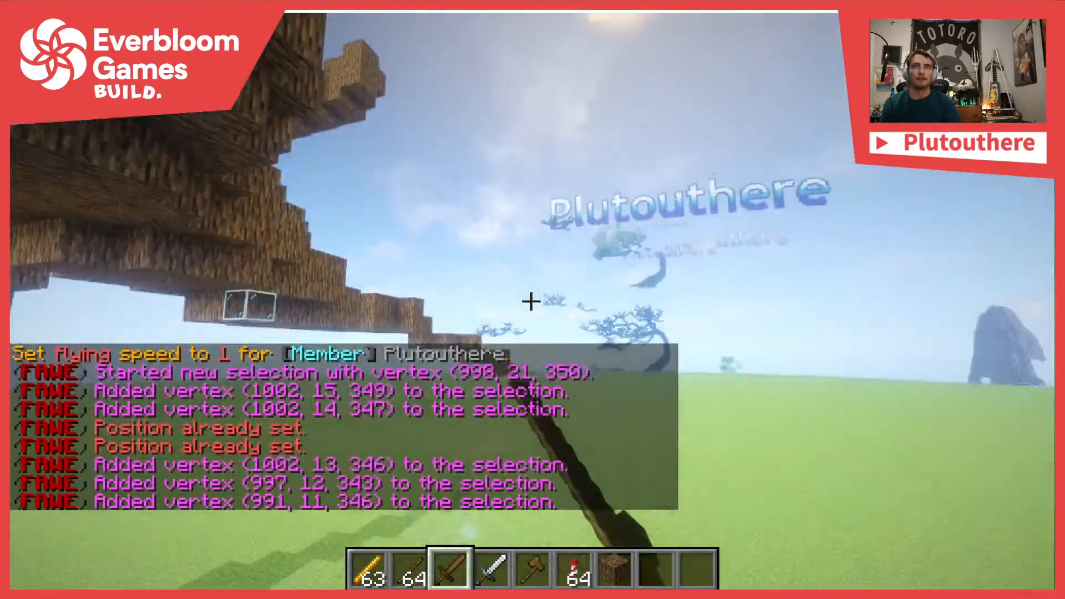
right_click(531, 302)
right_click(531, 302)
Generate a tapered oak root along the selected path with //spike oak_wood 3 2
key("slash")
type("ul")
key("BackSpace")
key("BackSpace")
type("b eb melt")
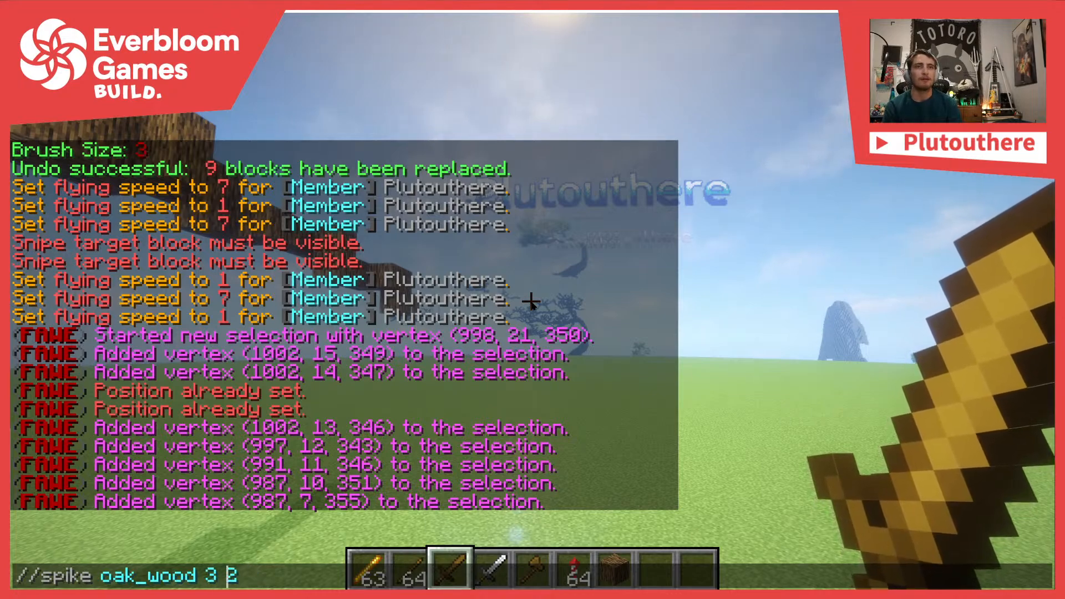
key("Return")
Select a second curved root path from (991, 18, 353) on the trunk down to (1000, 6, 354)
key("w")
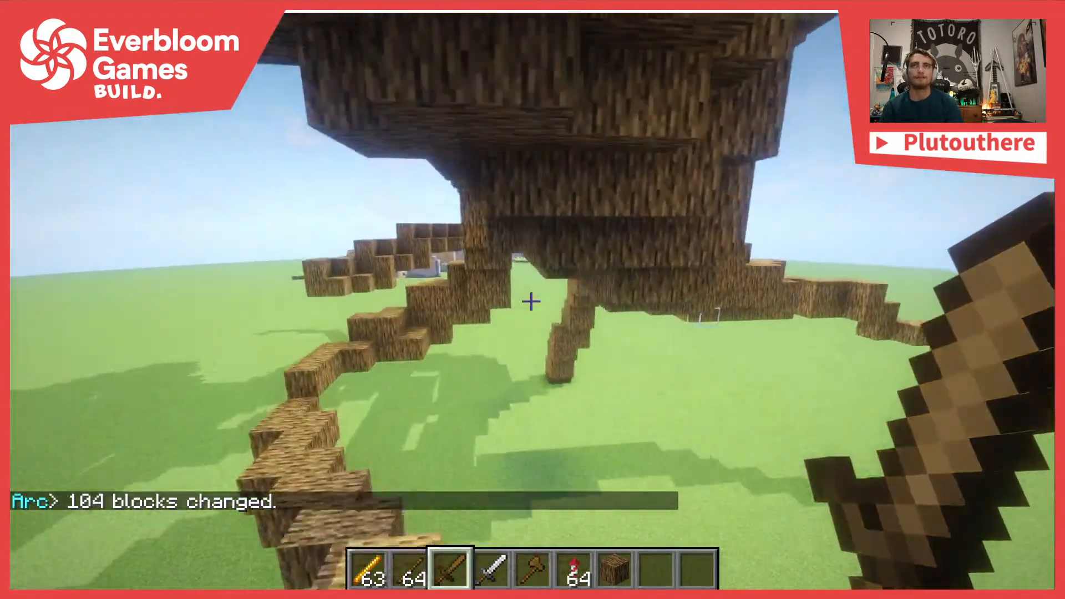
key("4")
key("5")
left_click(532, 301)
scroll(531, 302, "up", 2)
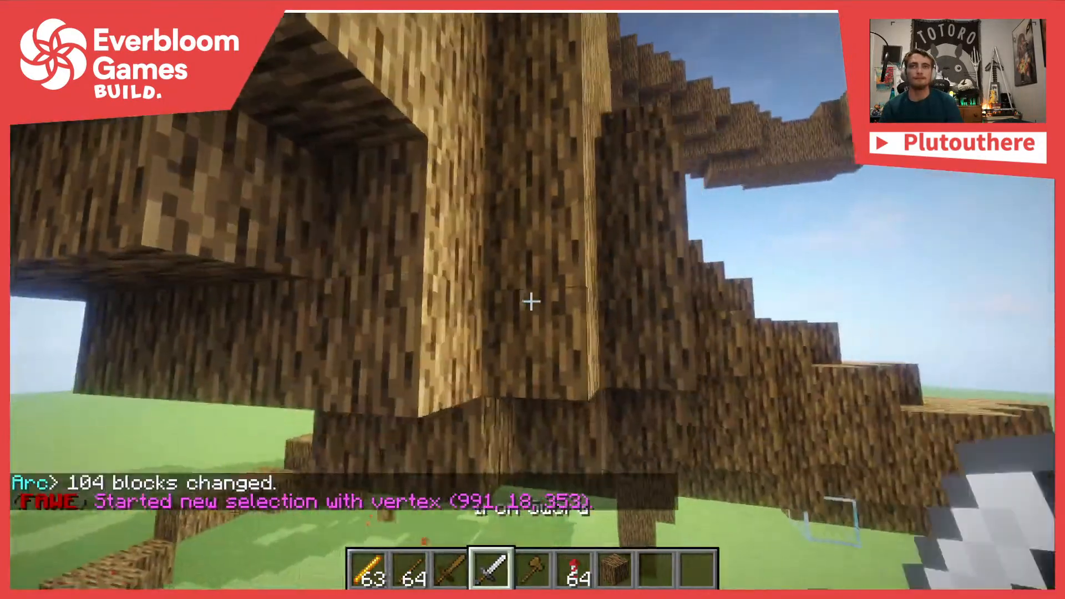
right_click(532, 301)
right_click(531, 301)
right_click(531, 301)
right_click(532, 301)
right_click(531, 301)
right_click(532, 301)
Rerun the last //spike command to build the second root along its selected path
key("t")
key("Up")
key("Return")
Select a third curved root path from (1003, 15, 349) through (1006, 11, 351) and onward to (992, 7, 349)
key("1")
key("5")
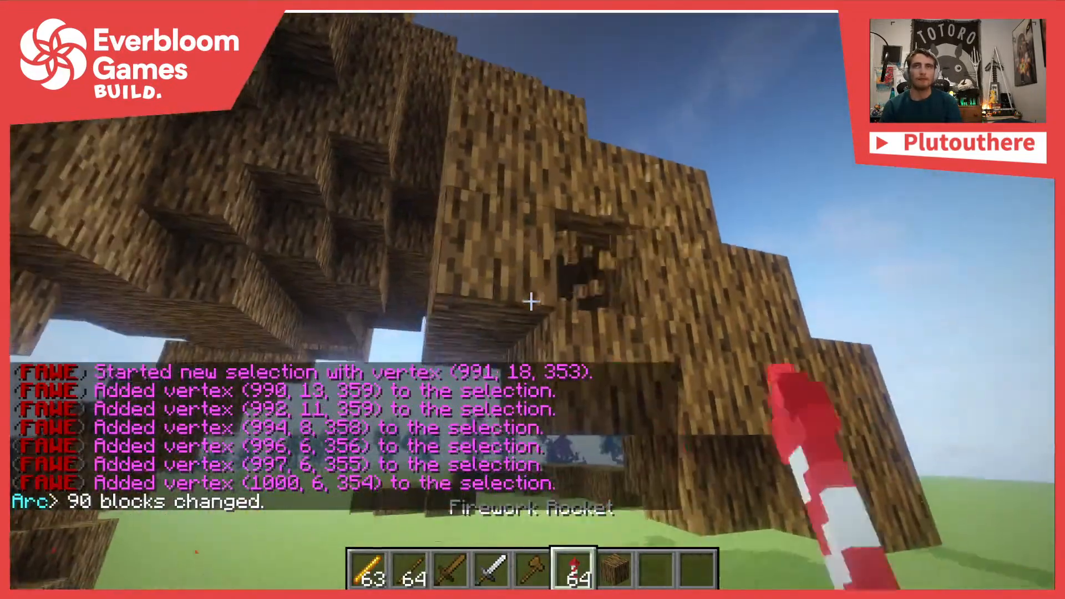
scroll(531, 302, "up", 1)
left_click(531, 302)
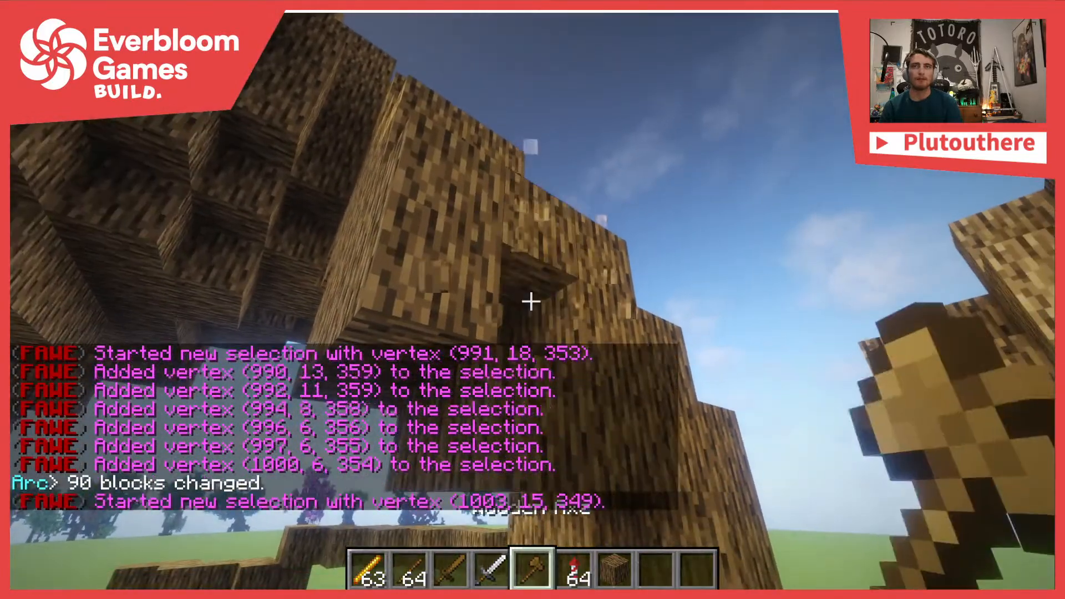
scroll(531, 302, "up", 2)
right_click(532, 302)
right_click(531, 303)
right_click(531, 302)
right_click(531, 303)
right_click(531, 302)
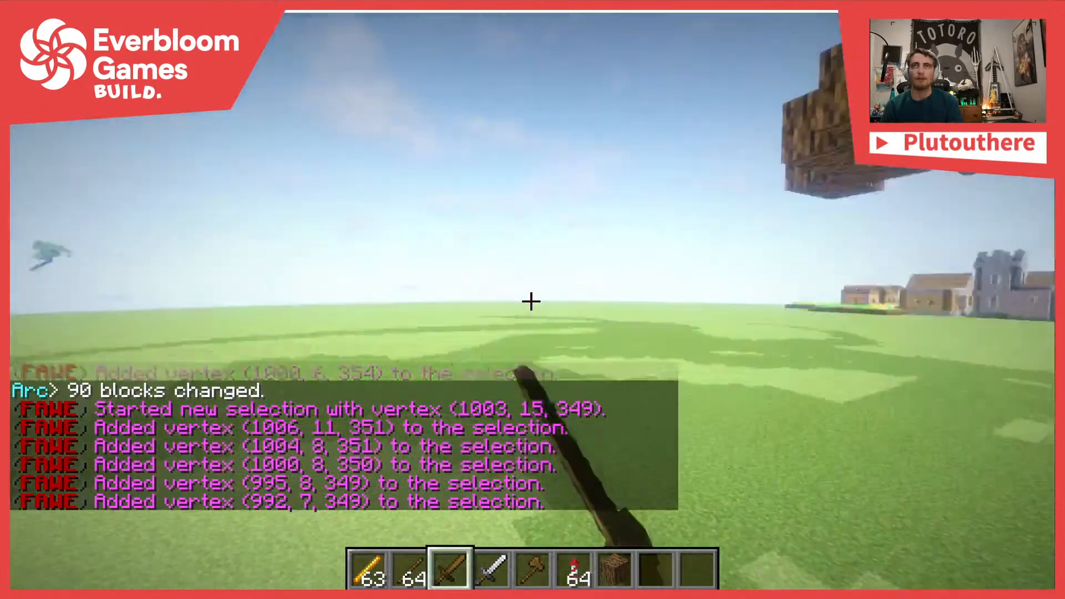
Extend the third root path through (986, 7, 347) to (985, 7, 343) and rerun the last //spike command along it
right_click(531, 302)
key("t")
key("Up")
key("Return")
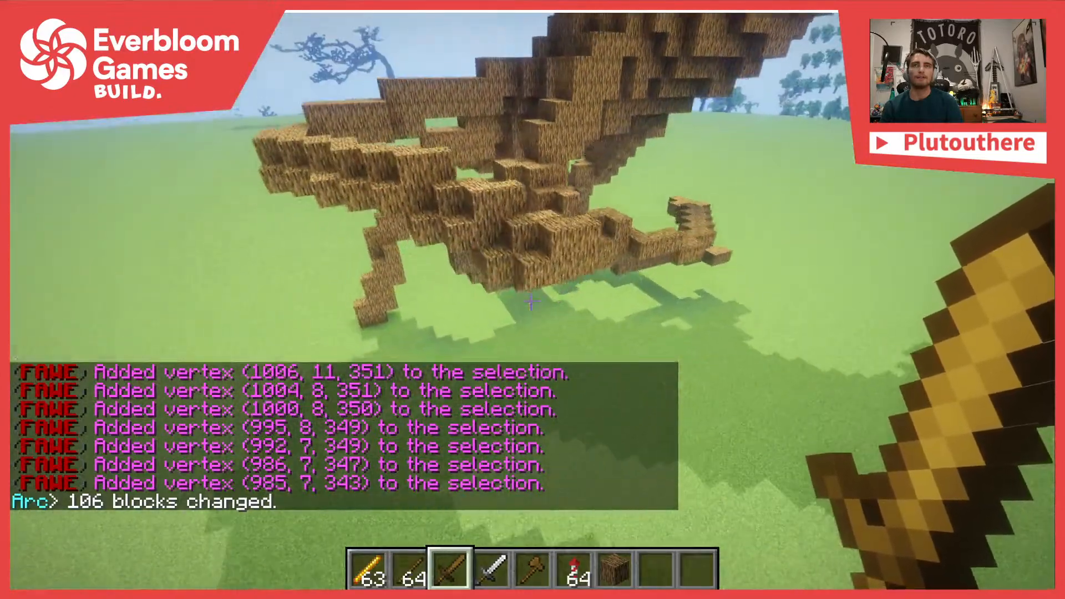
Select a curved offshoot path from (1010, 16, 344) through (1017, 15, 343) and (1020, 16, 346) to (1021, 16, 356)
key("7")
key("4")
key("5")
key("3")
left_click(532, 303)
right_click(531, 302)
right_click(532, 302)
right_click(531, 303)
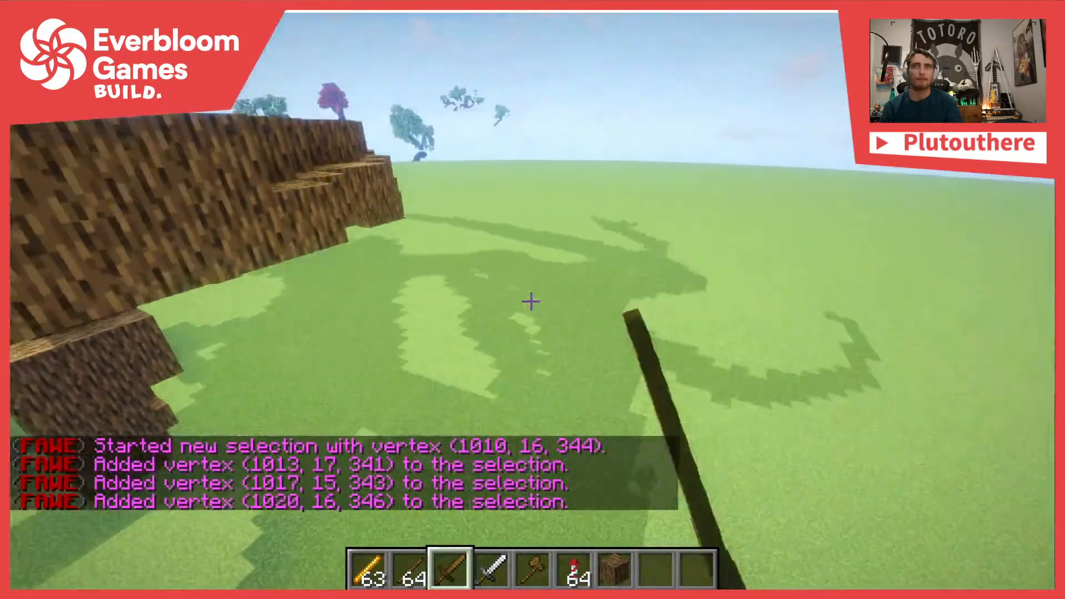
right_click(531, 302)
right_click(533, 302)
Generate a thin oak offshoot along the selected path with //spike oak_wood 3 1
key("t")
key("Up")
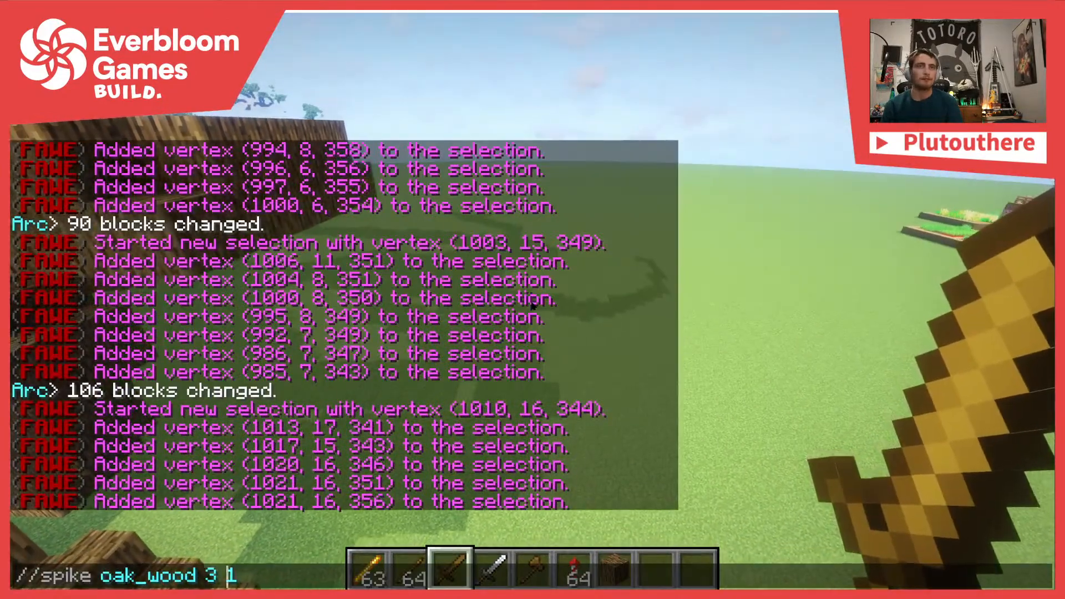
key("Return")
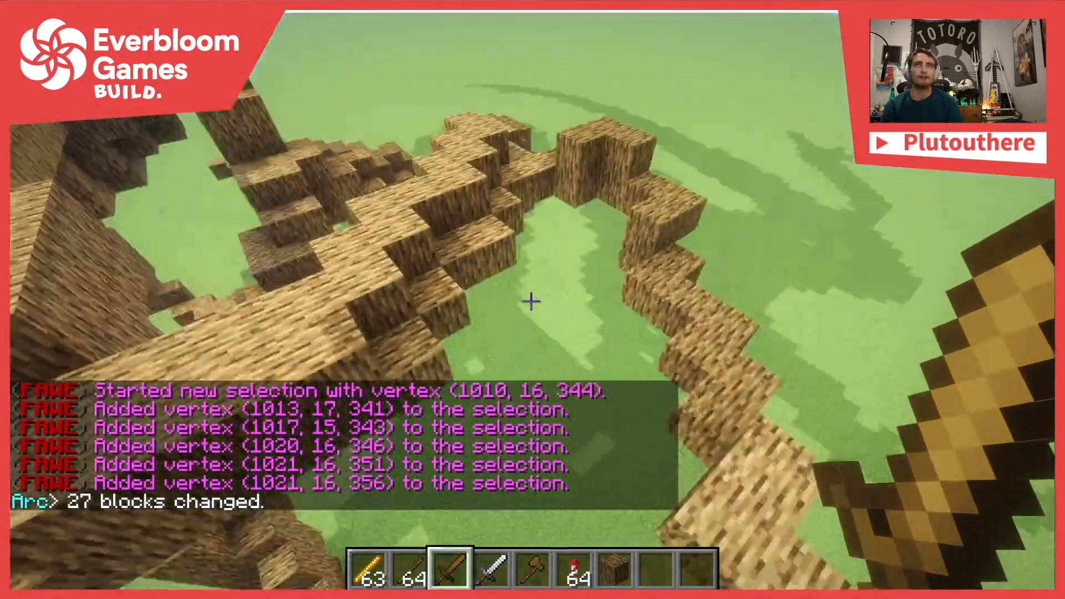
Select a curved path from (1010, 16, 343) through (1010, 15, 335) to (1002, 18, 338) and rerun the last //spike command along it
key("1")
key("4")
key("5")
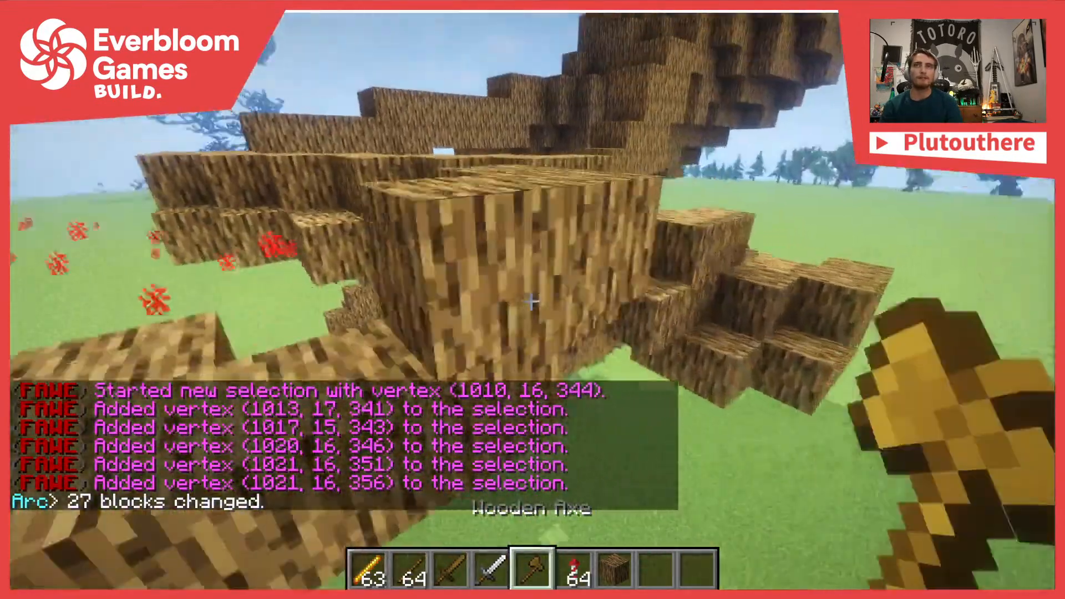
left_click(531, 301)
right_click(532, 301)
right_click(531, 302)
key("3")
right_click(531, 302)
right_click(532, 302)
right_click(532, 301)
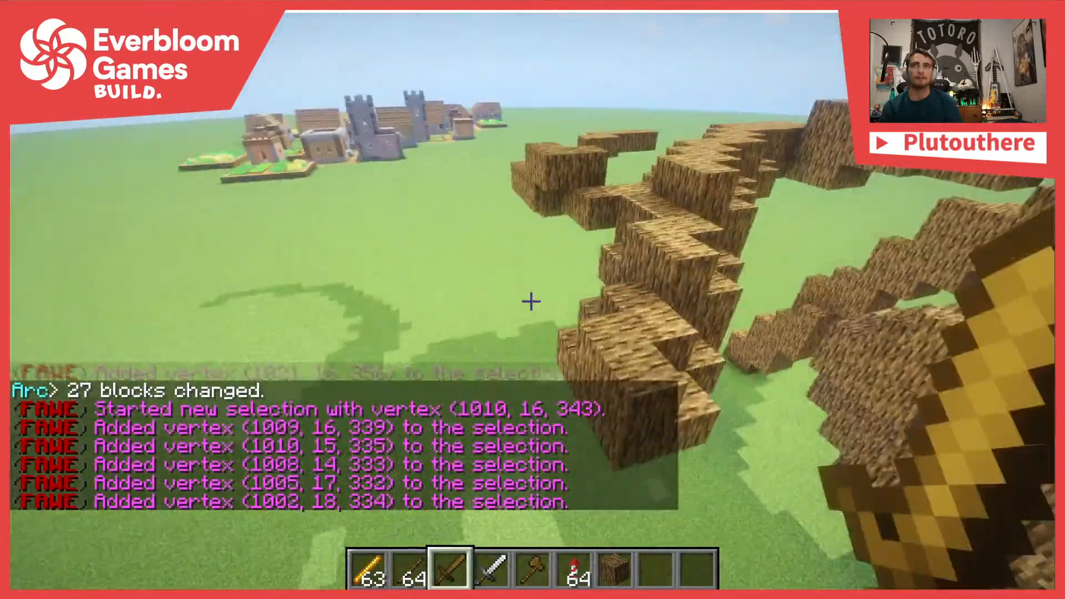
right_click(531, 302)
key("t")
key("Up")
key("Return")
Select a curling path from (1007, 16, 342) through (999, 12, 339) to (1003, 13, 335) and rerun the last //spike command
key("5")
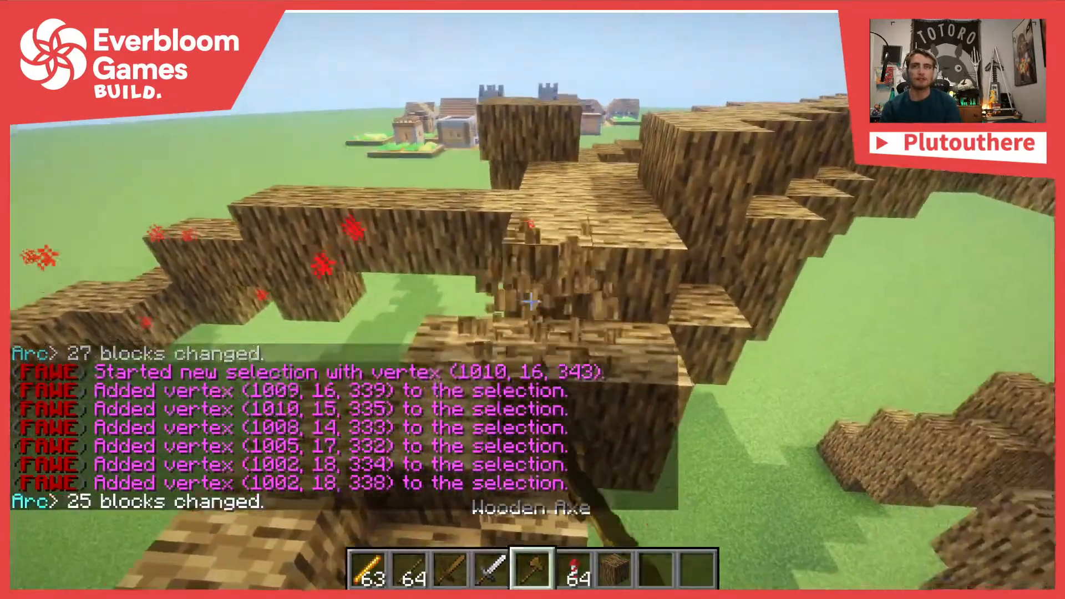
key("3")
left_click(532, 302)
right_click(531, 302)
right_click(531, 301)
right_click(531, 302)
right_click(531, 302)
key("t")
key("Up")
key("Return")
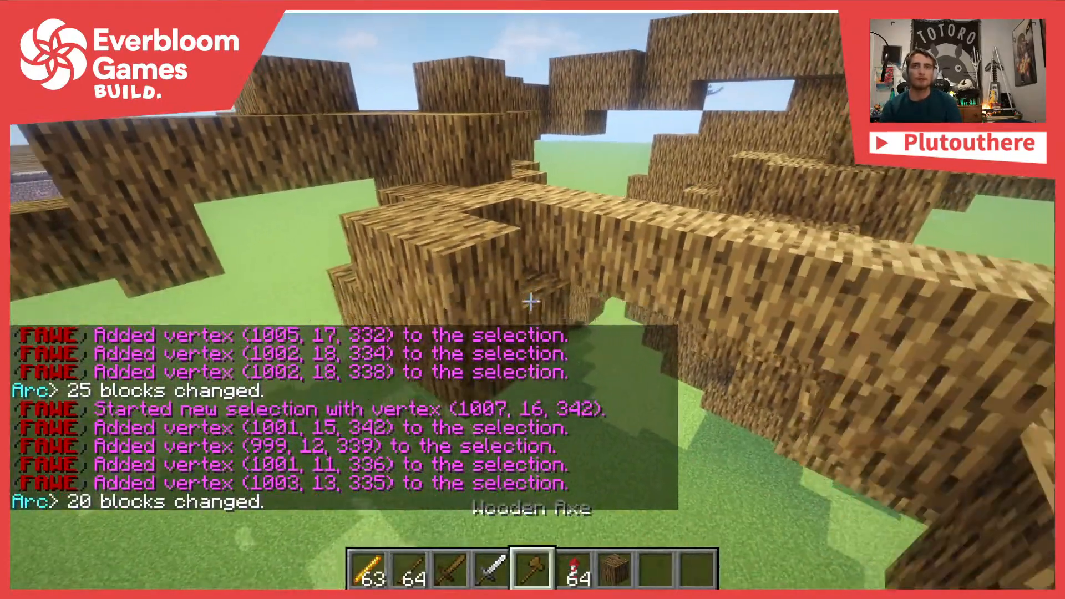
Add another thin offshoot by selecting from (1005, 15, 340) through (1001, 12, 331) to (1007, 10, 333) and rerunning //spike
left_click(531, 301)
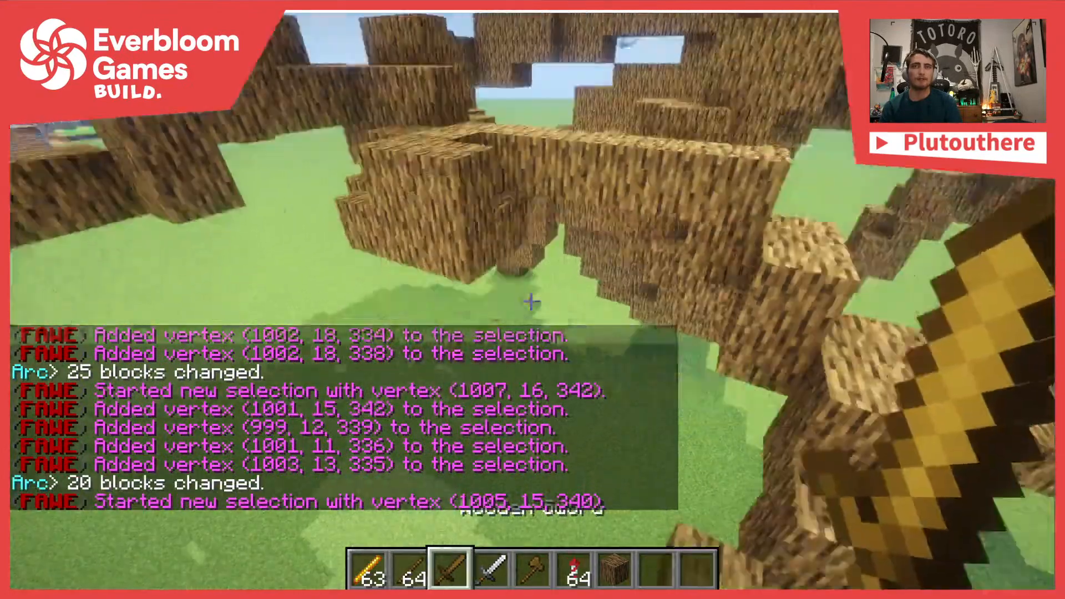
right_click(531, 302)
right_click(531, 301)
right_click(531, 302)
right_click(531, 301)
key("t")
key("Up")
key("Return")
Select a short path from (1001, 15, 336) through (997, 13, 338) to (998, 16, 341) and build its offshoot with the same //spike command
scroll(531, 302, "up", 8)
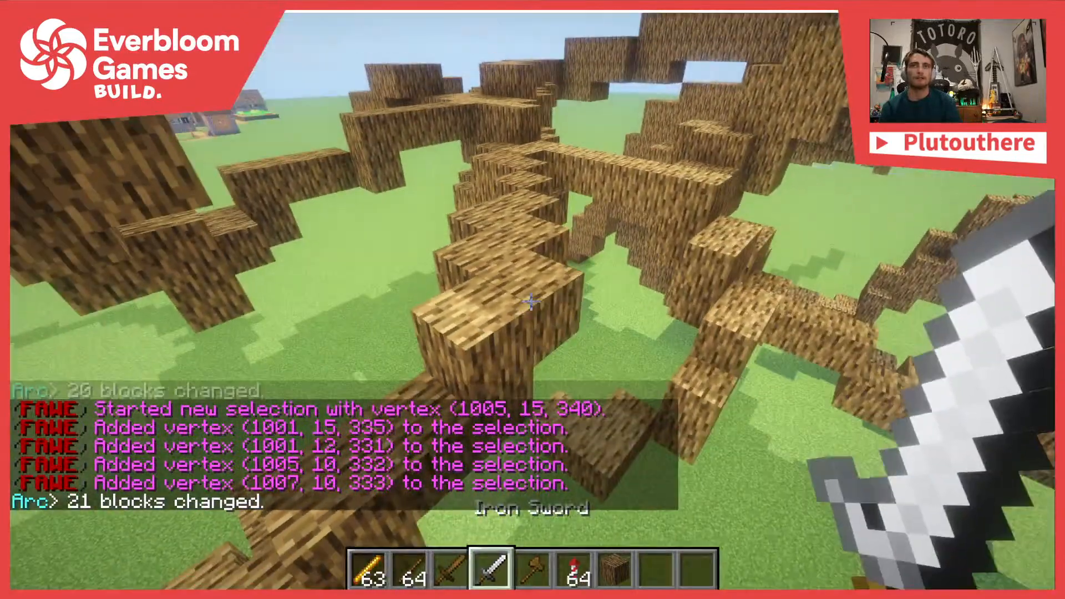
scroll(532, 302, "down", 1)
left_click(531, 301)
scroll(531, 301, "up", 2)
right_click(531, 301)
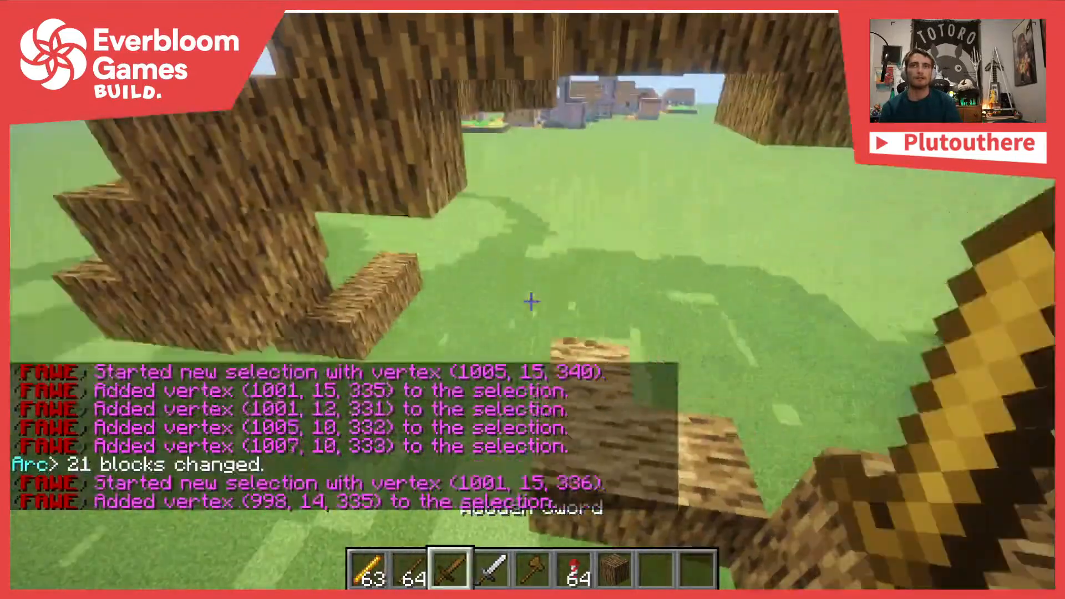
right_click(531, 301)
right_click(531, 302)
key("t")
key("Up")
key("Return")
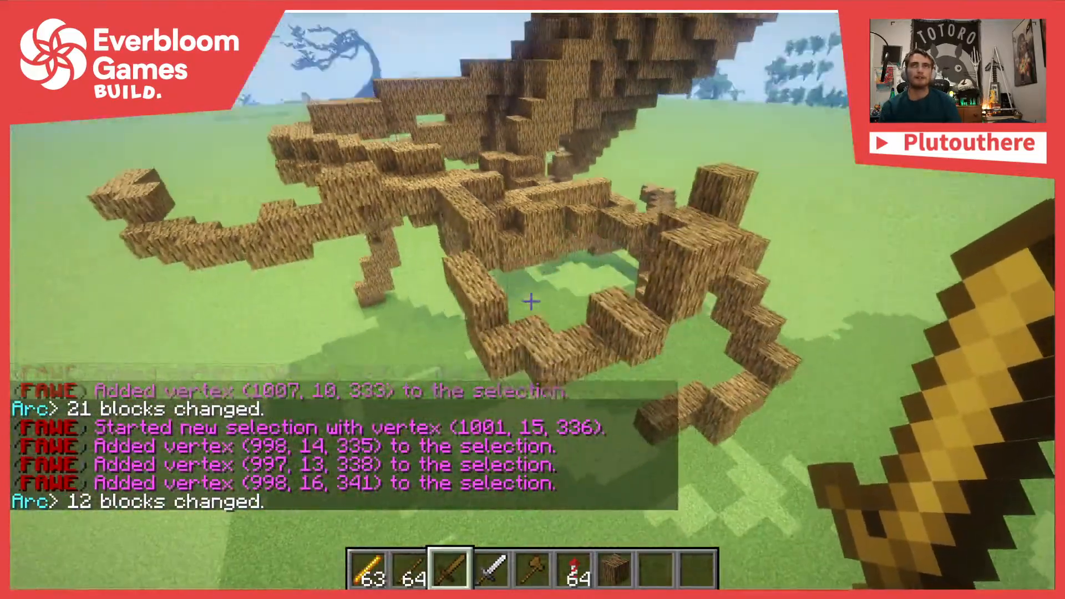
Set the flying speed to 7 and inspect the tree's roots from above and from ground level
scroll(532, 302, "up", 2)
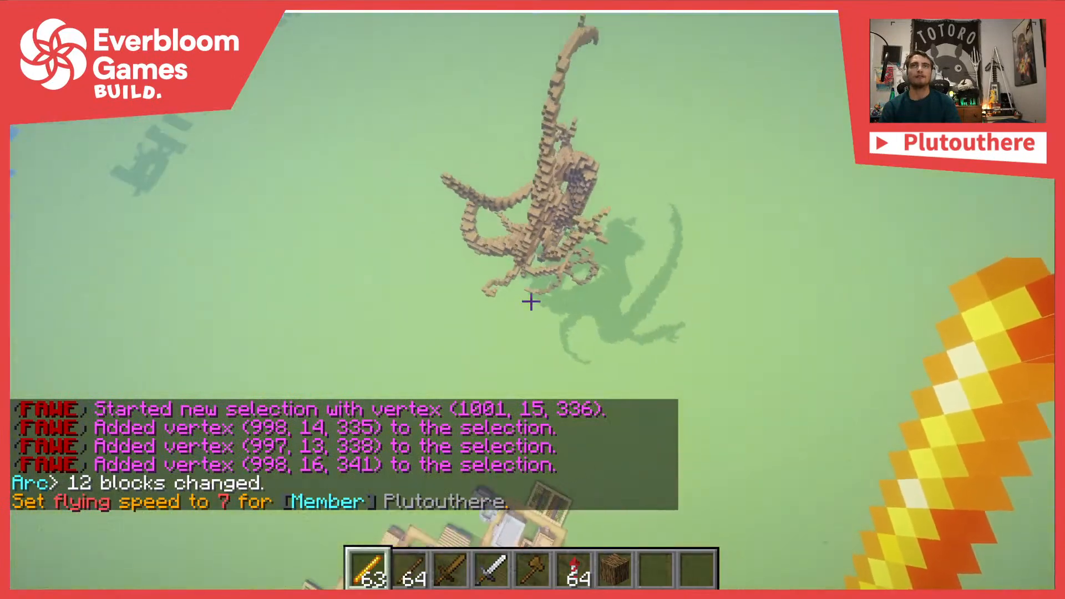
key("w")
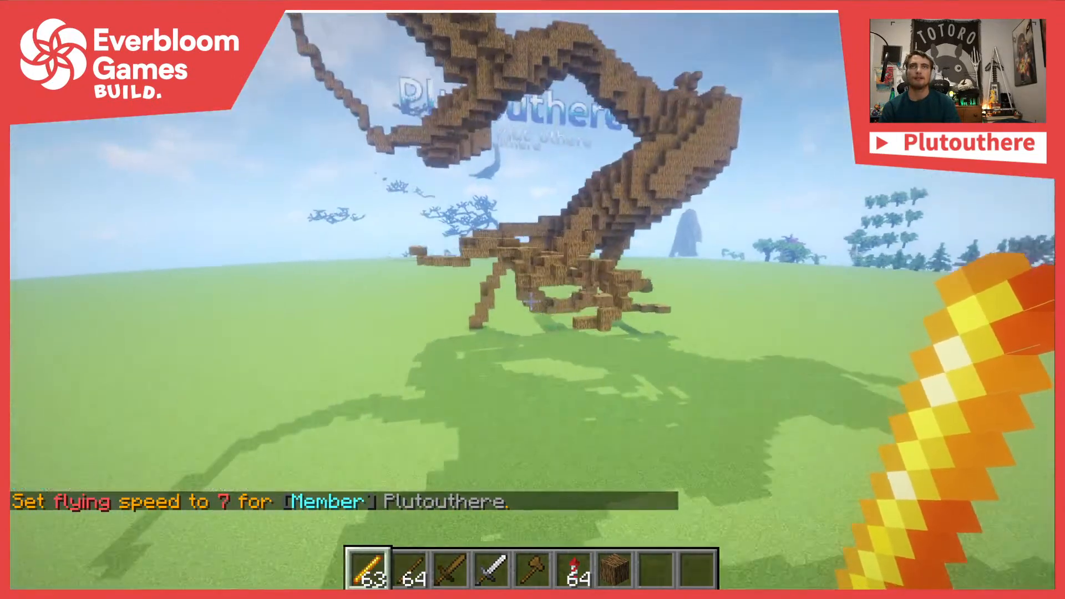
key("w")
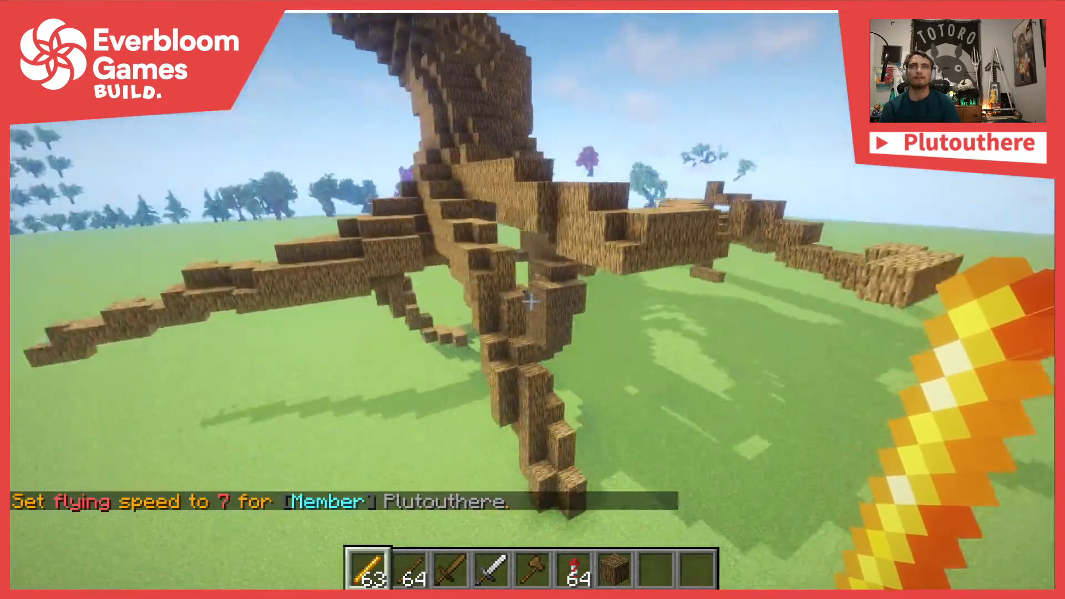
Break away the surplus oak wood blocks at the lower end of the root by hand
key("7")
key("s")
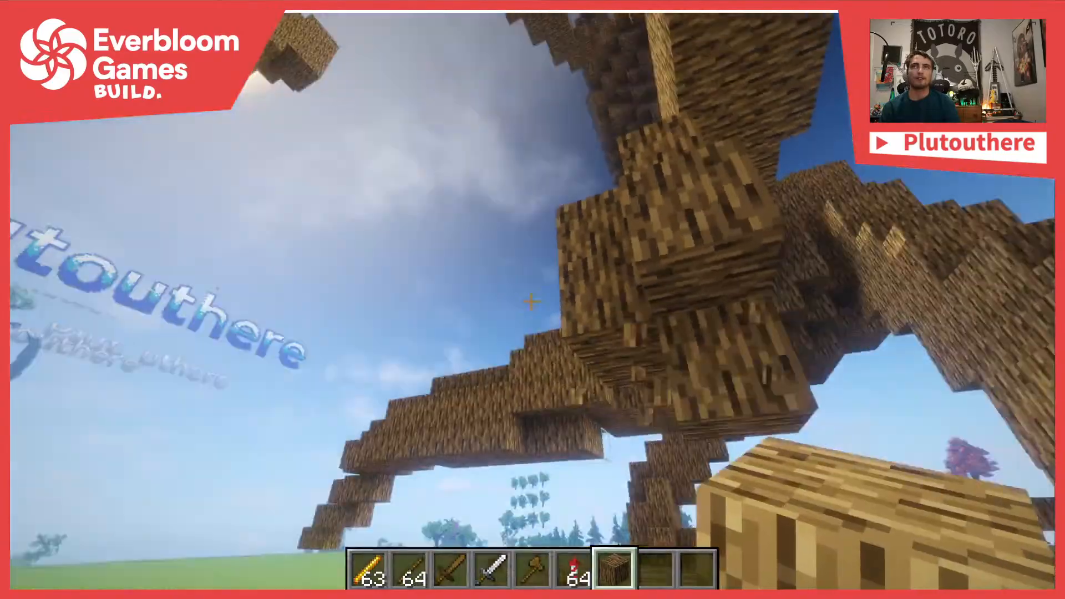
left_click(532, 301)
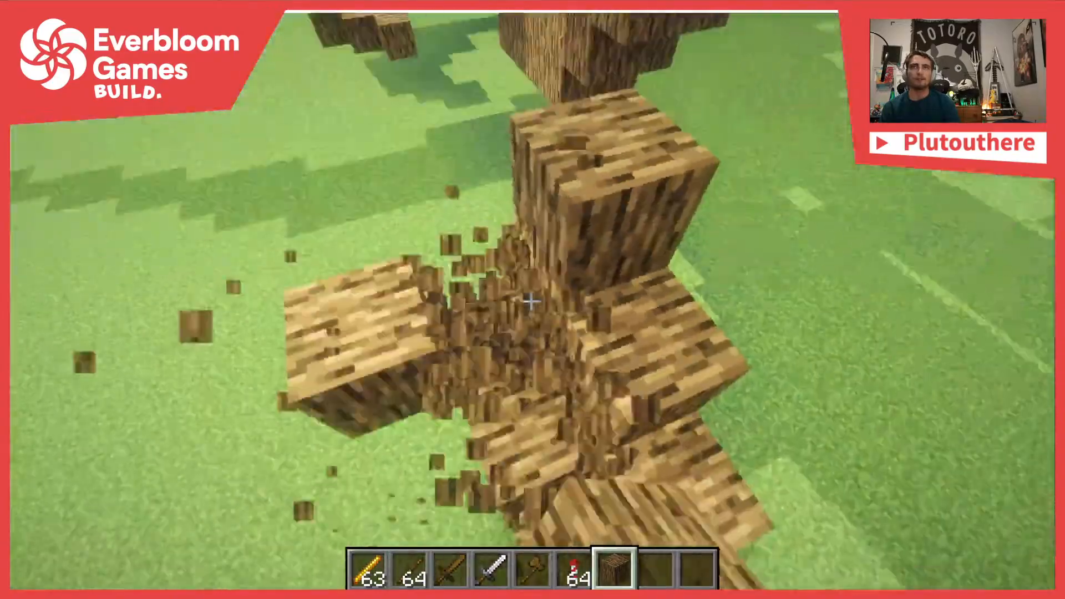
left_click(532, 302)
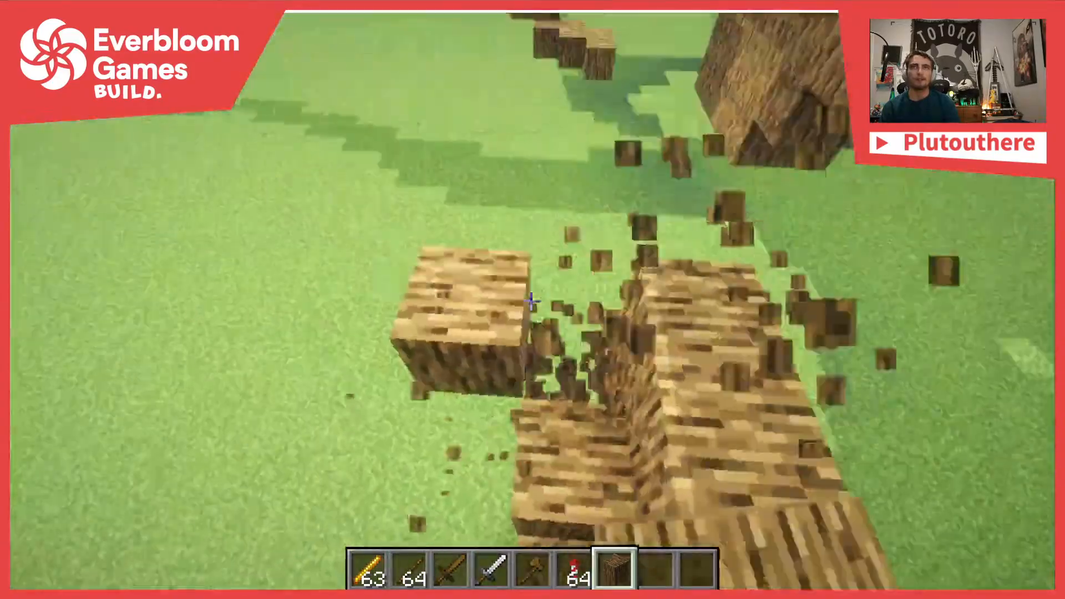
left_click(531, 301)
left_click(532, 301)
left_click(533, 302)
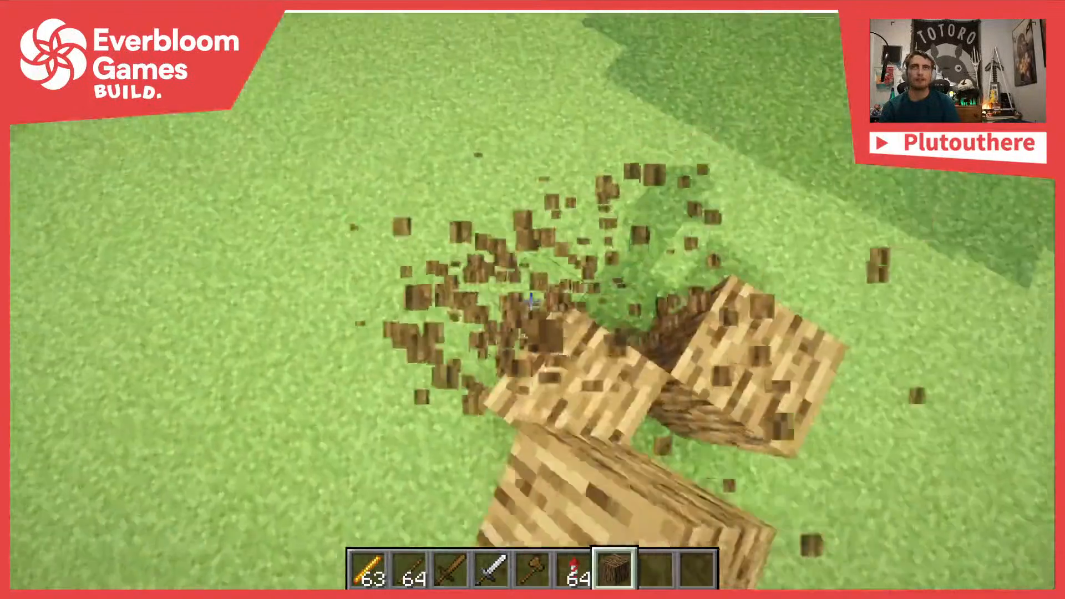
left_click(532, 302)
left_click(532, 301)
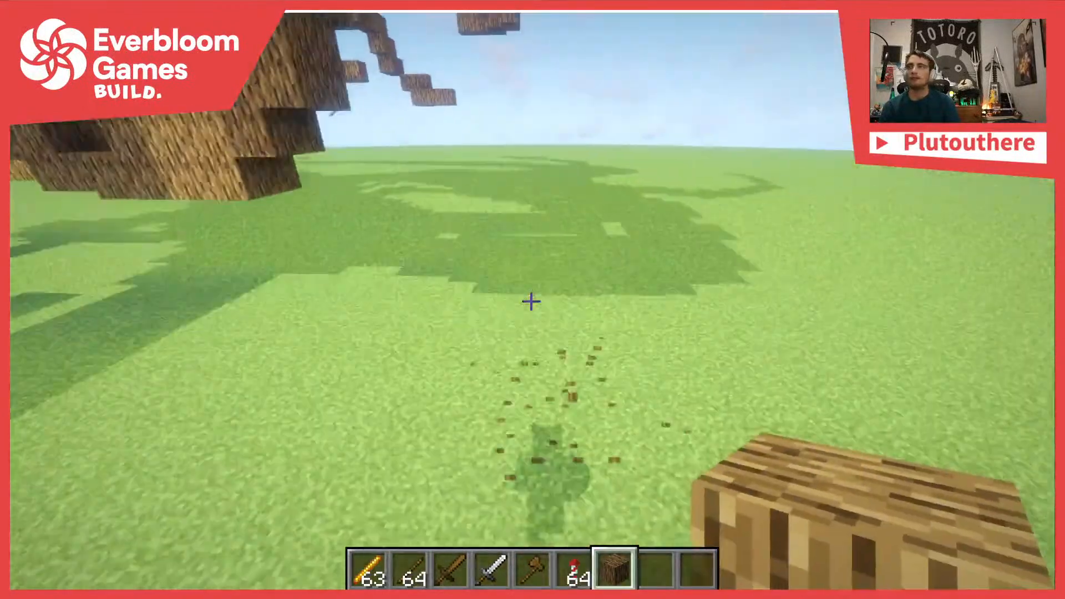
key("t")
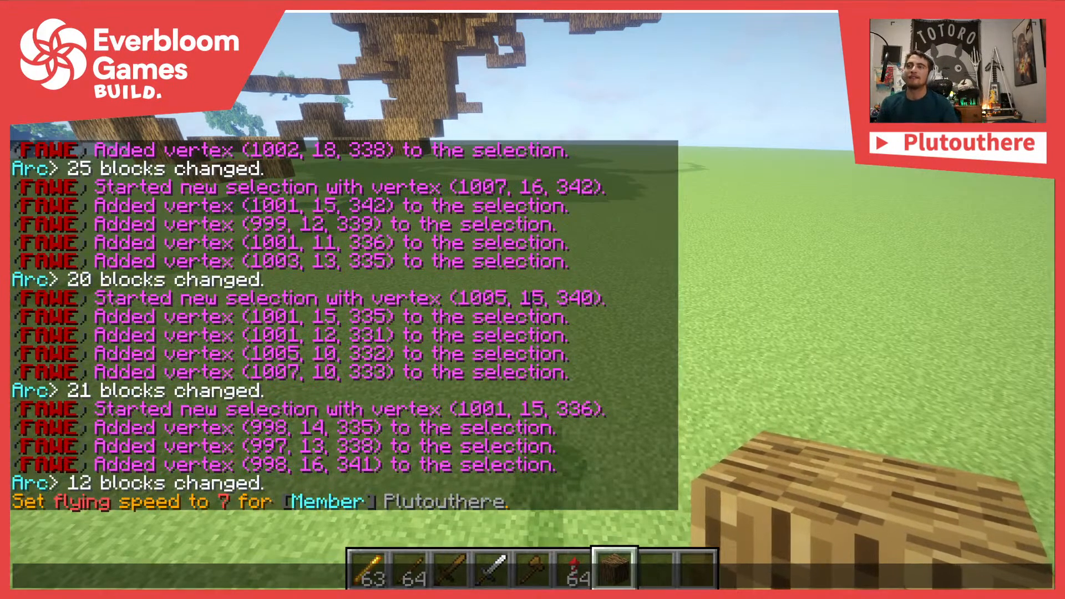
key("Escape")
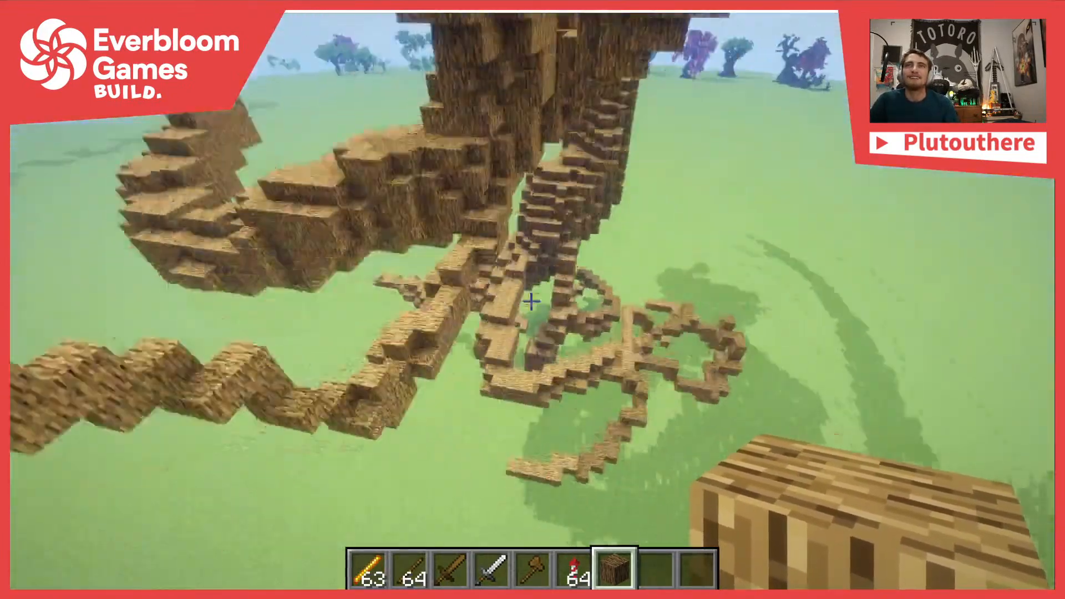
Start a new convex selection at (1015, 16, 353) on the thick root and set the flying speed to 1
key("4")
key("3")
key("5")
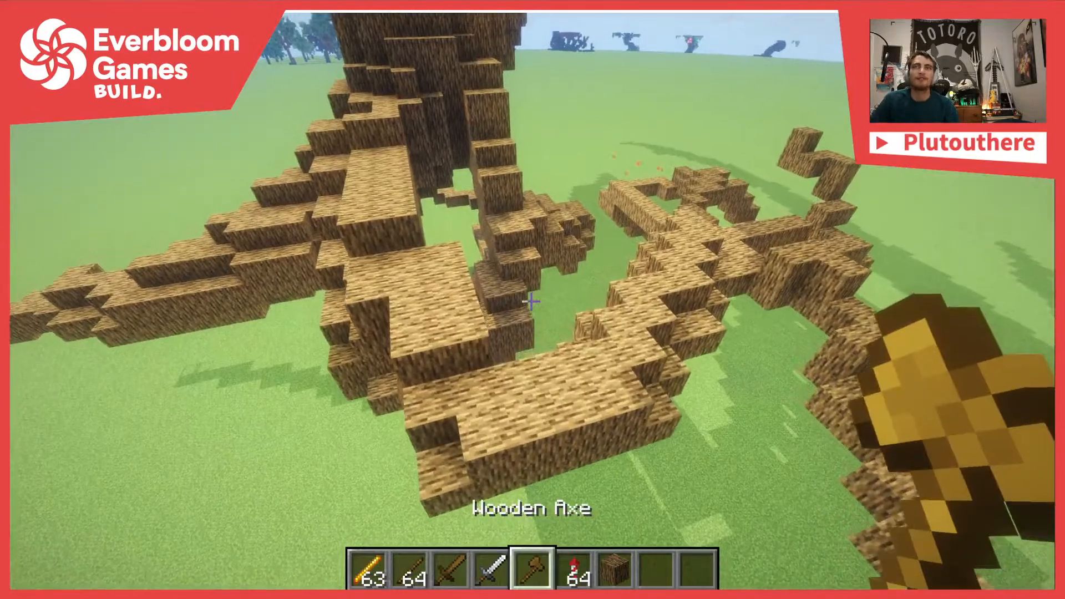
left_click(532, 301)
key("2")
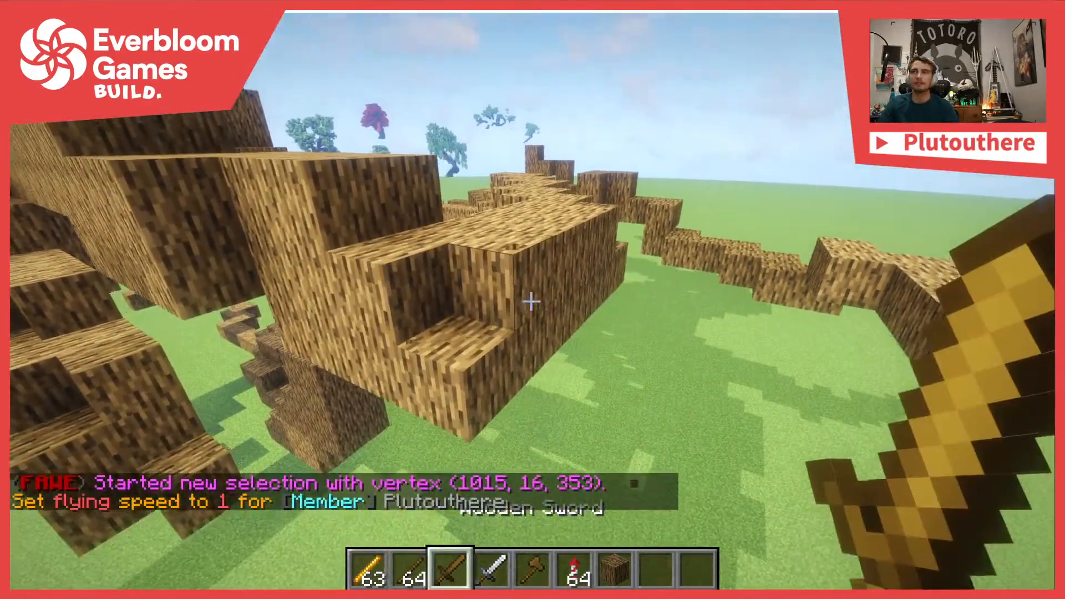
key("2")
key("3")
key("4")
key("3")
Add vertices from (1019, 16, 355) through (1021, 16, 361) to (1014, 16, 361) and rerun the last //spike command along the curve
right_click(531, 301)
right_click(531, 301)
right_click(531, 301)
right_click(531, 301)
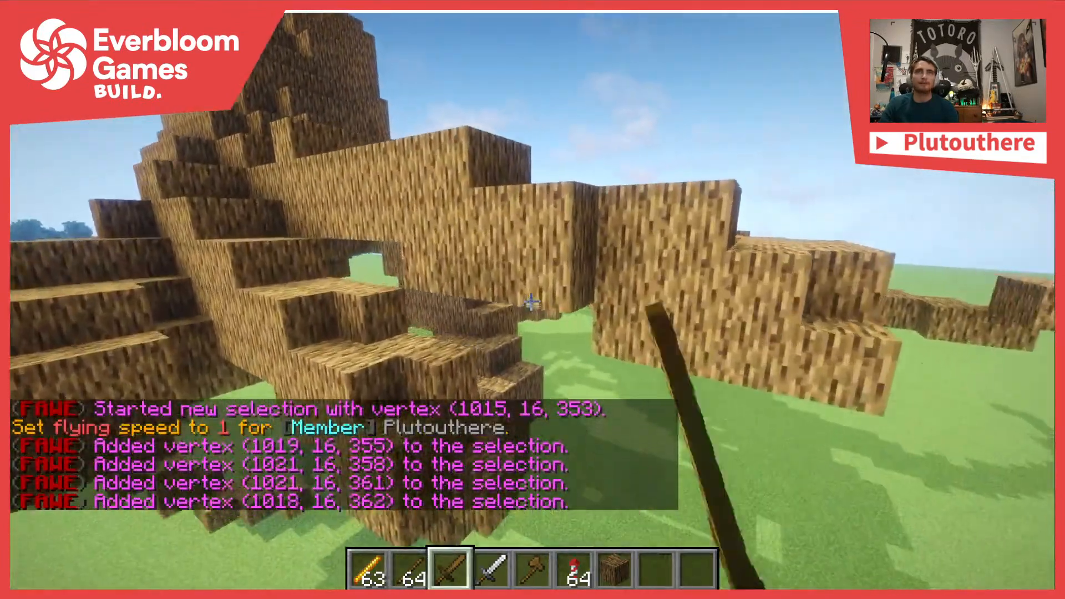
right_click(531, 302)
key("t")
key("Up")
key("Return")
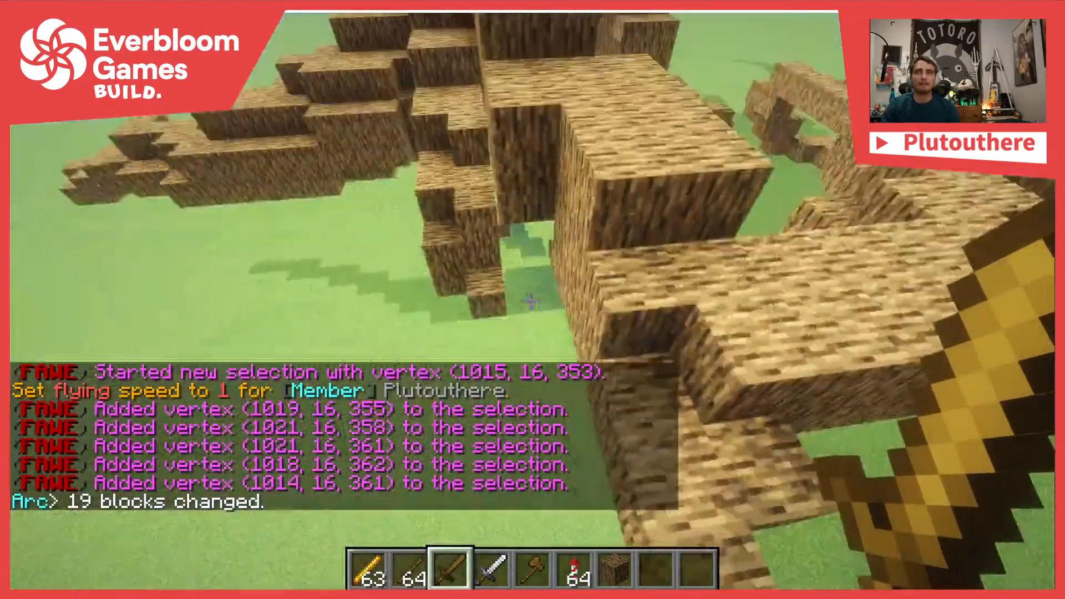
Select a curling path from (1015, 17, 352) through (1026, 12, 356) to (1023, 12, 351) and rerun the last //spike command
key("5")
key("4")
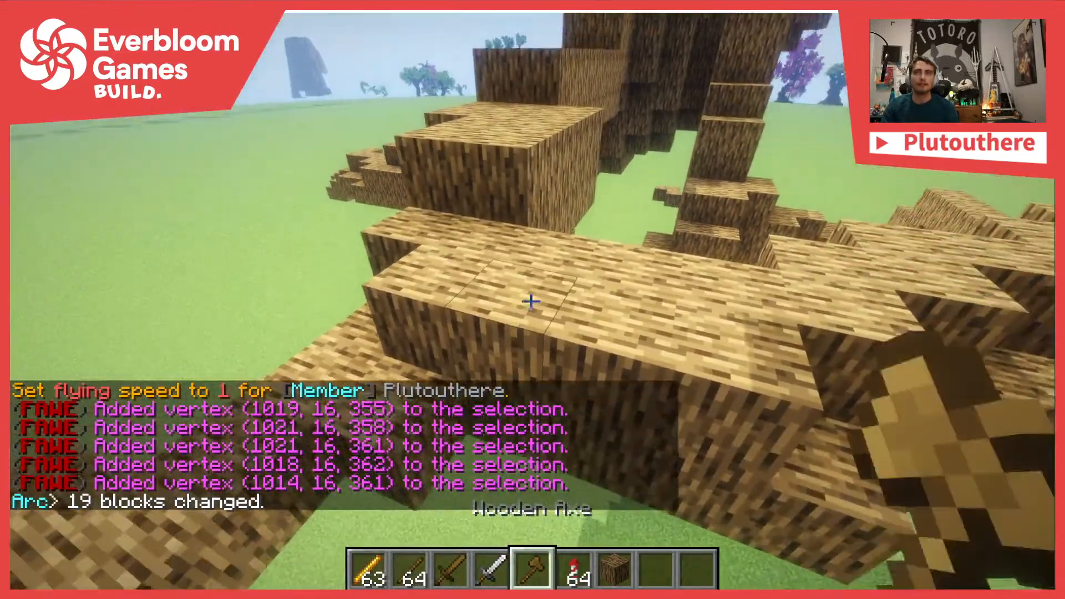
key("2")
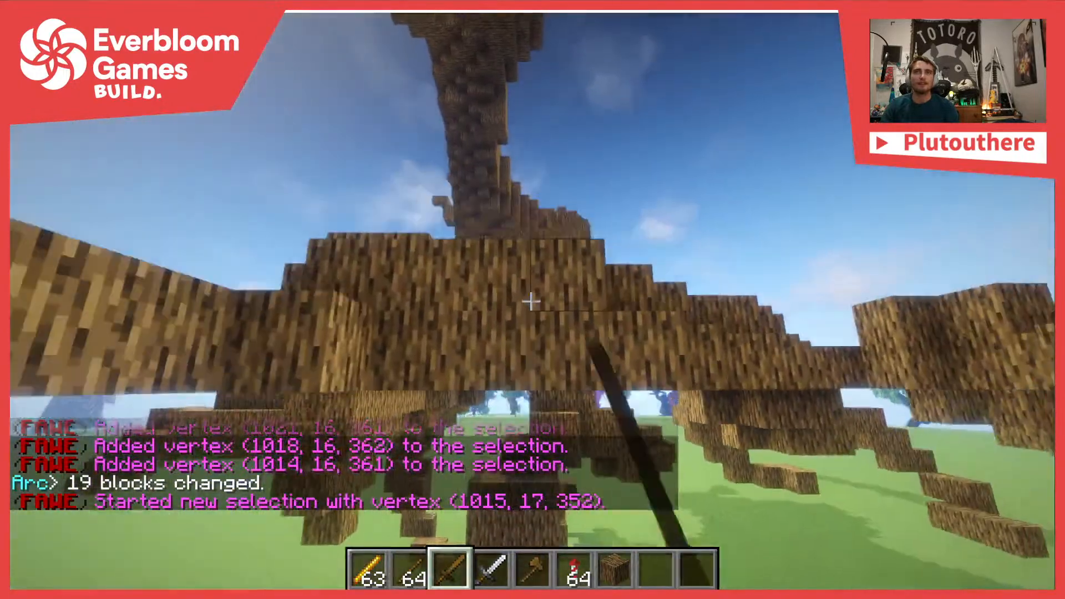
right_click(530, 302)
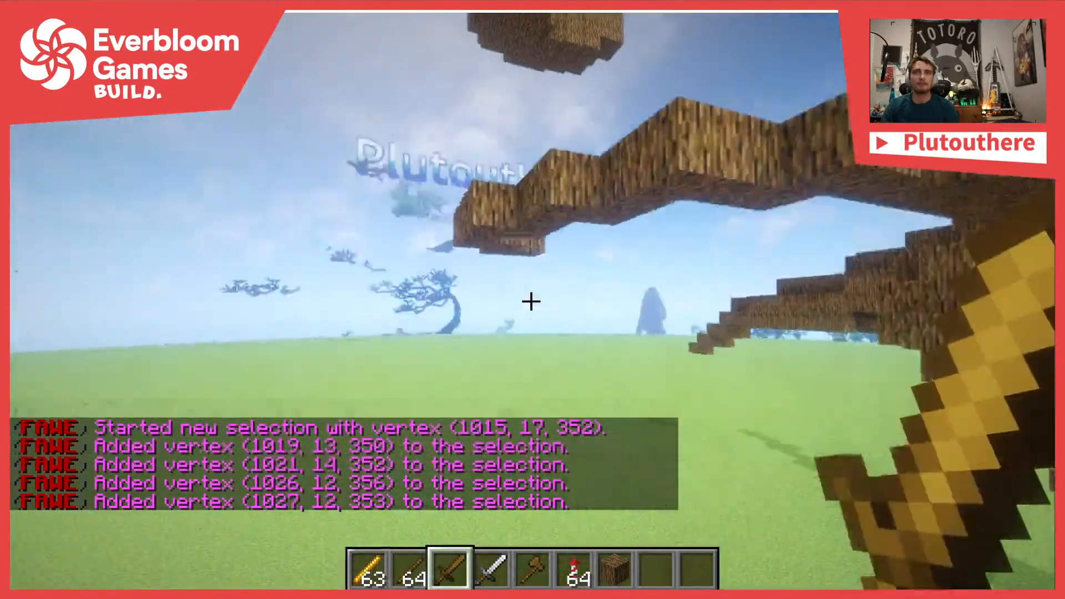
right_click(532, 302)
key("t")
key("Up")
key("Return")
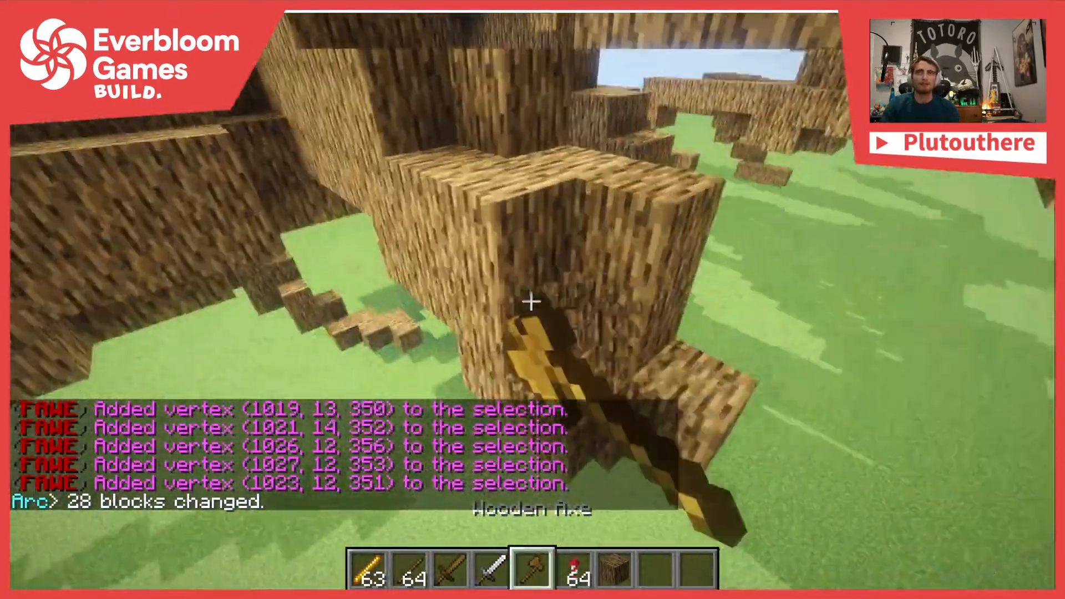
Select a path from (1009, 14, 357) through (1010, 13, 364) to (1014, 10, 360) and generate its offshoot with the same //spike command
left_click(530, 303)
scroll(530, 303, "up", 2)
right_click(530, 302)
right_click(530, 302)
right_click(531, 301)
right_click(530, 301)
key("t")
key("Up")
key("Return")
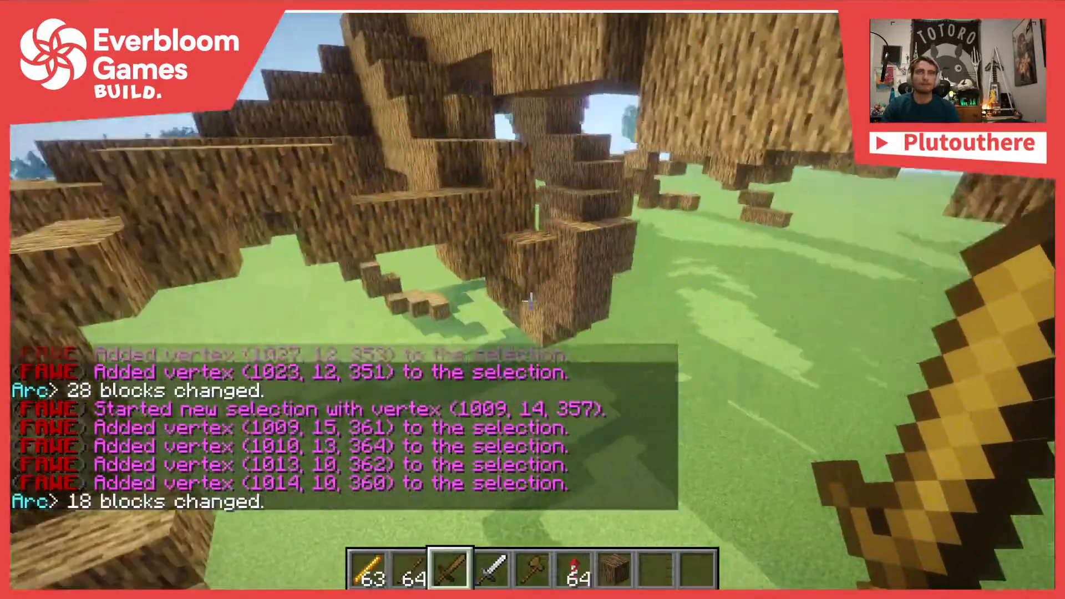
Start the next offshoot's selection at (1012, 12, 358) on the root
scroll(531, 302, "up", 1)
scroll(530, 303, "down", 3)
scroll(530, 302, "up", 1)
left_click(530, 303)
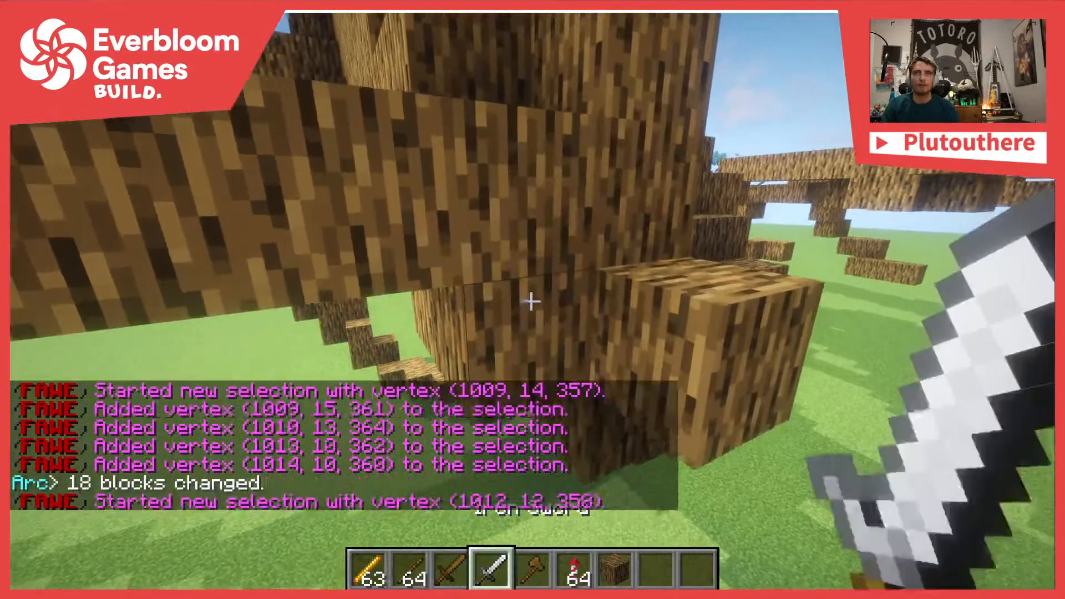
Generate a root with //spike oak_wood 2 1 from vertex (1009, 13, 357) through (1013, 13, 354) and (1017, 10, 359) to (1015, 12, 363)
left_click(531, 301)
scroll(530, 301, "up", 2)
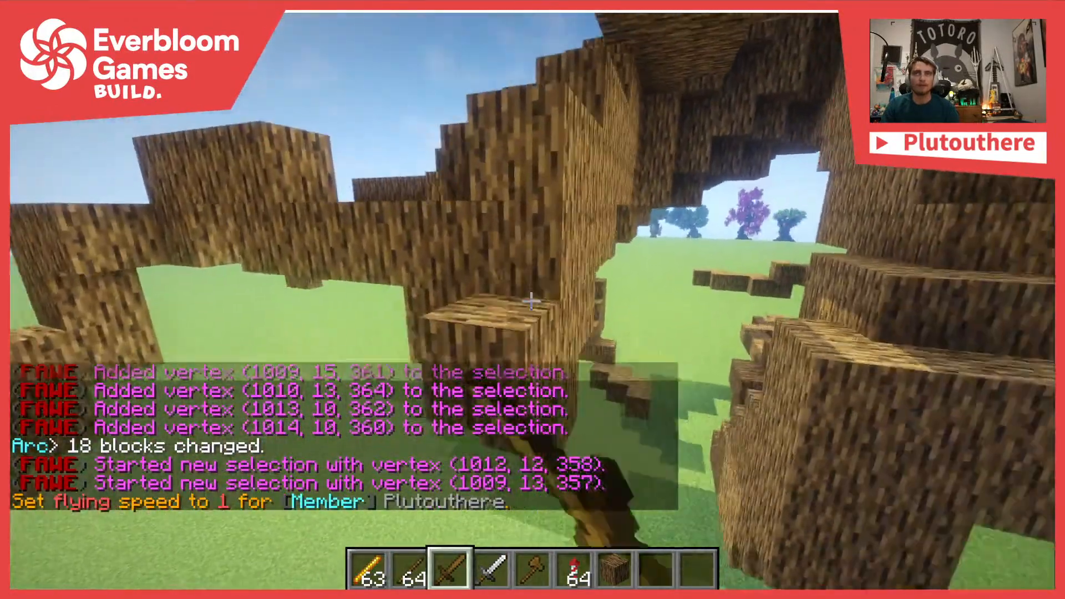
right_click(532, 301)
right_click(532, 301)
right_click(532, 302)
right_click(532, 301)
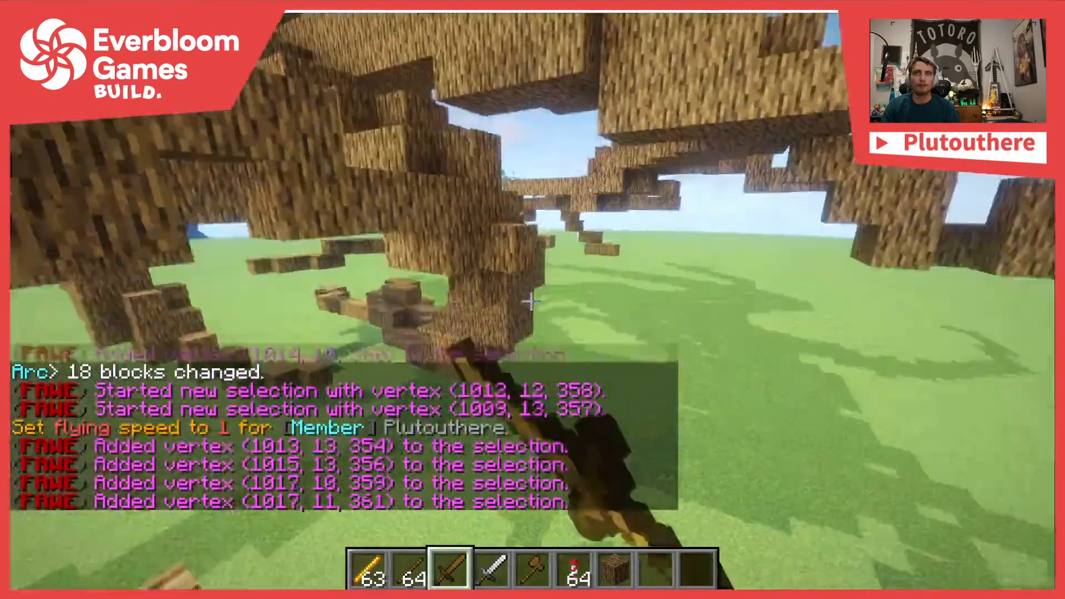
right_click(532, 302)
key("t")
key("Up")
key("Return")
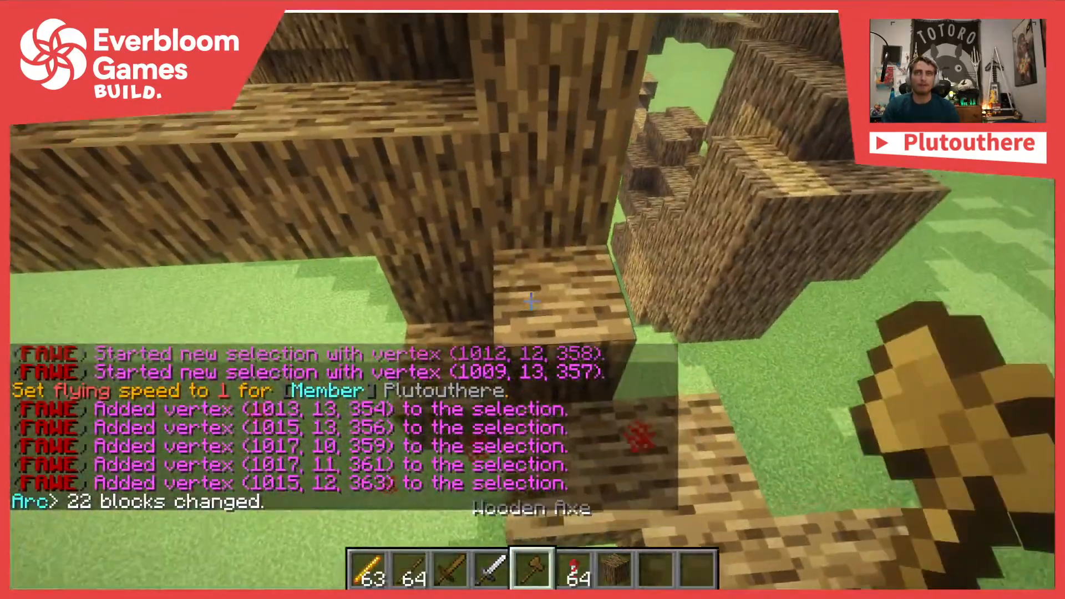
Generate a neighbouring oak_wood spike root through vertices (1014, 15, 357), (1016, 15, 358) and (1016, 15, 361), ending at (1014, 15, 360)
left_click(532, 302)
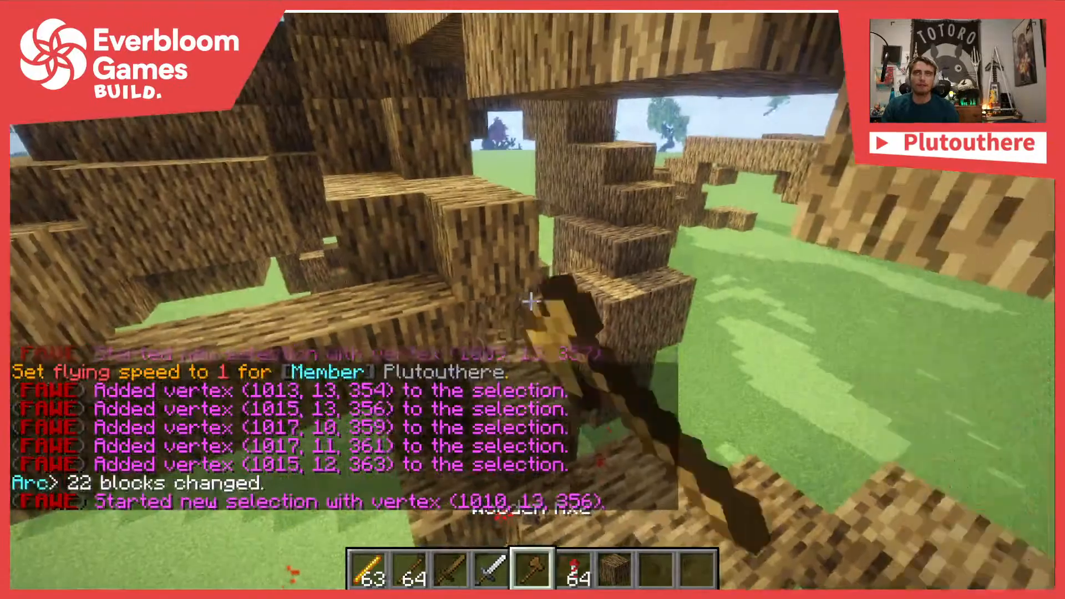
left_click(532, 301)
right_click(532, 302)
right_click(532, 301)
right_click(532, 302)
key("t")
key("Up")
key("Return")
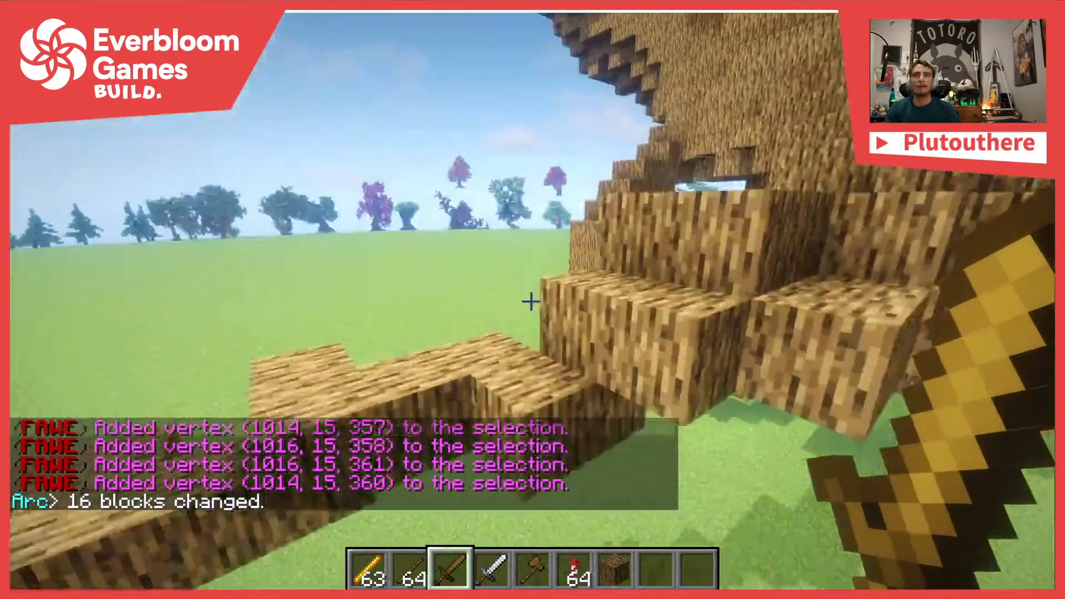
Generate an oak_wood spike root from (1001, 13, 370) through (1004, 13, 372) and (1008, 15, 372) to (1007, 14, 369)
key("7")
key("4")
key("5")
left_click(531, 301)
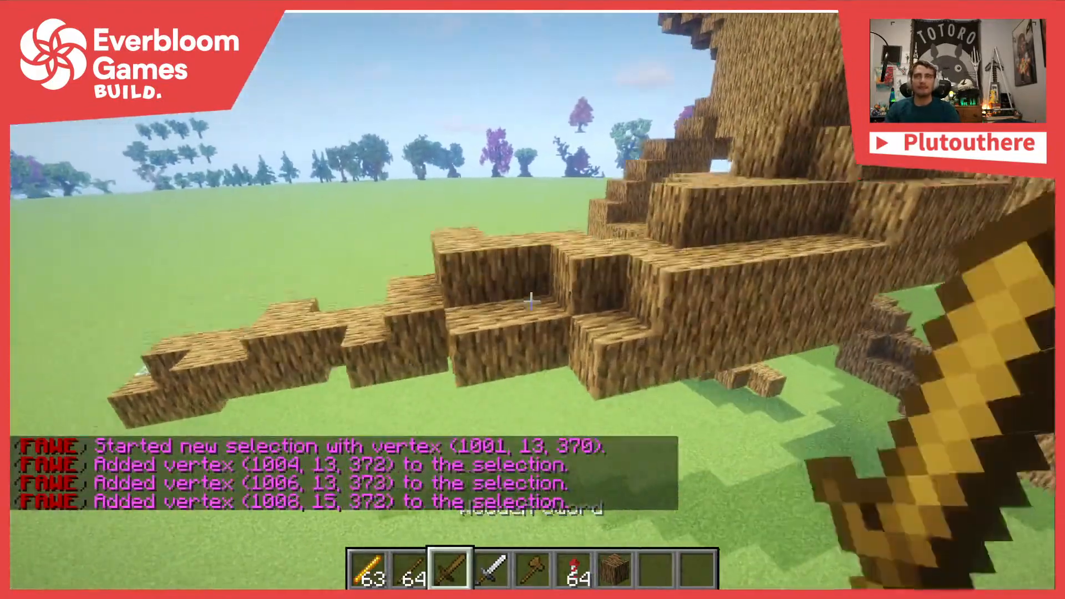
right_click(531, 301)
key("t")
key("Up")
key("Return")
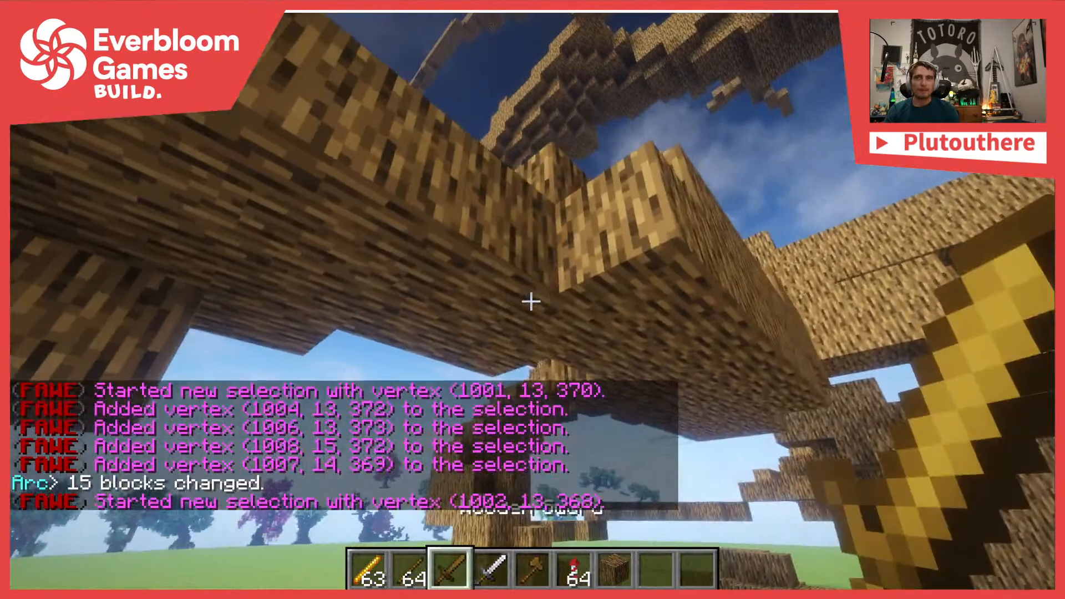
Generate an oak_wood spike root from (1002, 13, 368) down through (1004, 9, 371) and (1004, 9, 374) to (1000, 11, 378)
key("3")
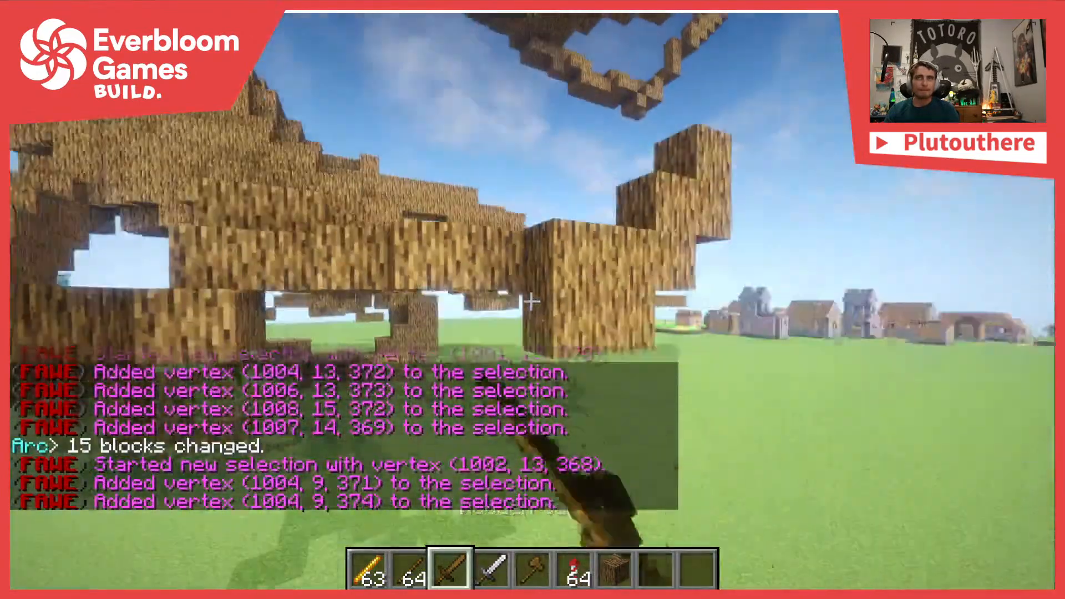
right_click(531, 301)
key("t")
key("Up")
key("Return")
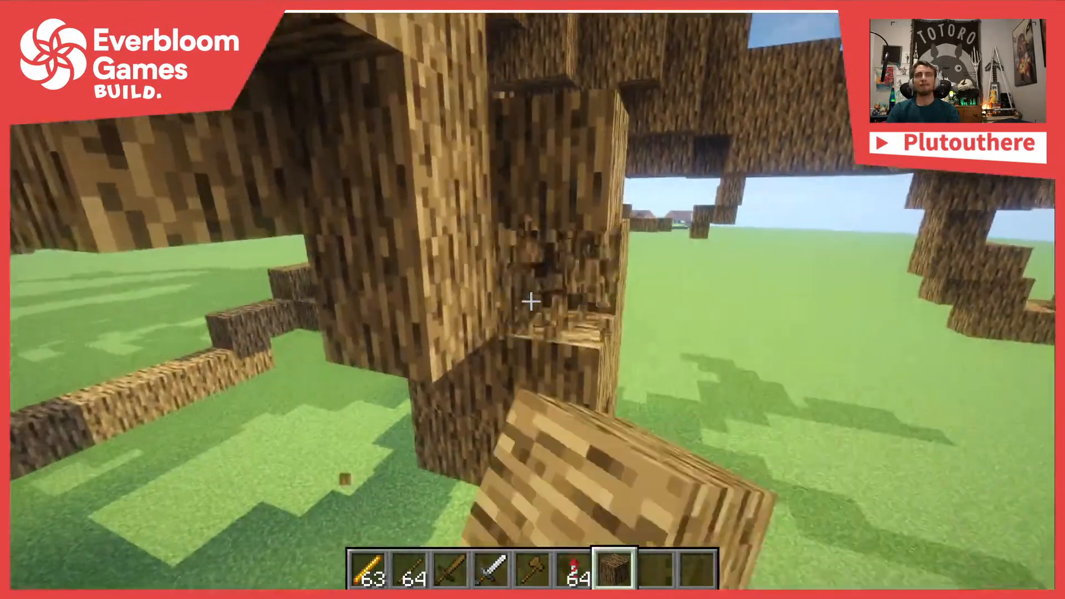
Break away the unwanted oak wood blocks at the root and the loose ones on the grass below
left_click(529, 301)
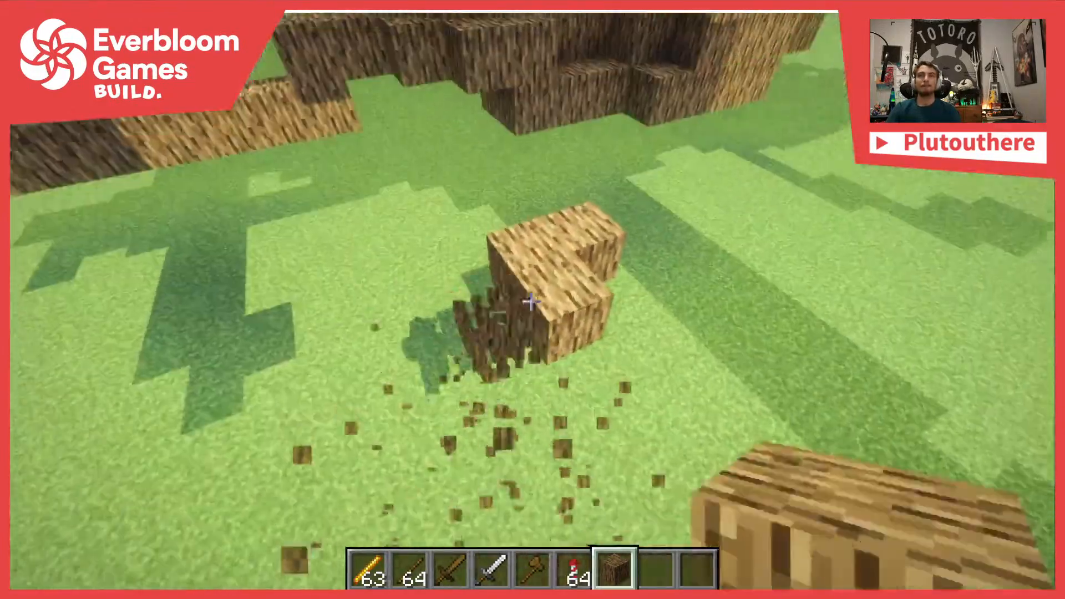
left_click(531, 301)
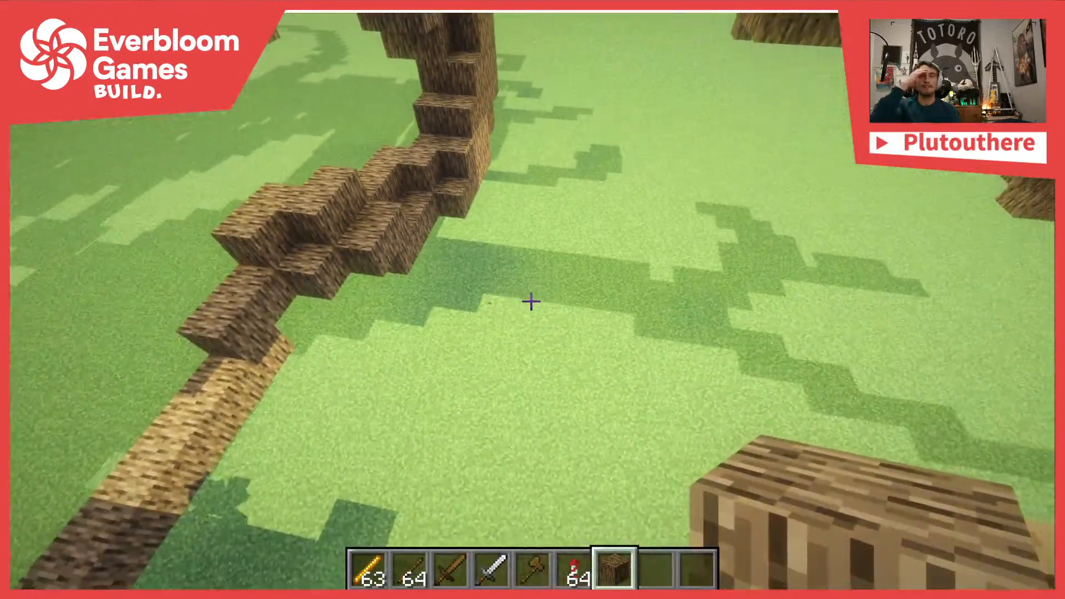
Generate a root with //spike oak_wood 2 1 from (991, 13, 359) through (993, 9, 366) and (990, 9, 369) to (987, 11, 366)
key("5")
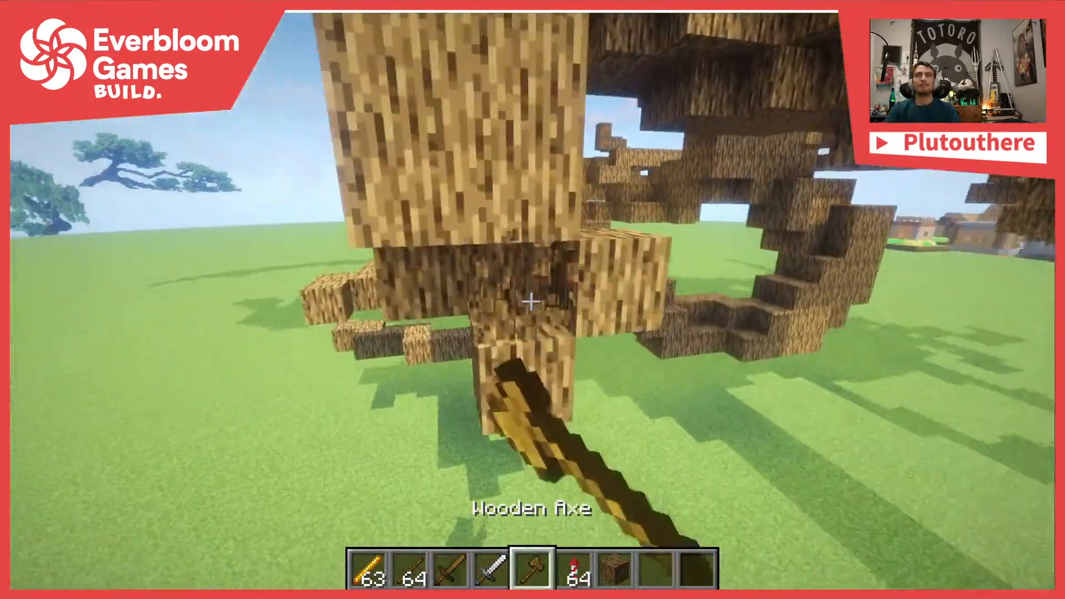
left_click(530, 302)
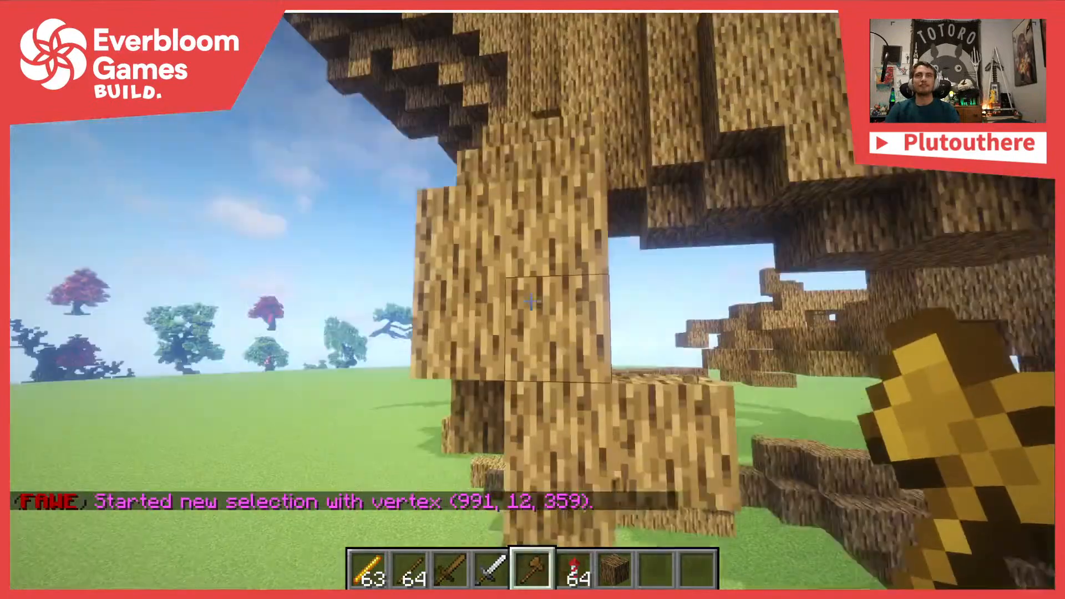
left_click(530, 302)
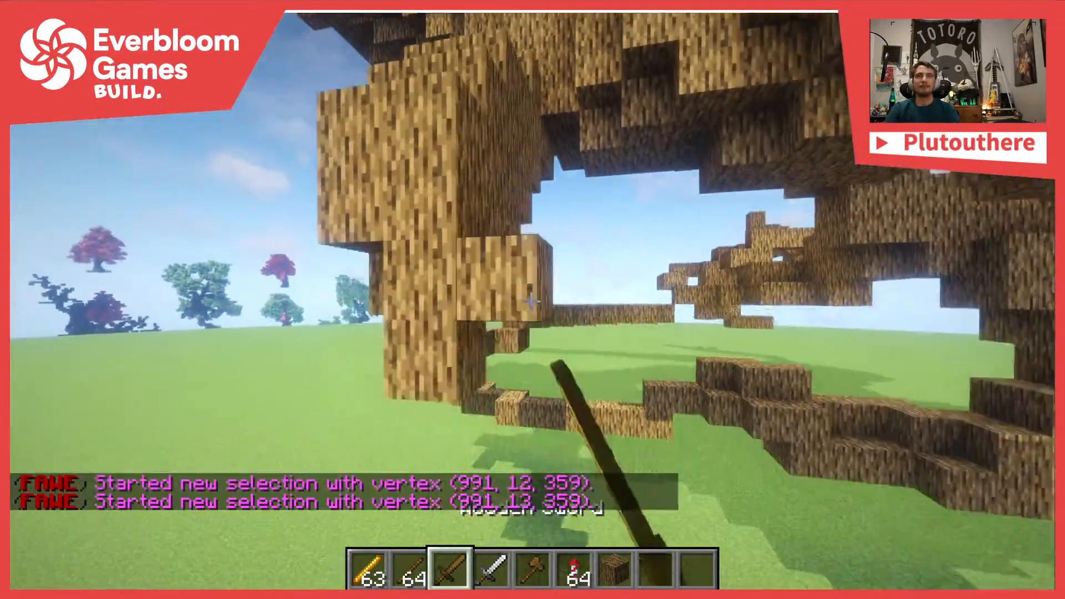
right_click(530, 302)
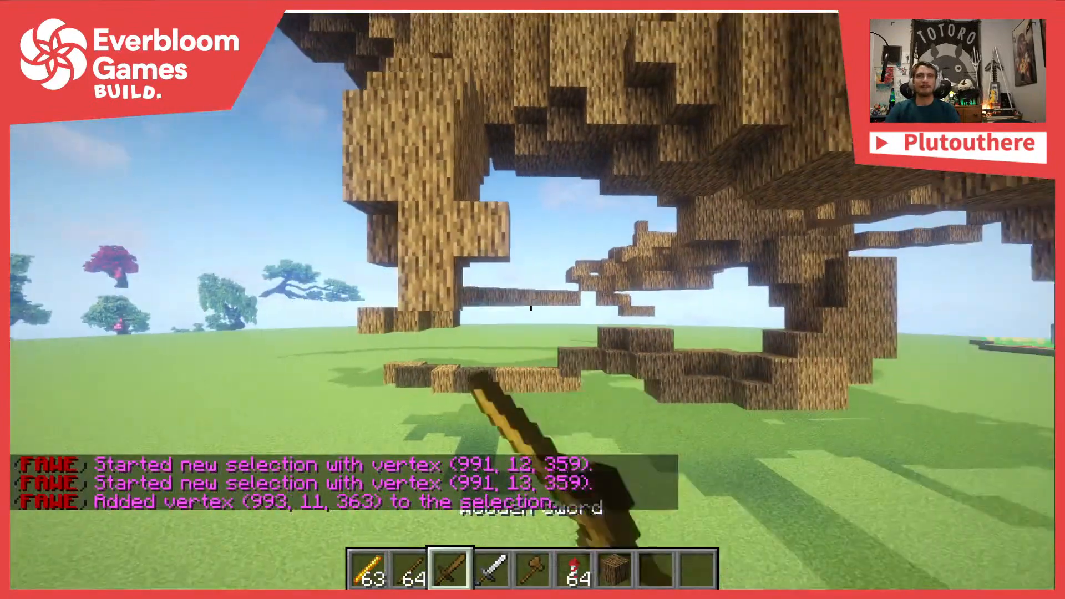
right_click(531, 301)
right_click(529, 302)
right_click(530, 301)
key("t")
key("Up")
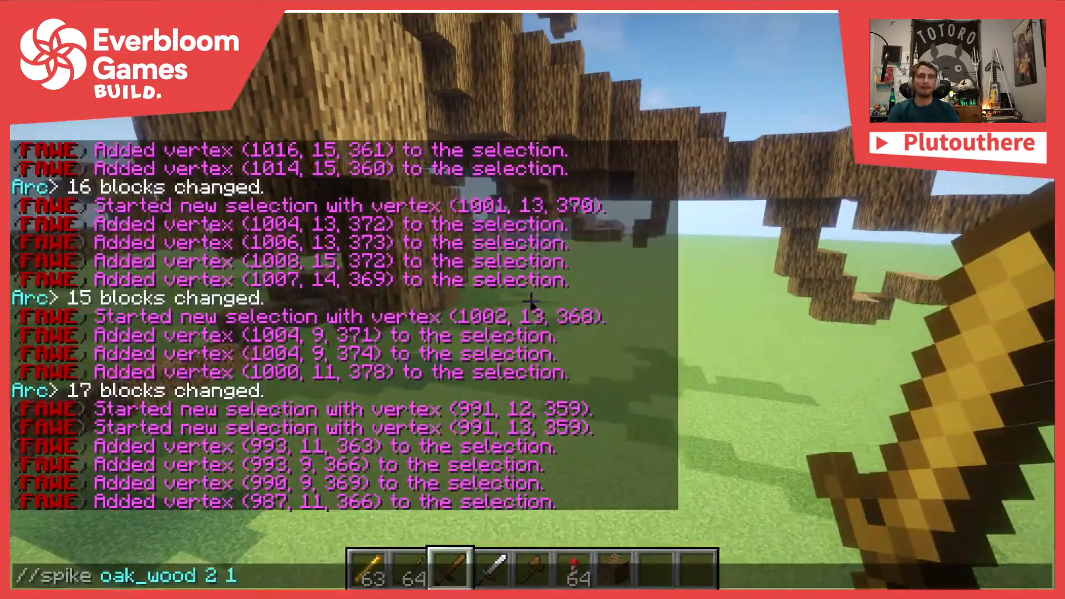
key("Return")
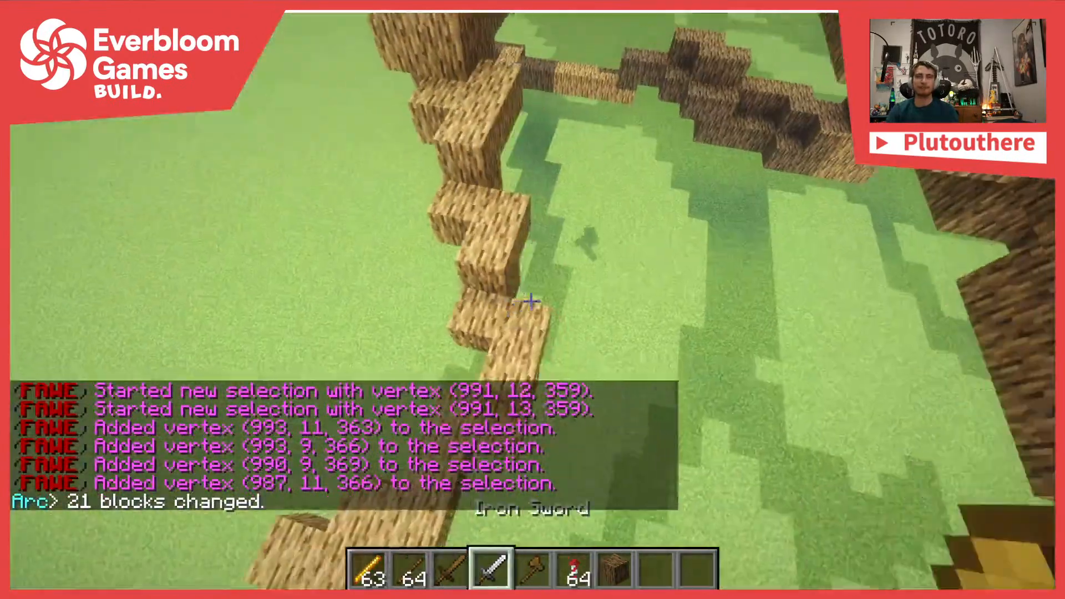
Branch an oak_wood spike root from (991, 14, 359) through (987, 14, 362), (983, 12, 361) and (981, 11, 362) to (986, 12, 367)
scroll(530, 301, "down", 1)
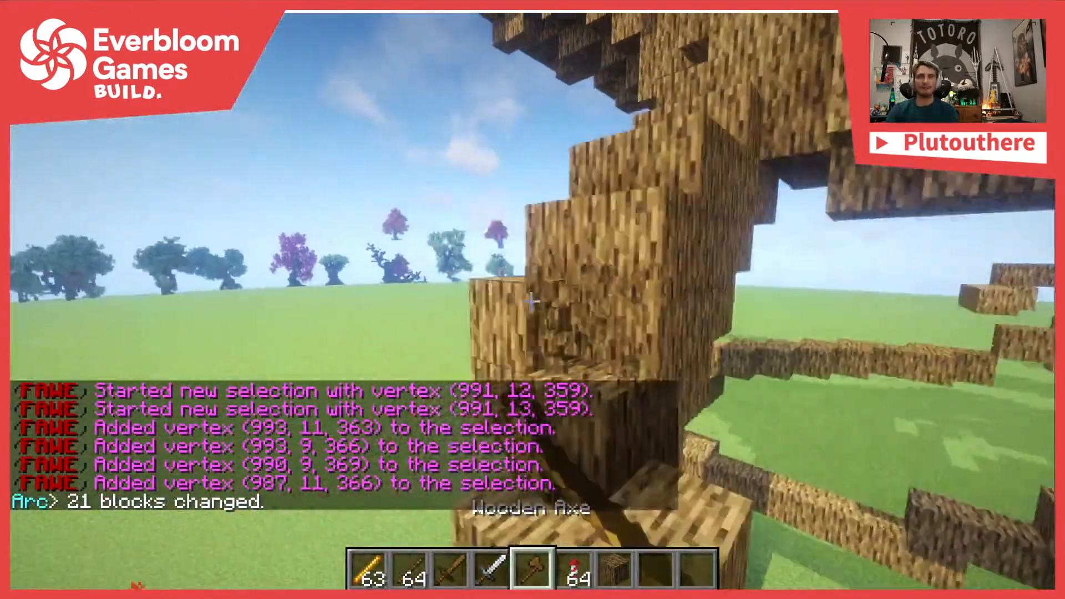
left_click(530, 302)
scroll(530, 301, "up", 1)
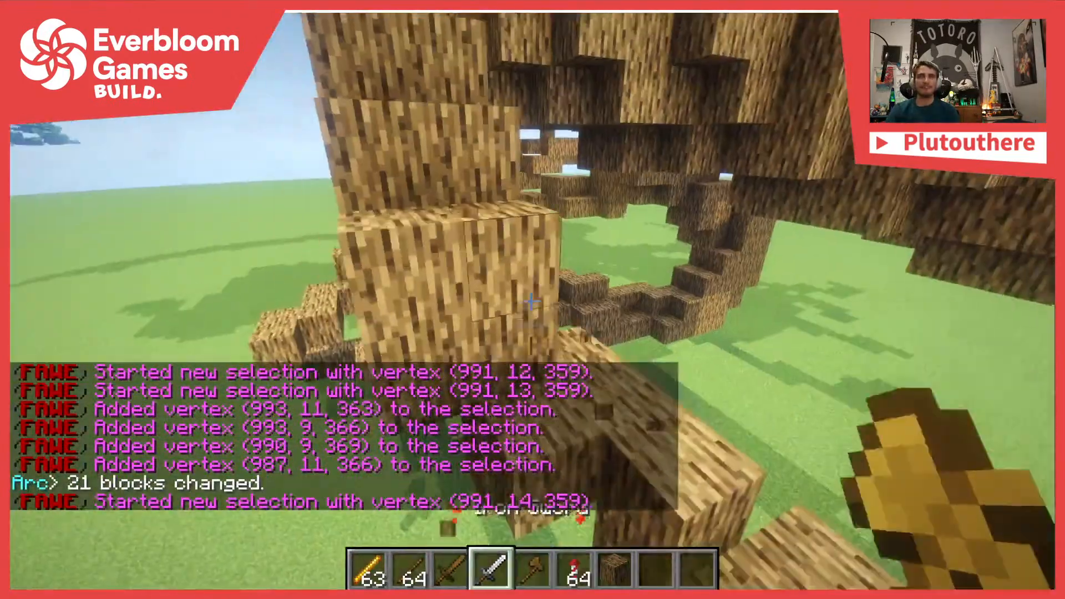
right_click(530, 301)
right_click(530, 301)
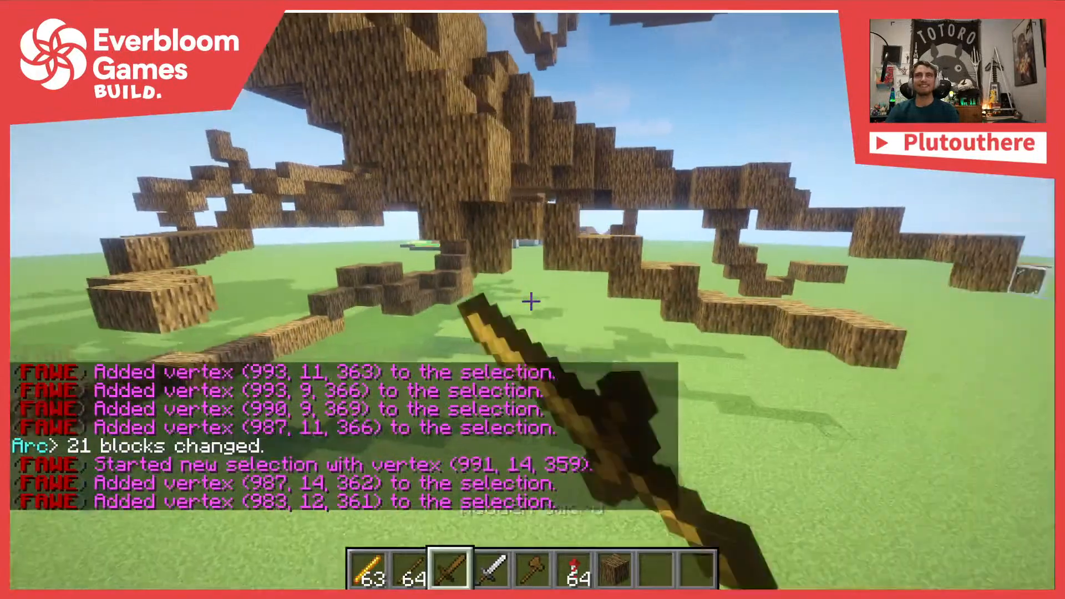
right_click(530, 302)
right_click(531, 302)
key("t")
key("Up")
key("Return")
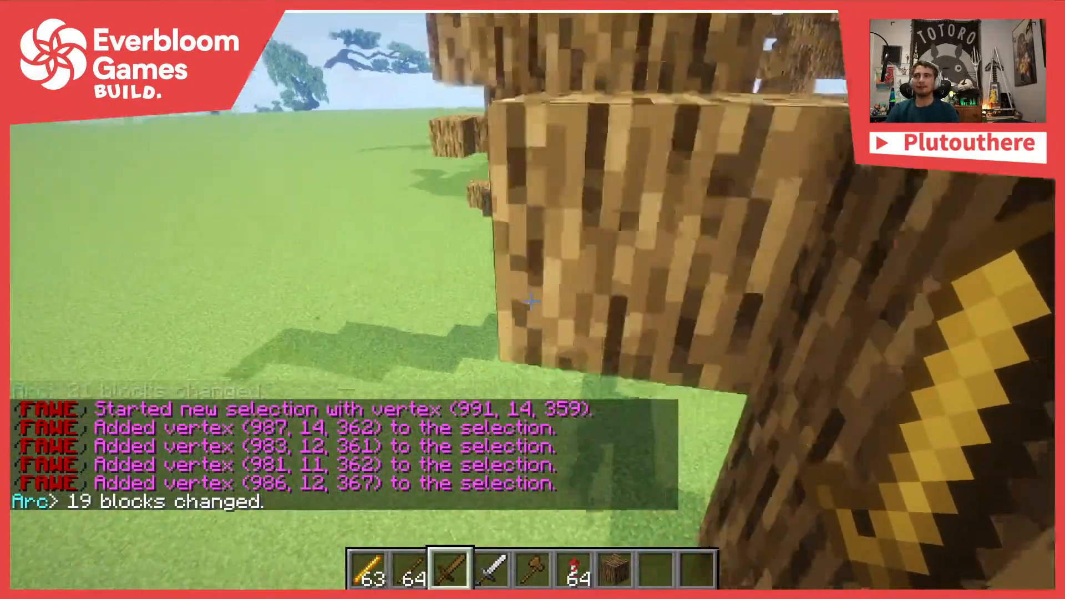
Generate an oak_wood spike root from (990, 13, 358) through (985, 10, 357), (984, 10, 360) and (985, 9, 365) to (989, 11, 369)
scroll(531, 301, "down", 1)
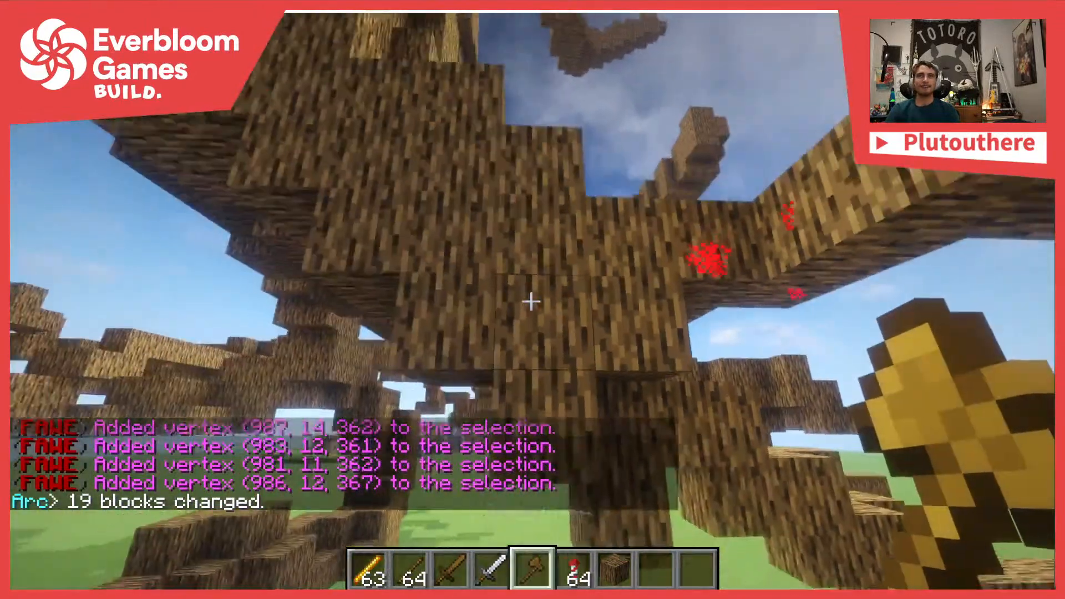
left_click(530, 301)
scroll(530, 302, "up", 2)
right_click(530, 301)
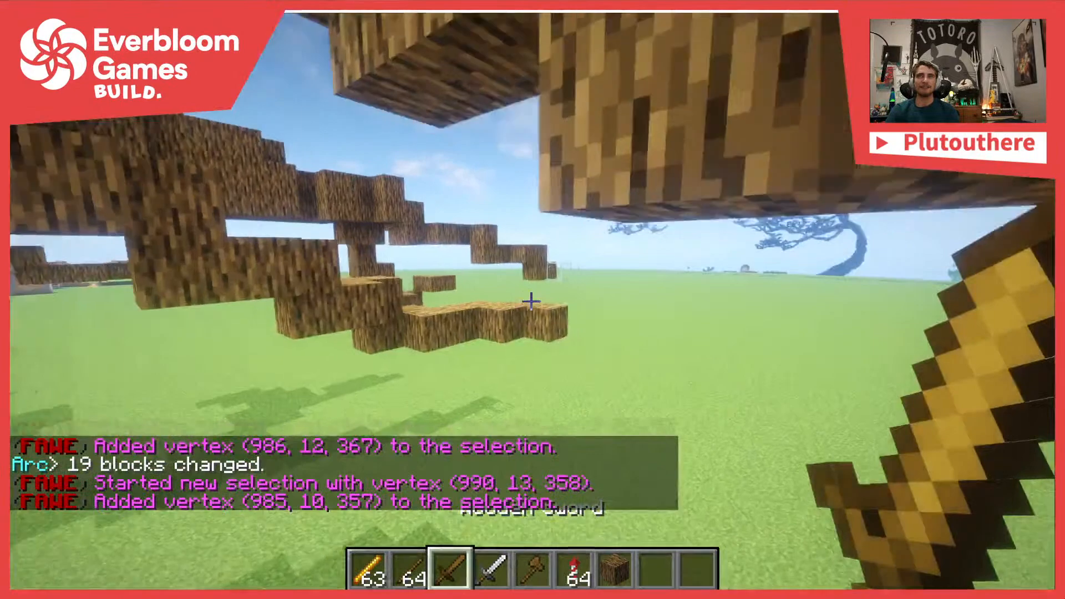
right_click(530, 302)
right_click(531, 302)
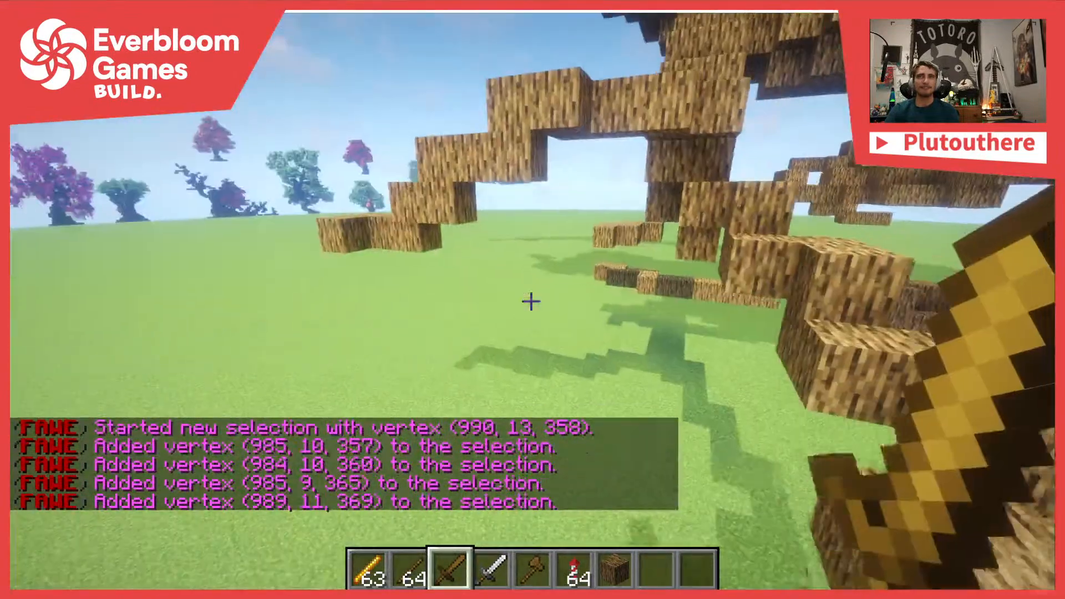
type("t")
type("wd")
key("Escape")
key("t")
key("Up")
key("Return")
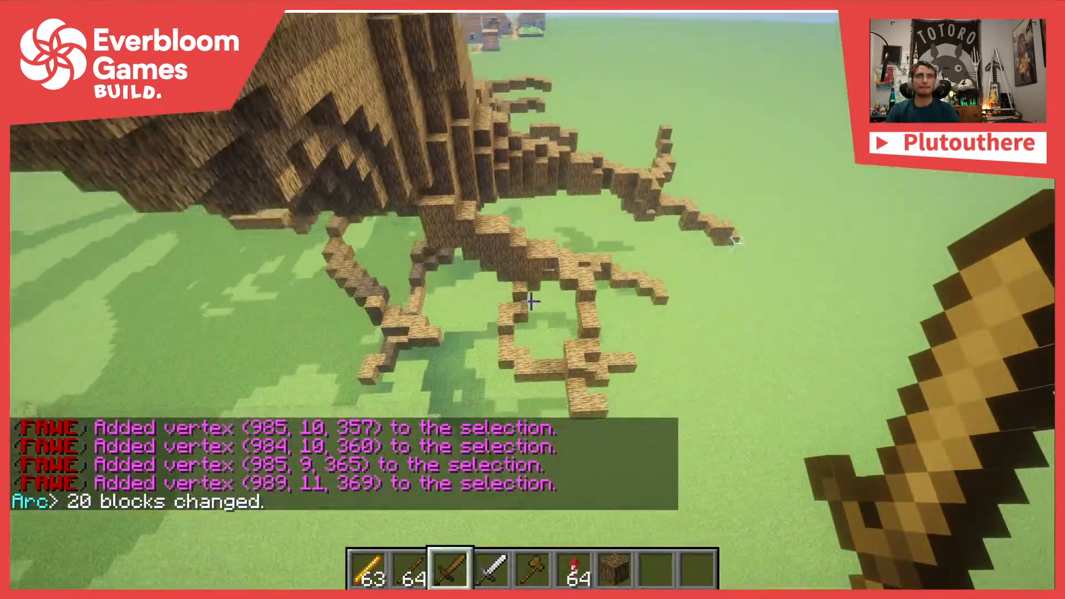
Lay out another root path on the opposite side, starting at (1002, 13, 346) and passing through (998, 13, 346) and (991, 12, 340)
key("5")
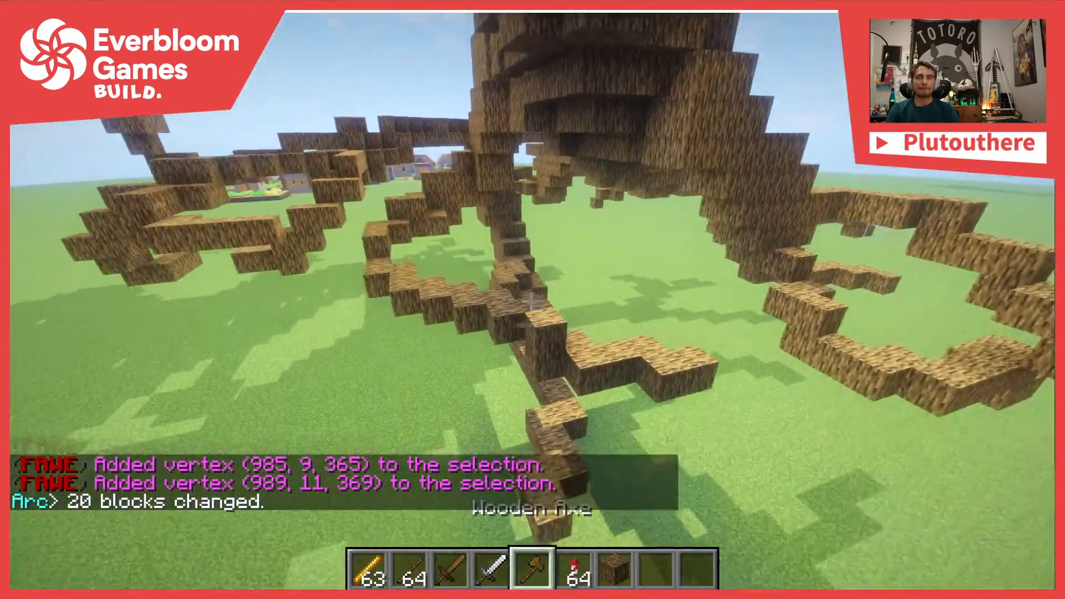
key("w")
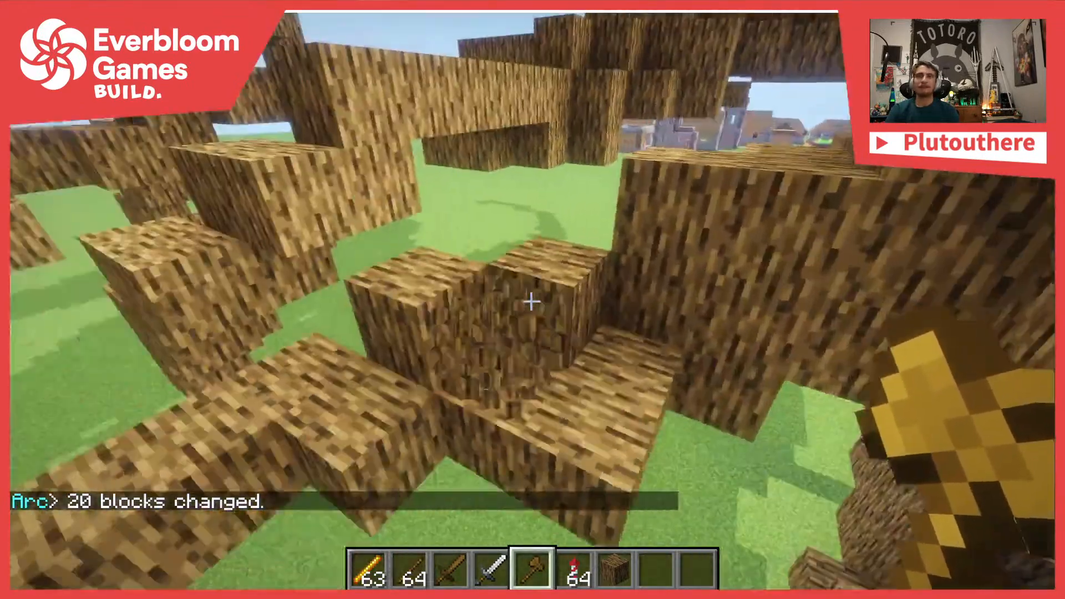
left_click(532, 302)
left_click(531, 302)
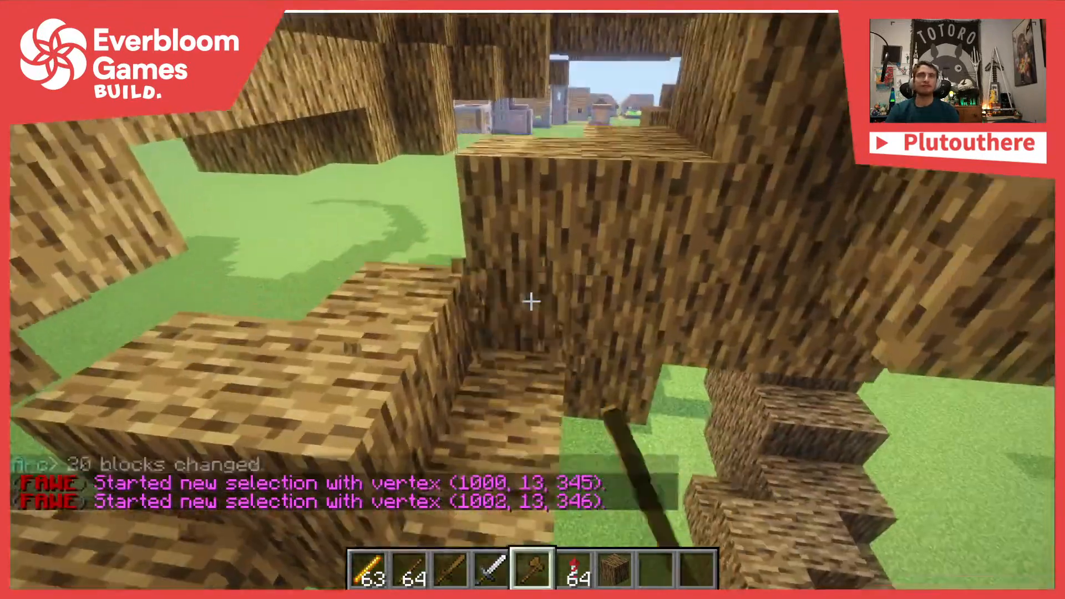
right_click(532, 301)
key("3")
key("s")
key("a")
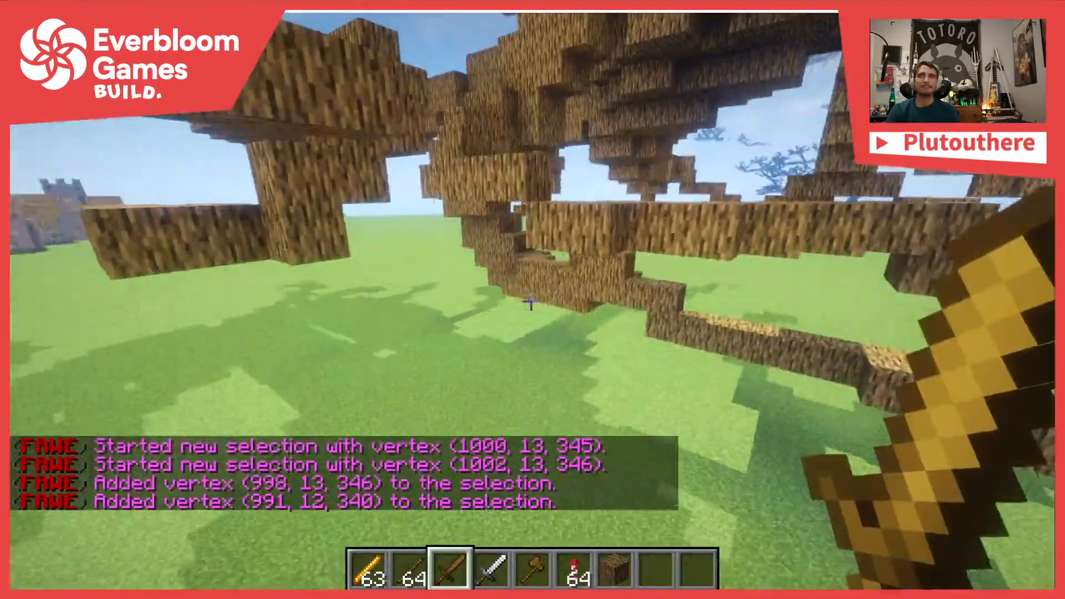
right_click(533, 301)
key("t")
key("Escape")
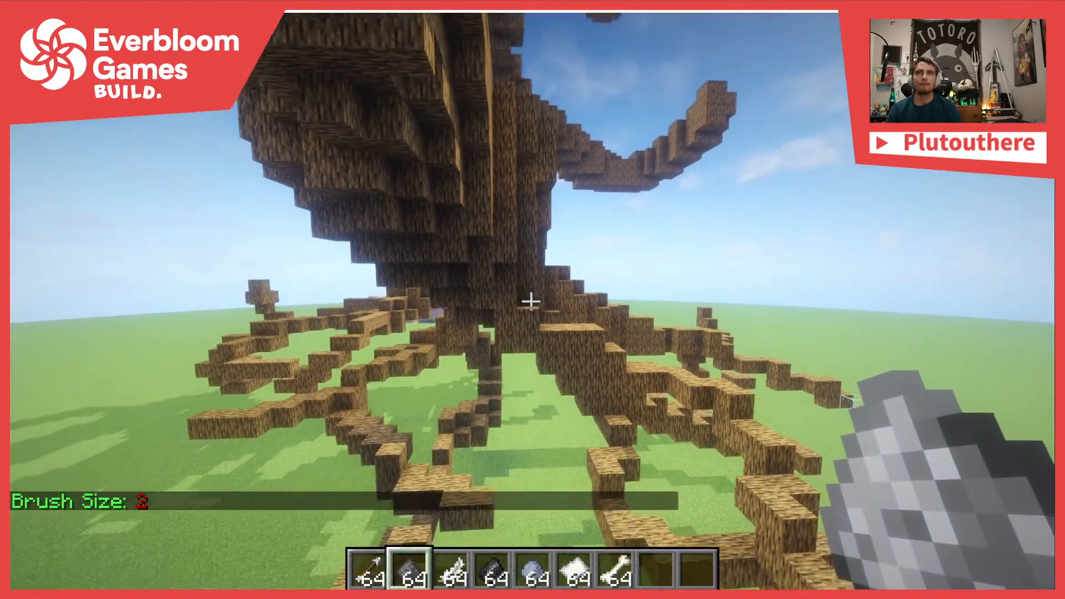
Place single oak wood blocks by hand on the stepped root near the trunk base to fill out its shape
key("w")
scroll(531, 300, "down", 6)
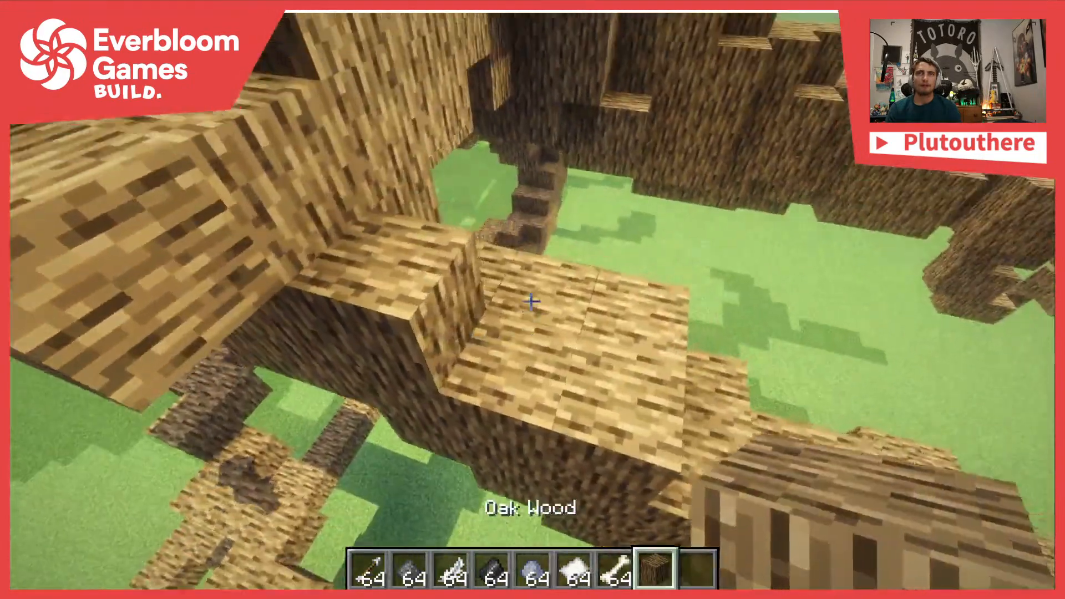
right_click(531, 302)
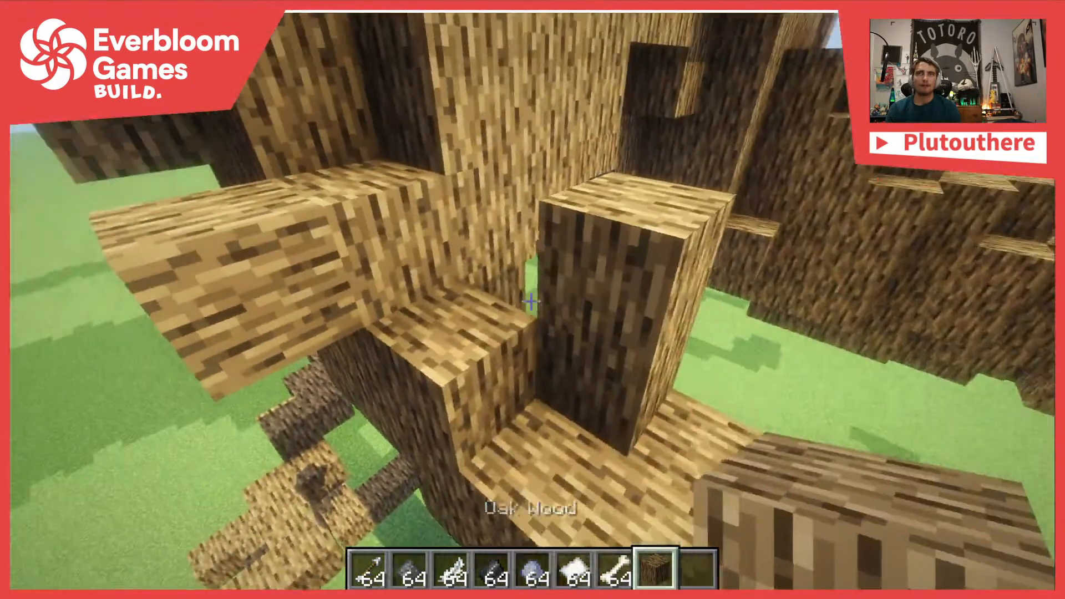
right_click(531, 302)
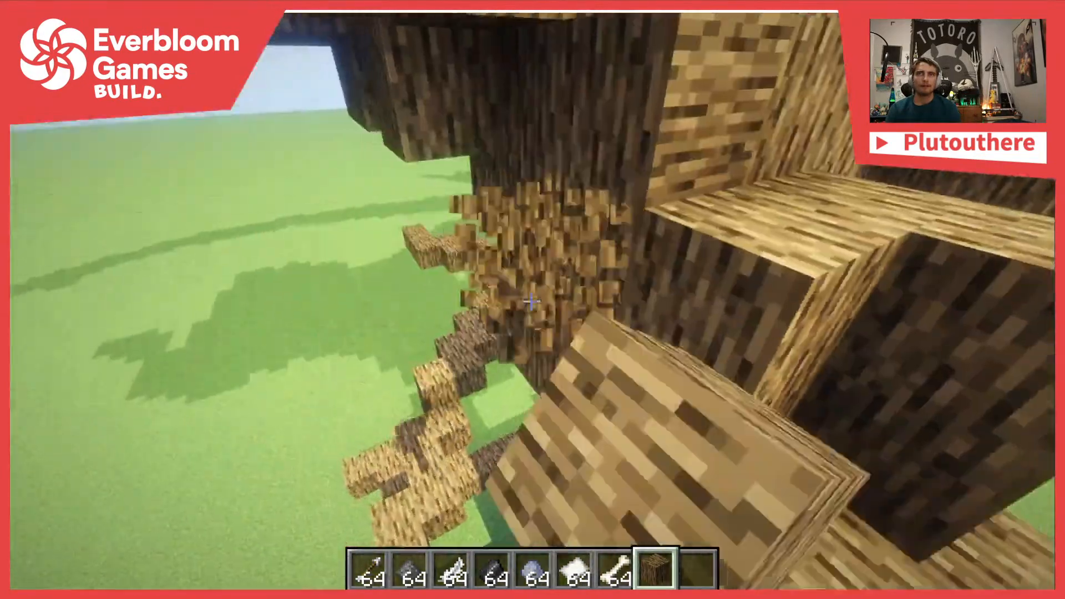
scroll(531, 301, "down", 2)
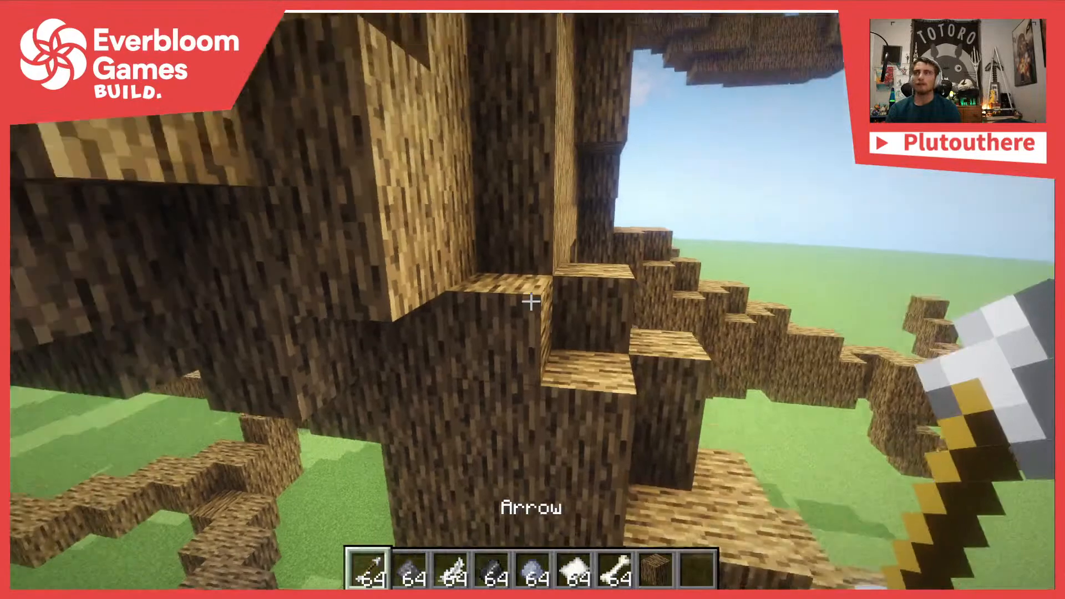
scroll(531, 302, "up", 2)
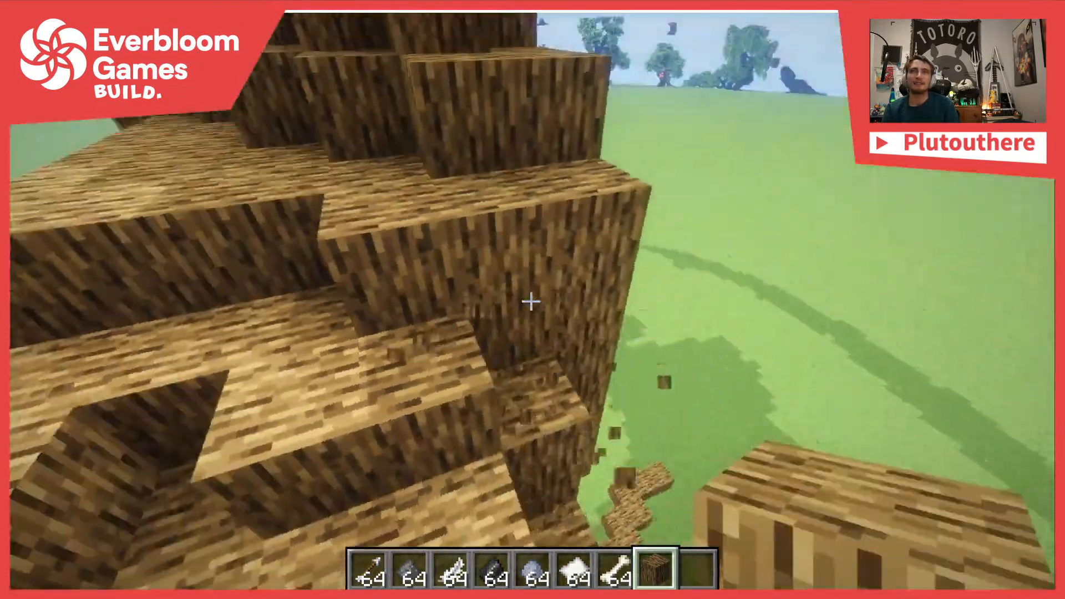
Break away an oak wood block on the stepped root near the trunk base to refine its shape
left_click(532, 300)
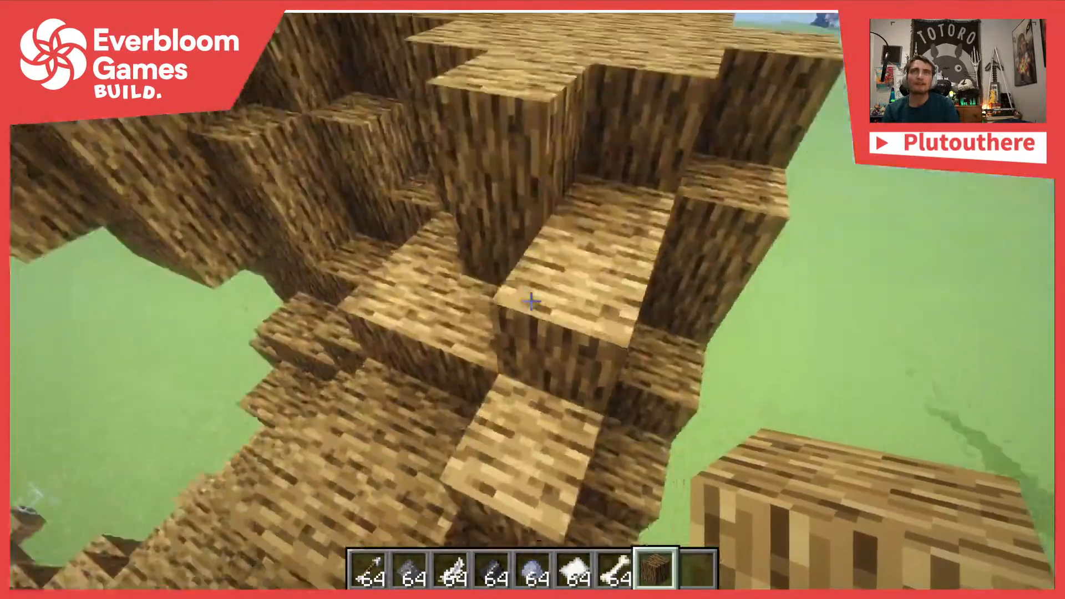
key("1")
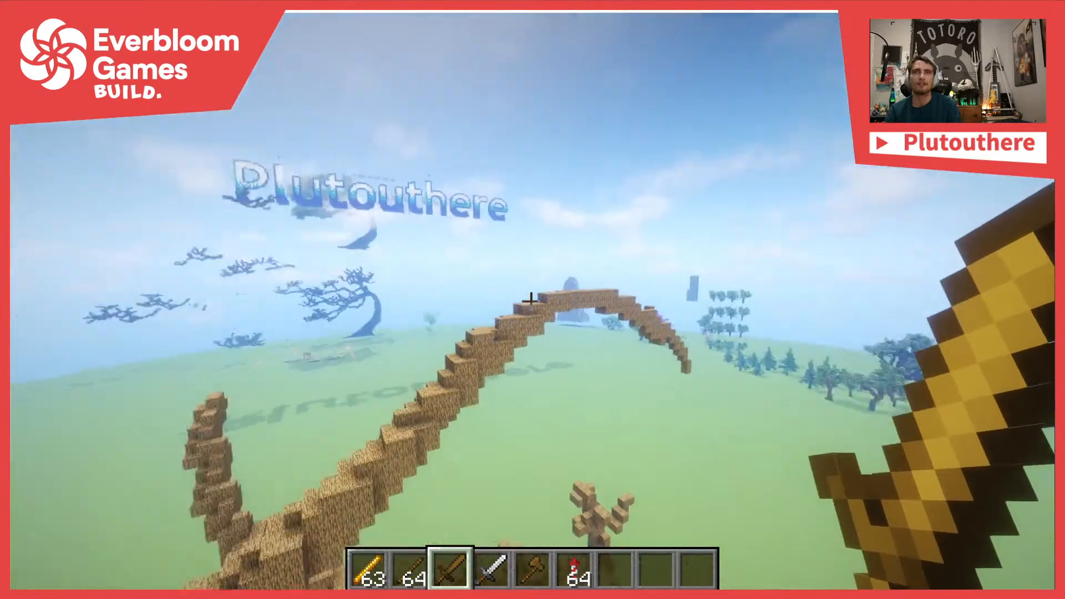
Set the flying speed to 7 and examine the bare branches of the existing curved dark oak tree
key("1")
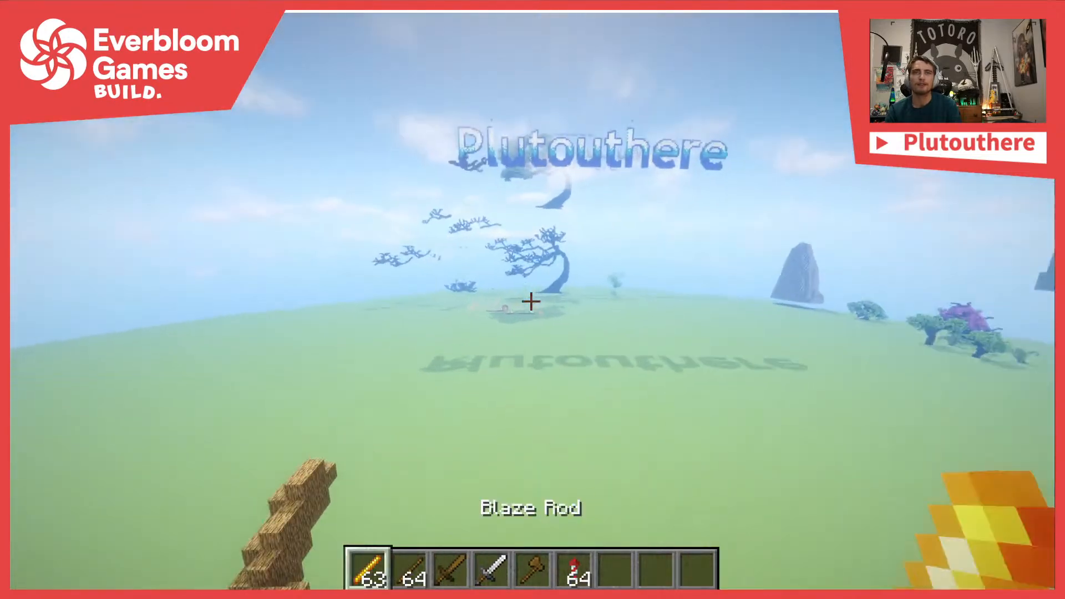
left_click(531, 302)
key("w")
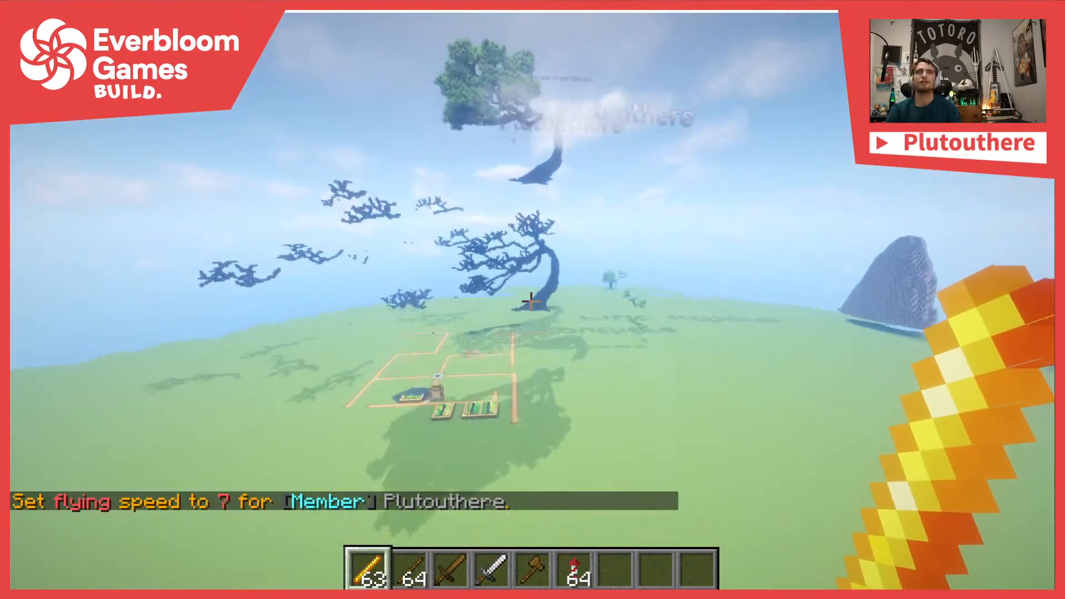
key("a")
key("space")
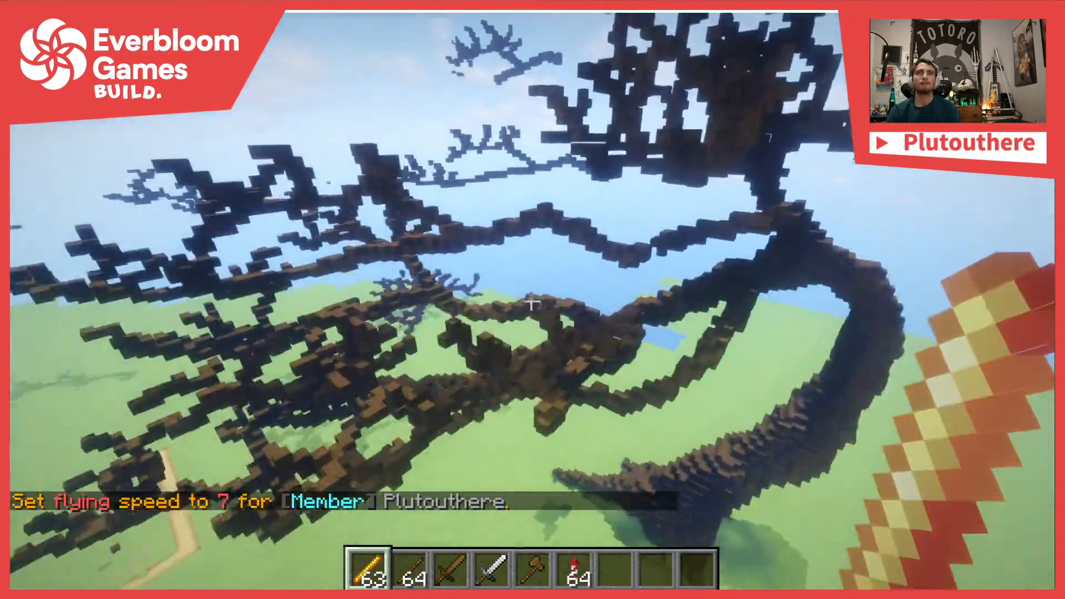
key("w")
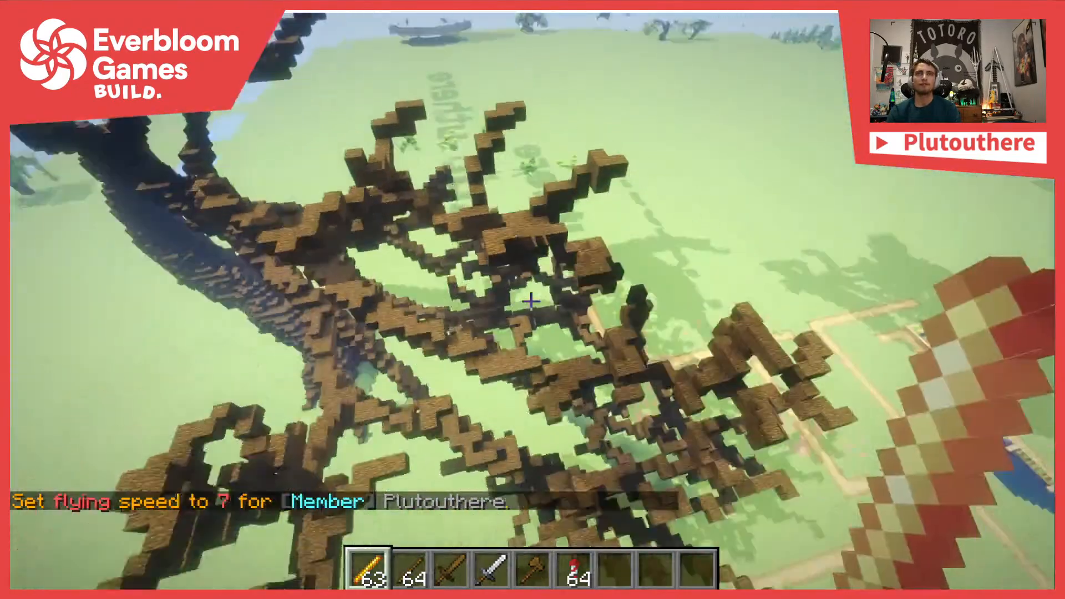
key("s")
key("a")
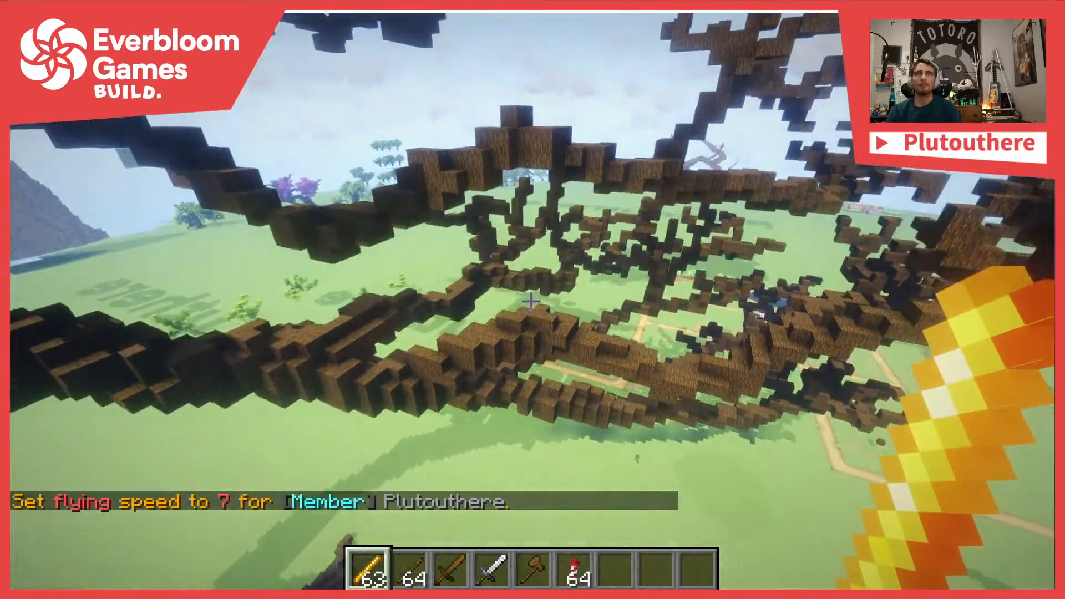
key("w")
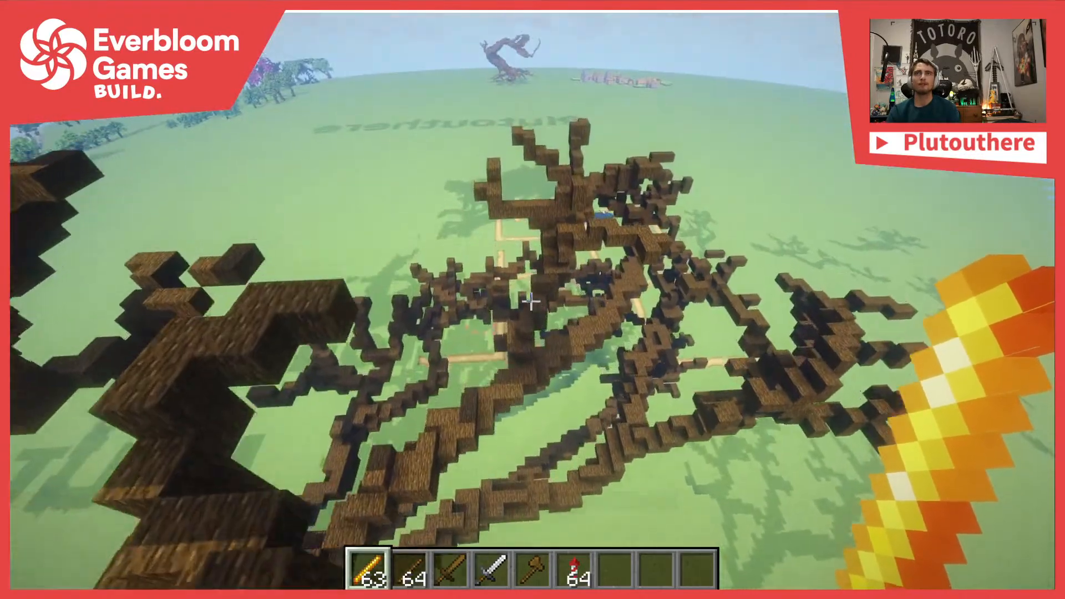
key("d")
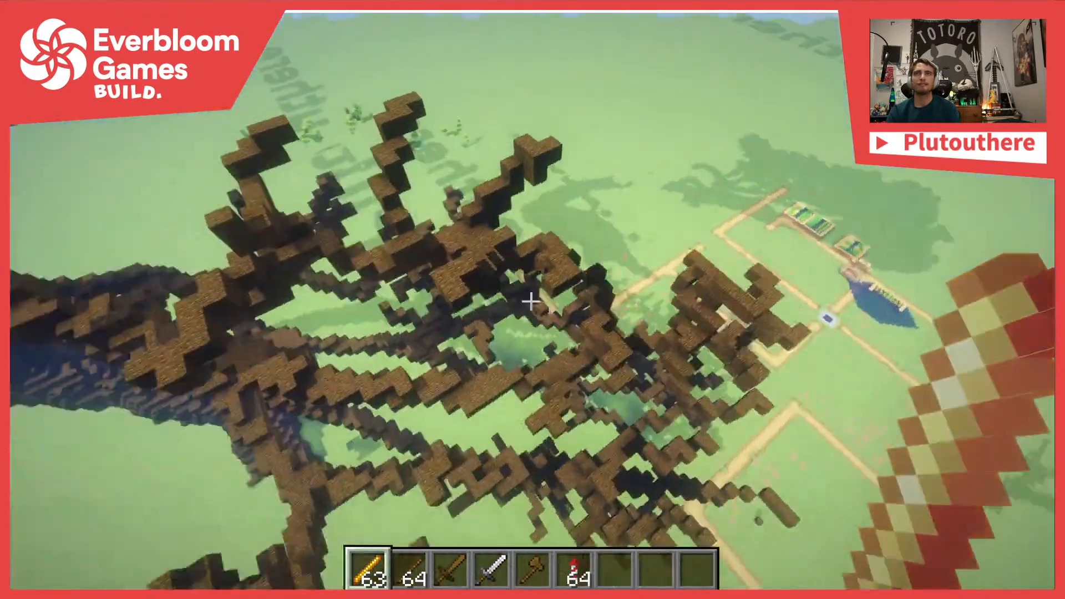
key("w")
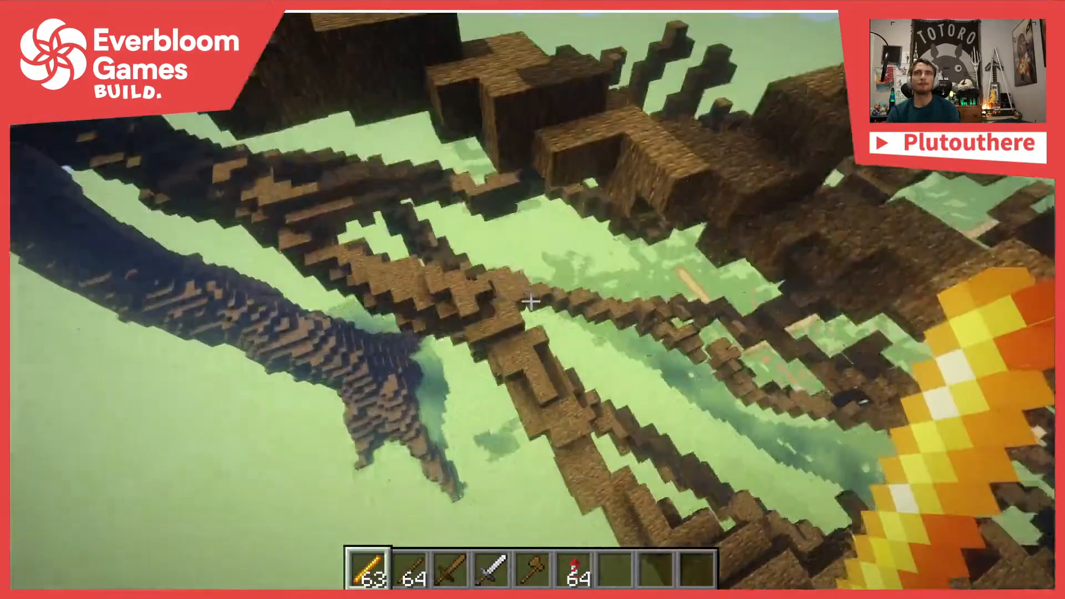
key("w")
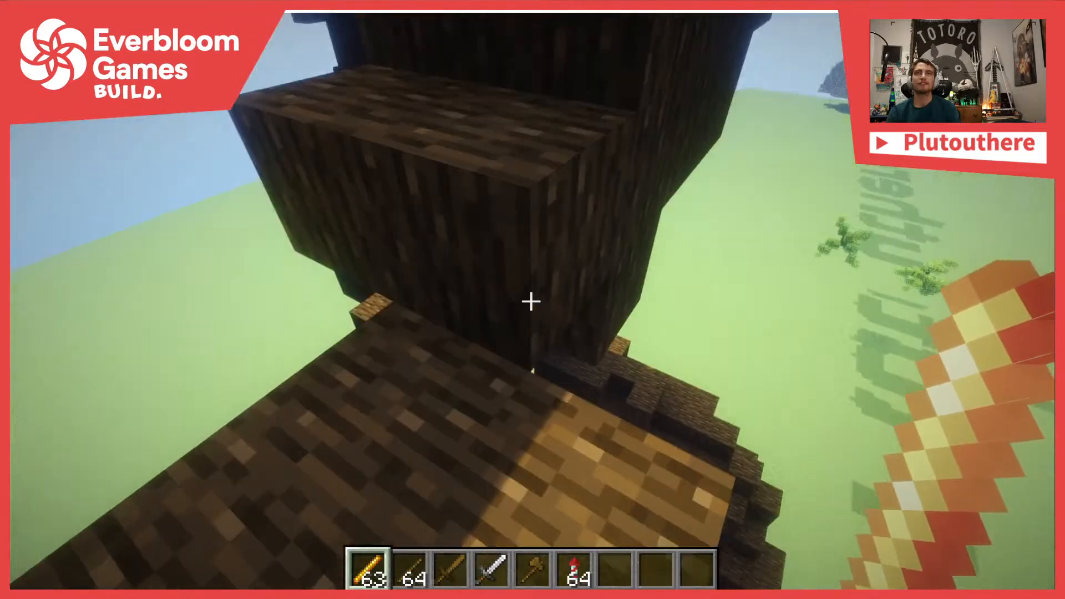
Break the dark oak wood joining a branch to the existing tree and switch the selection mode to fuzzy
middle_click(531, 302)
left_click(531, 301)
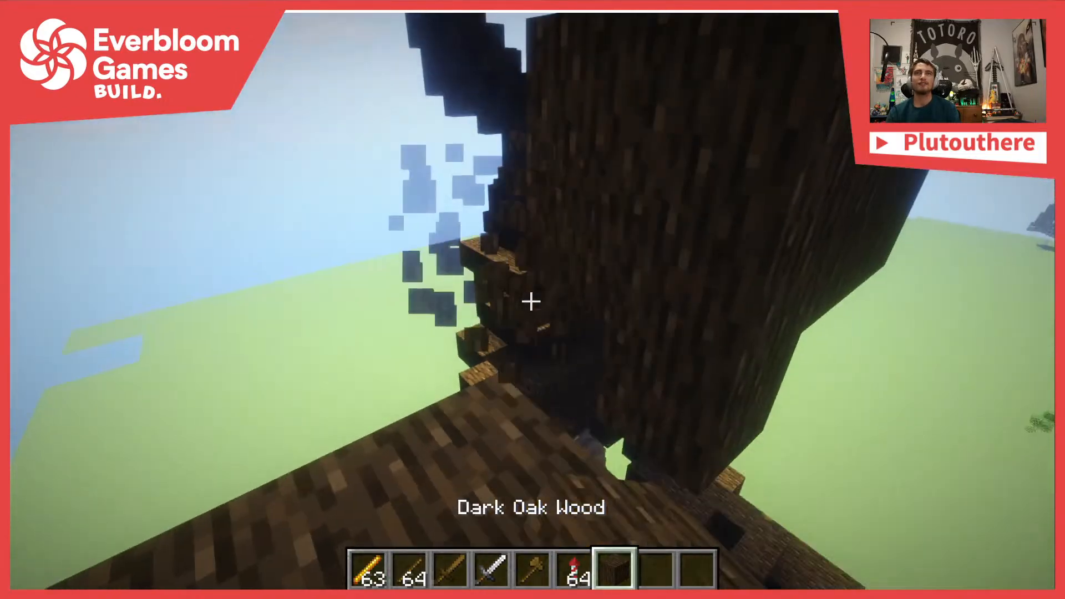
type("5//sel s")
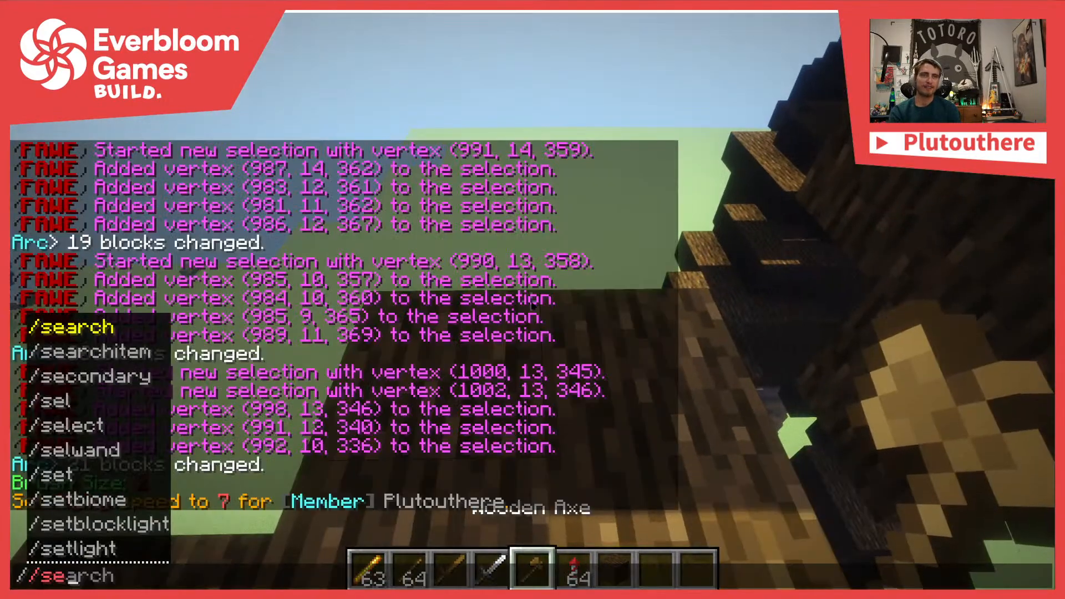
key("Return")
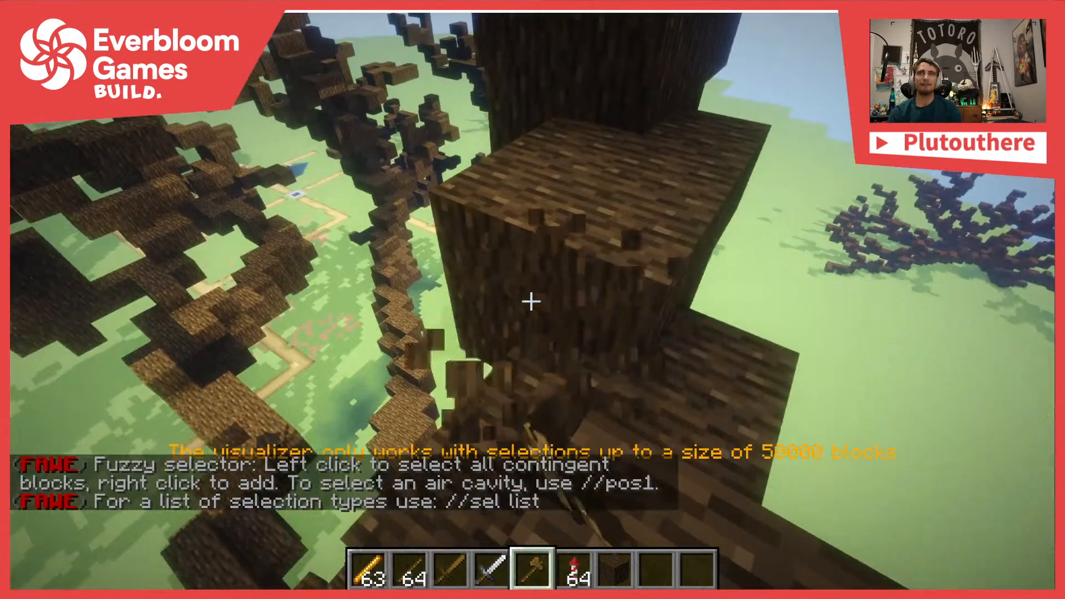
Select the detached dark oak branch from (982, 59, 791) and copy it to the clipboard
left_click(531, 301)
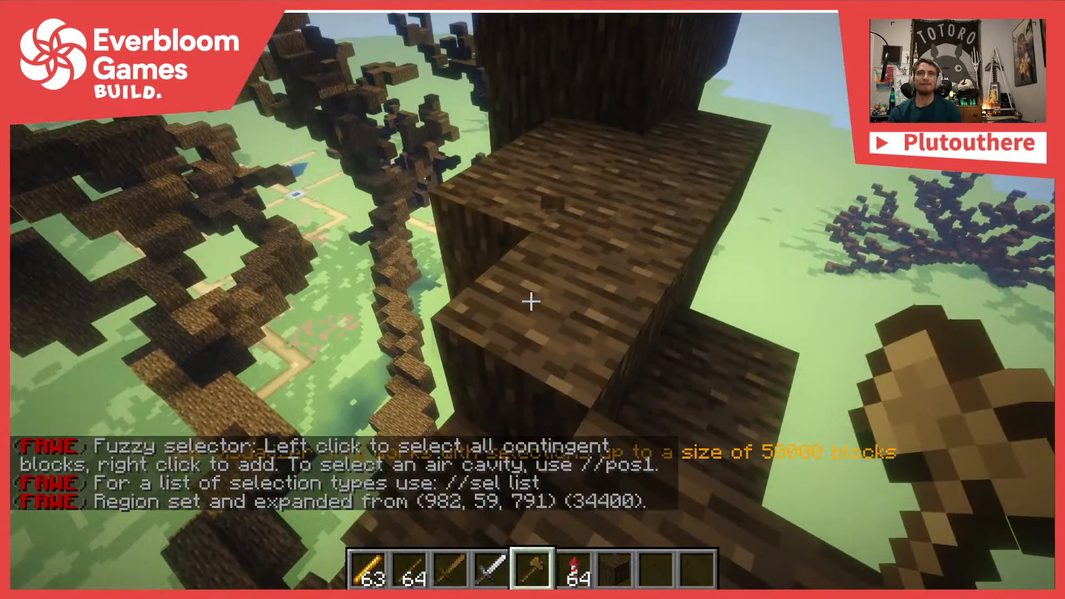
type("//copy")
key("Return")
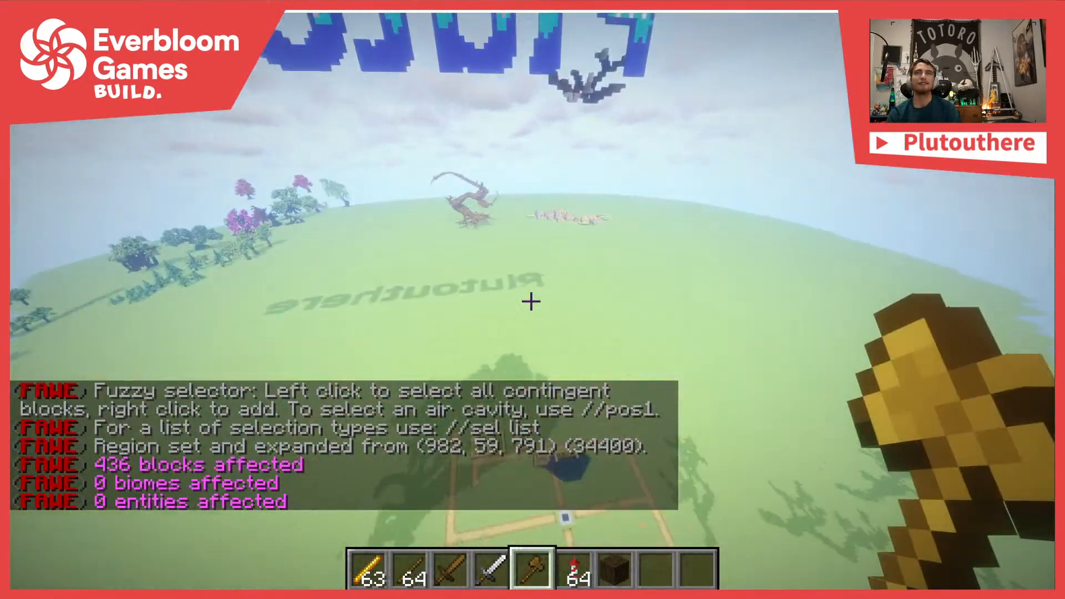
key("slash")
type("/range")
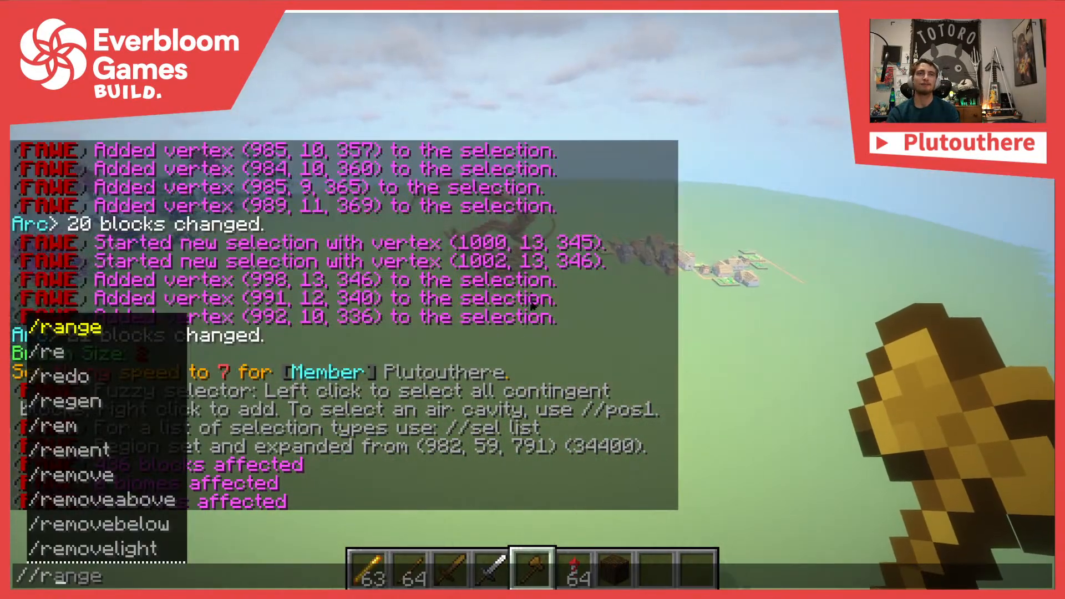
key("Escape")
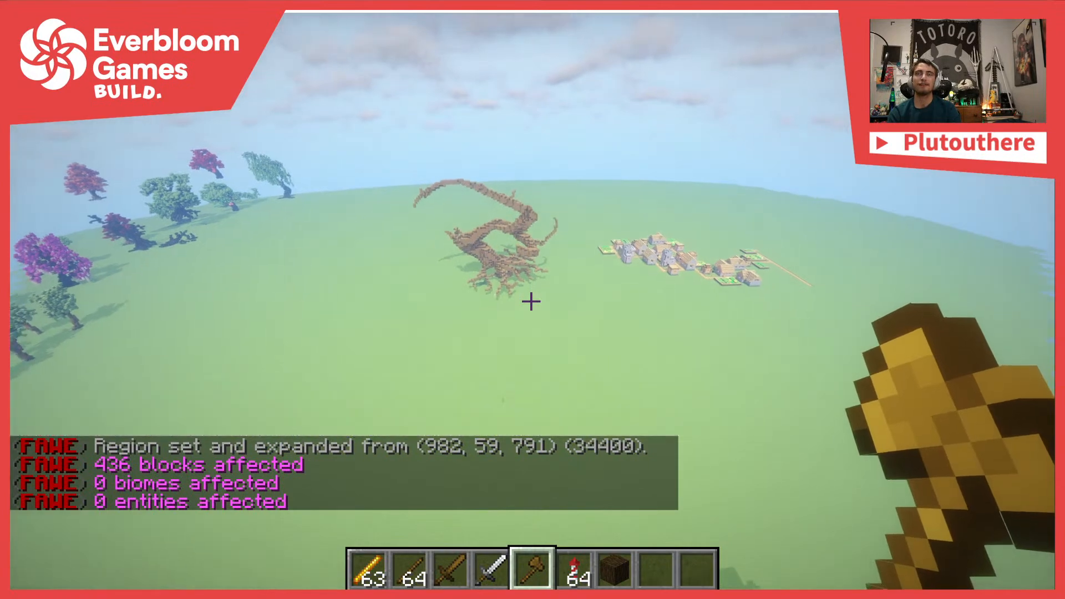
Paste the copied branch without air in the open sky near the new tree, at (993, 92, 499)
key("slash")
type("/paste -a")
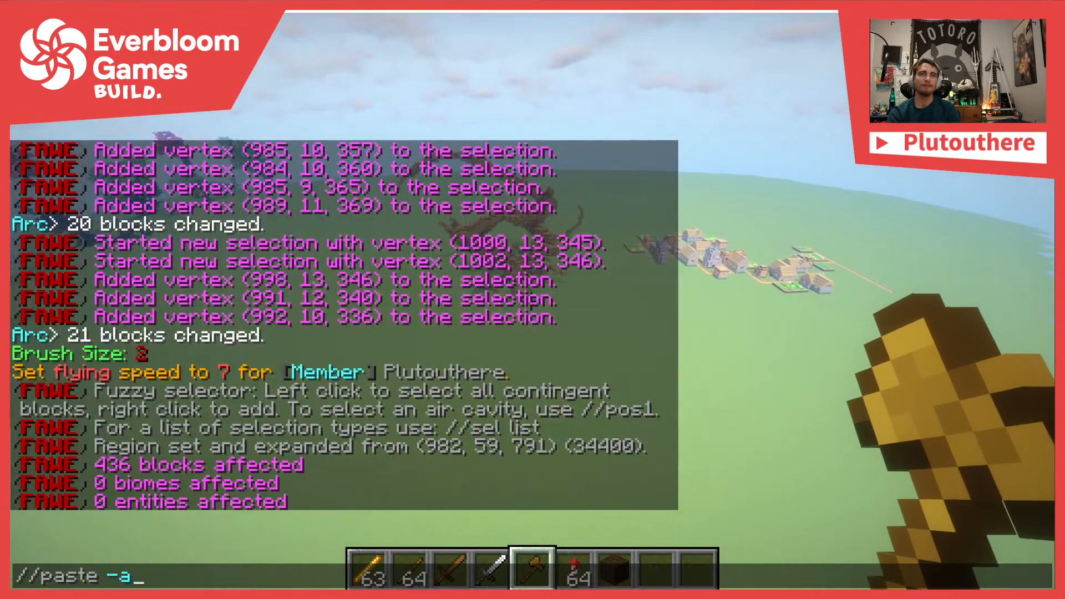
key("Return")
key("s")
key("space")
key("space")
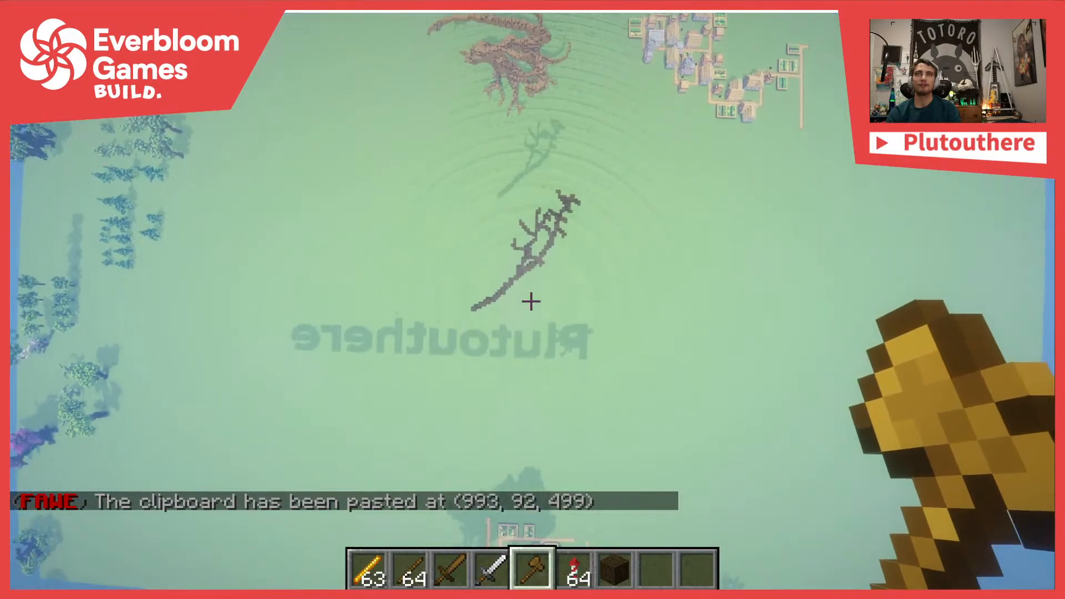
key("shift")
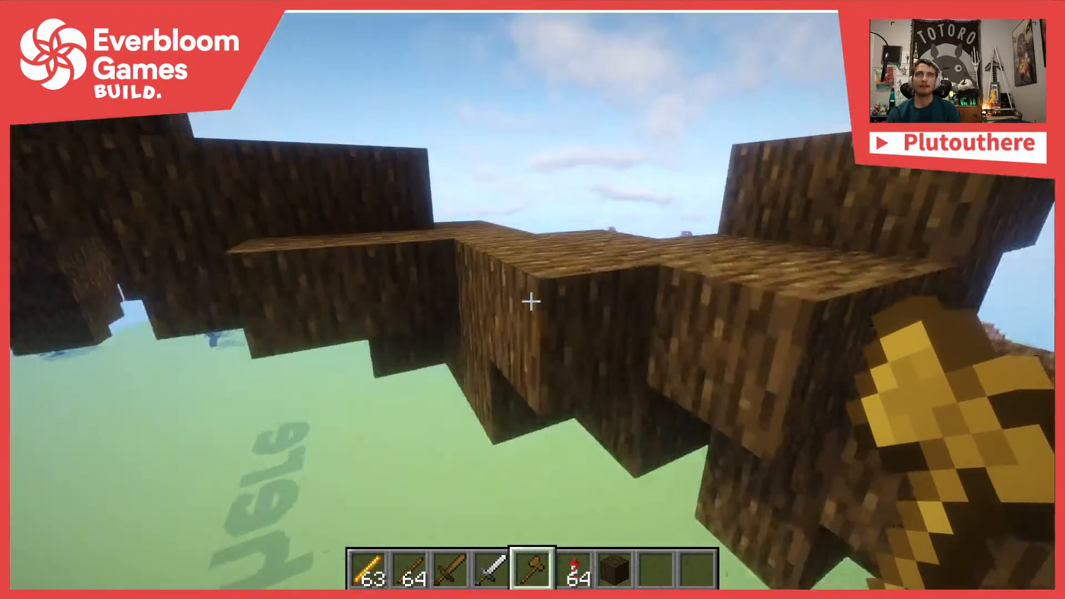
Break dark oak wood blocks along the pasted branch to split it into separate pieces
key("7")
left_click(531, 302)
left_click(531, 301)
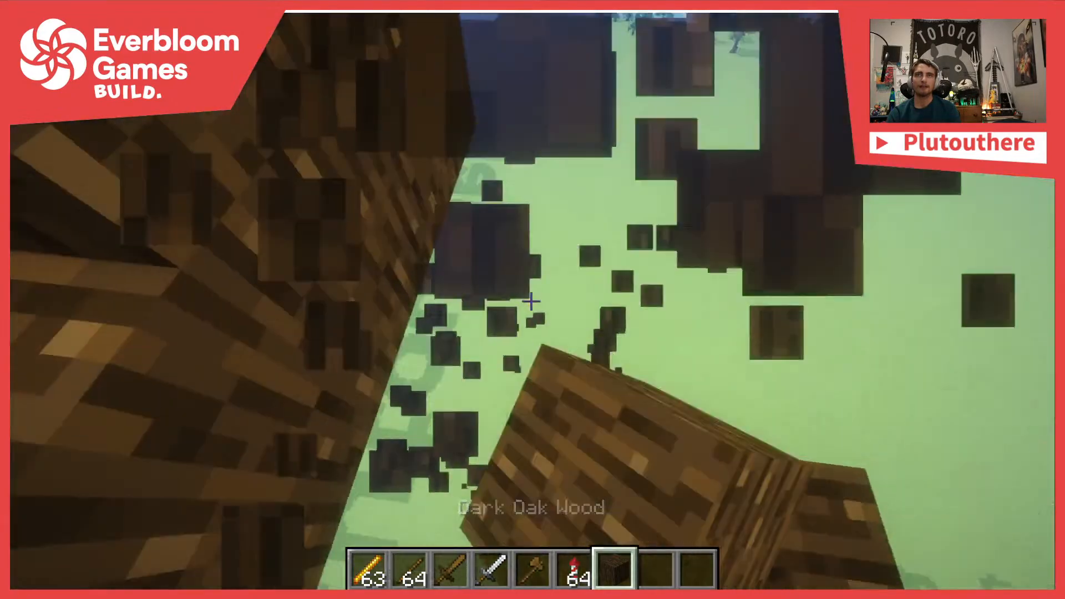
left_click(532, 301)
key("5")
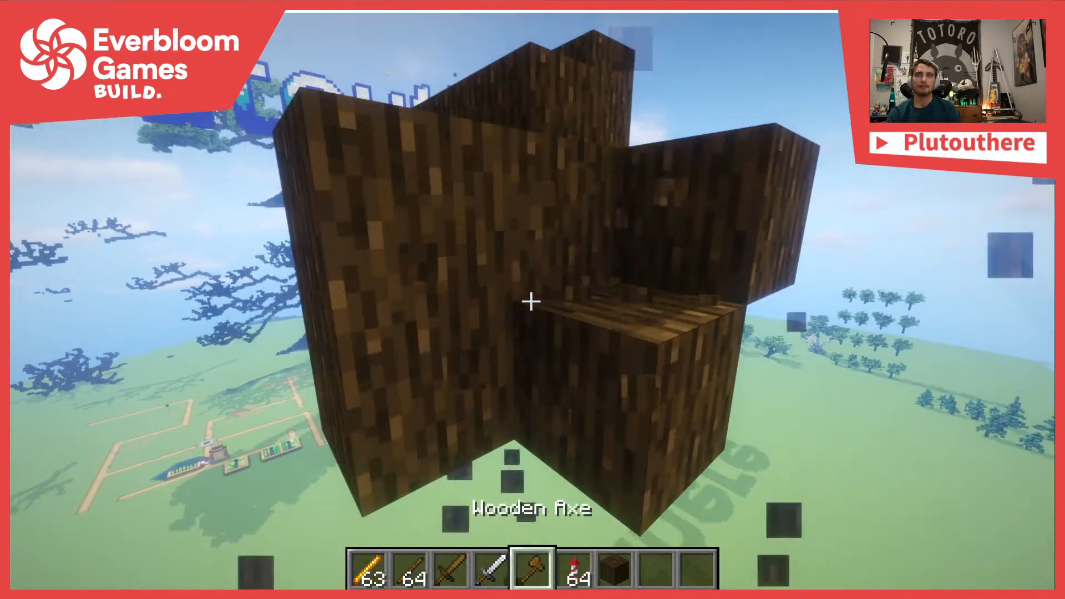
key("t")
key("Up")
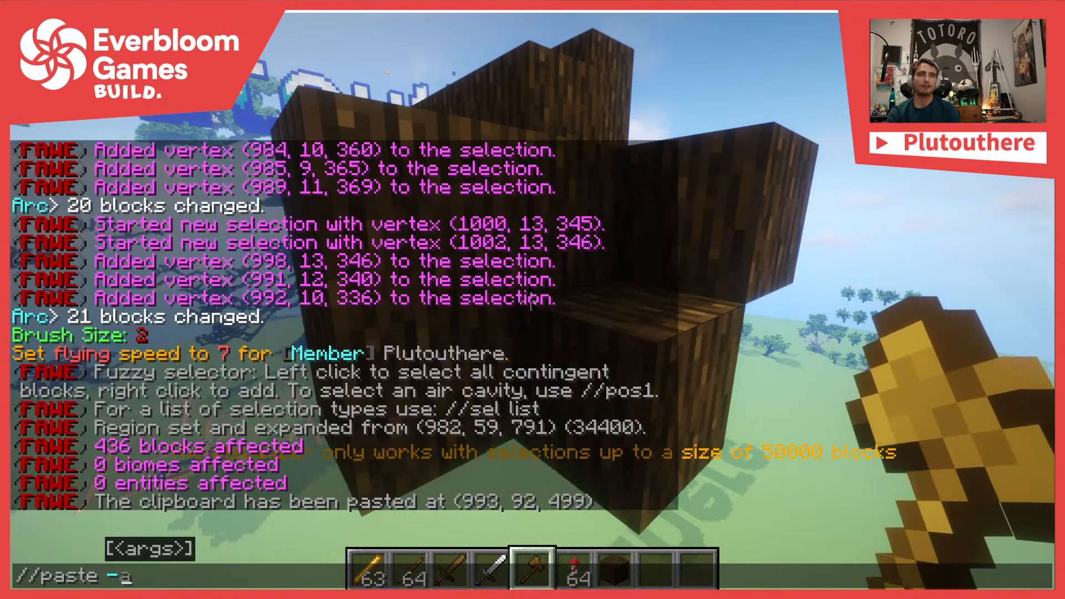
key("Escape")
key("Escape")
key("slash")
type("/calc")
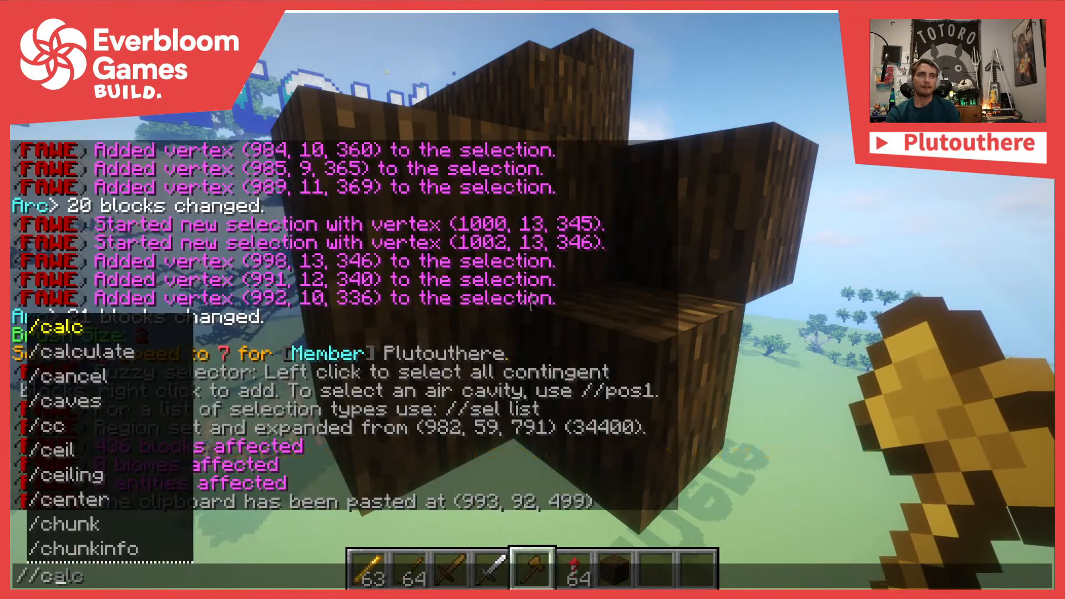
key("Escape")
key("Escape")
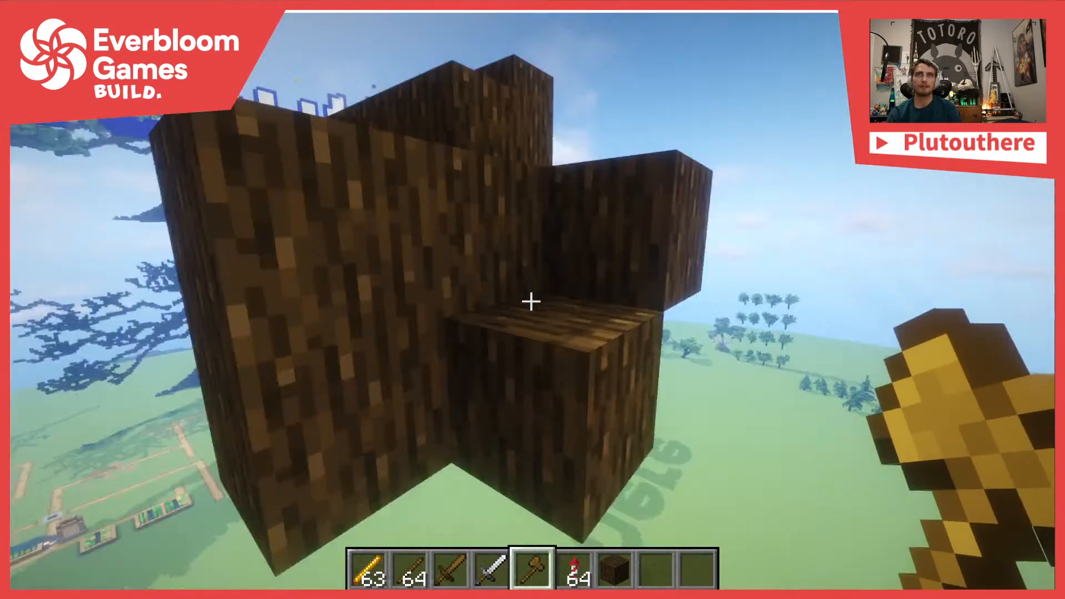
Fuzzy-select the split-off piece of the pasted branch from (1003, 95, 494) and cut it
left_click(531, 302)
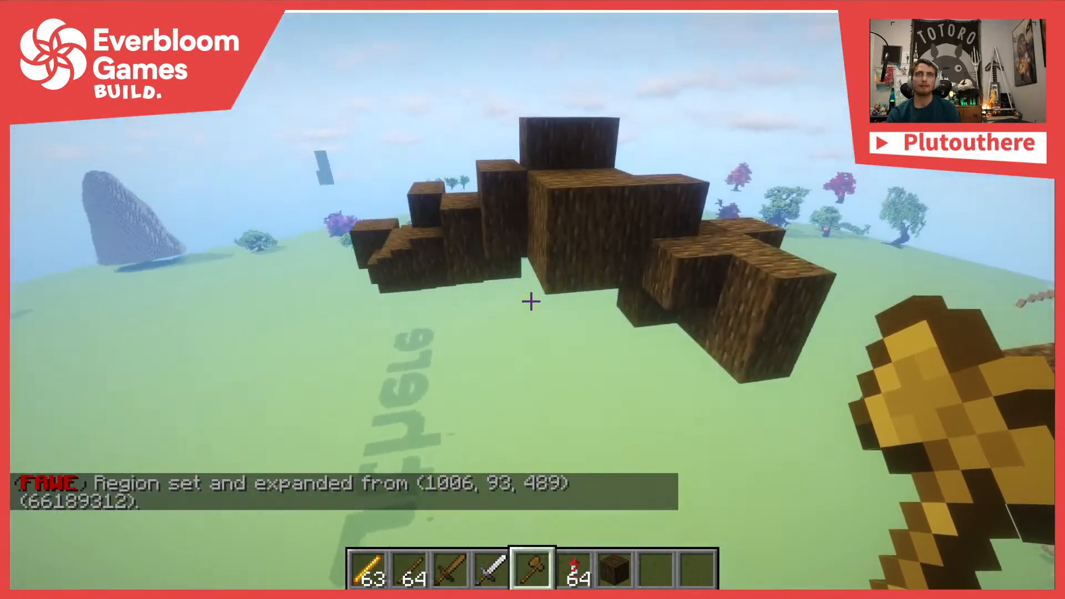
key("w")
left_click(532, 302)
left_click(531, 301)
left_click(531, 301)
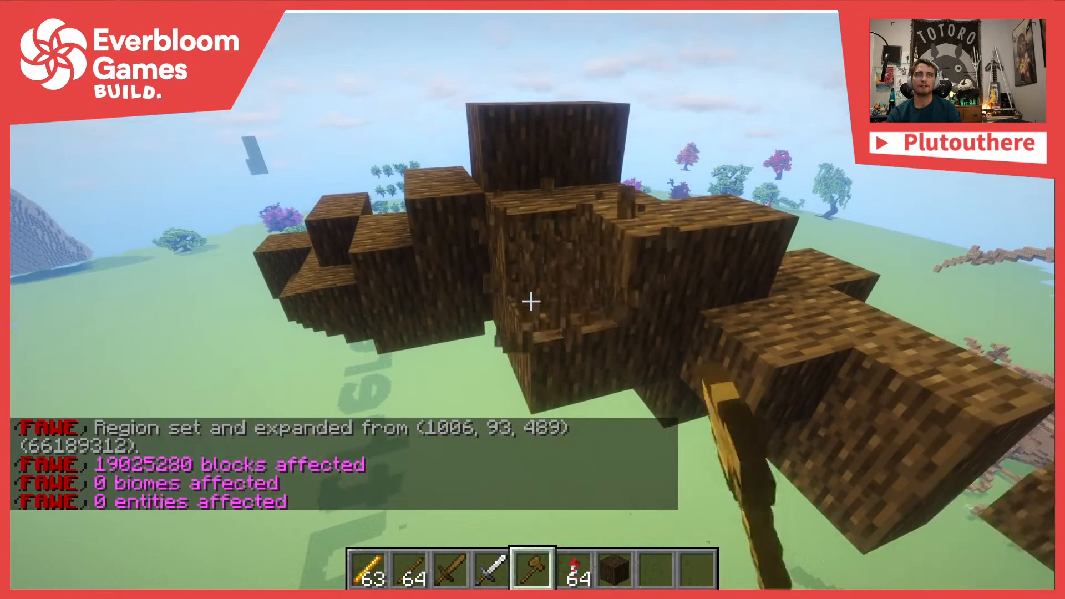
left_click(531, 302)
key("s")
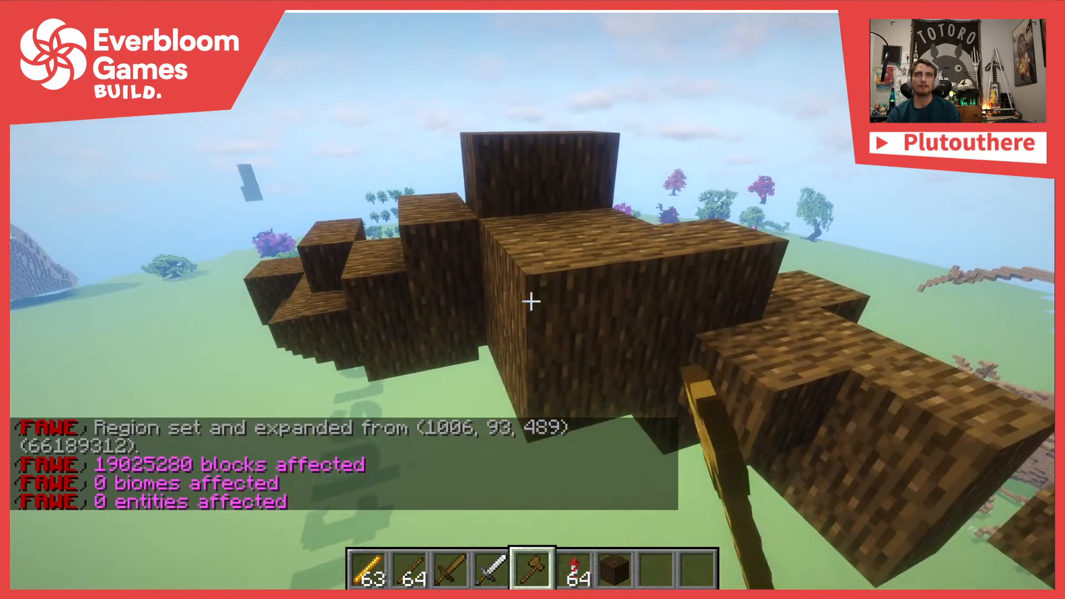
left_click(532, 301)
right_click(531, 302)
left_click(531, 301)
right_click(531, 301)
left_click(532, 302)
right_click(531, 302)
left_click(531, 301)
right_click(531, 301)
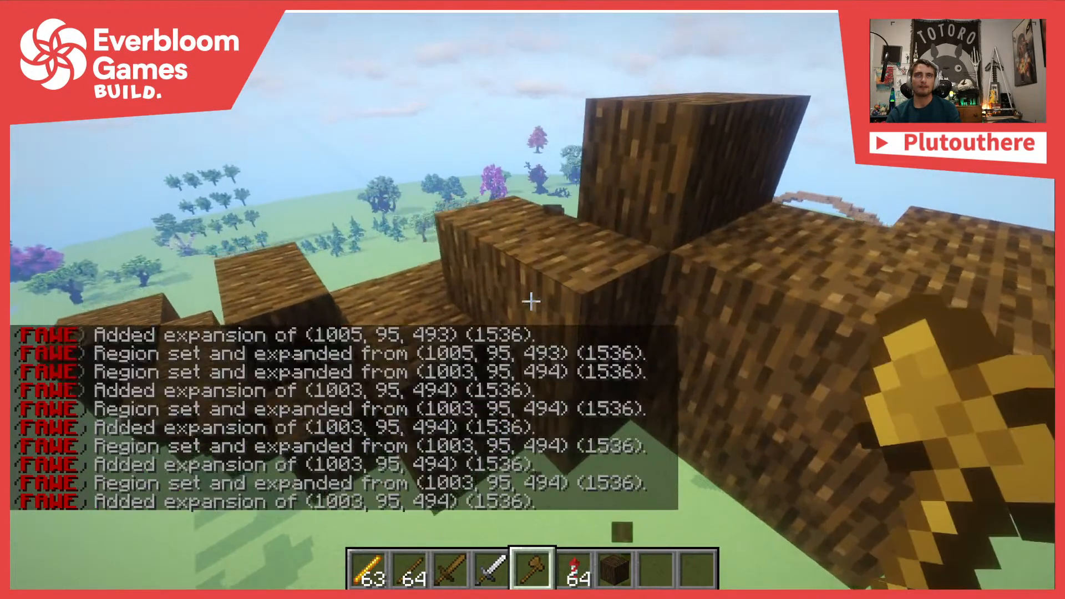
type("//cut")
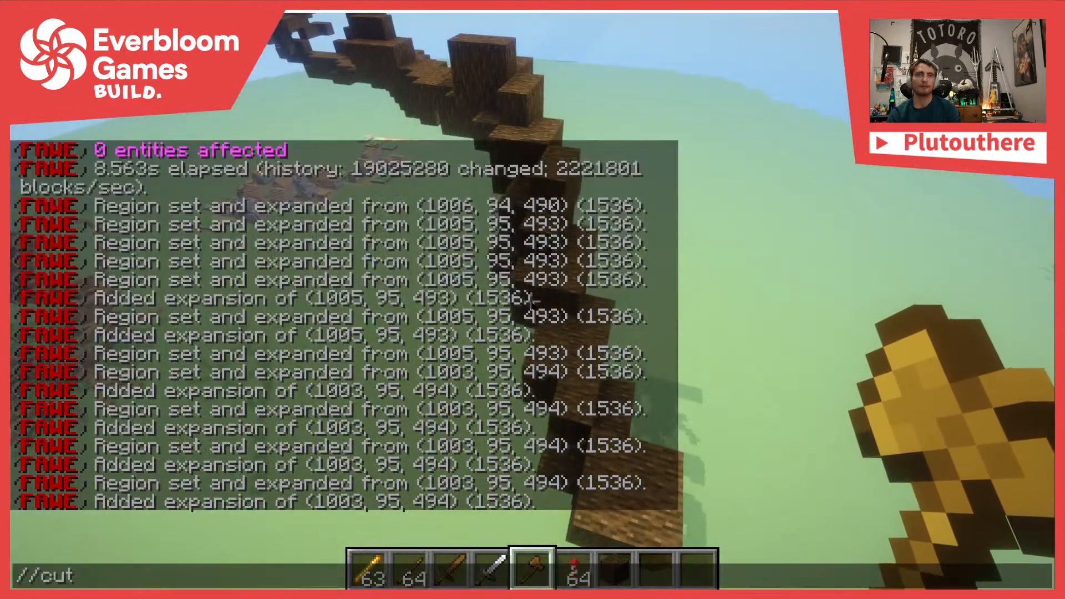
key("Return")
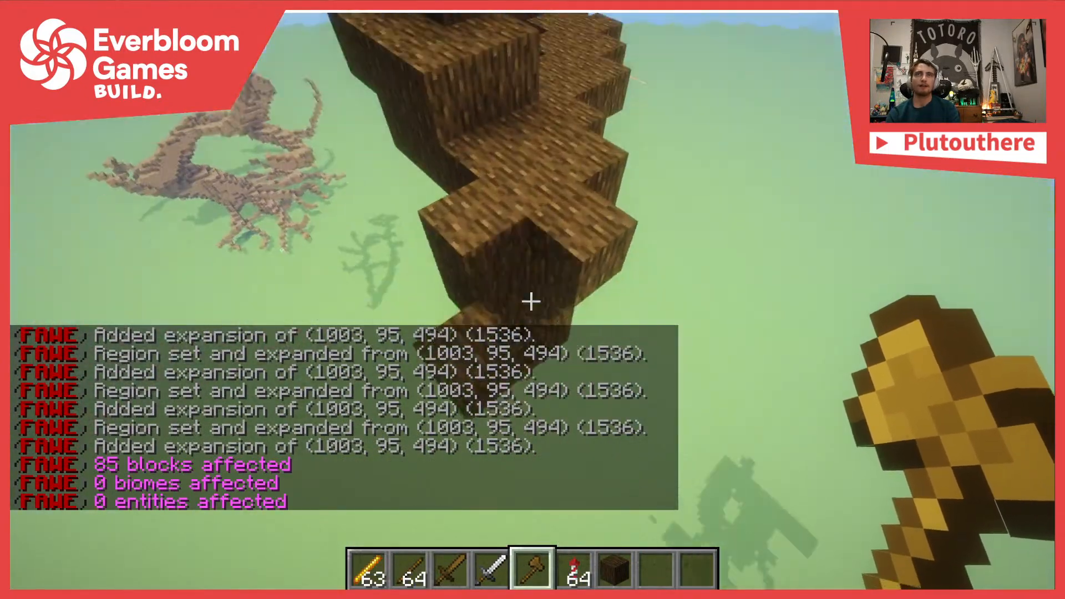
Fuzzy-select the remaining pasted branch from (1009, 93, 487) and cut it to the clipboard
left_click(531, 301)
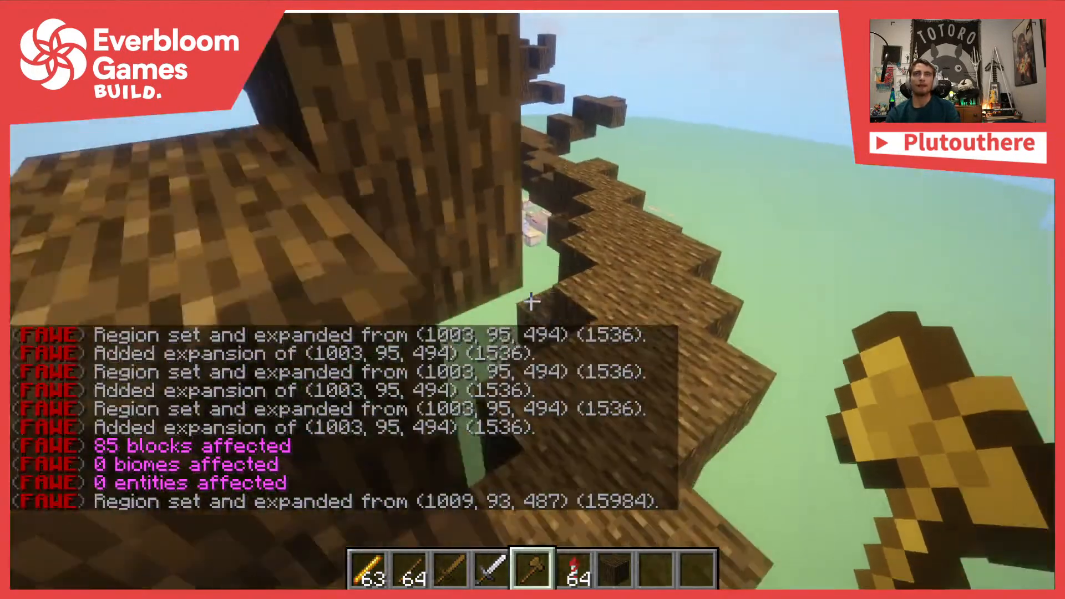
type("//cut")
key("Return")
Rotate the cut branch in the clipboard by -90 degrees
type("ee")
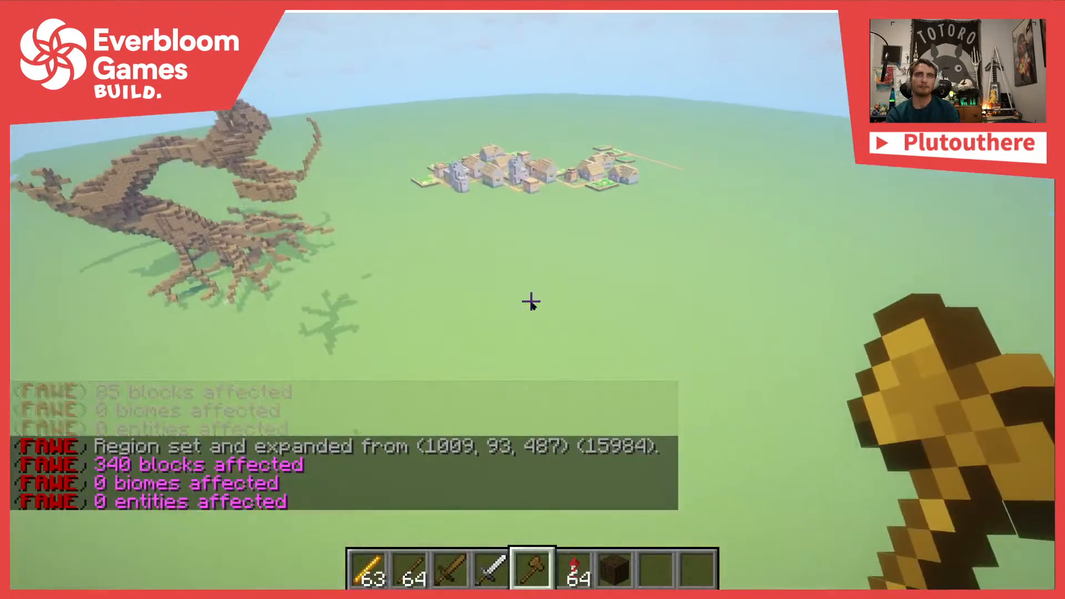
type("t//rotate ")
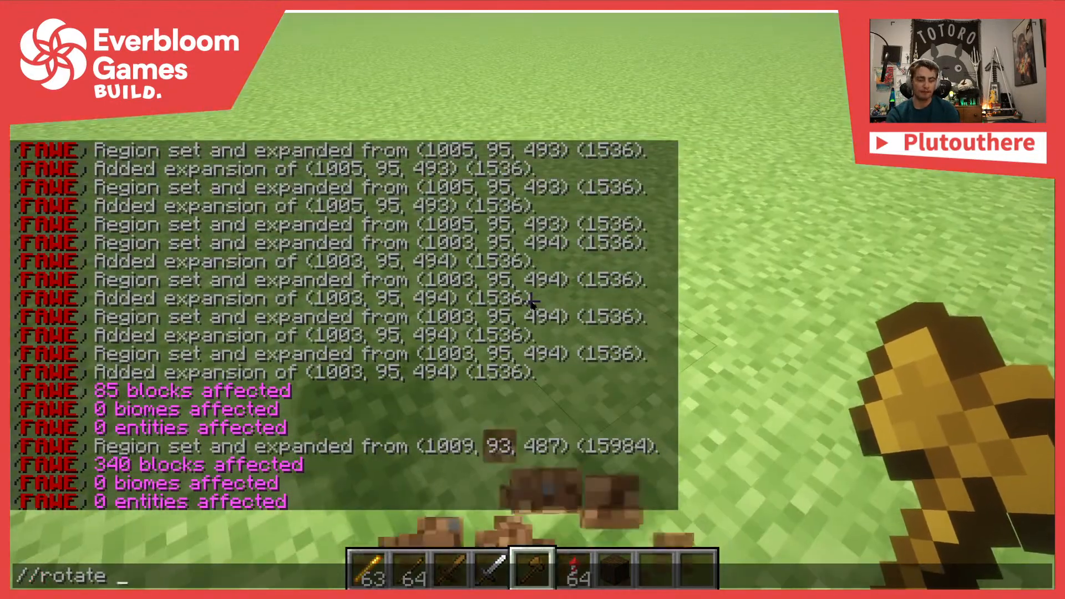
type("-9")
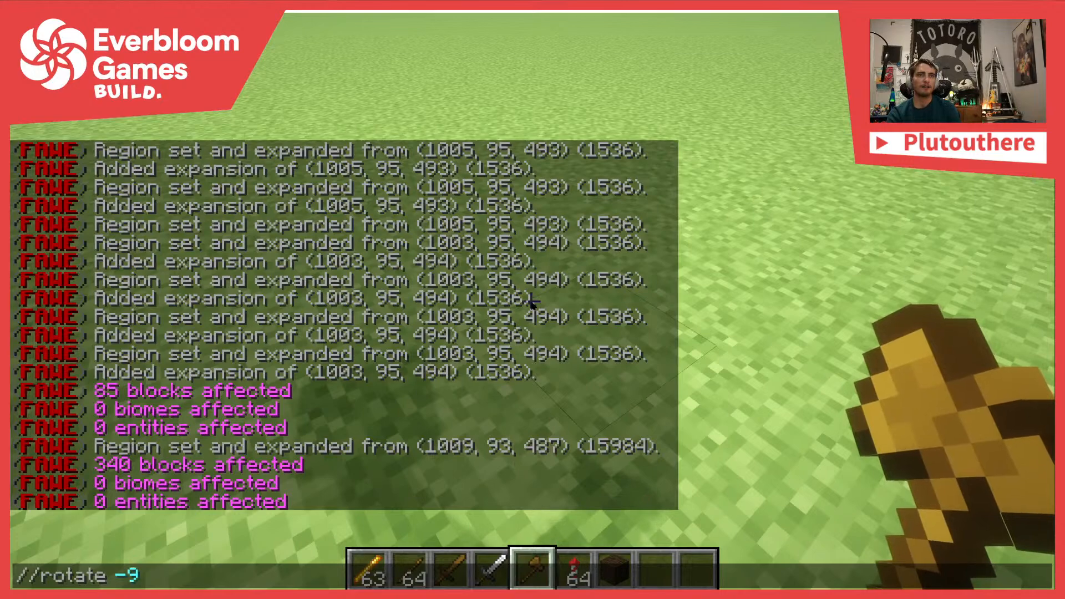
type("0")
key("Return")
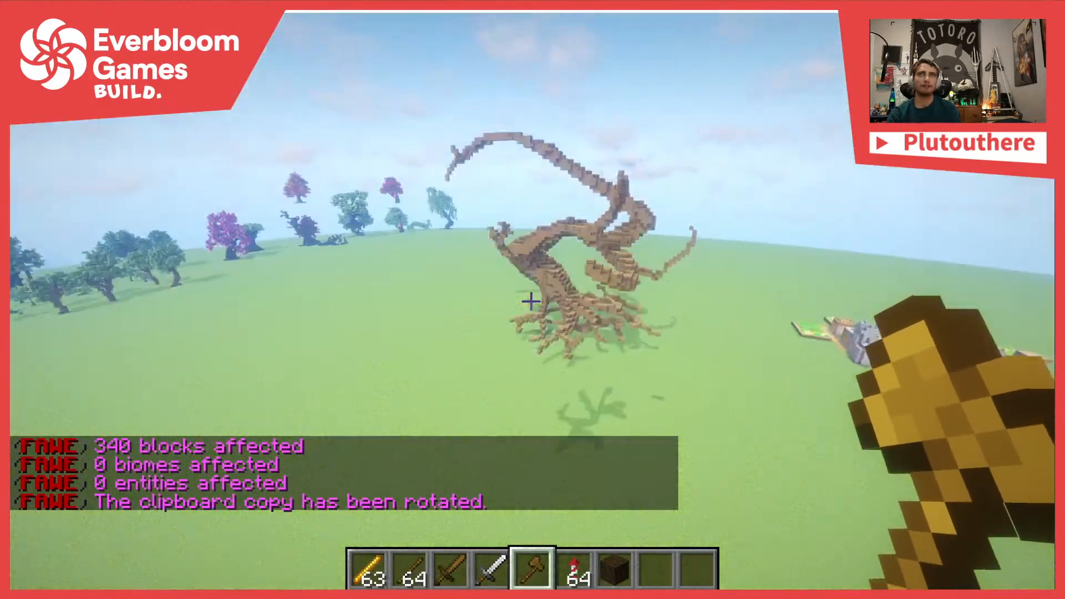
Flip the rotated clipboard copy along the viewing direction from above the new tree
key("w")
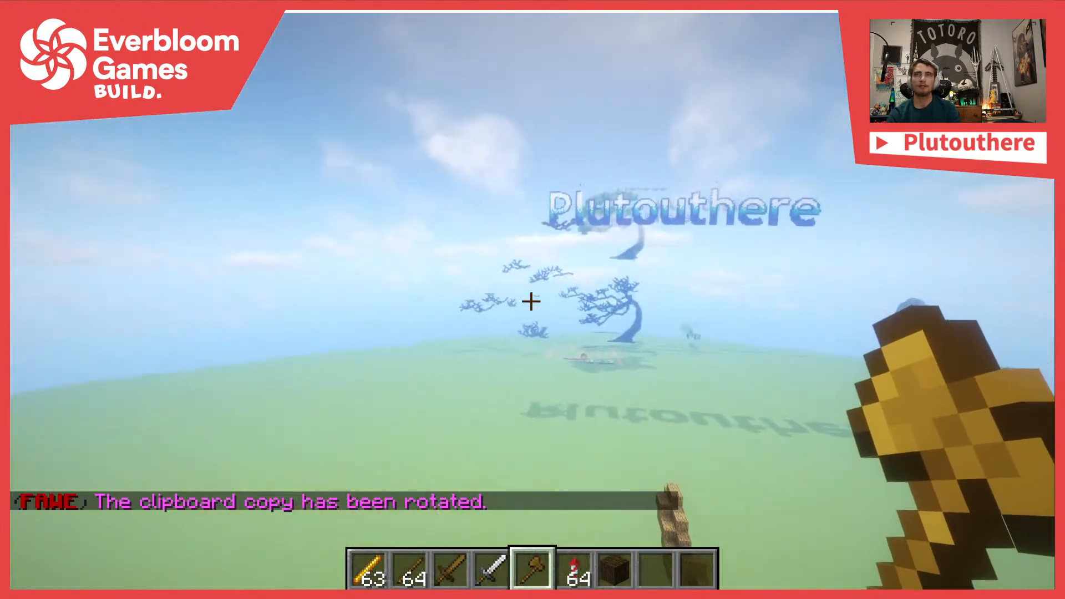
type("//fliu")
key("BackSpace")
type("p")
key("Return")
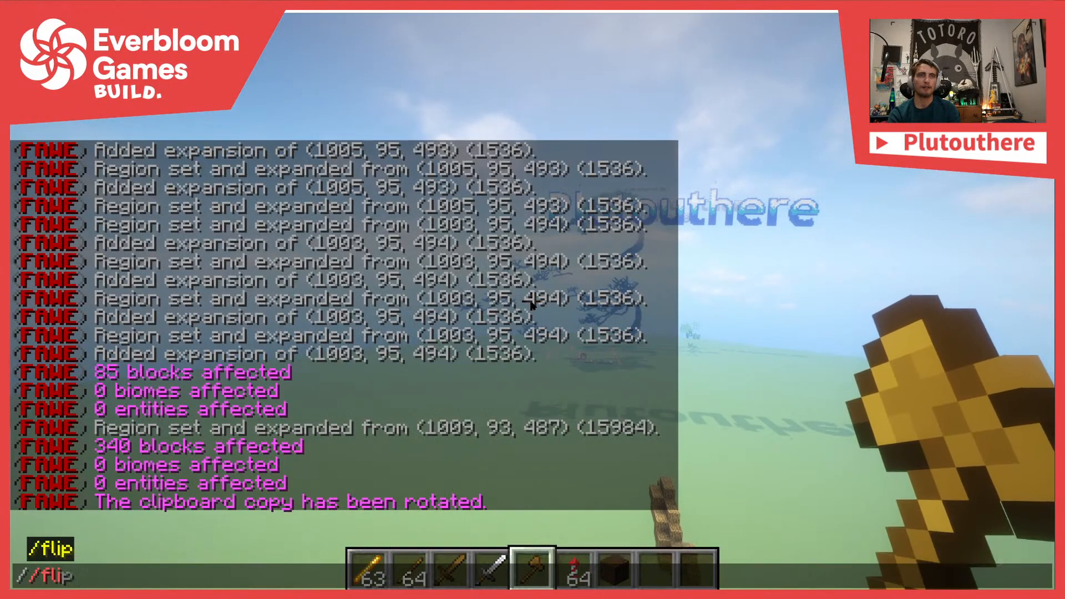
Try pasting the flipped branch at (1023, 78, 339), check its placement over the tree, and undo the paste
type("//paste")
key("Return")
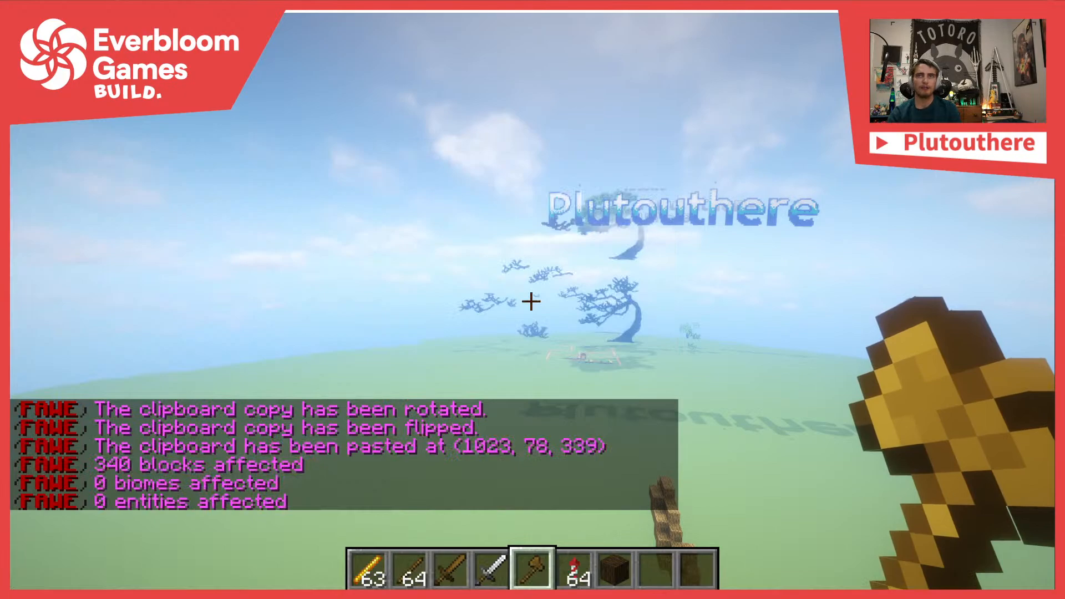
key("space")
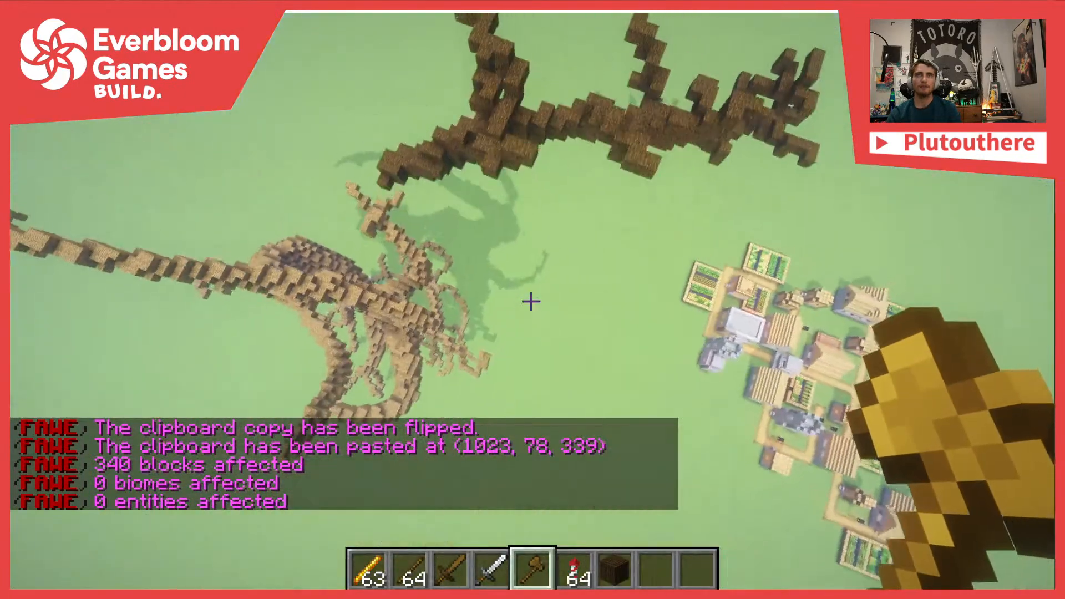
type("//s")
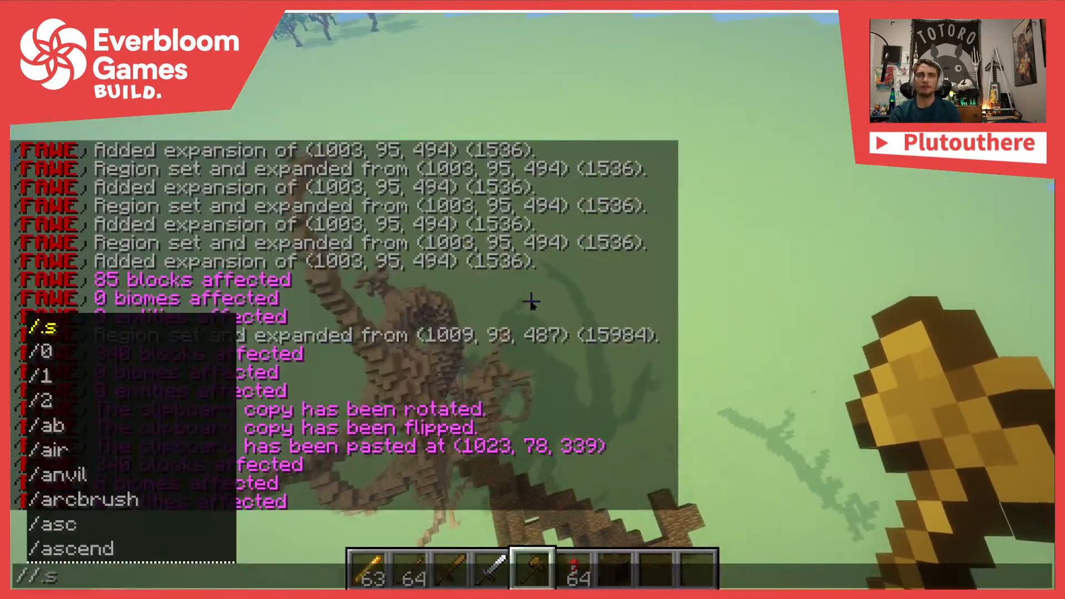
type("uin")
key("BackSpace")
key("BackSpace")
type("ndo")
key("Return")
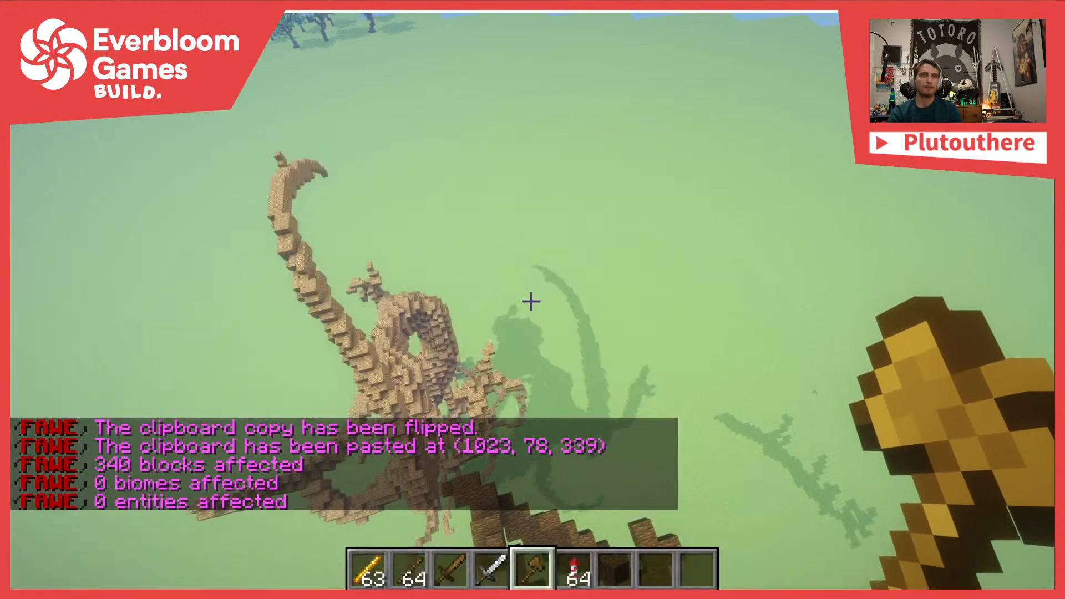
Rotate the clipboard copy again and paste the branch without air at (1003, 84, 352)
type("//rotate 1")
key("Return")
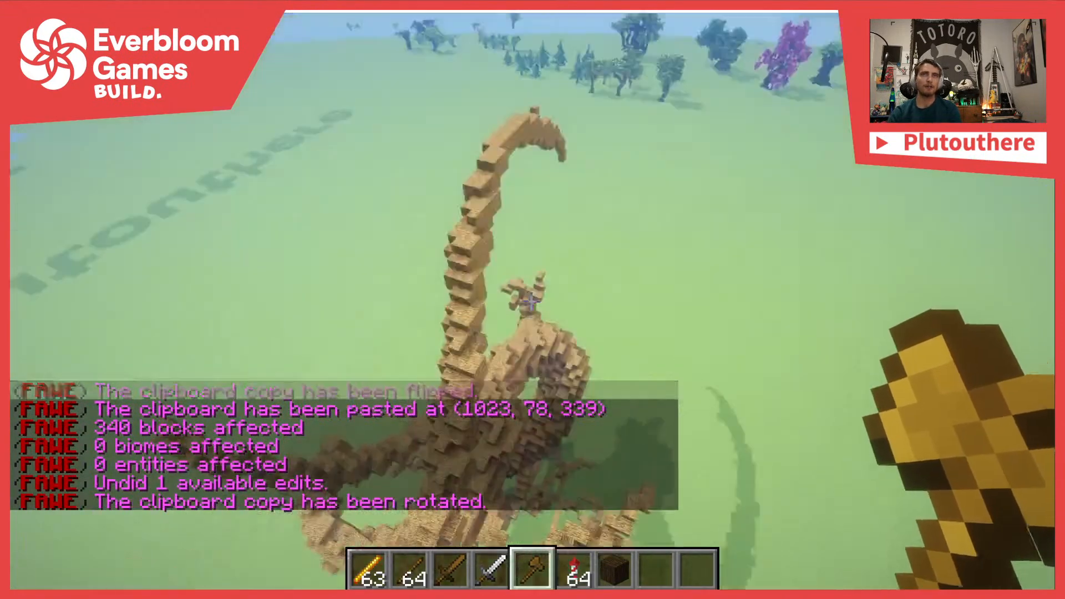
type("//spaste -a")
key("Return")
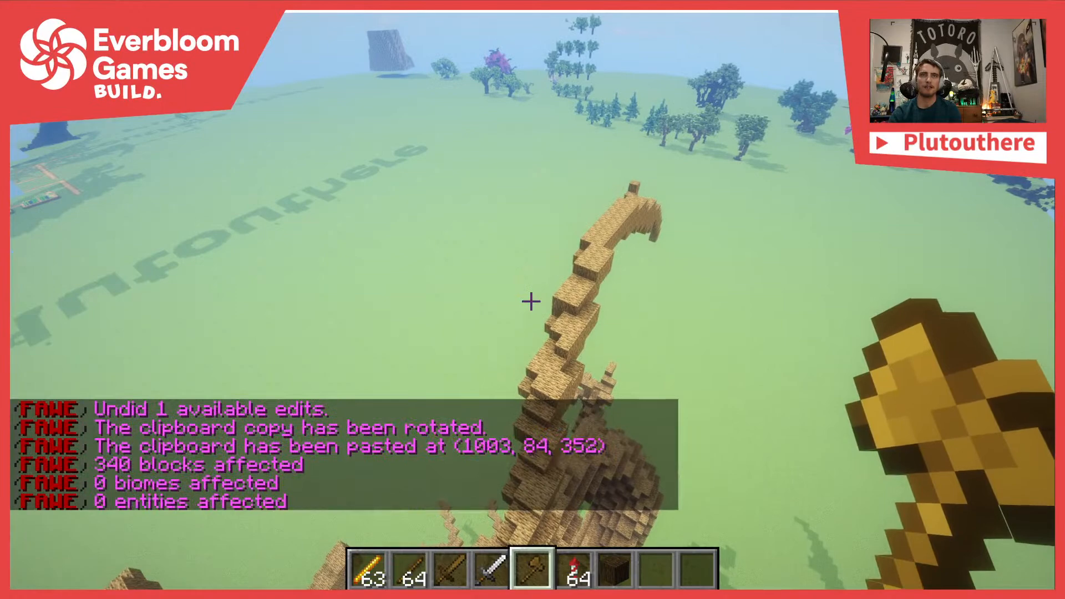
Examine the pasted branch's orientation and position against the new tree from above, close up and from afar
key("space")
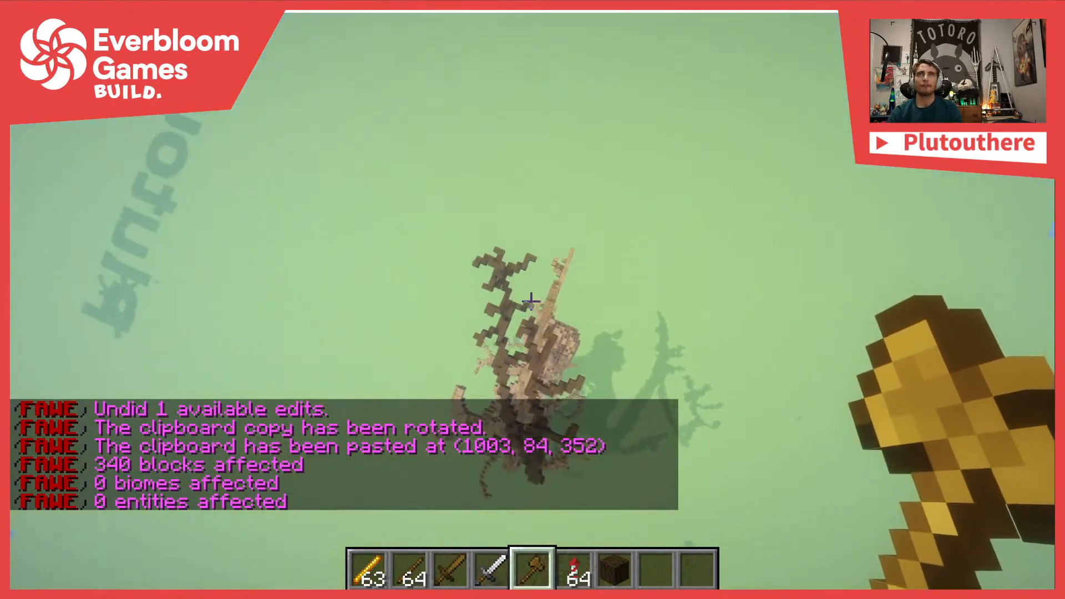
key("shift")
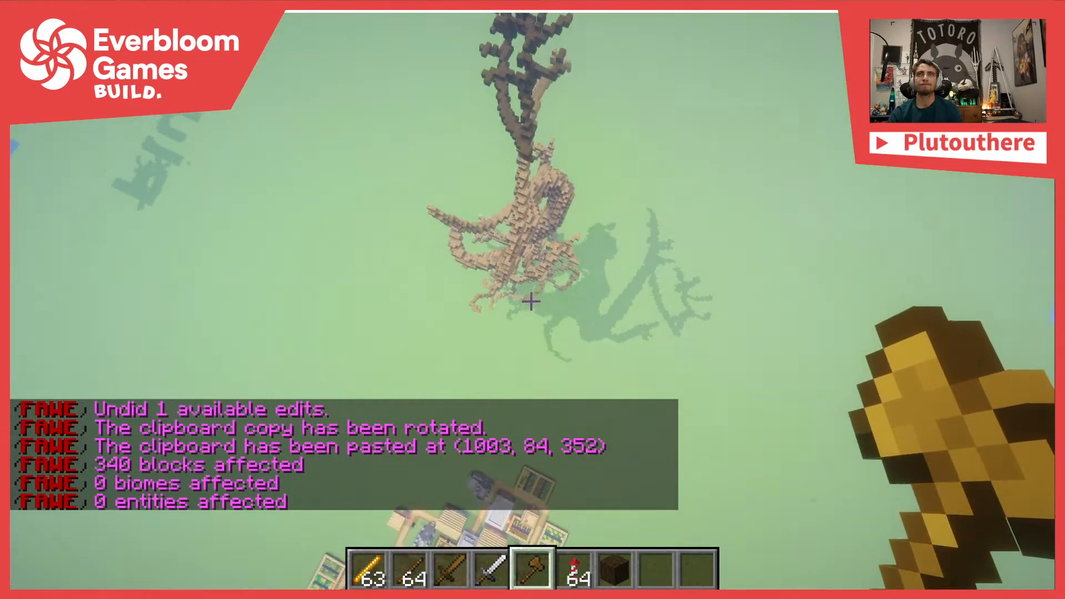
key("shift")
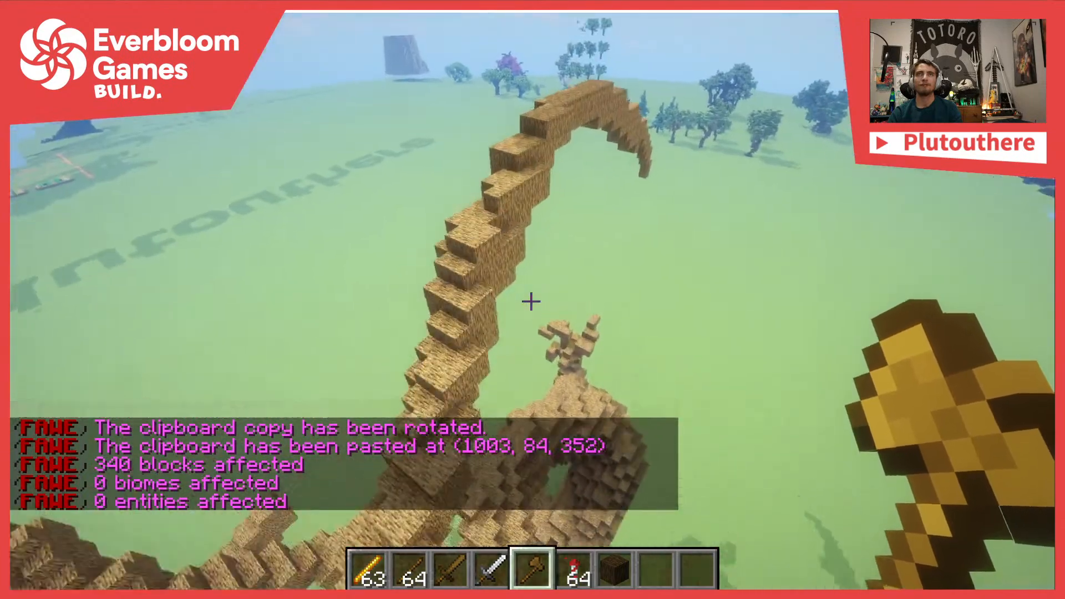
key("s")
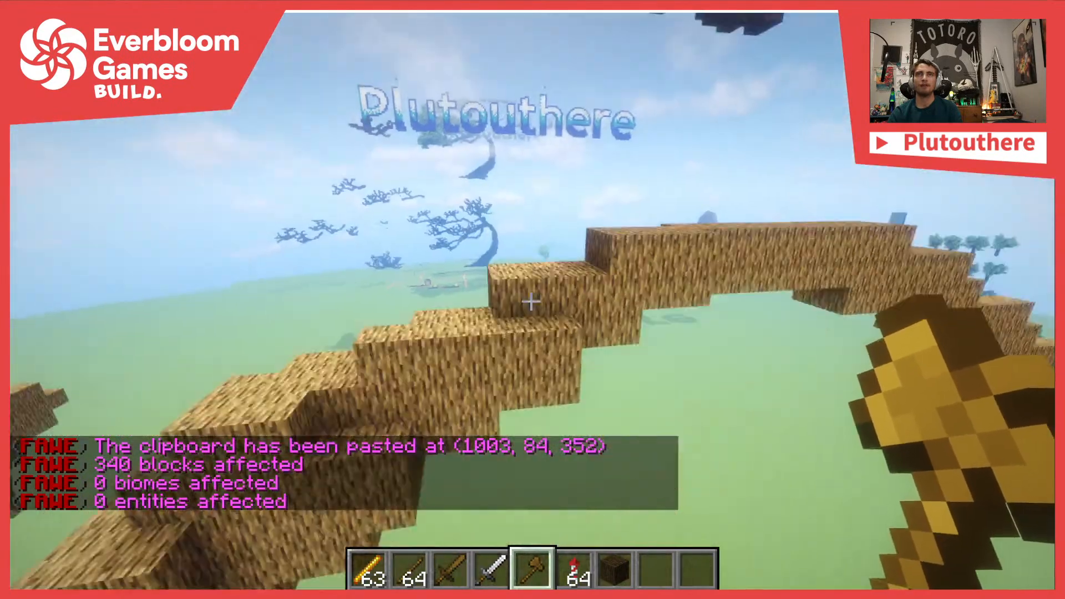
key("s")
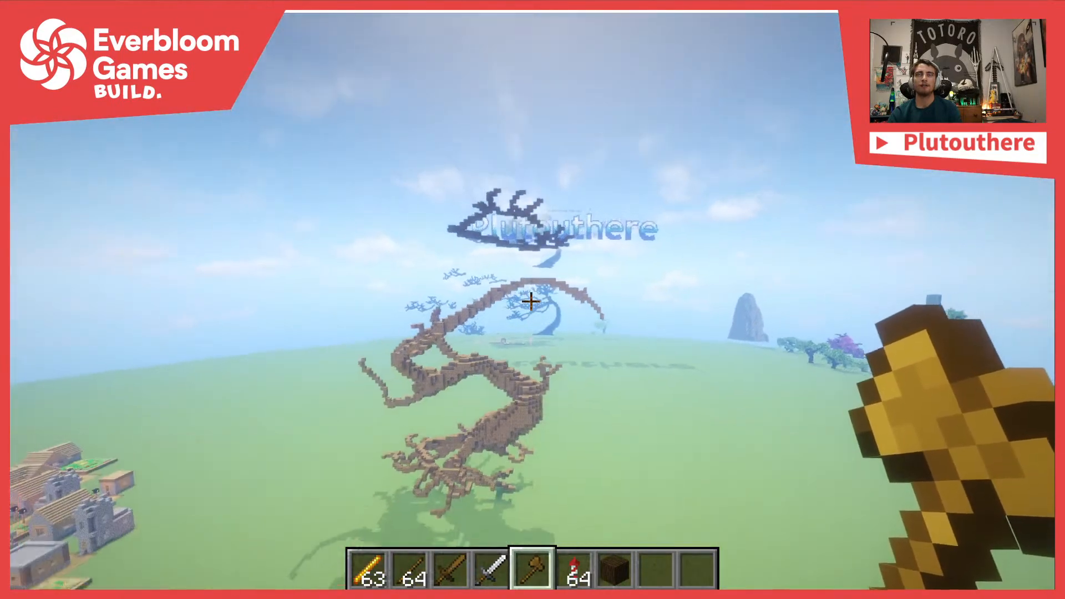
key("s")
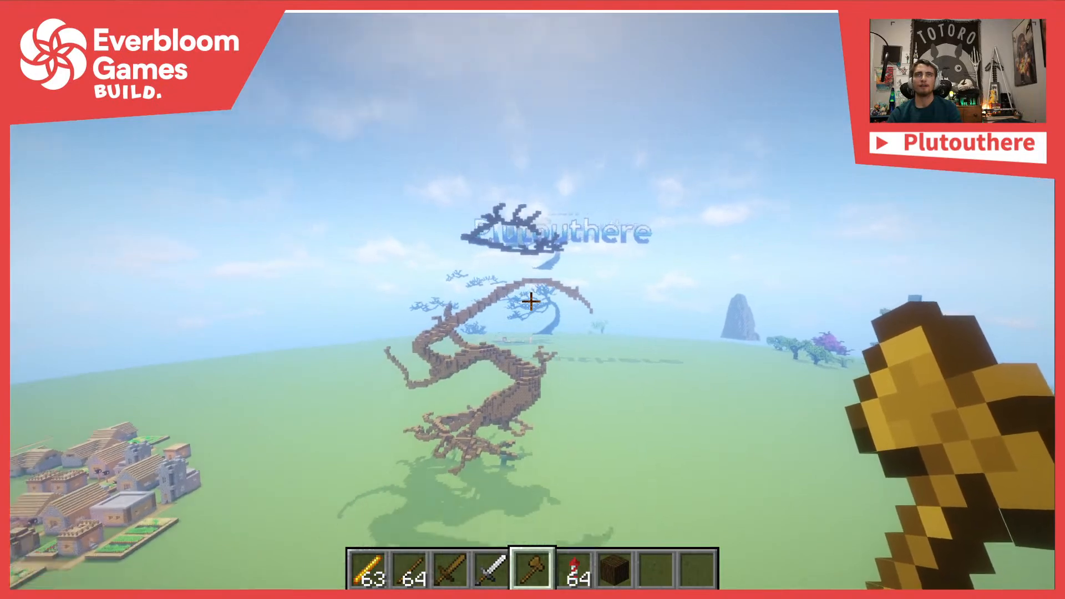
key("w")
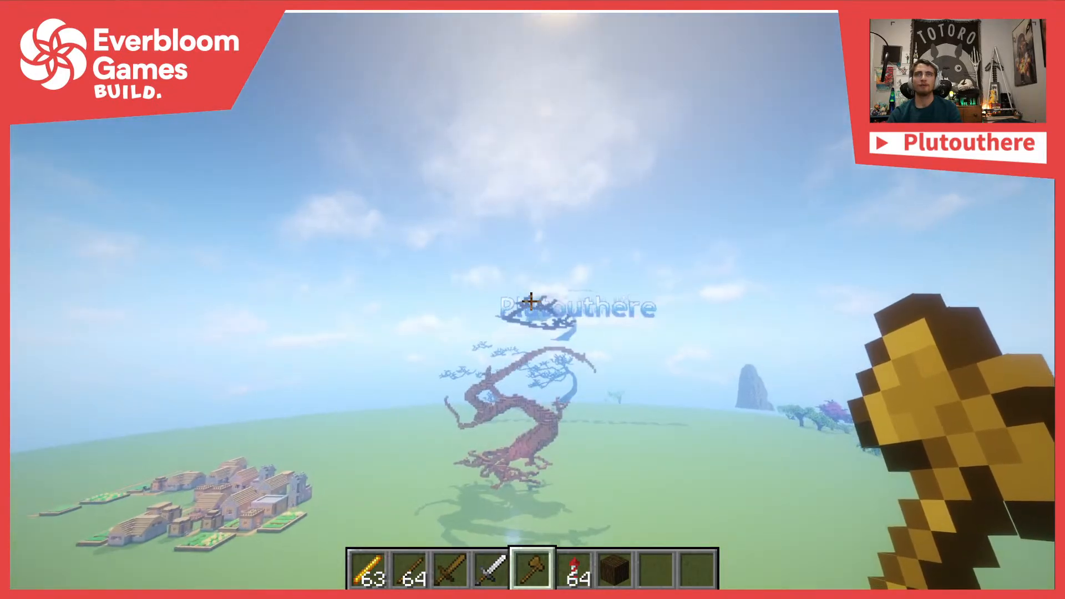
key("w")
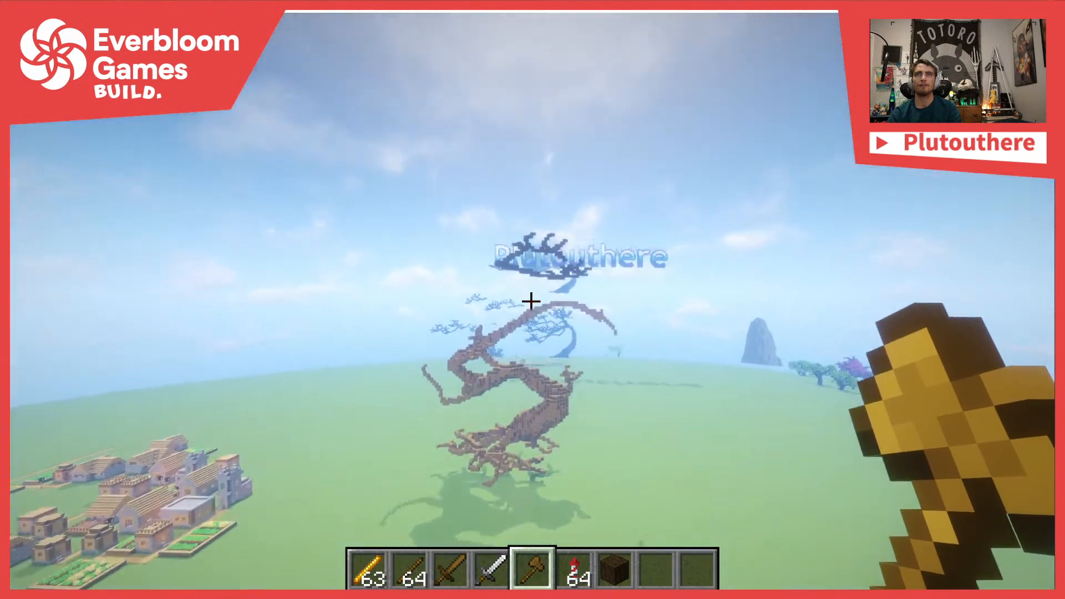
key("w")
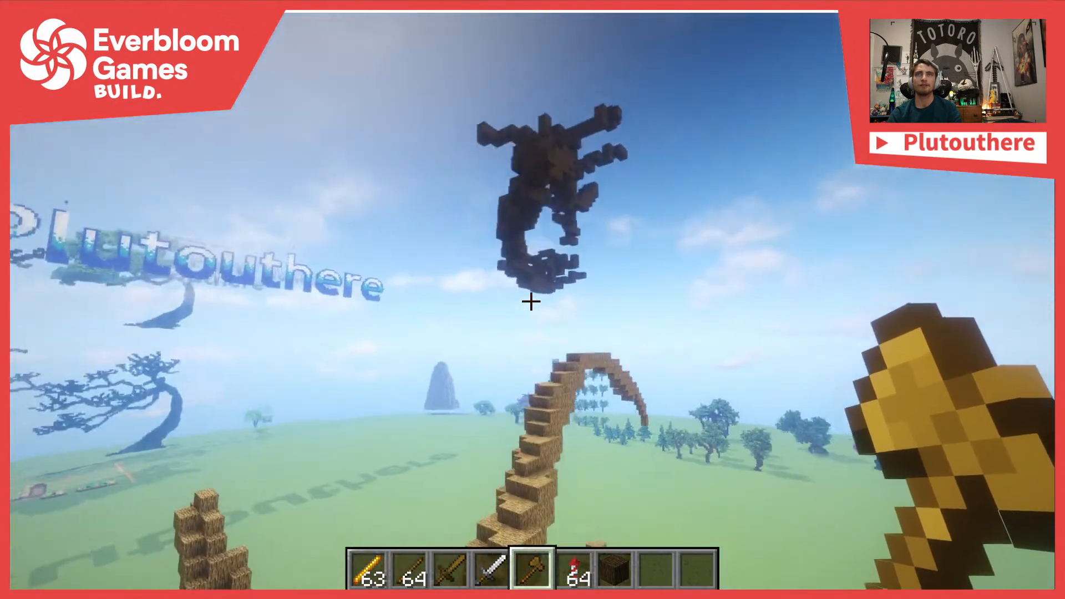
Undo the last branch paste and flip the clipboard copy vertically while facing up at the sky
key("slash")
type("/undo")
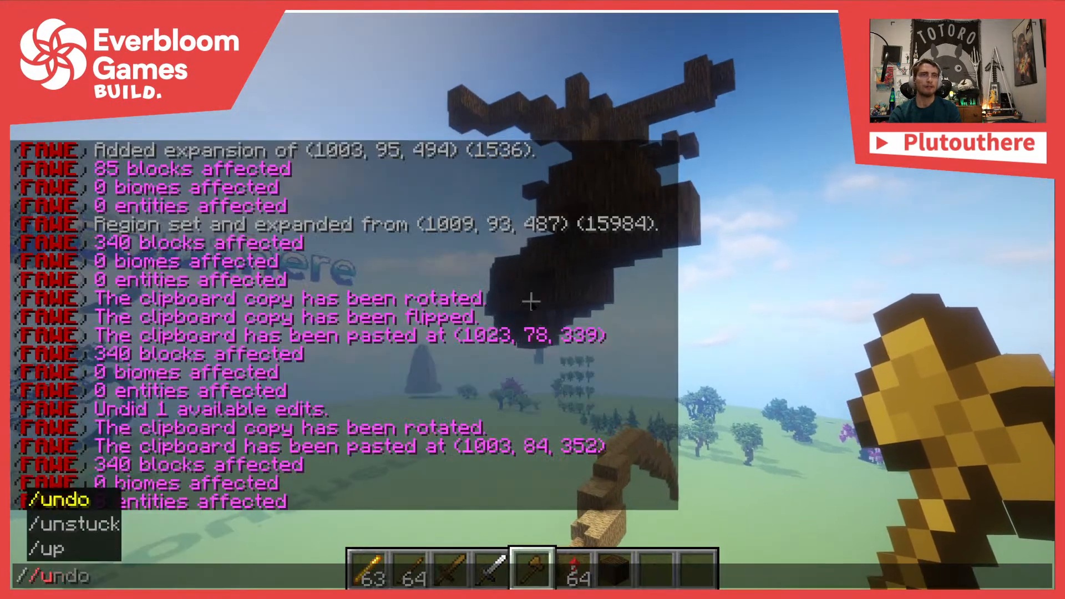
key("Return")
key("slash")
type("/flu")
key("Return")
key("t")
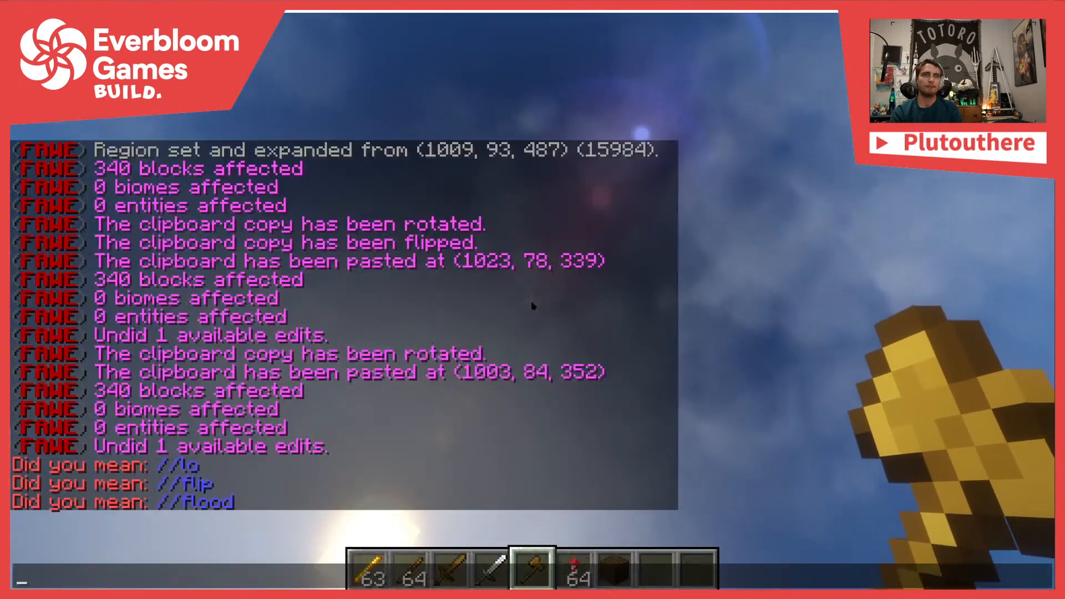
left_click(186, 485)
key("Escape")
Try pasting the vertically flipped branch at (1010, 78, 350), view it from a distance, and undo the paste
key("slash")
type("/paste")
key("Return")
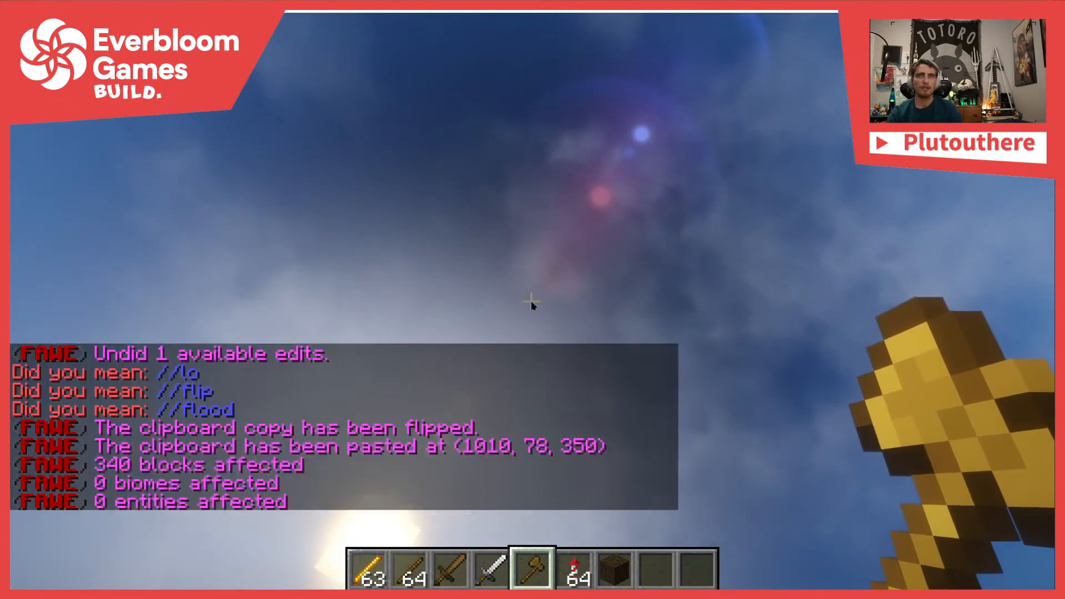
key("s")
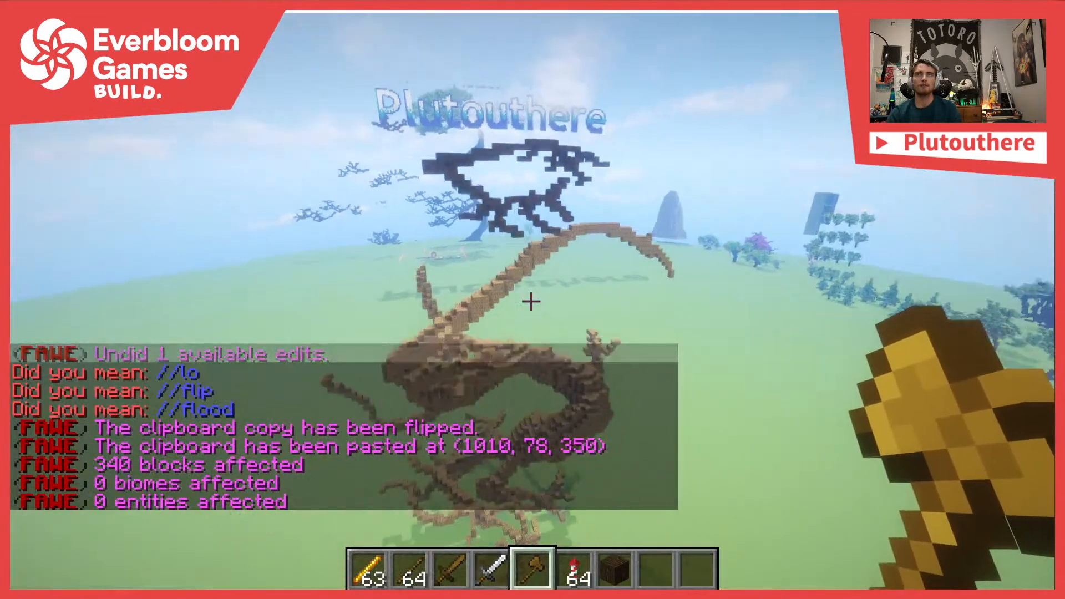
key("s")
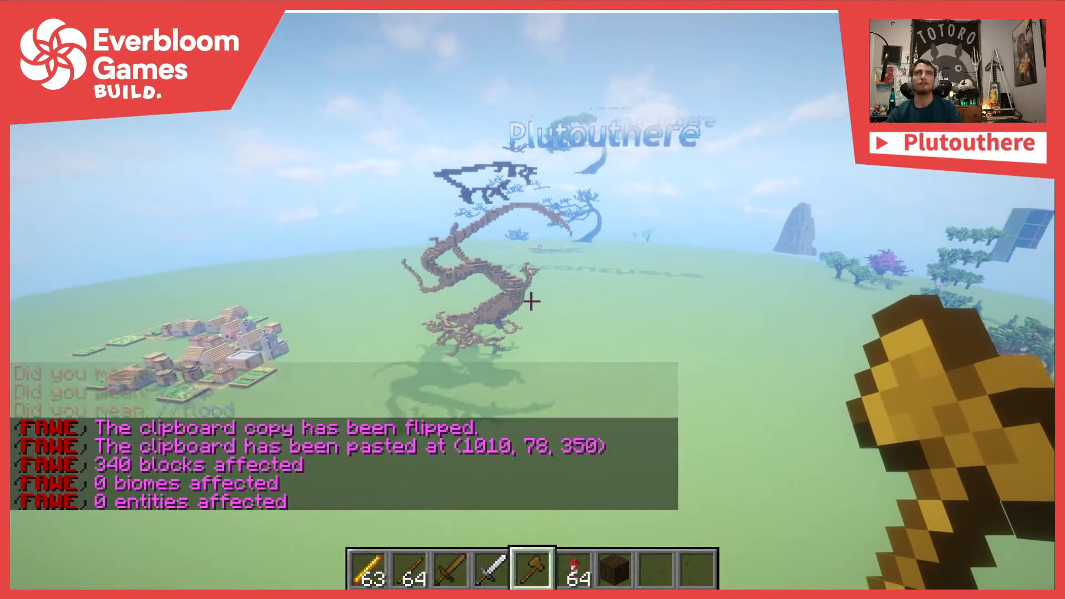
key("w")
key("w")
key("slash")
key("Escape")
key("ctrl+z")
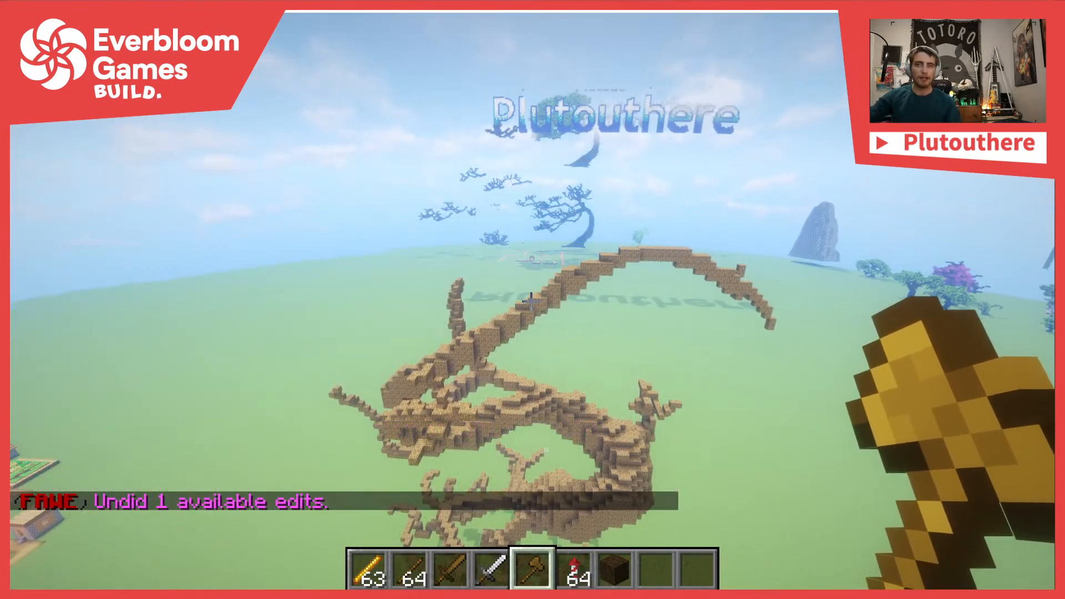
Paste the flipped branch without air at (993, 81, 408)
key("w")
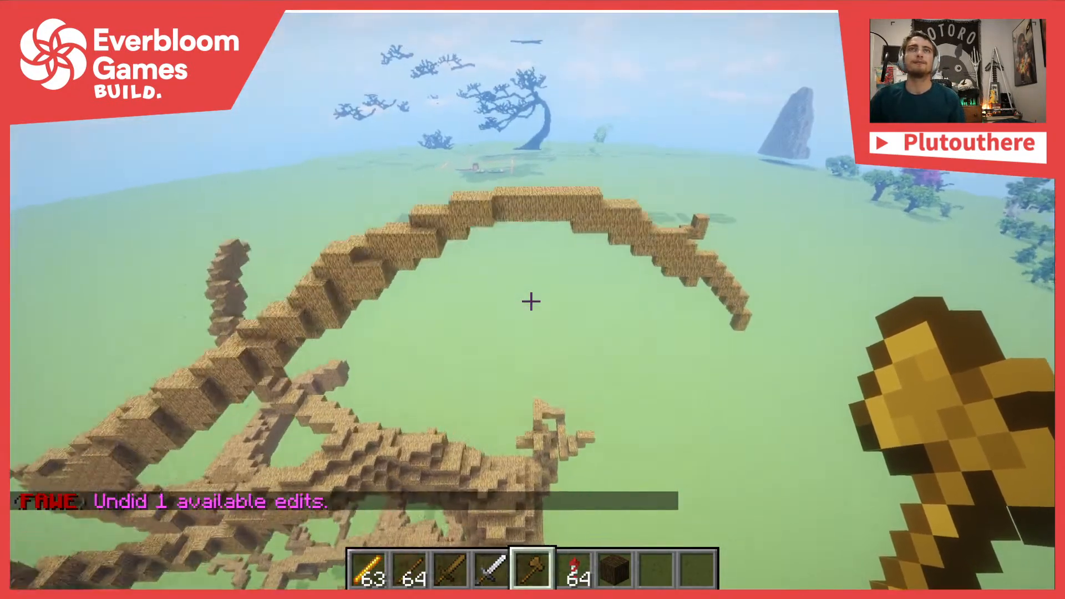
key("w")
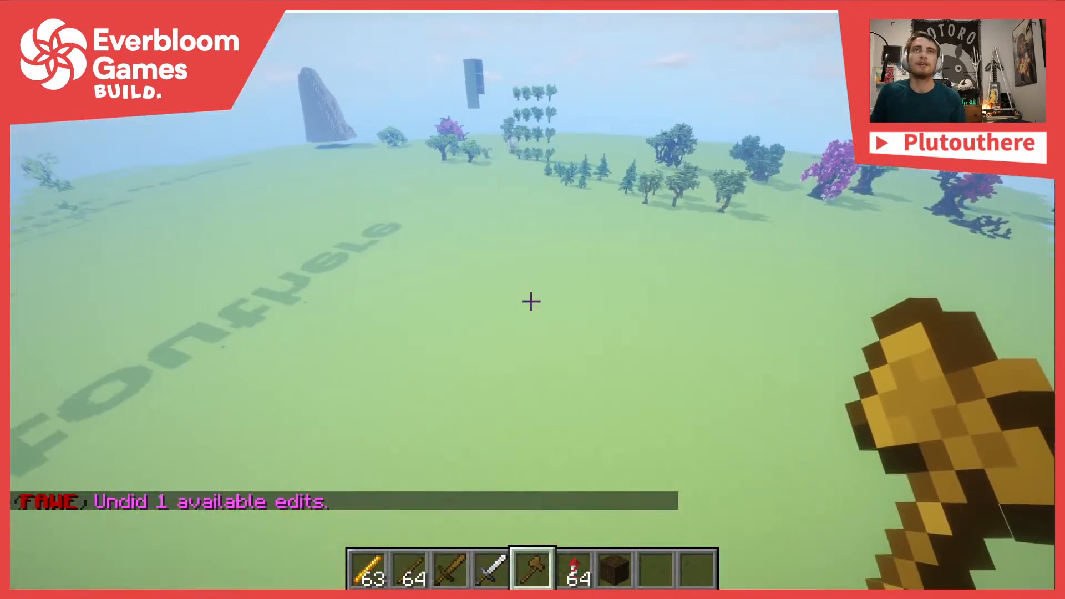
type("//paste -a")
key("Return")
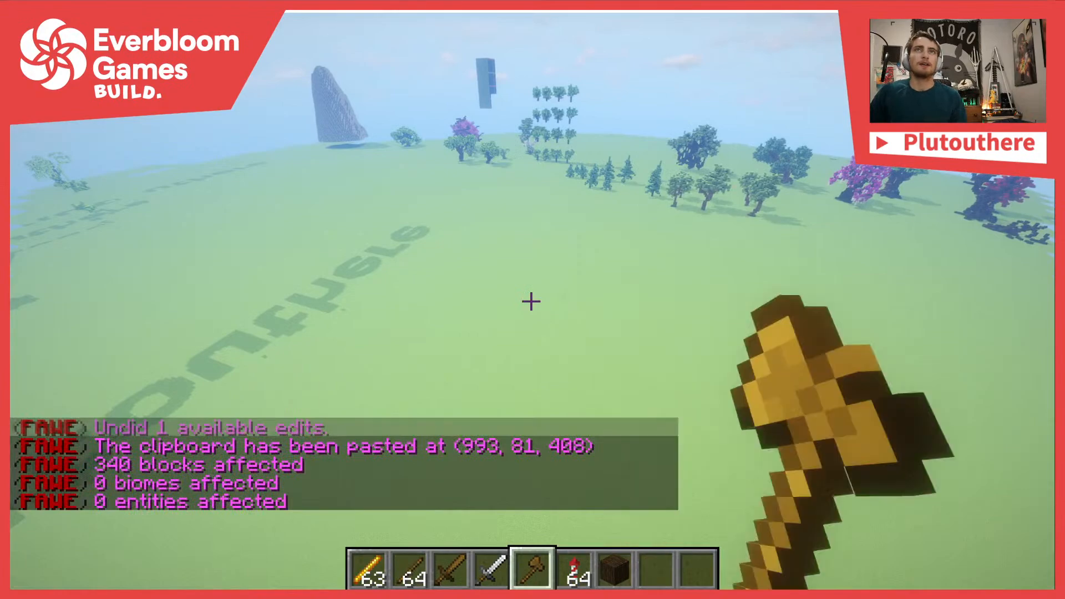
Break oak wood blocks at the base of the tree's long arching branch to detach it from the trunk
key("w")
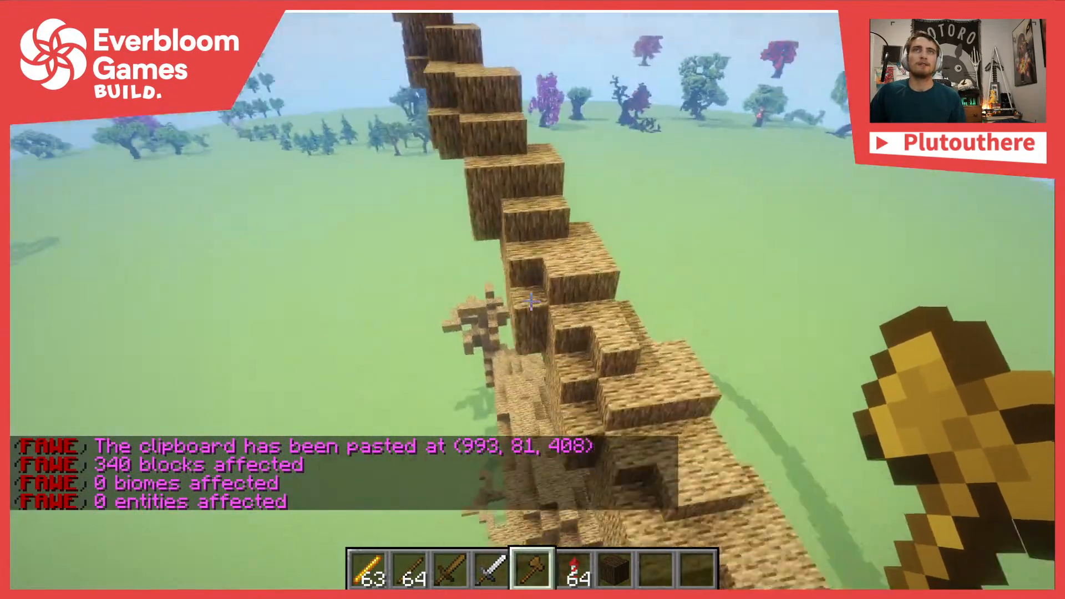
key("8")
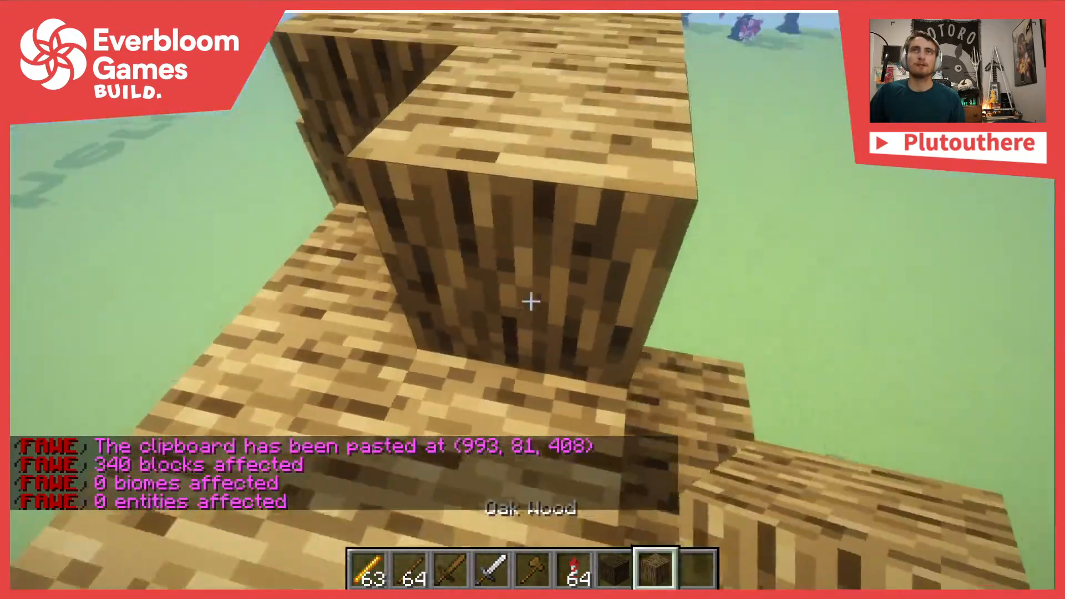
left_click(531, 302)
left_click(531, 301)
left_click(531, 301)
left_click(531, 302)
left_click(531, 301)
Fuzzy-select the detached arching branch from (988, 65, 359) and delete it by setting the region to 0
key("5")
left_click(532, 302)
key("slash")
type("/set 0")
key("Return")
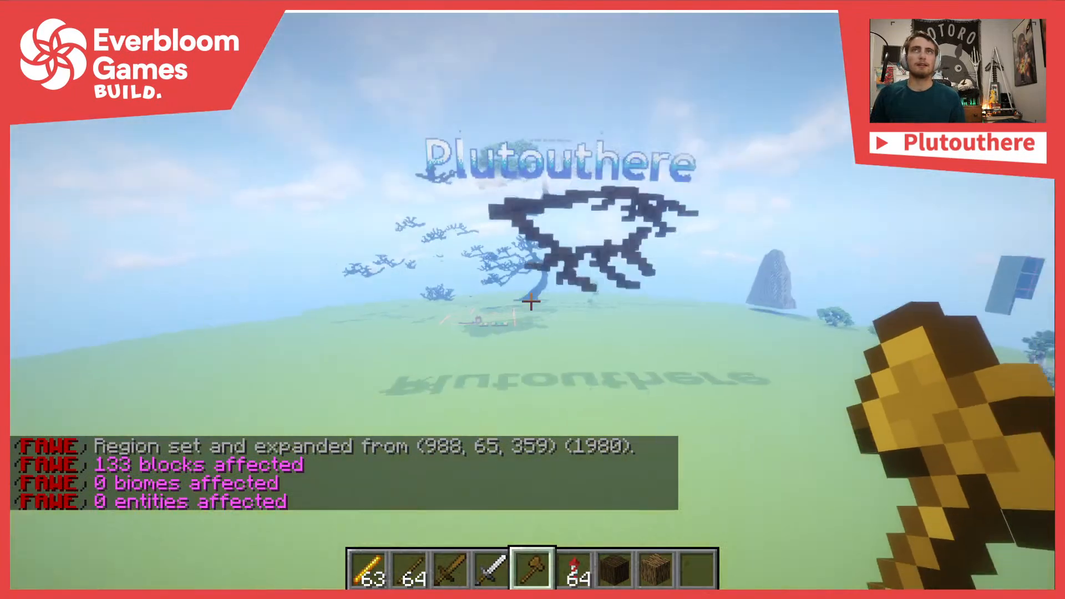
Fuzzy-select the pasted flipped branch from (994, 83, 406) and try to replace its dark wood with oak wood
key("w")
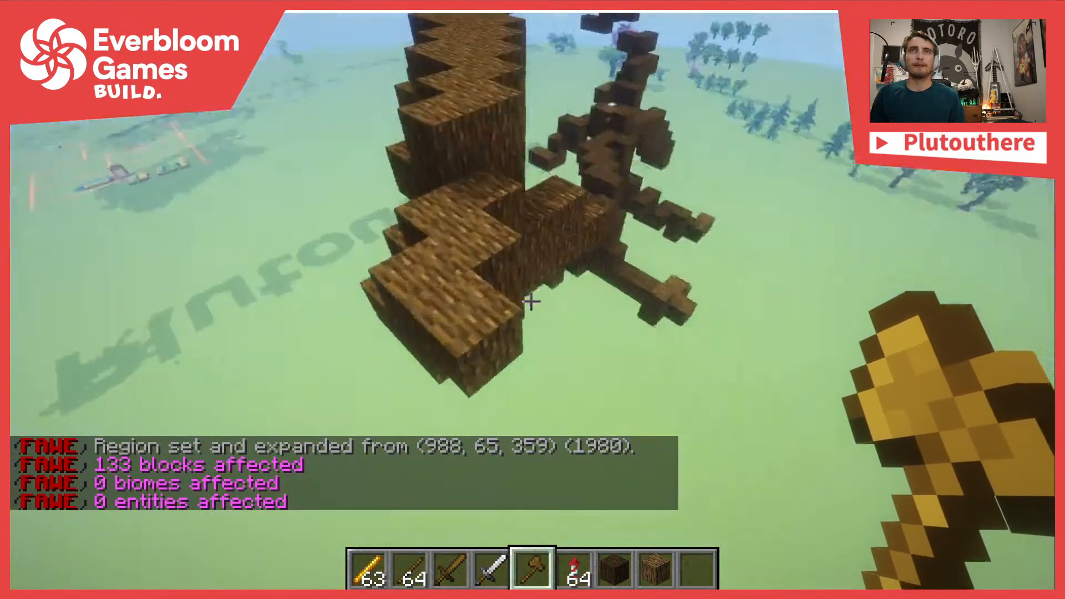
left_click(531, 302)
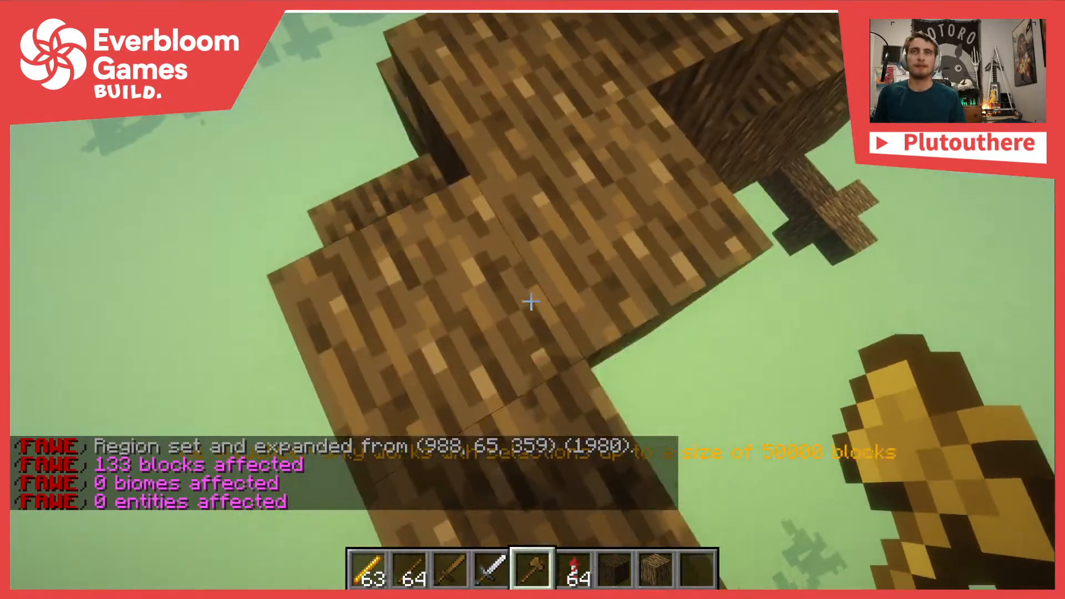
key("slash")
type("/redo")
key("BackSpace")
key("BackSpace")
type("place ")
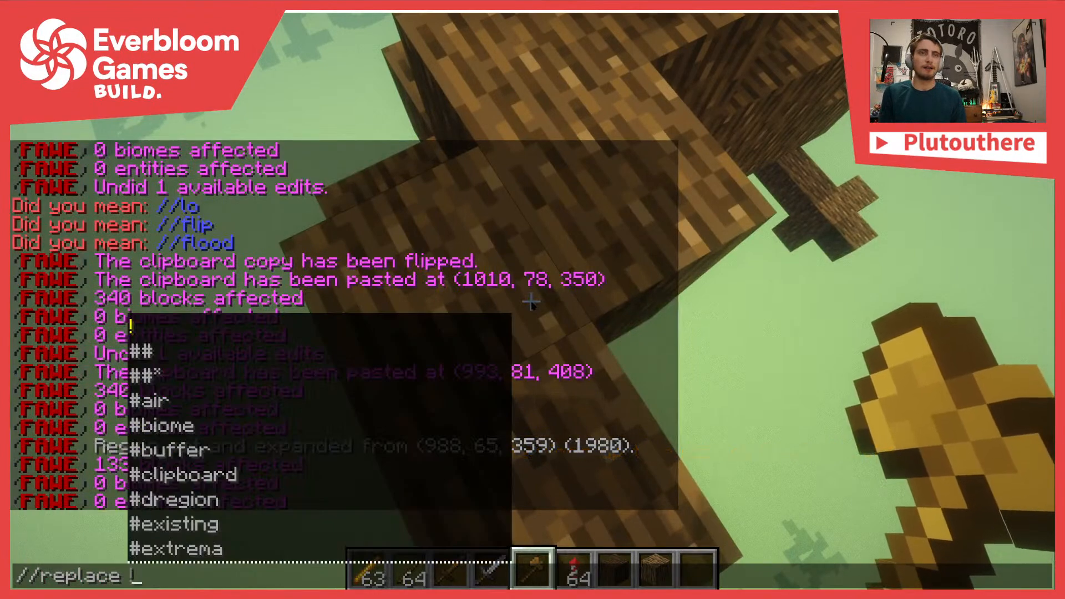
type("w")
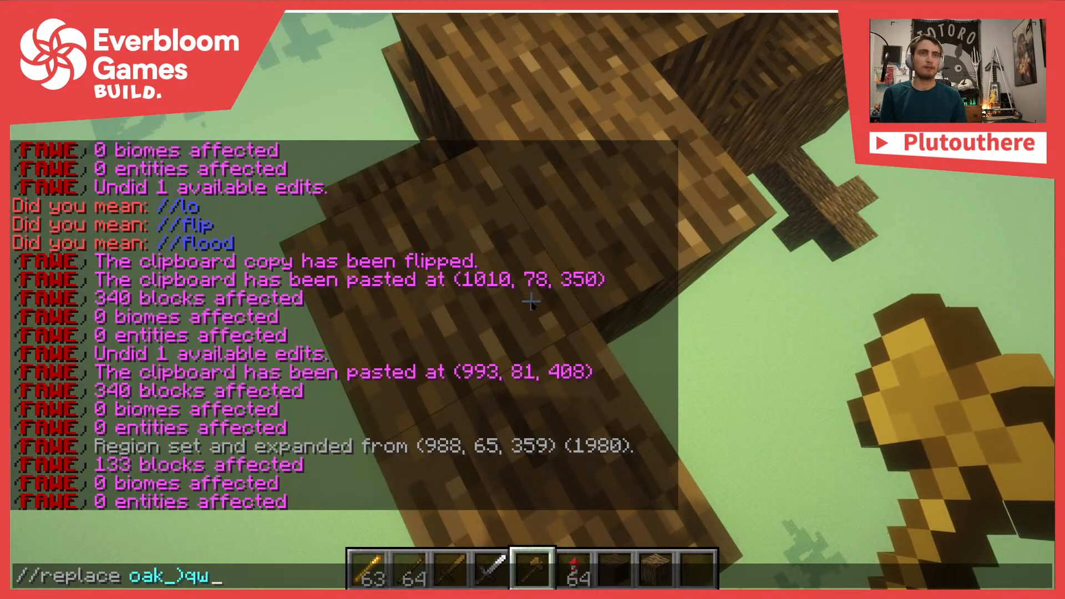
key("BackSpace")
type("ww")
key("Escape")
type("//cut")
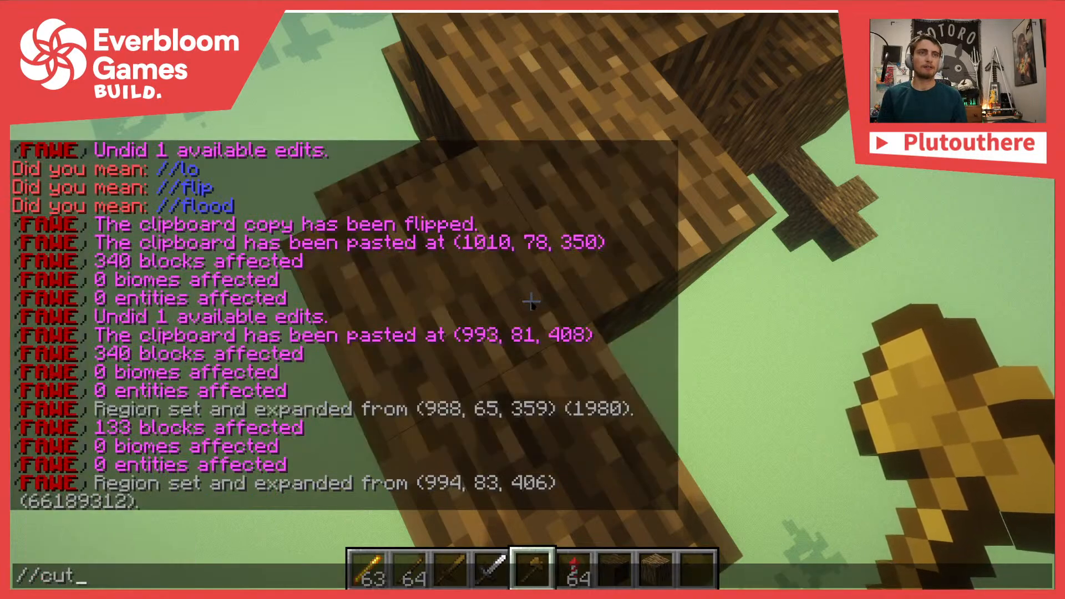
key("Return")
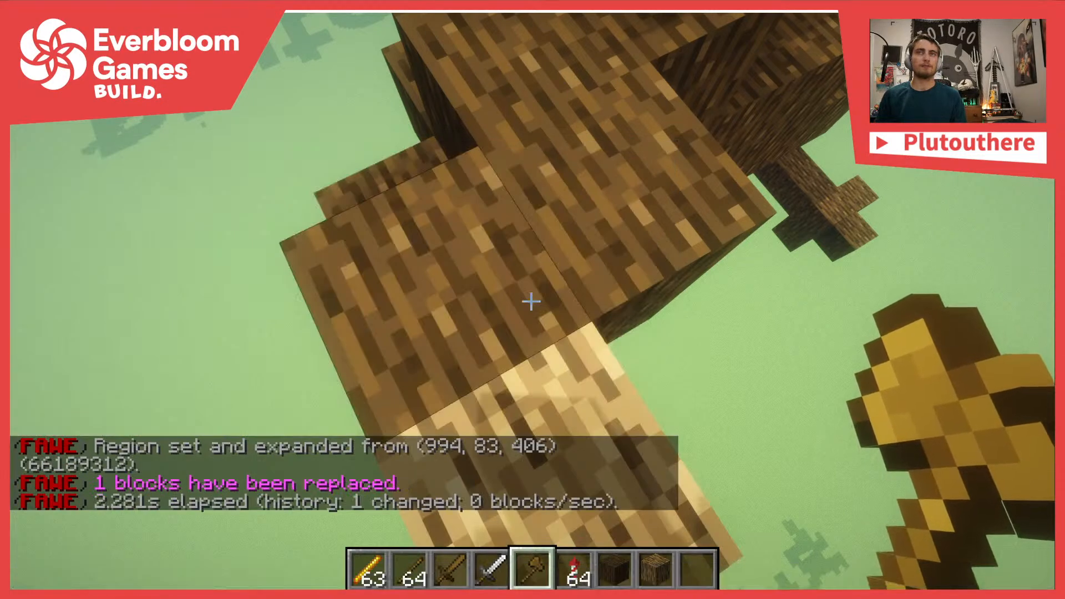
Fuzzy-select the flipped branch again from (993, 83, 407), replace its blocks with oak wood, and cut it to the clipboard
left_click(532, 302)
key("t")
key("Up")
key("Return")
key("t")
key("Up")
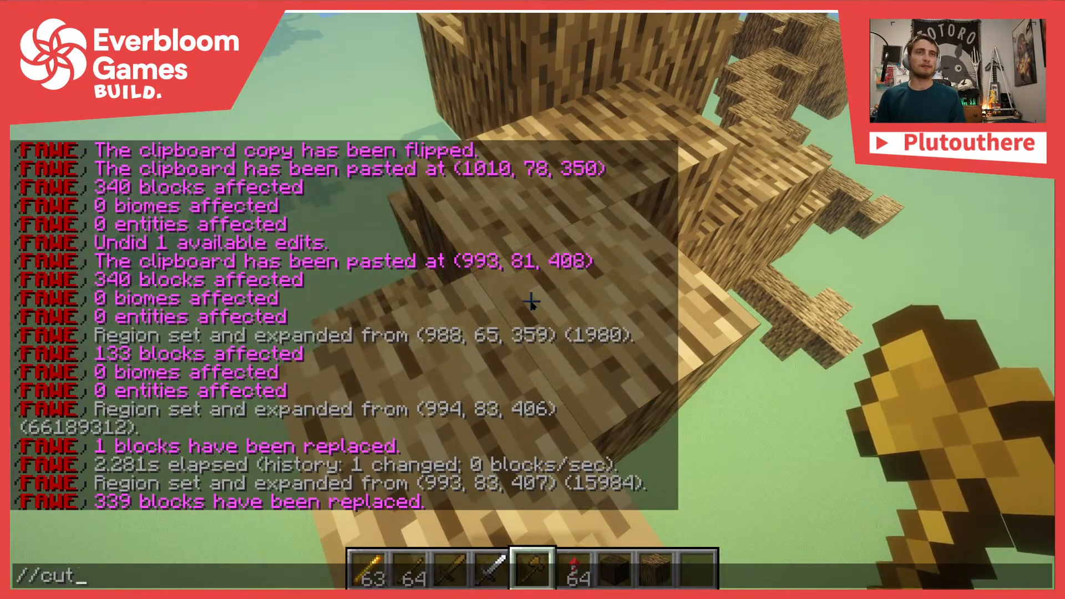
key("Return")
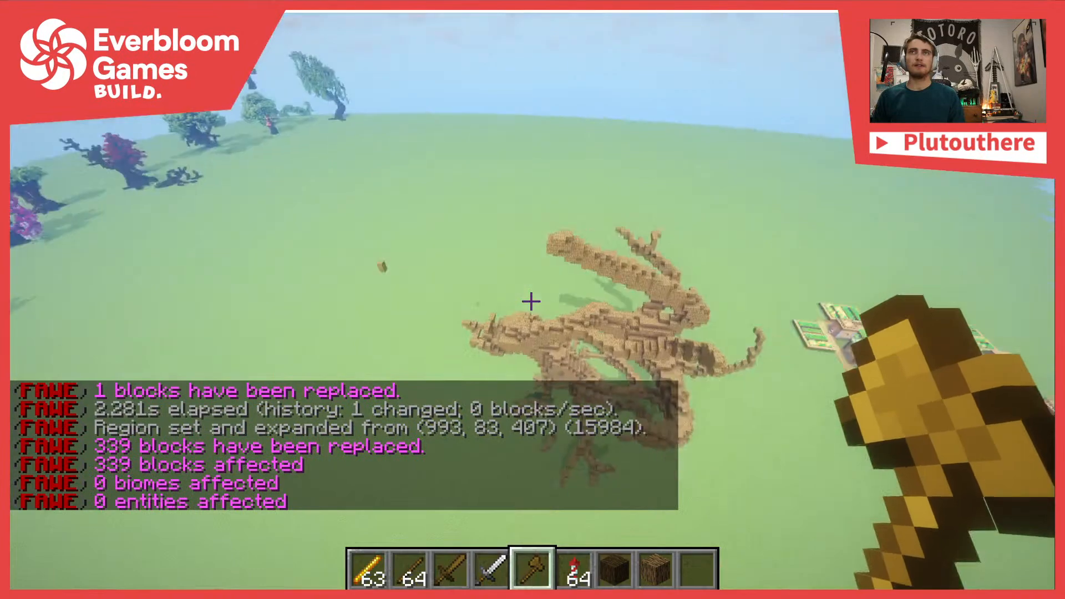
Try pasting the cut oak branch without air onto the trunk at (990, 65, 358) and view it from a distance
key("w")
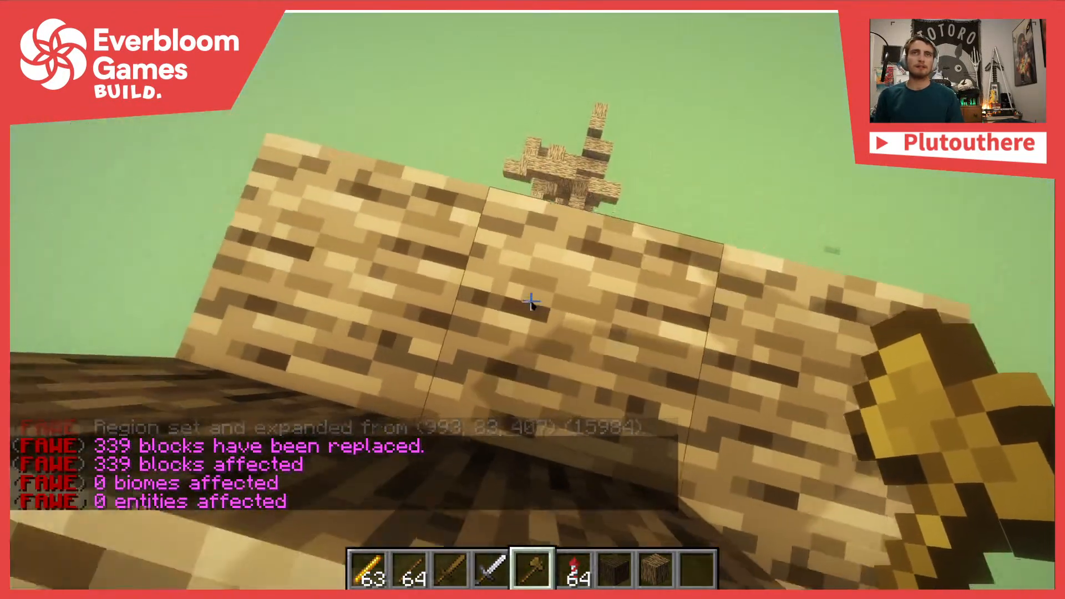
type("t//paste -a")
key("Return")
key("s")
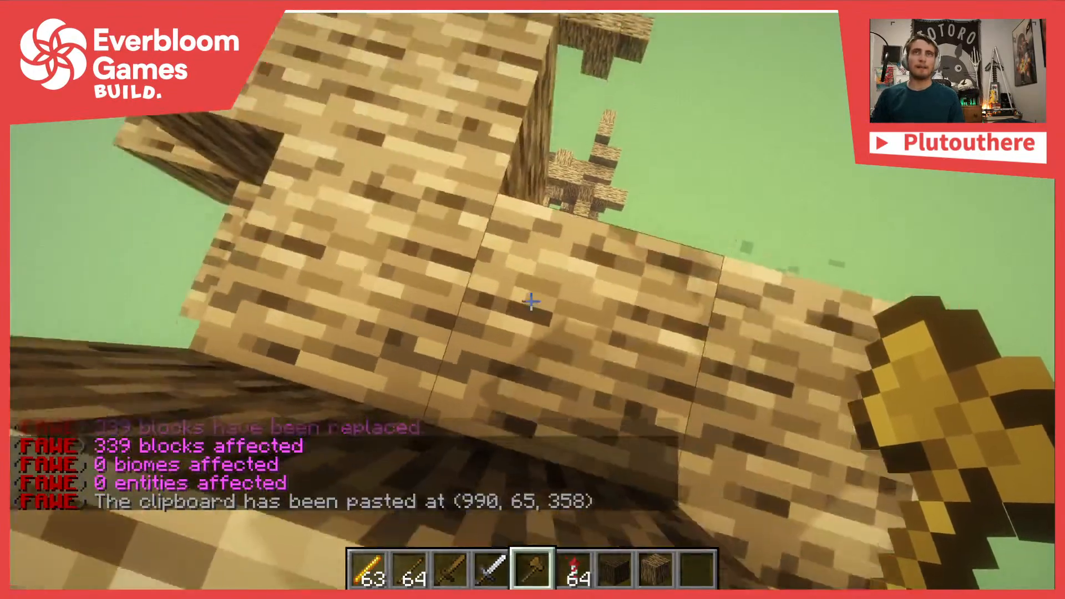
key("s")
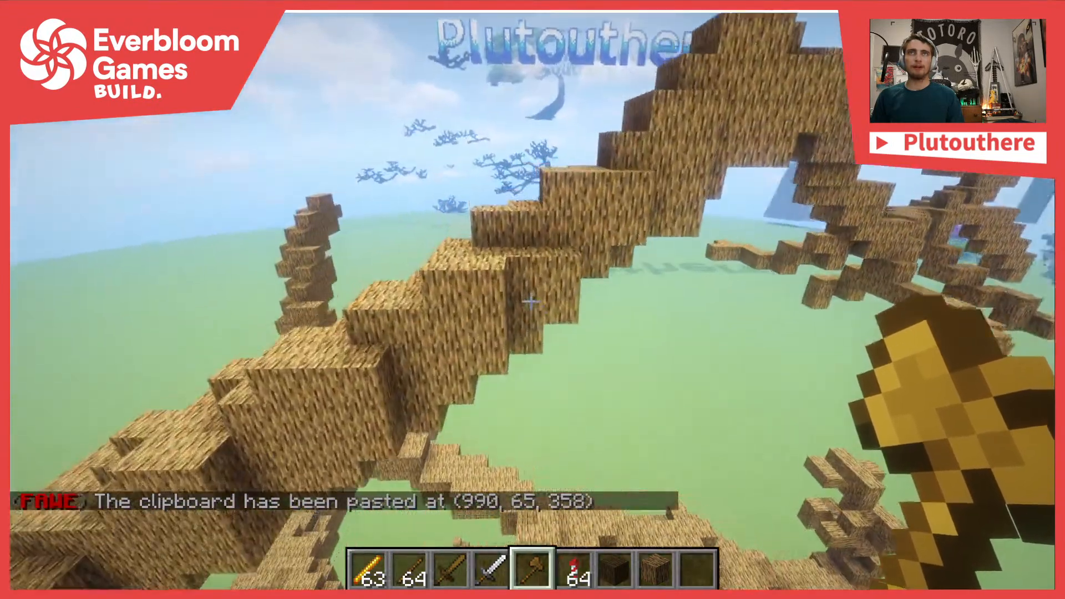
Paste the oak branch onto the large tree's trunk at (997, 60, 357)
key("8")
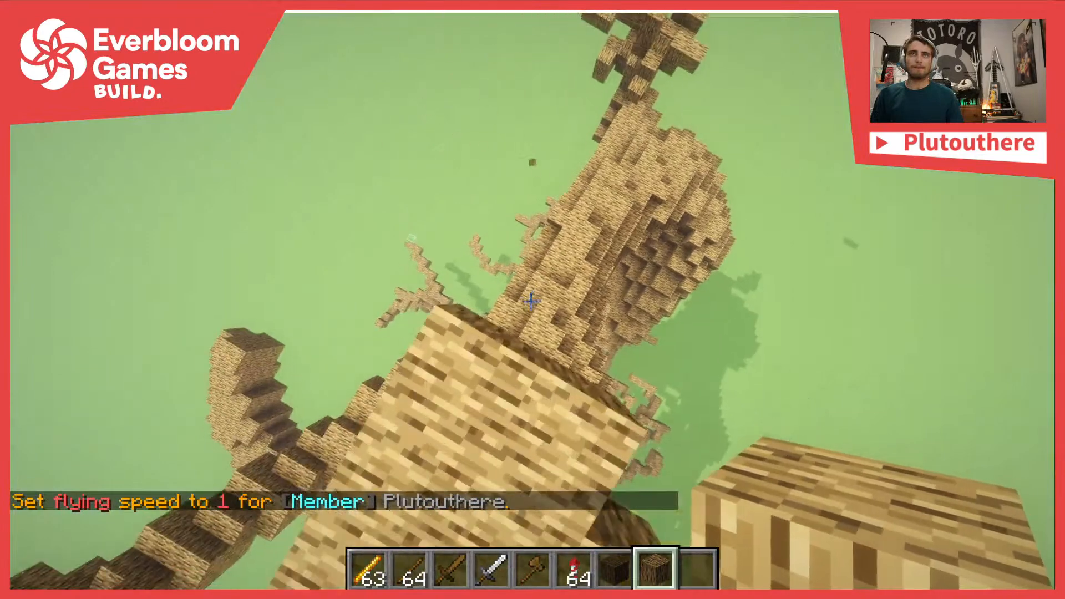
key("slash")
type("/paste")
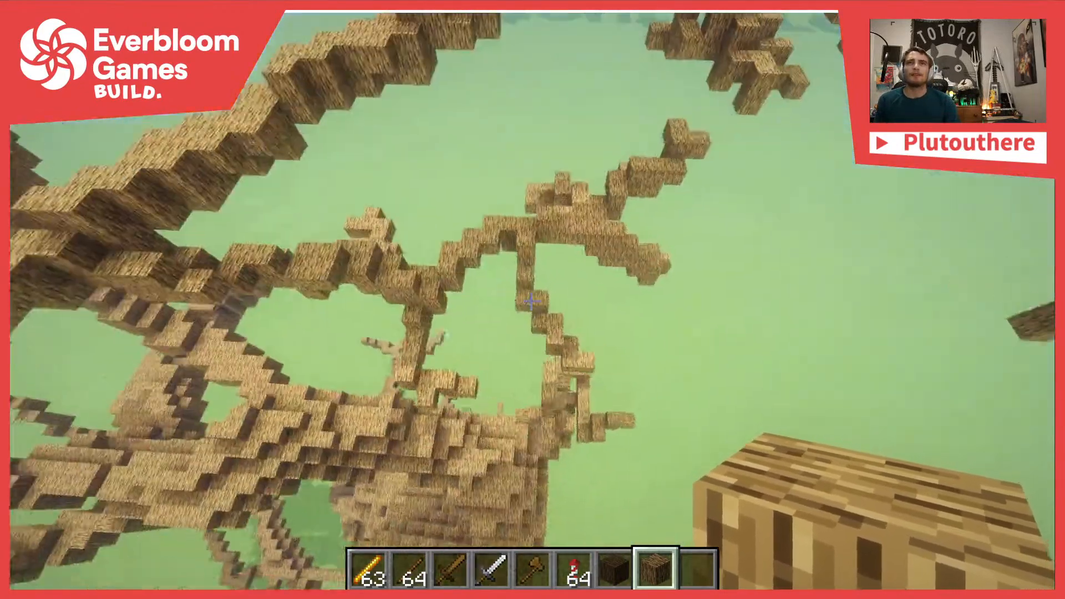
Place and break individual oak wood blocks to blend the pasted branch into the tree
key("1")
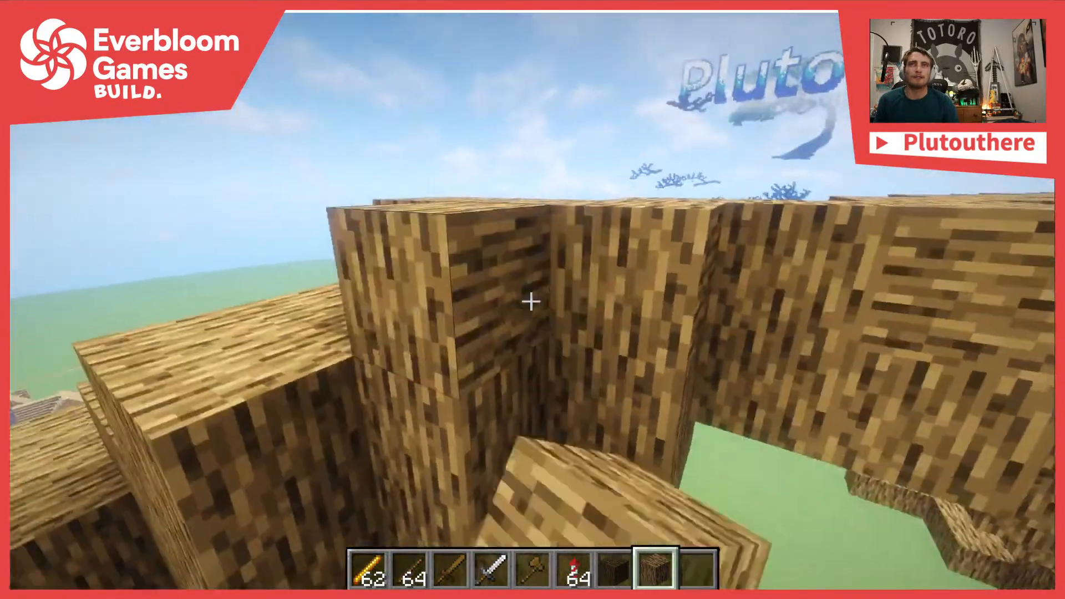
right_click(532, 301)
left_click(531, 301)
right_click(531, 301)
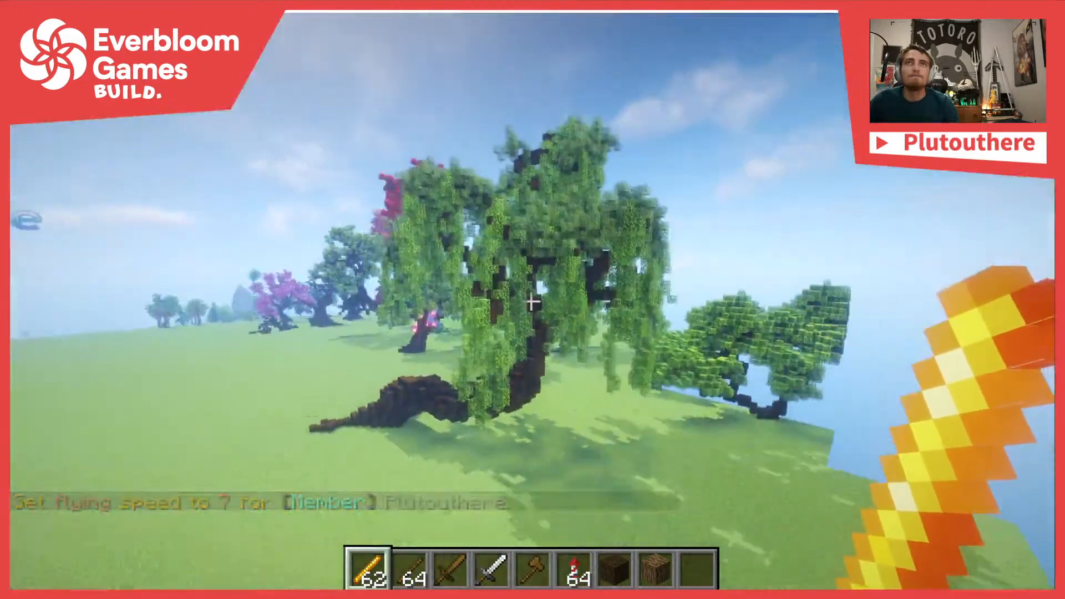
Try to copy the low leafy tree using a fuzzy selection from (648, 4, 43) expanded at (707, 44, -19)
key("w")
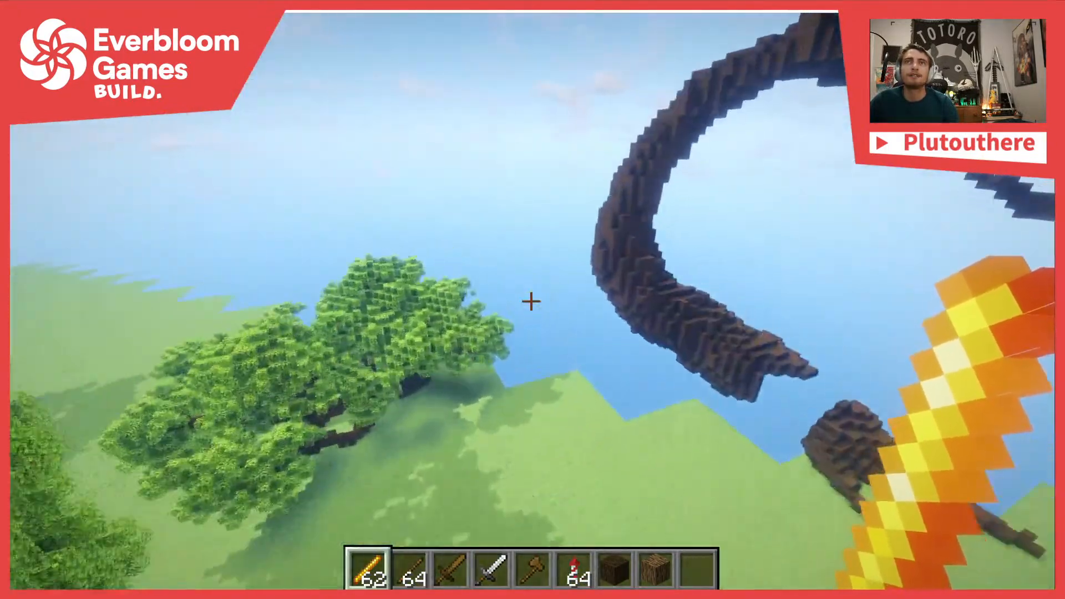
key("w")
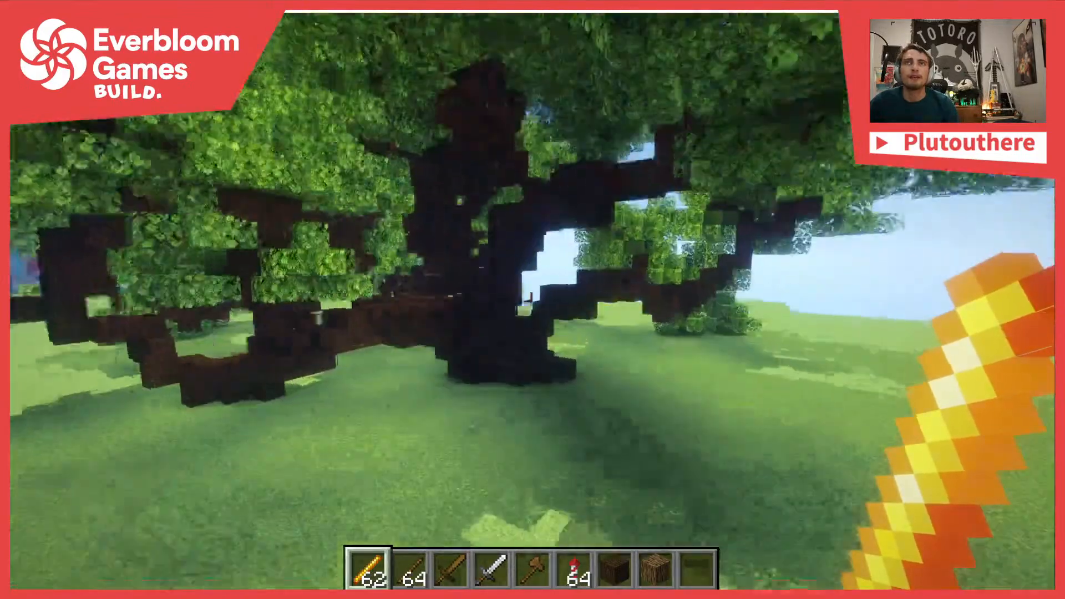
key("s")
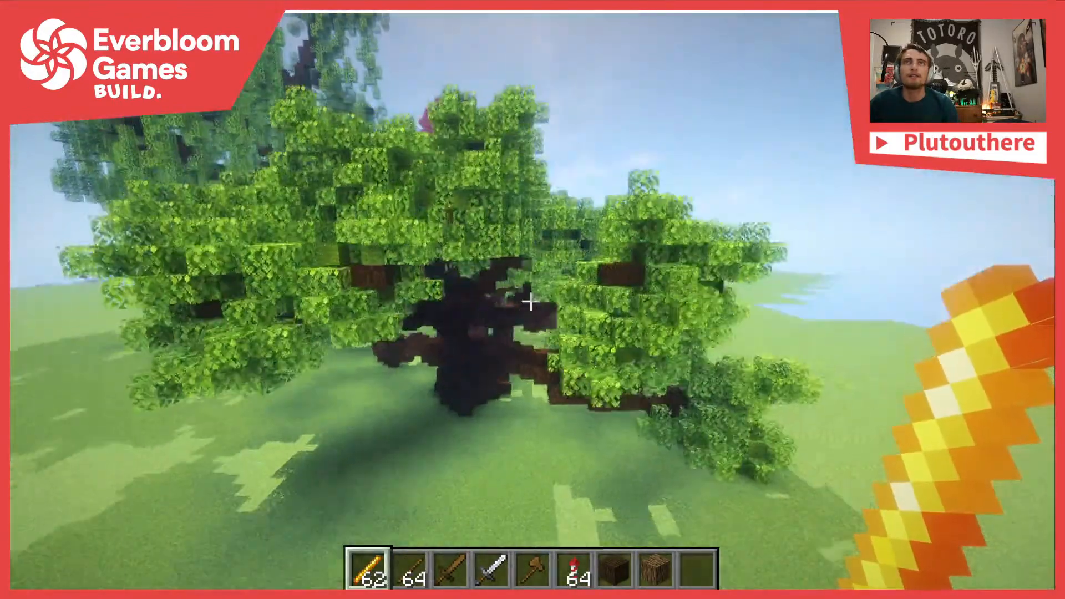
key("w")
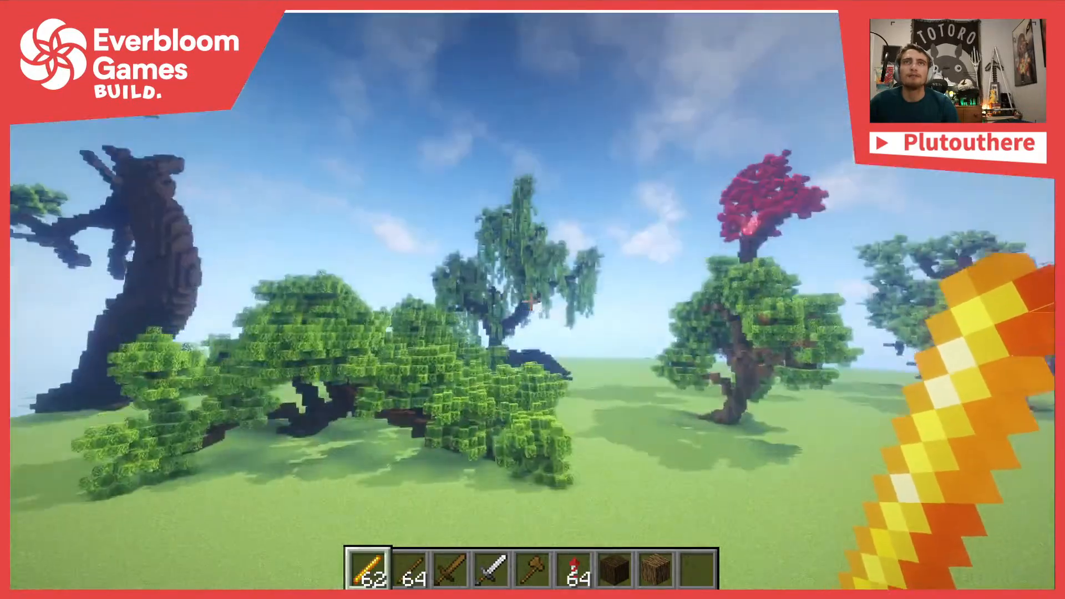
key("space")
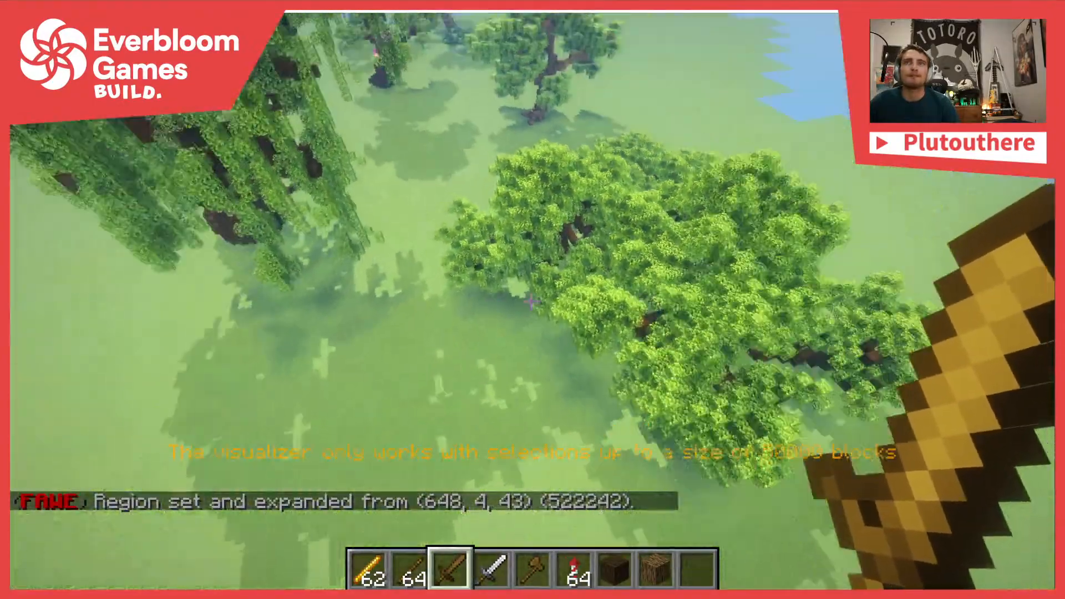
left_click(532, 302)
key("shift")
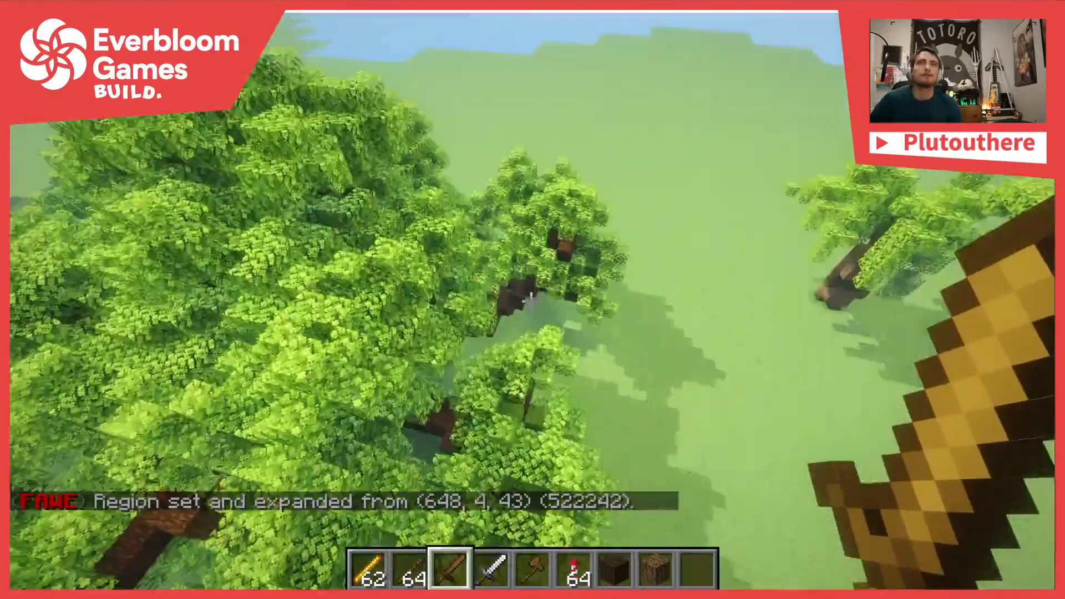
key("w")
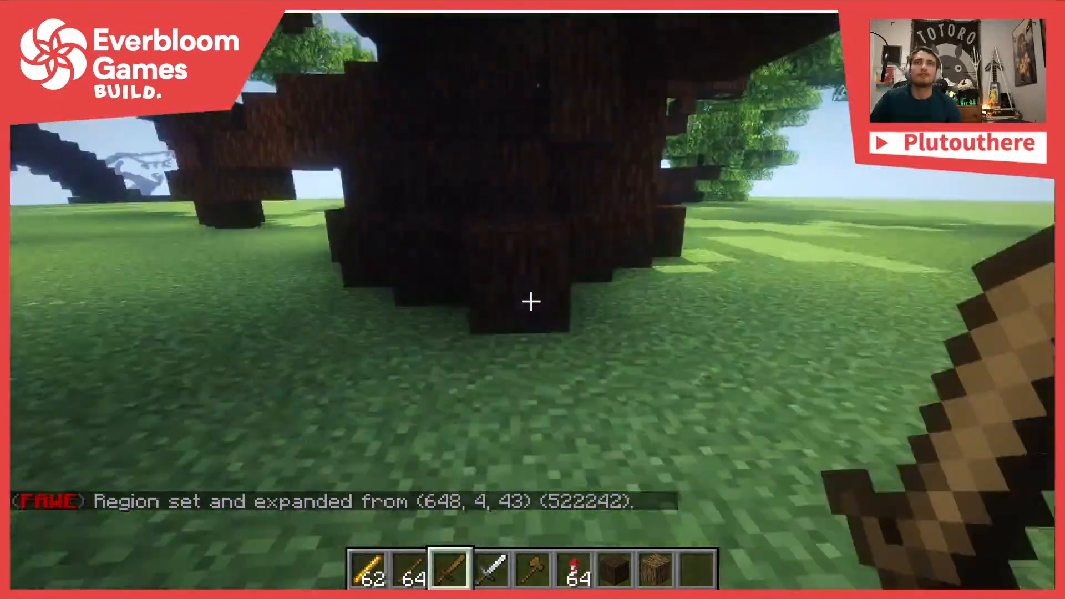
type("//calc")
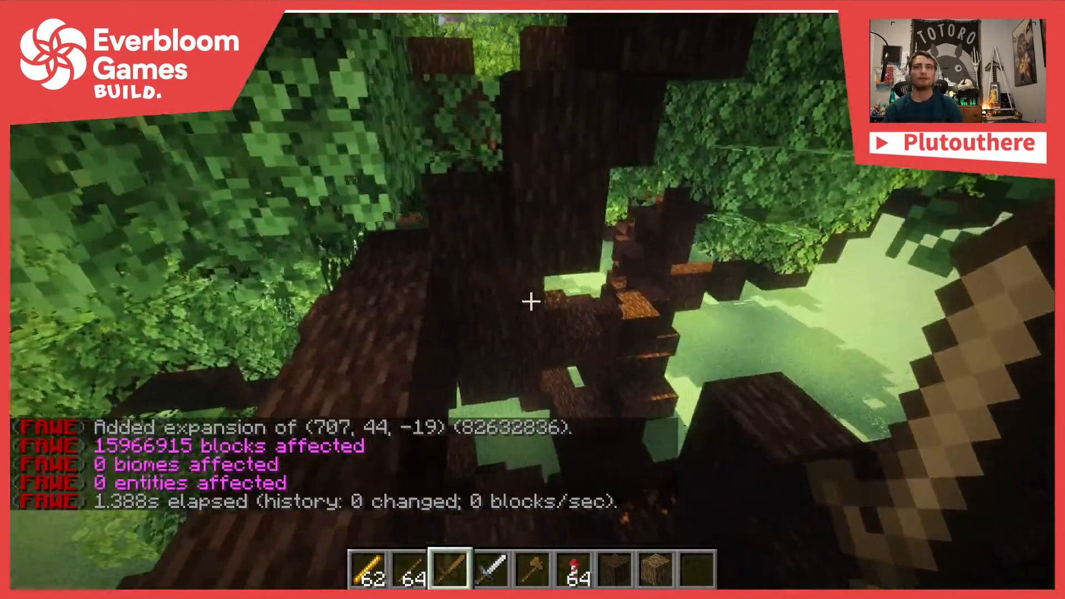
Switch to cuboid selection, enclose the leafy tree between (708, 4, -24) and (640, 48, 49), and copy it
type("//s")
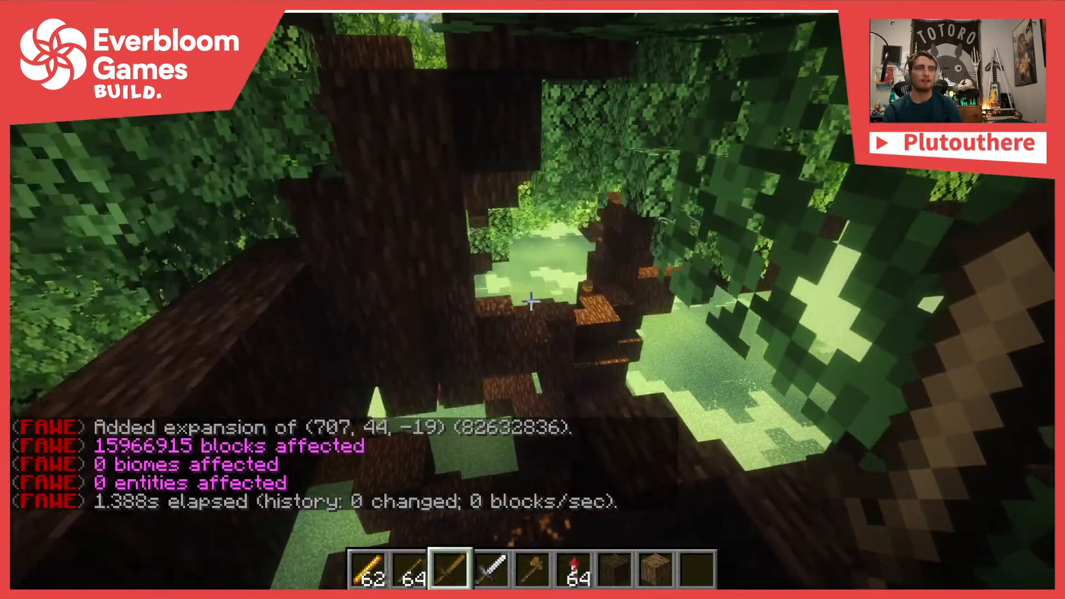
key("space")
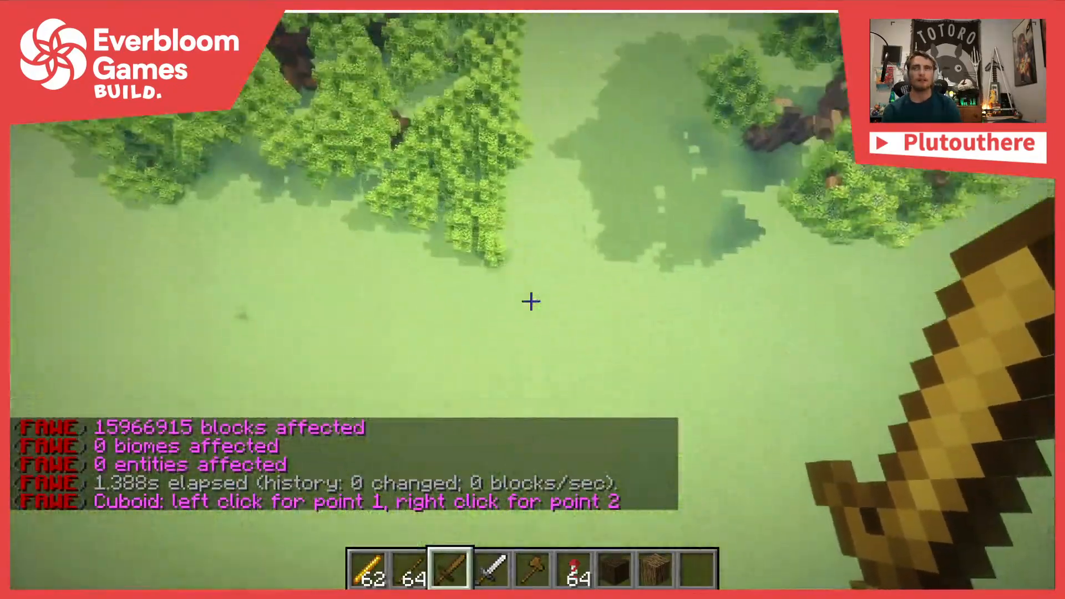
left_click(531, 302)
right_click(531, 301)
scroll(531, 302, "down", 1)
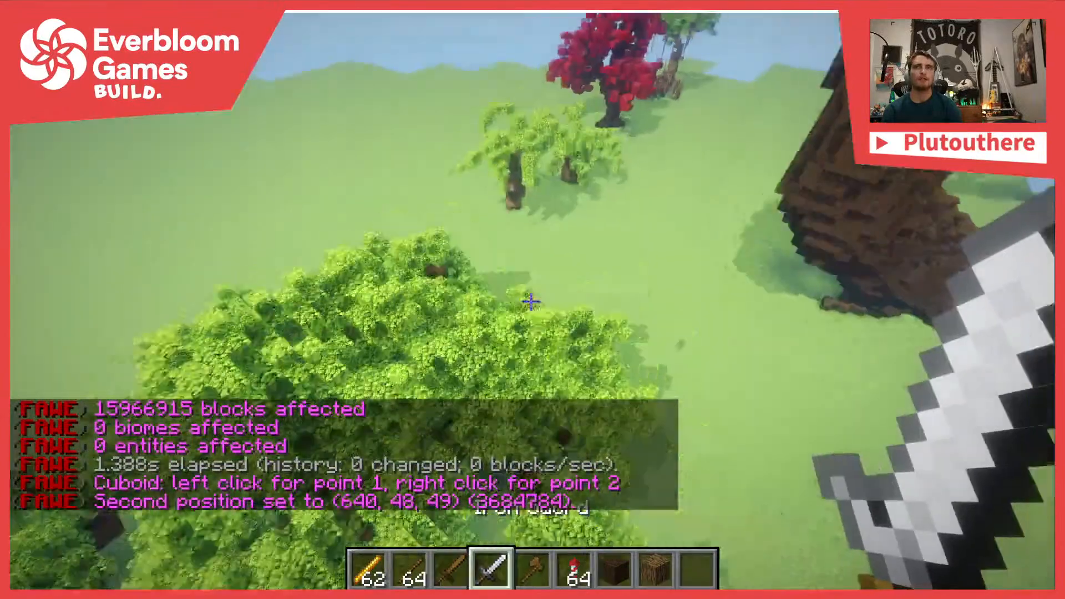
key("shift")
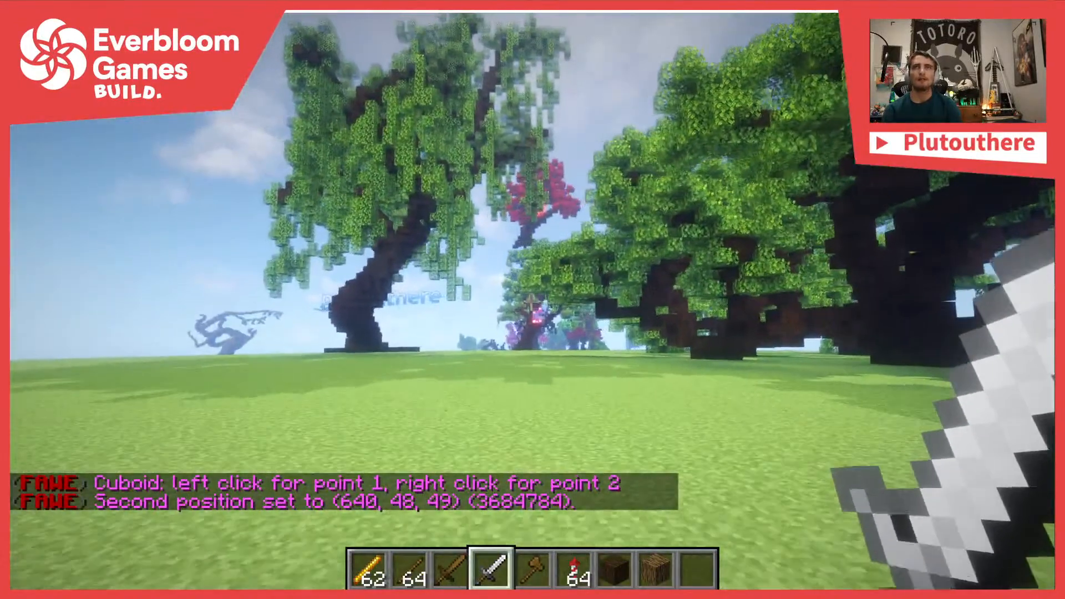
left_click(531, 301)
key("t")
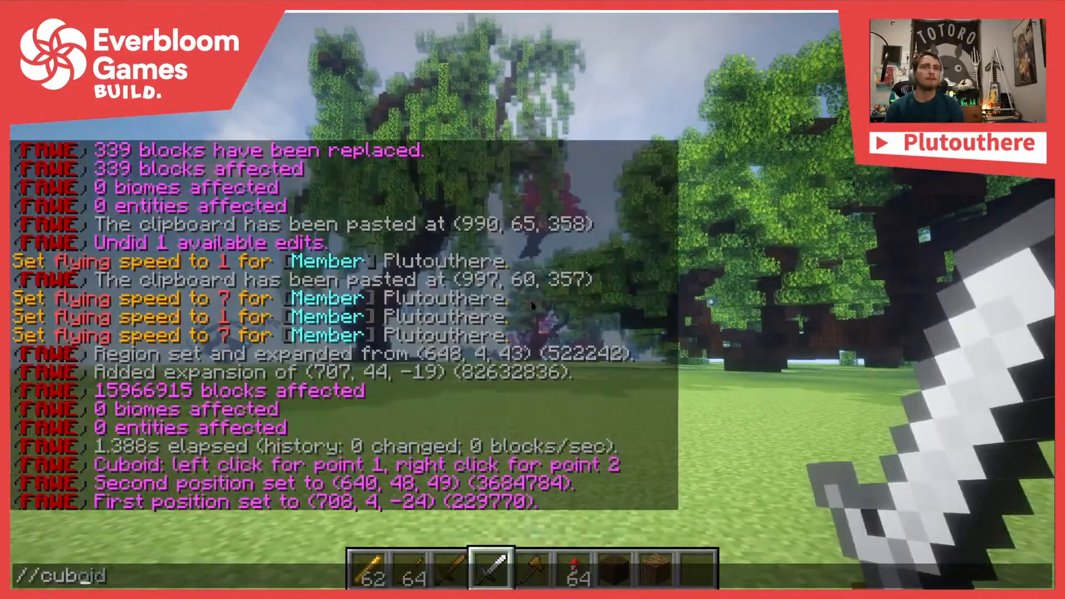
type("//copy")
key("Return")
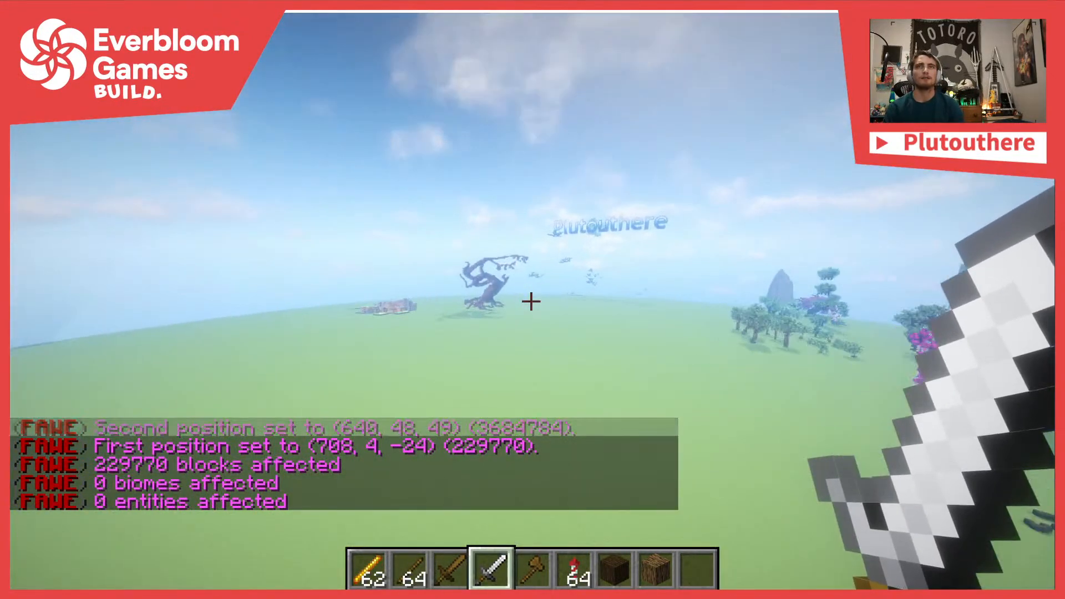
Paste the copied leafy tree without air near the large oak at (1051, 28, 254)
type("t//paste")
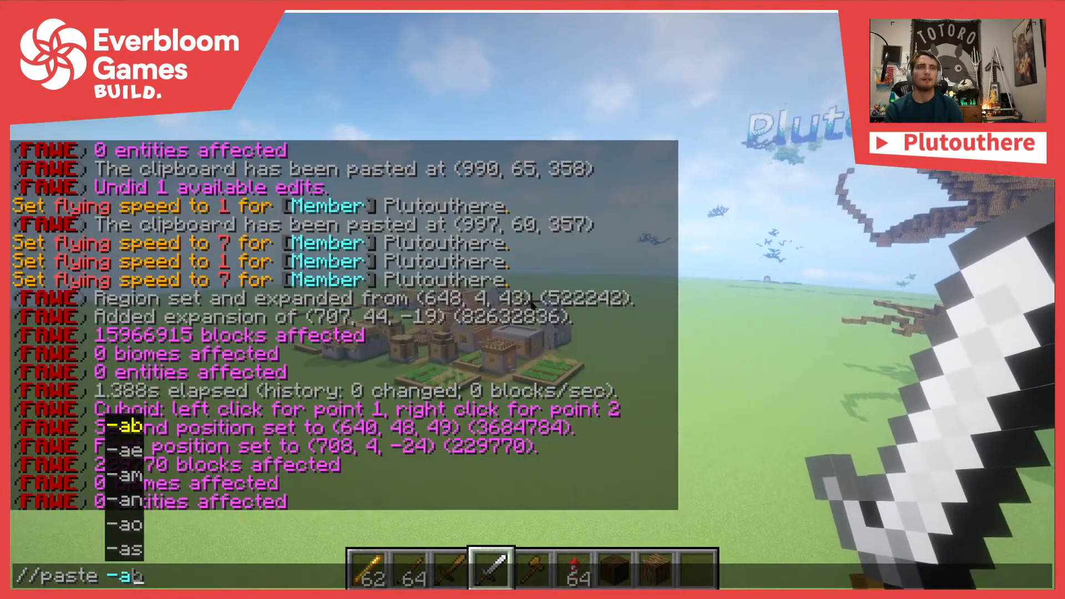
type(" -as")
key("Return")
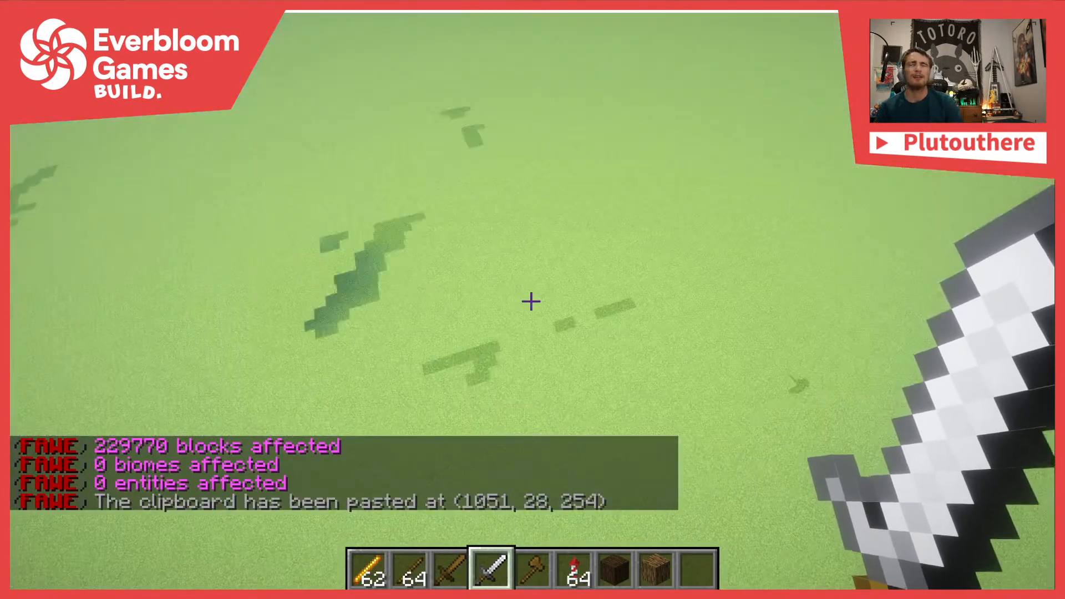
Replace oak_leaves and 35:13 in the pasted leafy tree with air (0)
type("t//replace")
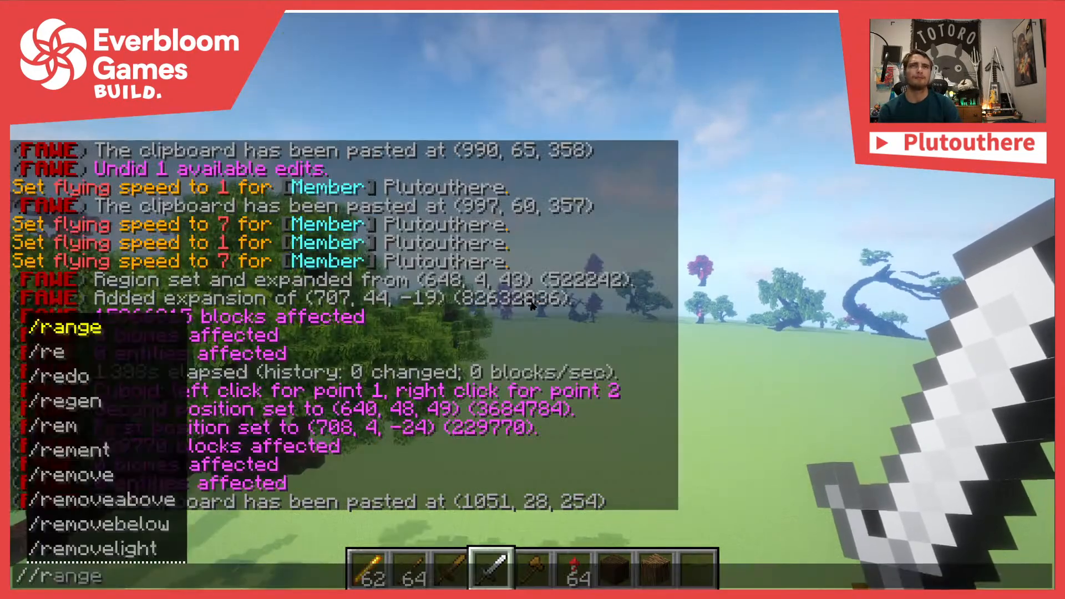
key("Escape")
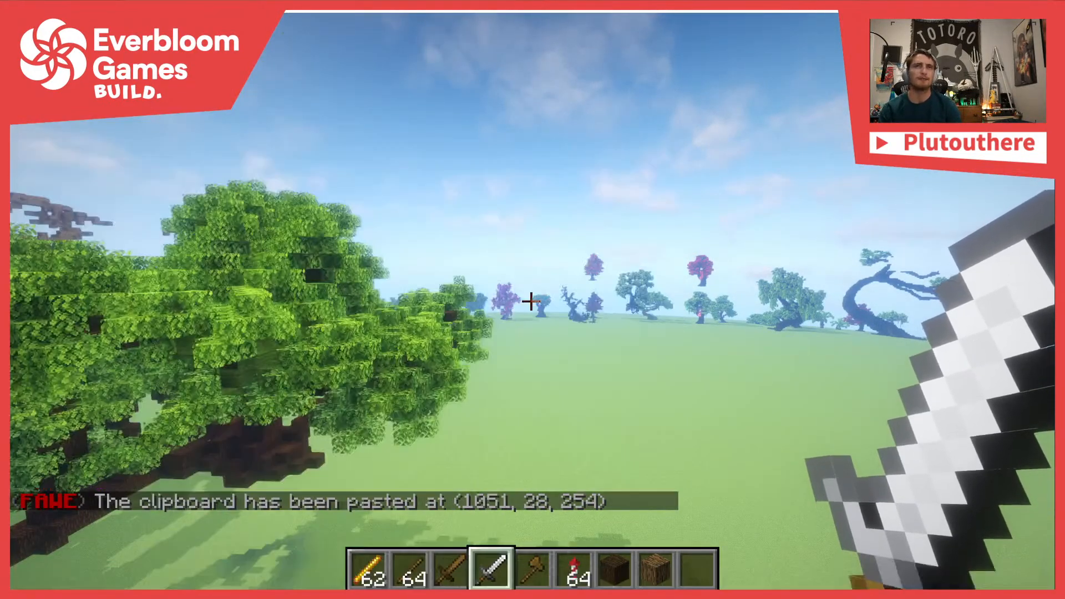
key("w")
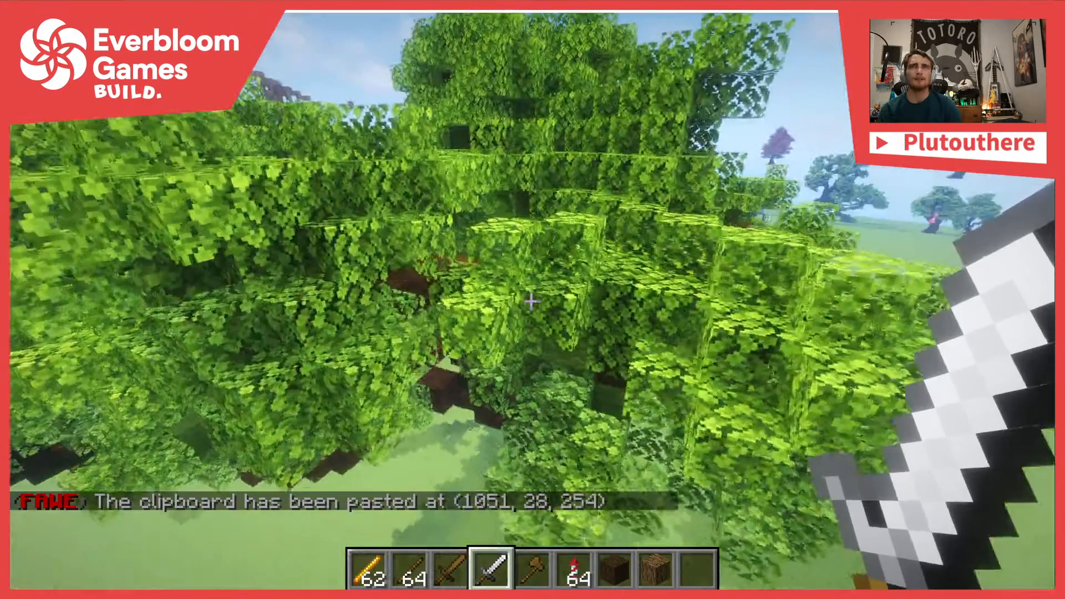
key("9")
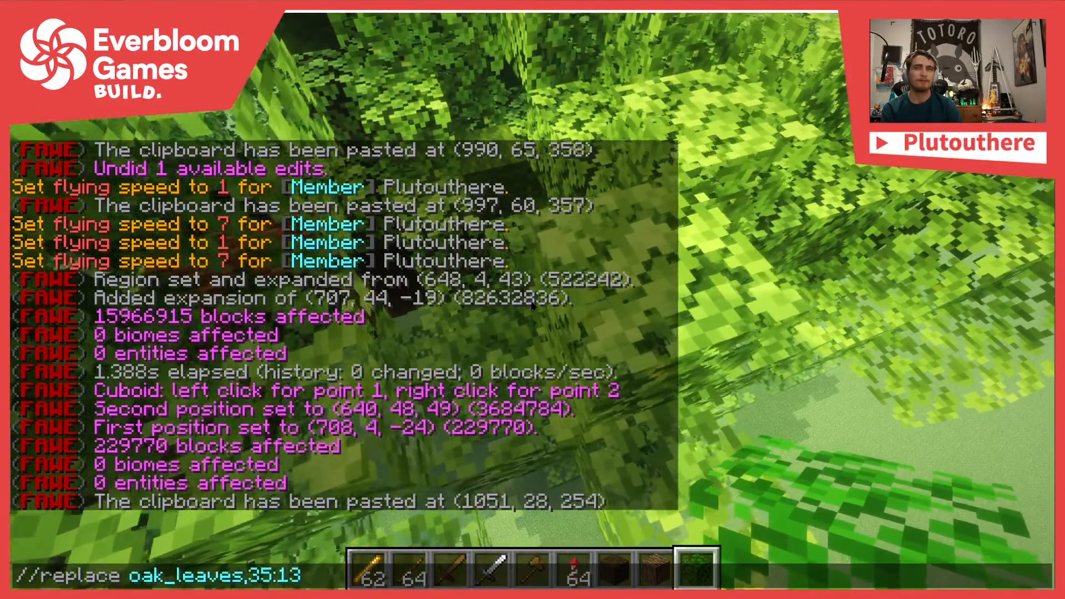
key("Return")
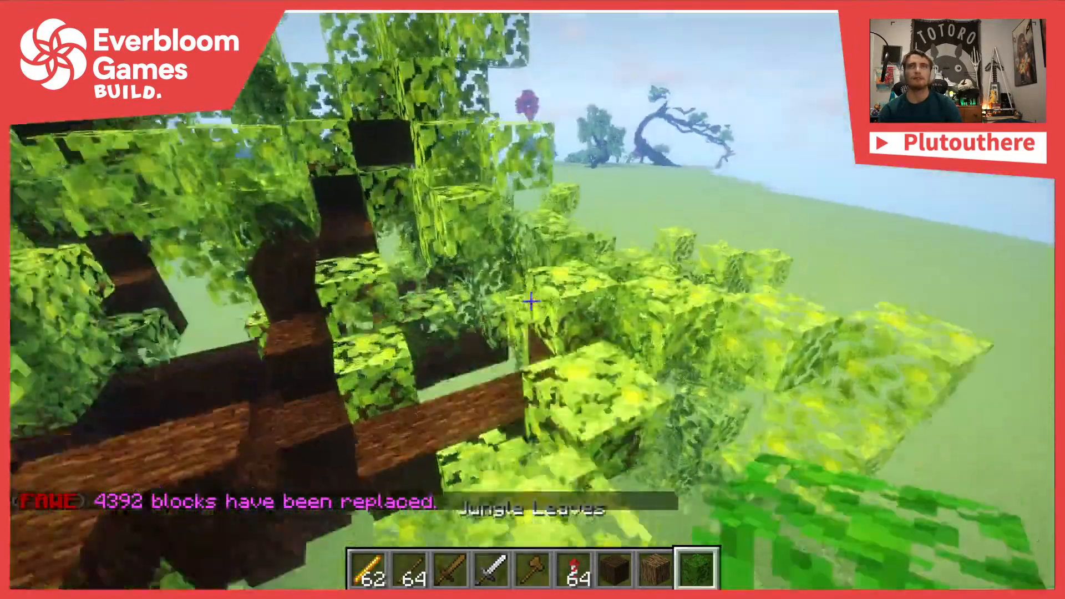
Repeat the replacement to air with jungle leaves added to the oak_leaves,35:13 list to strip the remaining foliage
key("t")
key("Up")
key("Left")
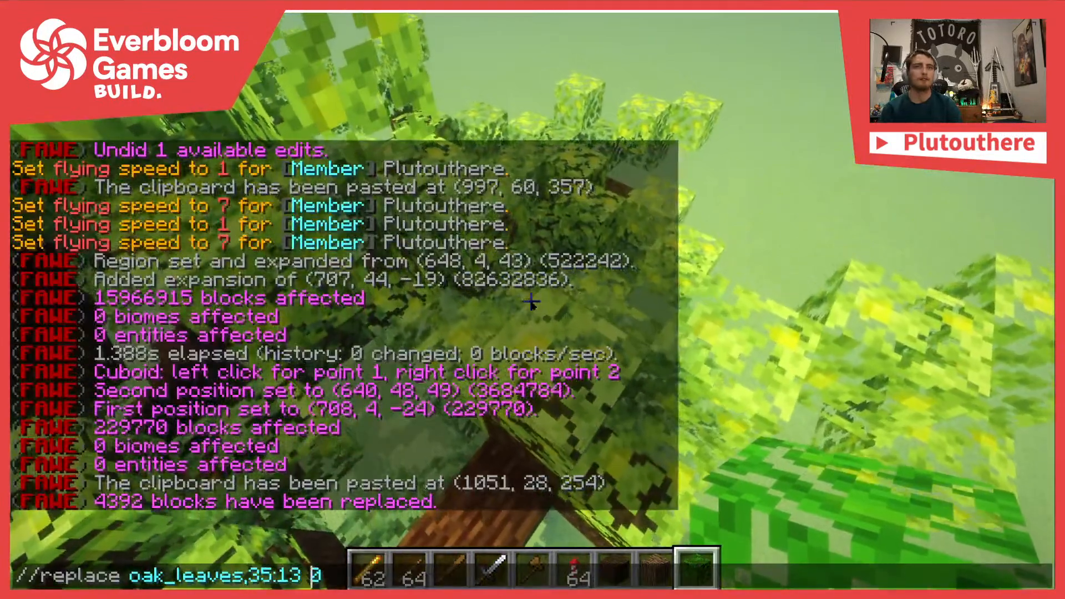
type(",jungle2")
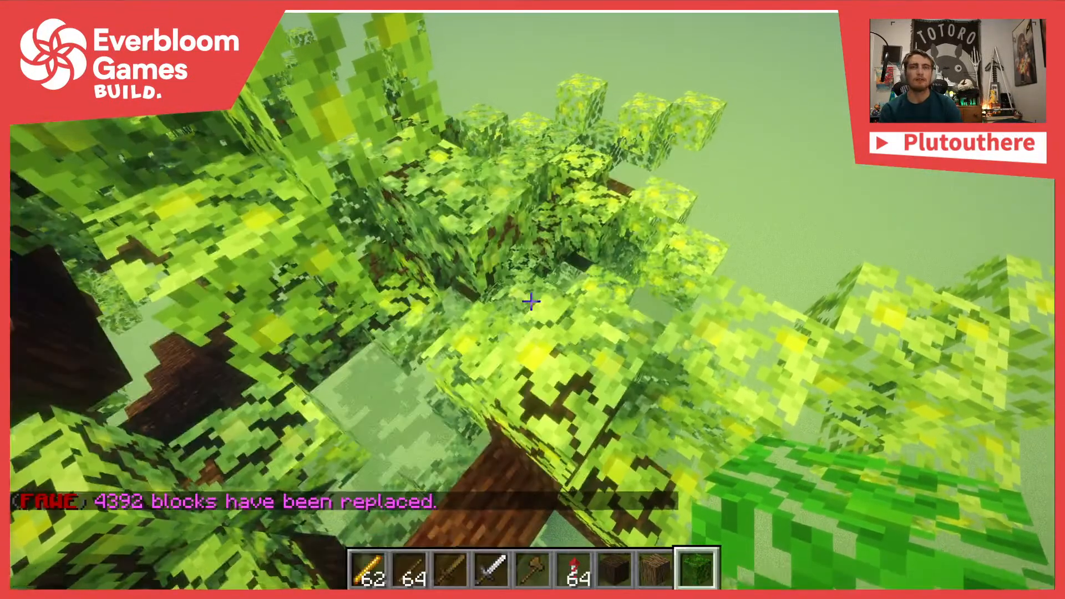
type("s")
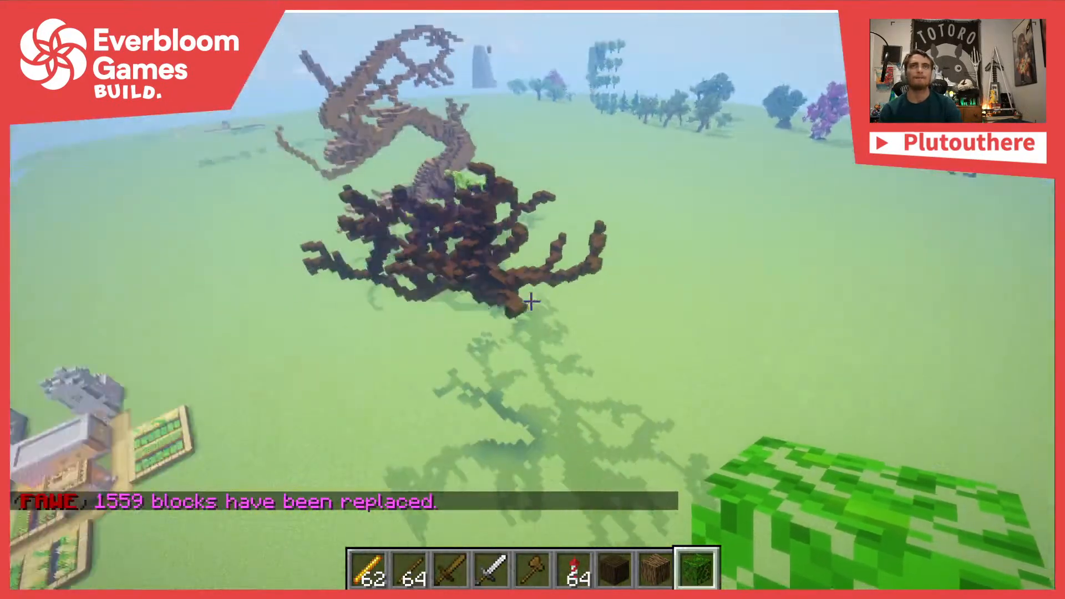
Examine the leafless pasted tree and its branch layout from the side, above and below
mouse_move(531, 303)
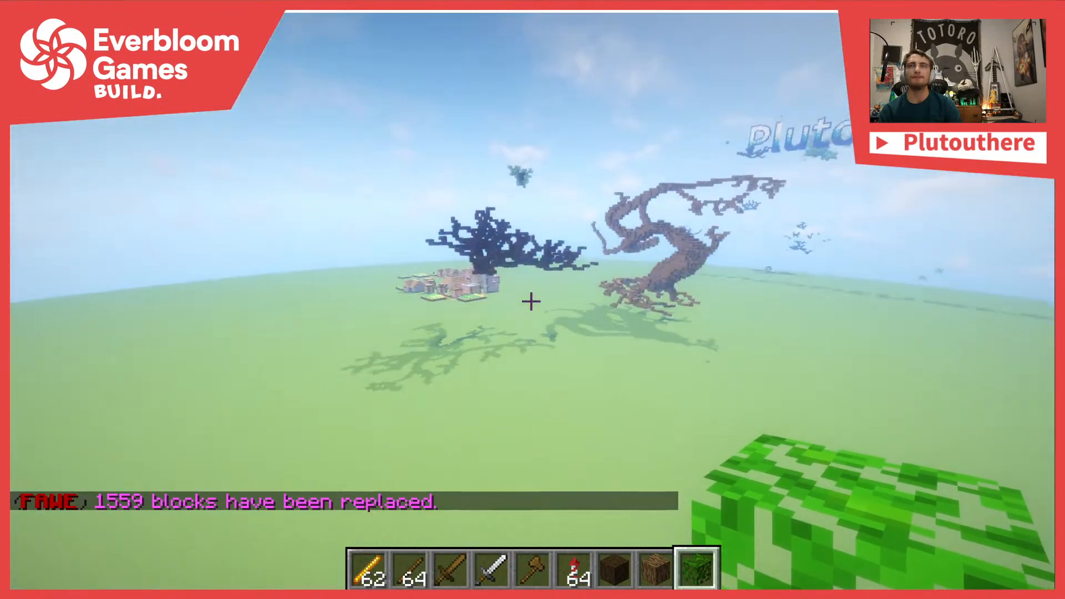
key("w")
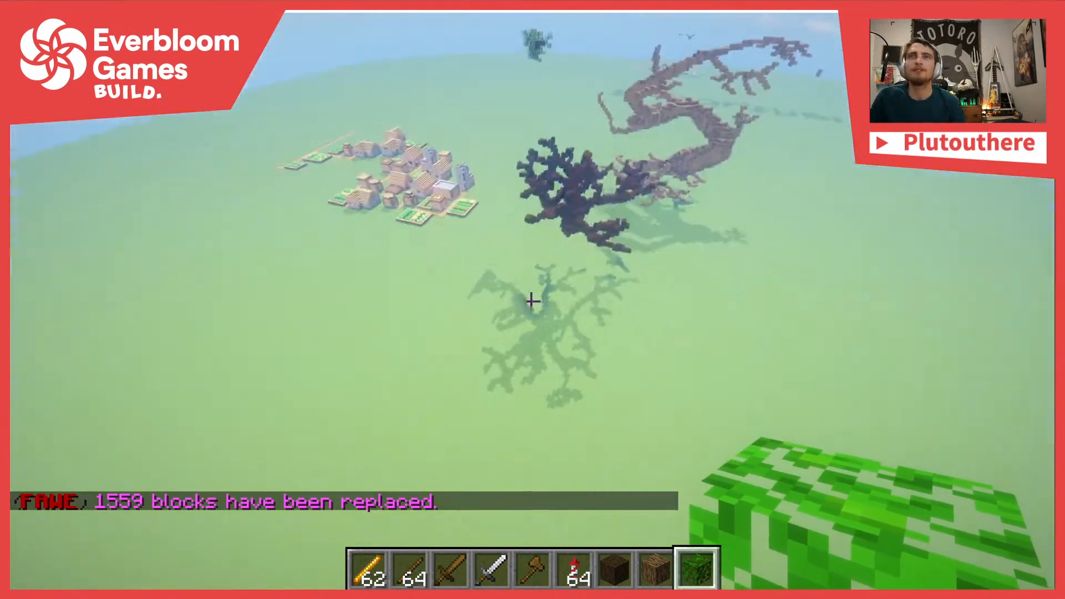
key("w")
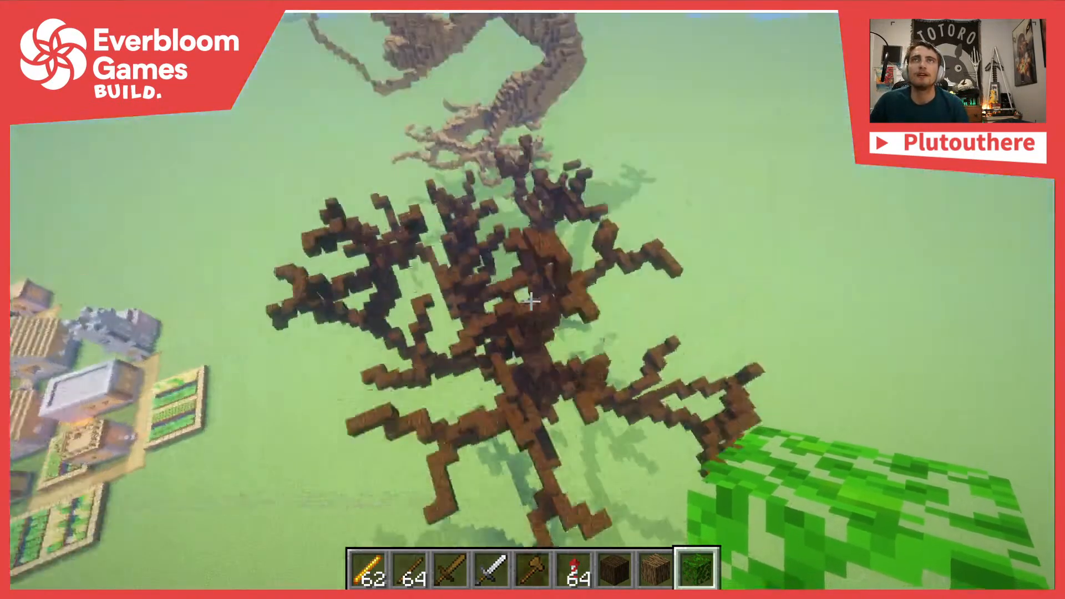
key("space")
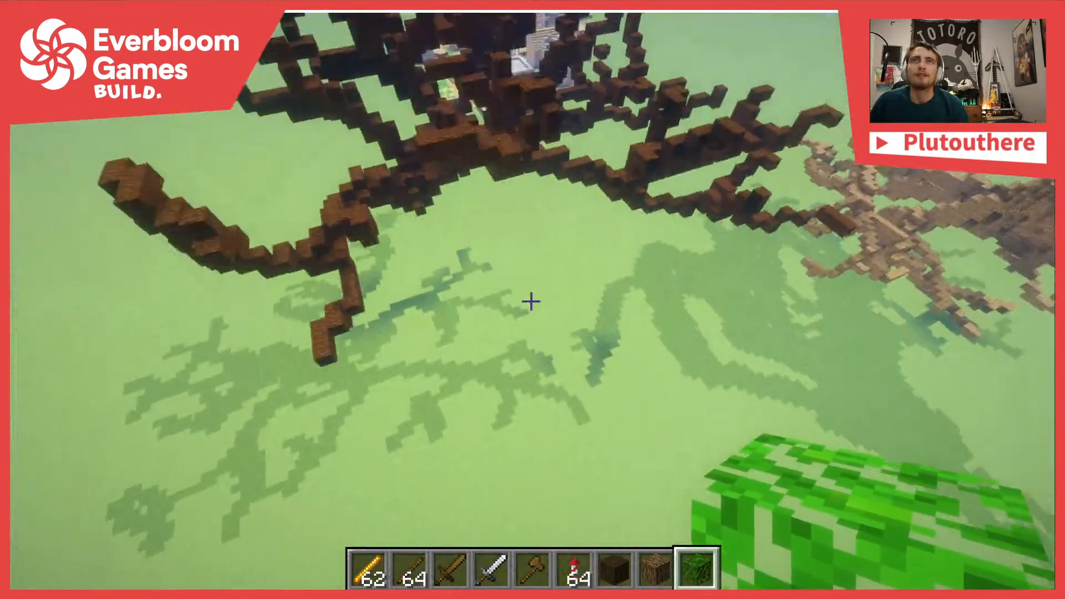
key("s")
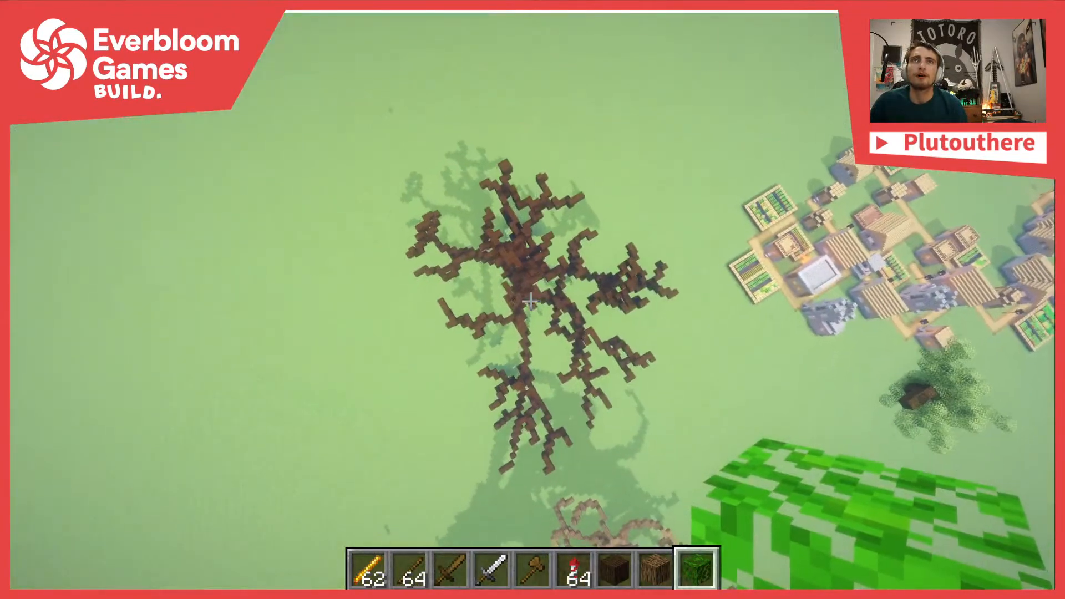
key("w")
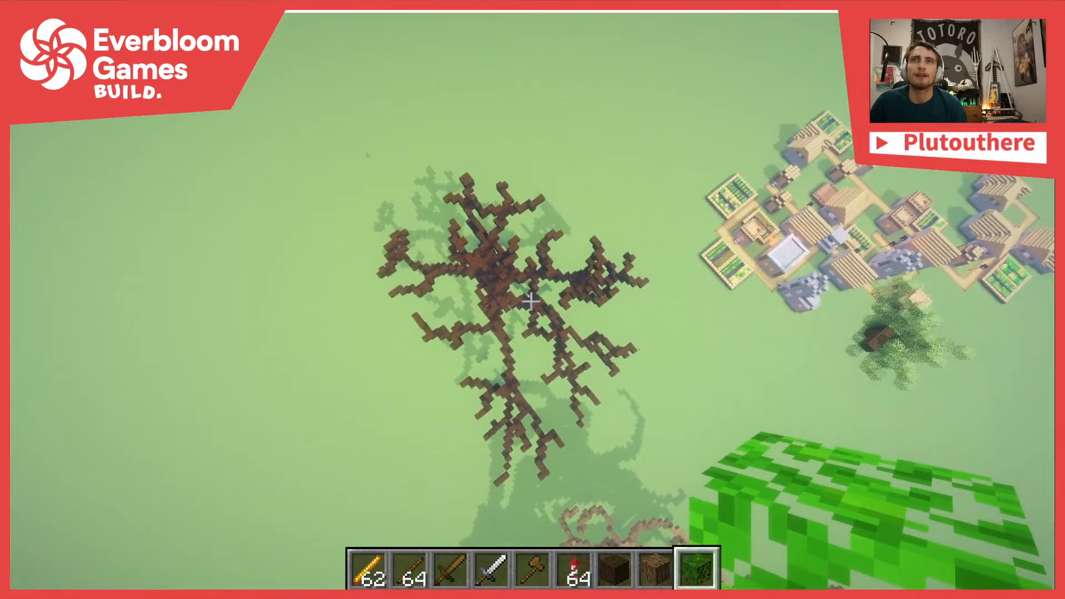
key("s")
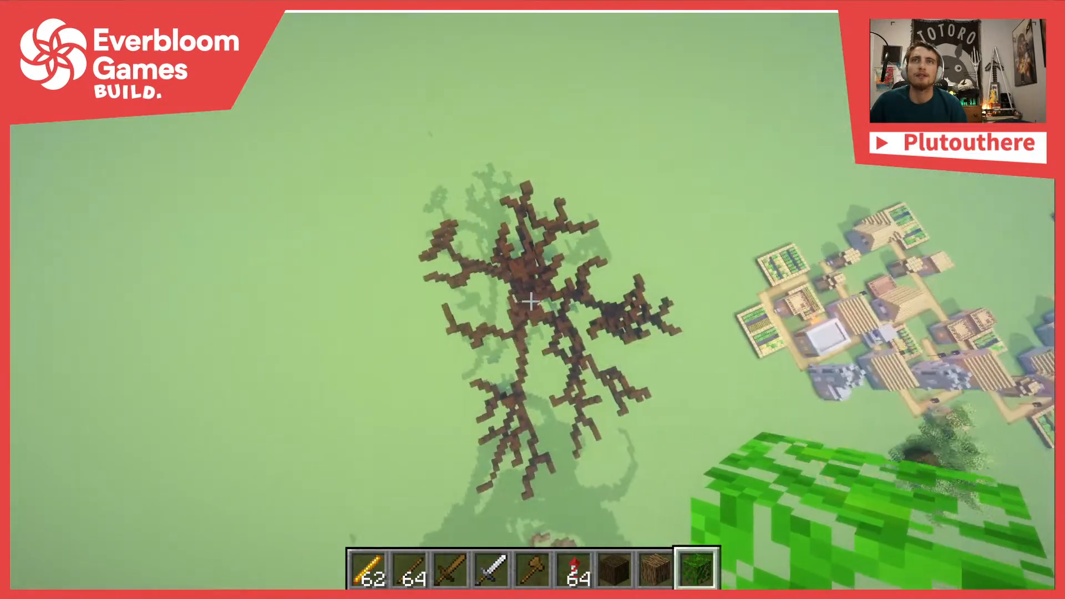
key("shift")
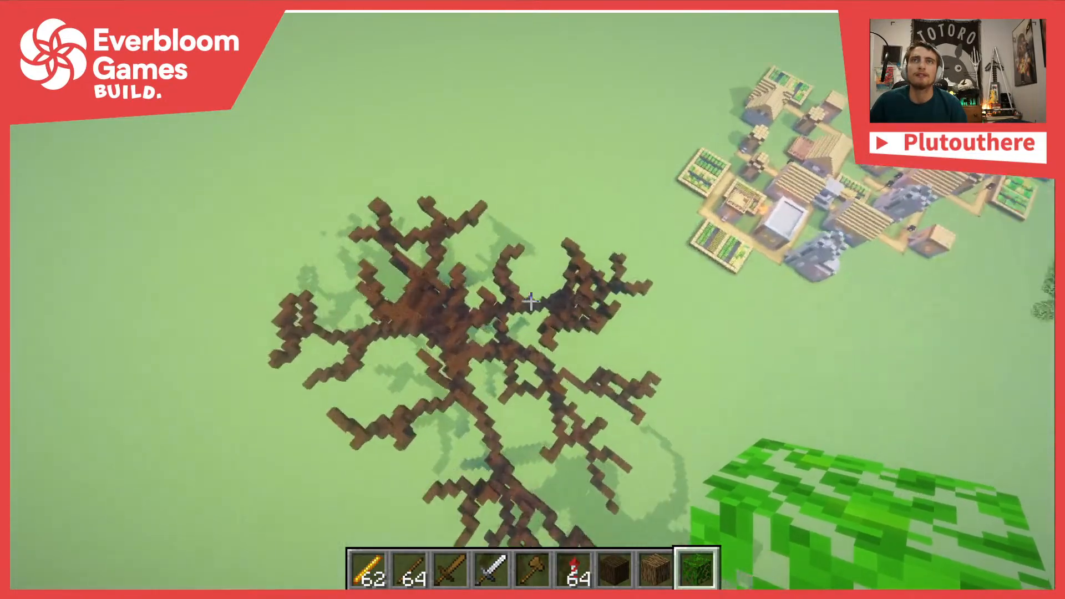
key("shift")
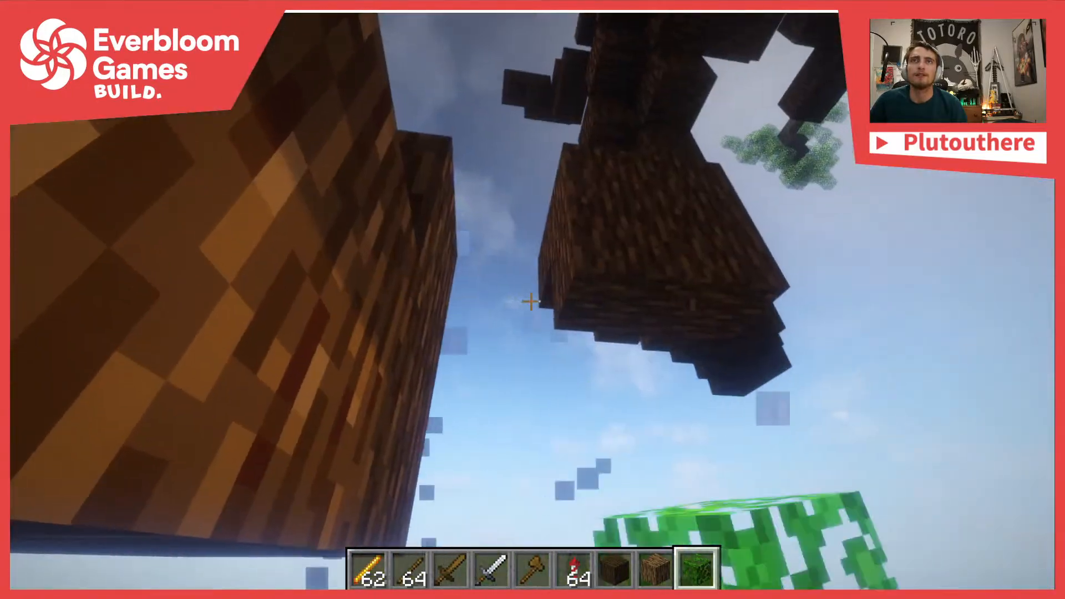
Switch the region selection mode to fuzzy
type("5//select")
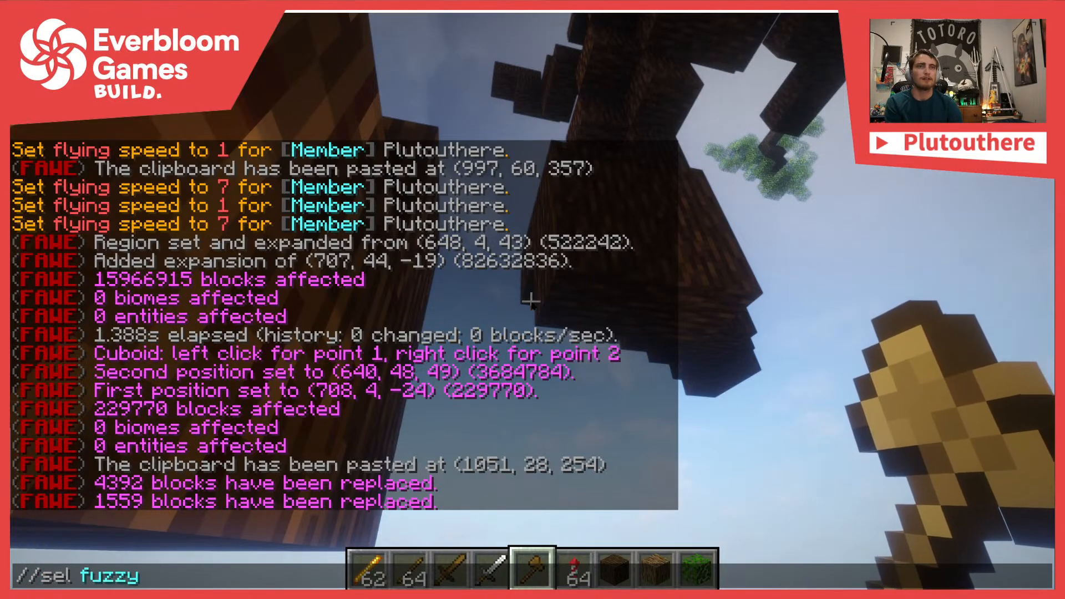
type(" fuzzy")
key("Return")
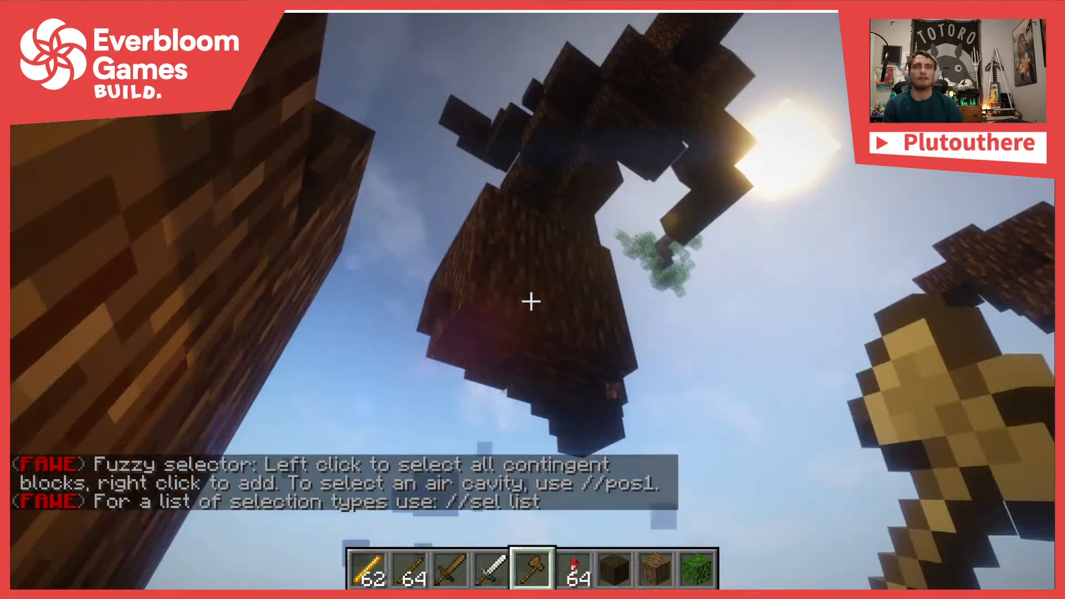
key("slash")
type("/cub")
key("Escape")
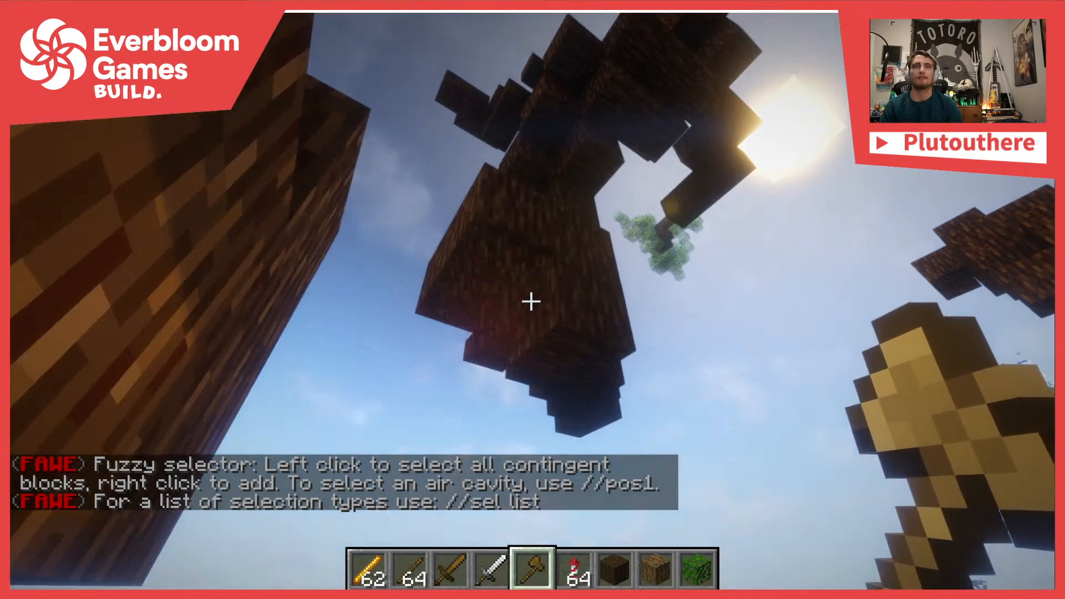
Try to cut the connected wood using a fuzzy selection expanded from (1035, 30, 290)
left_click(532, 302)
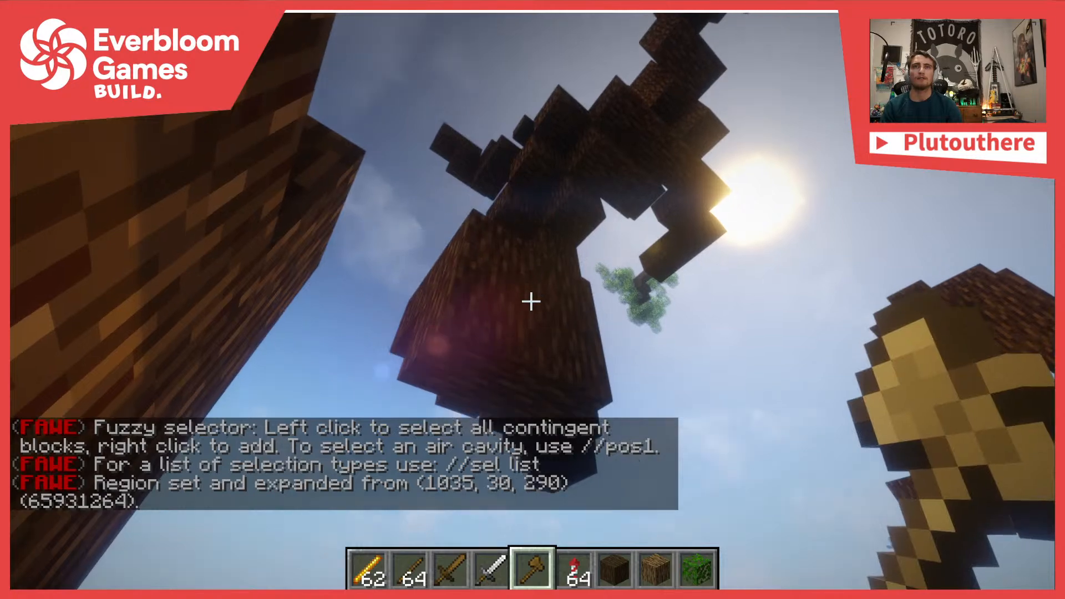
key("t")
key("Return")
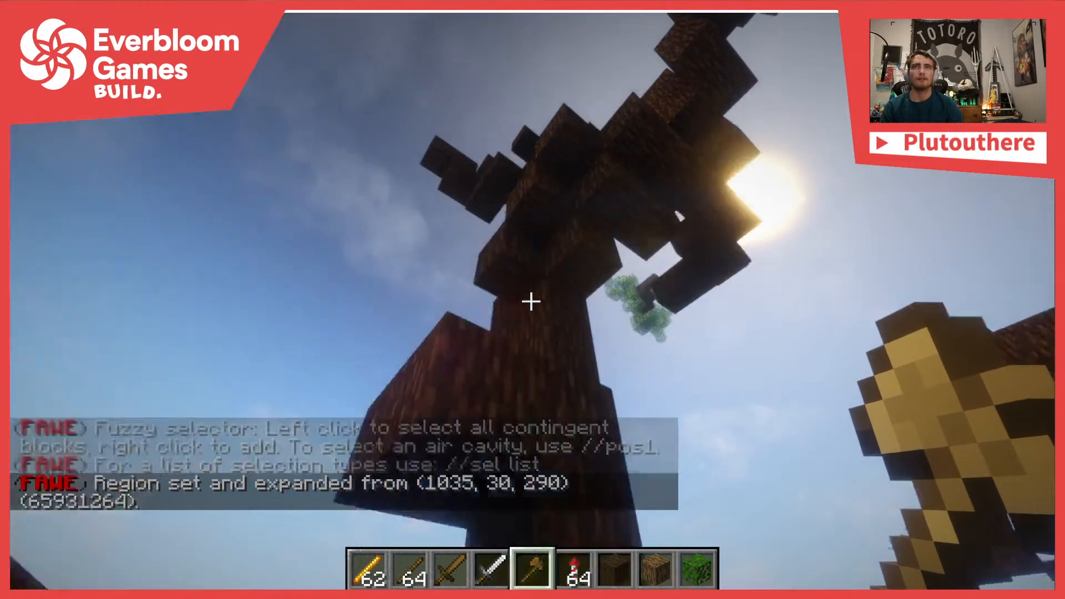
key("t")
key("Up")
key("Escape")
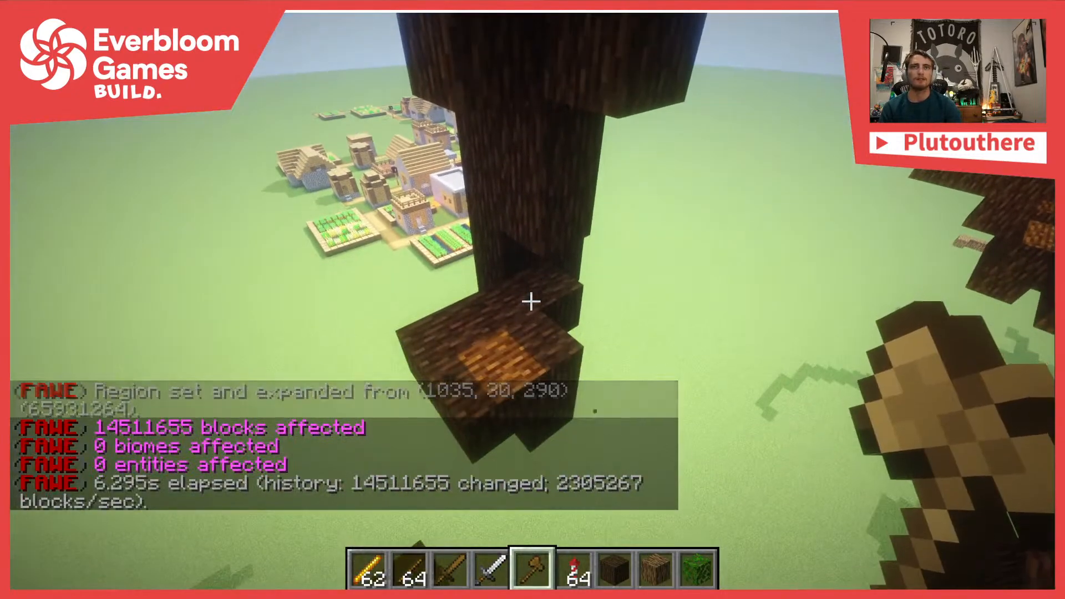
Reselect the connected wood with fuzzy selections from (1035, 30, 290) and (1035, 31, 290) at the trunk
key("t")
key("Up")
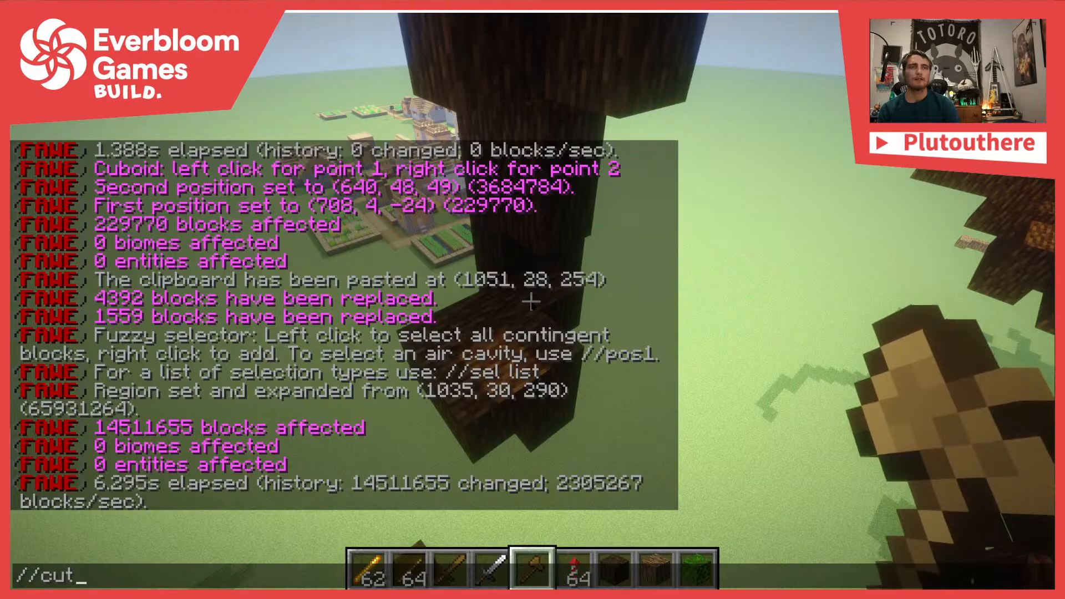
key("Up")
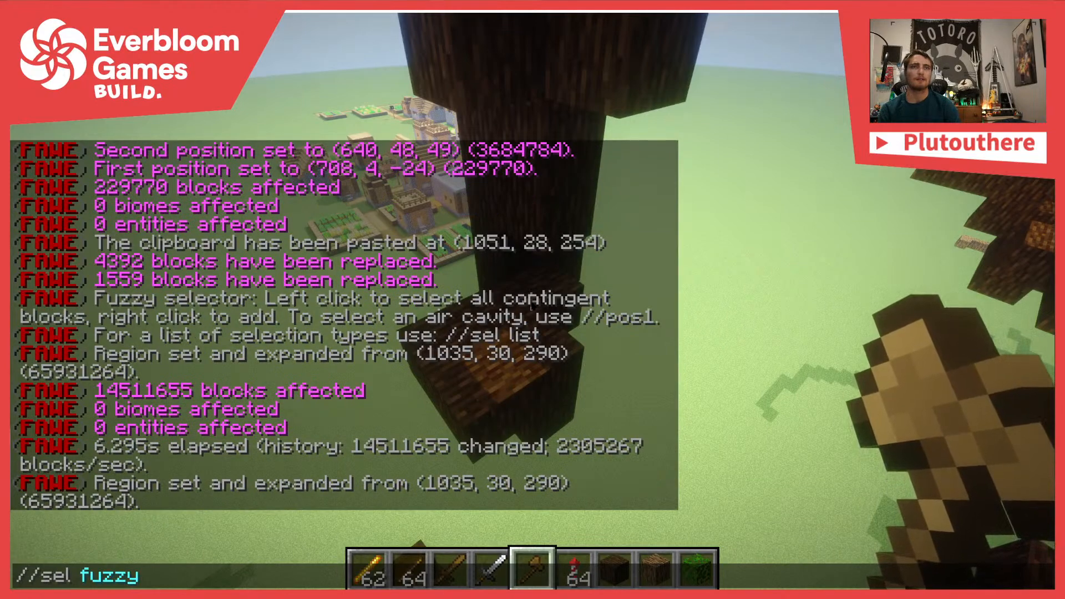
key("Escape")
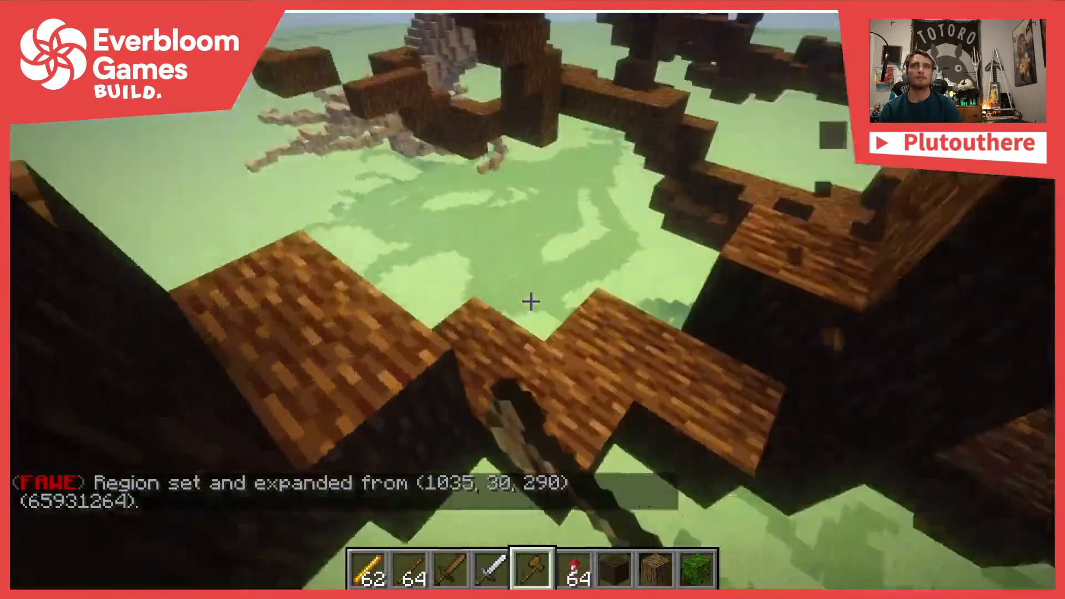
left_click(531, 303)
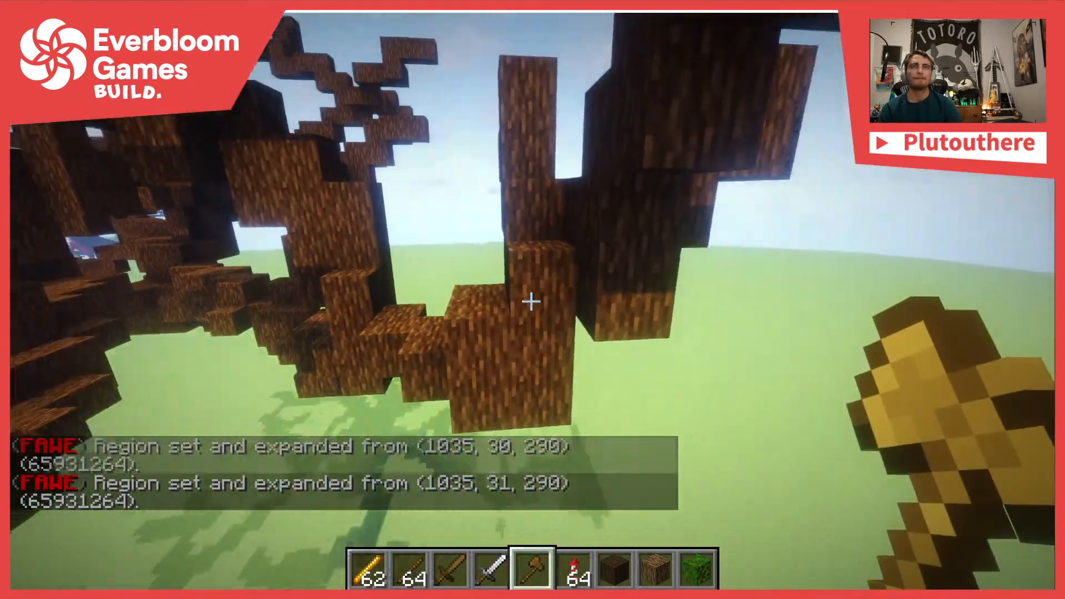
left_click(531, 302)
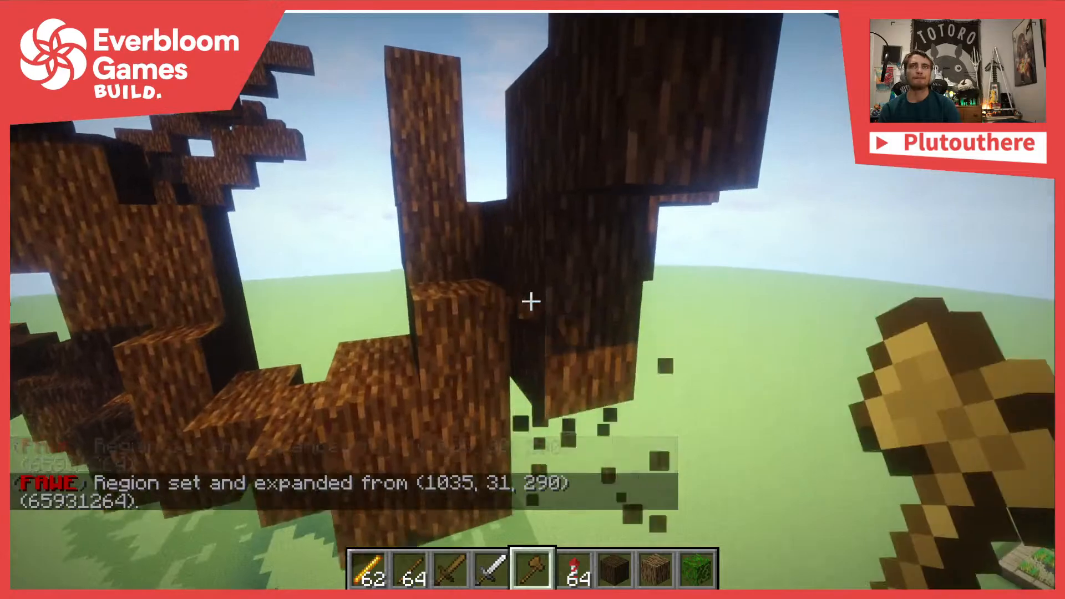
Break wood blocks around the trunk junction, fuzzy-select the wood from (1036, 34, 292), and issue the cut command
left_click(531, 303)
middle_click(531, 303)
left_click(531, 303)
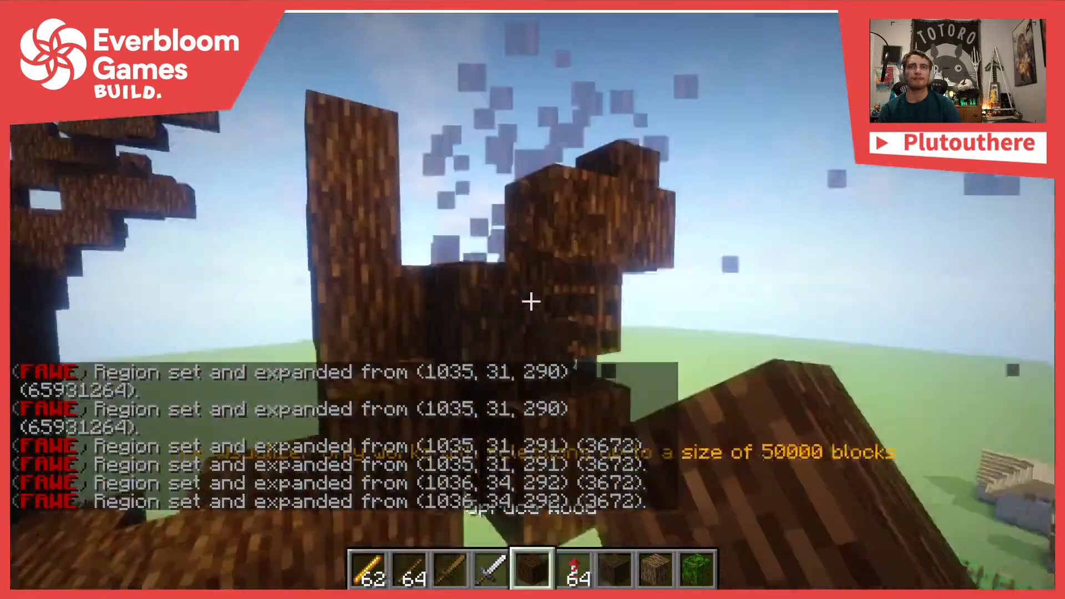
left_click(531, 303)
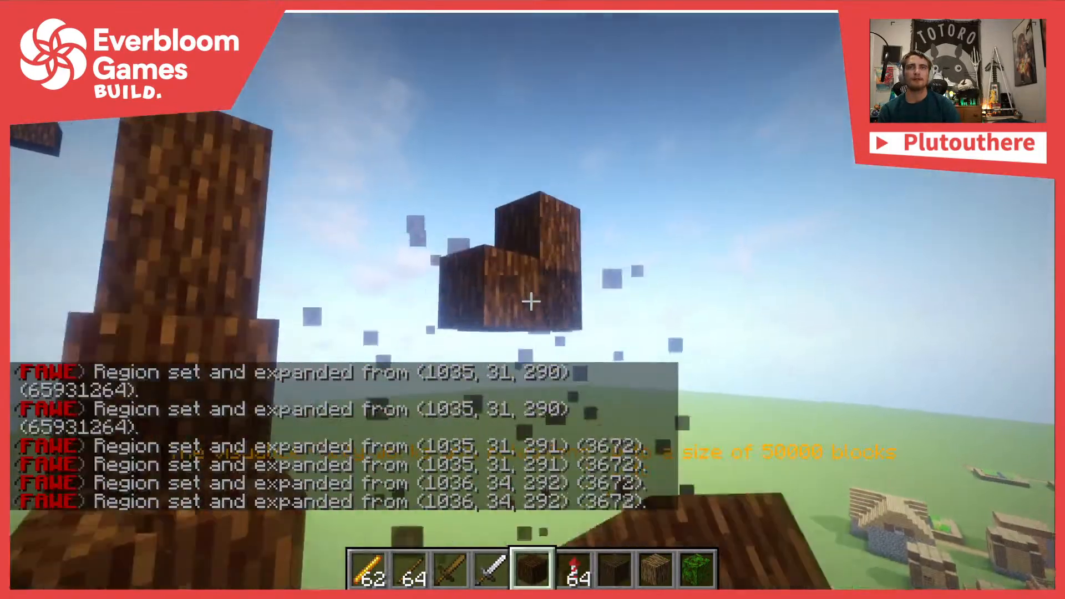
type("//cut")
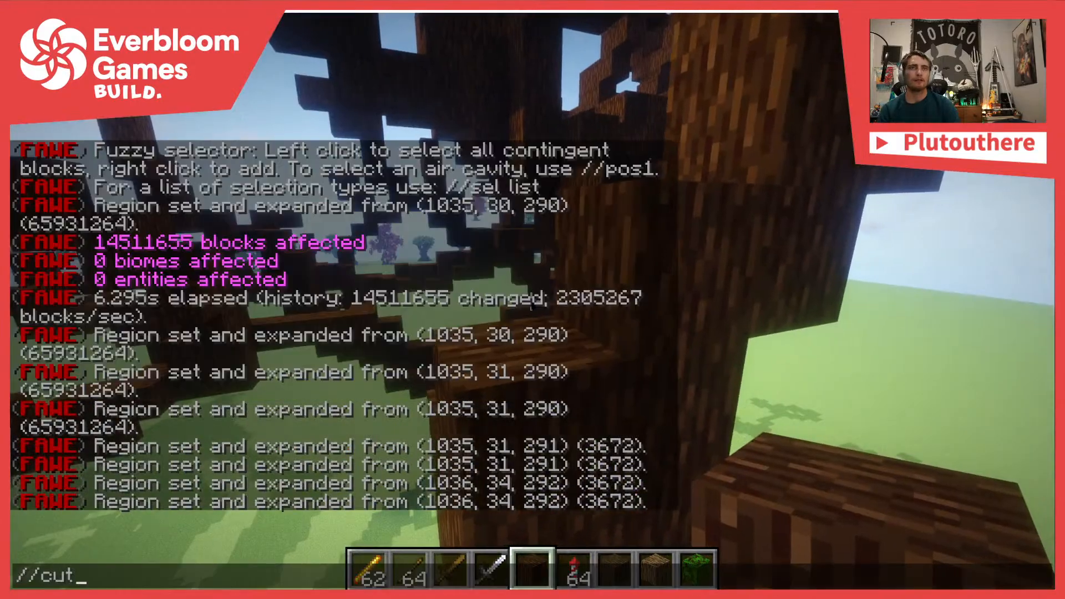
key("Return")
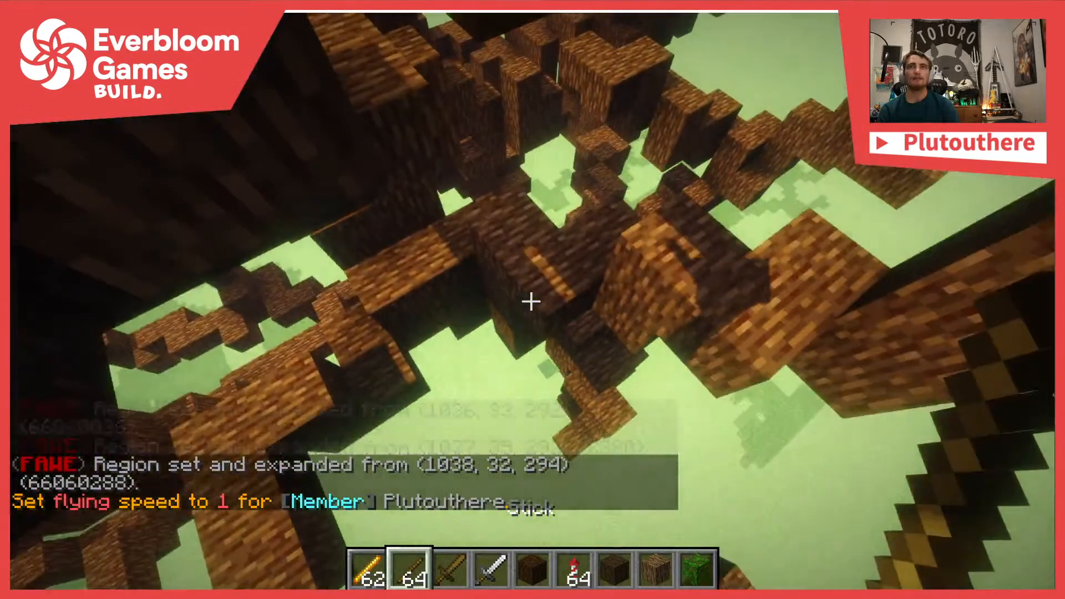
Break spruce wood blocks around the trunk junction and fuzzy-select the connected wood from (1039, 32, 294)
scroll(531, 302, "down", 3)
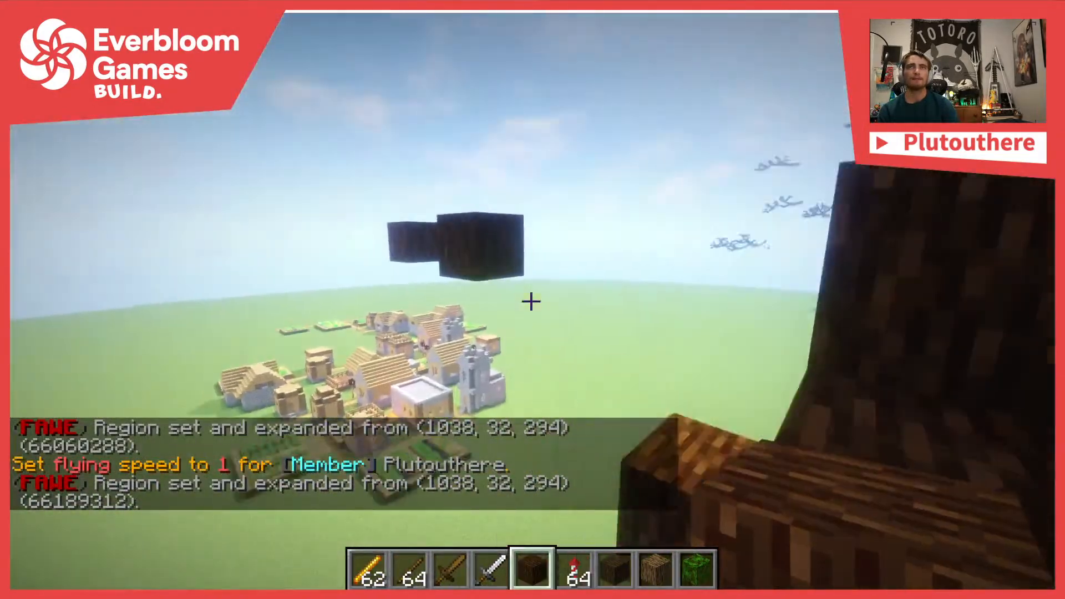
left_click(531, 302)
left_click(532, 301)
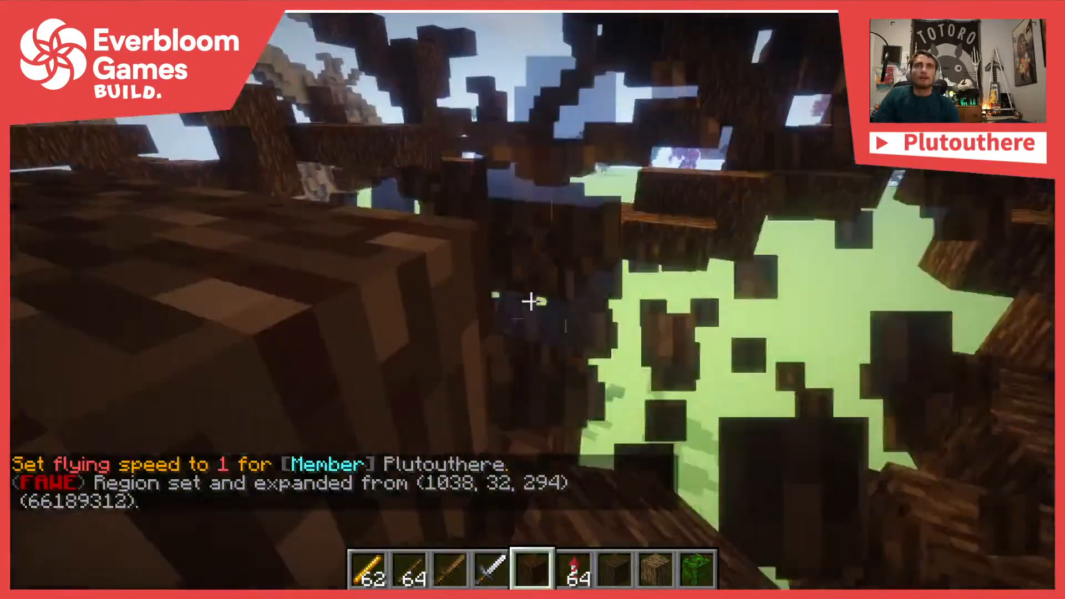
left_click(531, 301)
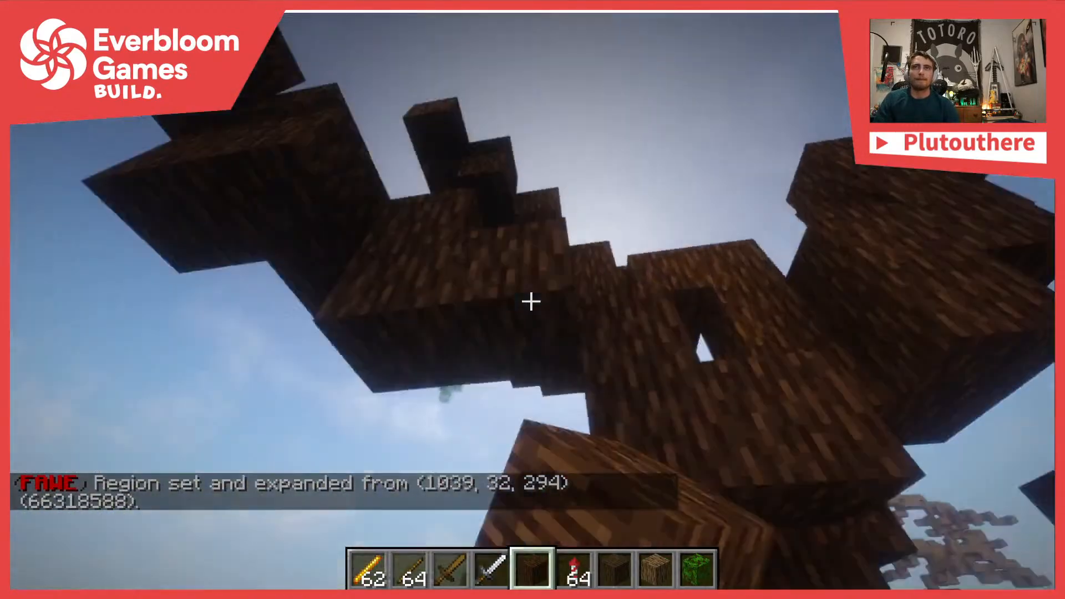
left_click(531, 302)
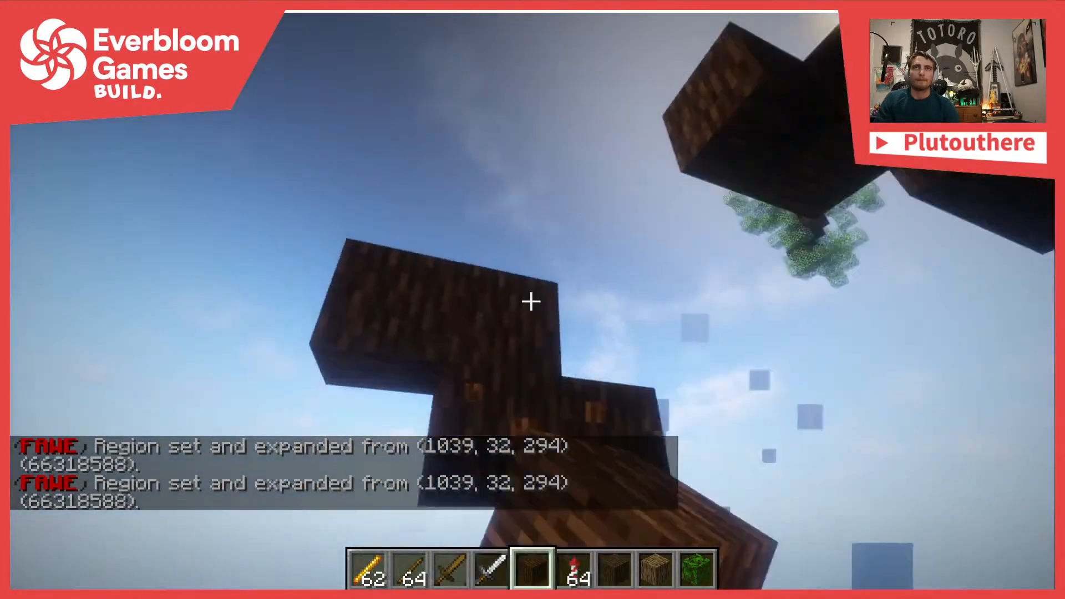
Break further wood blocks beside the junction and fuzzy-select the connected wood from (1042, 34, 297)
left_click(531, 302)
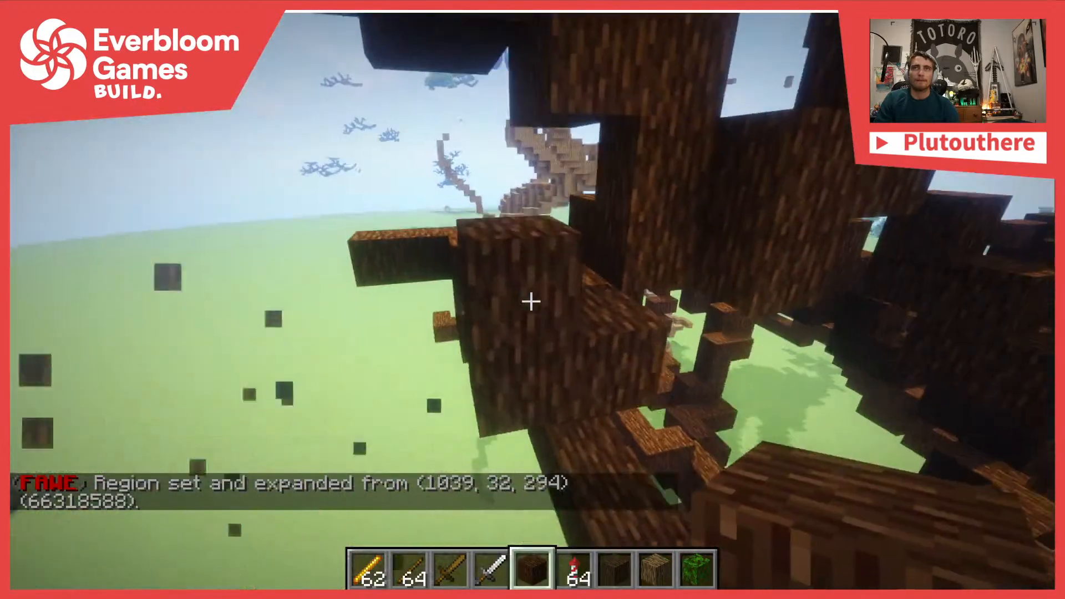
left_click(531, 301)
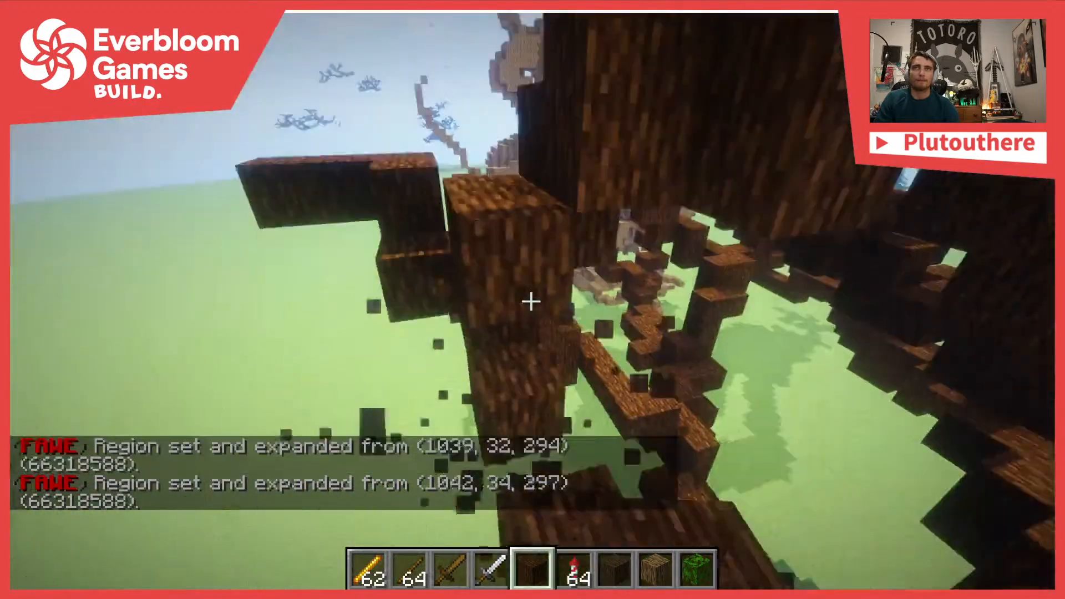
left_click(532, 302)
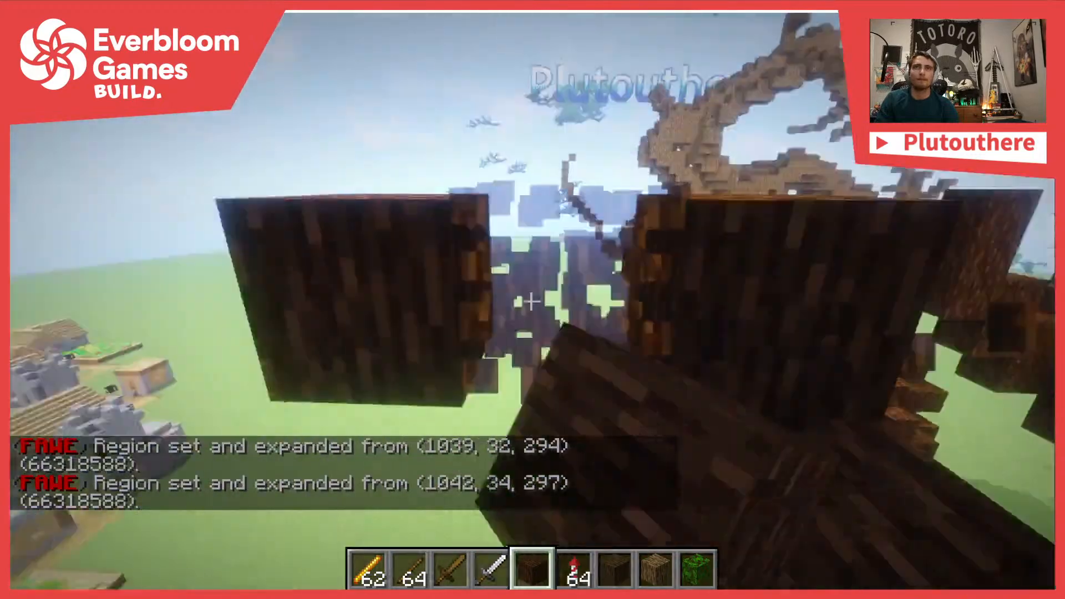
left_click(532, 302)
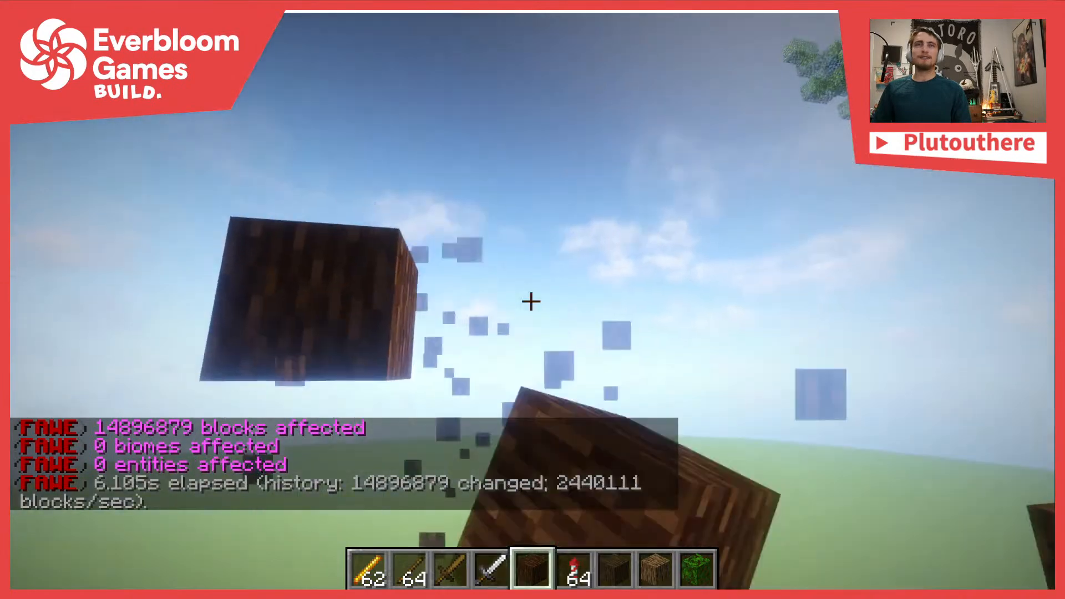
Clear more wood blocks linking the outer branches to the thick trunk
left_click(531, 302)
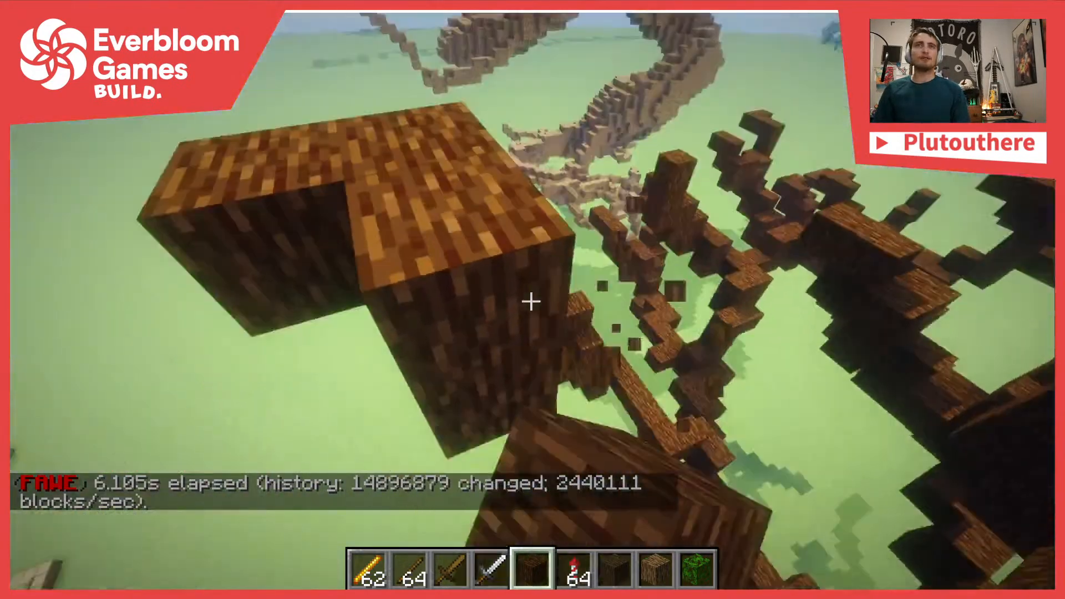
left_click(531, 302)
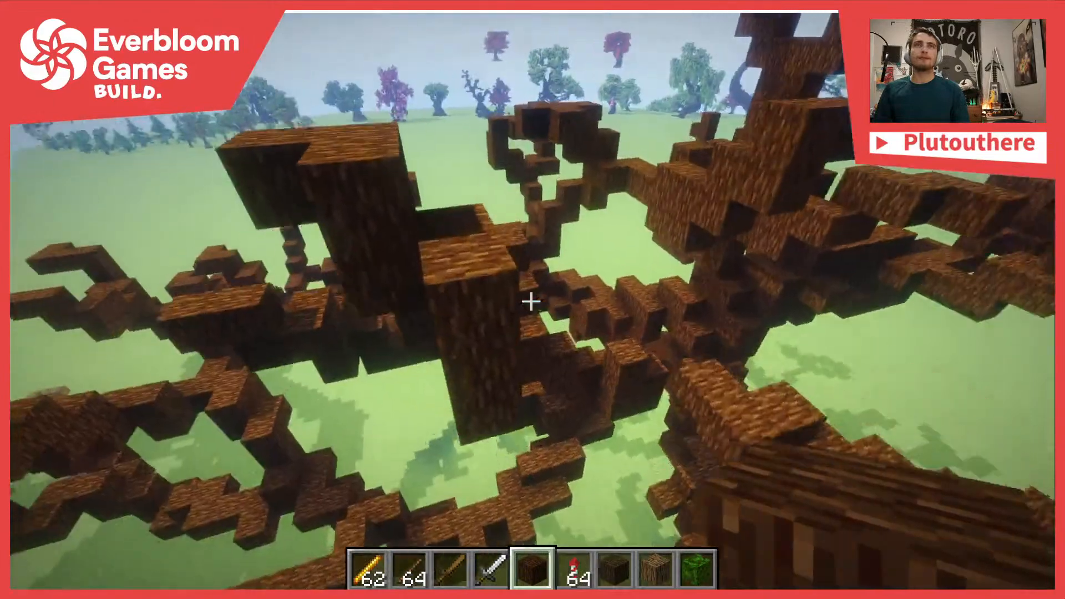
left_click(531, 301)
left_click(531, 301)
left_click(532, 302)
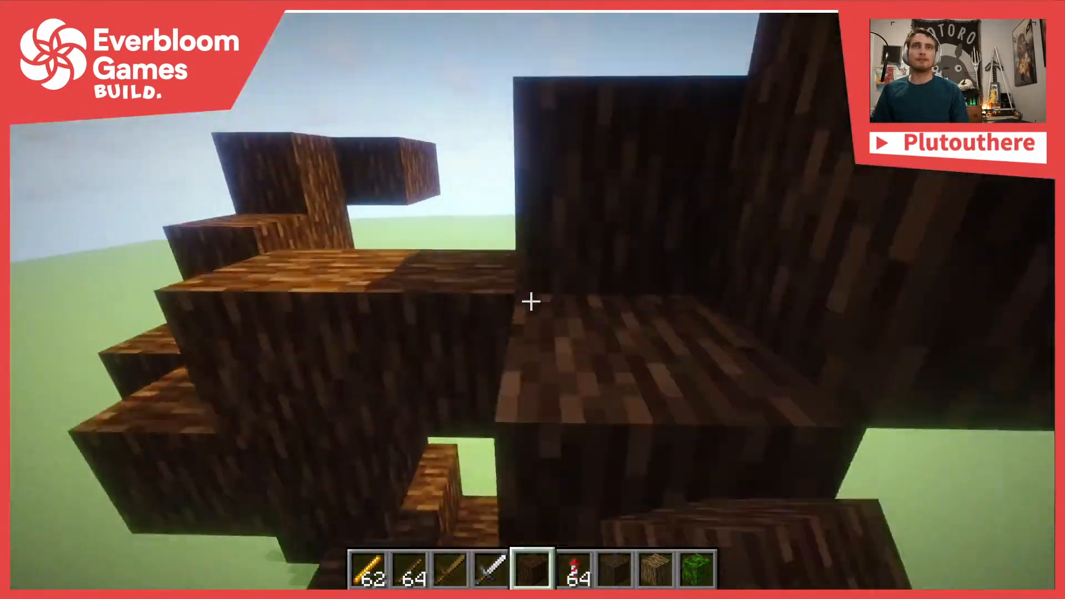
left_click(531, 302)
Set the flying speed to 7 and break the wood blocks on the underside of the branch structure
key("1")
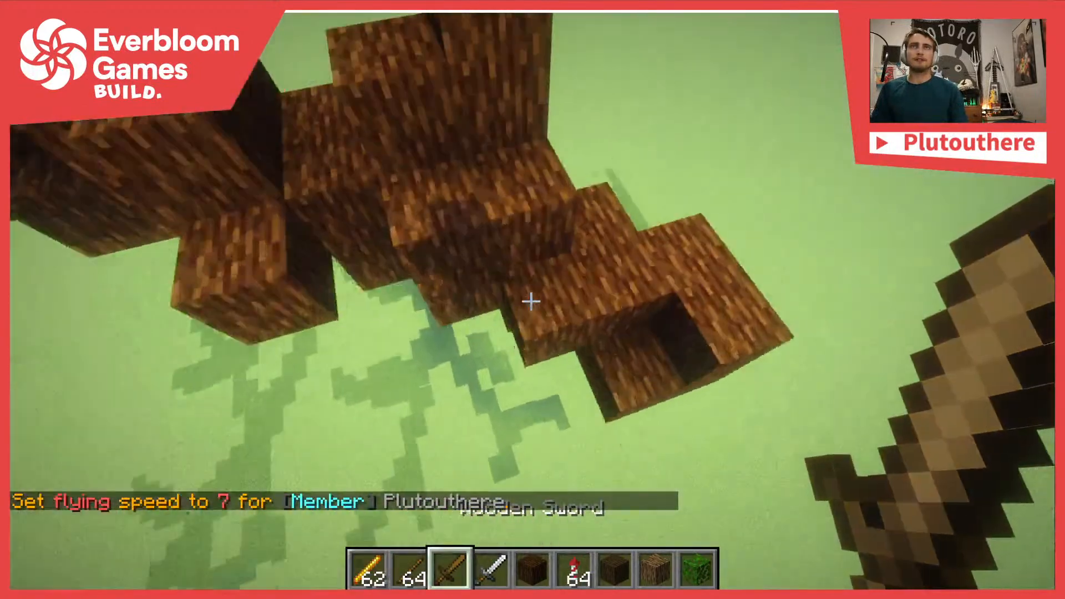
key("5")
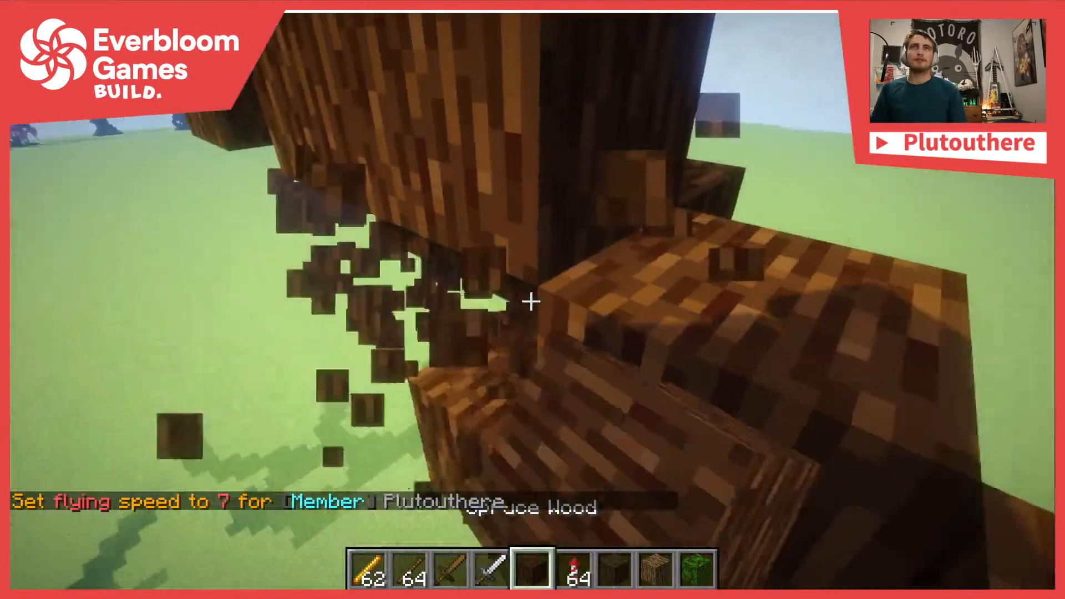
left_click(531, 301)
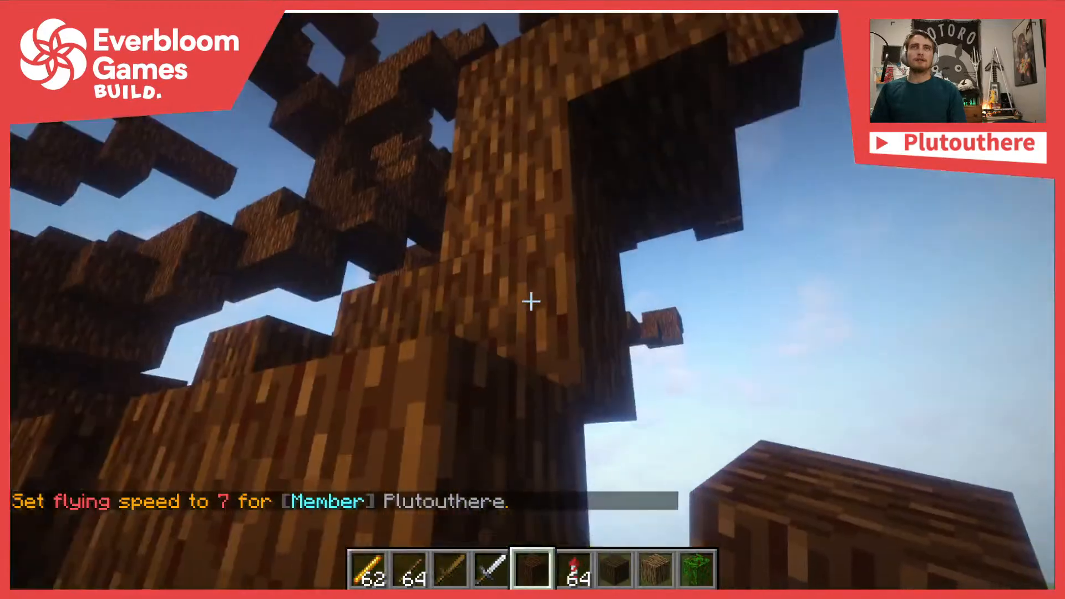
left_click(531, 302)
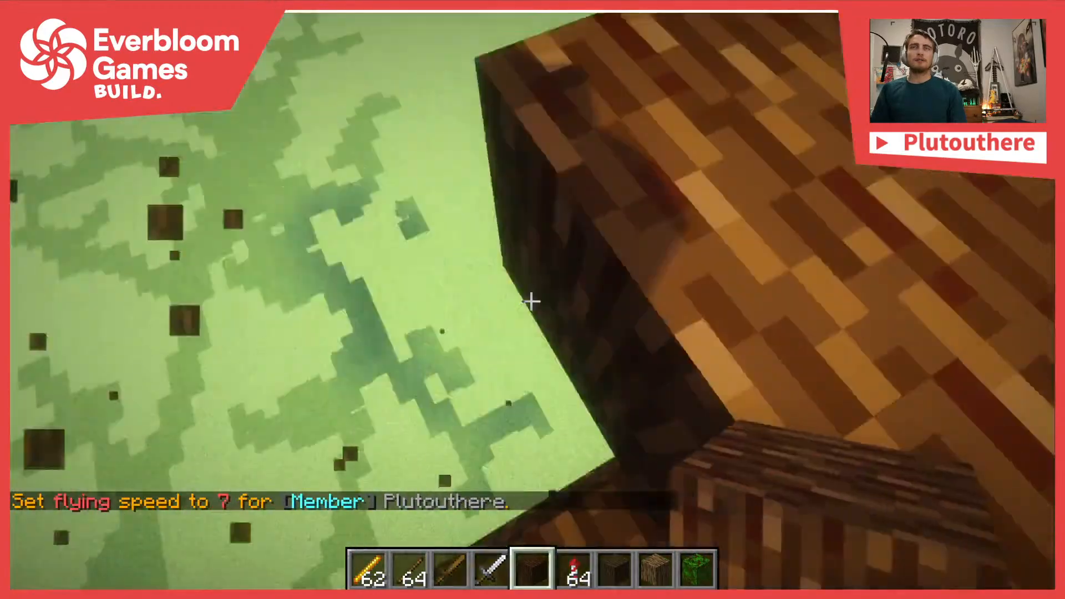
left_click(531, 302)
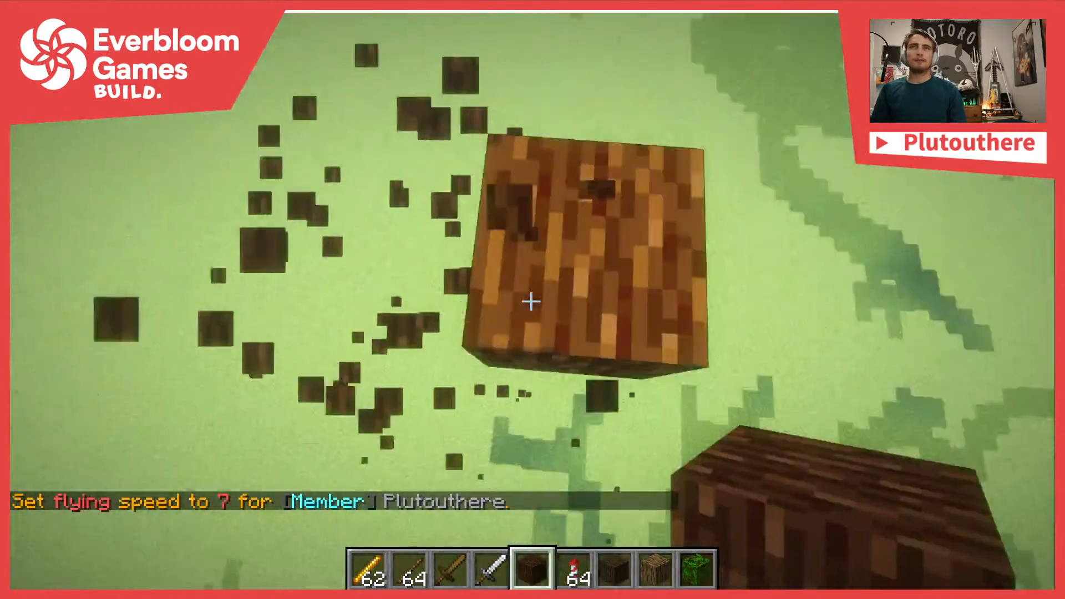
left_click(532, 301)
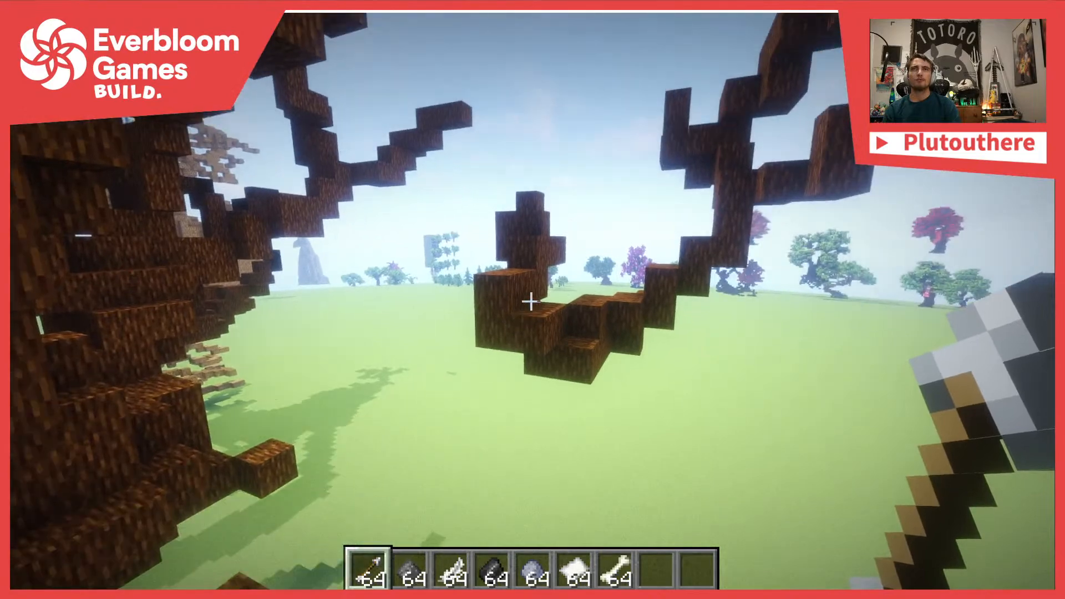
Erase the floating wood clump and the lower part of the detached branch beside the tree with the arrow brush
left_click(531, 301)
left_click(531, 302)
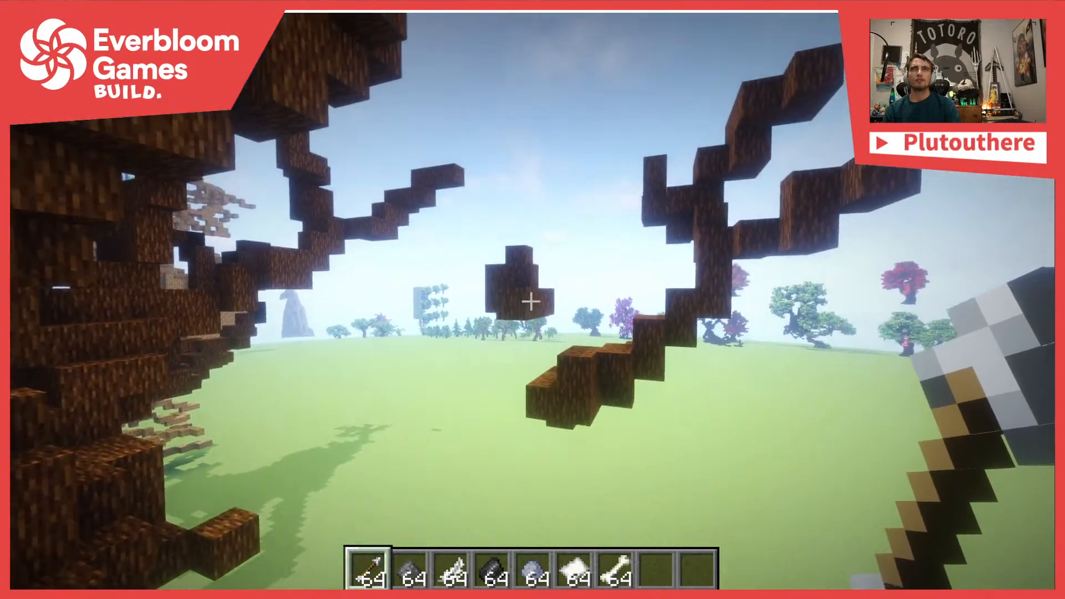
left_click(531, 302)
left_click(531, 301)
left_click(532, 301)
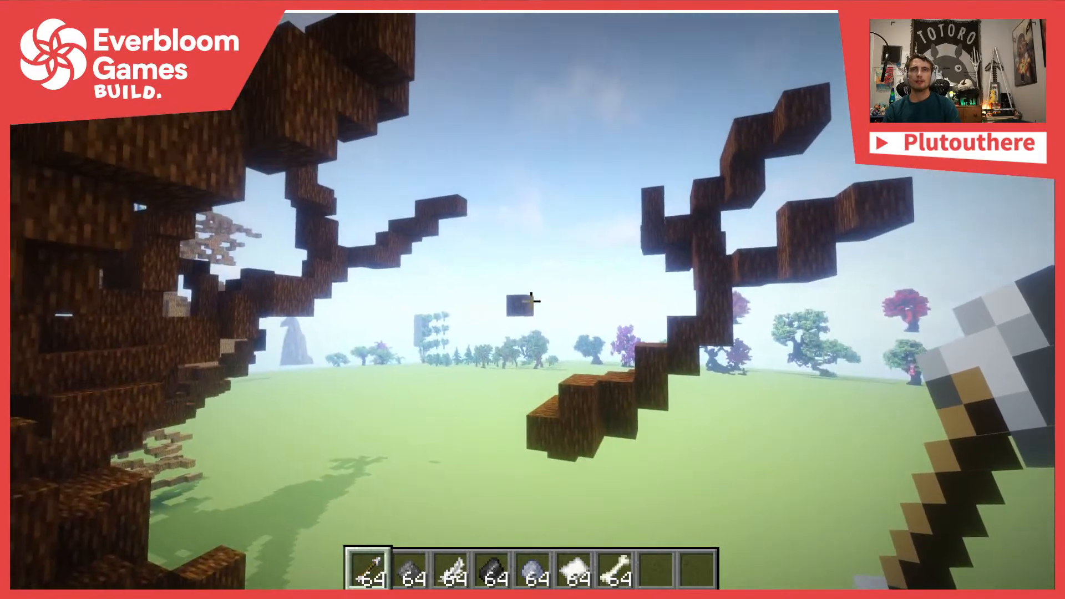
left_click(531, 302)
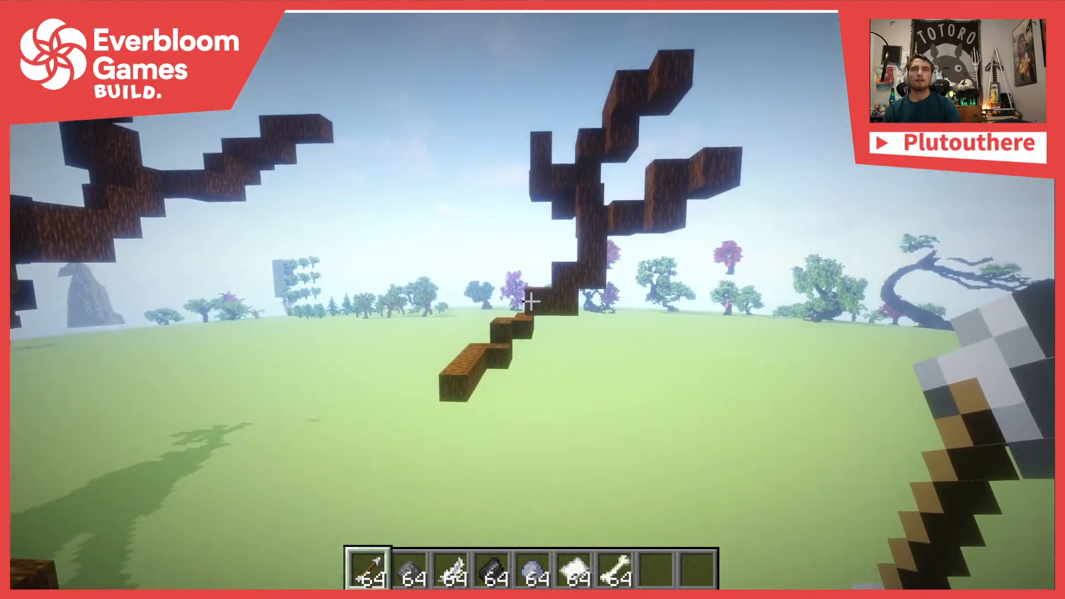
Erase the remaining forks and stray floating blocks of the detached branch with the arrow brush
left_click(532, 301)
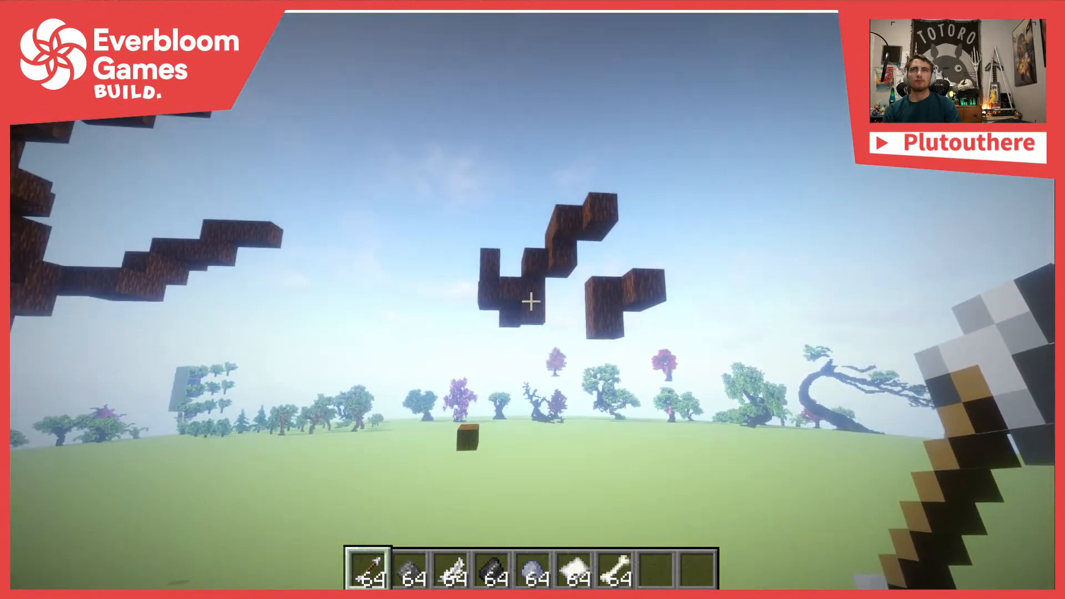
left_click(531, 302)
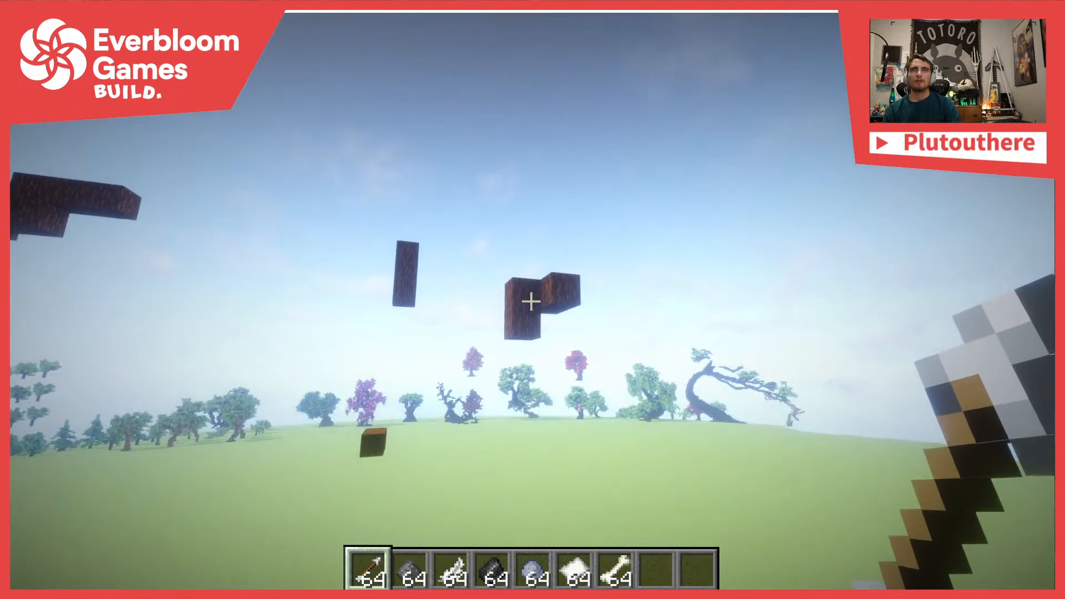
left_click(531, 301)
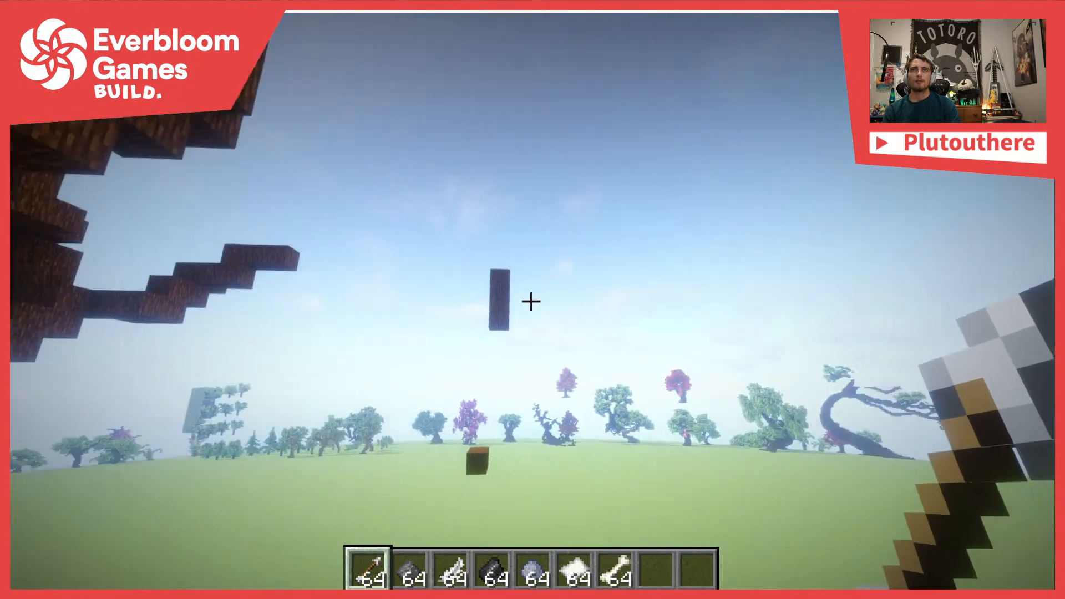
left_click(532, 302)
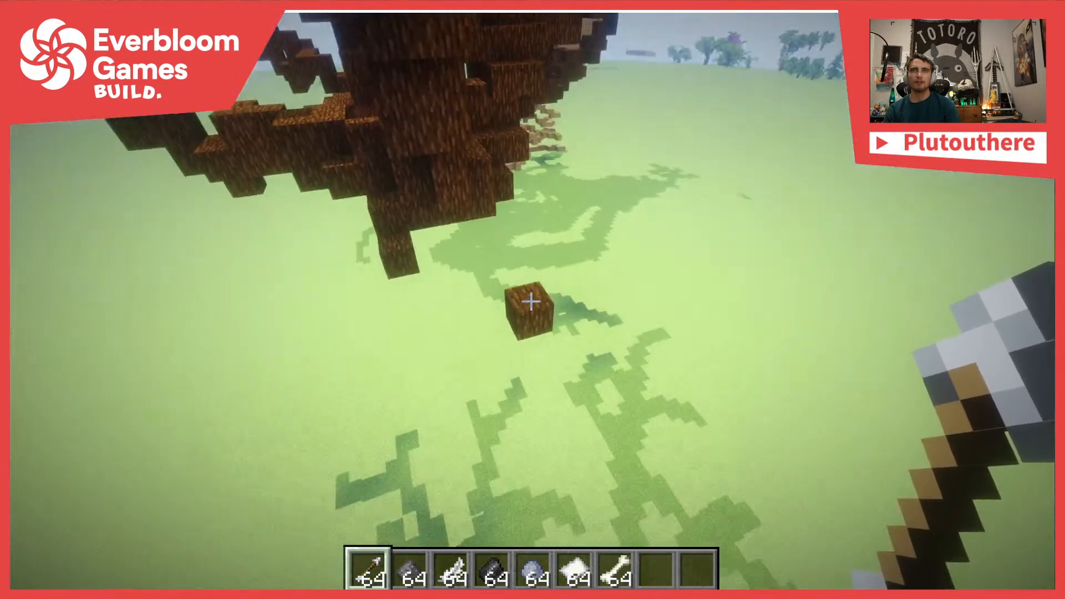
left_click(532, 302)
Inspect the isolated branches, the large custom tree and the nearby village from above
key("d")
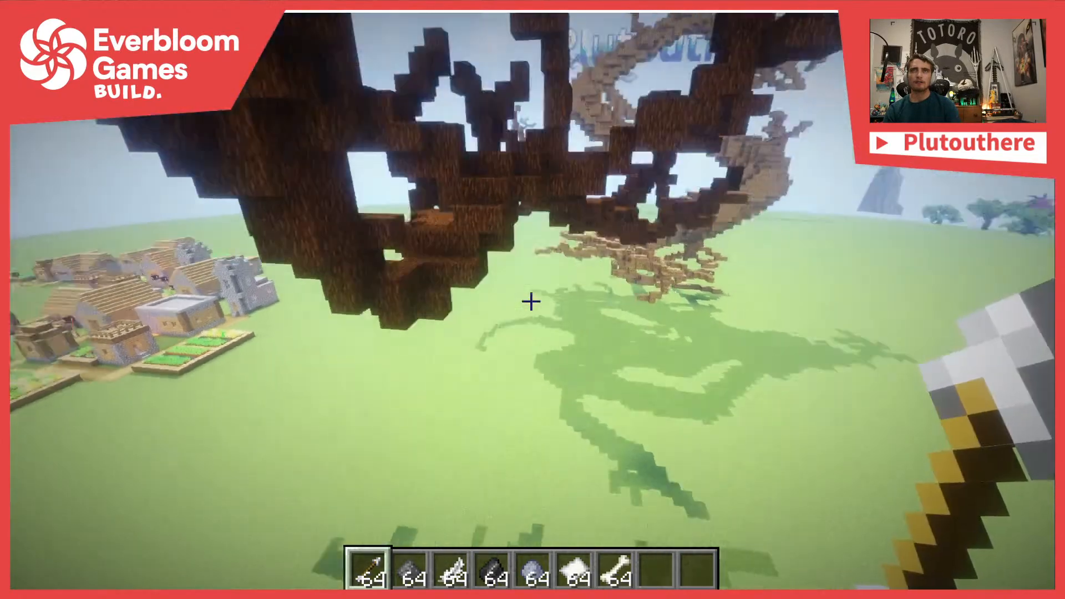
key("space")
key("space")
key("a")
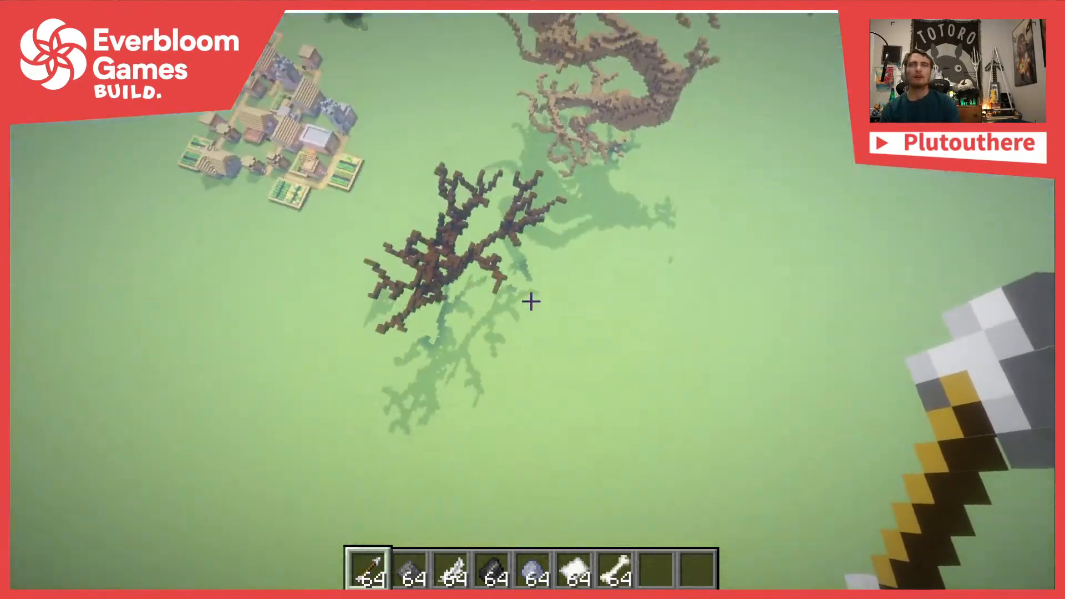
key("w")
key("a")
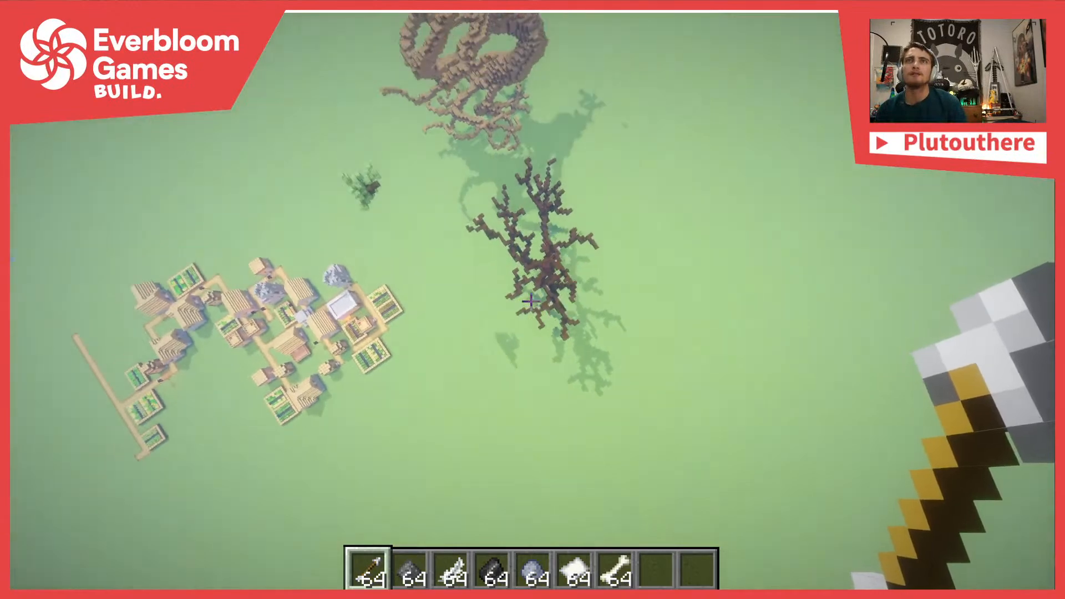
key("w")
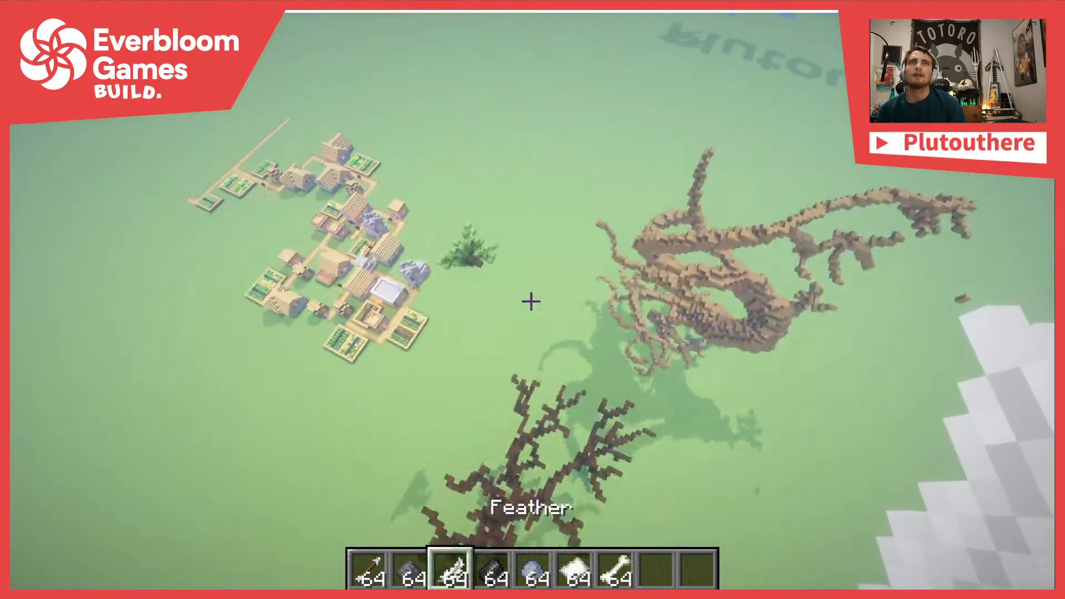
key("1")
key("a")
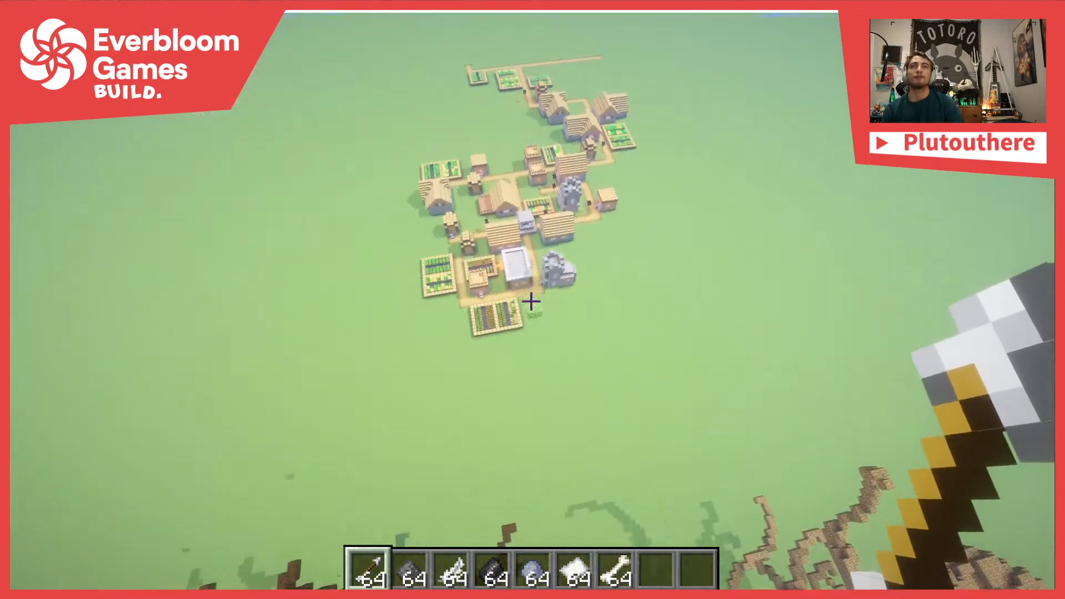
Add a fuzzy expansion from (987, 67, 320), and restart the fuzzy selection on the wood at (1042, 12, 247)
key("4")
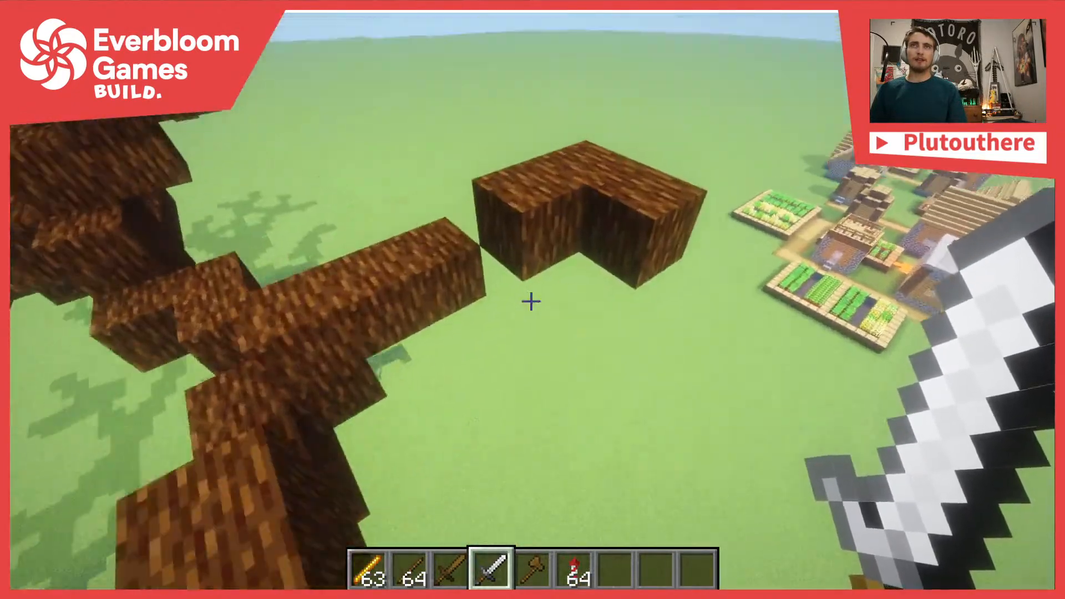
key("7")
key("3")
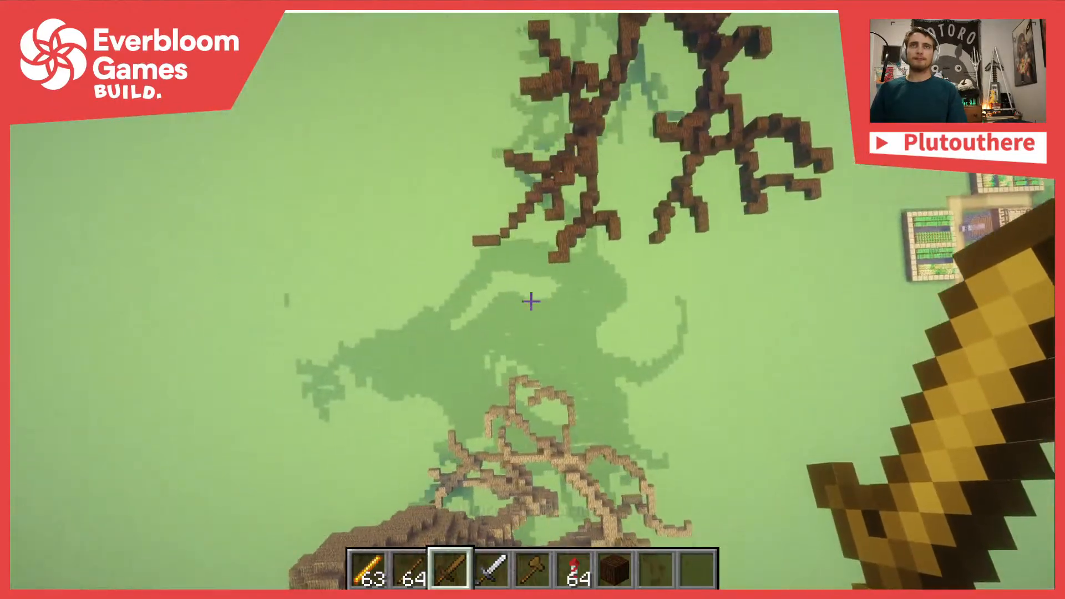
right_click(531, 302)
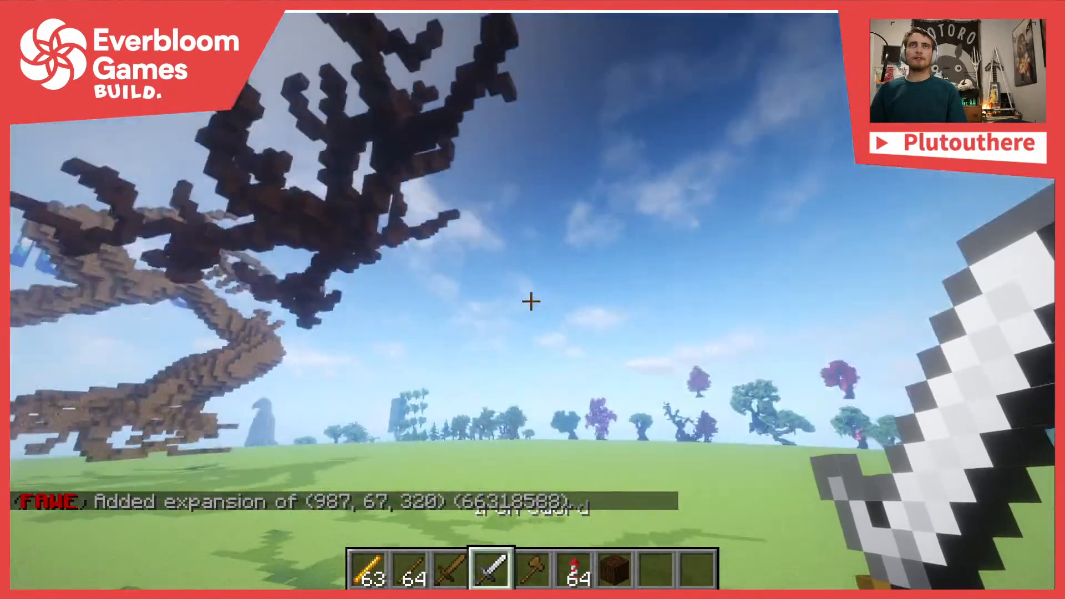
left_click(531, 301)
key("w")
key("t")
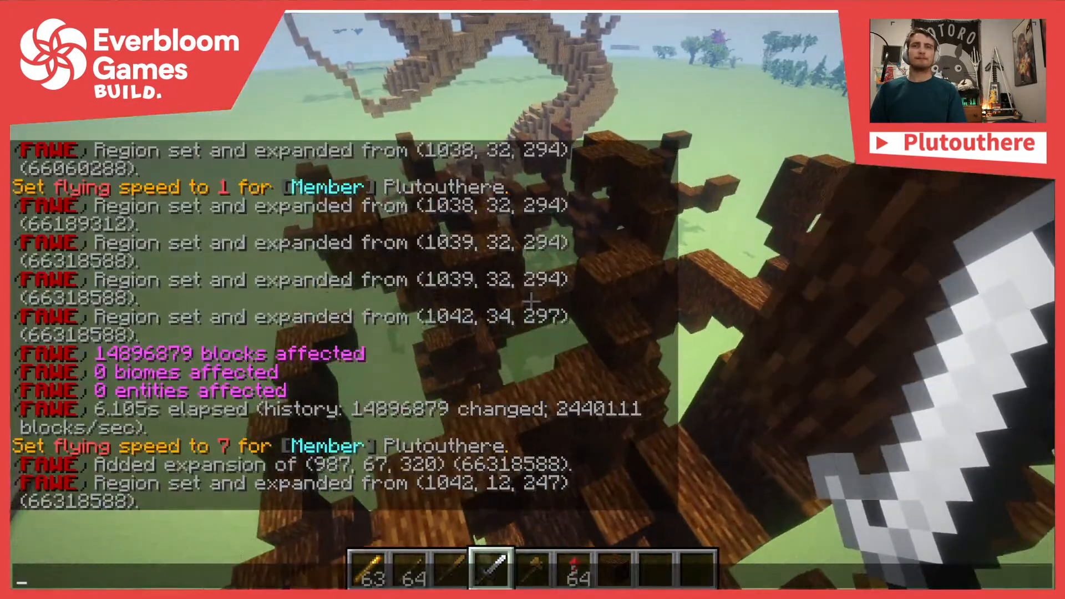
key("Escape")
key("t")
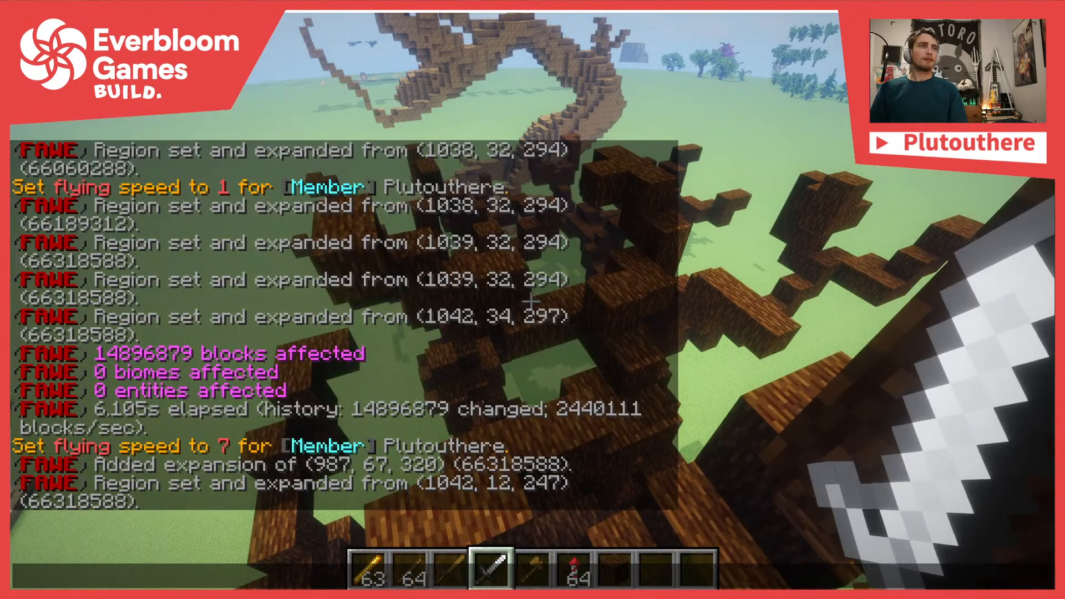
key("Escape")
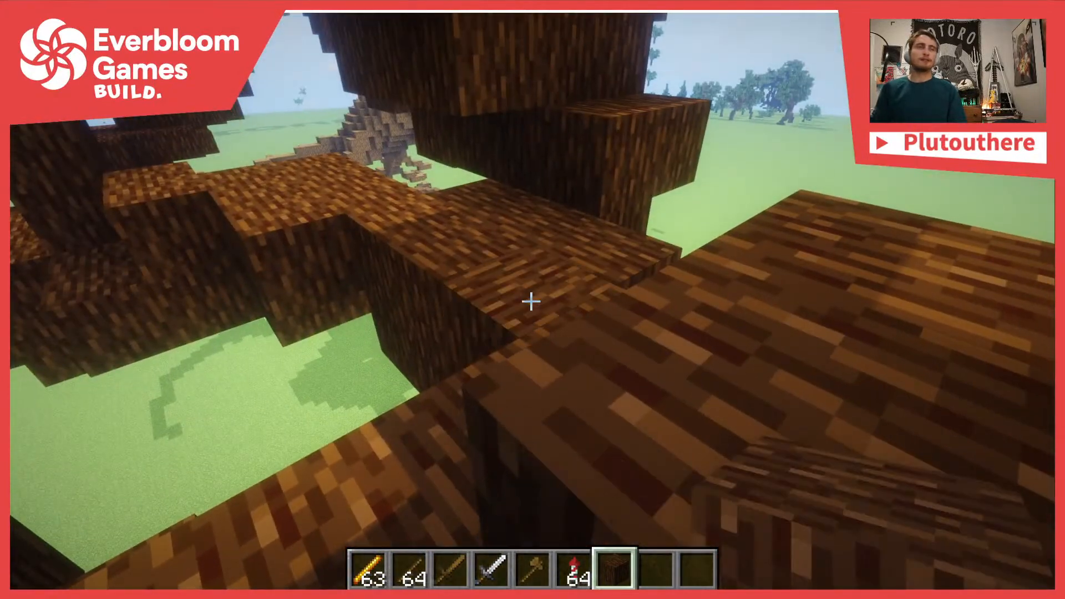
Copy the fuzzy-selected wood and paste it without air onto the large tree's upper branch
type("t//copy")
key("Return")
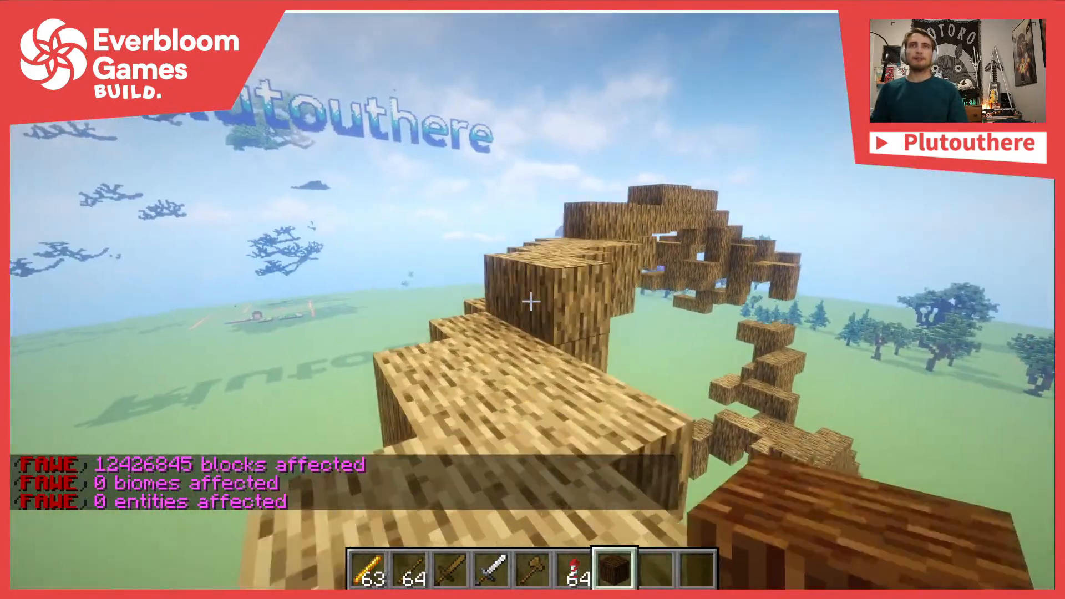
type("t//pste -a")
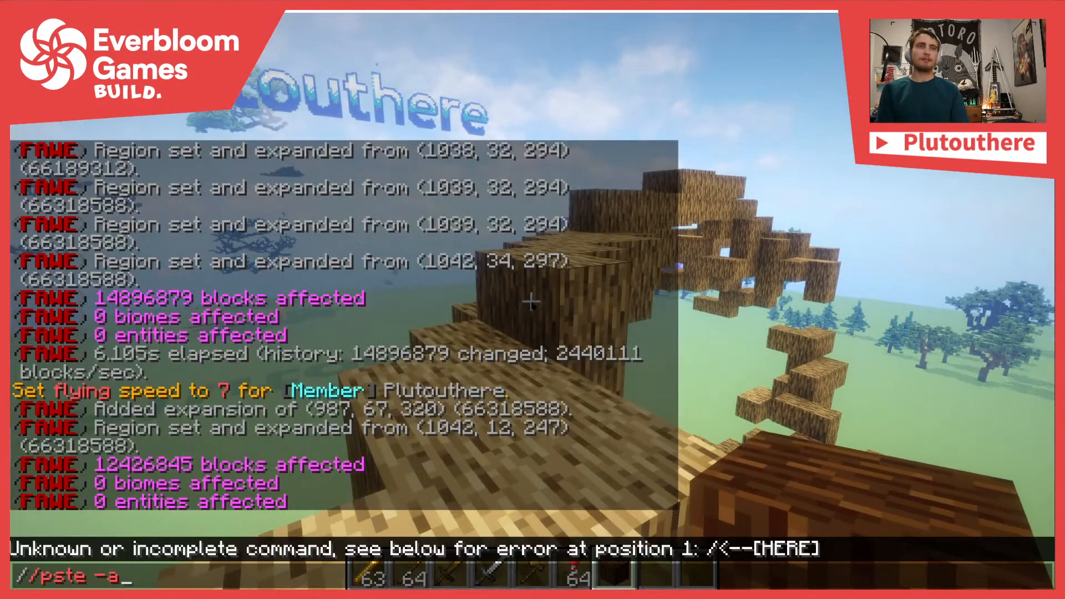
key("BackSpace")
key("BackSpace")
key("BackSpace")
key("BackSpace")
key("BackSpace")
key("BackSpace")
type("aste -a")
key("Return")
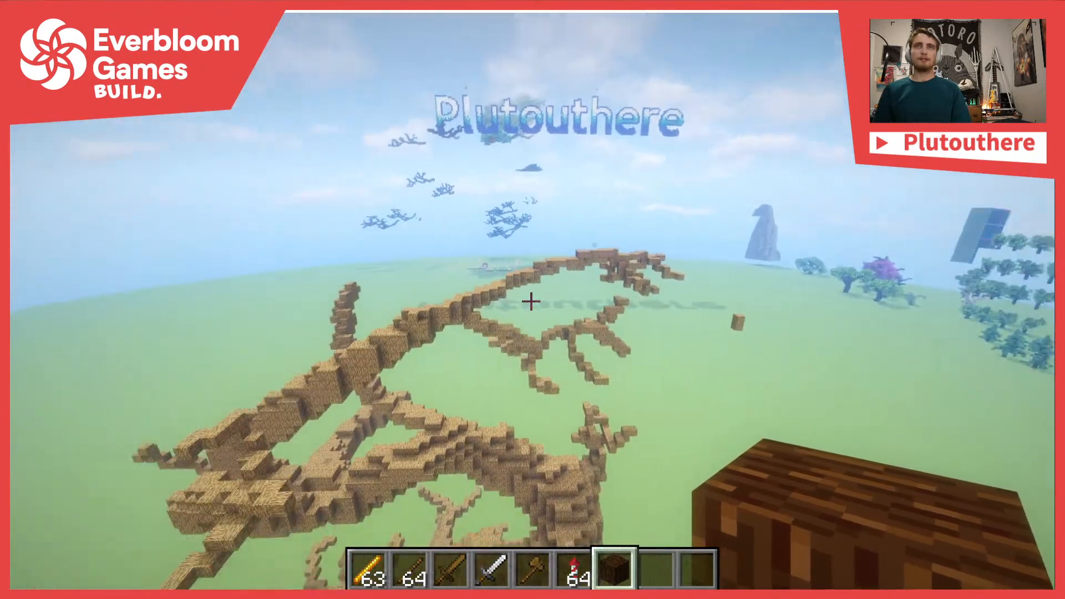
Switch to cuboid selection, set corners at (994, 72, 322) and (1056, 20, 251) around the isolated branches, and copy the region
type("t//s")
key("BackSpace")
type("cuboid")
key("Return")
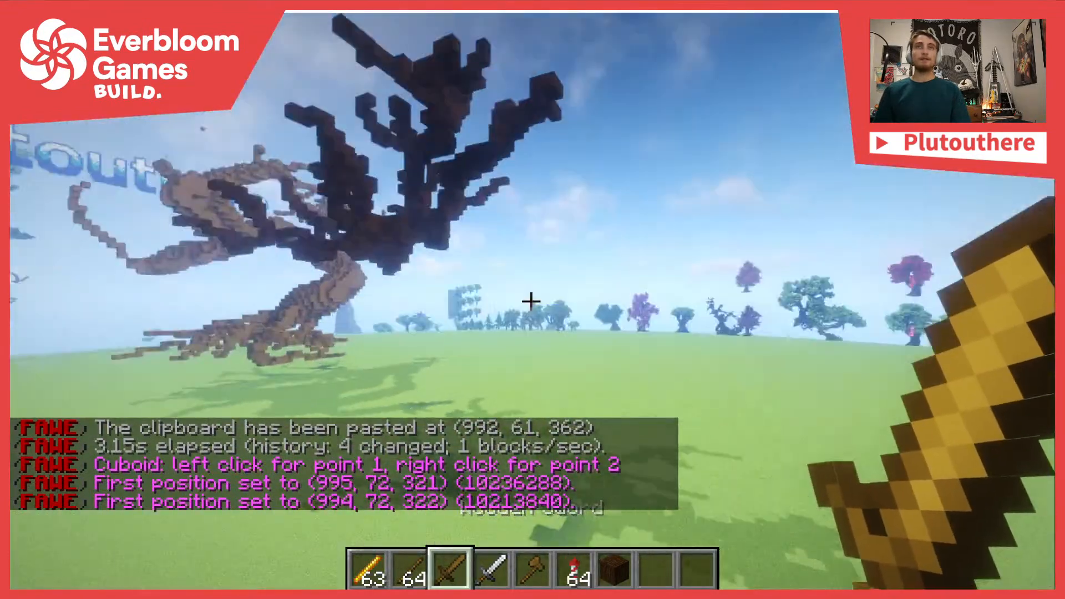
right_click(532, 302)
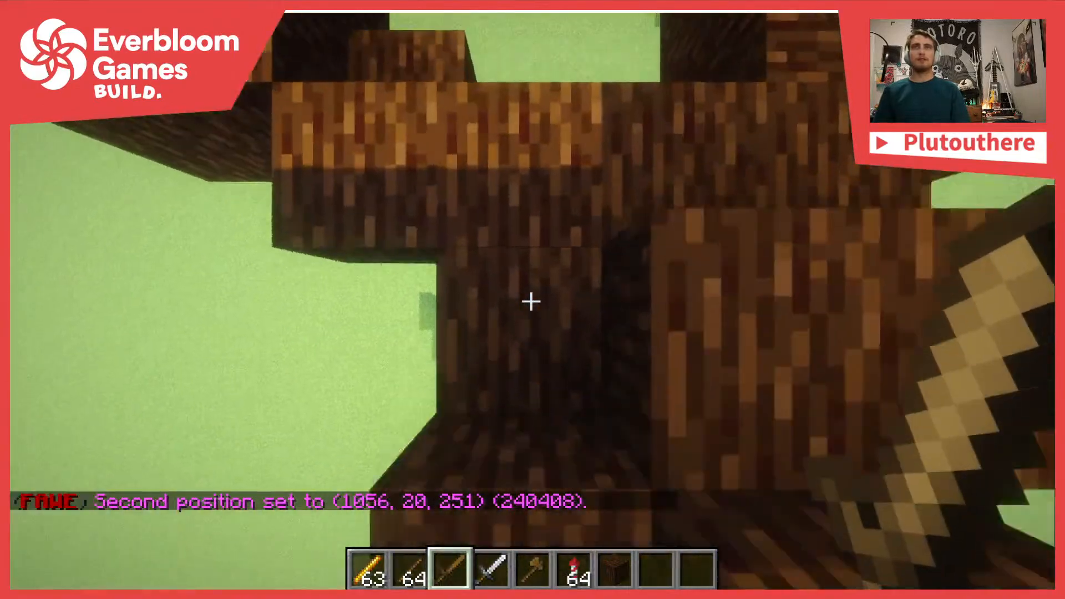
key("slash")
type("/copy")
key("Return")
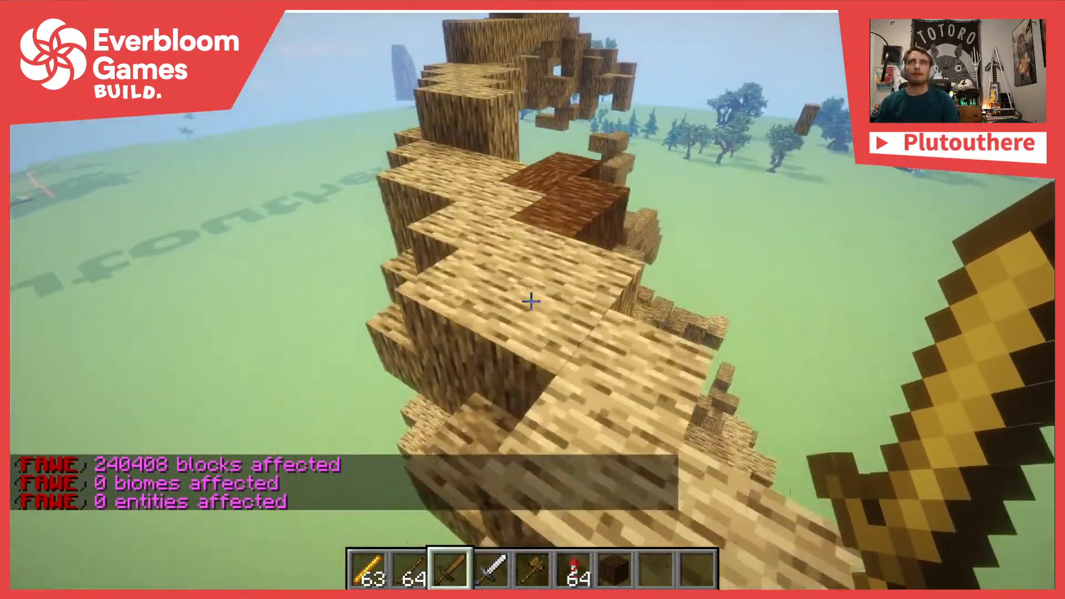
Paste the copied branches with air at (992, 61, 363) on the large tree, check the result, and undo the paste
key("slash")
type("/s")
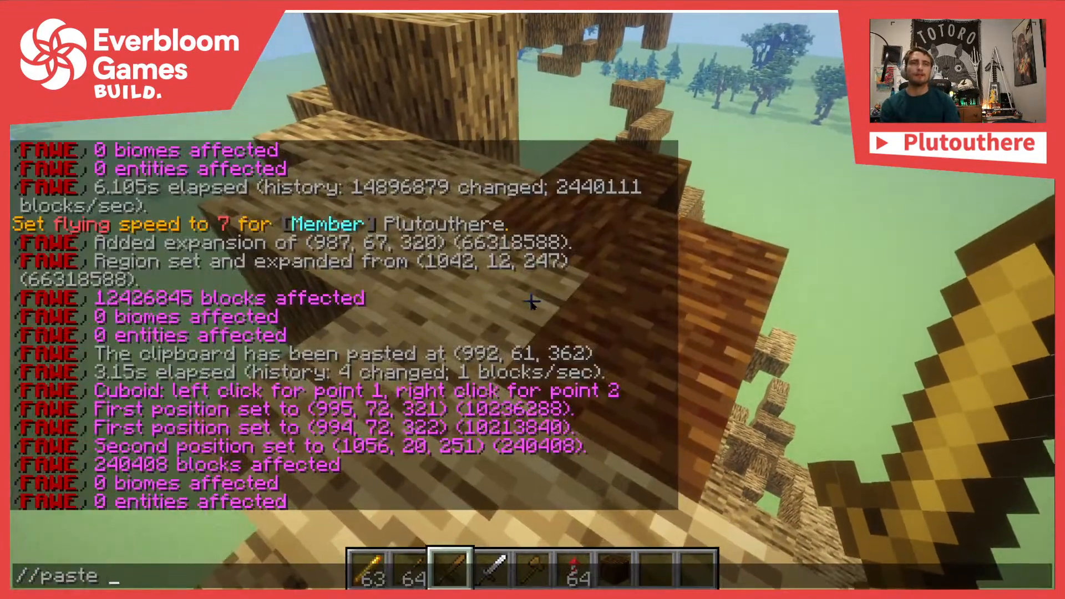
type("aste")
key("Return")
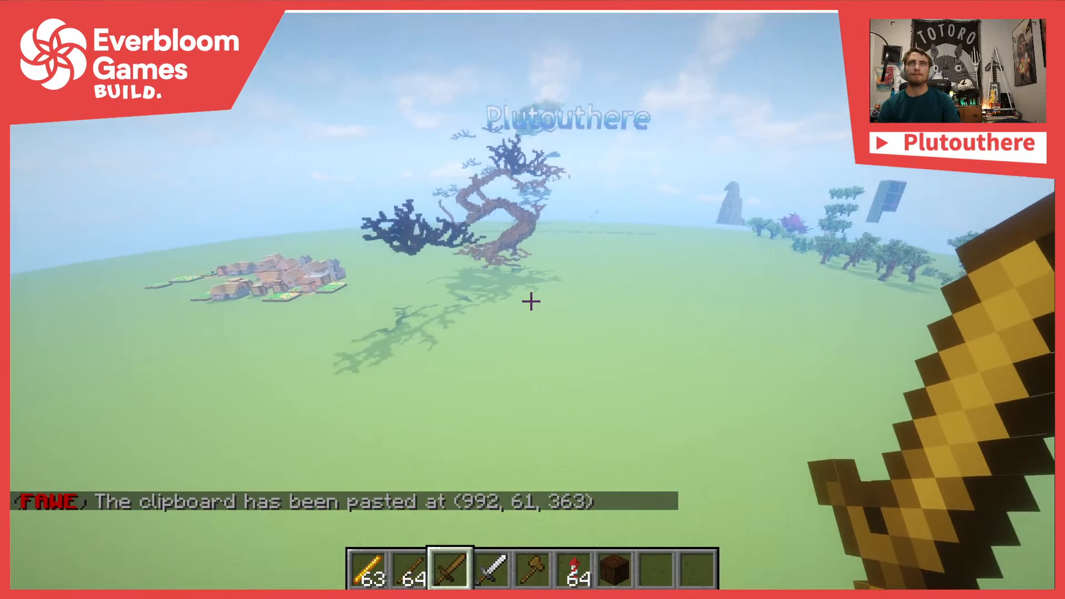
key("w")
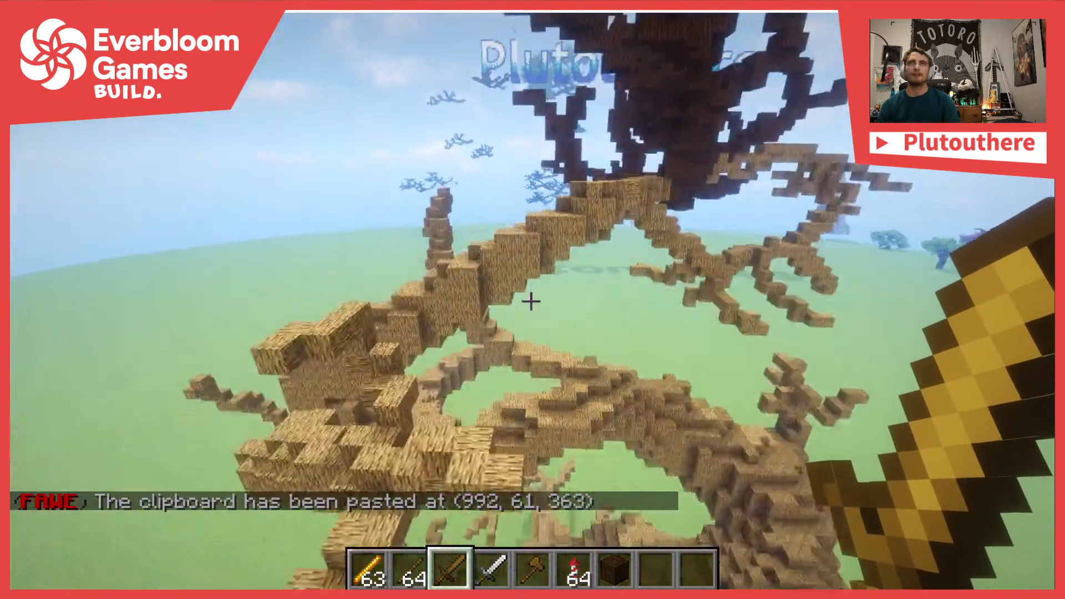
key("w")
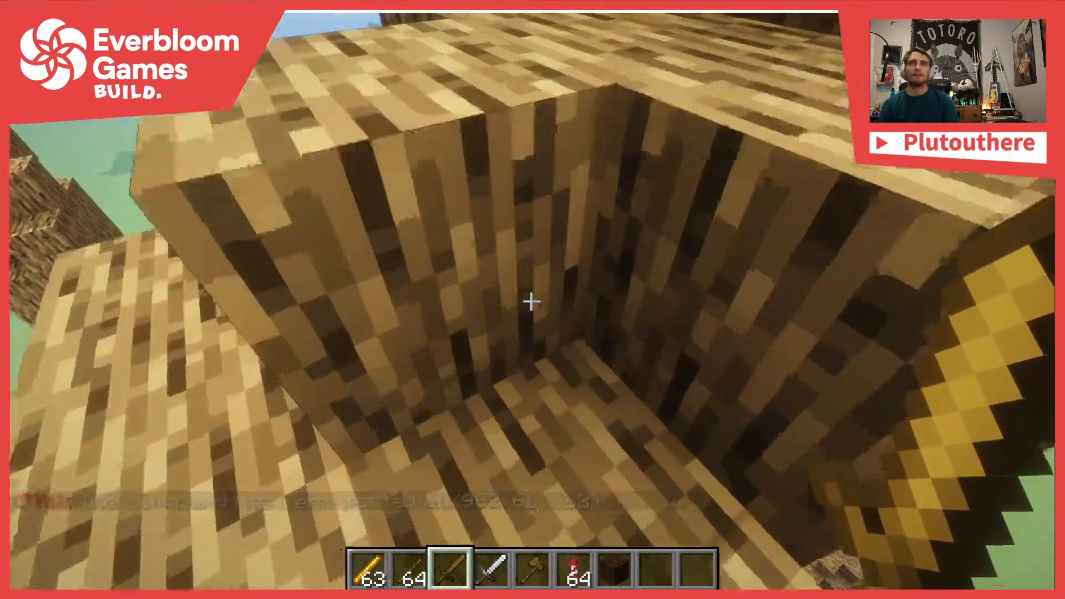
key("slash")
type("/s")
type("ndo")
key("Return")
Paste the copied branches without air at (1007, 57, 353) and inspect their placement on the large tree from several distances
key("slash")
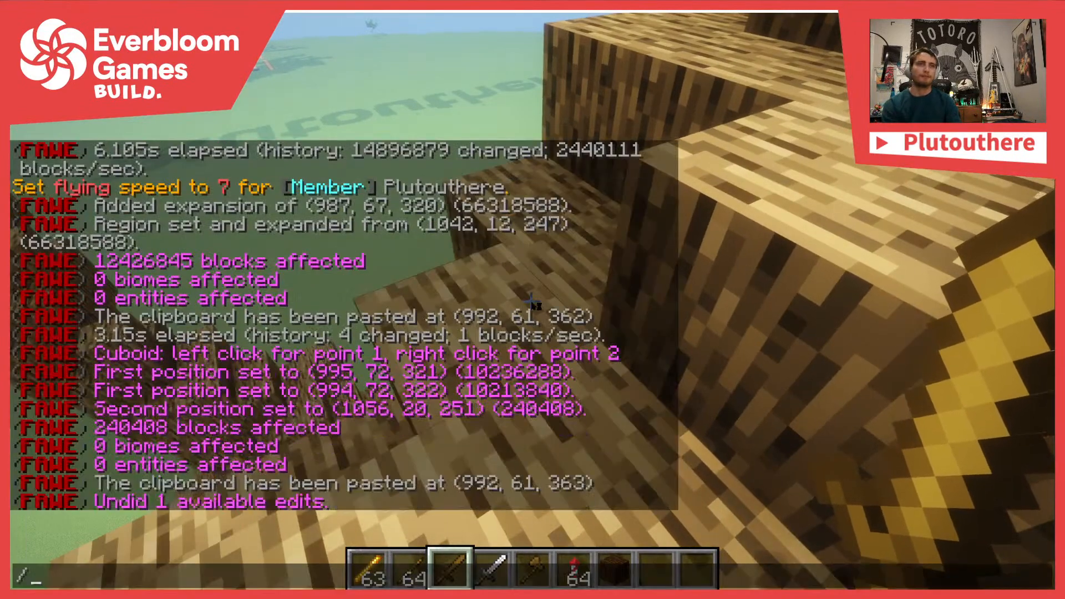
type("/paste -a")
key("Return")
key("s")
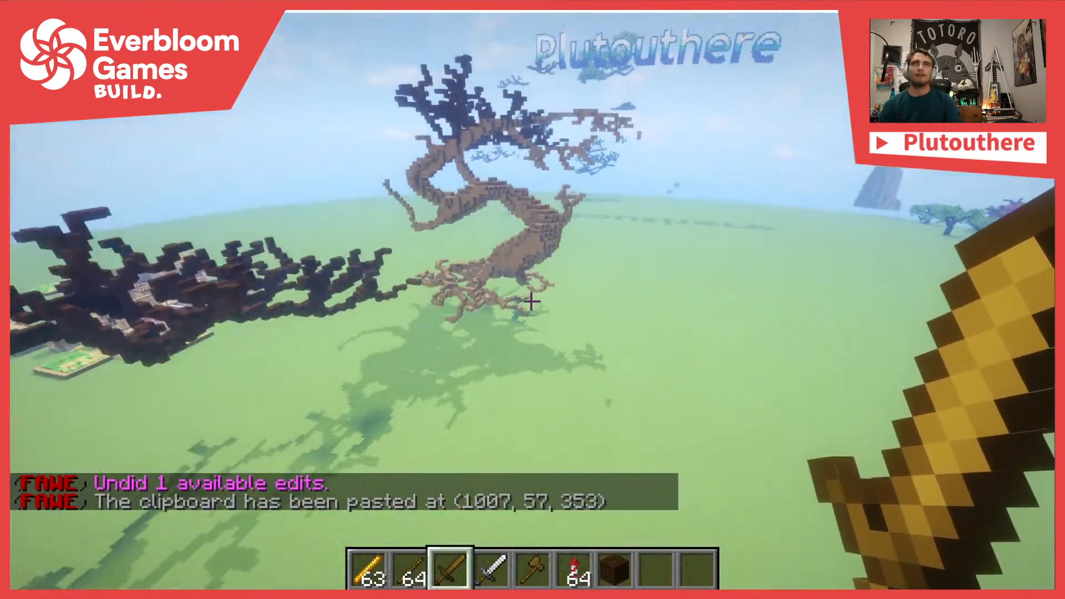
key("a")
key("space")
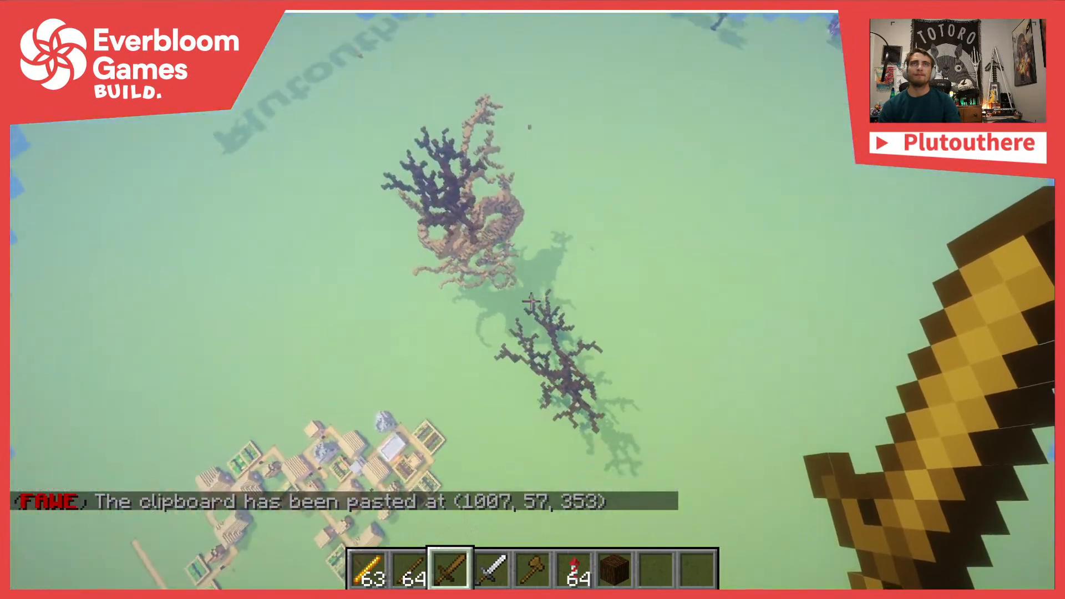
key("shift")
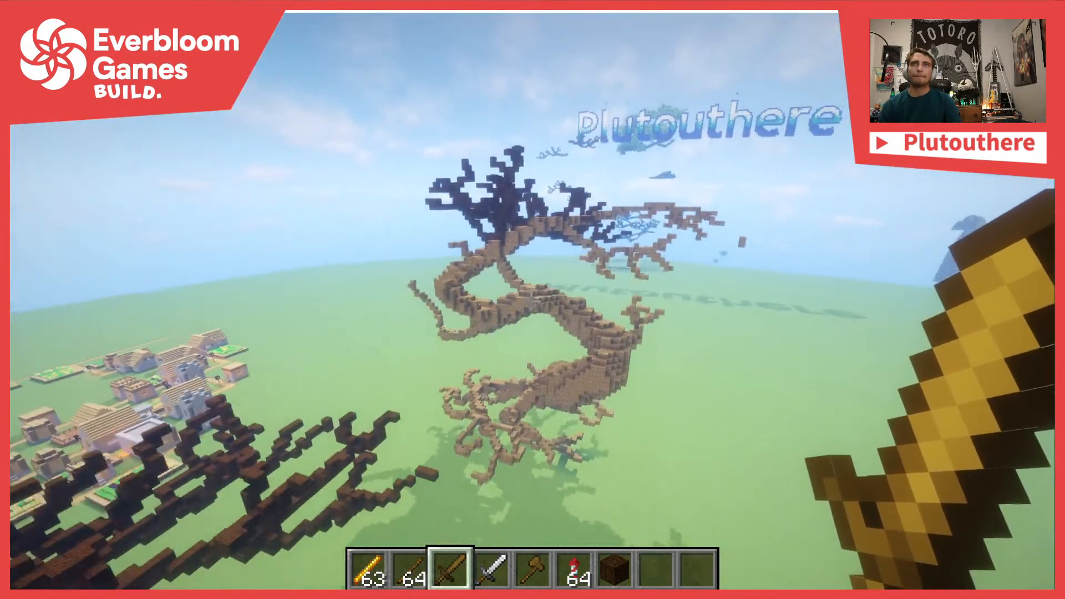
key("s")
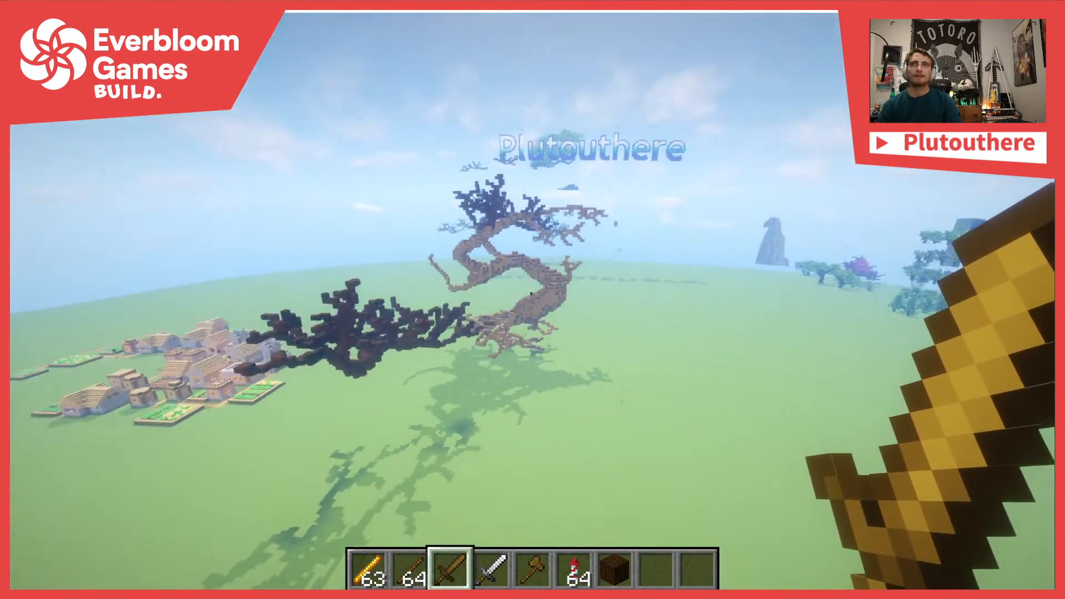
key("w")
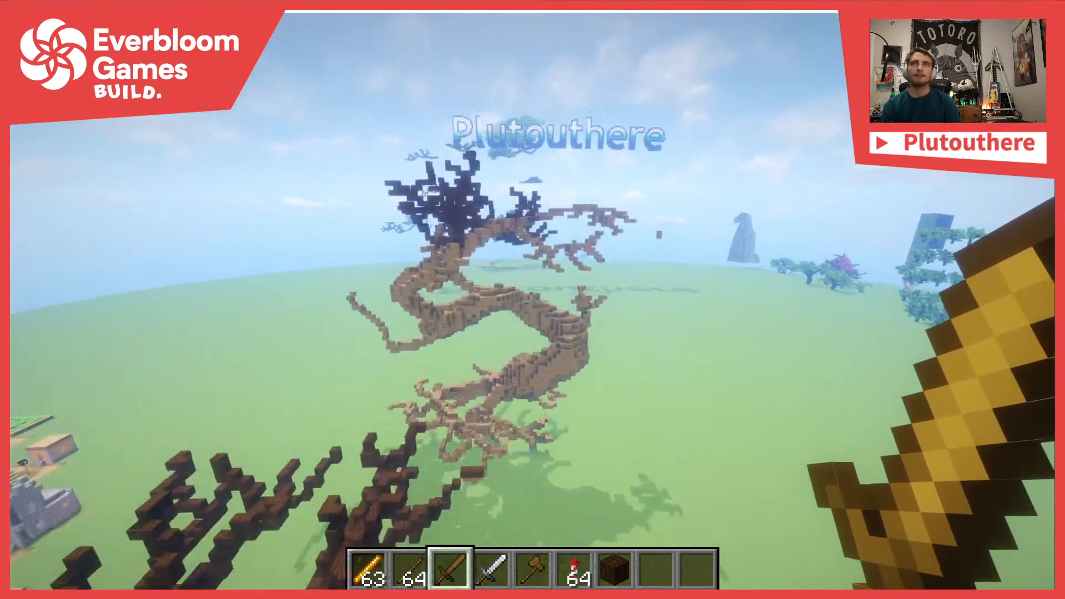
Undo the last paste of the copied branches
key("slash")
type("/s")
key("BackSpace")
type("u")
key("Return")
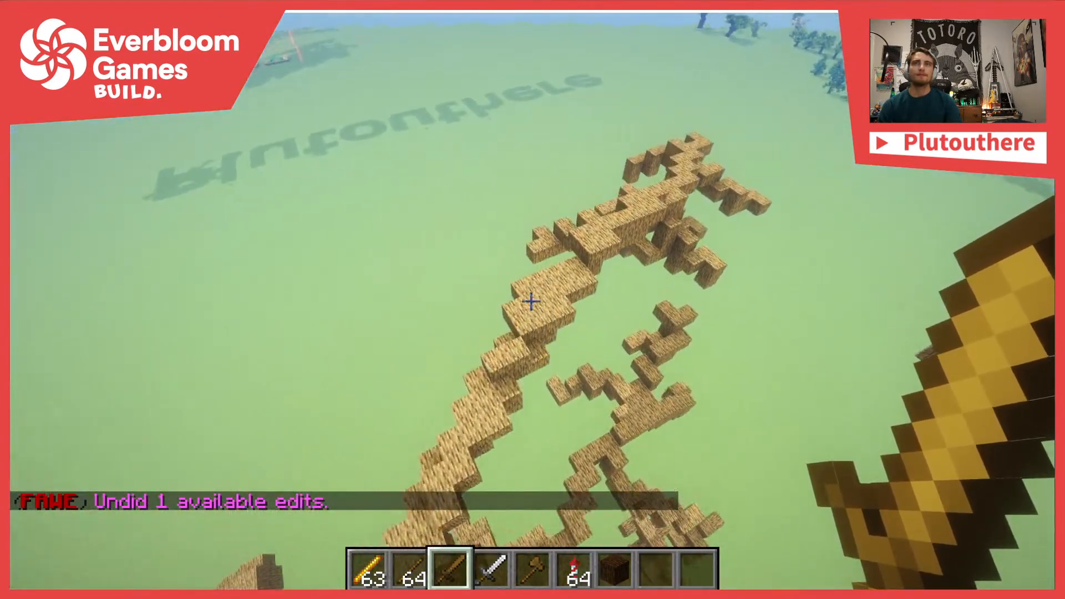
Set the flying speed to 1, paste the branches at (990, 61, 361) on the upper limb, and inspect them at flying speed 7
key("shift")
key("space")
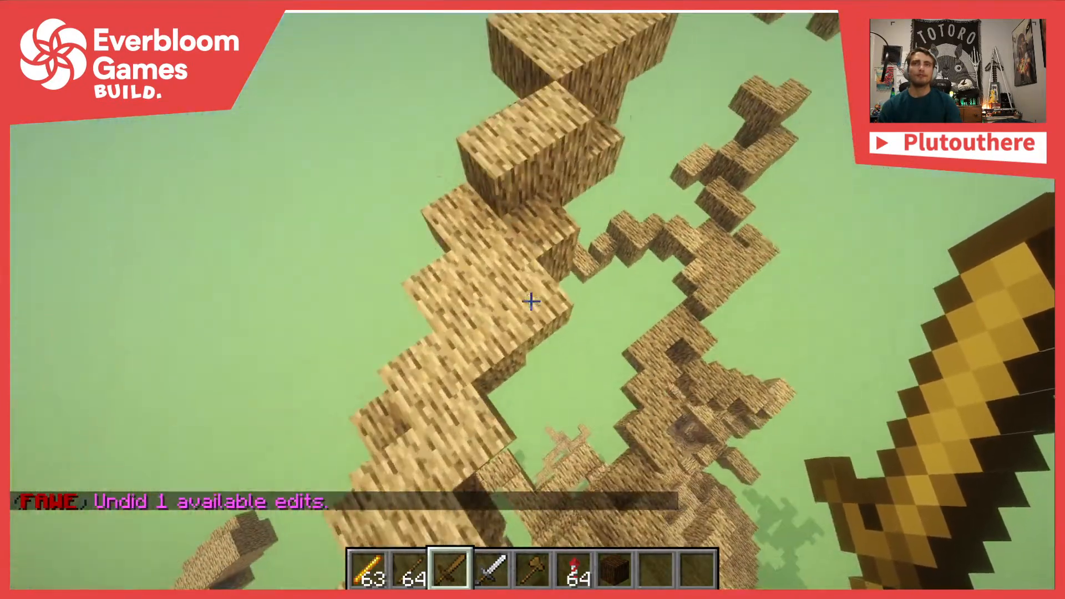
key("2")
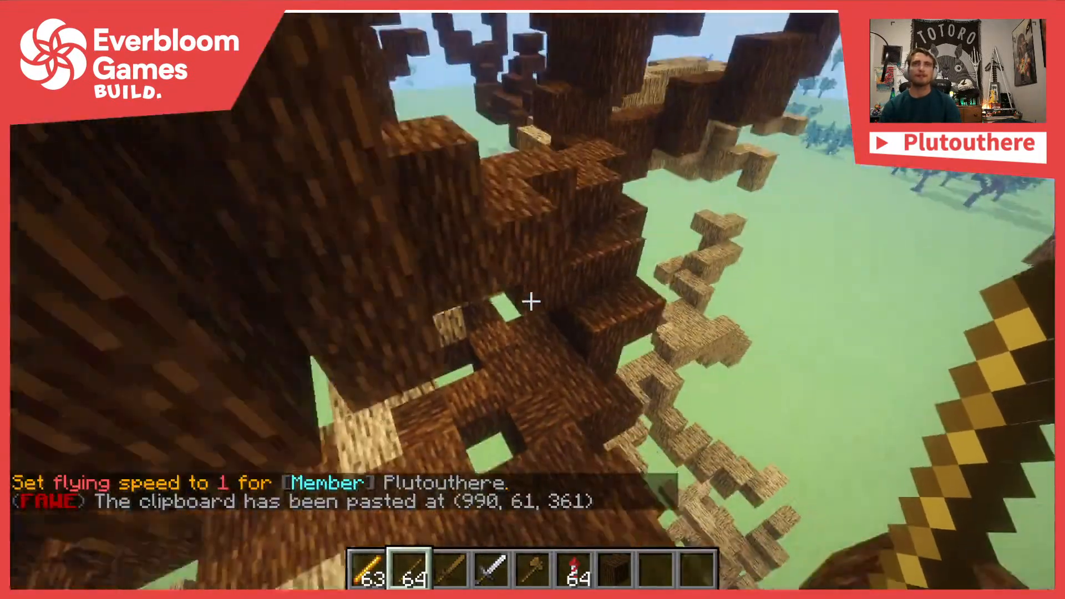
key("1")
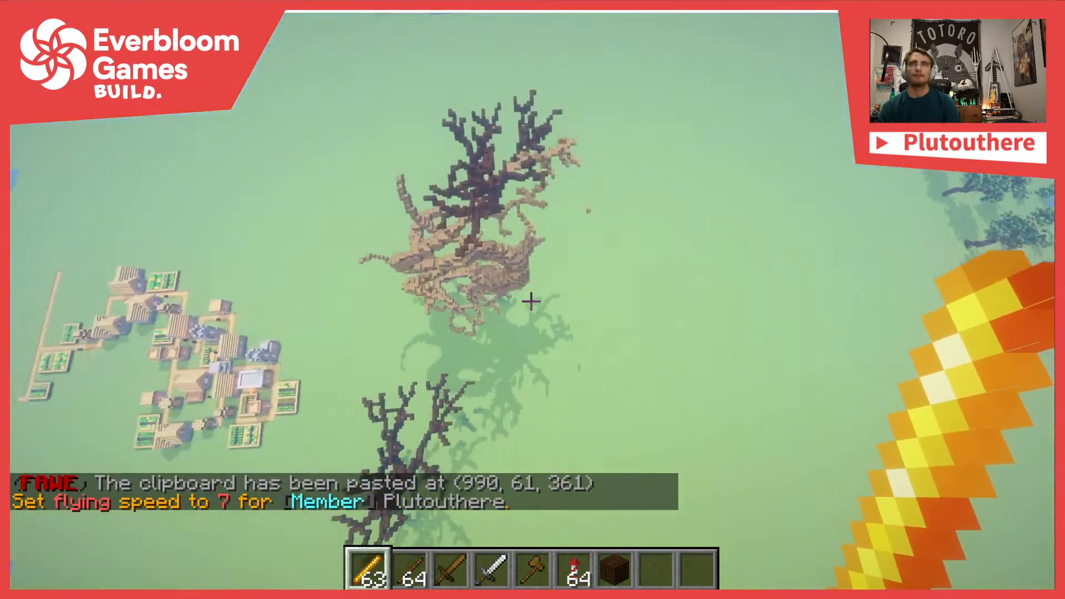
key("shift")
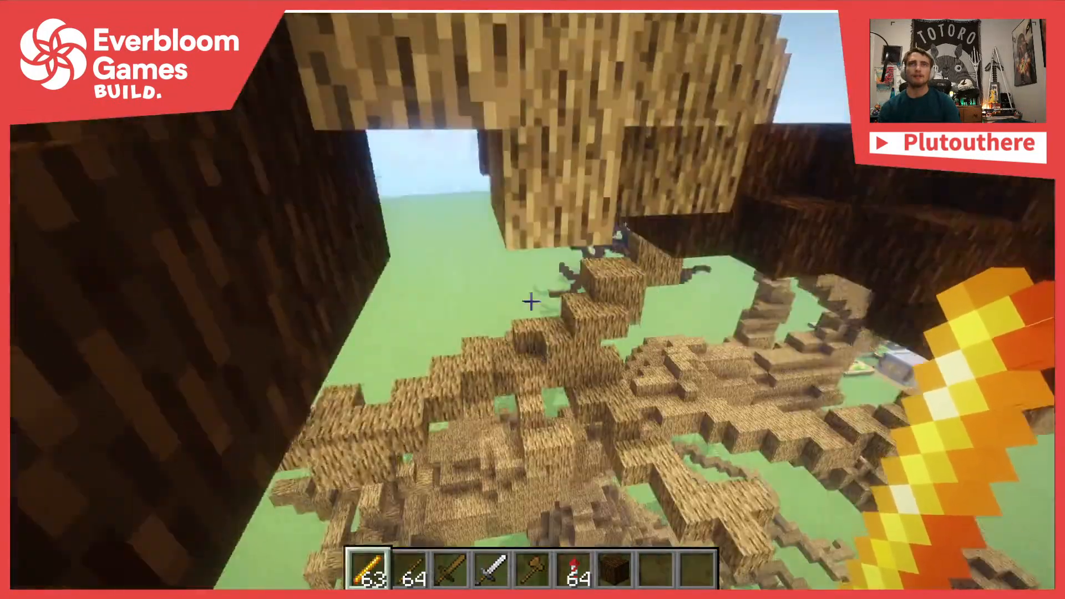
Clean up the pasted branches' joint by breaking oak wood blocks and patching with spruce wood, reducing the flying speed to 1
key("8")
left_click(531, 301)
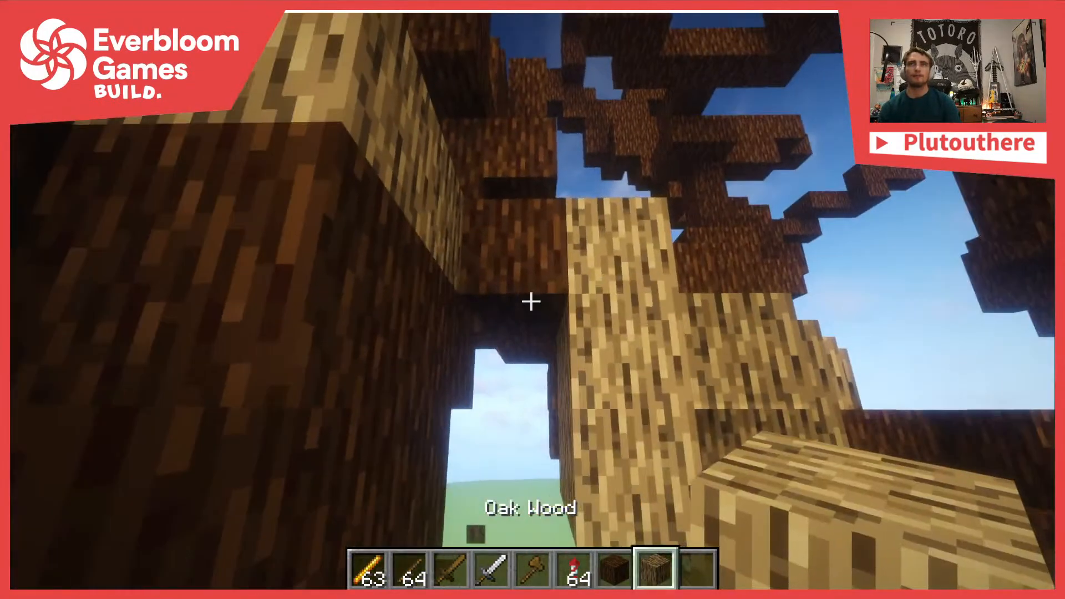
left_click(532, 302)
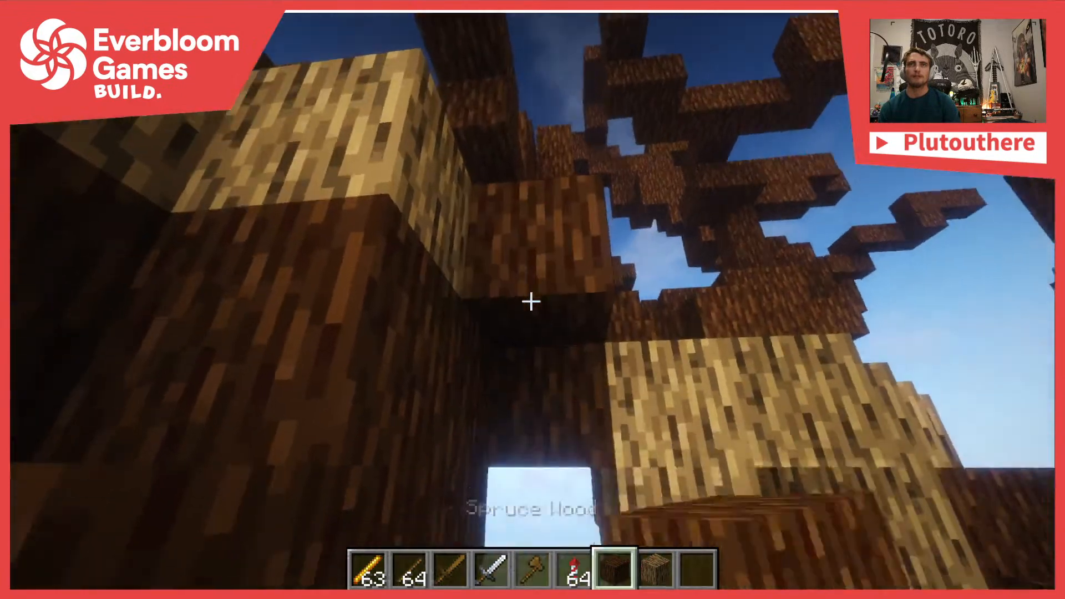
left_click(531, 302)
left_click(531, 301)
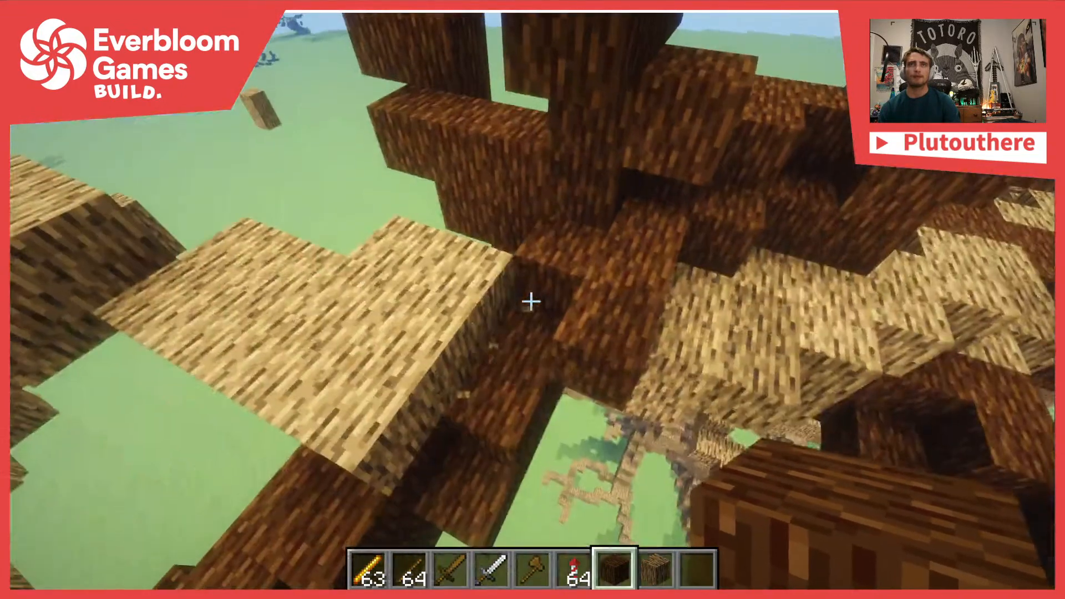
key("2")
right_click(531, 301)
key("7")
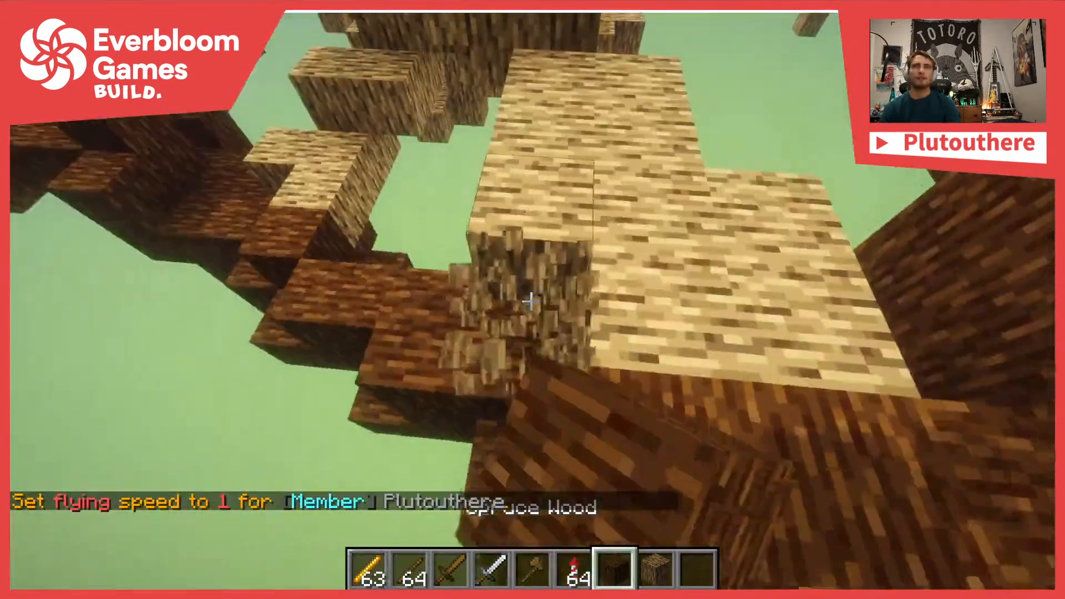
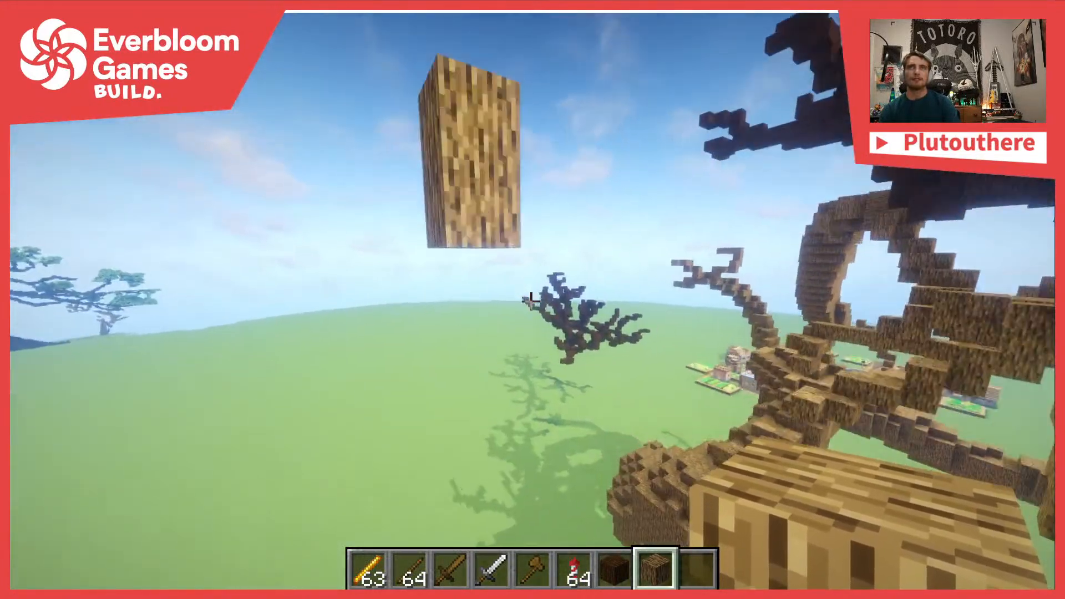
Break the floating oak wood blocks beside the large tree and set the flying speed to 7
left_click(532, 301)
left_click(531, 301)
key("1")
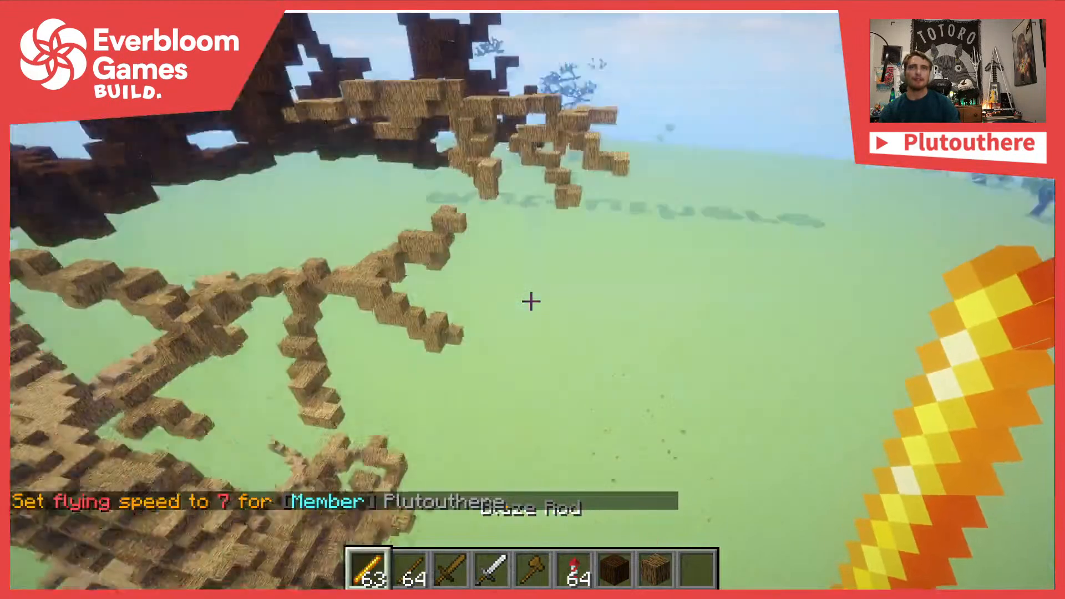
Examine the large tree's overall shape and the separate floating branch pieces elsewhere in the world
key("s")
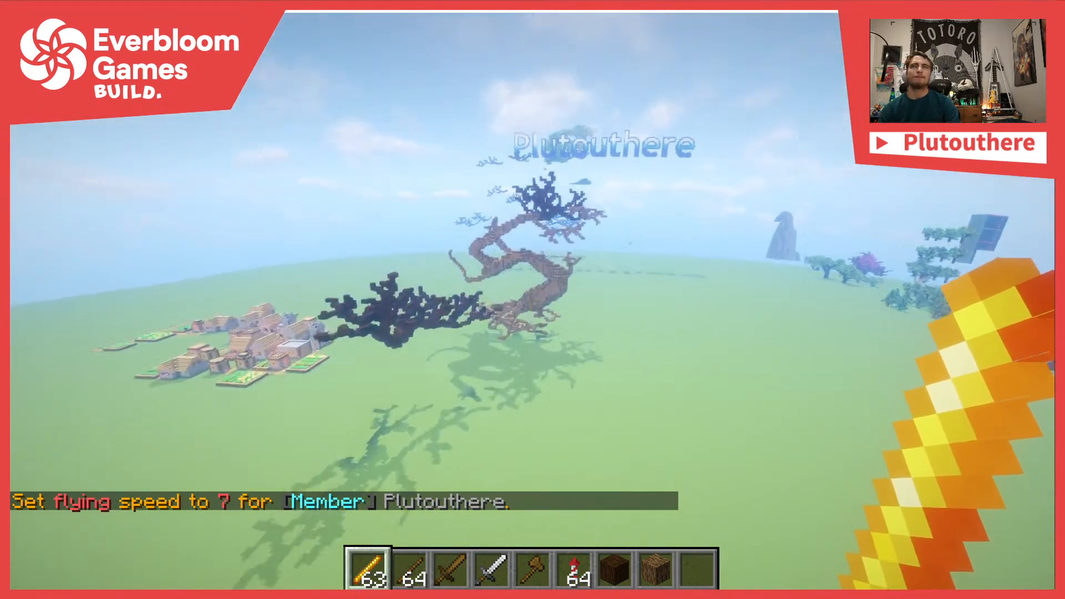
key("w")
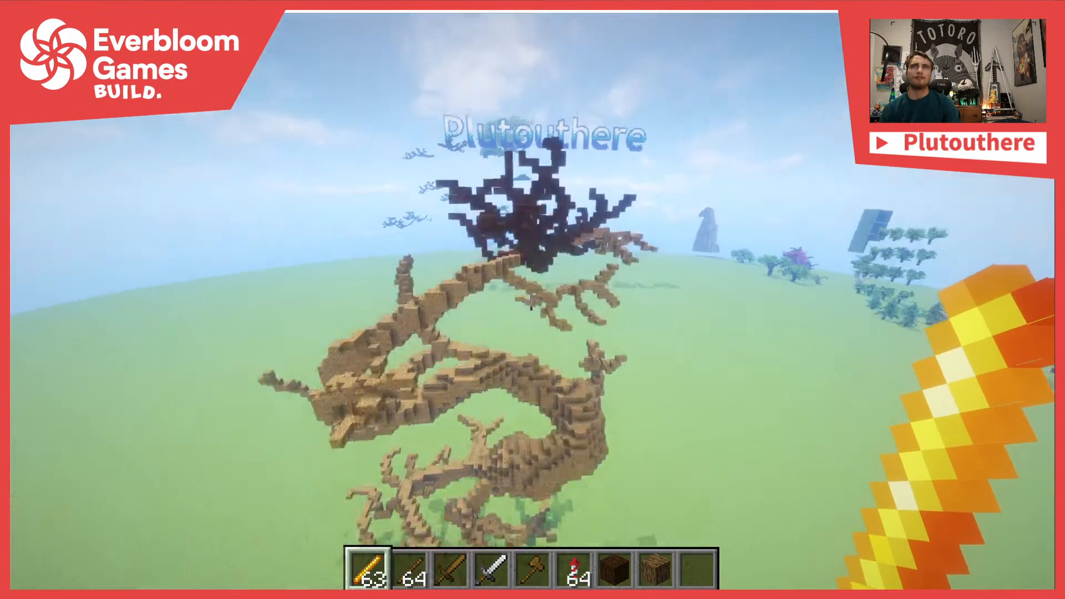
key("w")
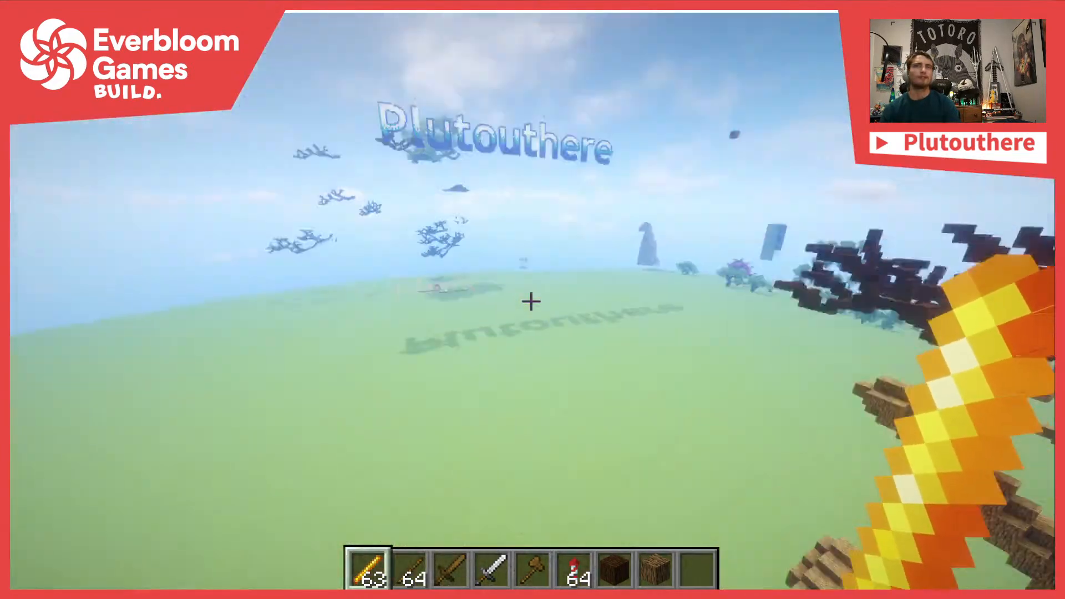
key("w")
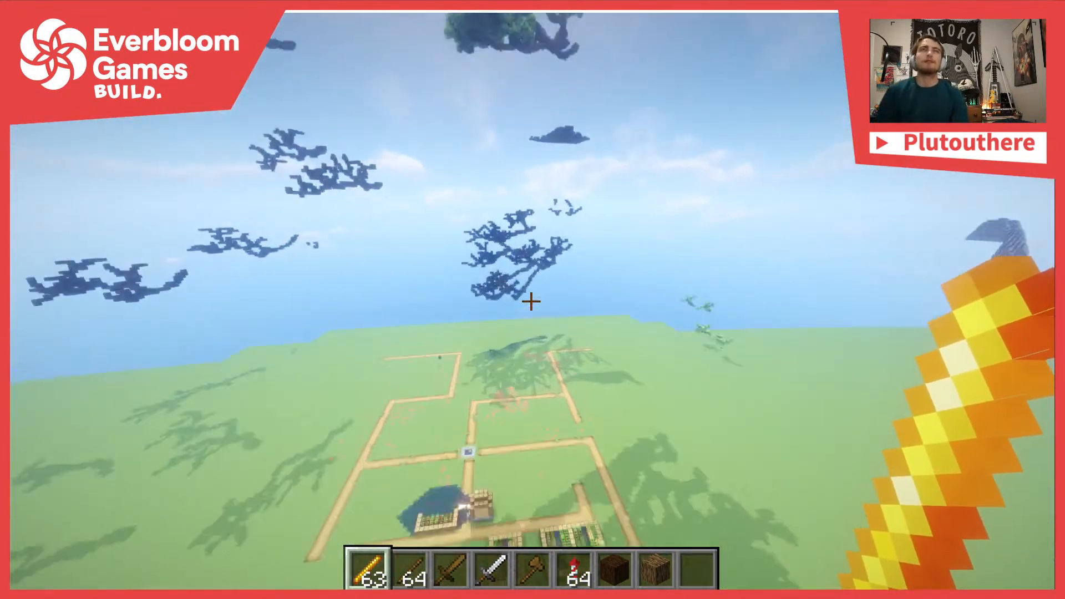
key("w")
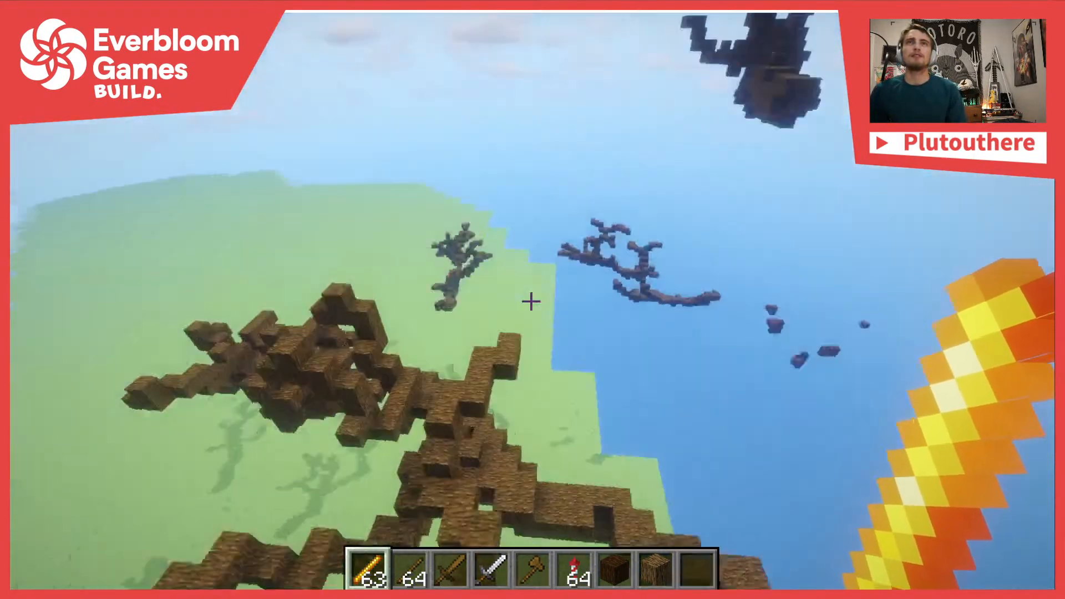
key("w")
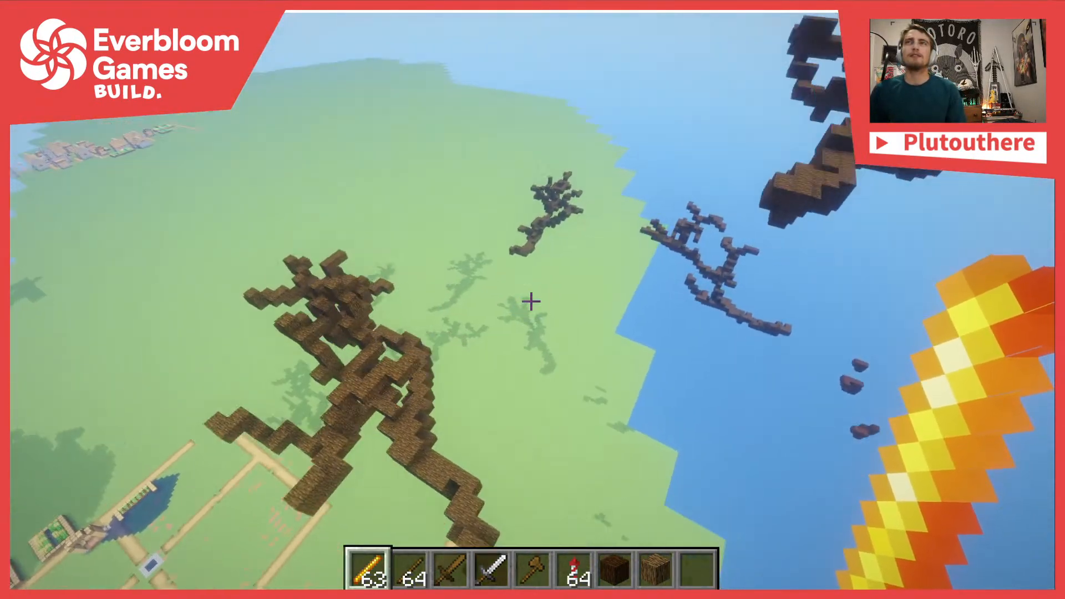
key("w")
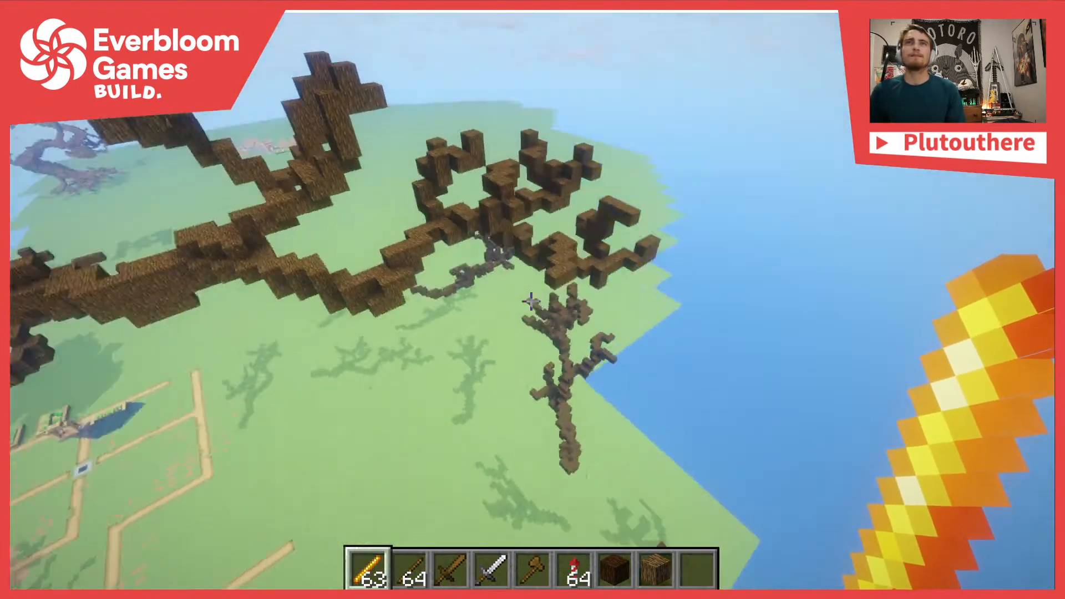
key("s")
key("w")
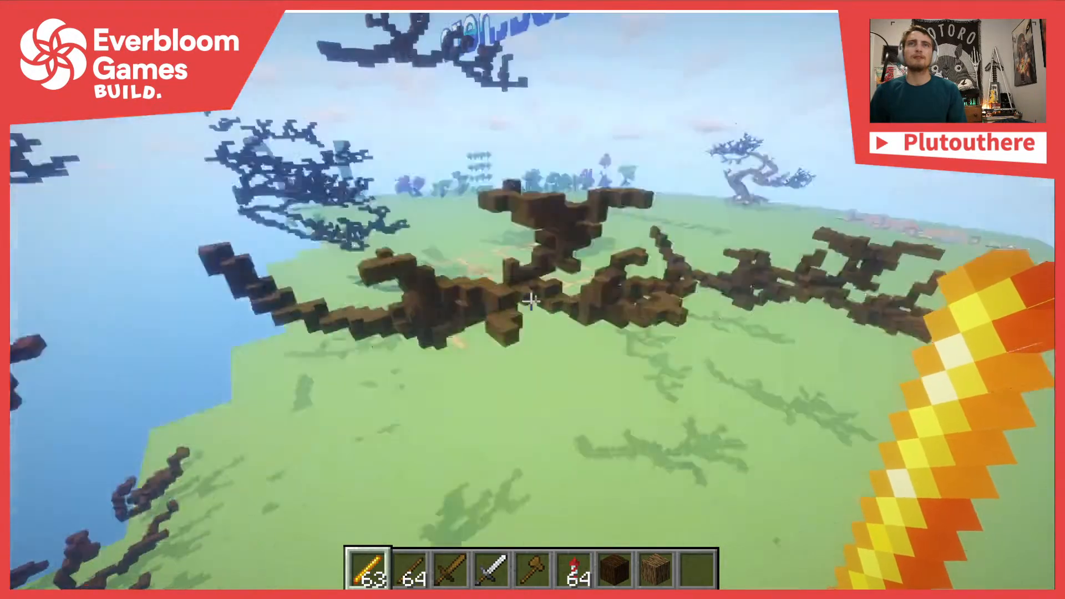
Select the floating dark oak branch at (1130, 54, 776) with the fuzzy selector and copy it to the clipboard
key("a")
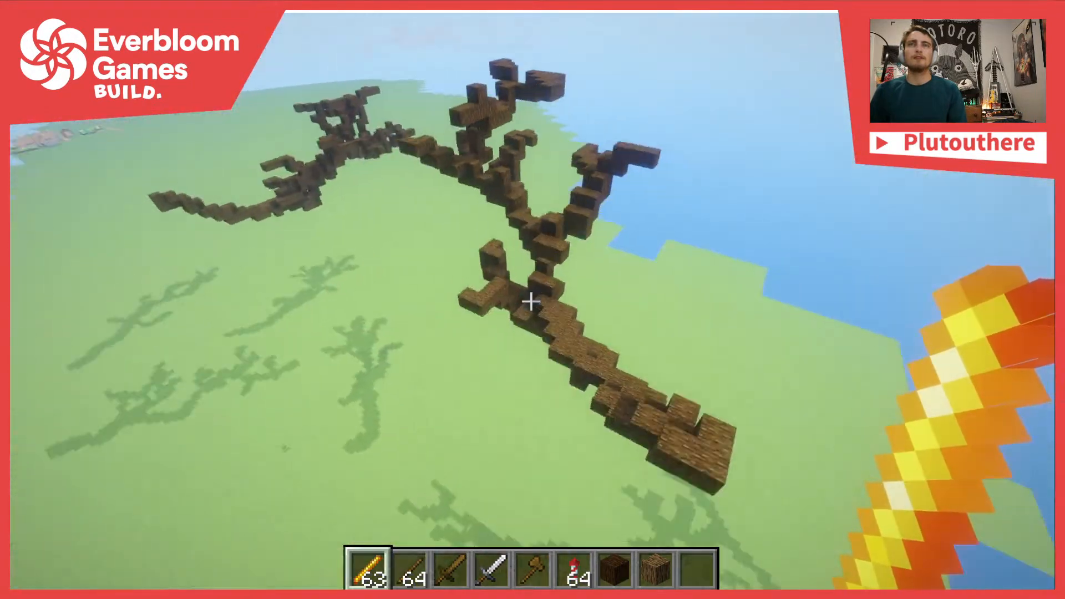
scroll(531, 302, "down", 3)
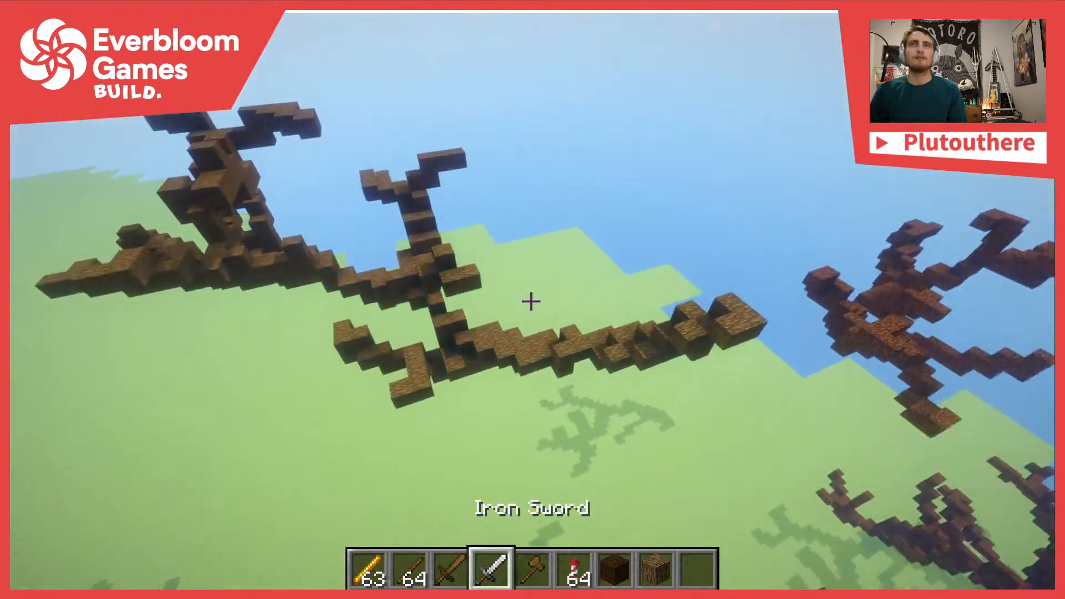
key("w")
scroll(532, 301, "down", 1)
key("space")
scroll(531, 301, "down", 4)
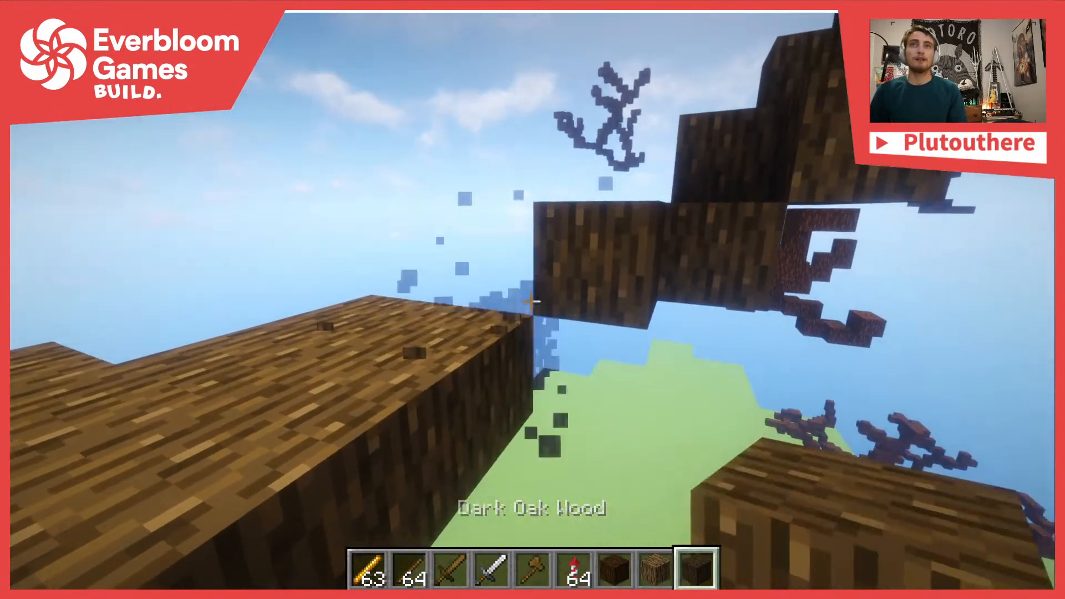
scroll(531, 302, "up", 4)
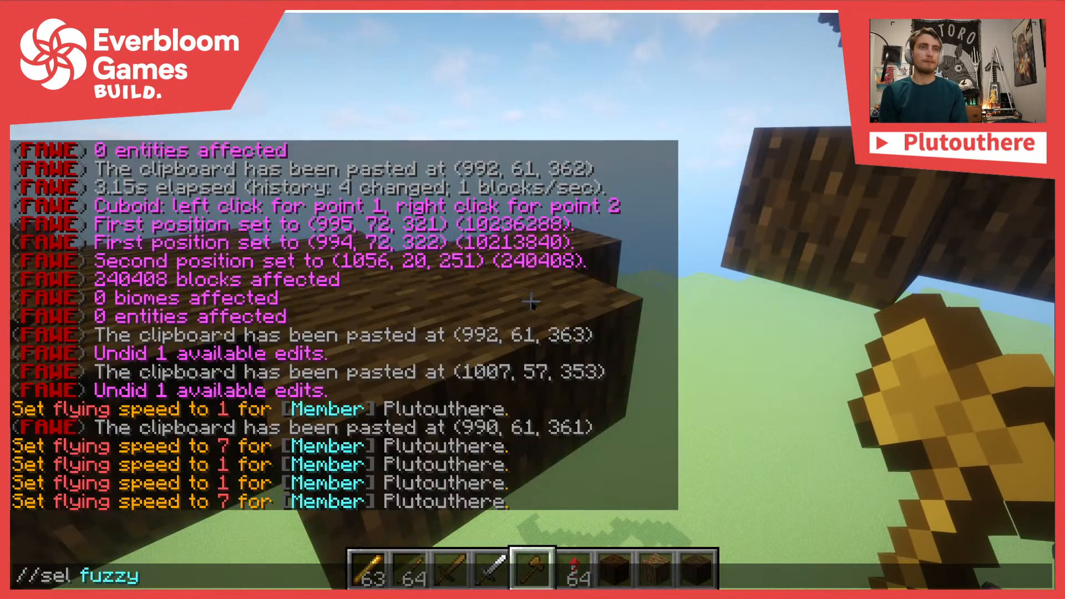
key("Return")
left_click(531, 301)
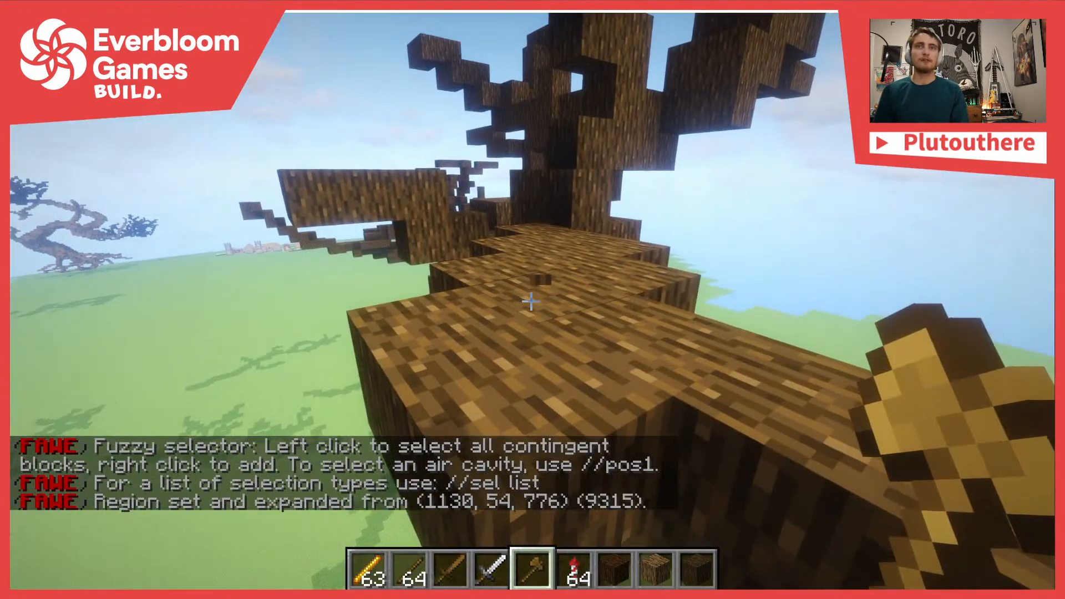
type("//calc")
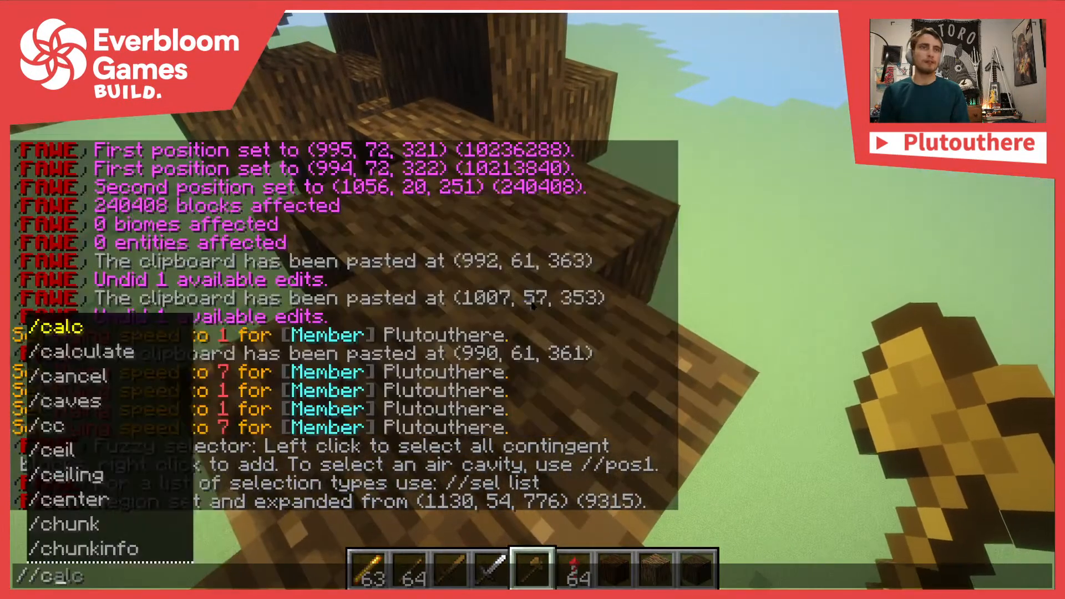
type("ut")
key("Return")
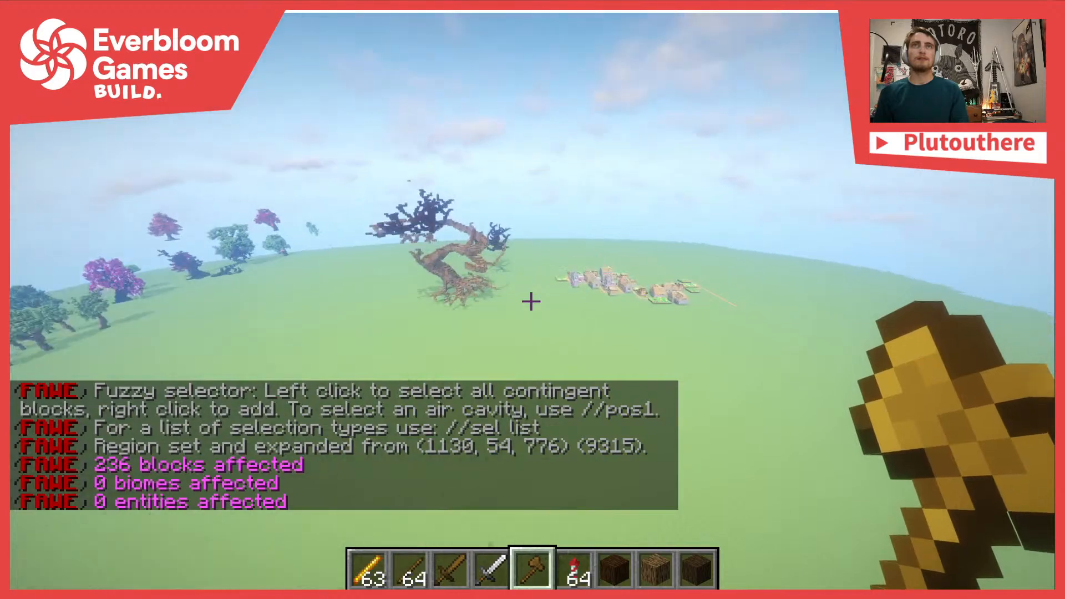
Try pasting the copied branch without air at (1002, 59, 353) on the large tree's limb and inspect its placement
key("w")
key("w")
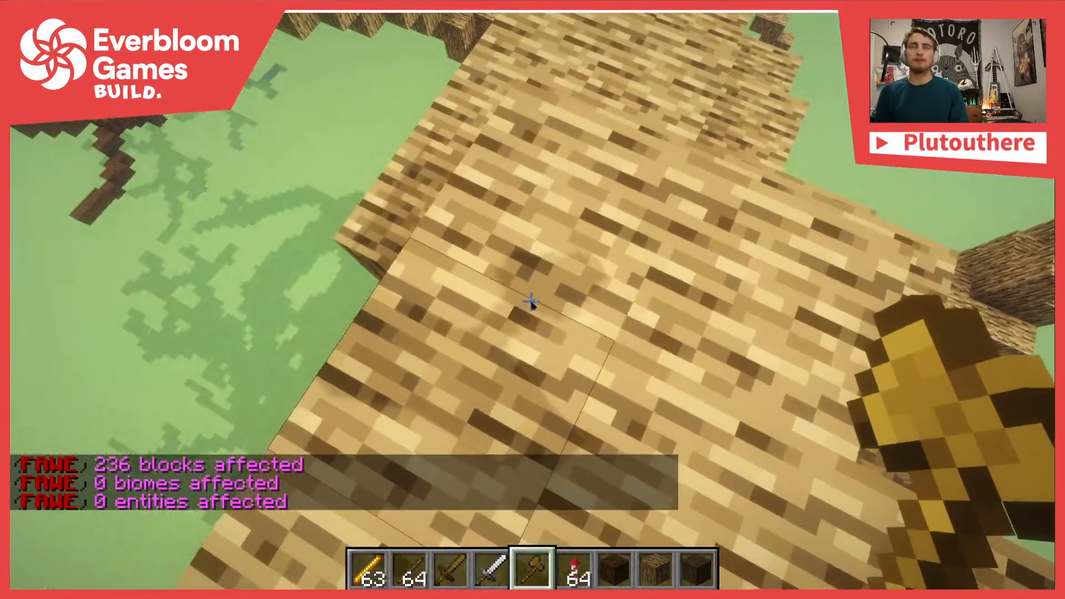
type("//aps")
key("Return")
key("slash")
type("/paste -a")
key("Return")
key("s")
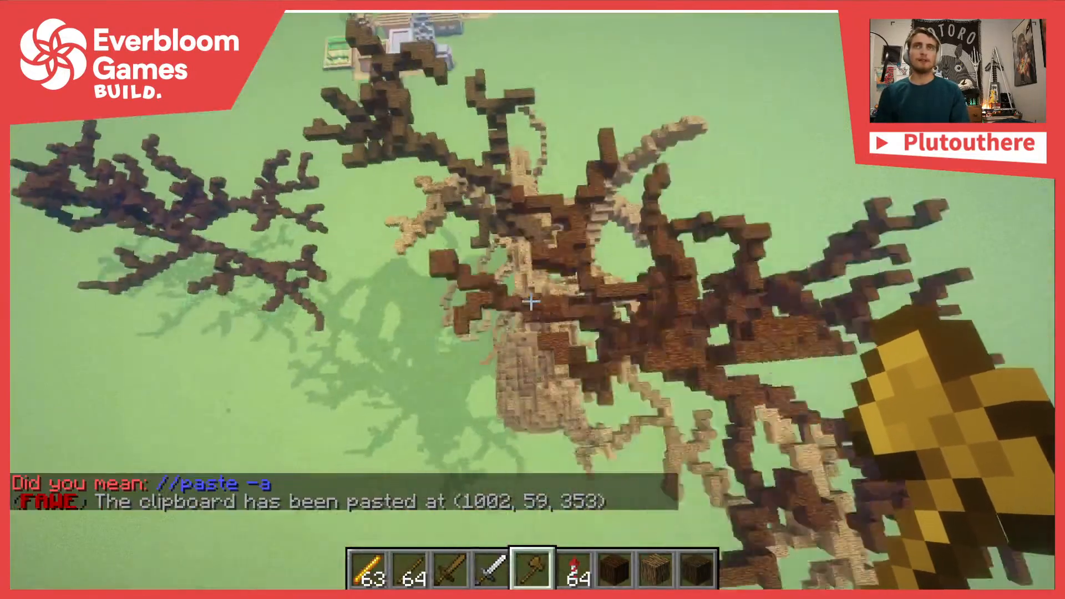
key("s")
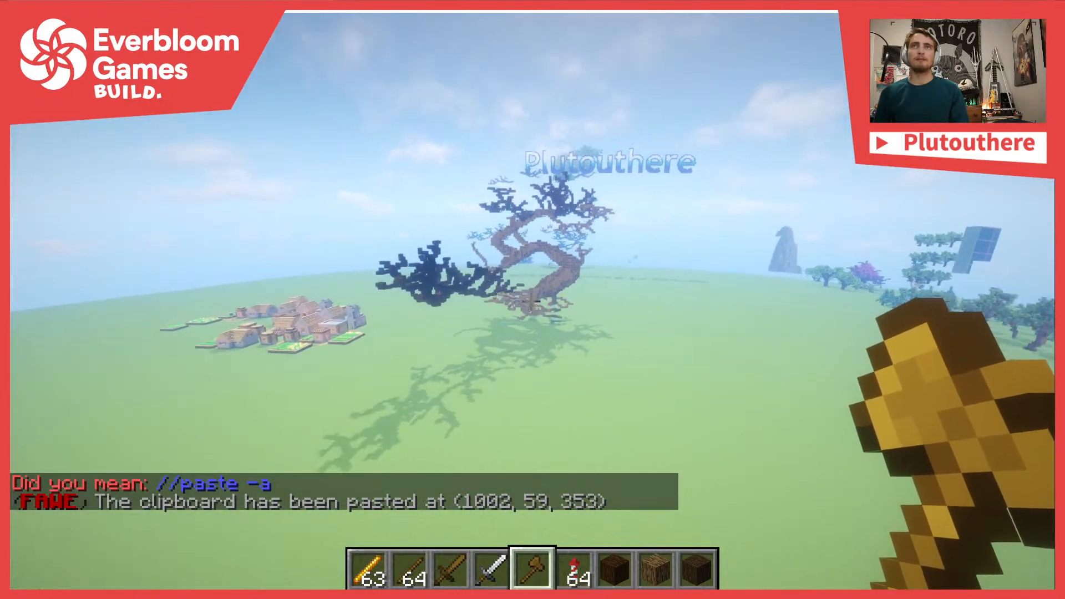
Undo the last branch paste
key("slash")
type("/s")
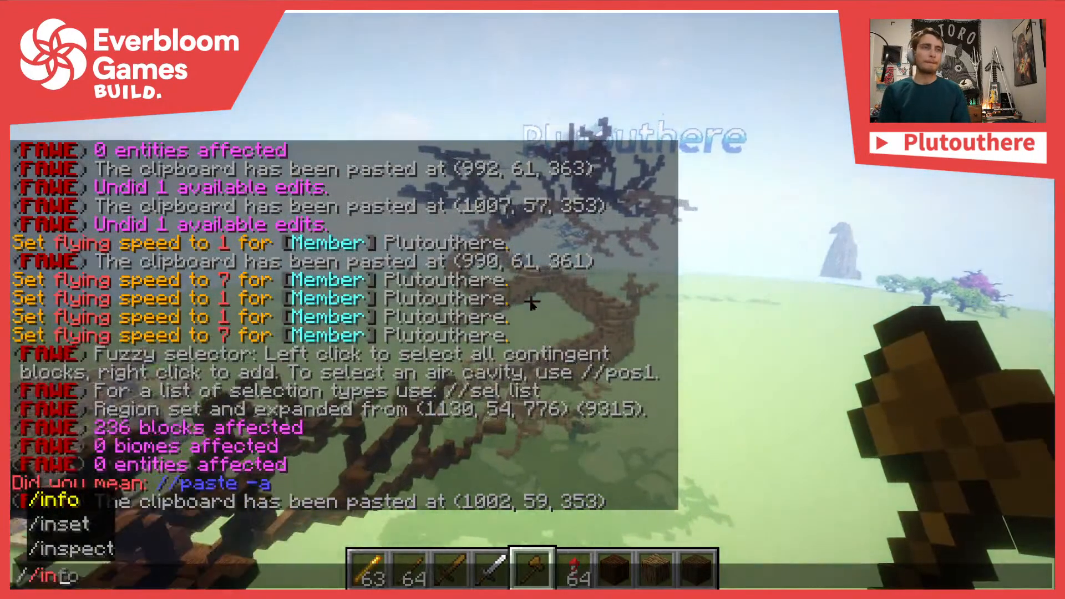
key("Return")
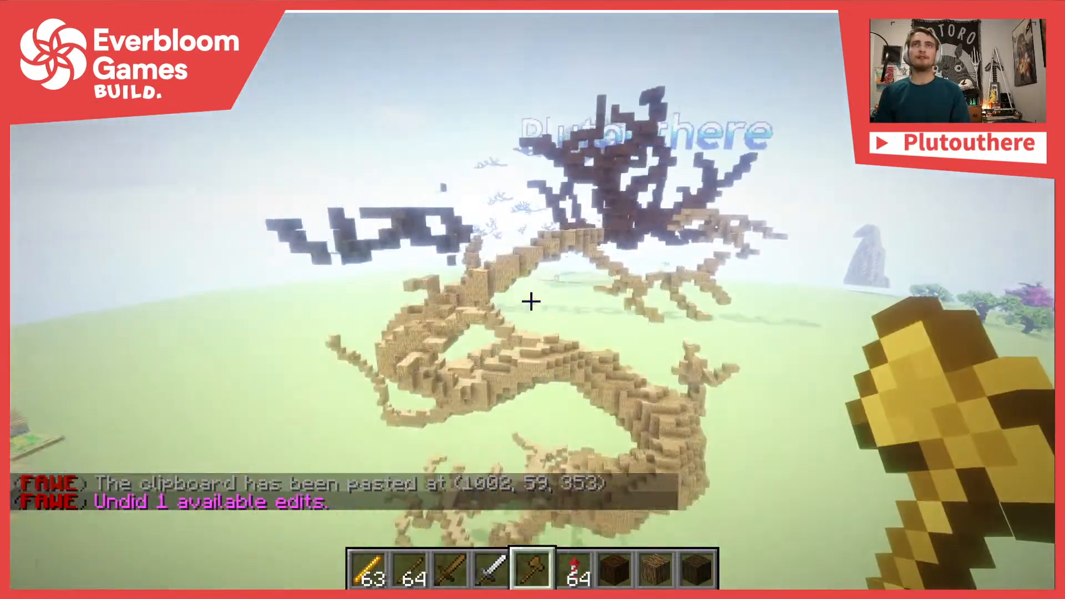
Paste the copied branch at (1000, 60, 354) on the upper limb and view it from a distance
key("w")
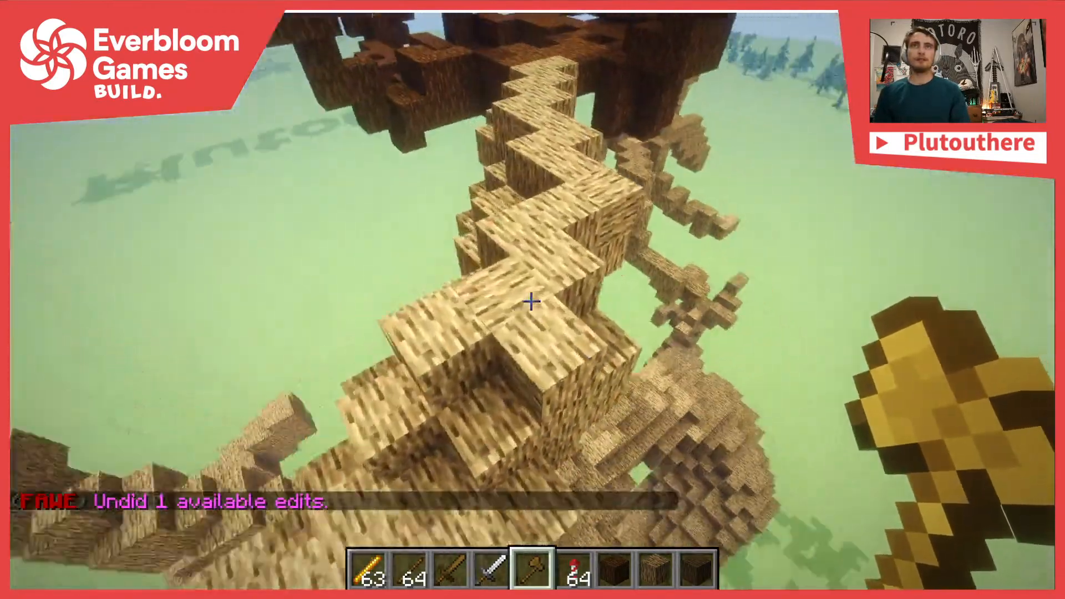
key("w")
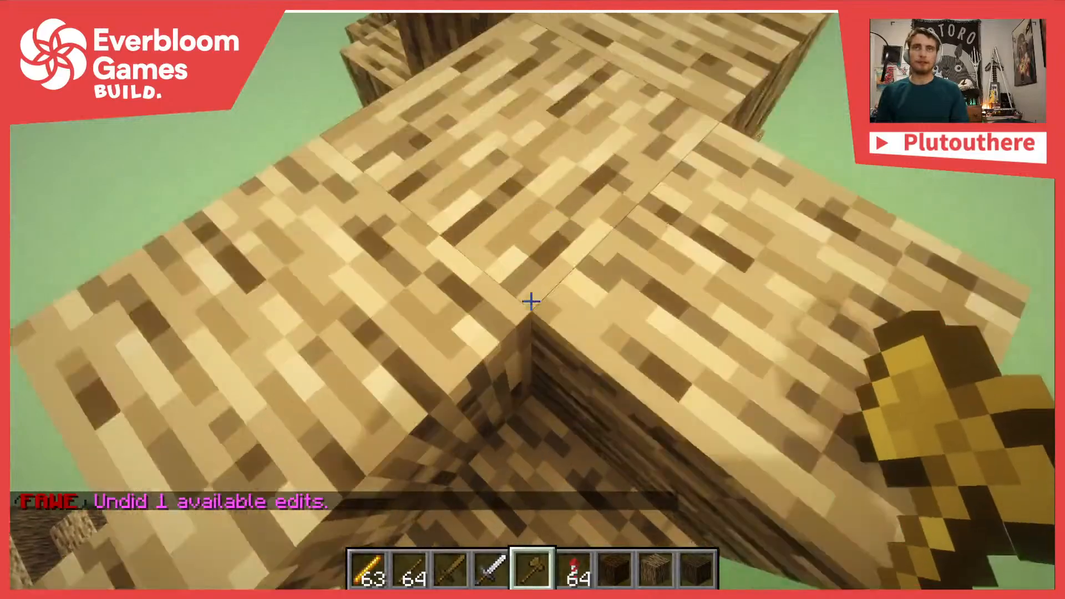
type("t//paste")
key("Return")
key("s")
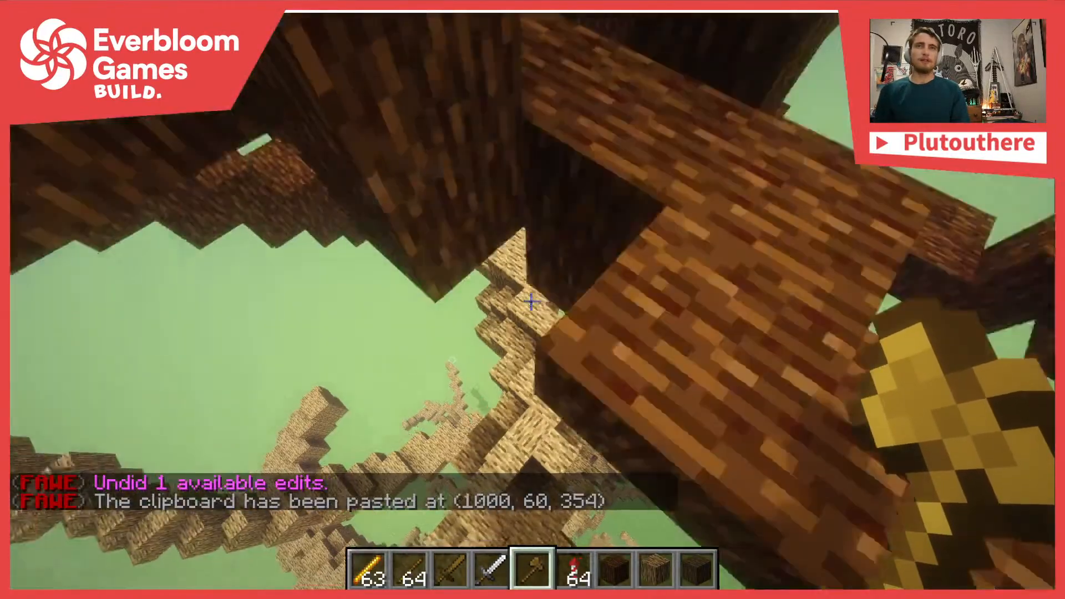
key("s")
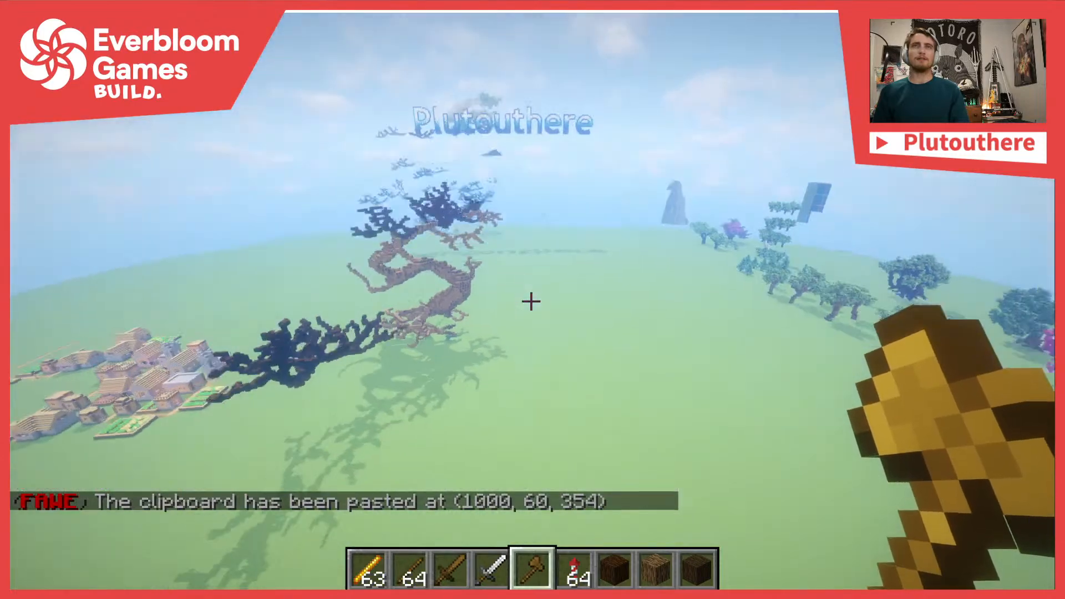
Examine the large tree's silhouette, trunk and limbs from above and from several sides
key("a")
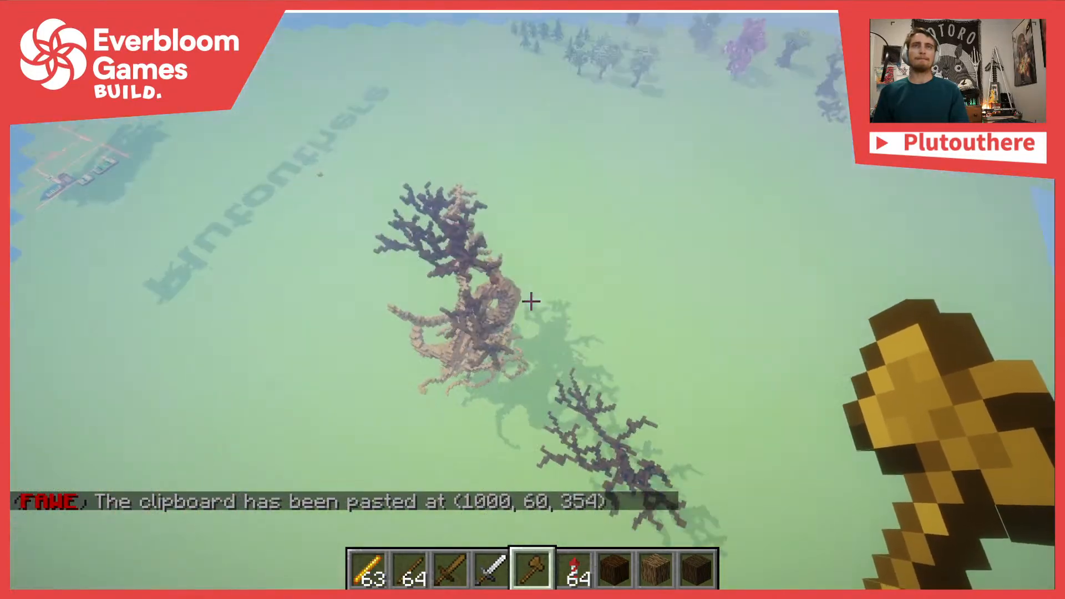
key("w")
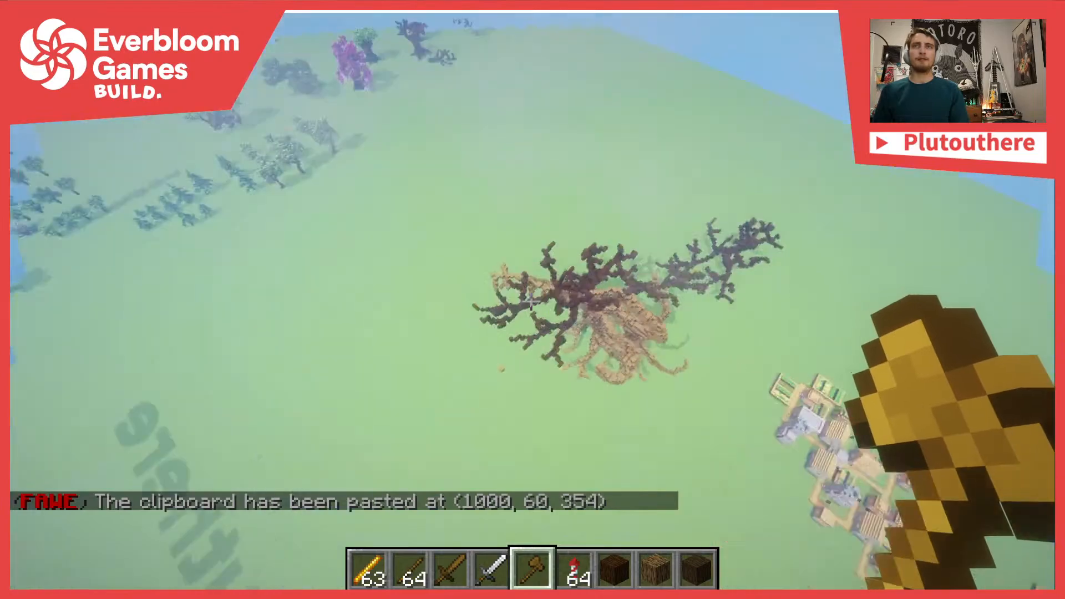
key("d")
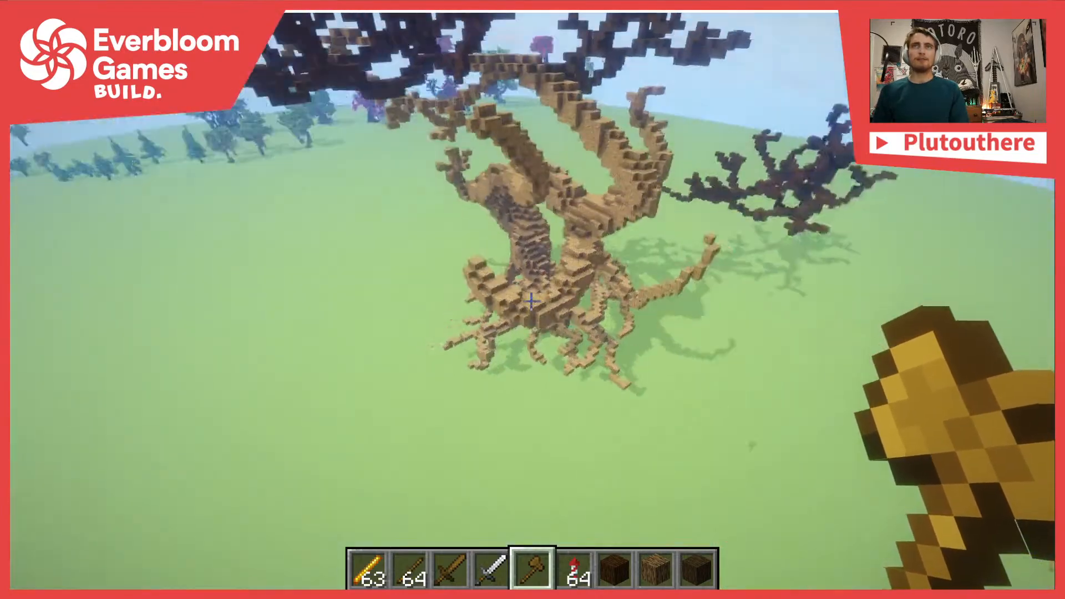
key("a")
key("w")
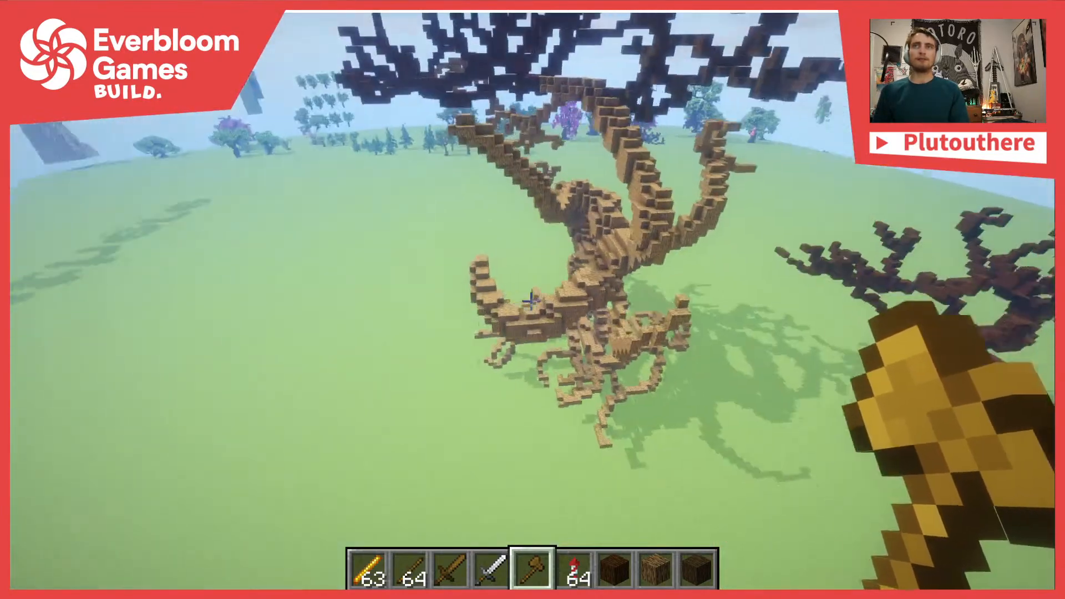
key("s")
key("a")
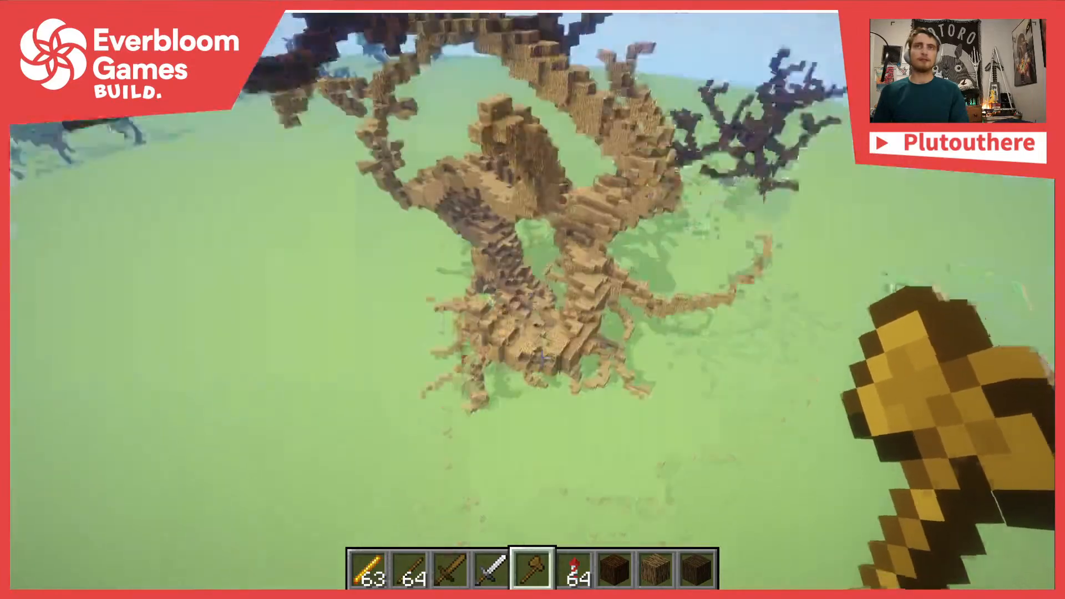
key("w")
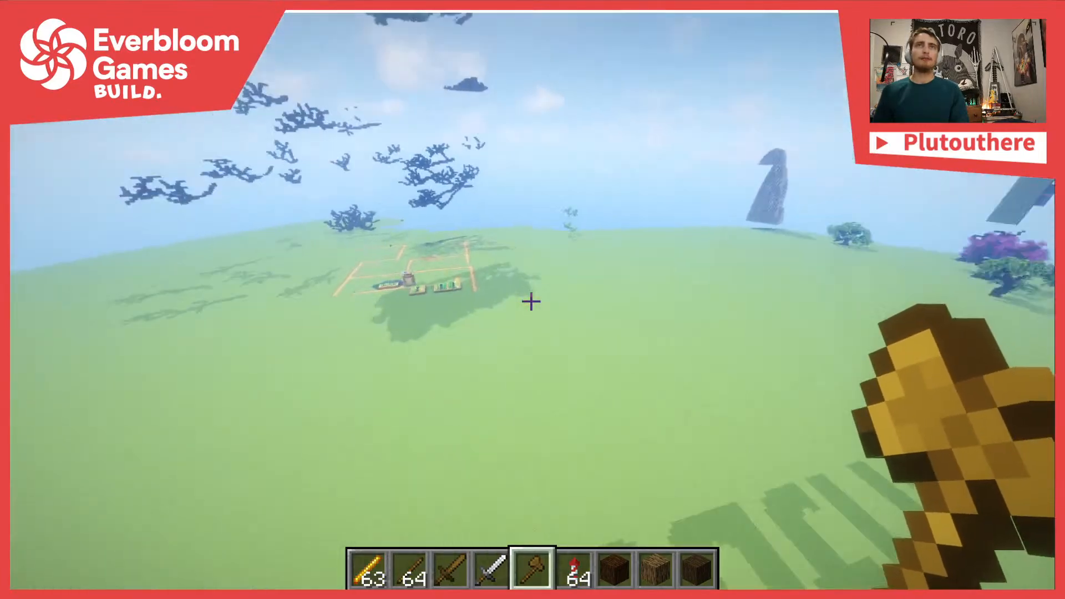
Find another floating leafless branch and fuzzy-select it from (1122, 79, 854) with the wooden sword
key("w")
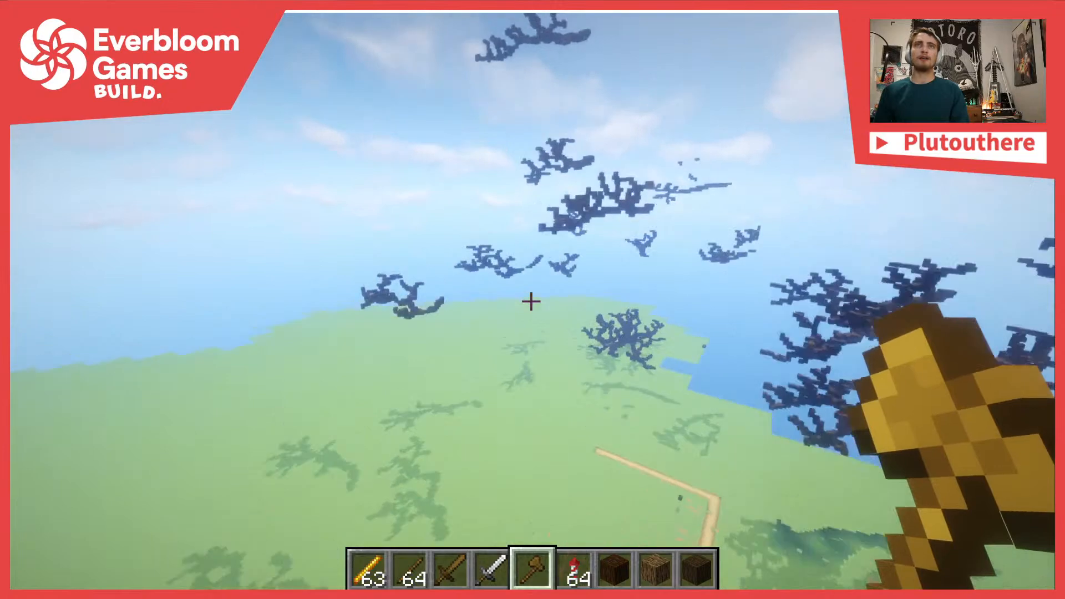
scroll(531, 301, "up", 1)
key("w")
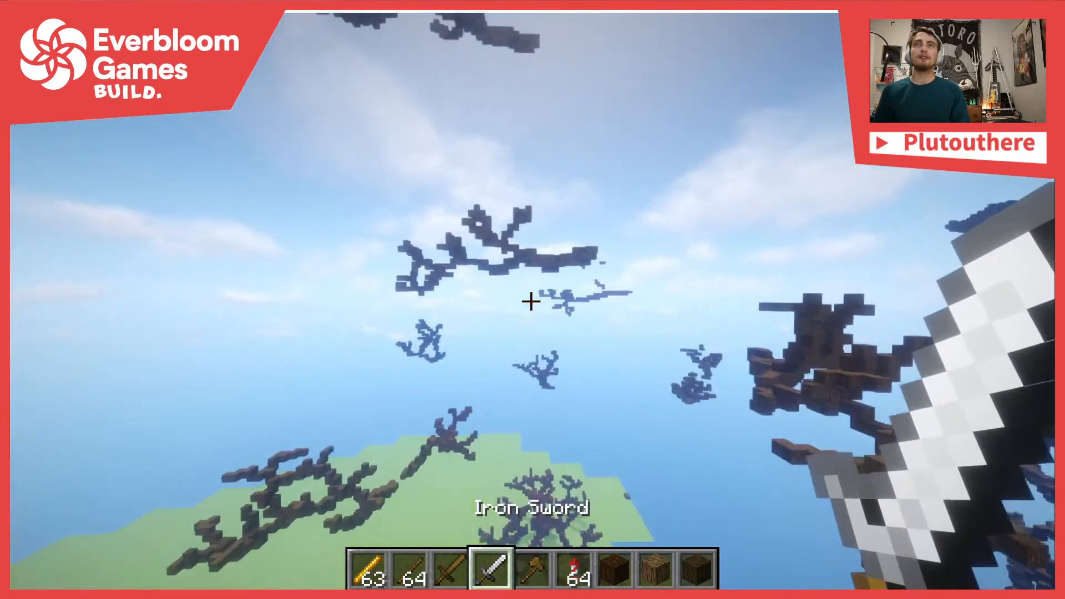
key("w")
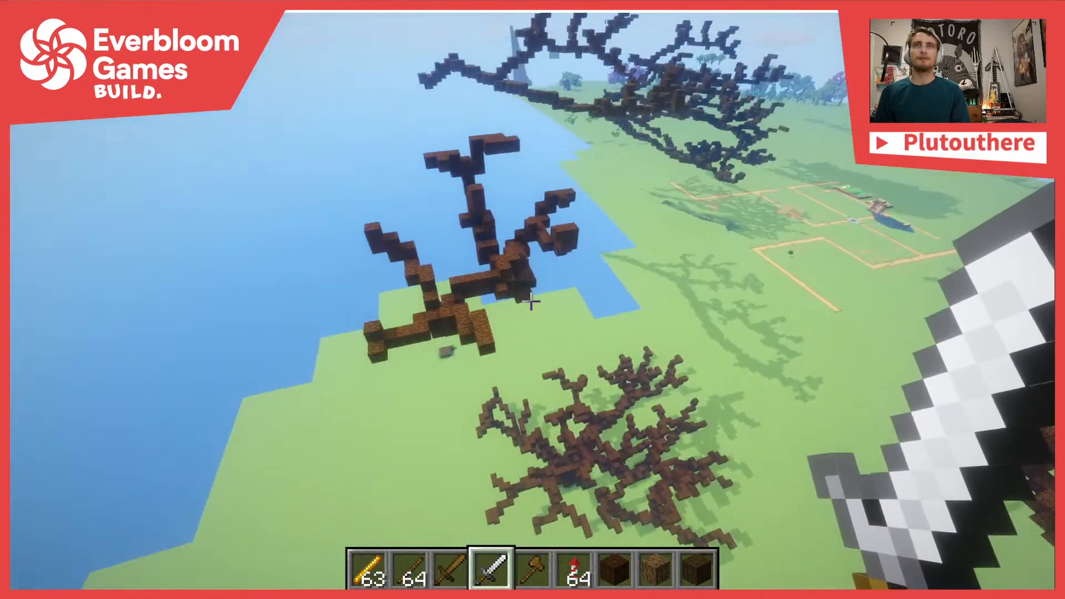
left_click(532, 302)
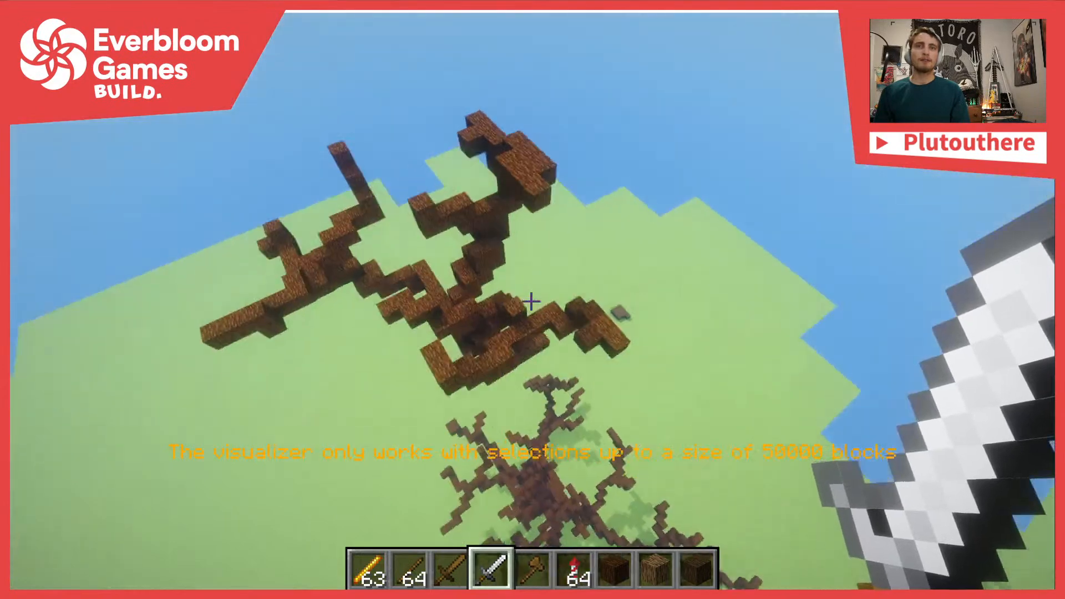
key("3")
left_click(532, 301)
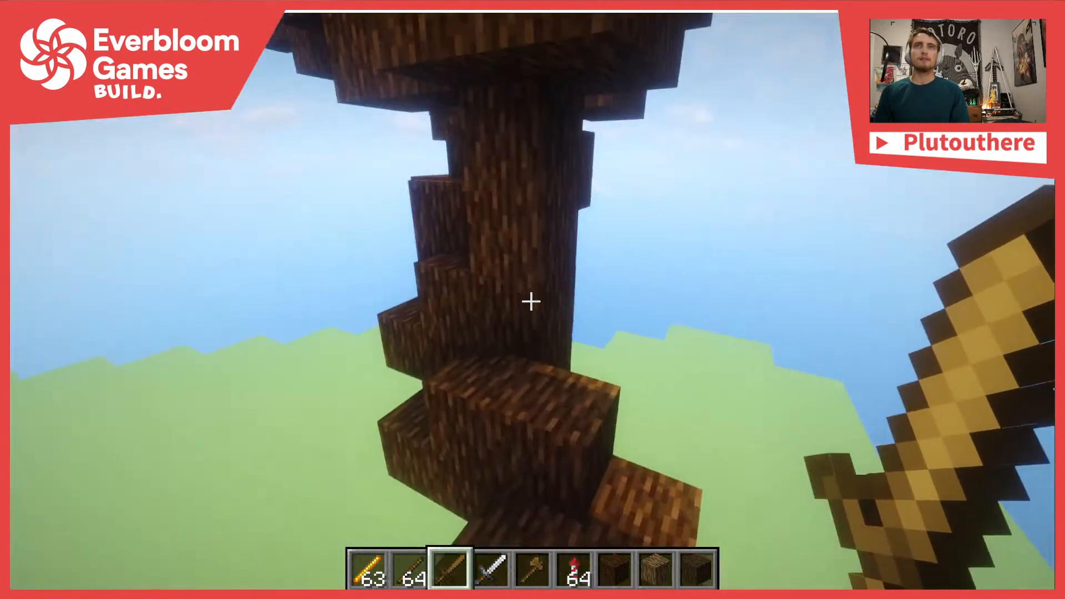
left_click(531, 301)
type("//s")
key("Escape")
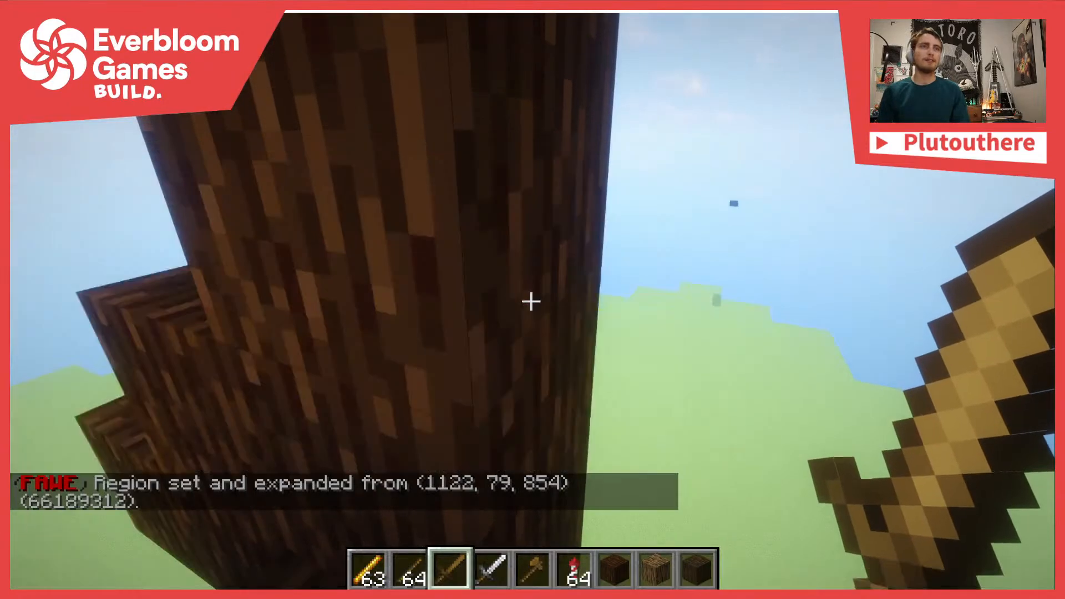
Restart the fuzzy selection from (1093, 58, 847) with the wooden sword
key("w")
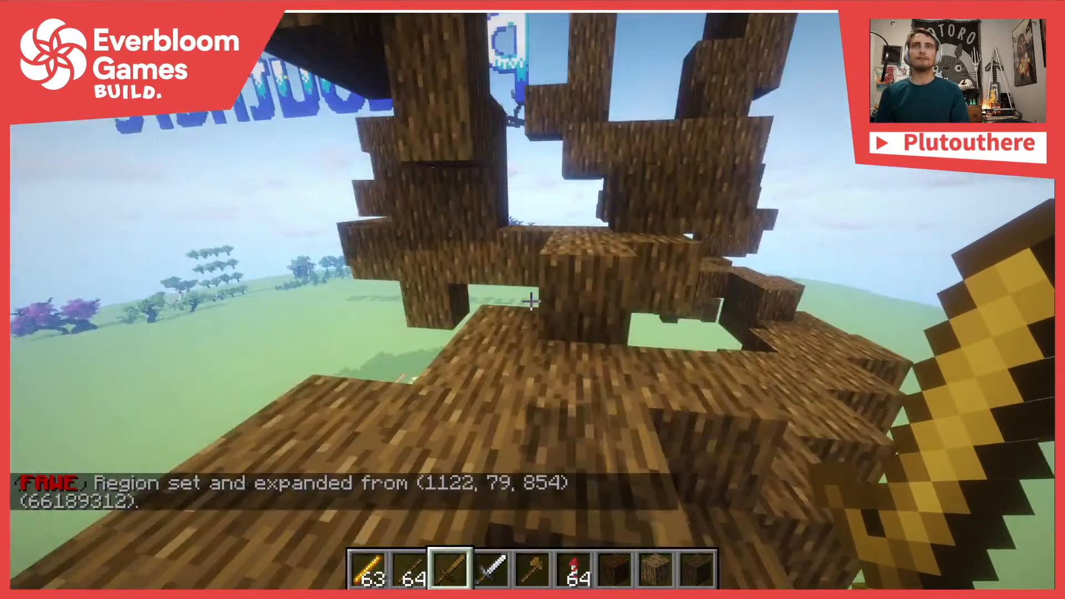
key("w")
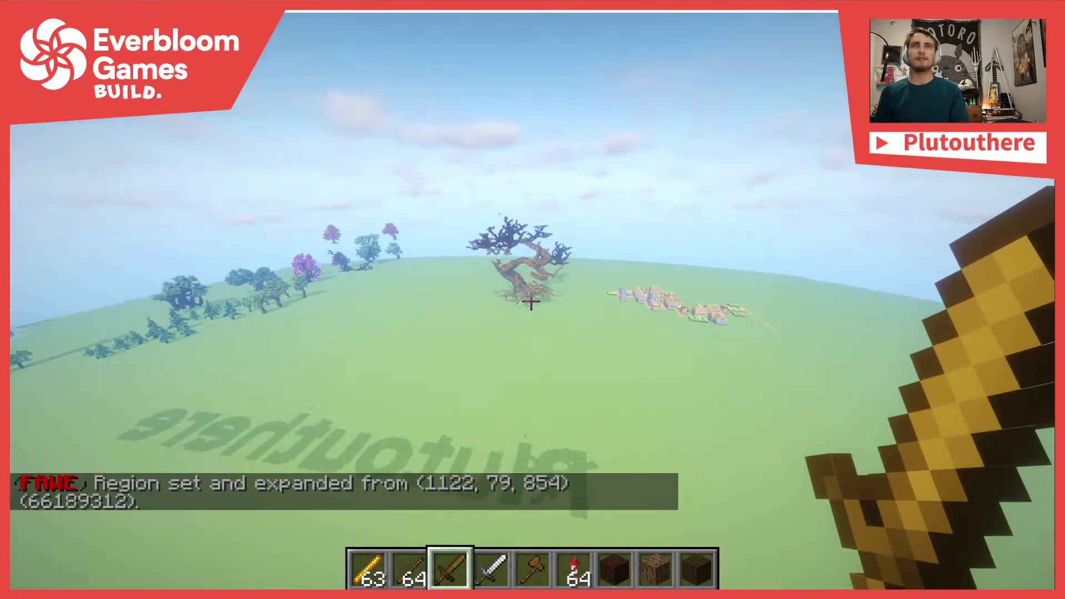
left_click(531, 301)
Try to paste the clipboard onto the large tree's lower limb at (1010, 38, 374), adding (1038, 96, 498) to the fuzzy selection
key("w")
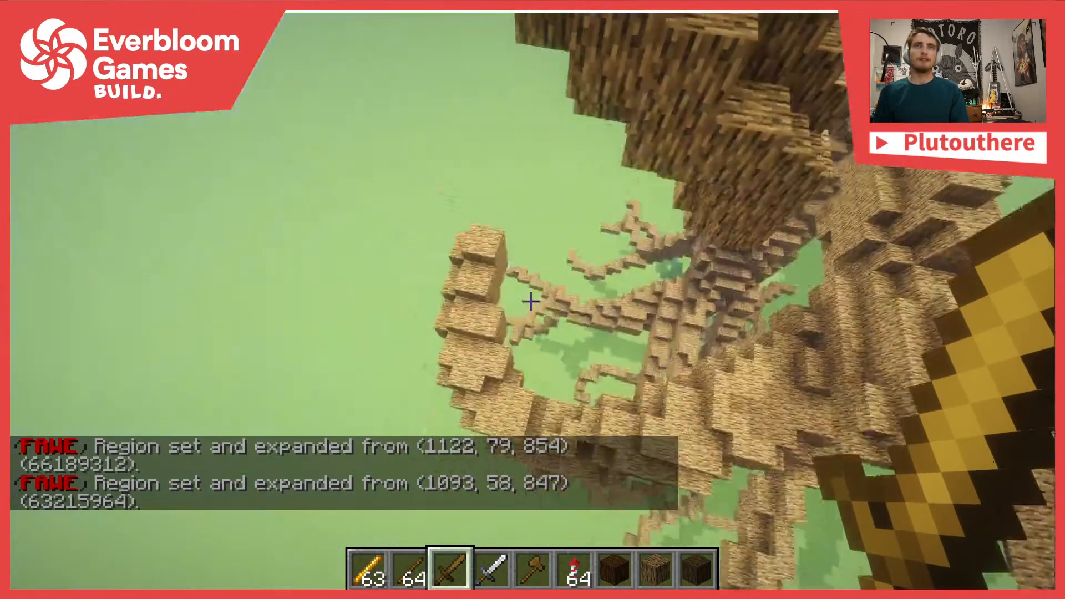
key("w")
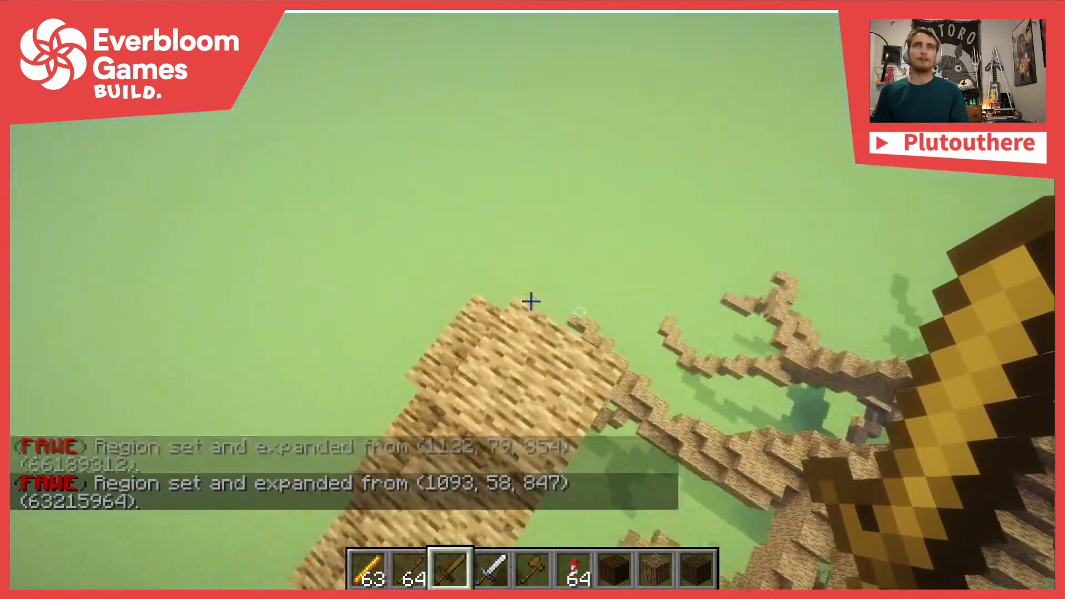
type("//paste -")
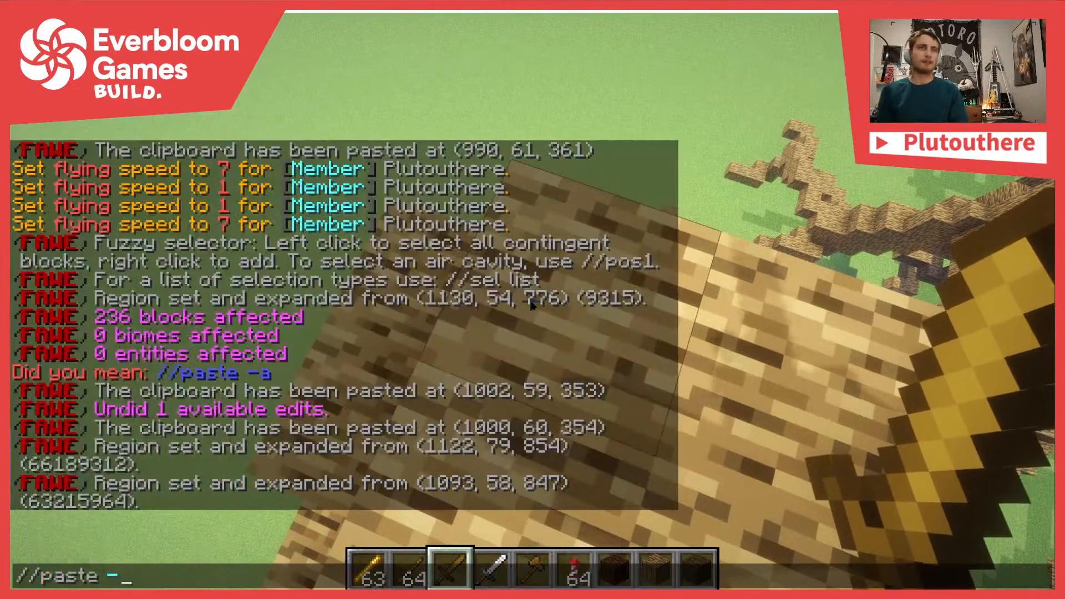
key("Return")
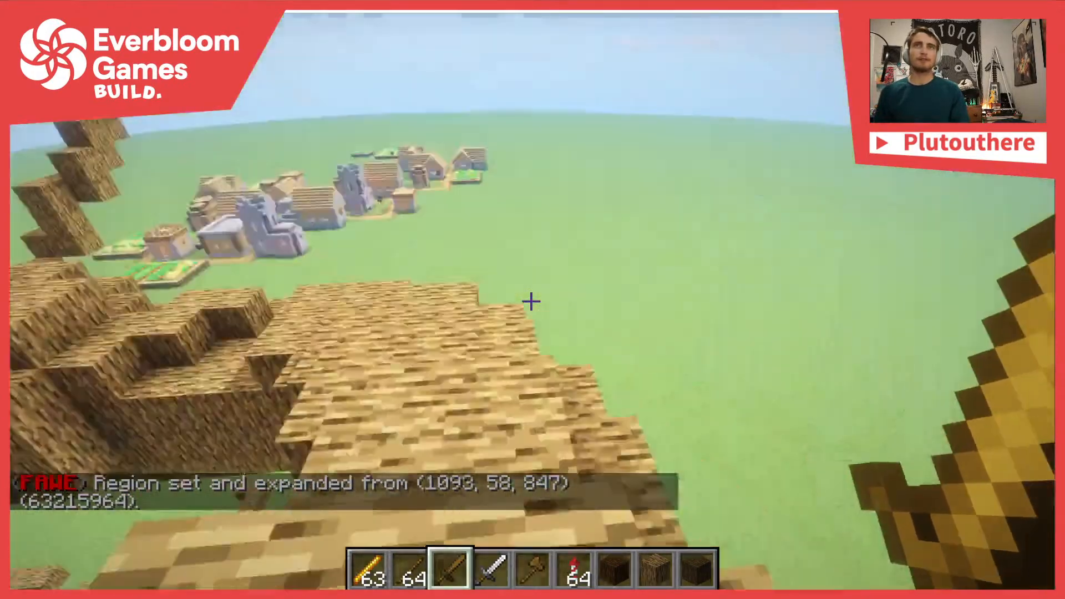
right_click(531, 301)
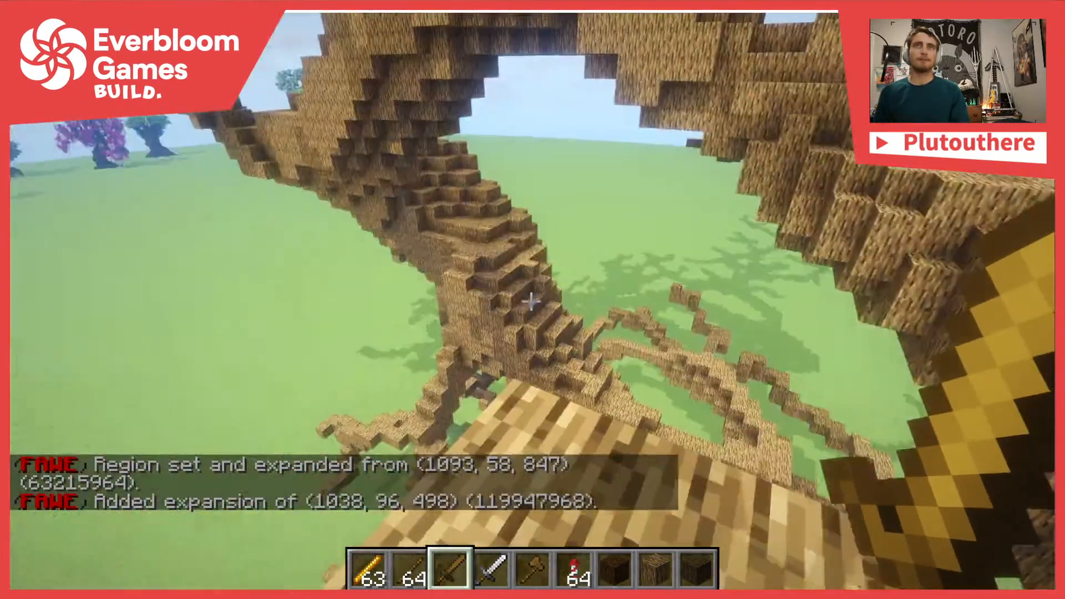
type("//s")
key("Escape")
key("Escape")
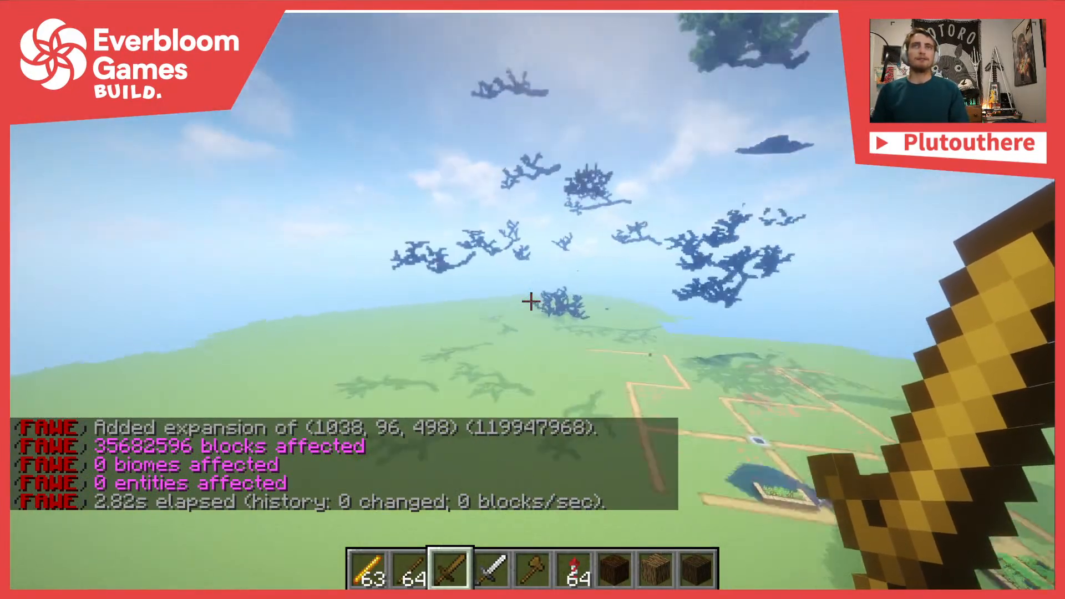
Switch to cuboid selection and enclose a floating leafless branch between (1113, 52, 872) and (1079, 81, 834)
type("//cuboid")
key("Return")
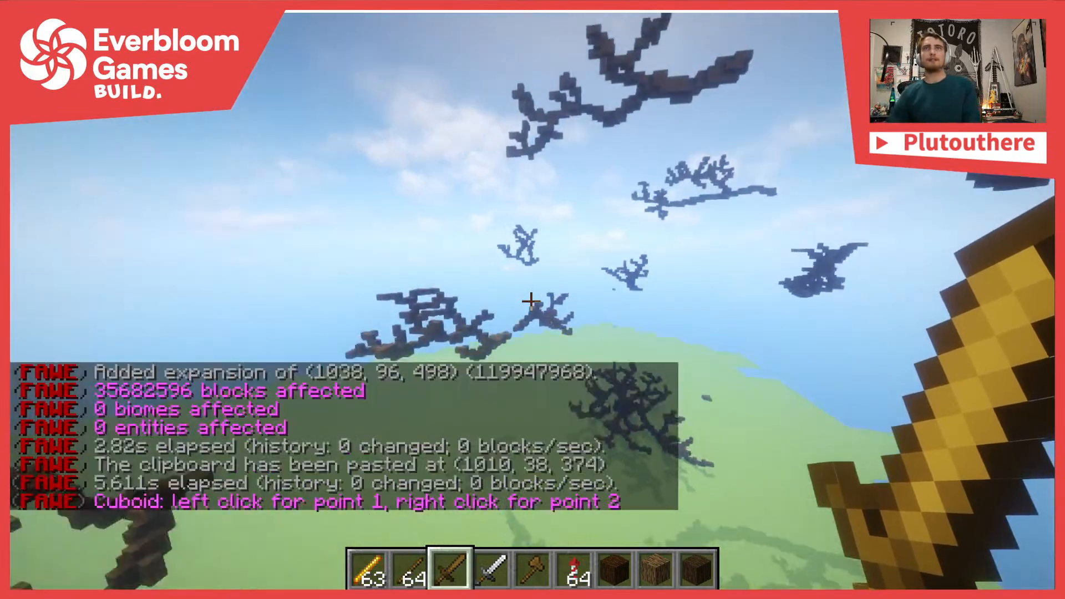
key("w")
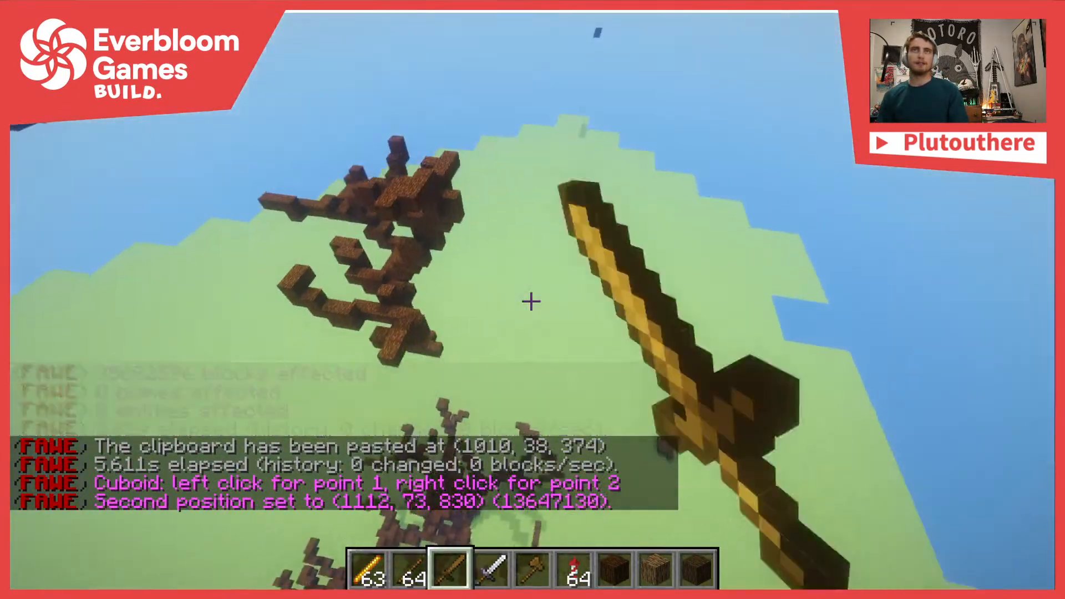
right_click(532, 302)
key("4")
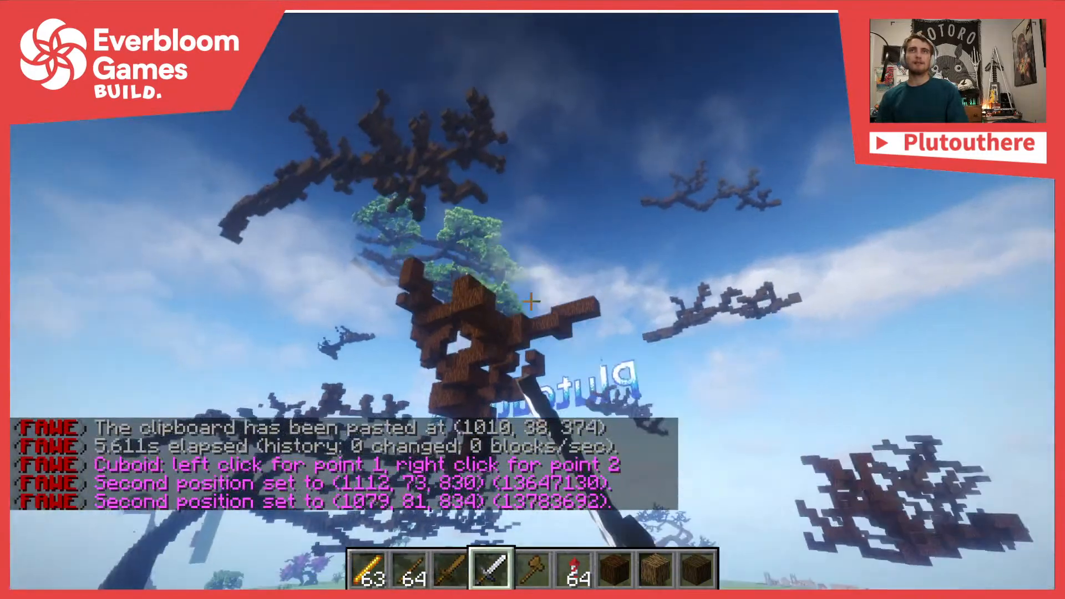
left_click(532, 301)
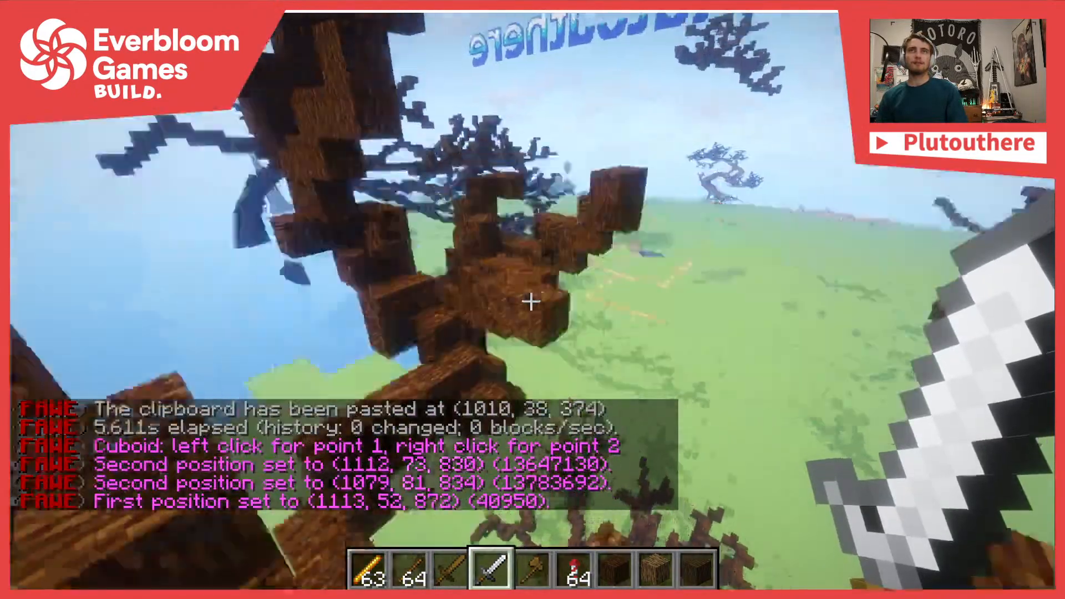
Copy the cuboid region around the floating leafless branch from a position at the branch's base
key("w")
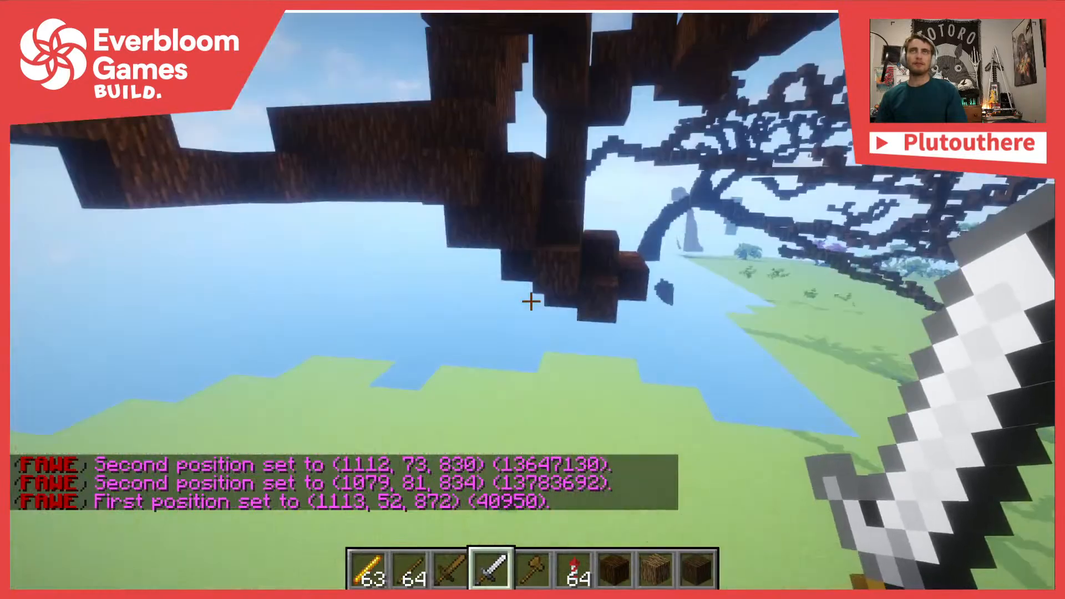
key("slash")
type("/con")
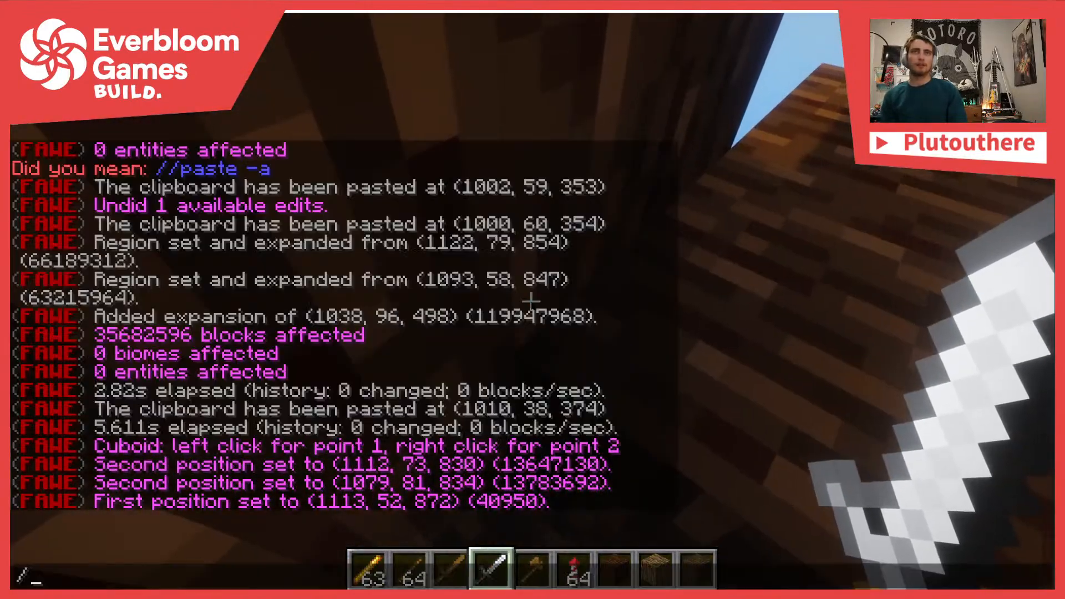
type("firm")
key("Return")
key("s")
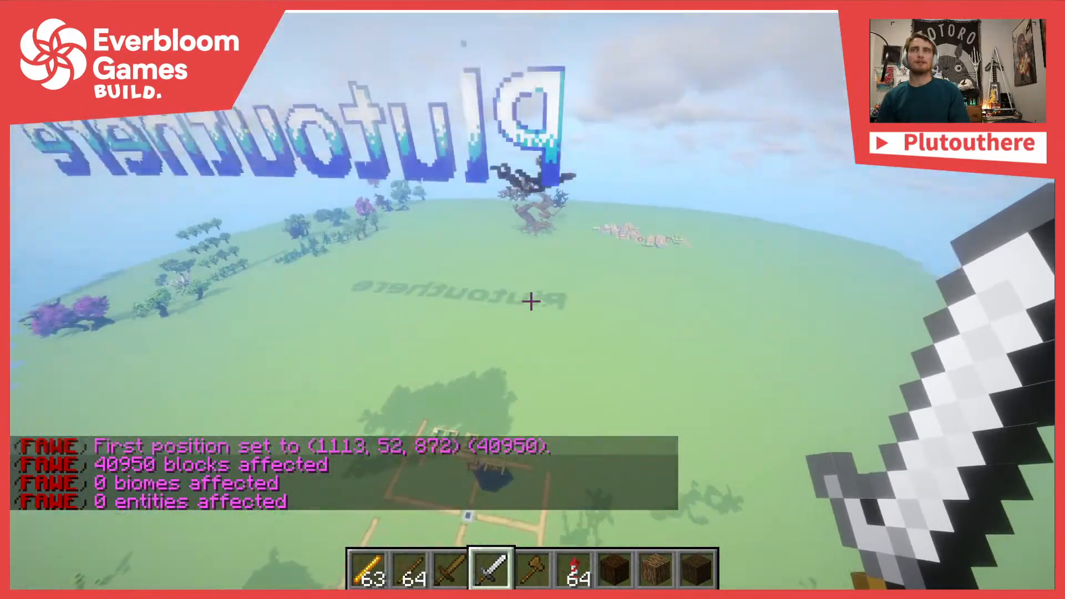
Paste the copied branch without air onto the large tree's lower limb using //paste -a
key("w")
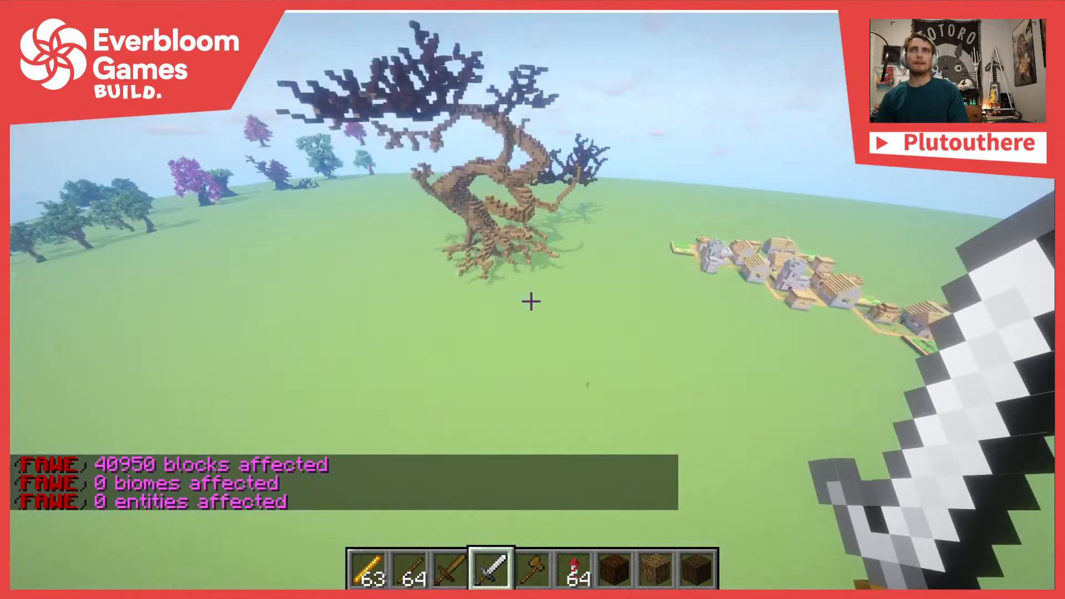
key("w")
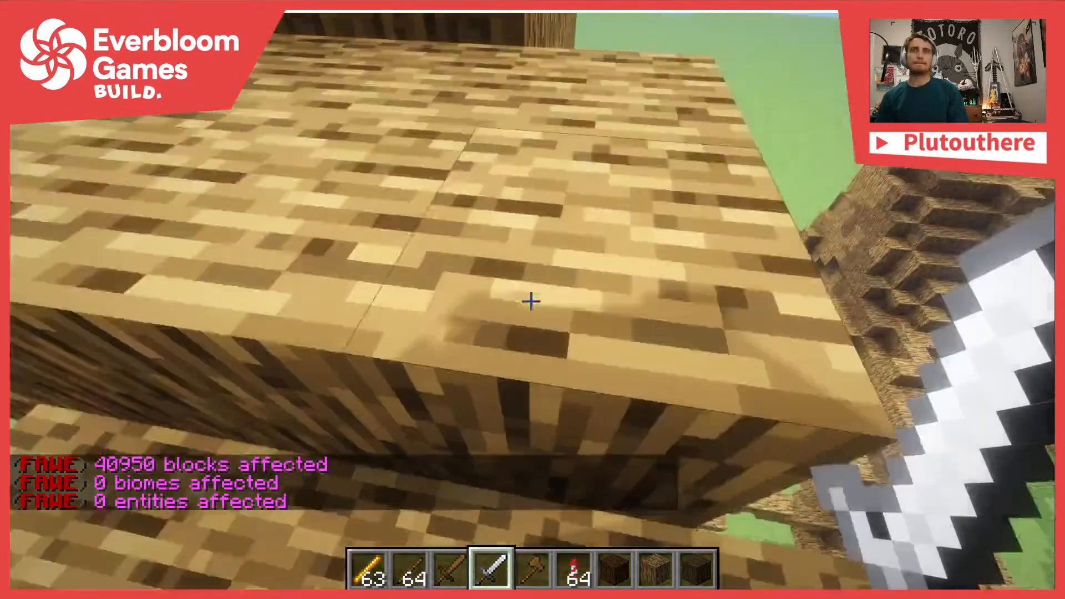
key("slash")
type("/paste -")
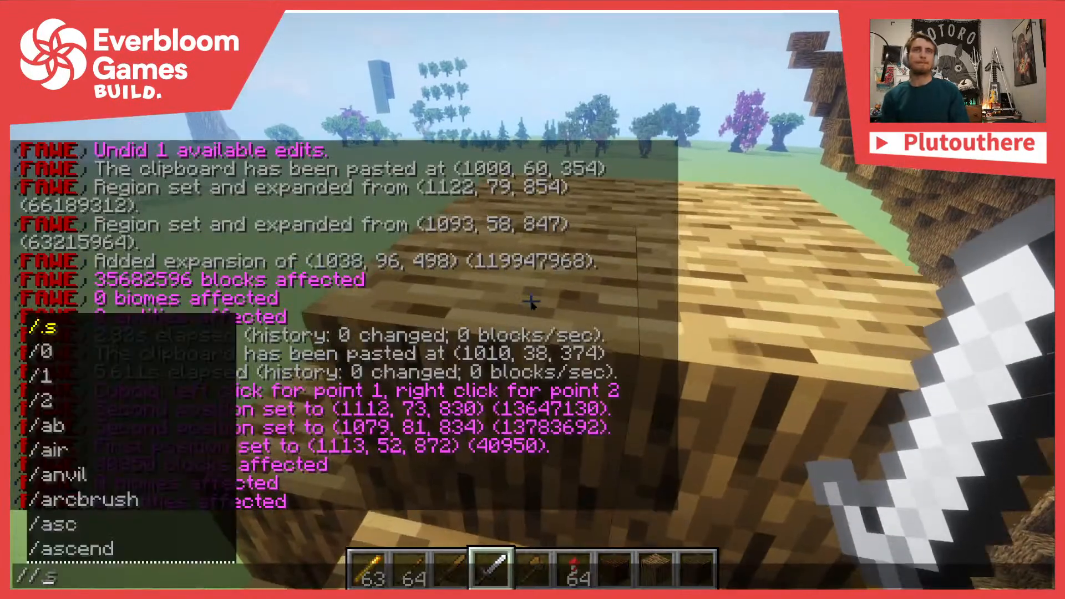
type("a")
key("Return")
key("s")
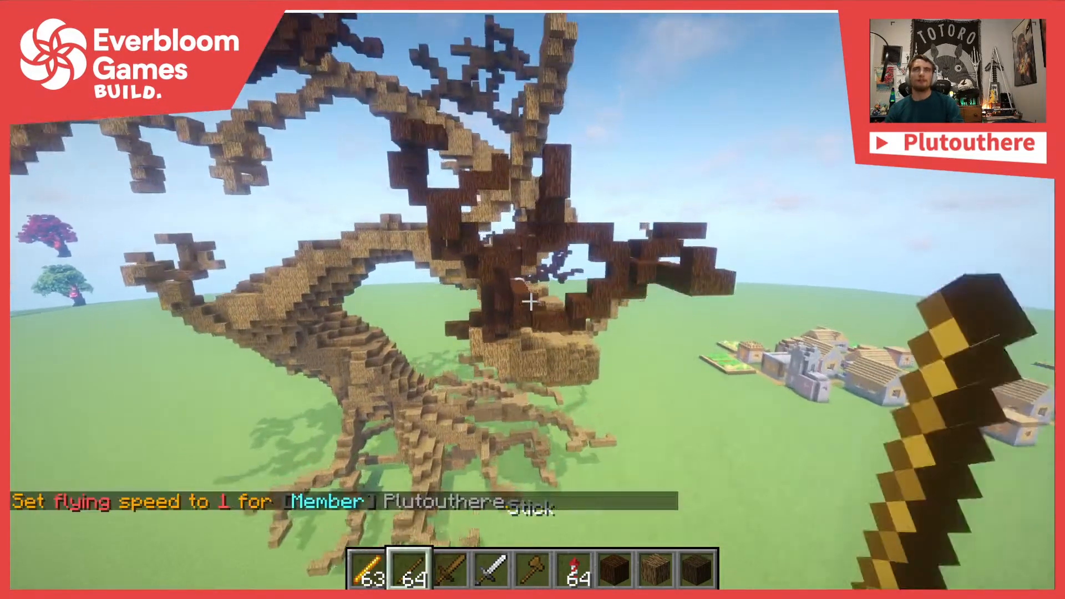
Break surplus oak wood blocks off the underside and sides of the lower limb to thin and taper it
scroll(531, 301, "down", 5)
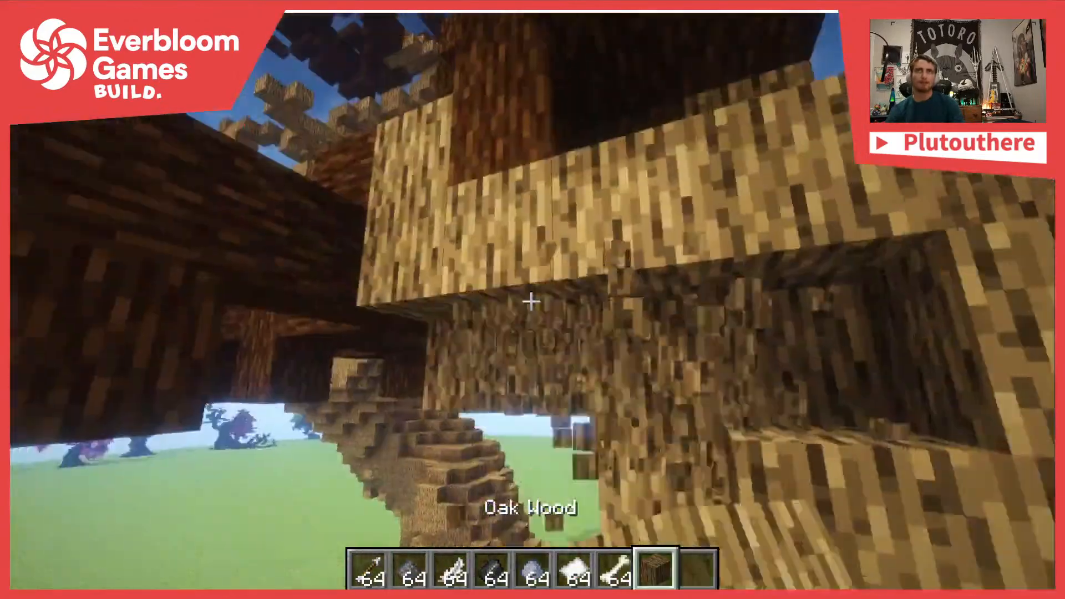
left_click(531, 302)
left_click(531, 301)
left_click(532, 301)
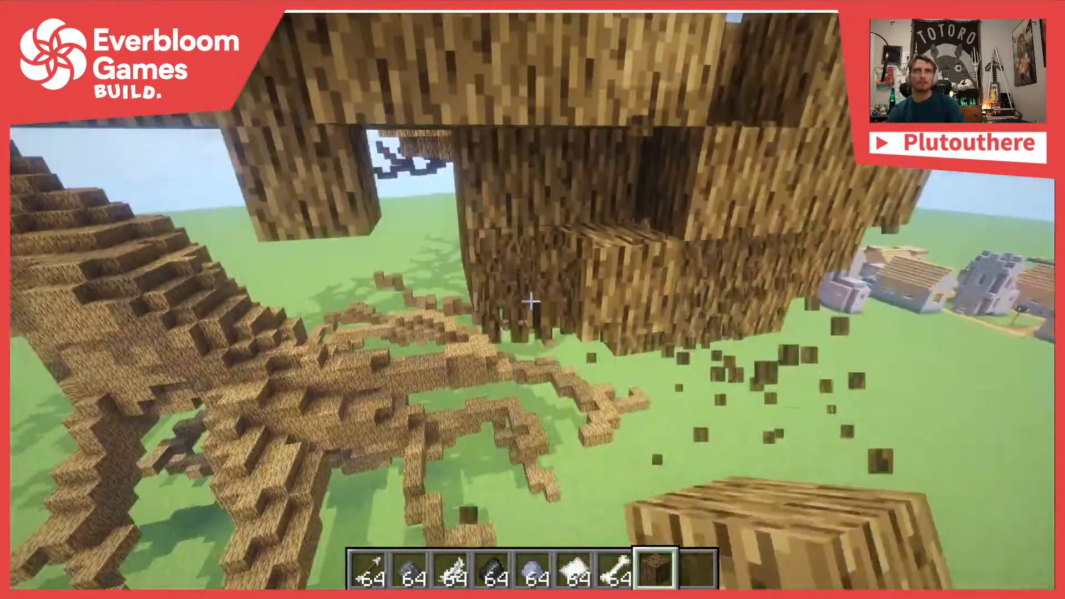
left_click(531, 301)
left_click(531, 302)
left_click(531, 302)
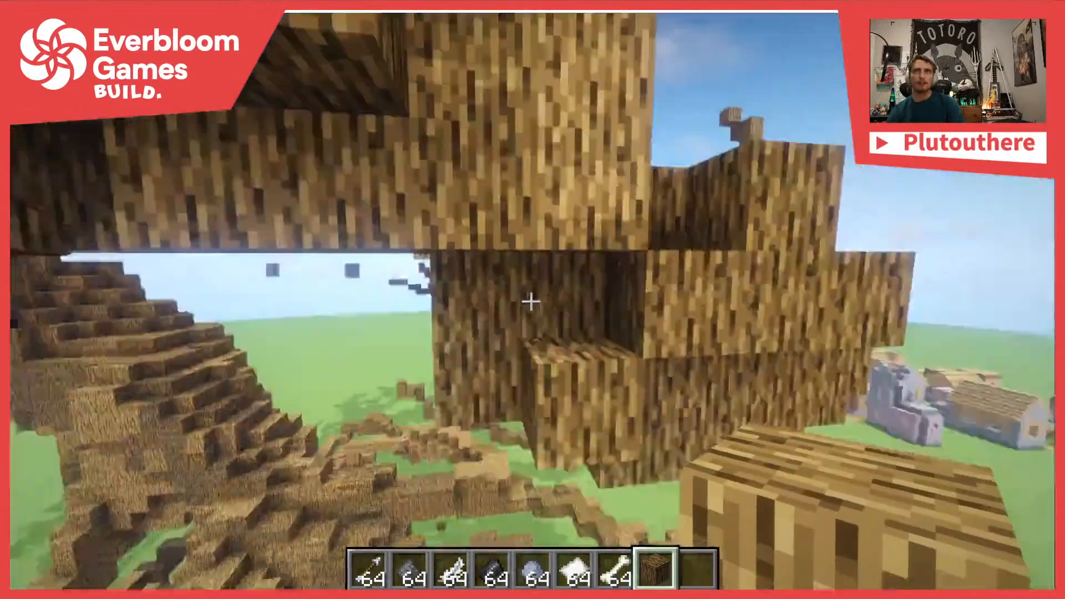
left_click(532, 302)
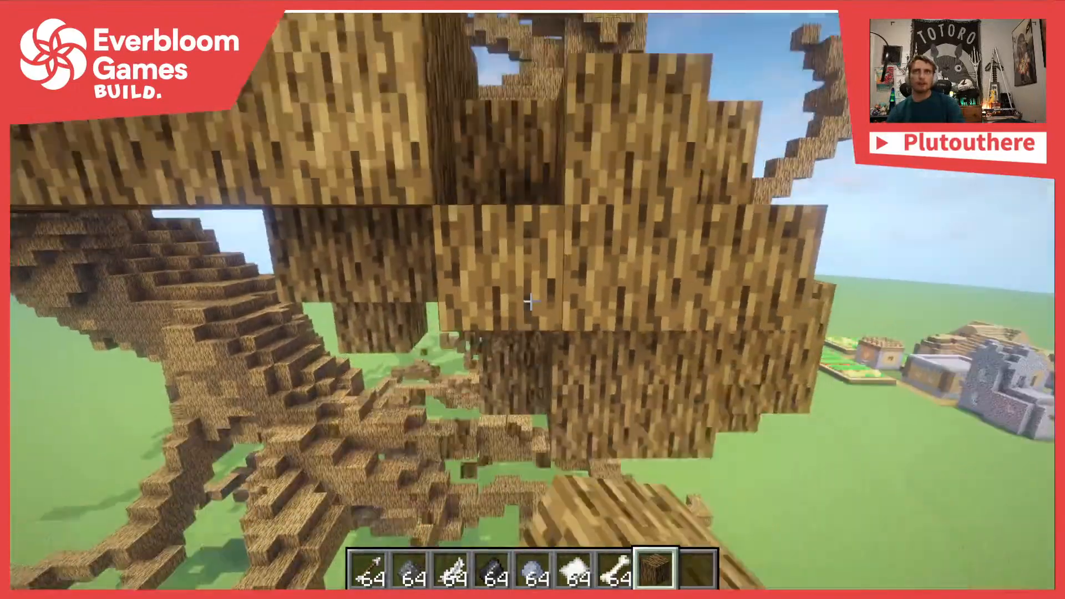
left_click(531, 302)
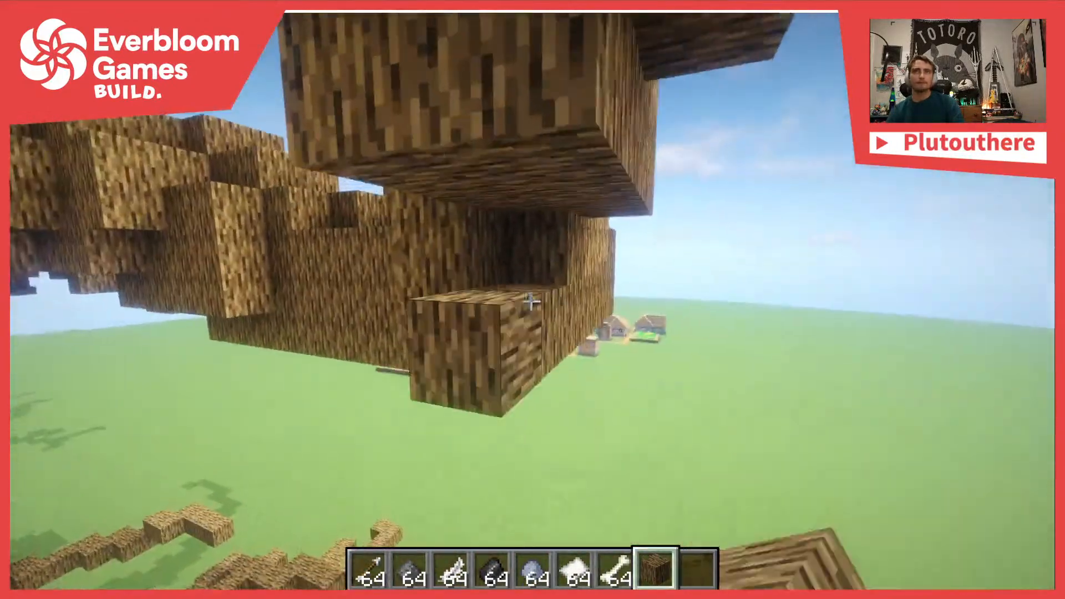
left_click(531, 302)
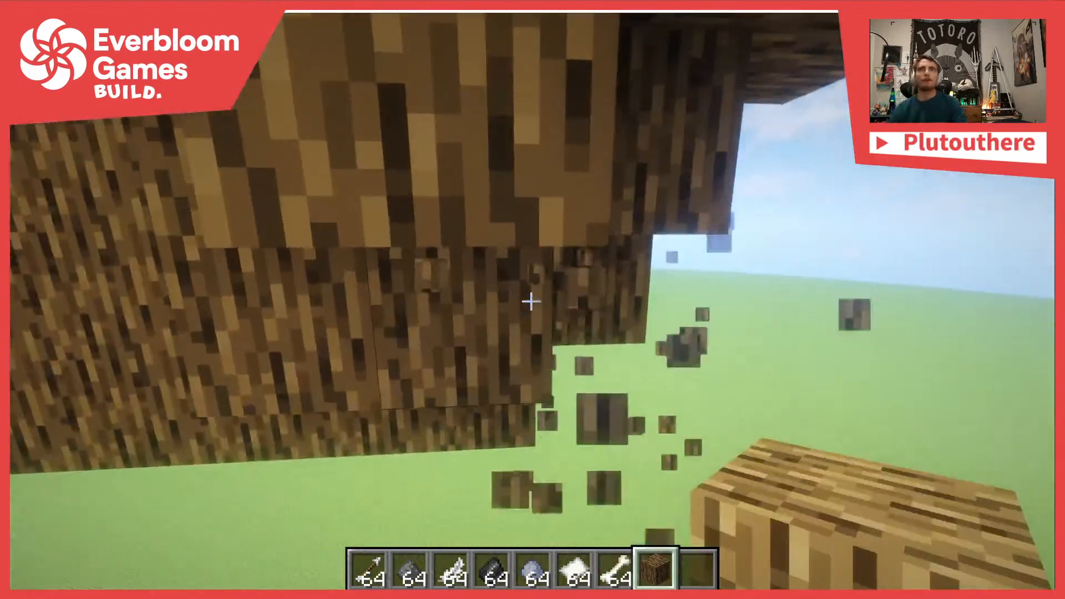
left_click(532, 303)
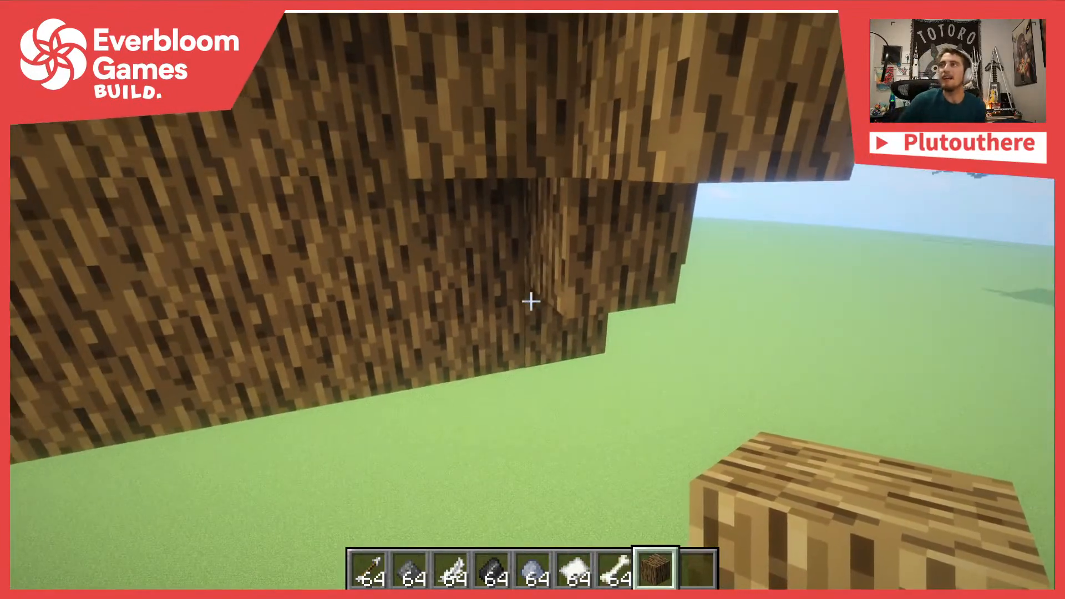
left_click(532, 302)
left_click(531, 302)
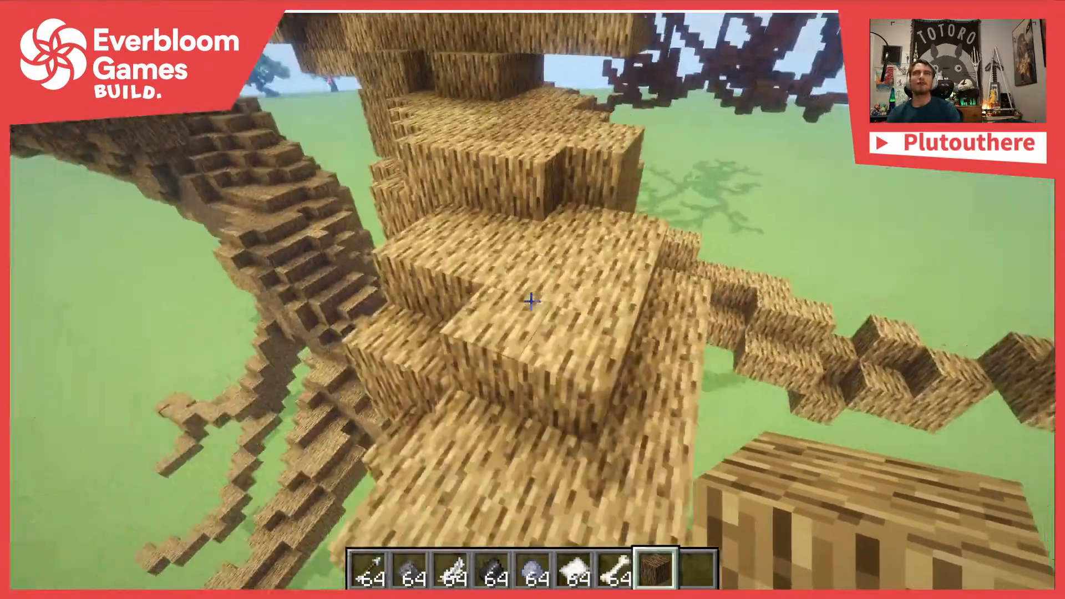
Remove oak wood blocks along the top of the lower limb to give it an uneven, stepped surface
left_click(531, 300)
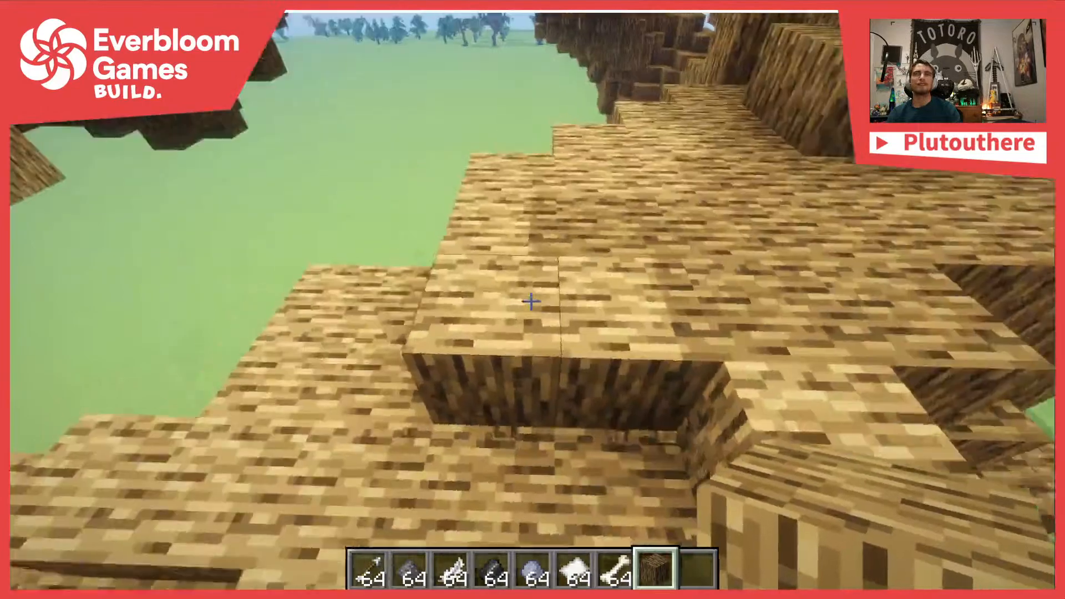
left_click(531, 301)
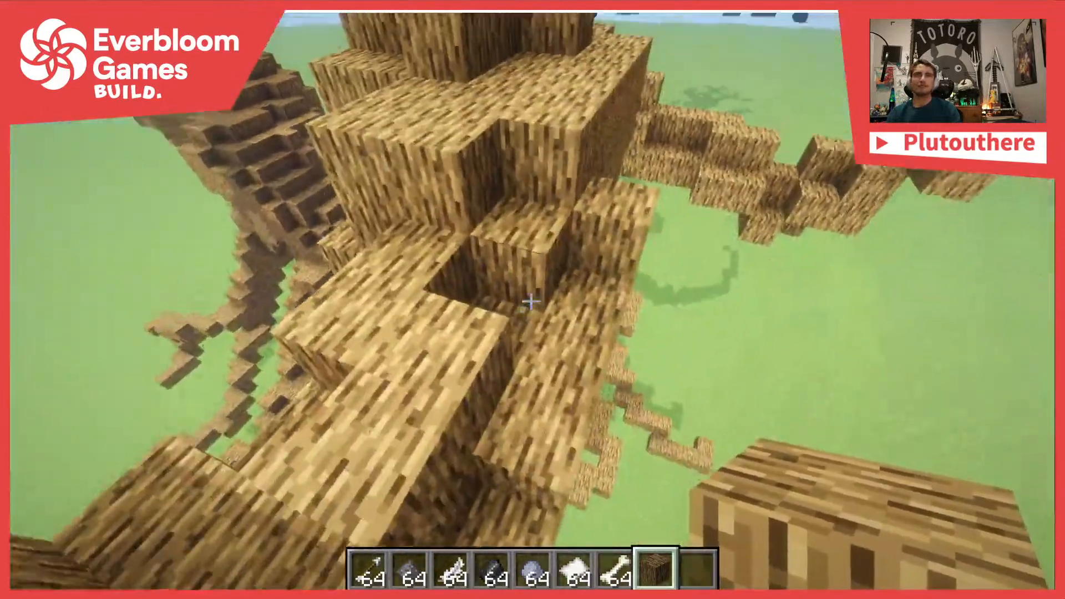
left_click(532, 300)
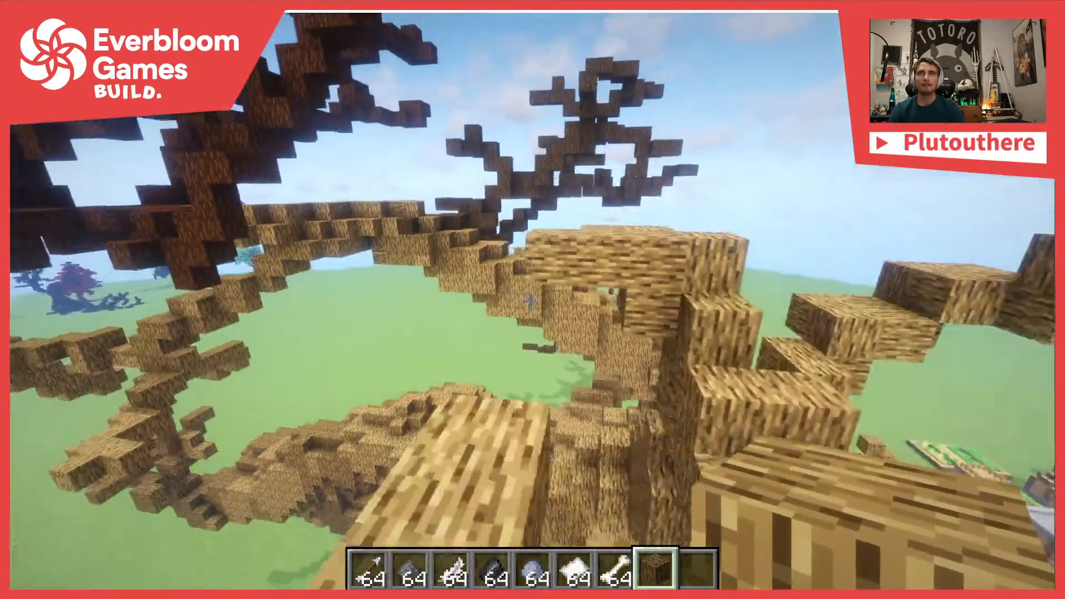
Add oak wood blocks to the hand-built branches growing from the limb and check the tree's shape from a distance
key("1")
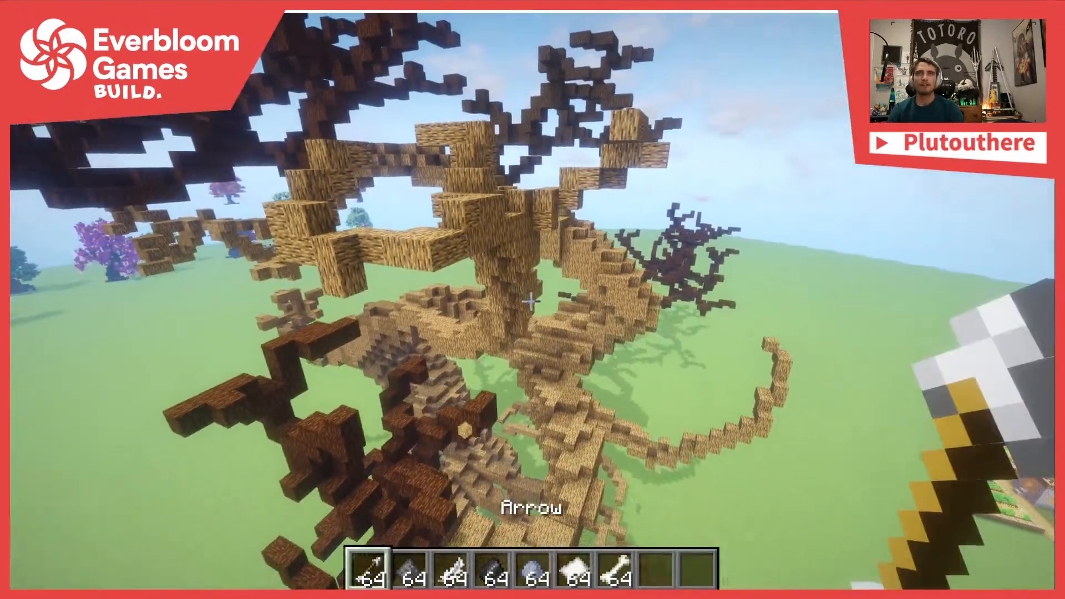
key("x+1")
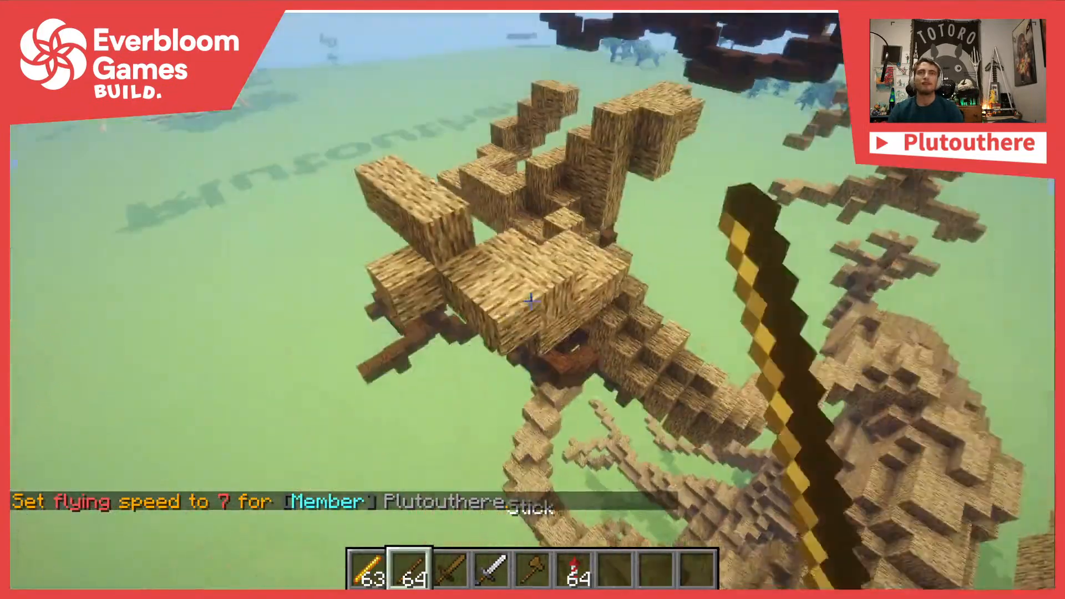
key("x+1")
key("7")
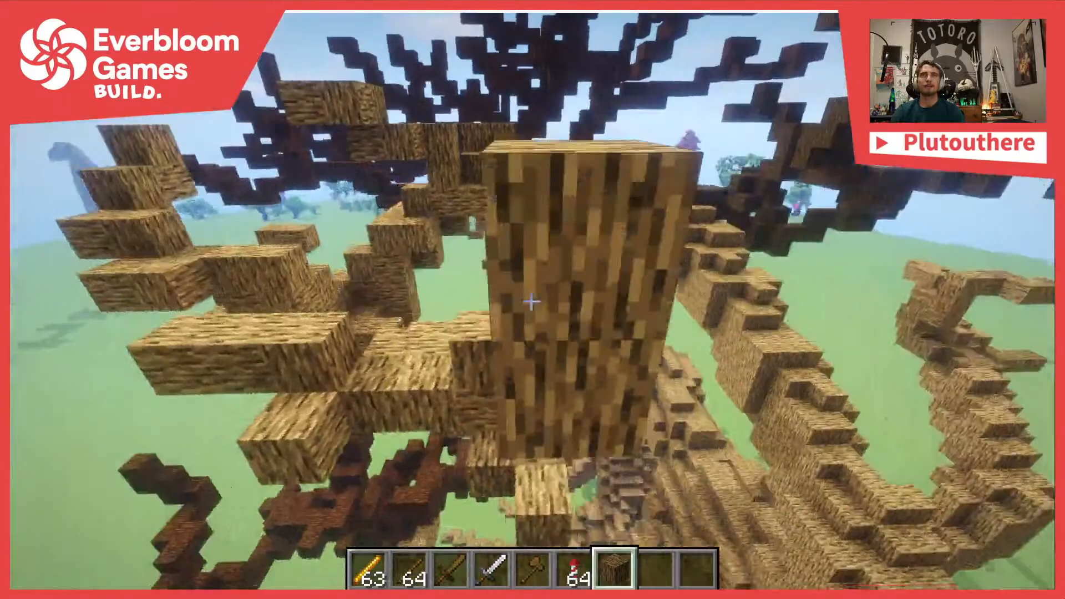
right_click(532, 302)
right_click(532, 302)
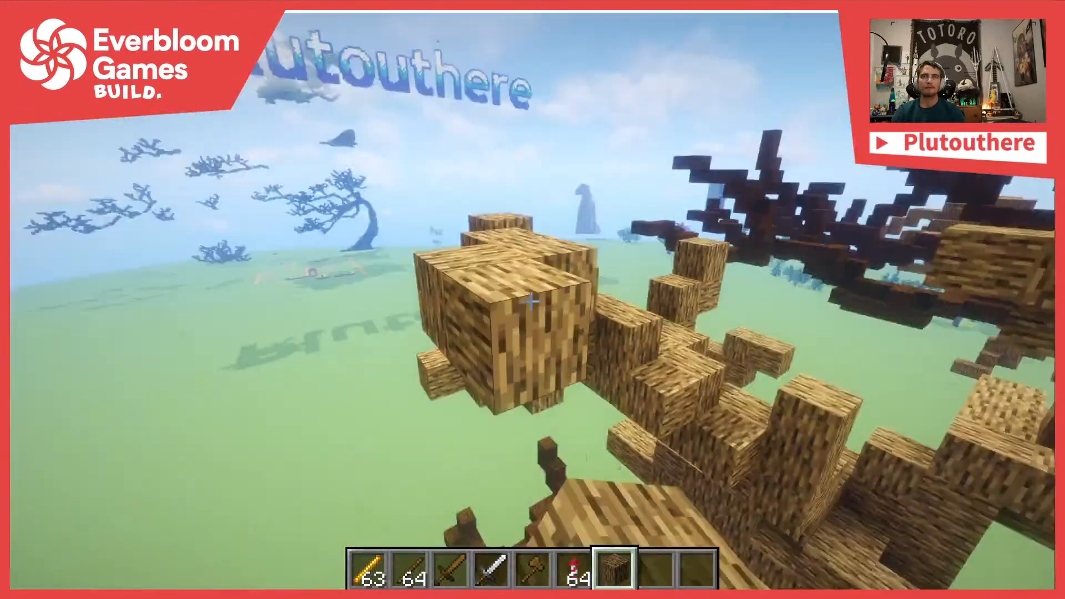
key("1")
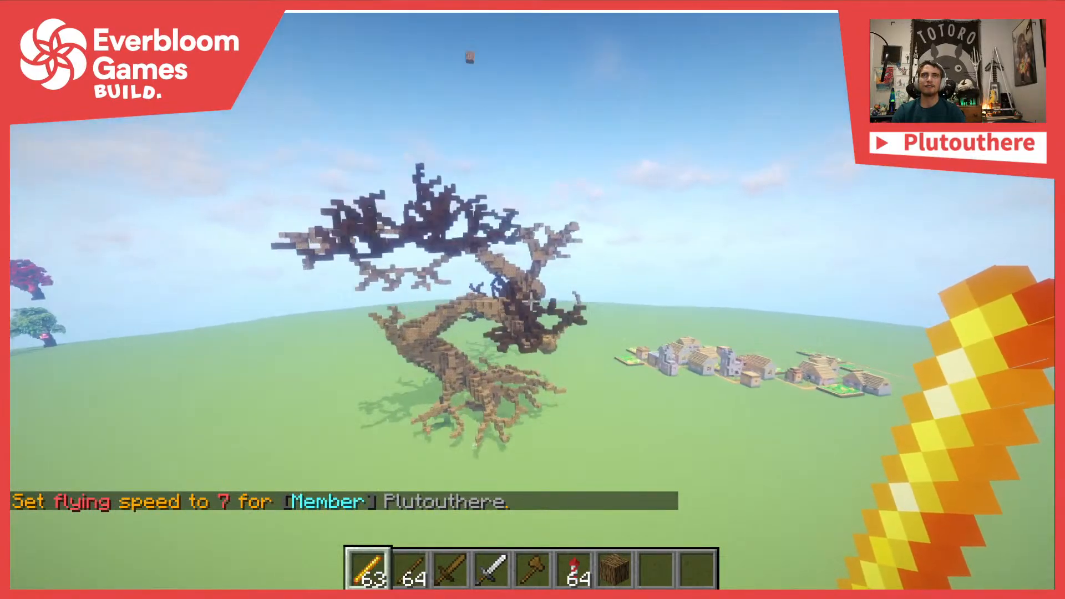
key("2")
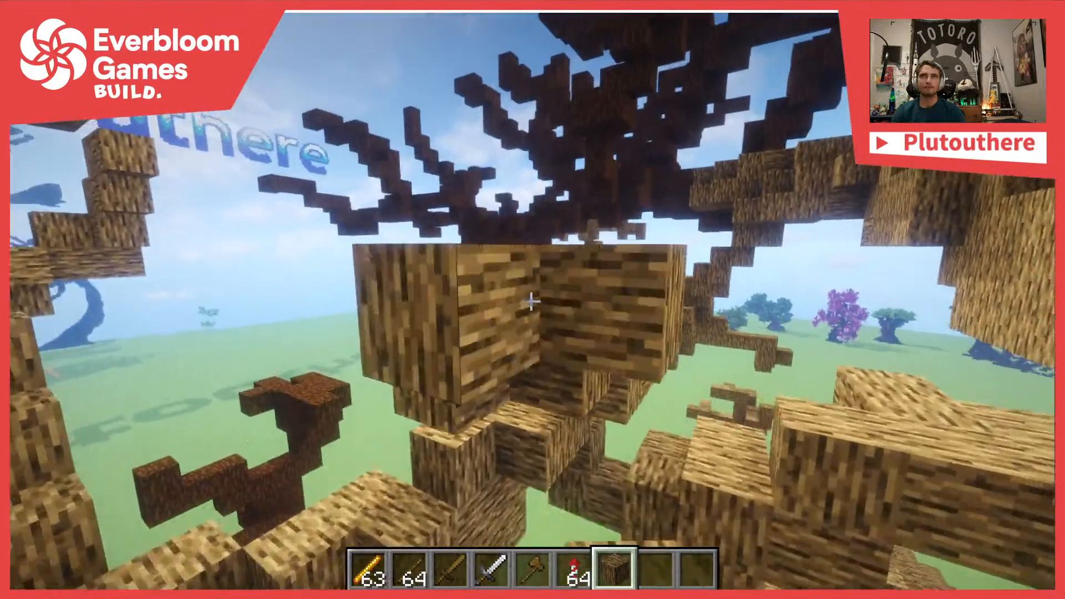
key("1")
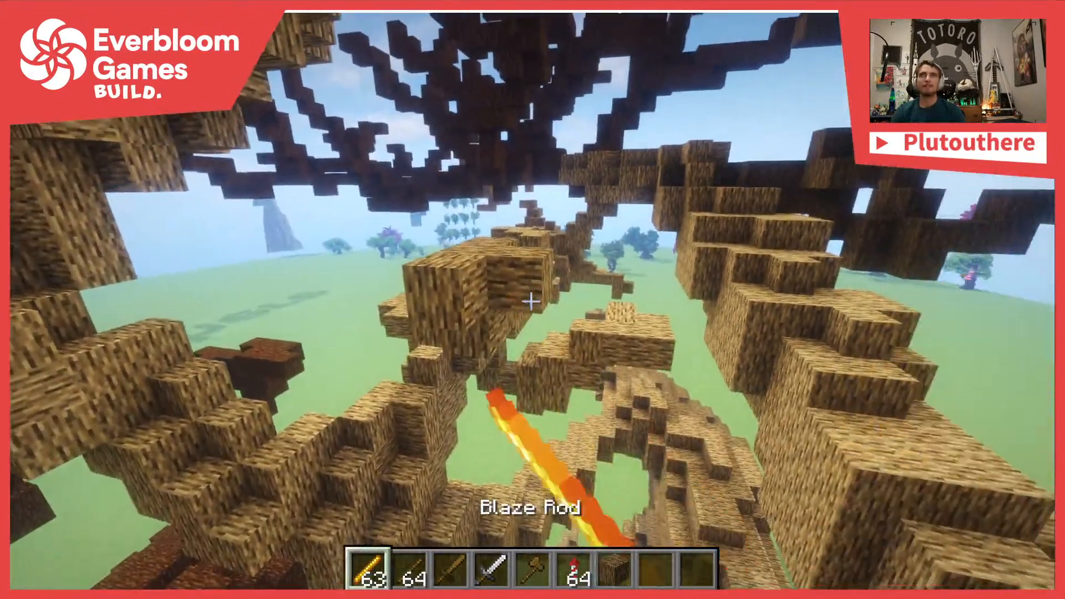
Select a cuboid enclosing the whole large tree by setting its second and first WorldEdit positions at opposite corners
key("s")
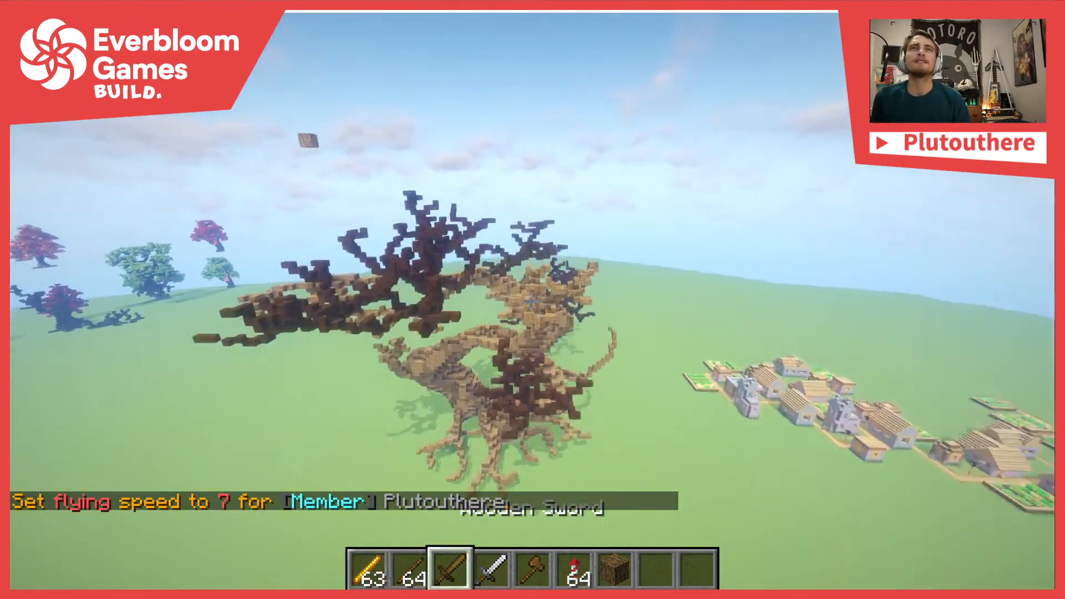
key("d")
key("space")
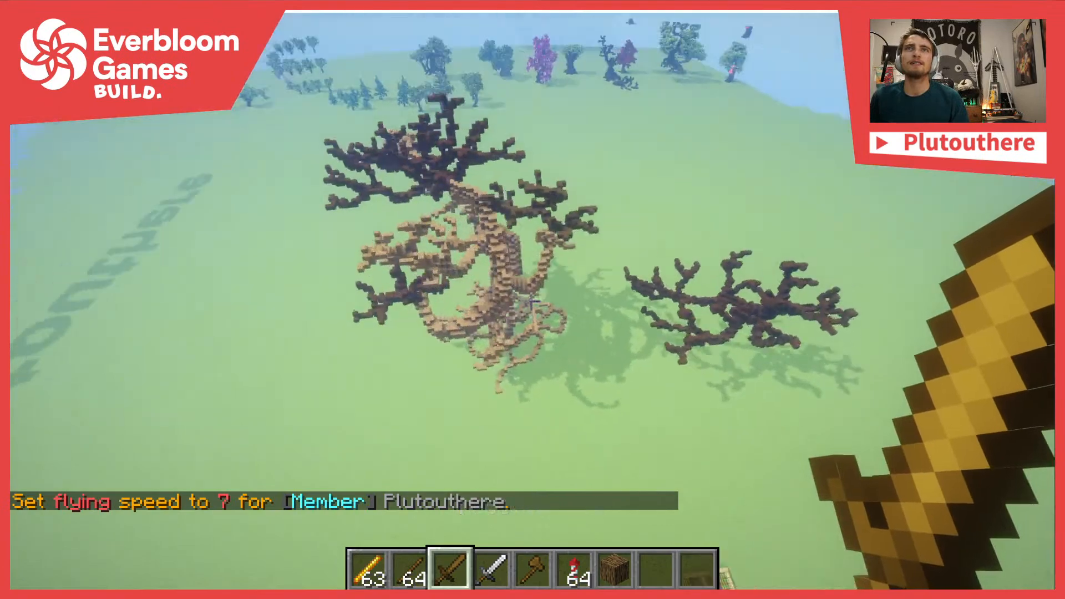
right_click(531, 302)
key("w")
key("4")
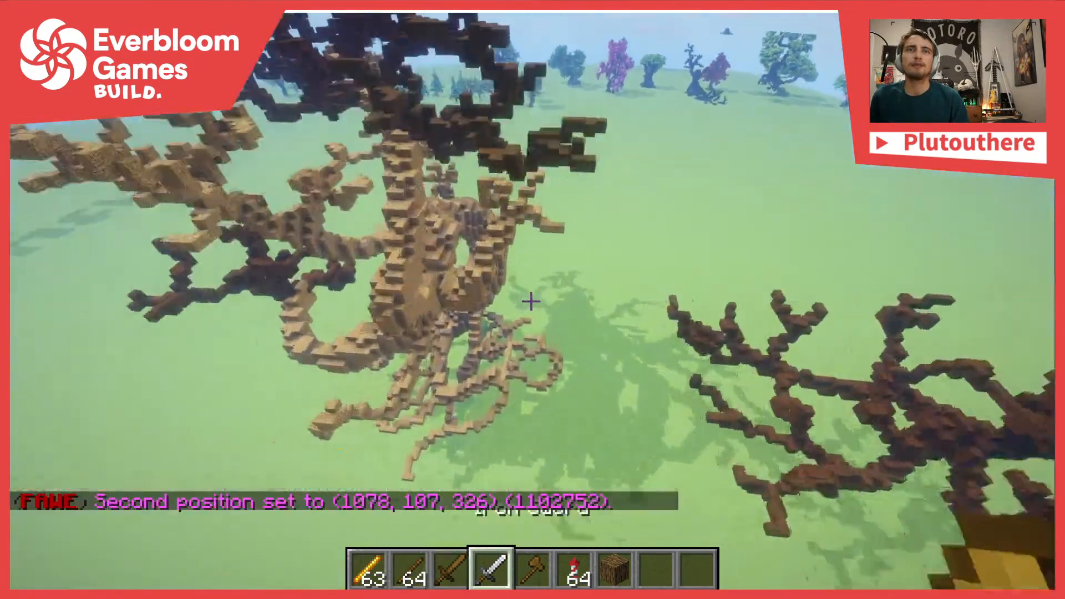
key("shift")
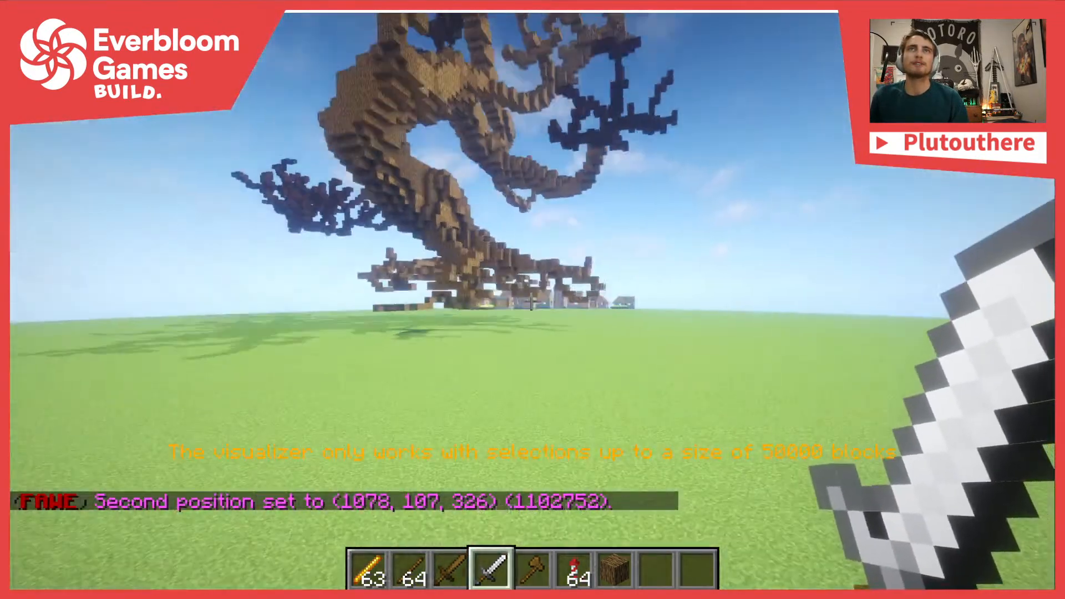
left_click(532, 302)
Convert every non-air block in the selection to oak wood with //replace oak_wood
key("slash")
type("/replace !")
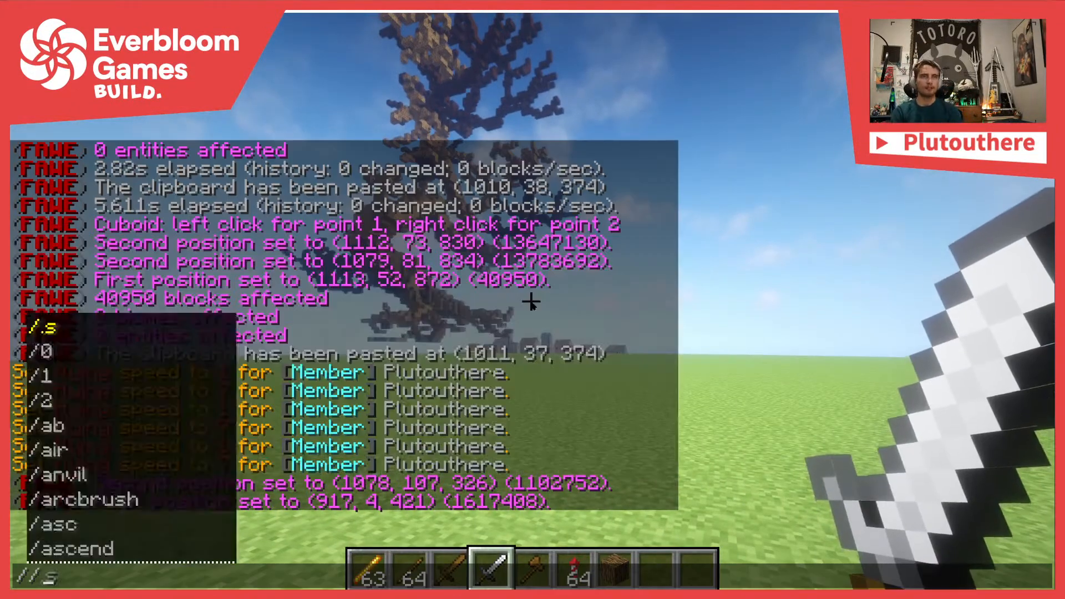
key("BackSpace")
type("o")
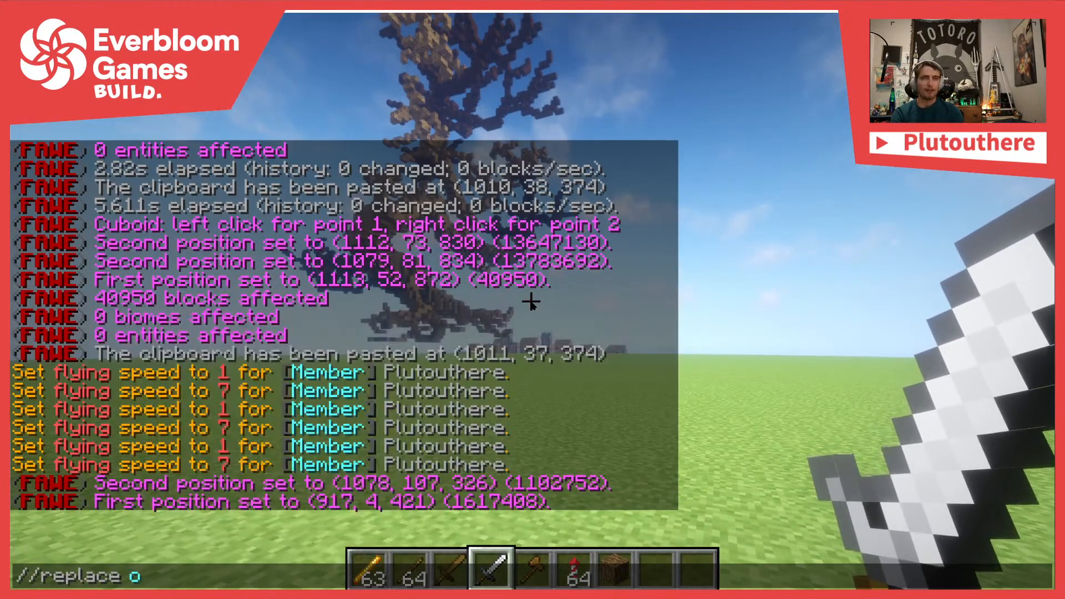
type("ak_wood")
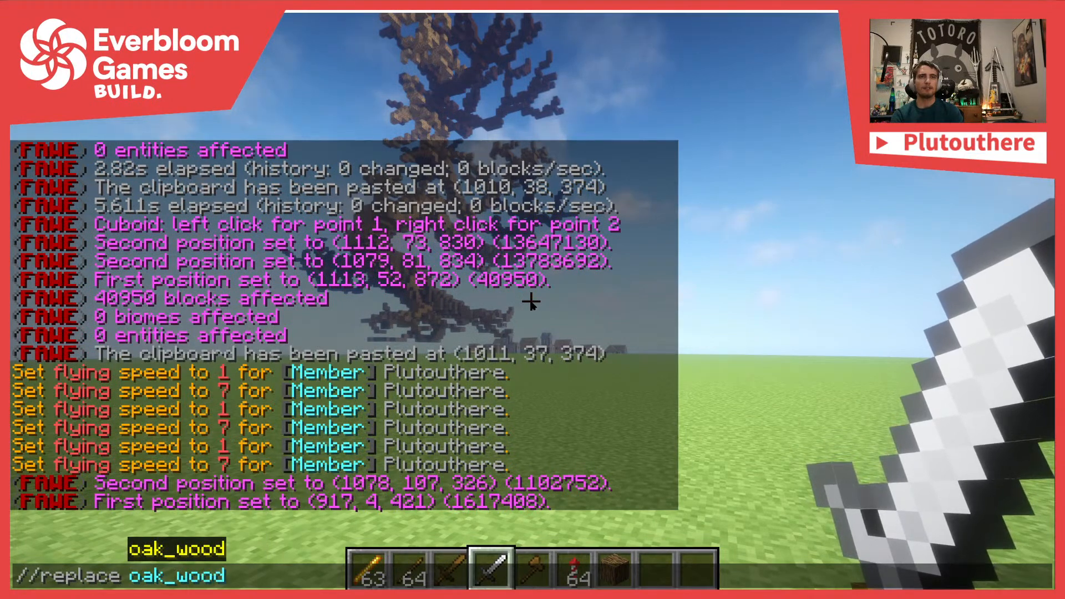
key("Return")
Examine the recoloured tree's silhouette, limbs and pasted branches from several sides and distances
key("w")
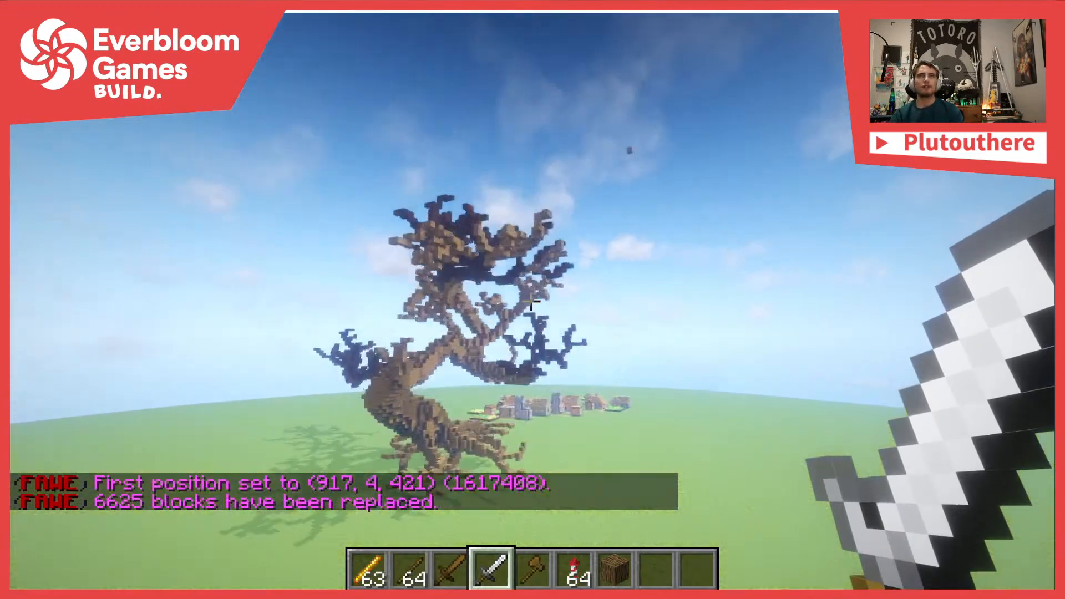
key("d")
key("s")
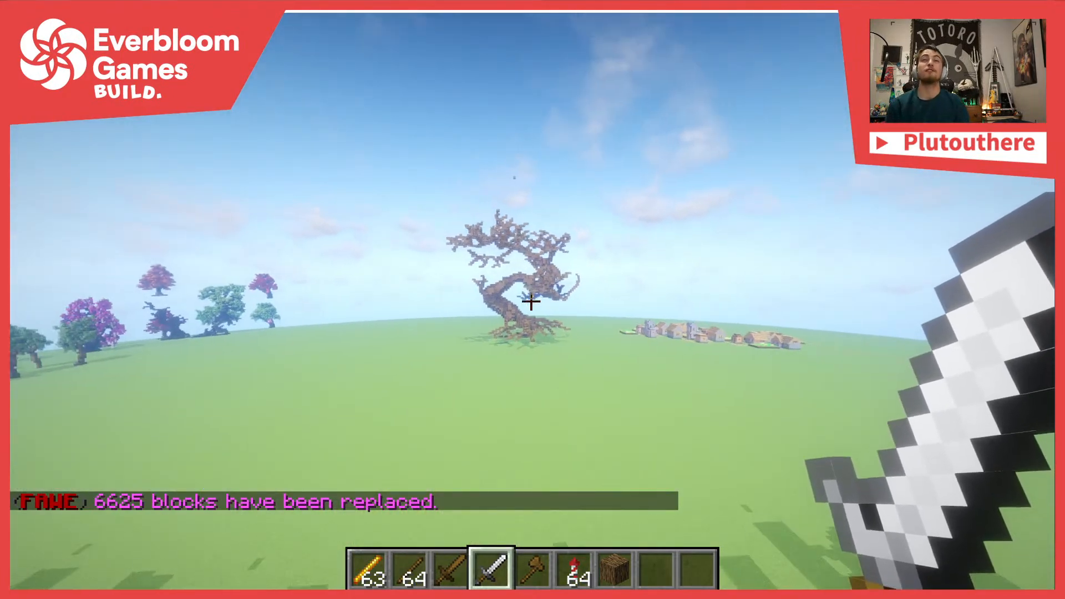
key("w")
key("w")
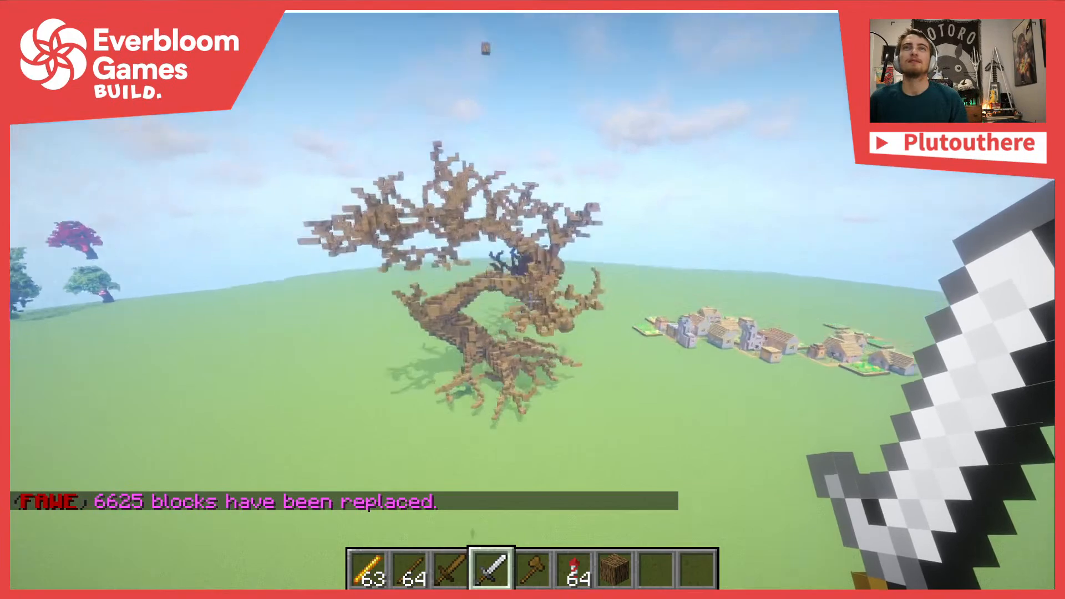
key("d")
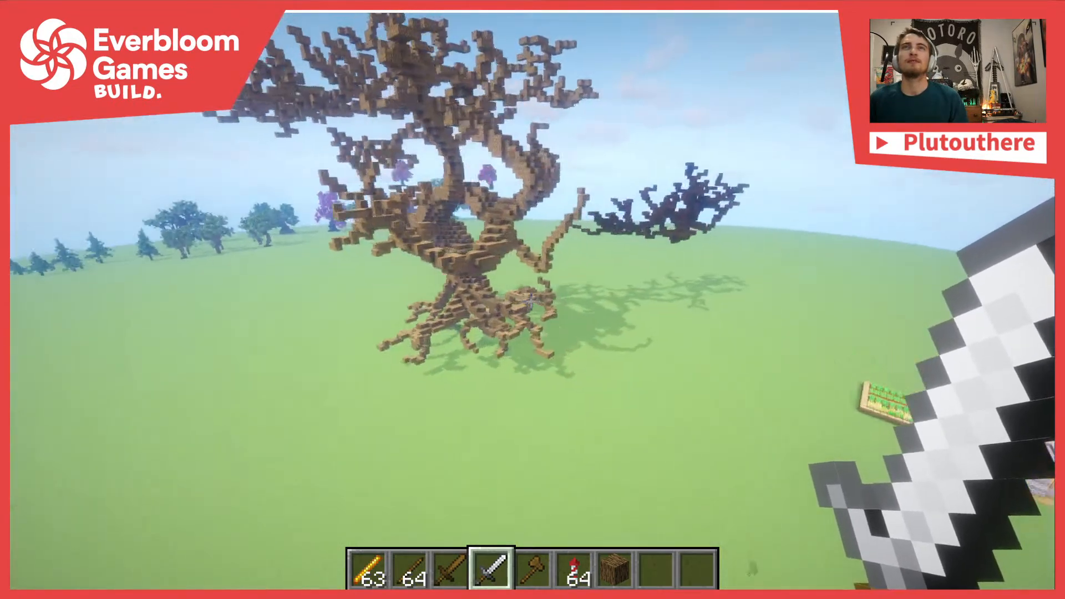
key("d")
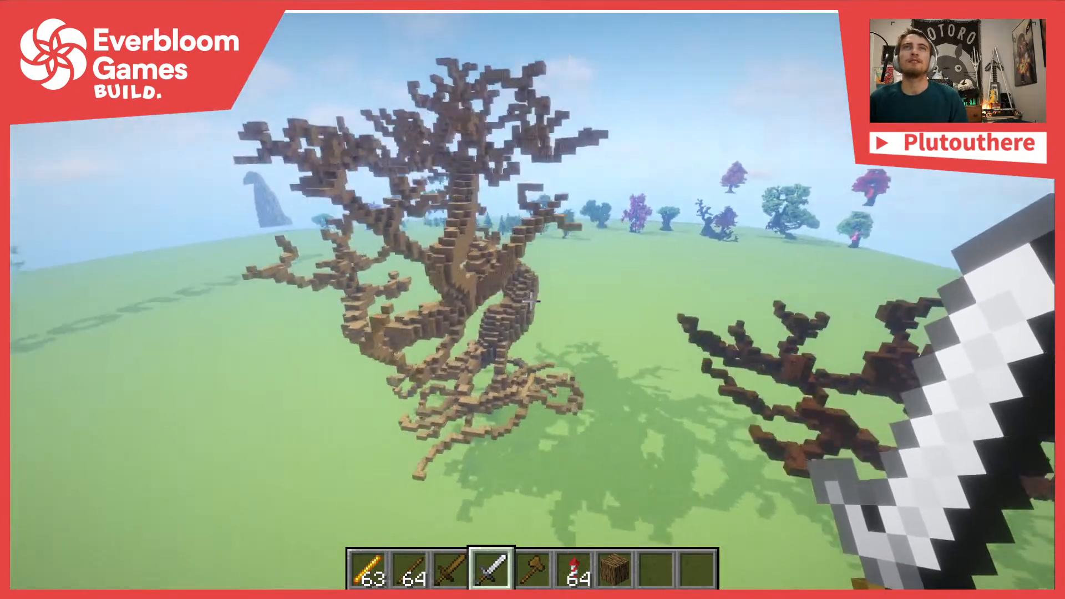
key("s")
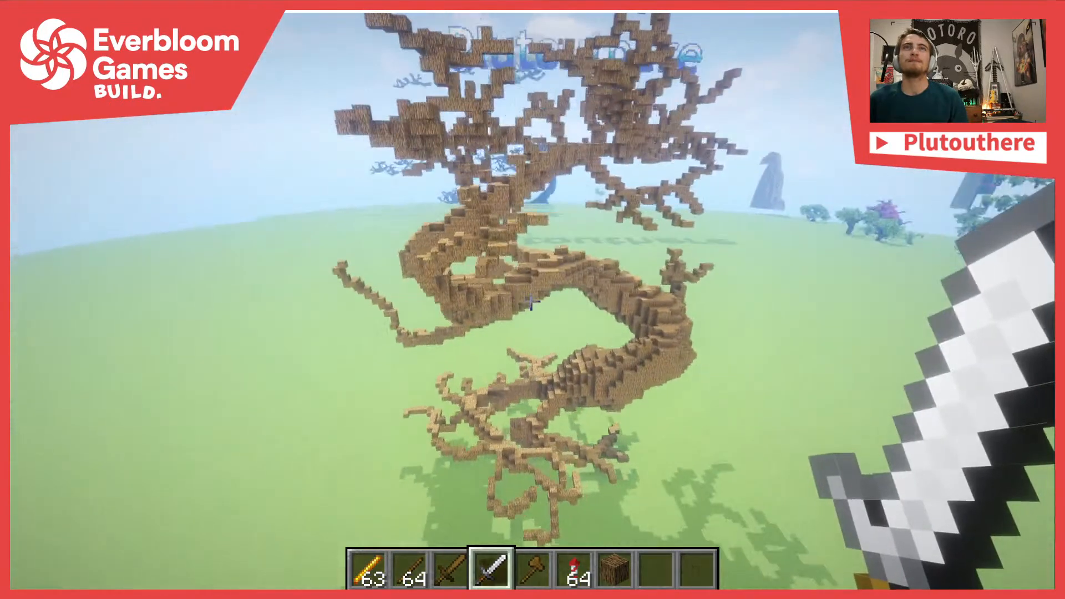
key("d")
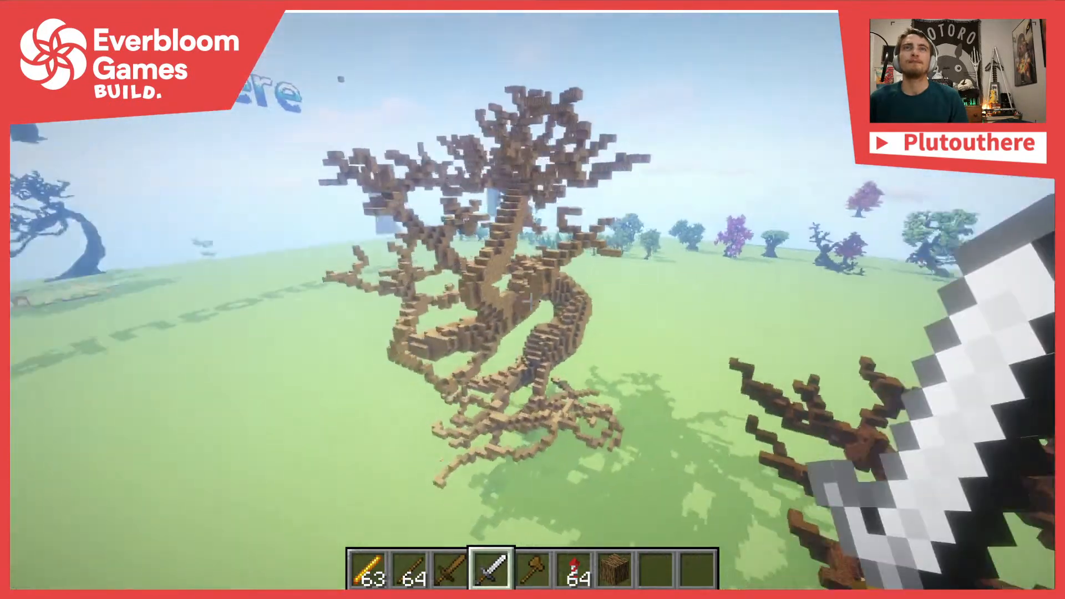
key("w")
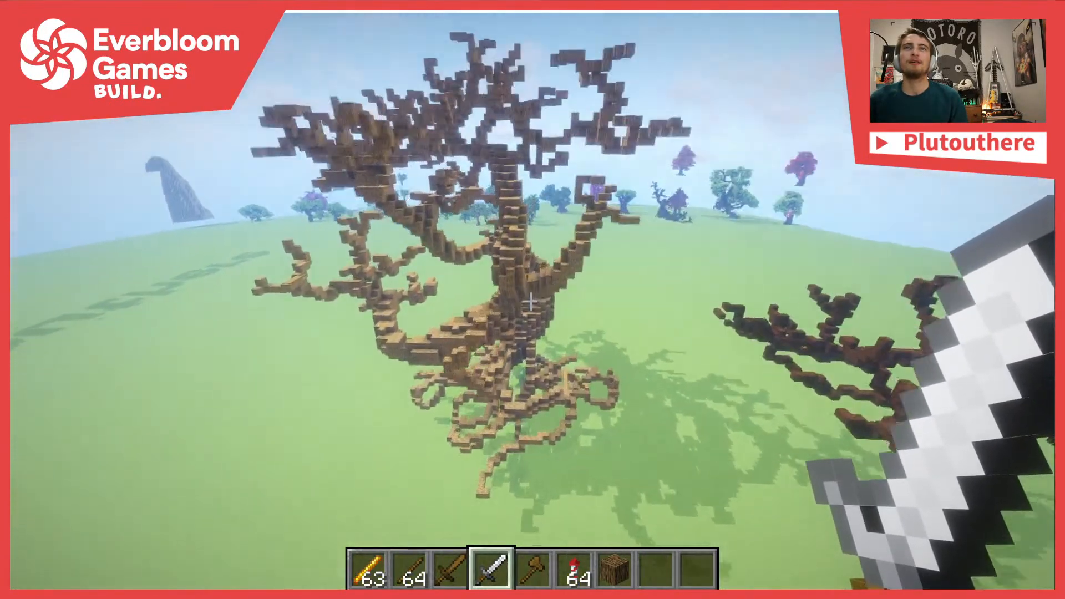
key("s")
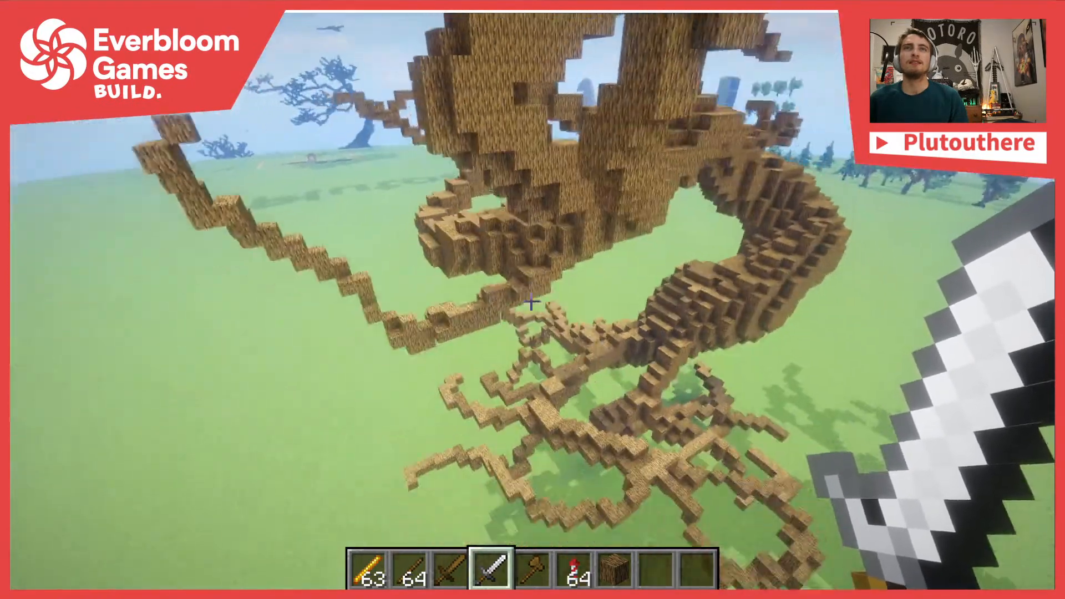
Lower the flying speed to 1 and break away oak wood blocks of the thin, curved branch at the lower limb's end
key("2")
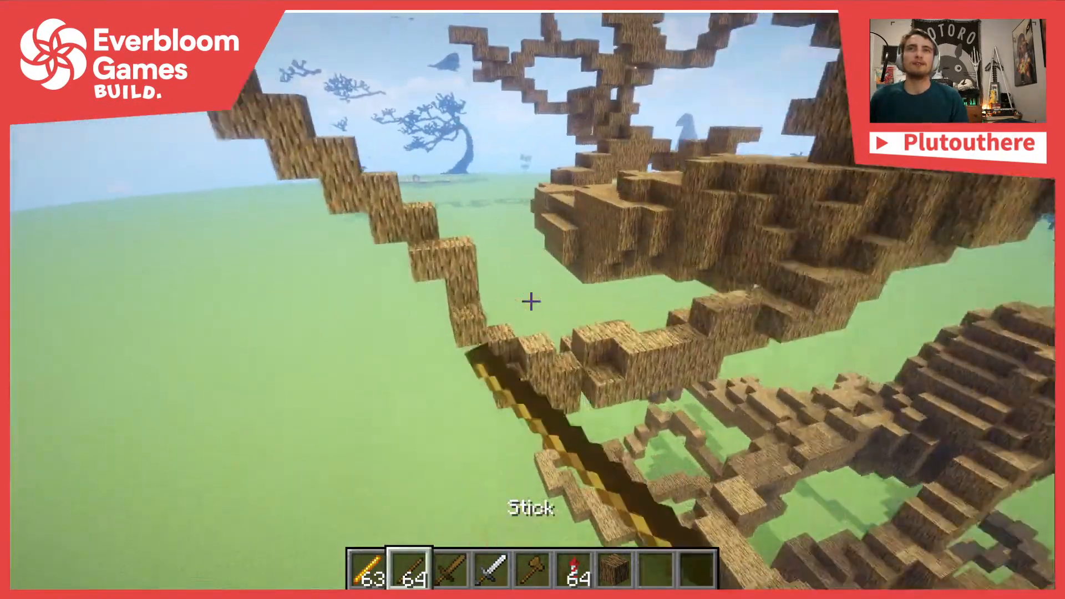
key("w")
key("7")
left_click(532, 302)
left_click(532, 302)
left_click(532, 302)
left_click(531, 301)
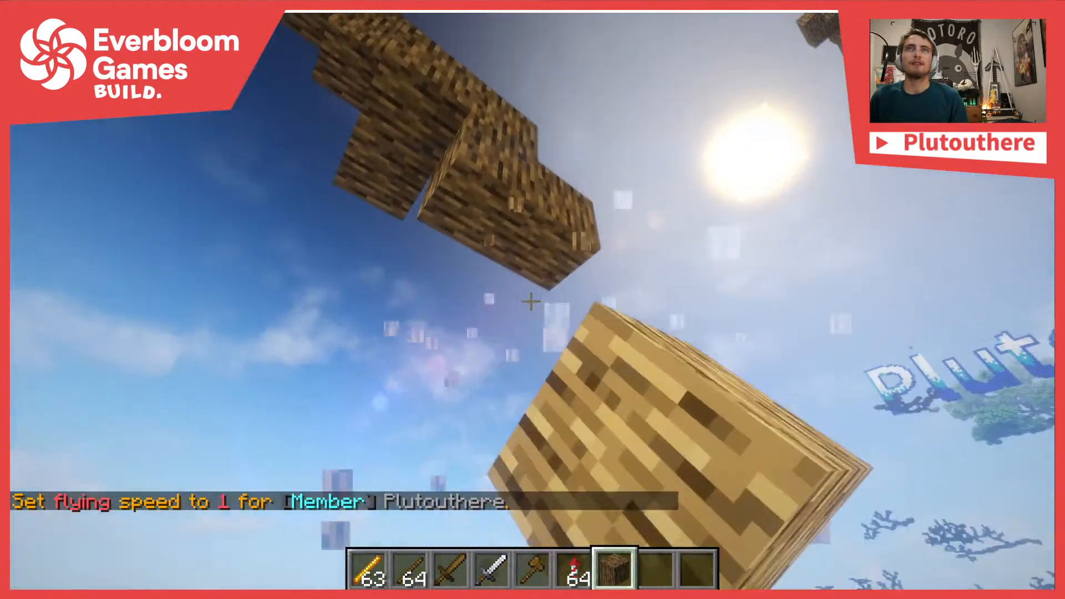
left_click(531, 302)
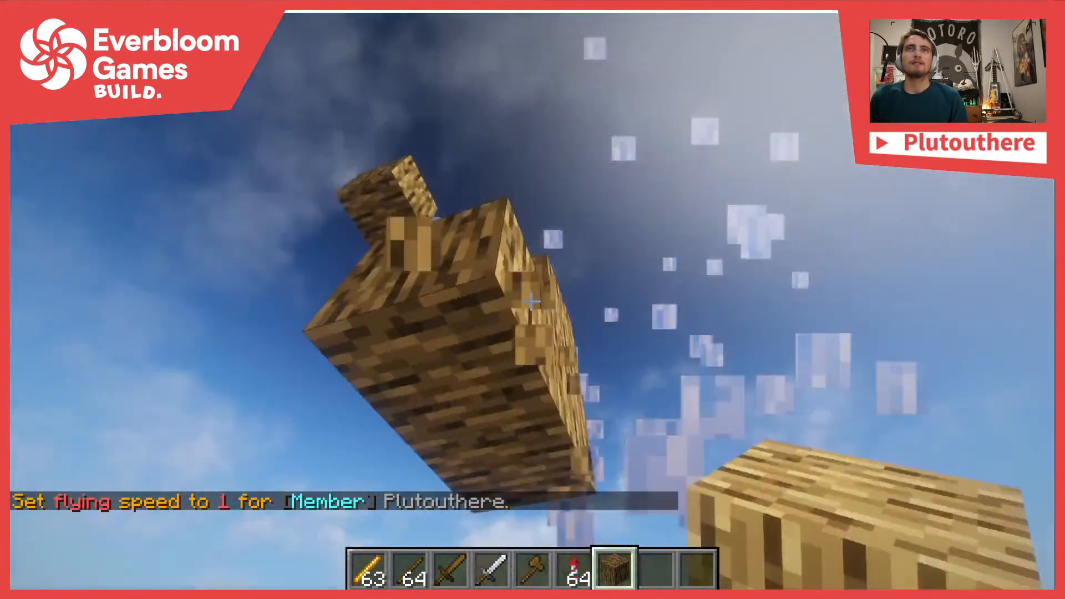
left_click(532, 302)
left_click(532, 301)
left_click(533, 301)
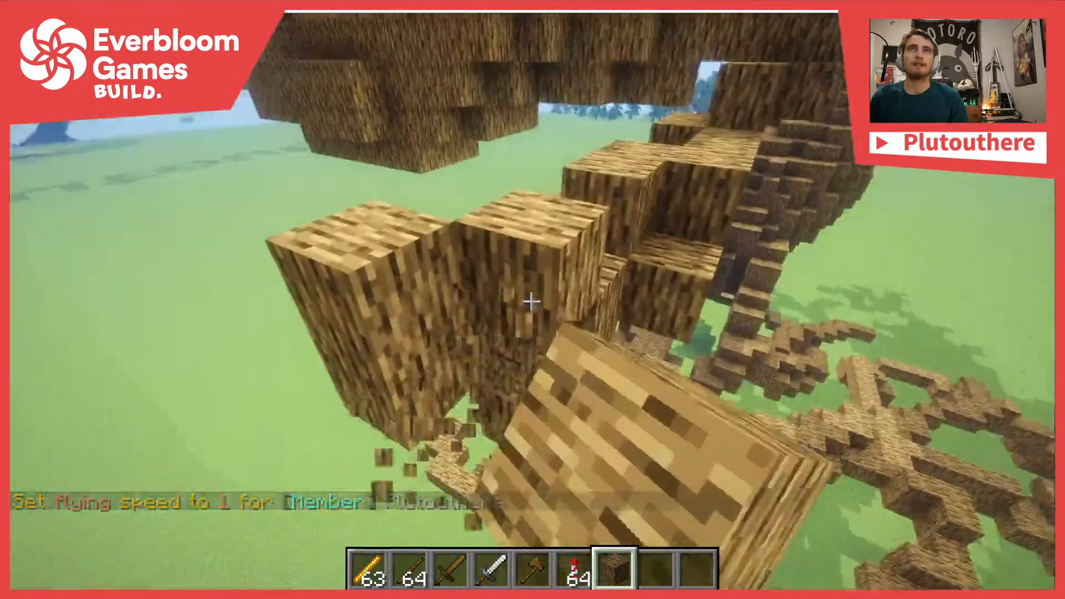
Reshape the lower limb's tip with short, stepped oak wood branches and check it from a distance
left_click(532, 302)
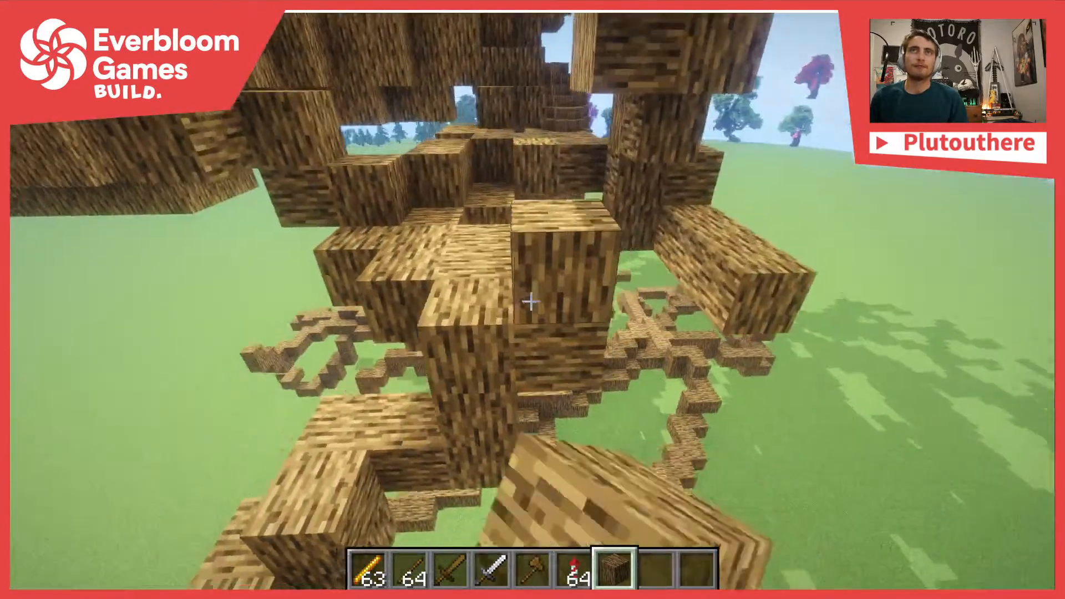
key("1")
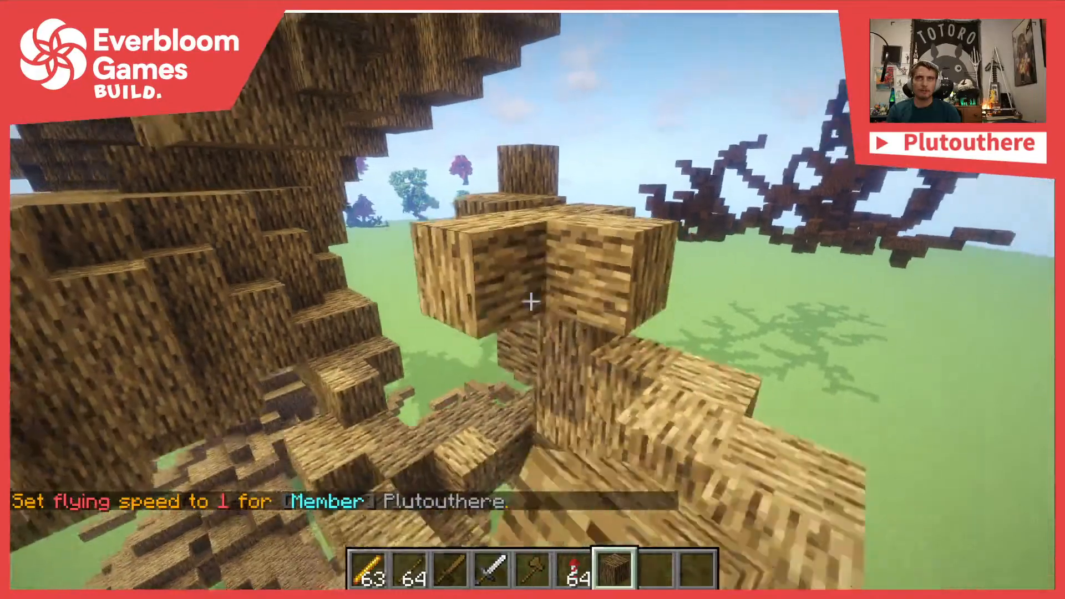
key("1")
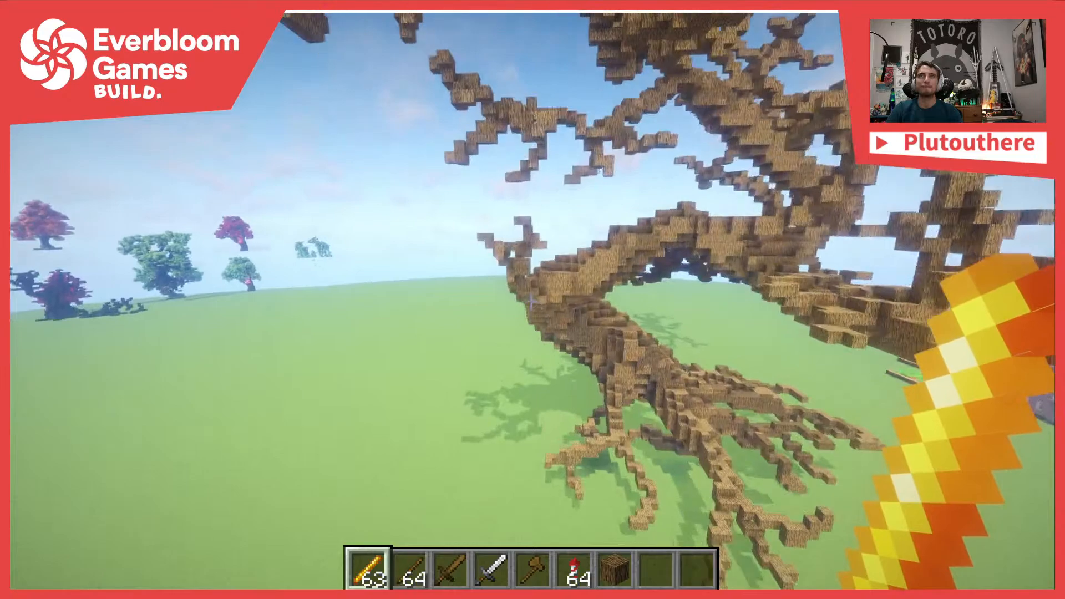
Extend the small branches on the trunk's lower bend with oak wood and view the tree at flying speed 7
key("7")
key("2")
key("7")
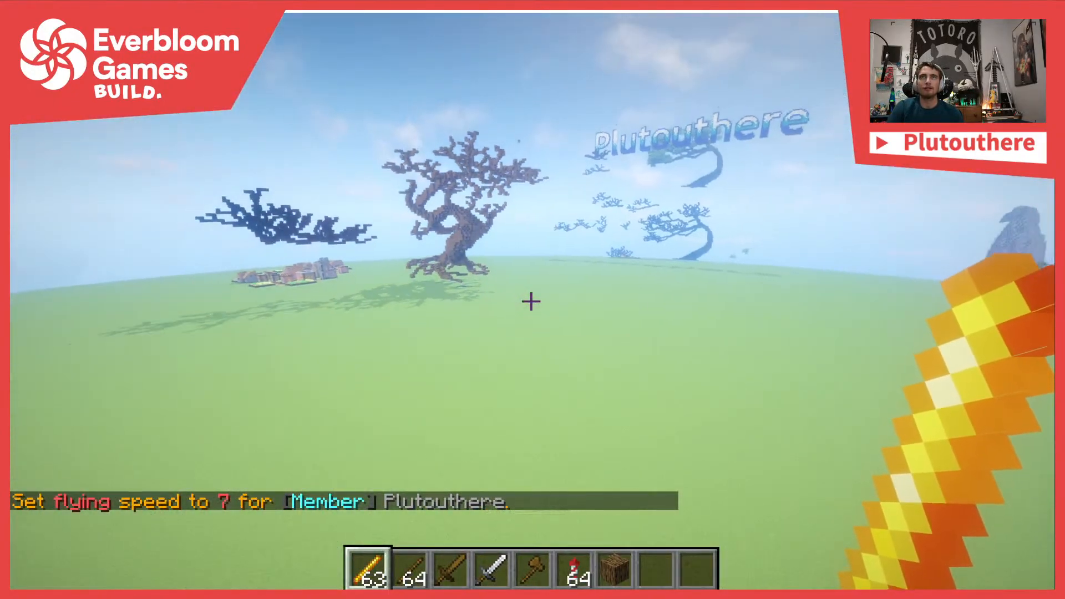
key("w")
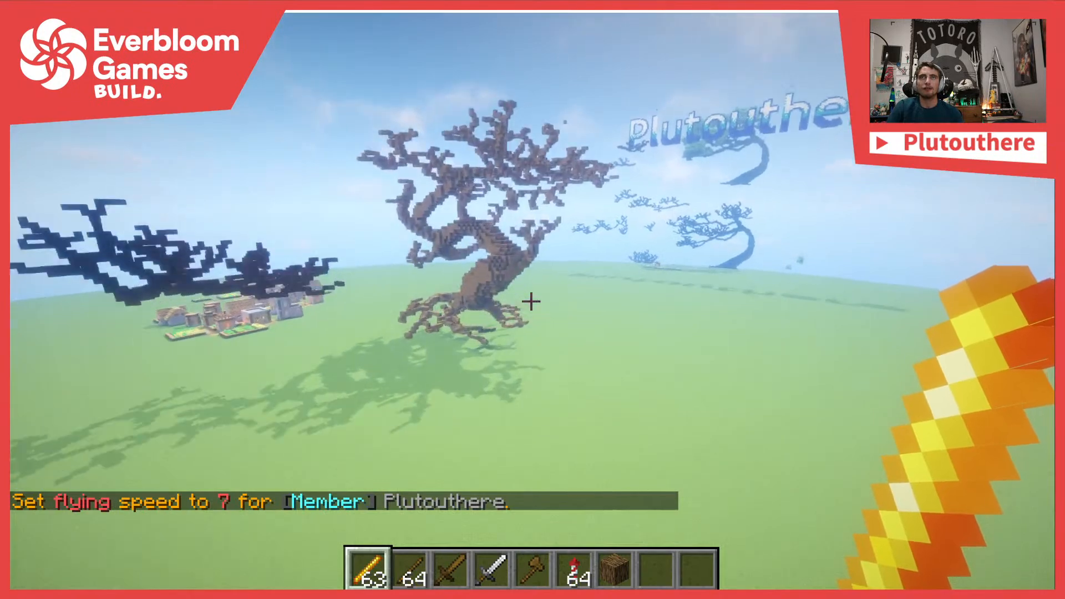
Break surplus oak wood off the trunk's bend near the new branches and check the tree's overall shape
scroll(531, 303, "down", 4)
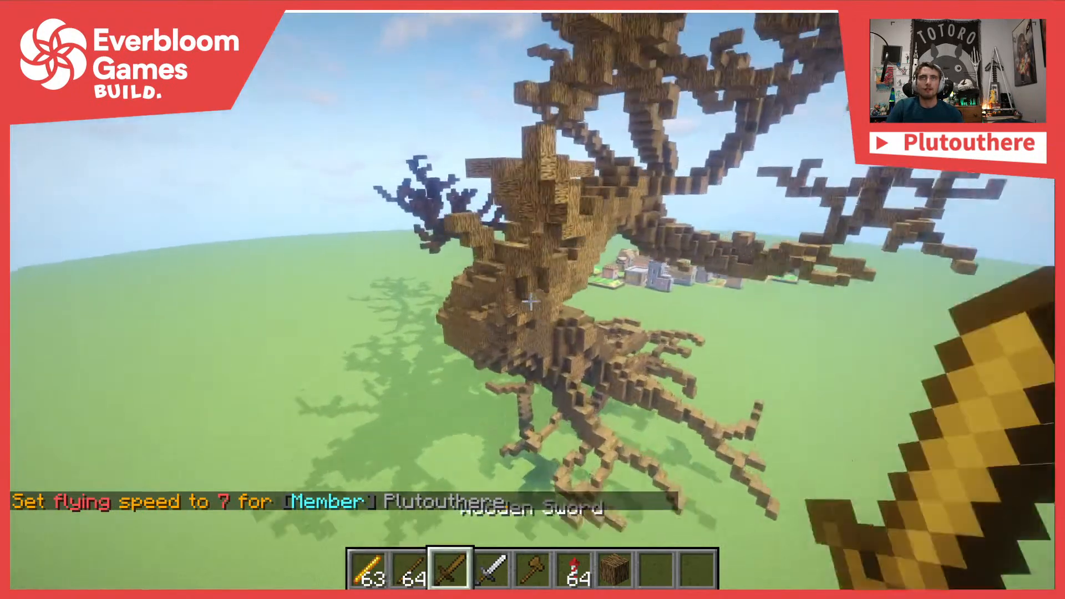
scroll(531, 303, "down", 2)
key("s")
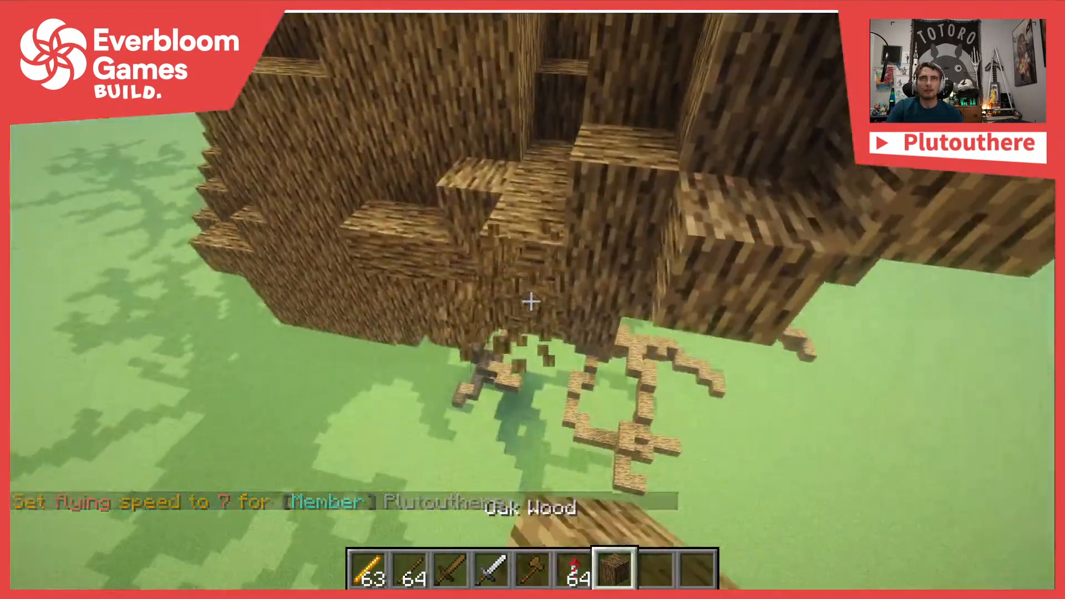
key("s")
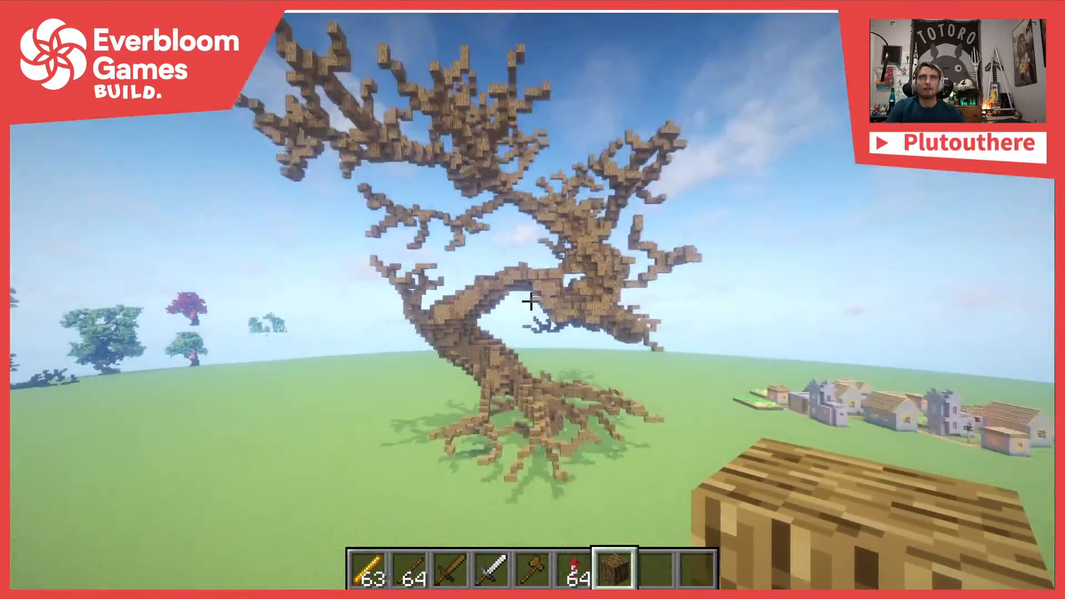
key("w")
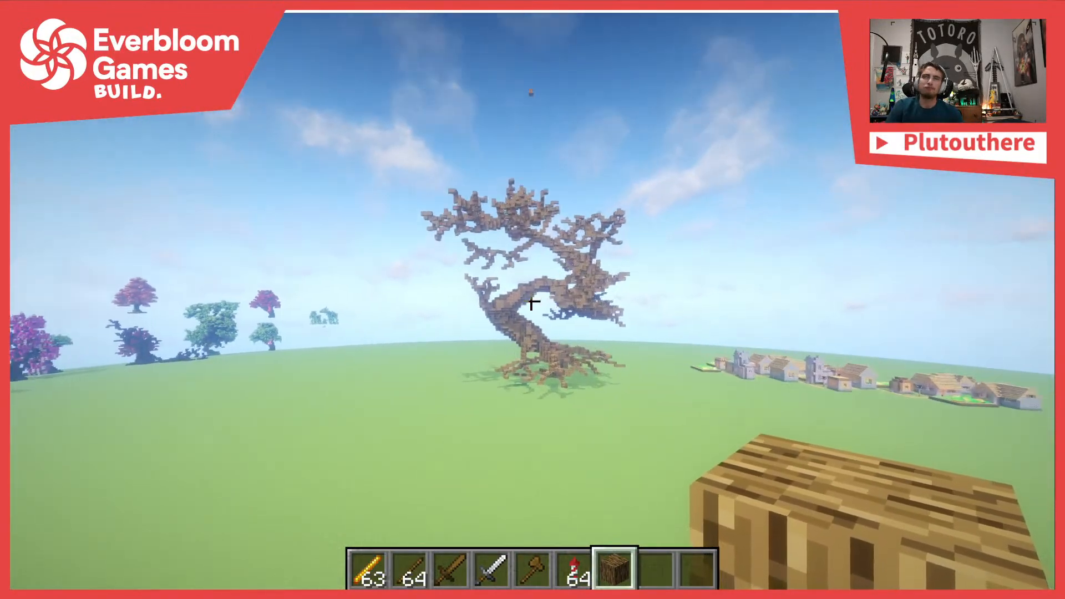
key("w")
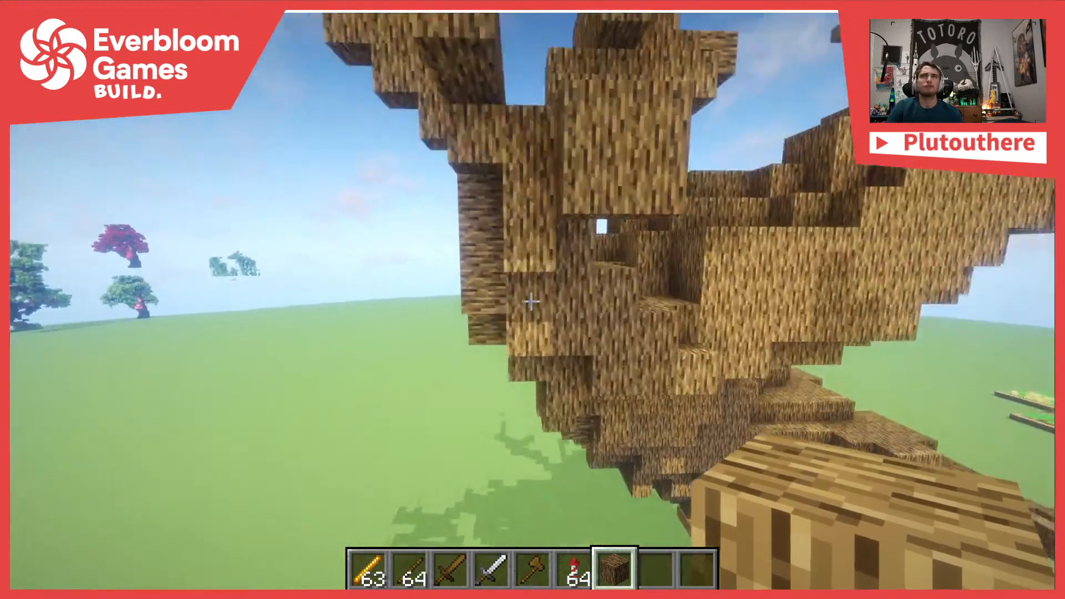
Touch up the oak wood blocks at the bend of the bare tree's trunk
key("w")
left_click(531, 301)
left_click(531, 301)
key("s")
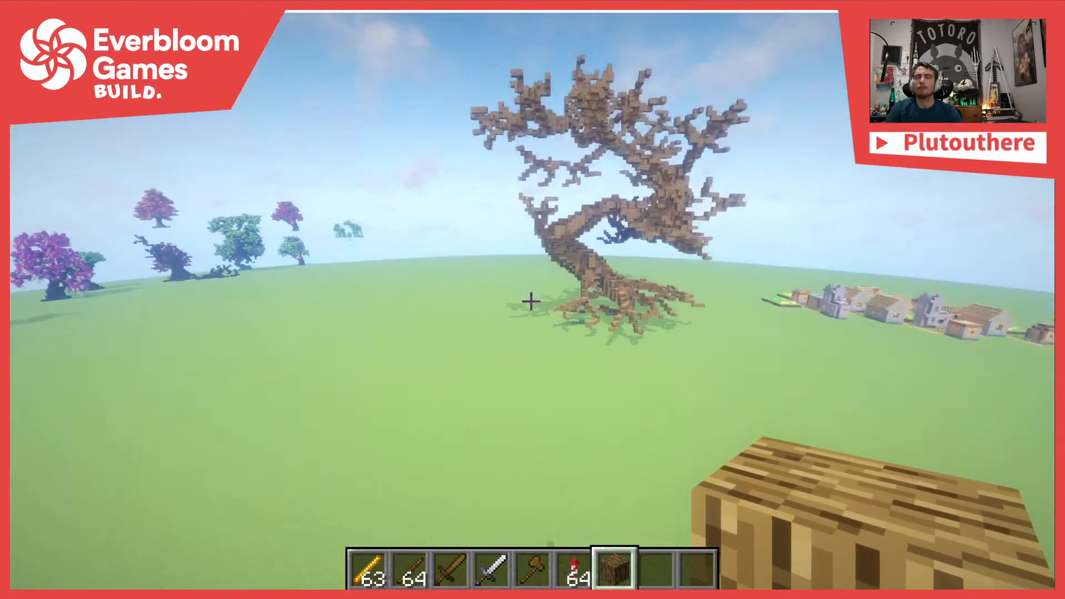
Examine the bare tree's silhouette and branching from near and far, and compare it with the floating dark wood branches
key("w")
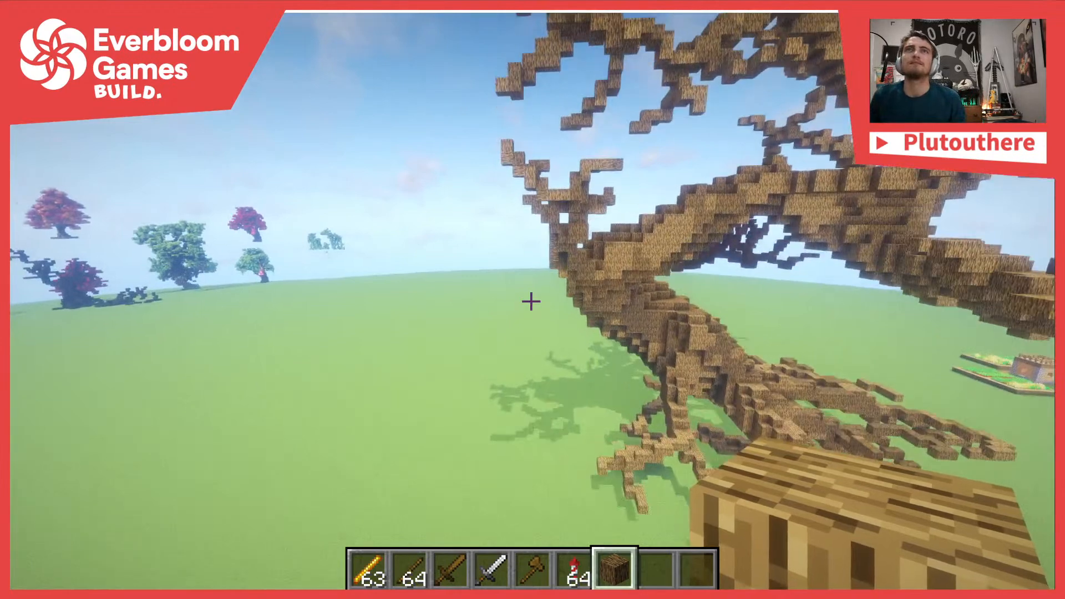
key("s")
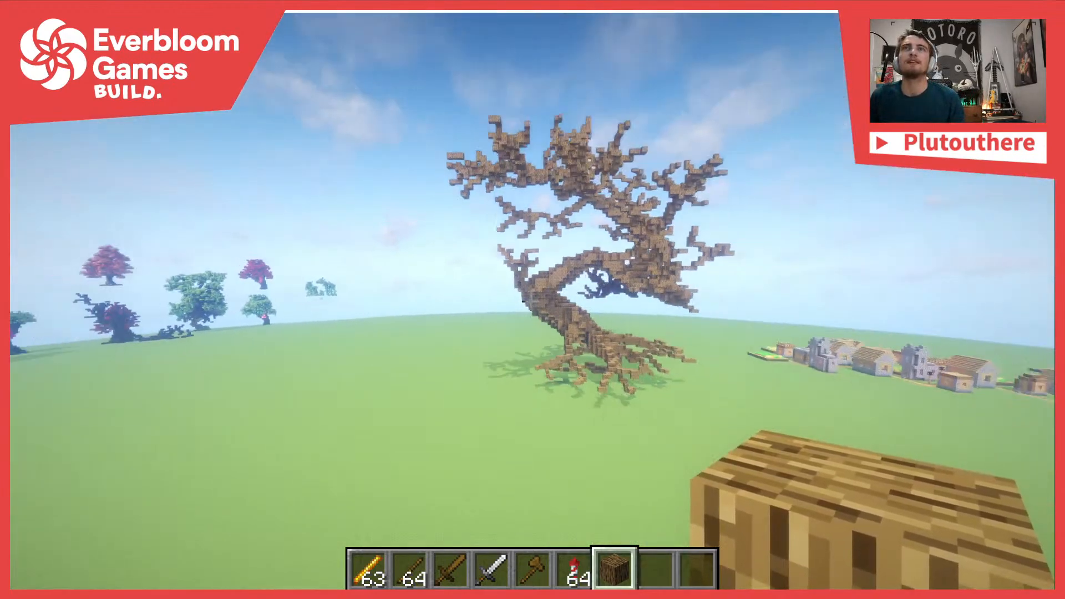
key("s")
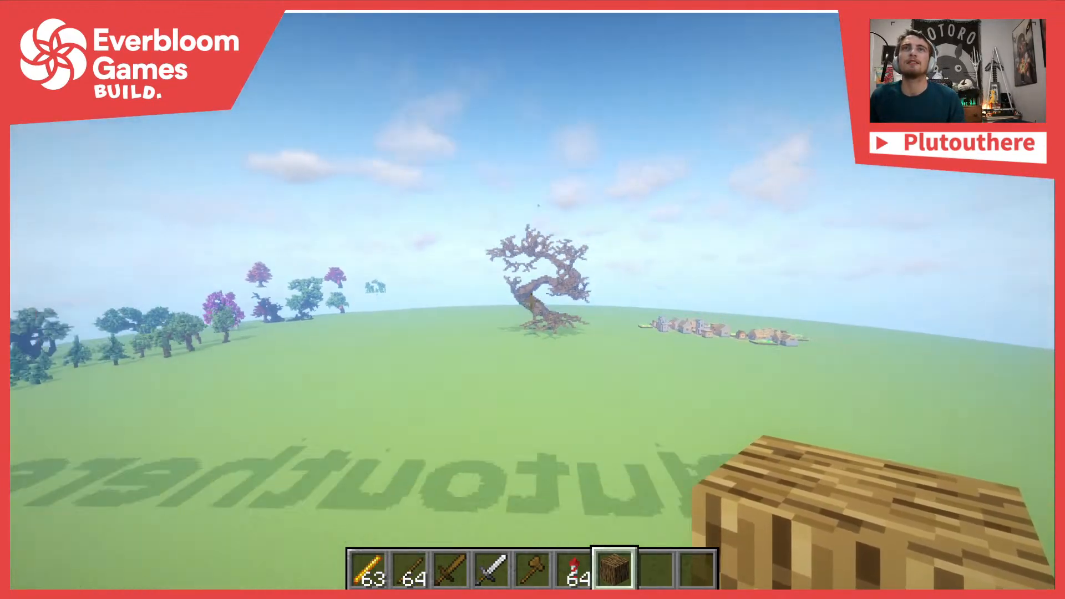
key("w")
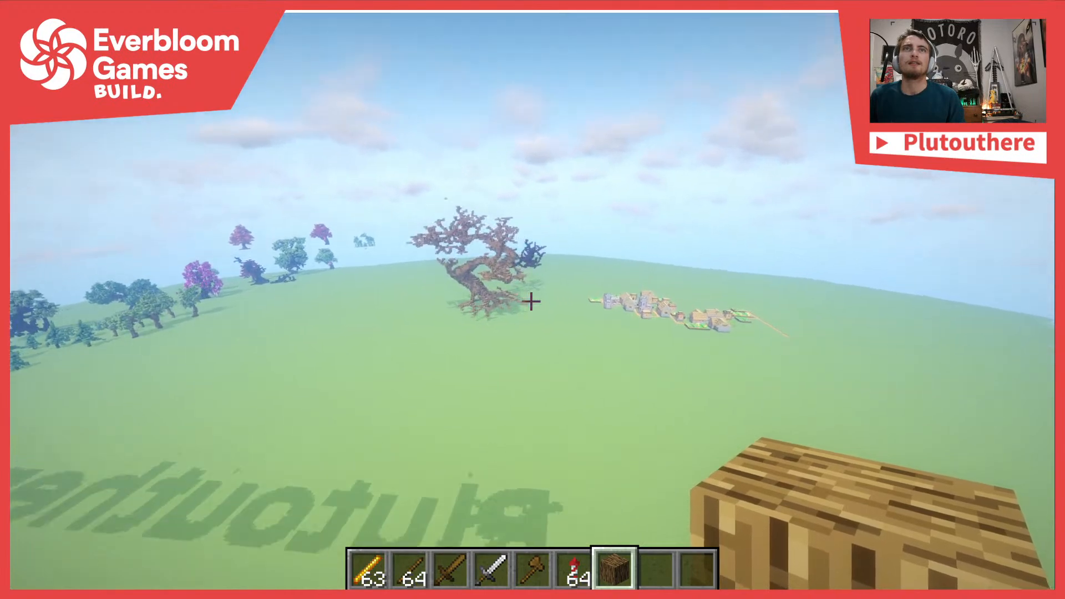
key("w")
key("s")
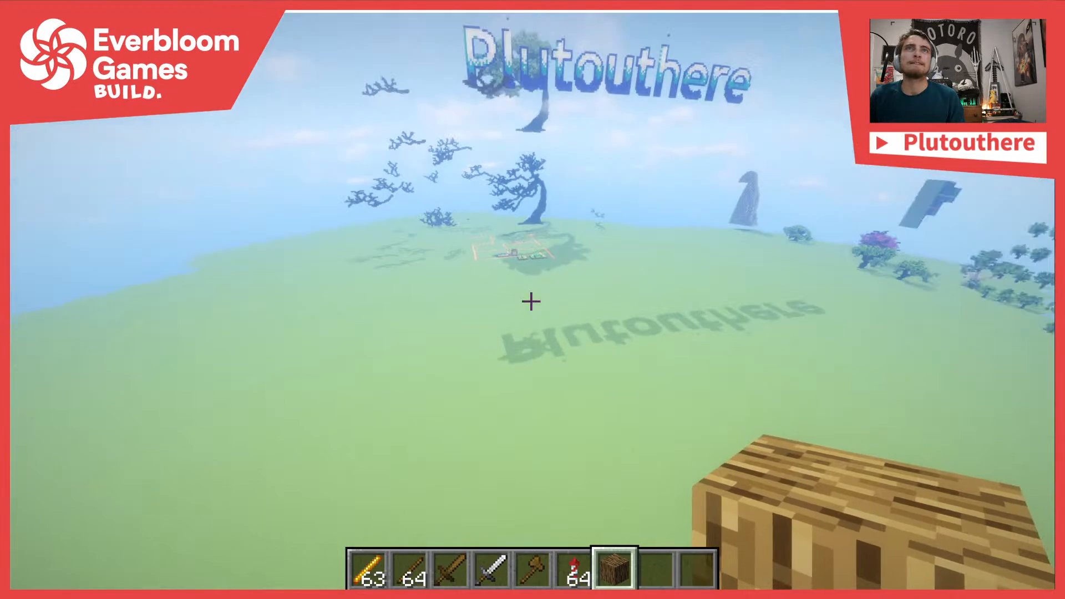
key("w")
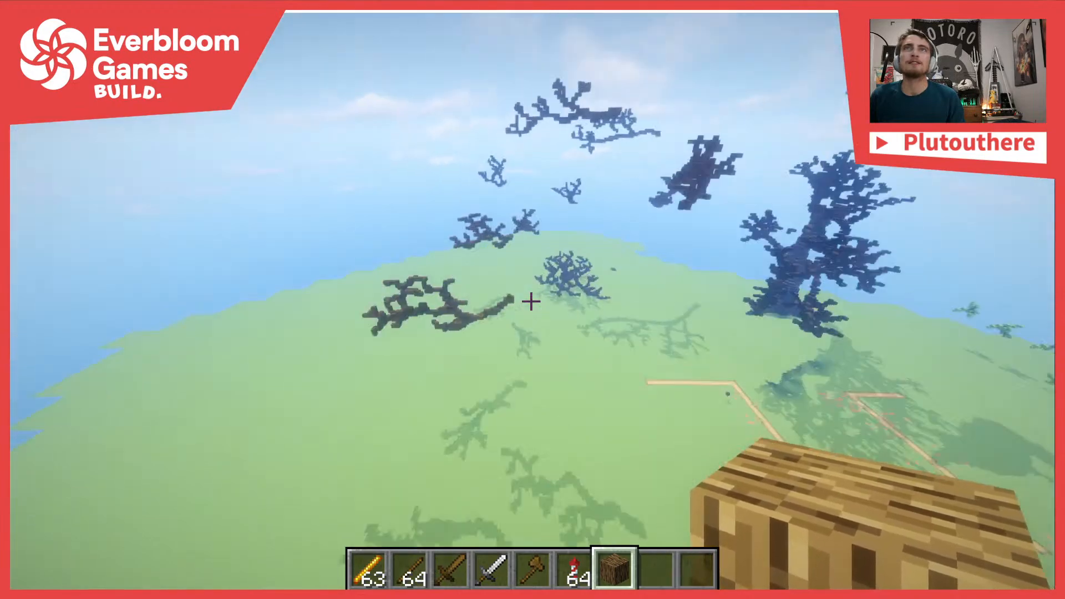
key("w")
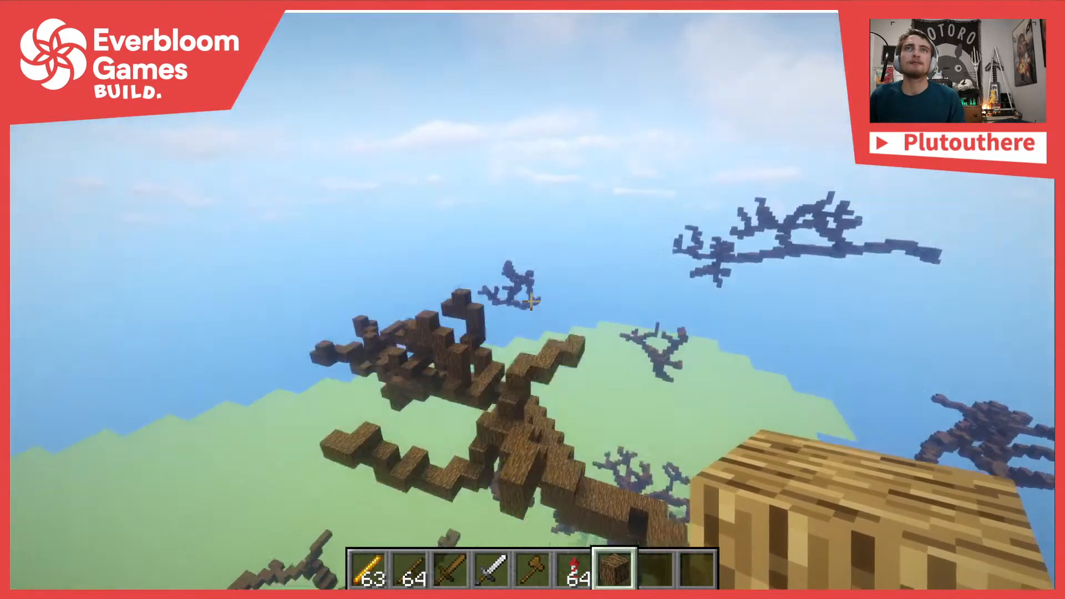
key("space")
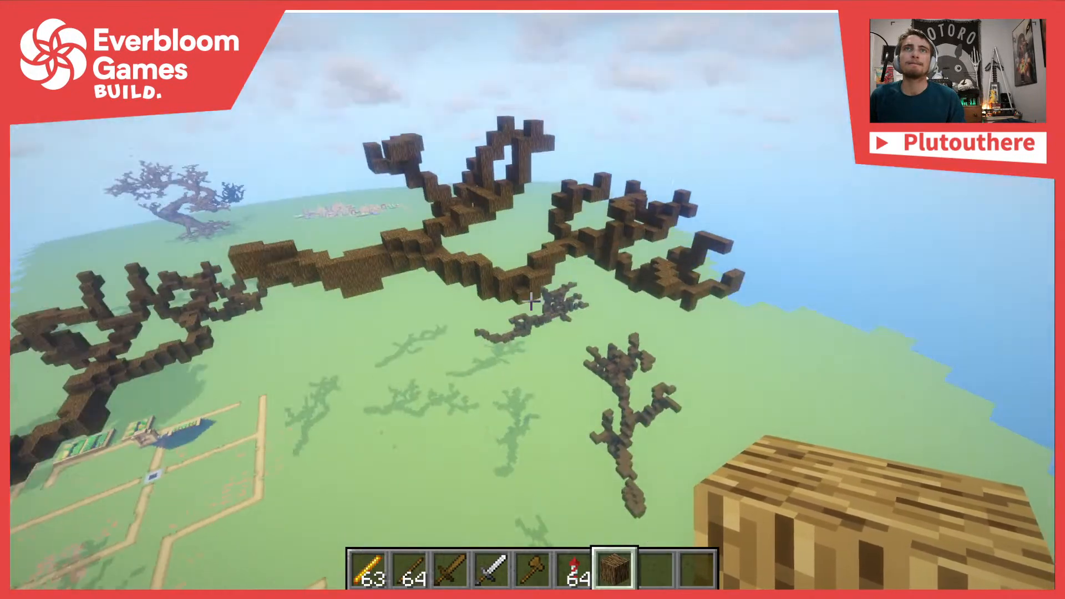
key("w")
key("s")
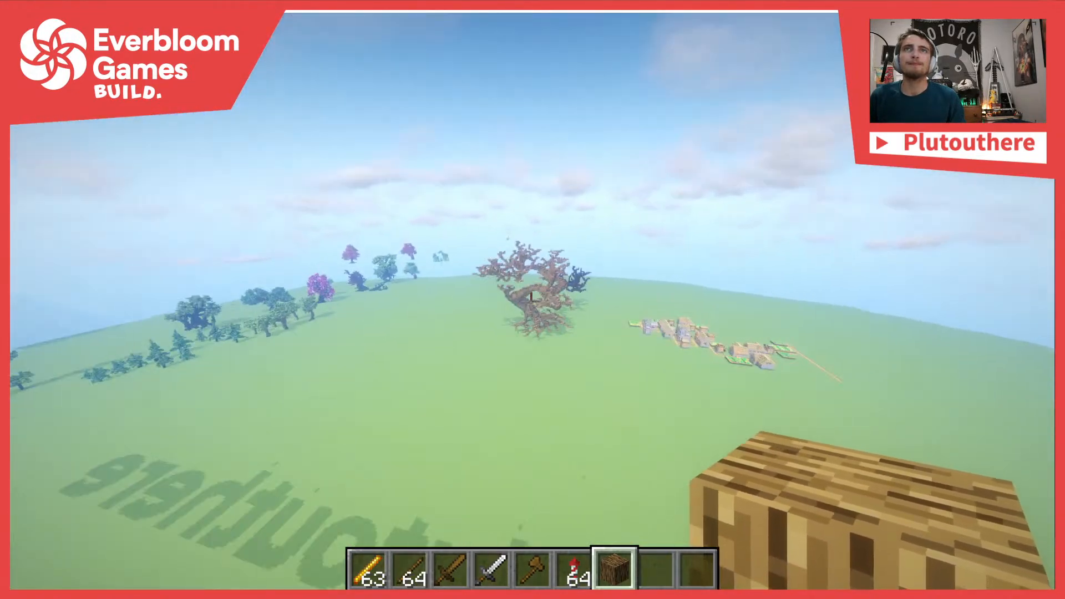
key("w")
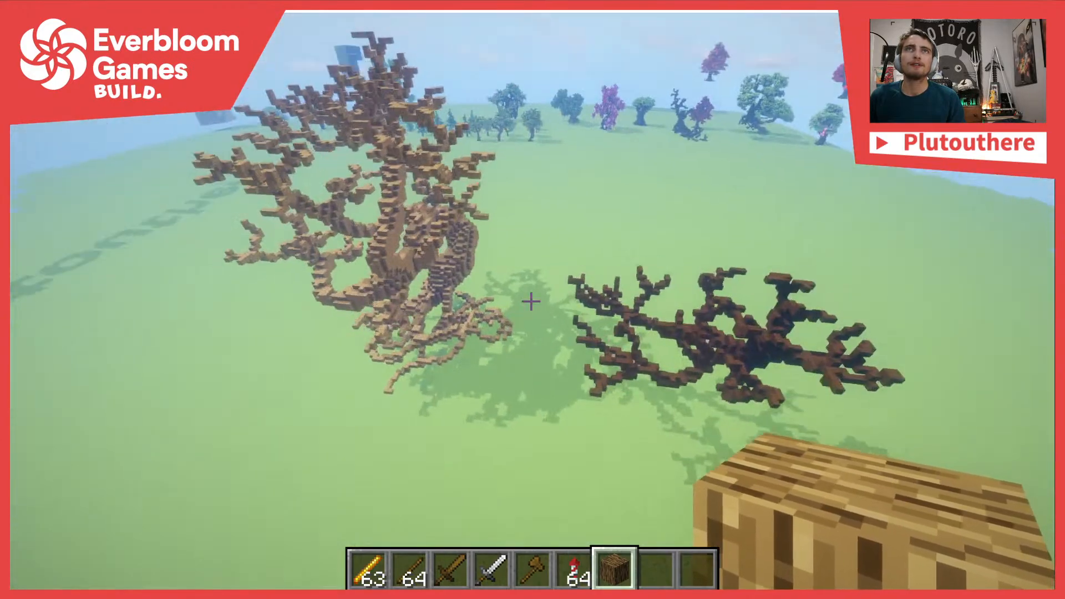
key("w")
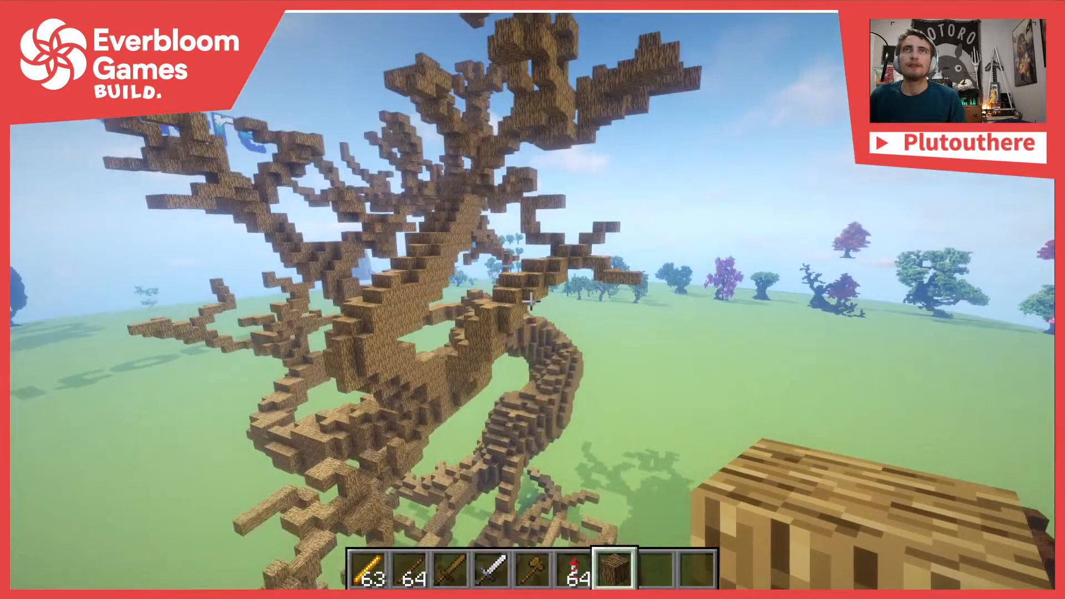
key("a")
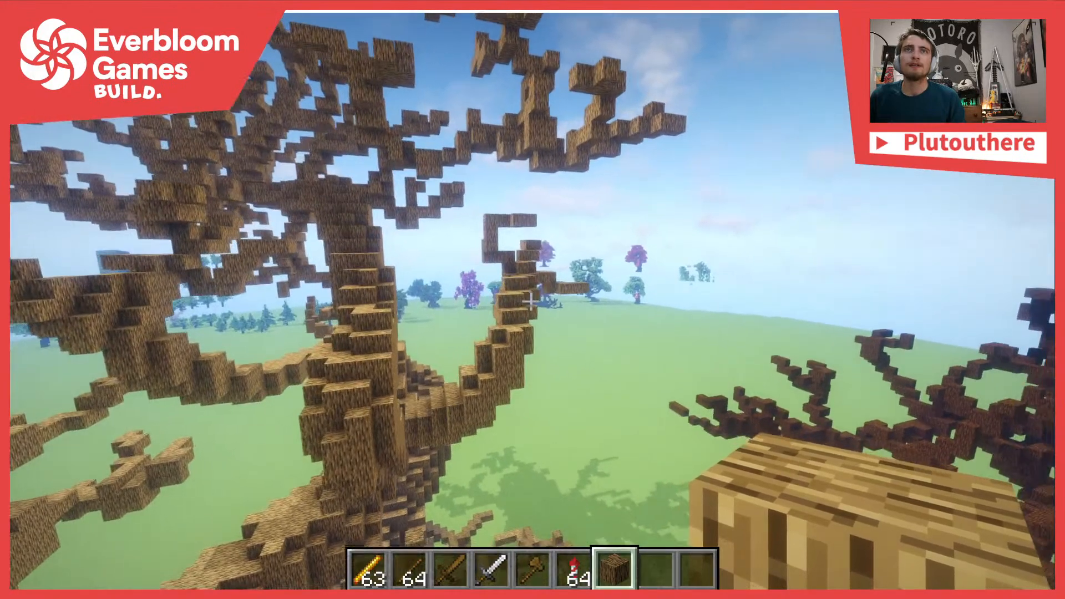
key("s")
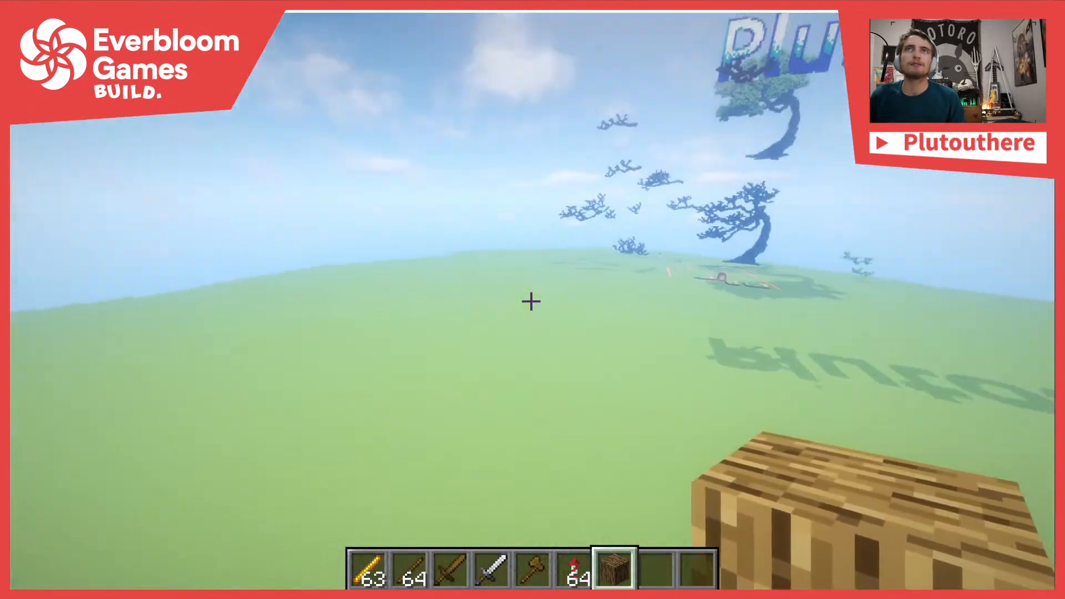
Survey the floating dark wood branches from above and the side for one to copy onto the tree
key("w")
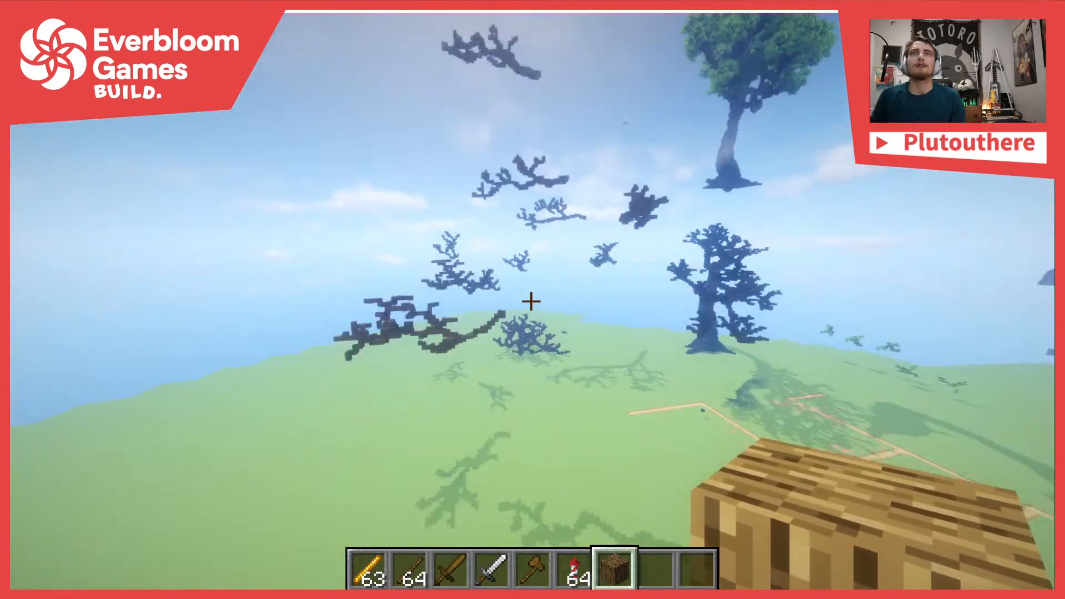
key("w")
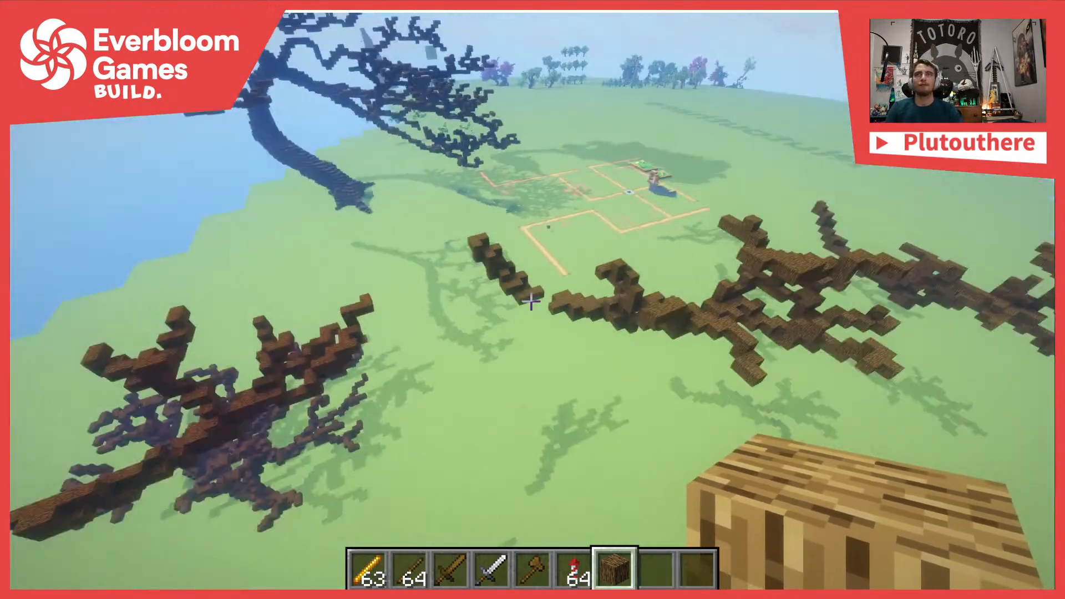
key("w")
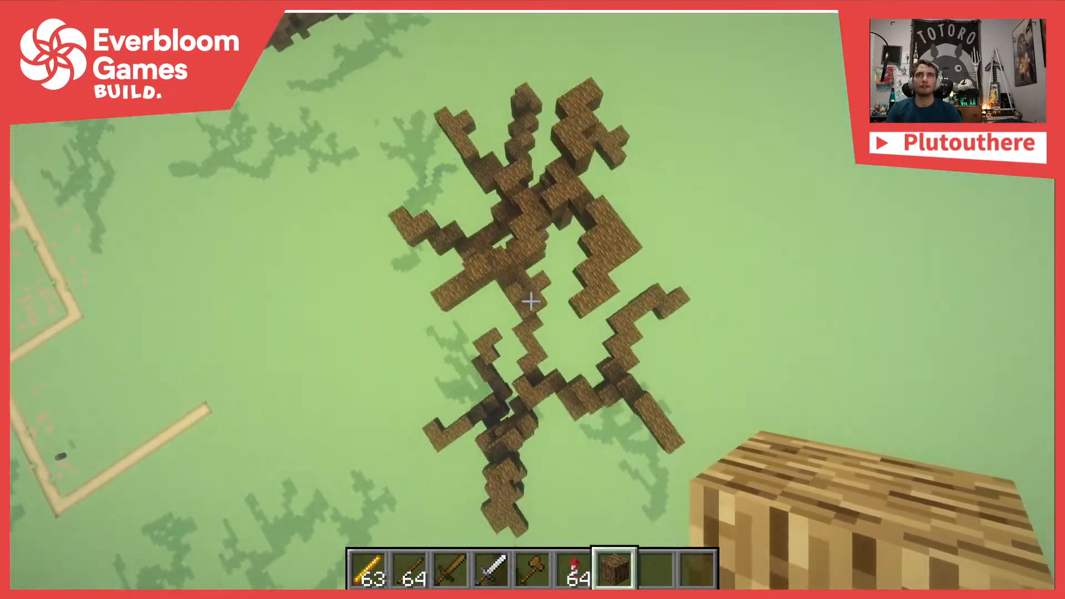
key("w")
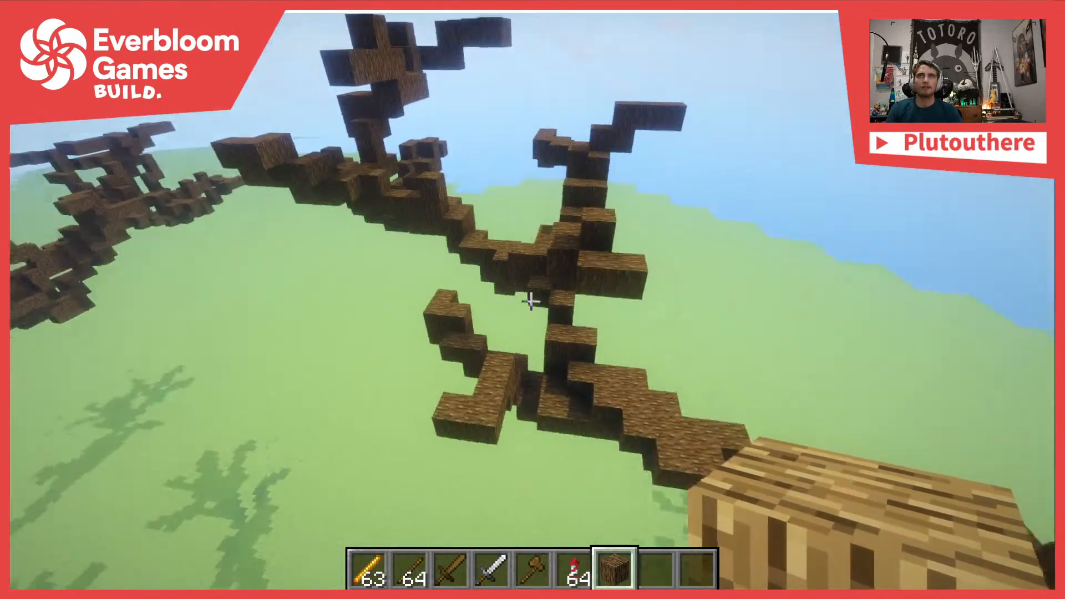
key("4")
key("s")
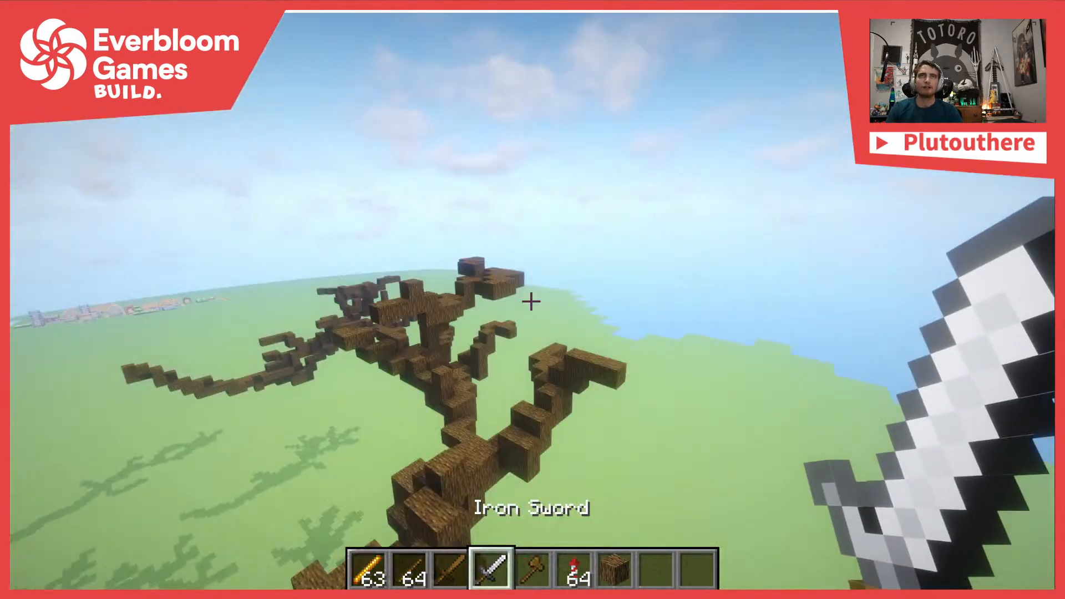
key("w")
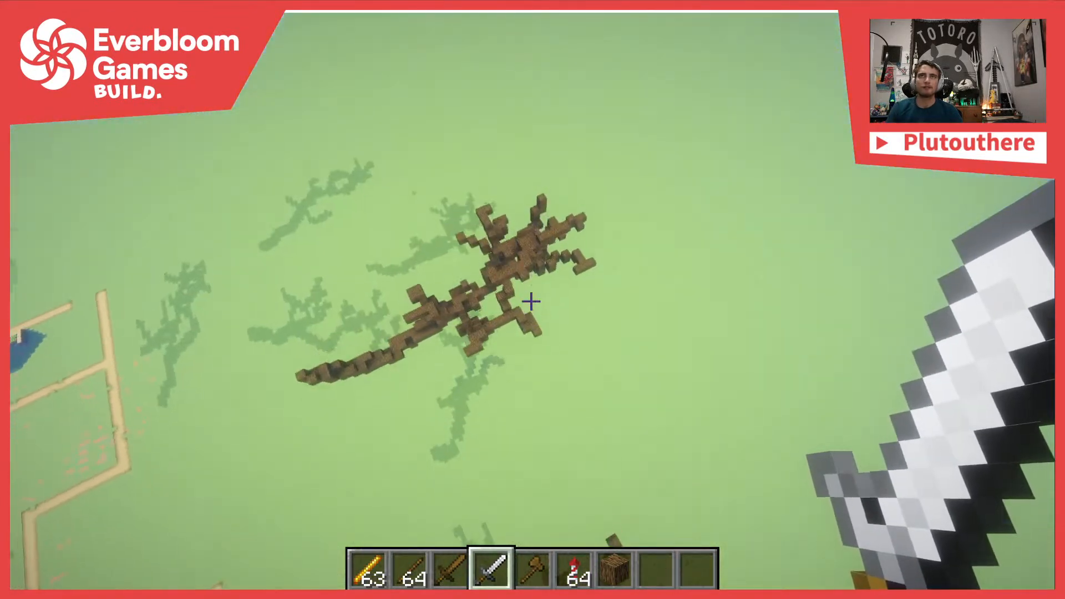
key("w")
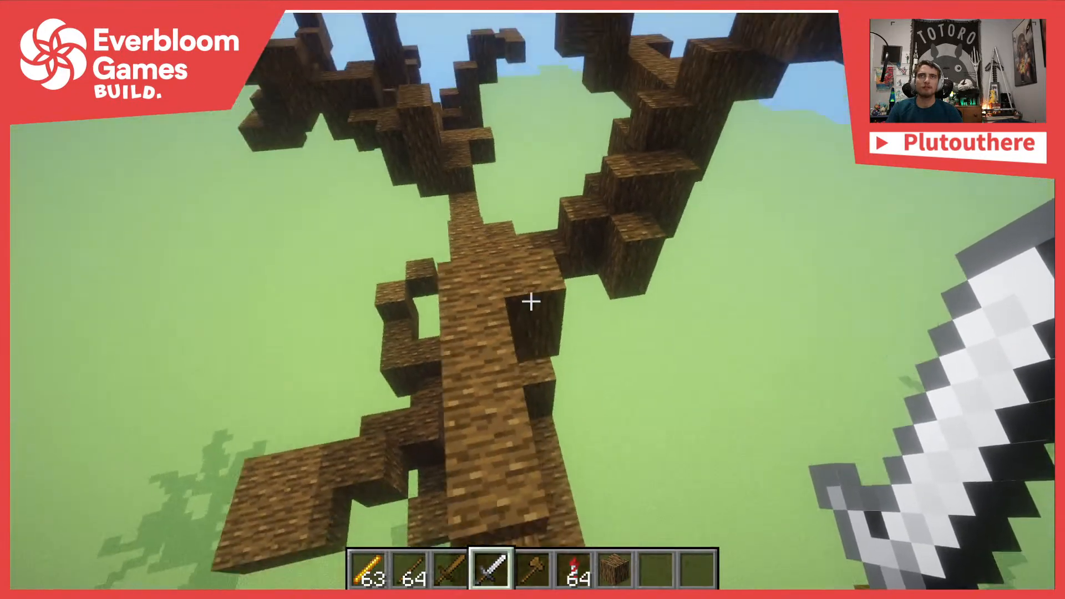
Add the branch's dark wood block to the hotbar and break away blocks at the branch's base
key("w")
key("8")
left_click(531, 301)
left_click(531, 302)
left_click(531, 301)
left_click(532, 301)
key("4")
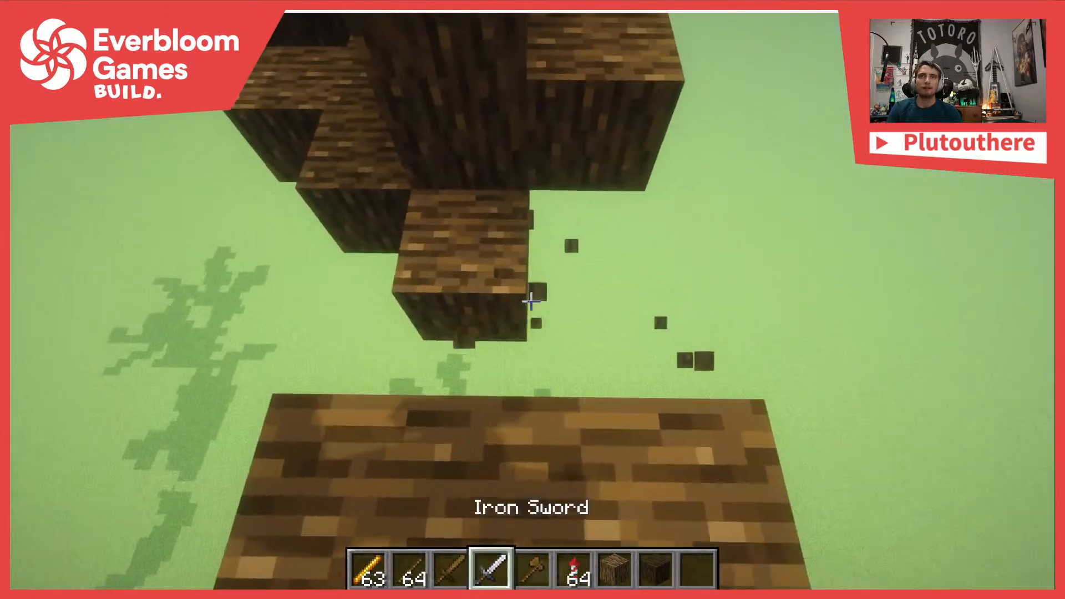
Switch the WorldEdit selection mode with //sel fuzzy and select the connected blocks of the dark wood branch
key("5")
key("slash")
type("/s/sel")
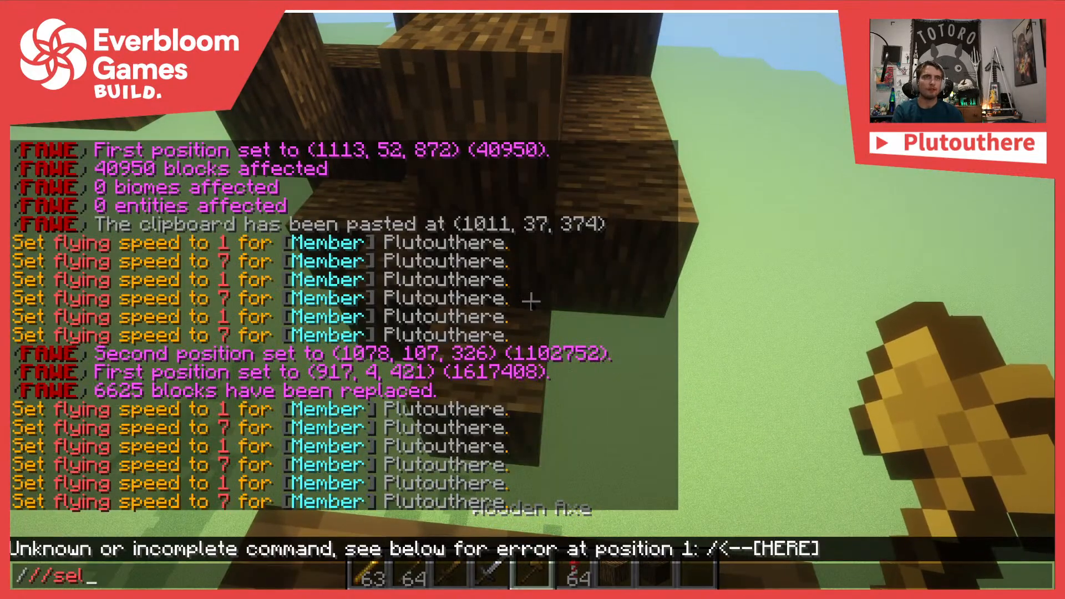
key("BackSpace")
key("BackSpace")
key("BackSpace")
key("BackSpace")
type("/sel fuzzy")
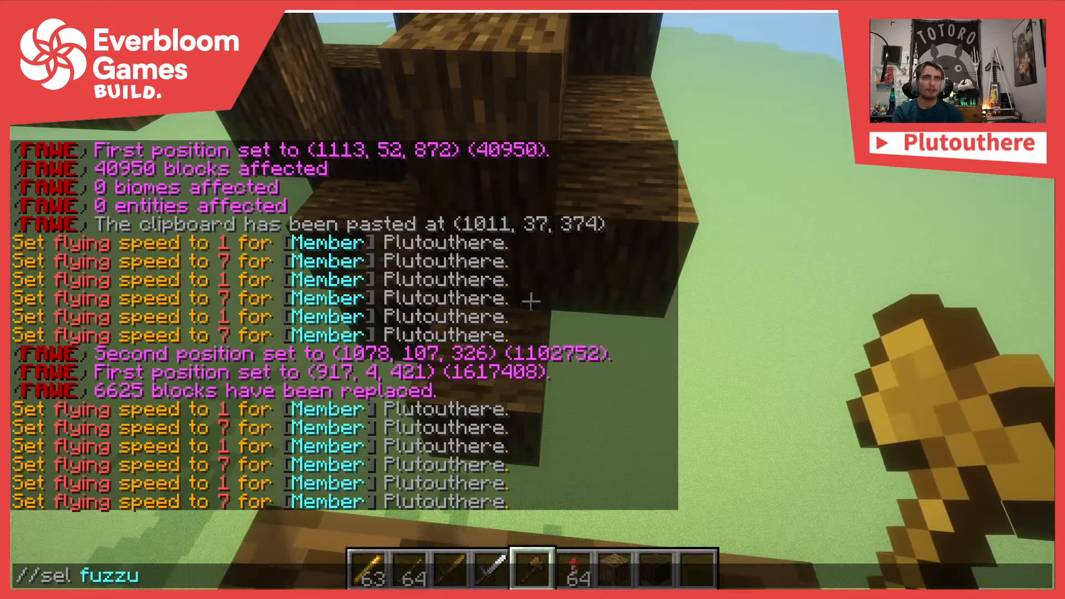
key("Return")
left_click(531, 301)
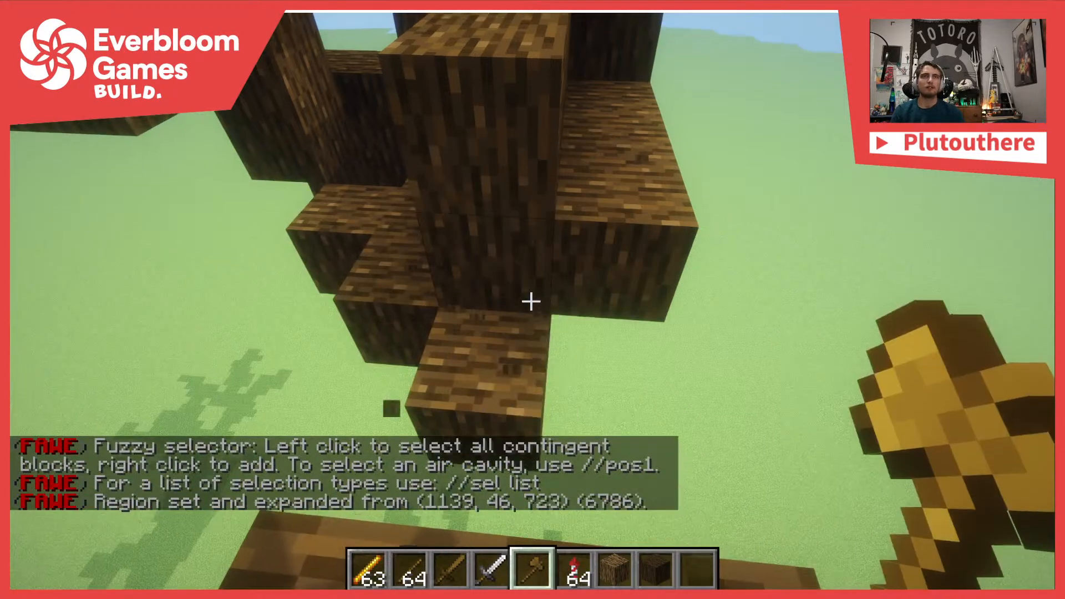
Copy the selected branch with //copy and rotate the clipboard with //rotate 180
type("t//copy")
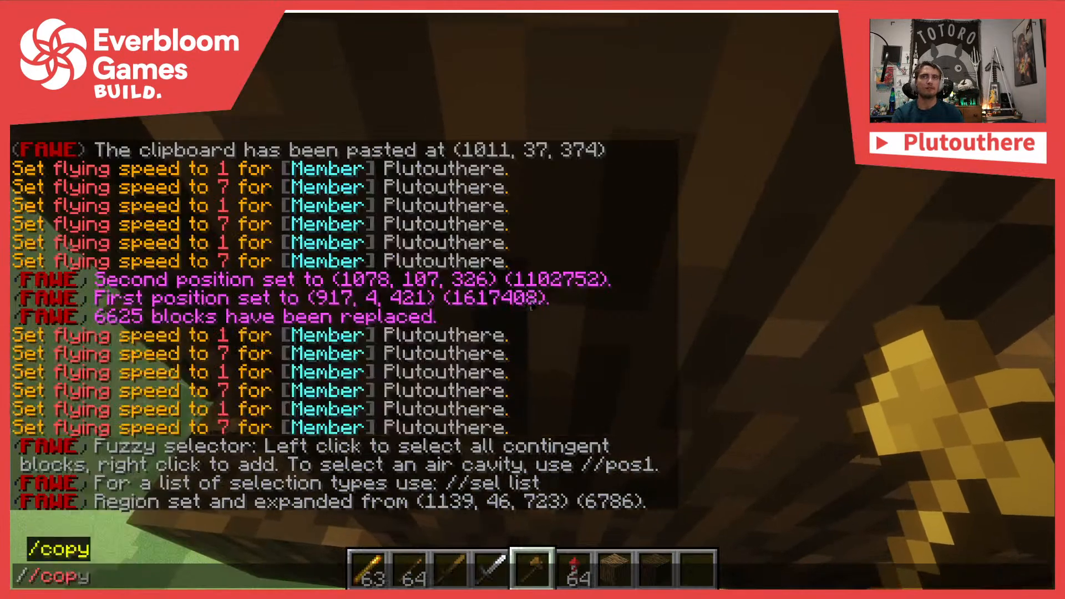
key("Return")
key("w")
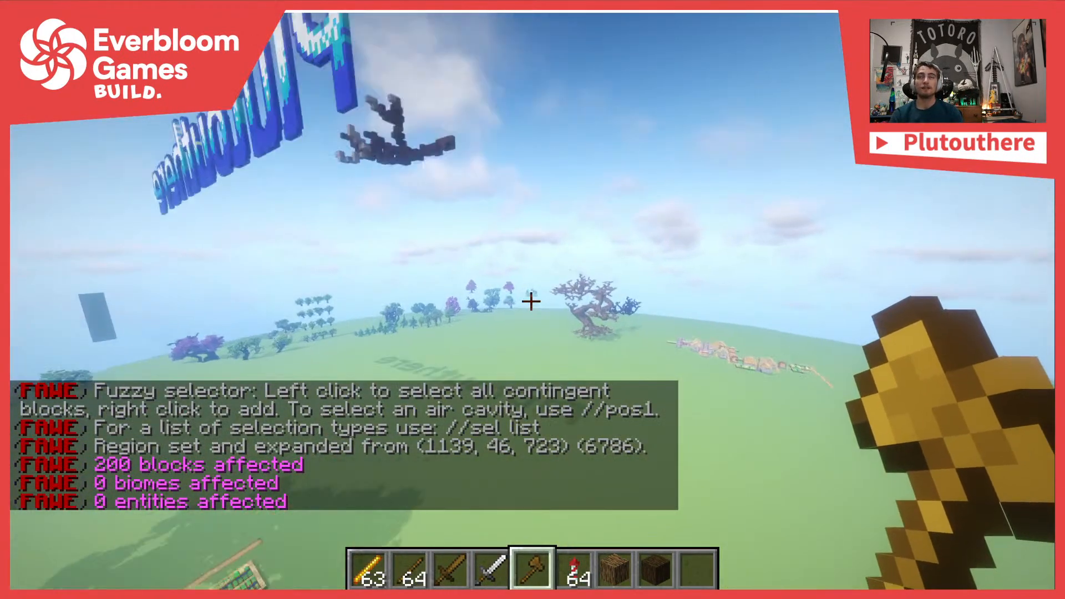
type("t//rotate 180")
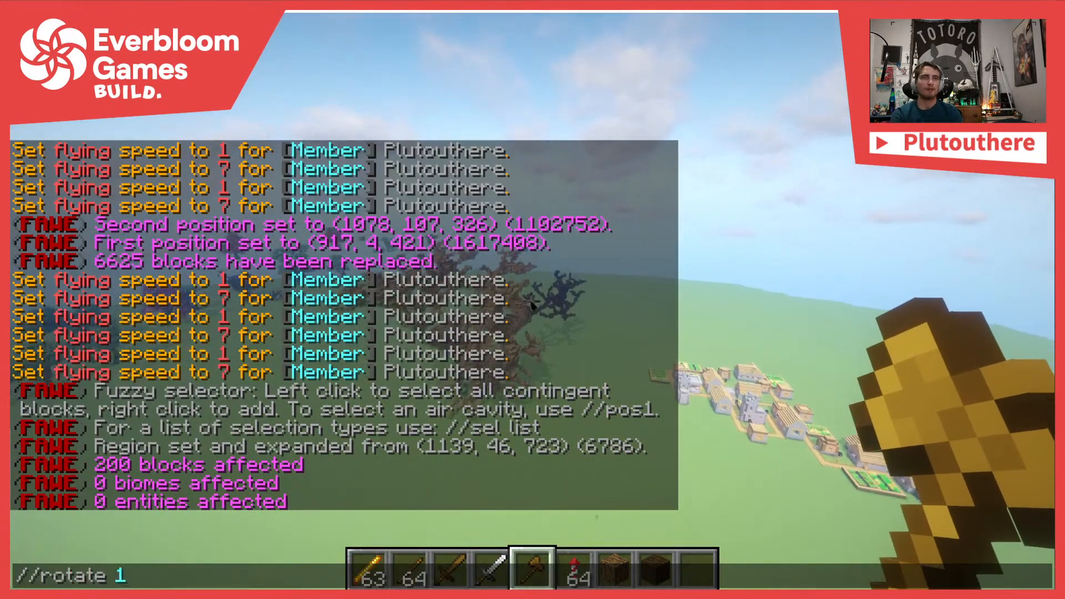
key("Return")
Paste the rotated branch onto the stepped side limb of the bare tree and check its placement from several sides
key("w")
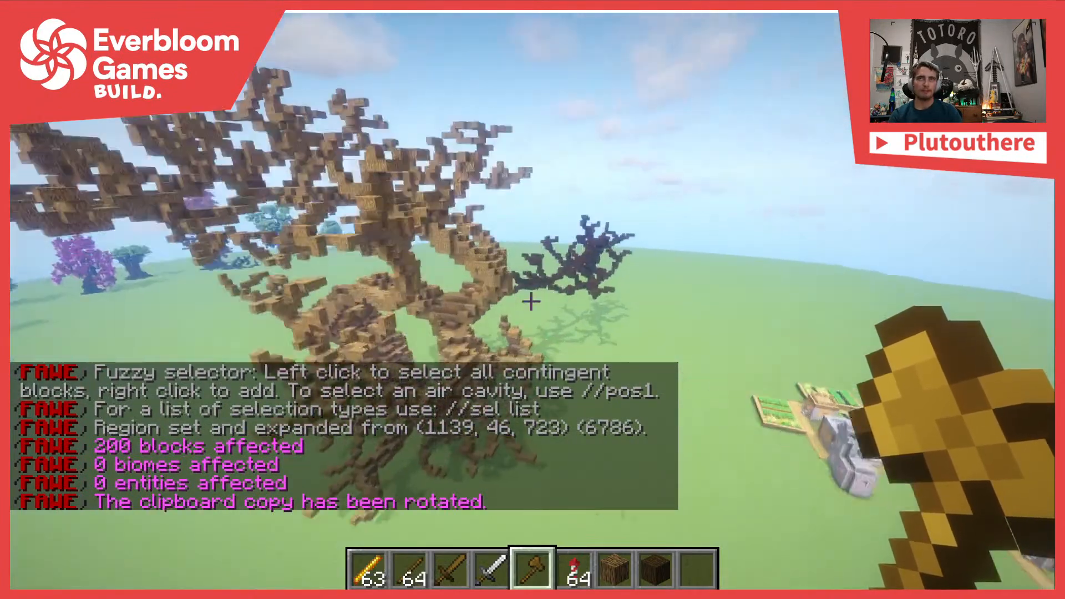
key("w")
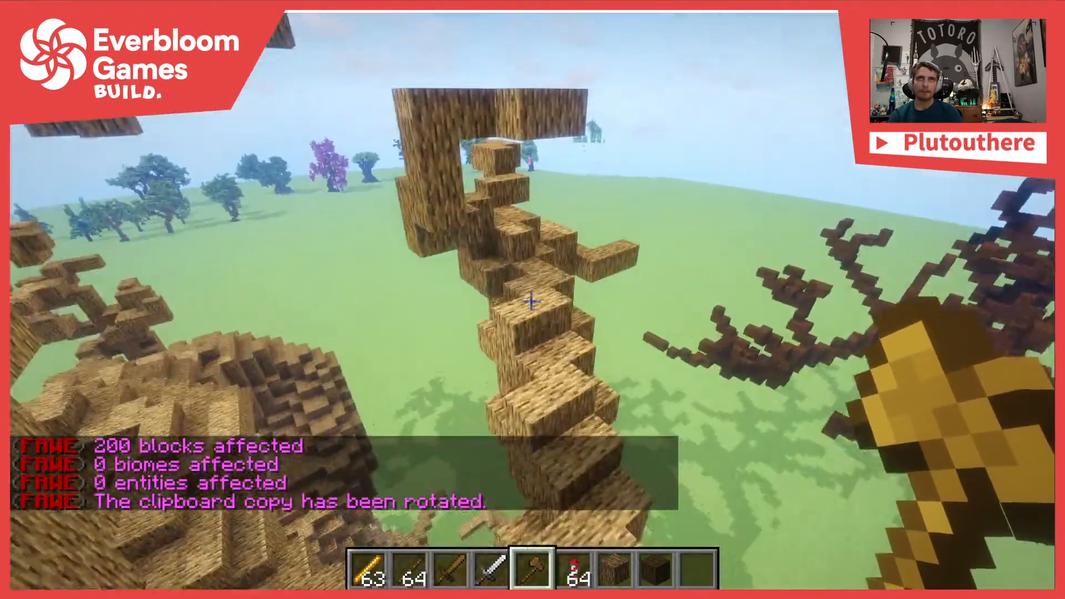
key("w")
key("slash")
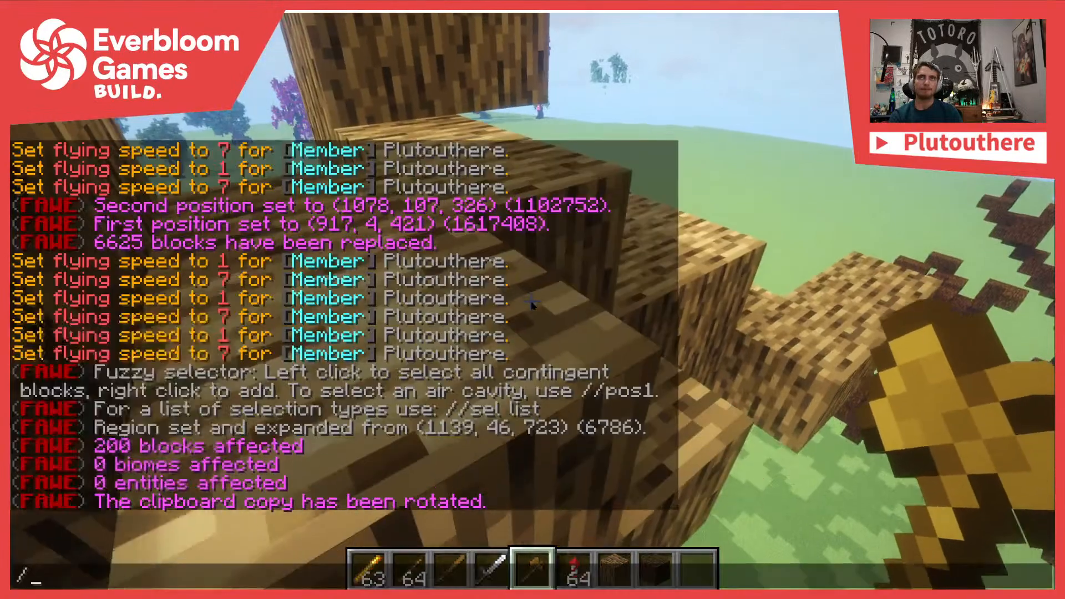
key("Return")
key("s")
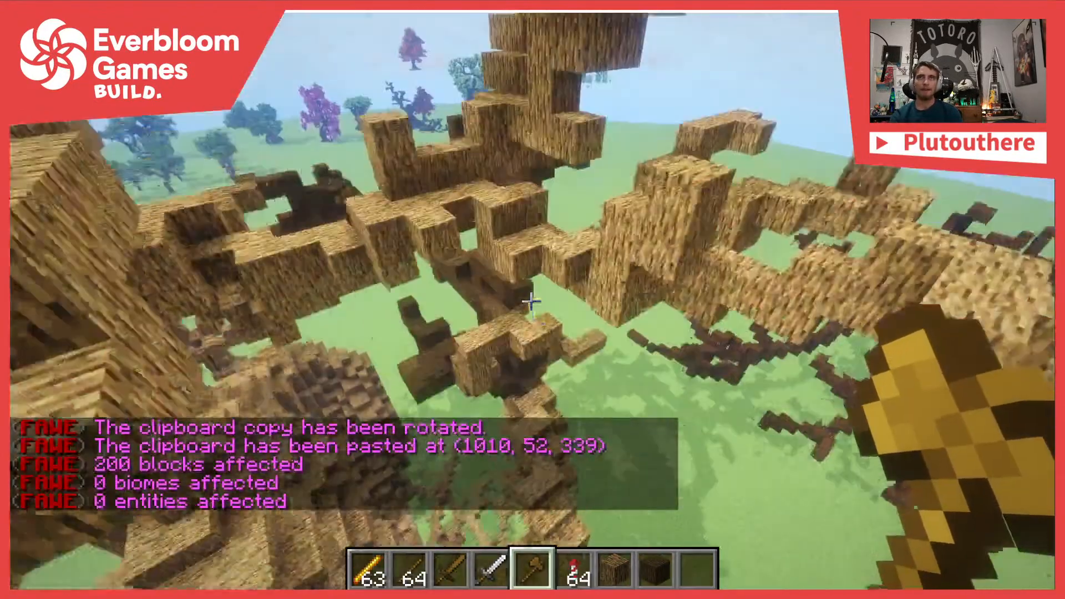
key("w")
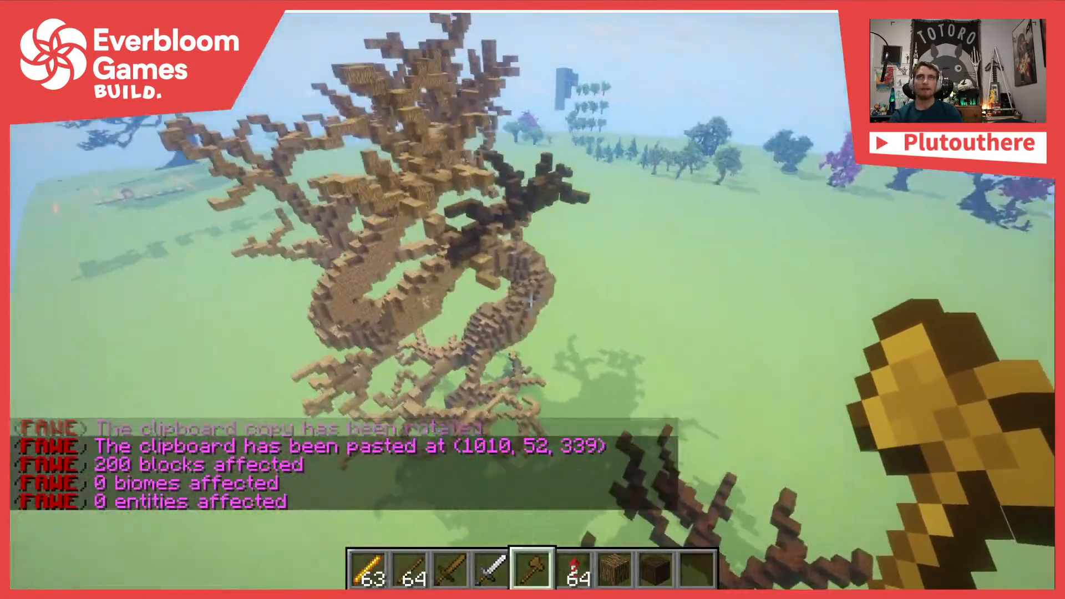
key("w")
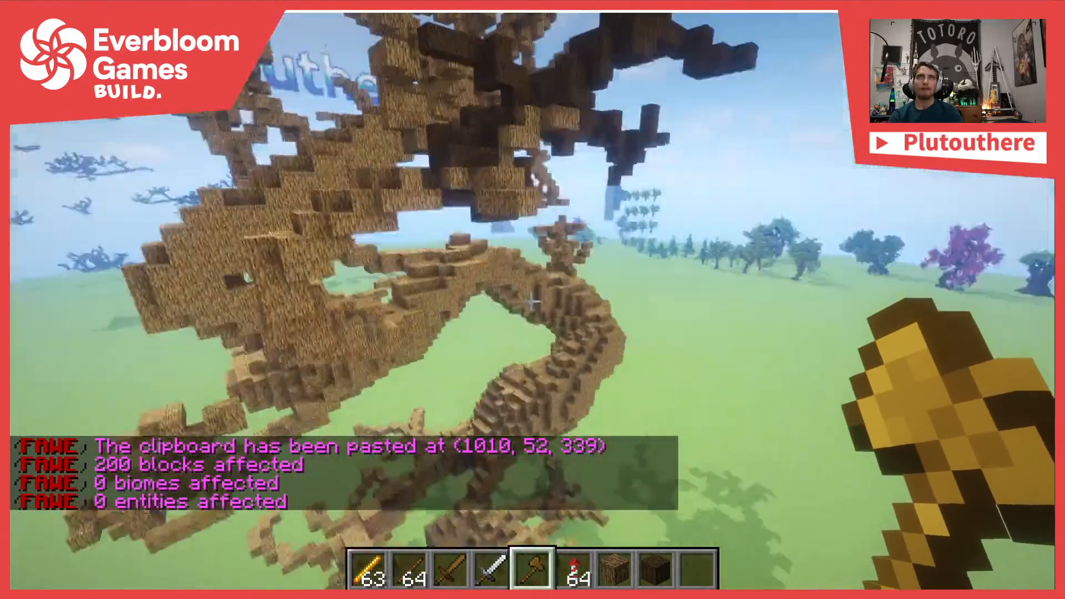
key("w")
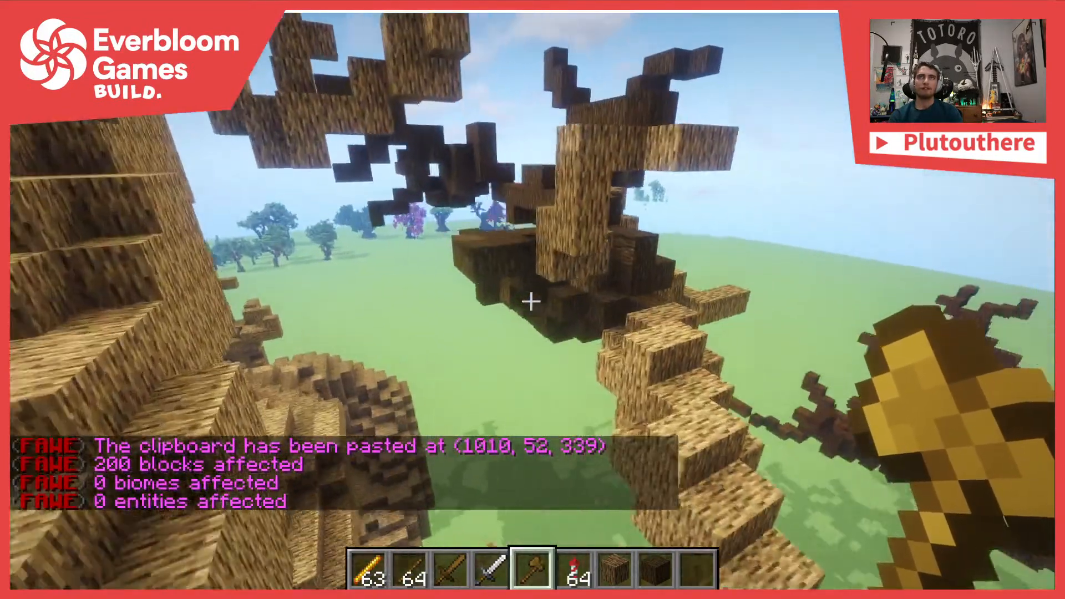
Examine how the pasted dark branch joins the stepped side limb, up close and in the whole tree's silhouette
key("w")
scroll(531, 301, "down", 2)
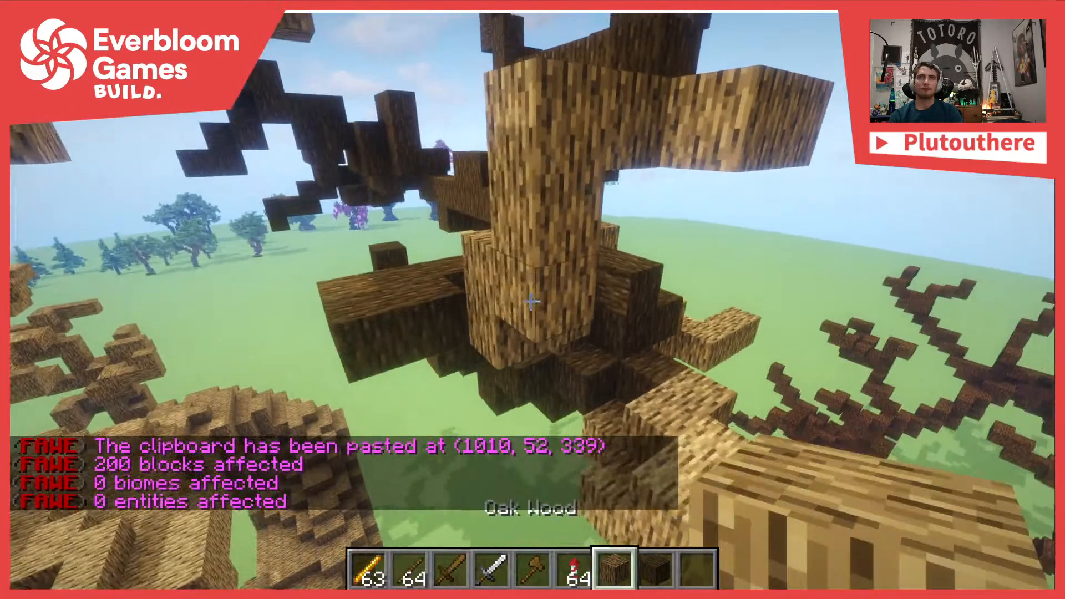
key("w")
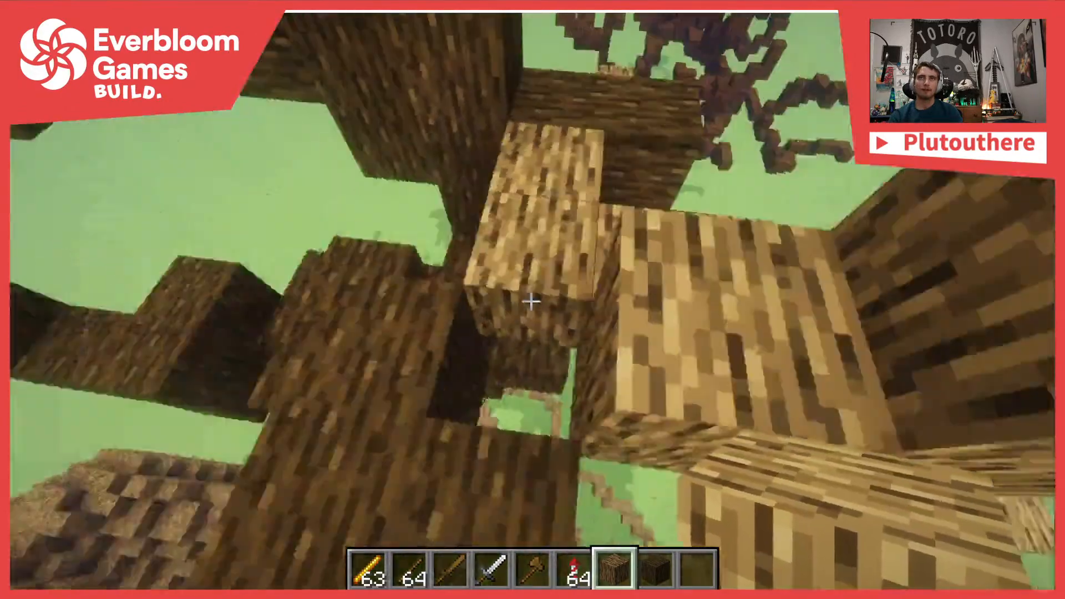
key("w")
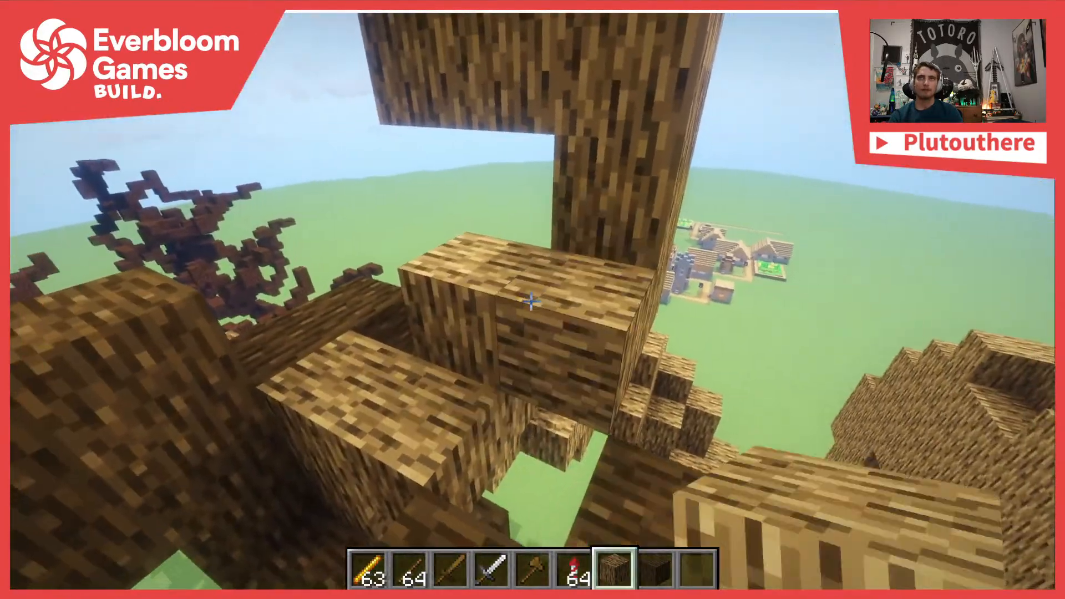
key("w")
key("w")
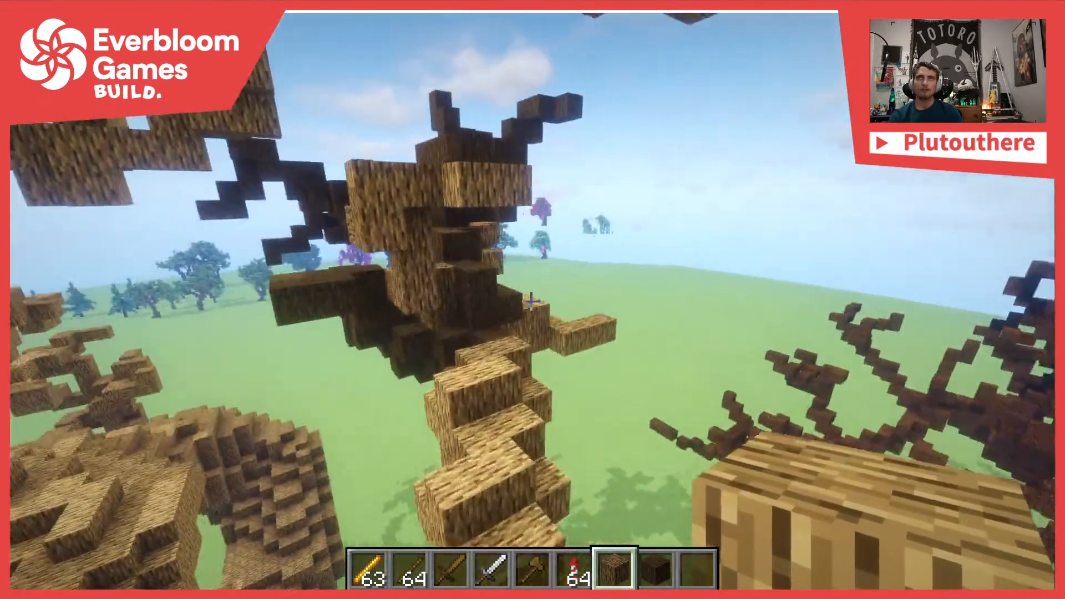
key("a")
key("d")
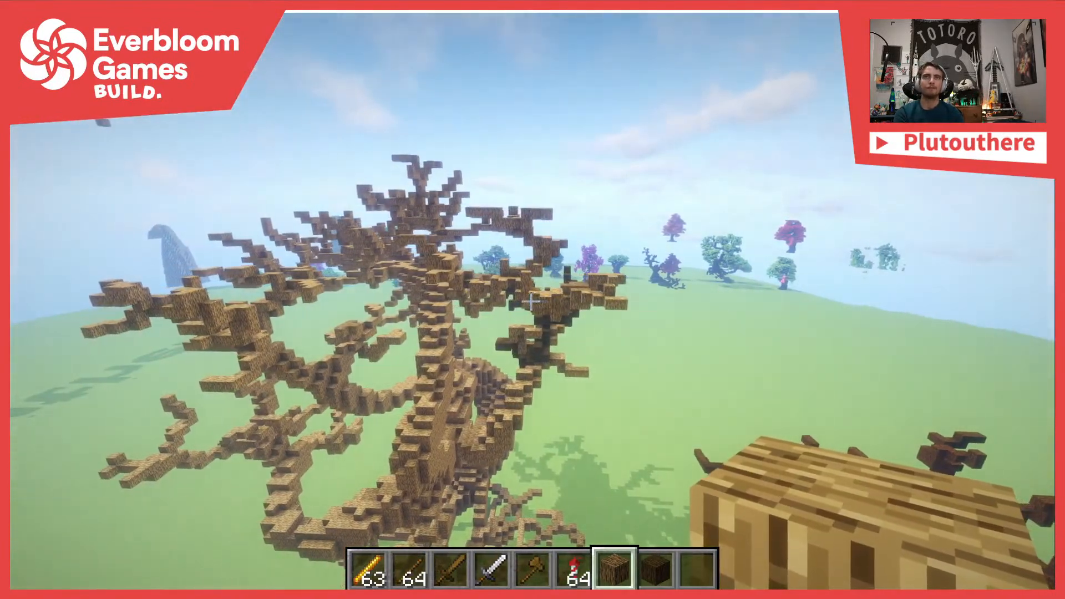
key("space")
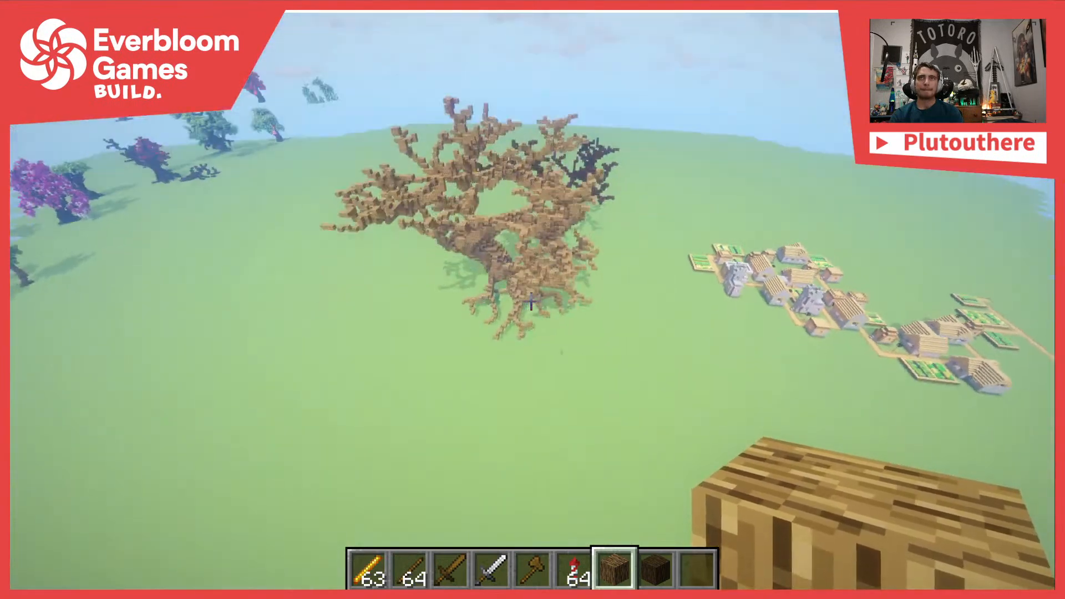
key("s")
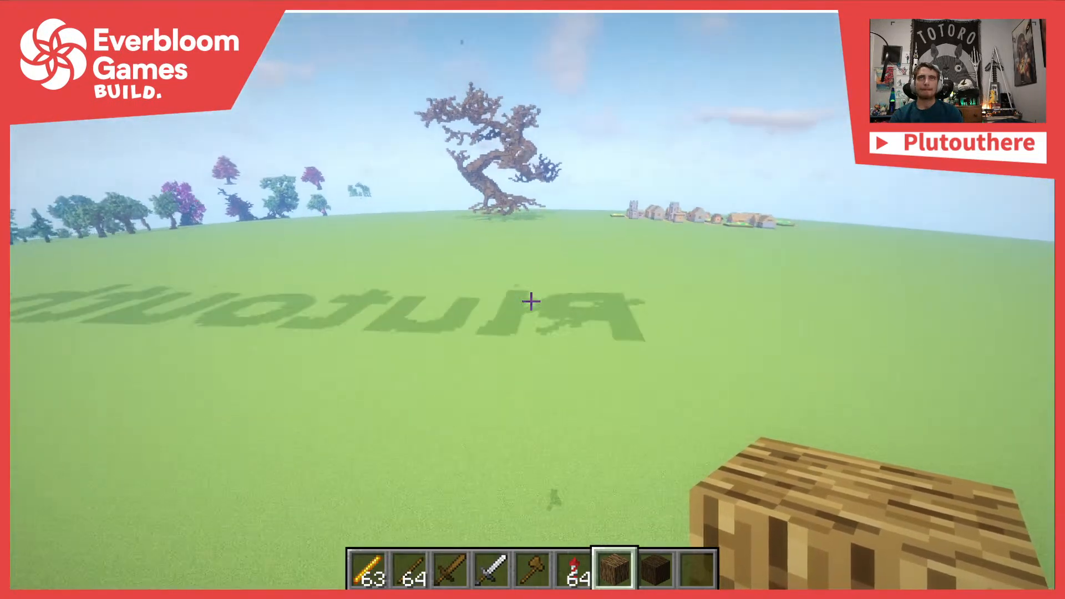
key("w")
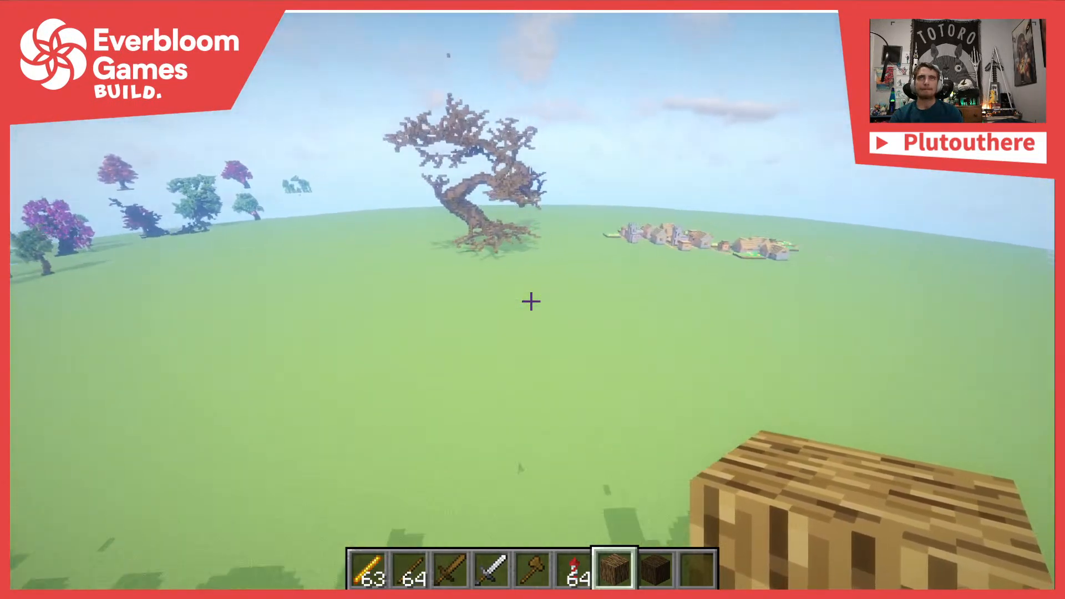
key("w")
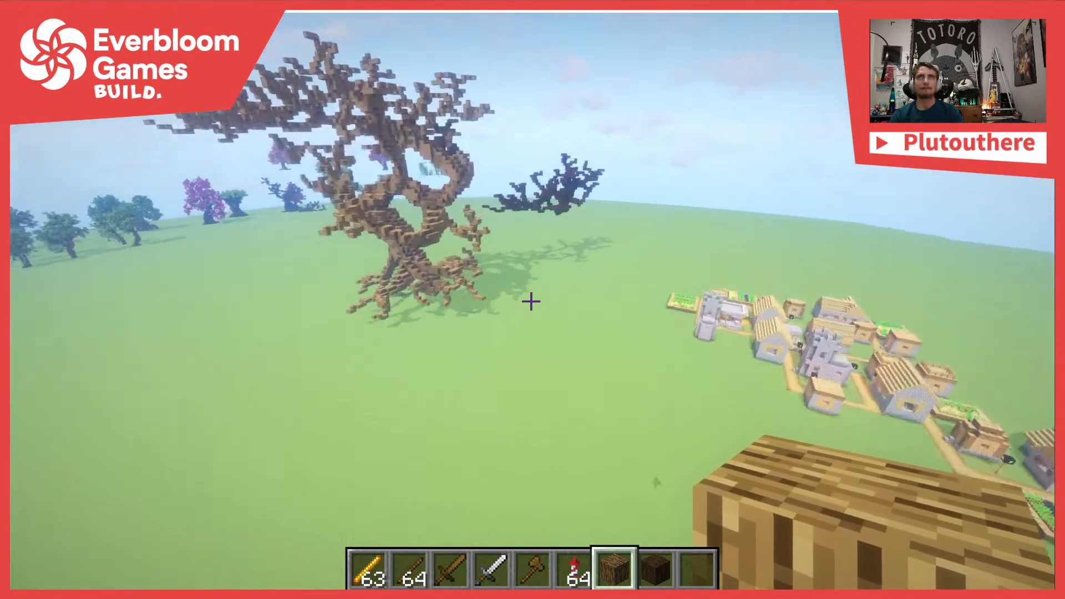
key("w")
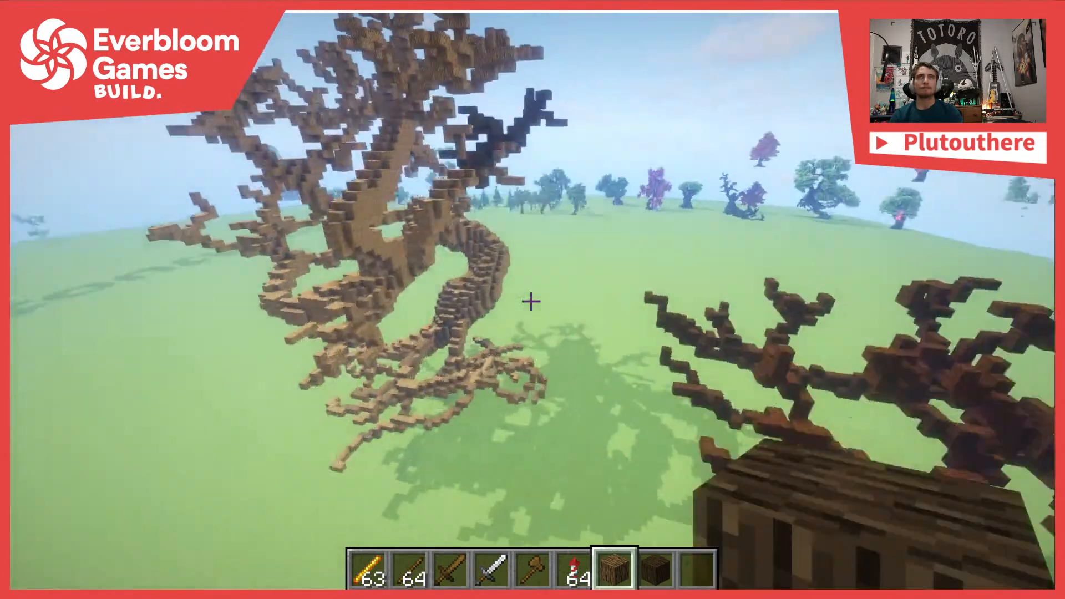
key("w")
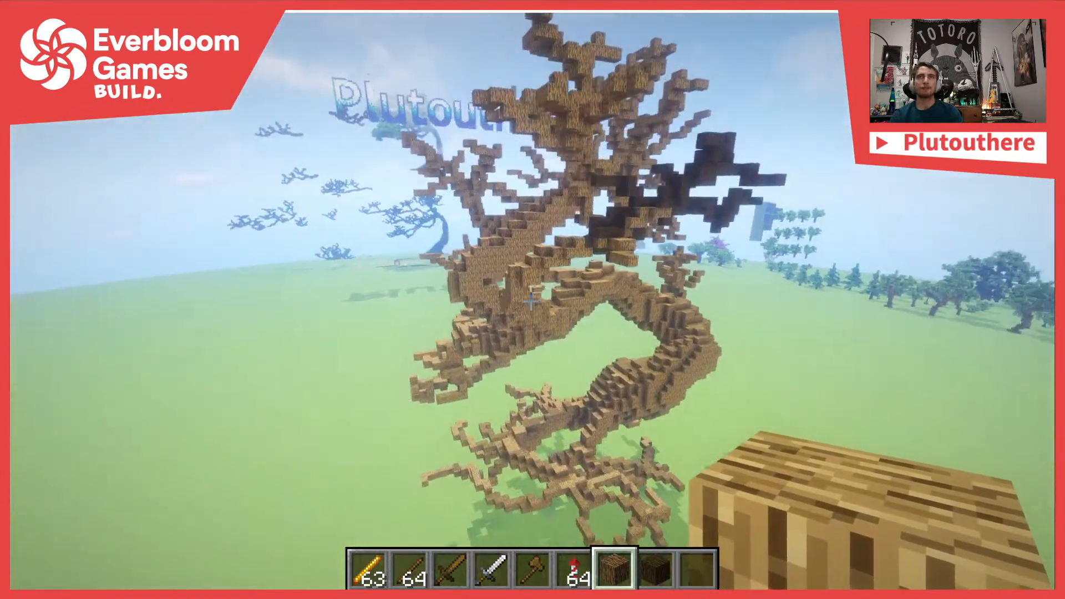
key("w")
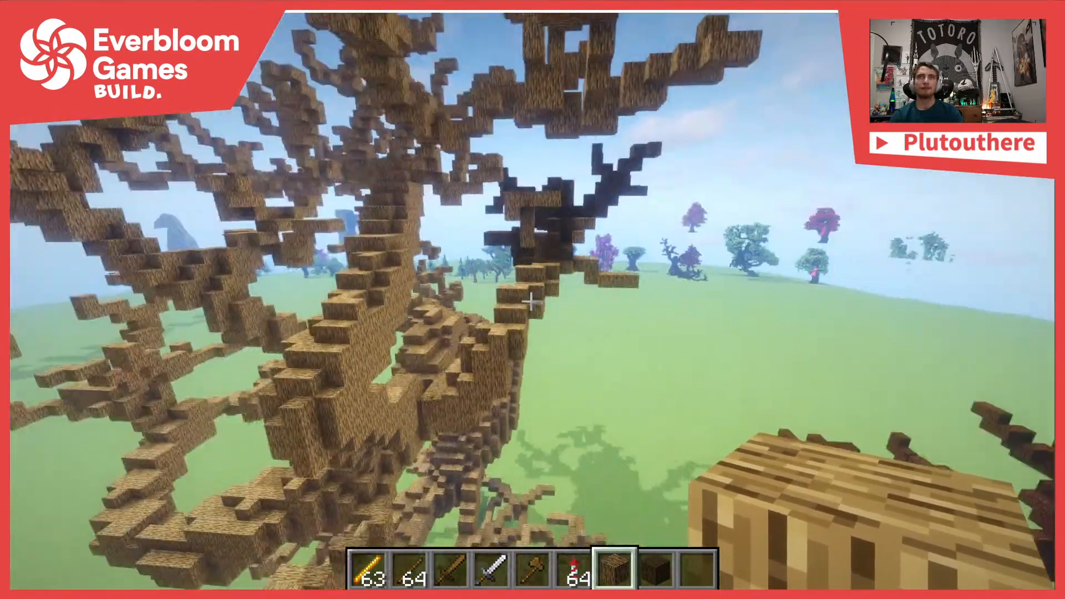
Undo the branch paste and lower the flying speed to 1 near the stepped side limb
key("Return")
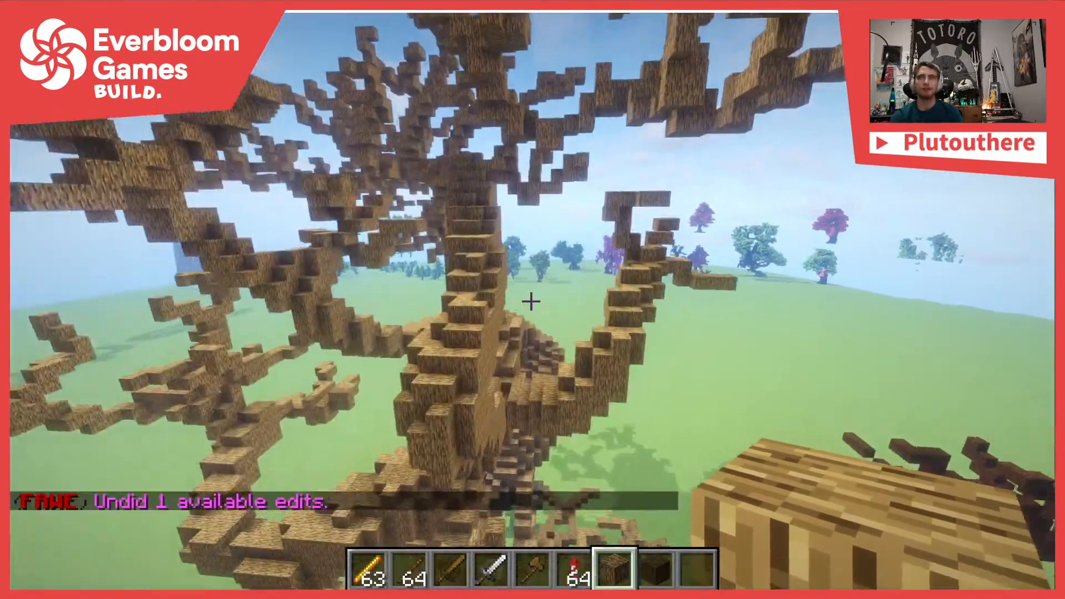
key("2")
key("w")
key("w")
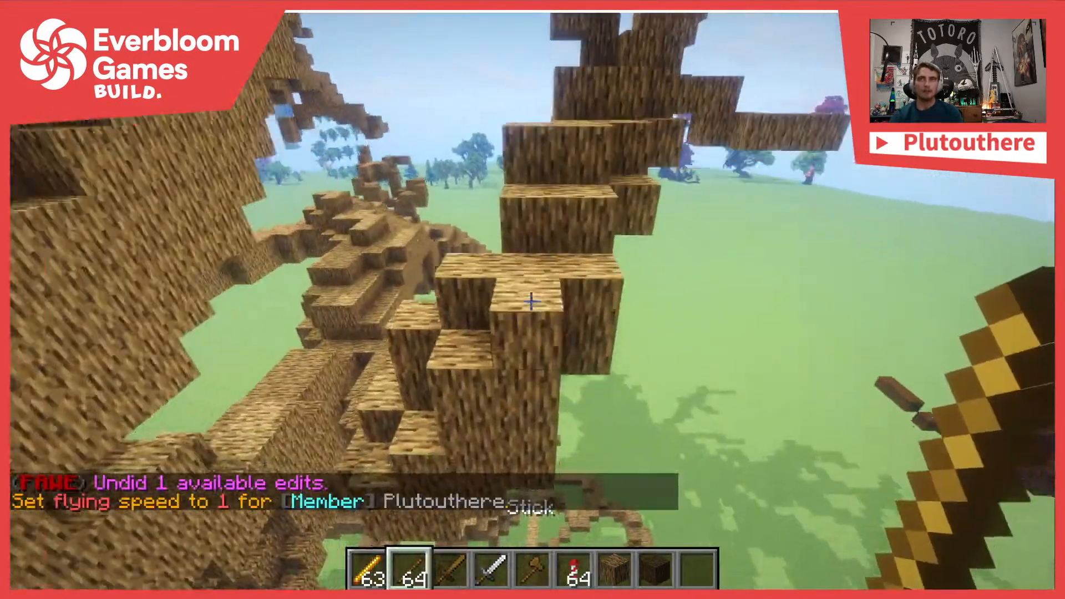
Build up the stepped side limb by placing additional oak wood blocks on its upper steps
key("7")
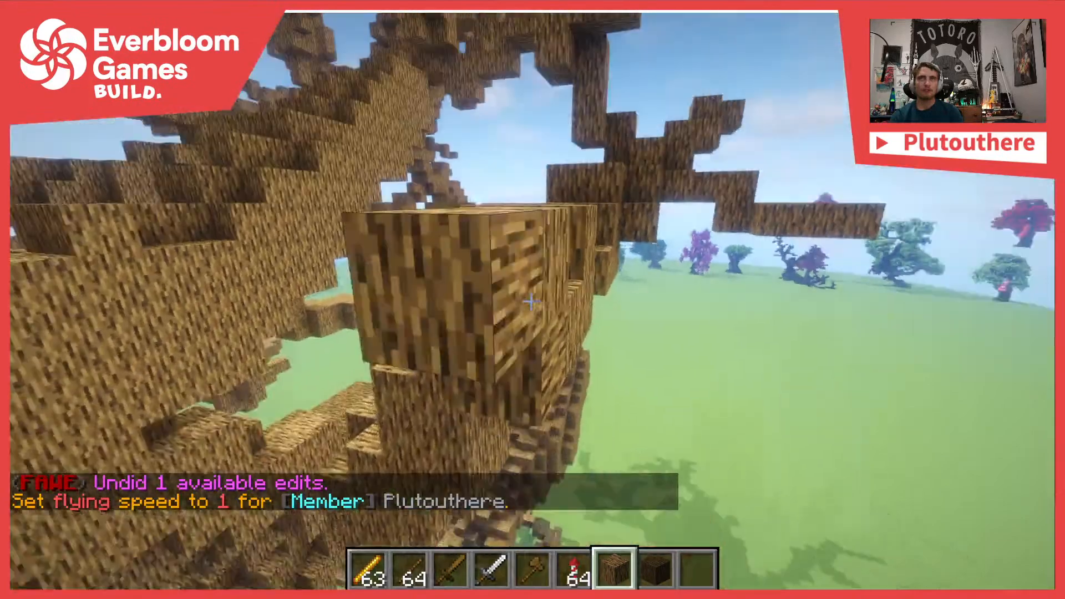
right_click(531, 302)
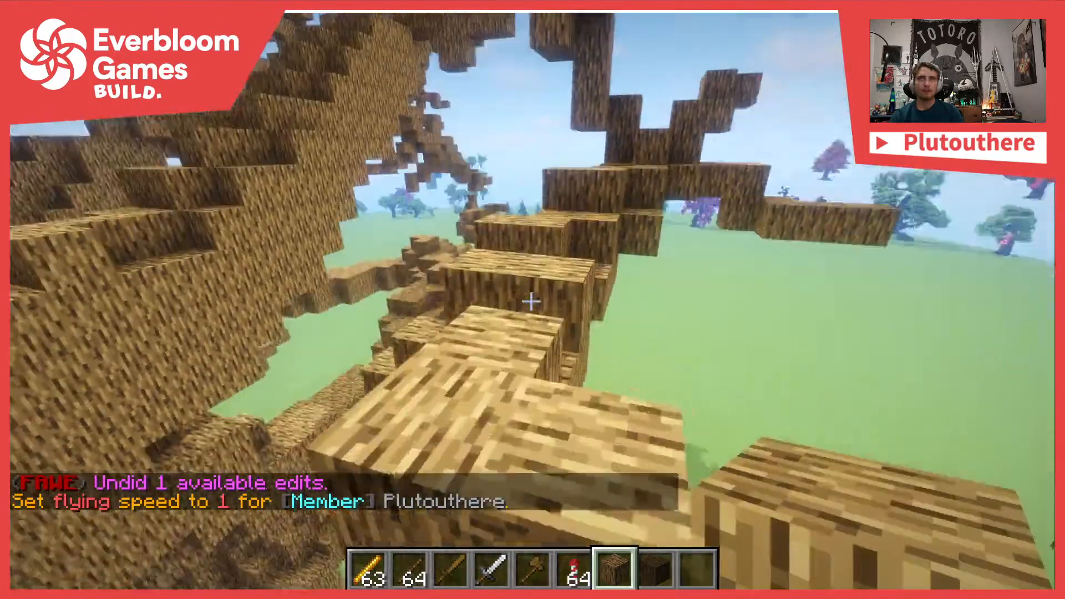
right_click(531, 301)
right_click(531, 301)
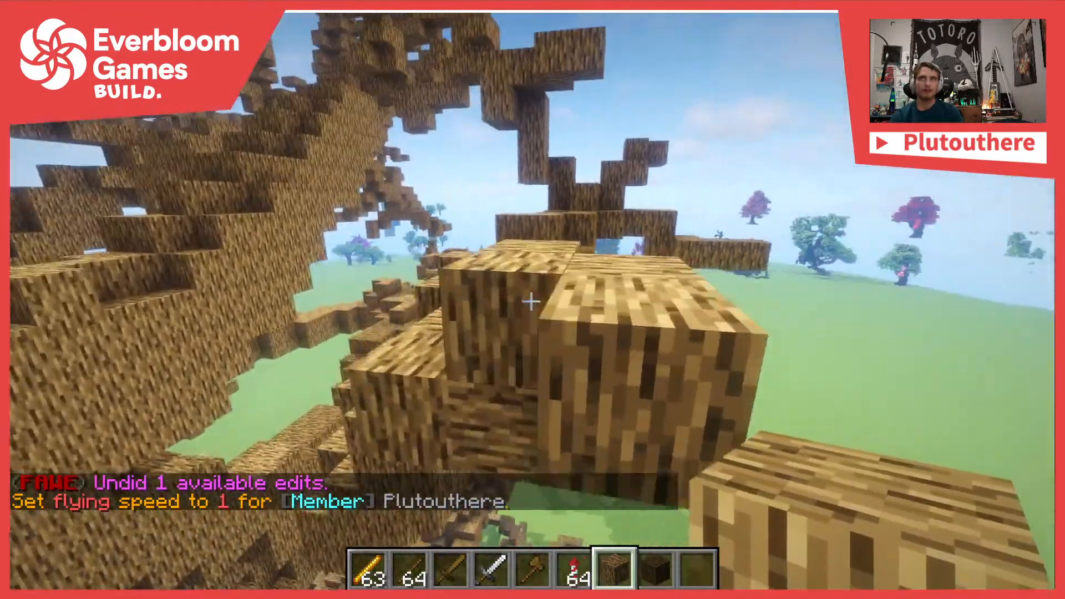
right_click(531, 302)
right_click(532, 302)
right_click(531, 302)
right_click(531, 301)
right_click(531, 301)
right_click(531, 301)
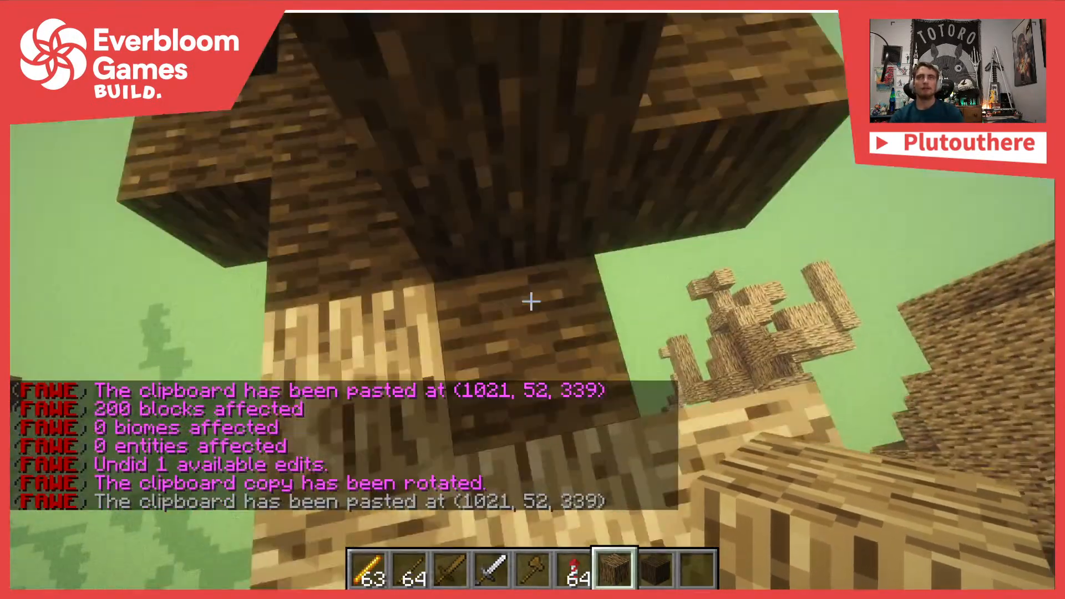
Raise the walking and flying speed to 7 and check the rotated branch pasted on the side limb from a distance
key("1")
key("space")
key("space")
left_click(532, 301)
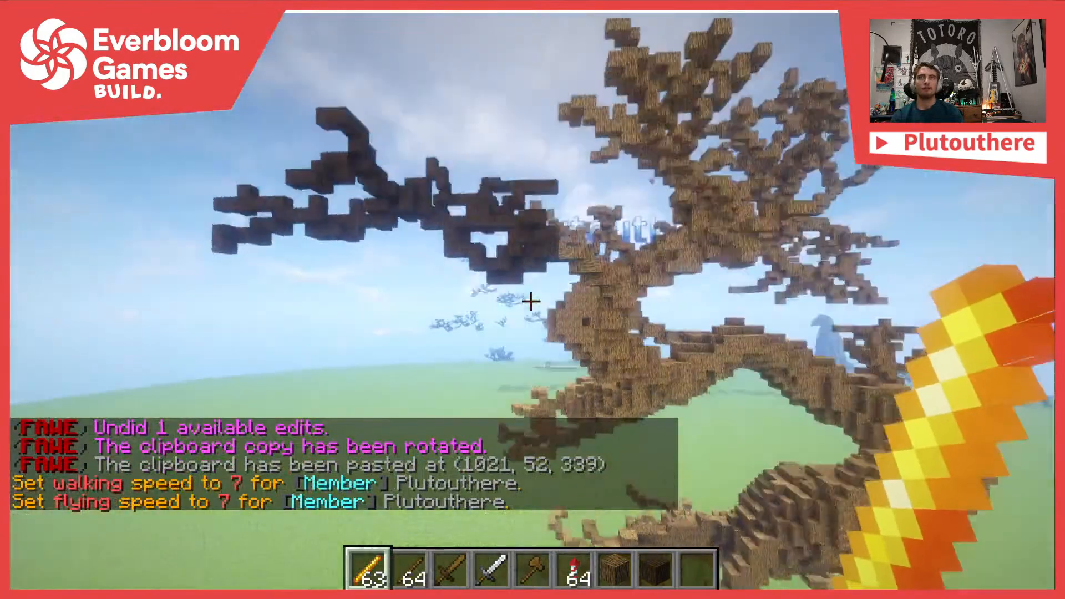
key("s")
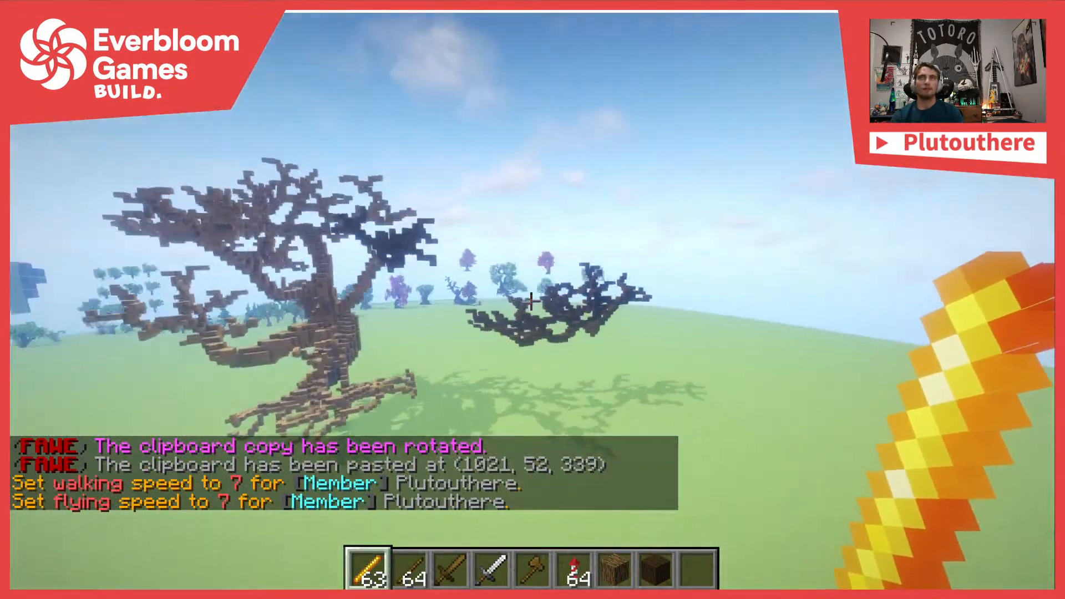
key("a")
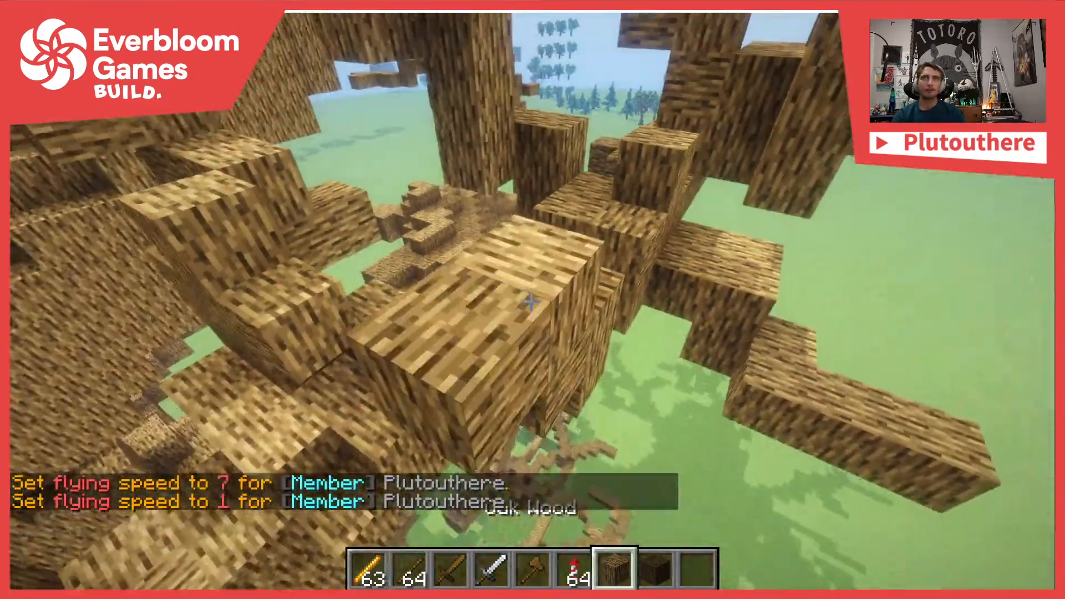
Set the flying speed to 7 and examine the overall shape of the tree from several sides
key("1")
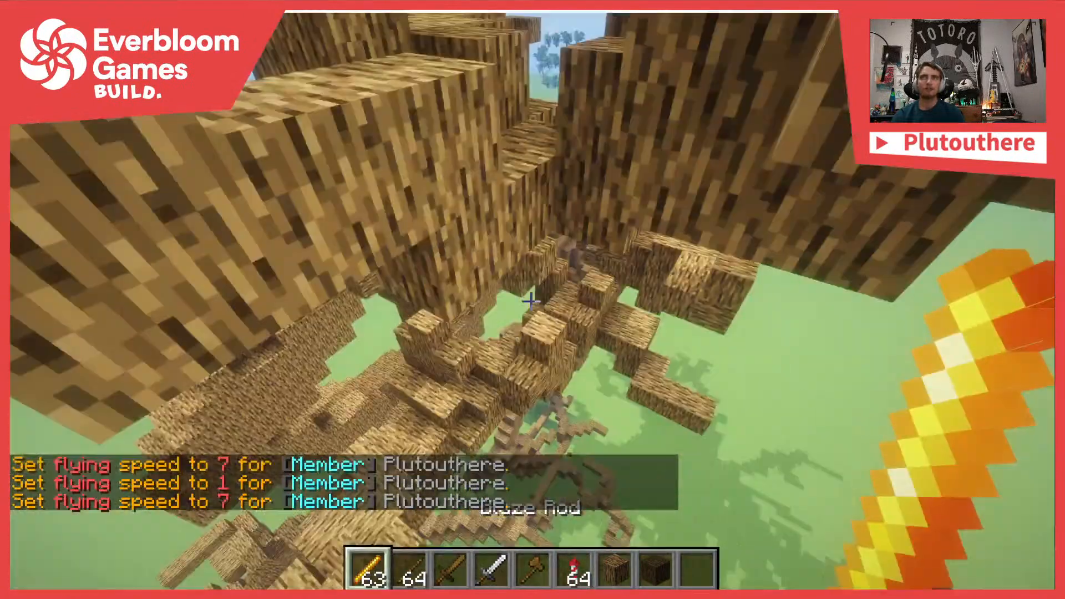
key("s")
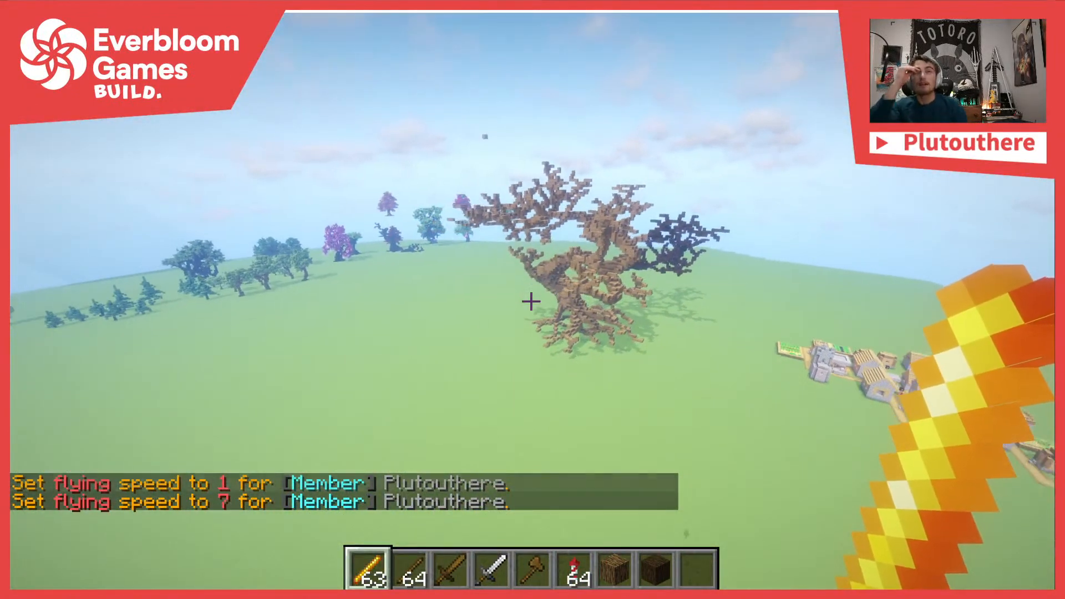
key("s")
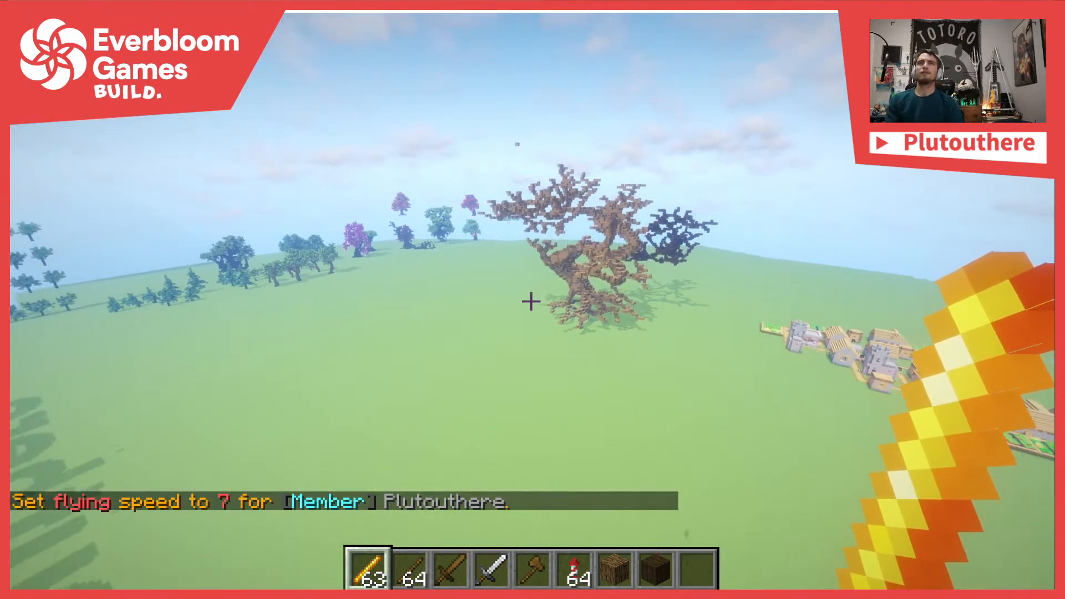
key("w")
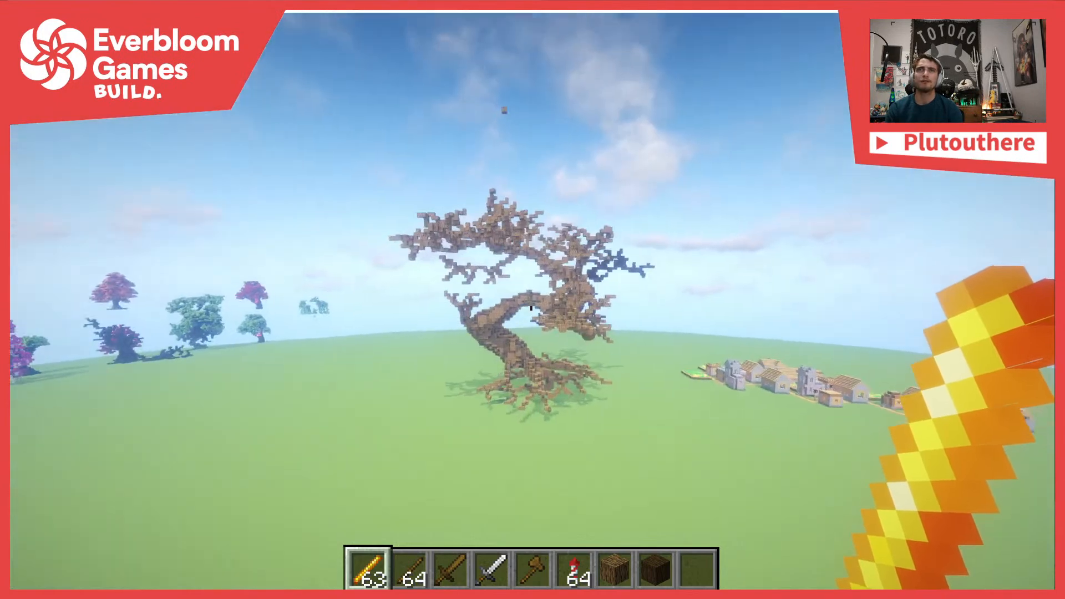
key("s")
key("w")
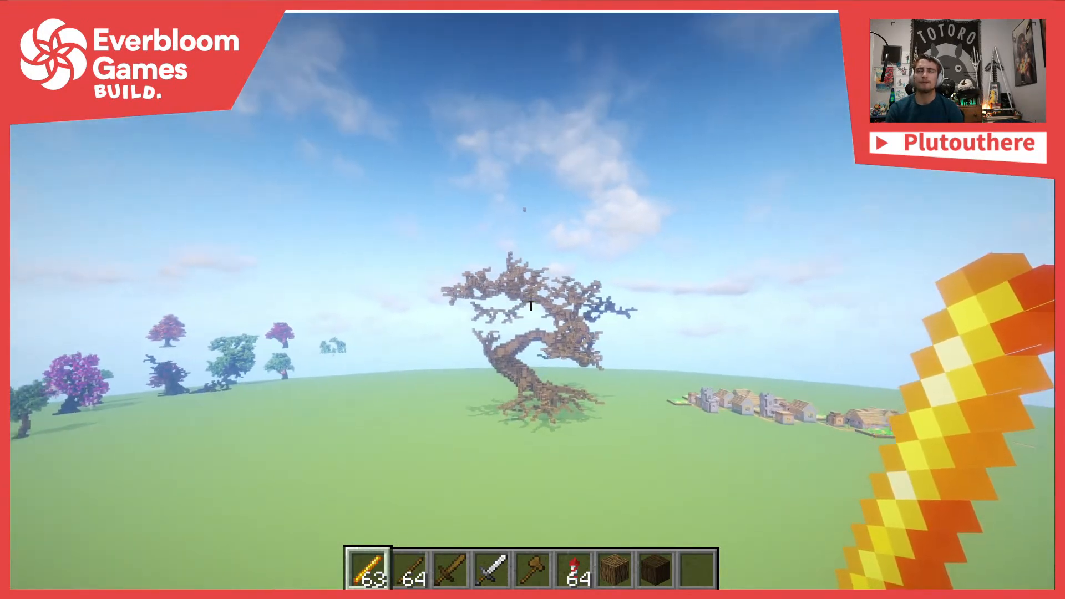
key("w")
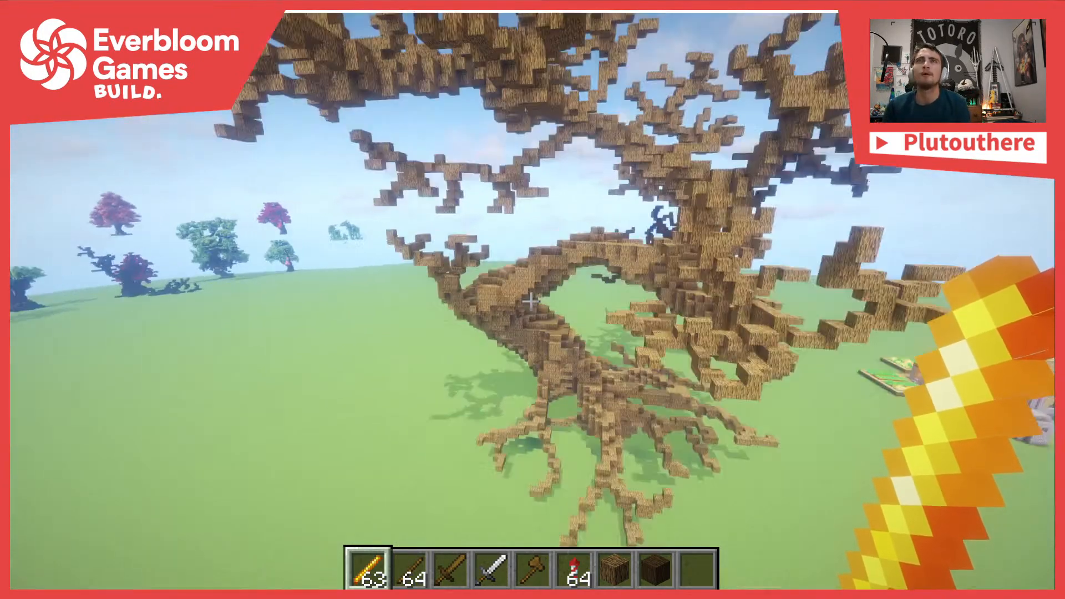
key("s")
key("w")
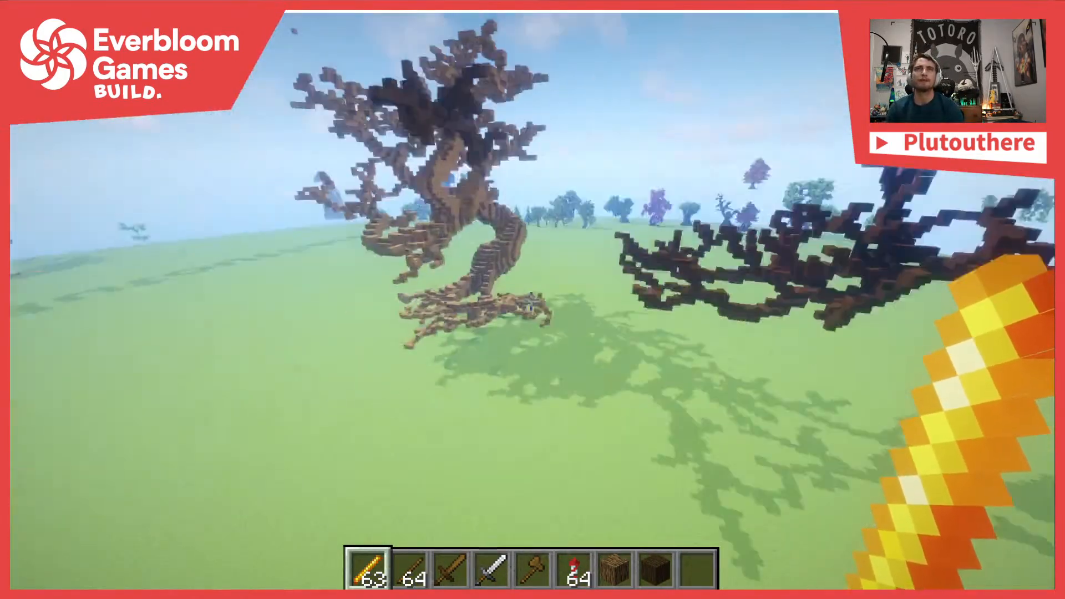
Try to mark two opposite corners around the whole tree while the selection mode is still fuzzy
key("4")
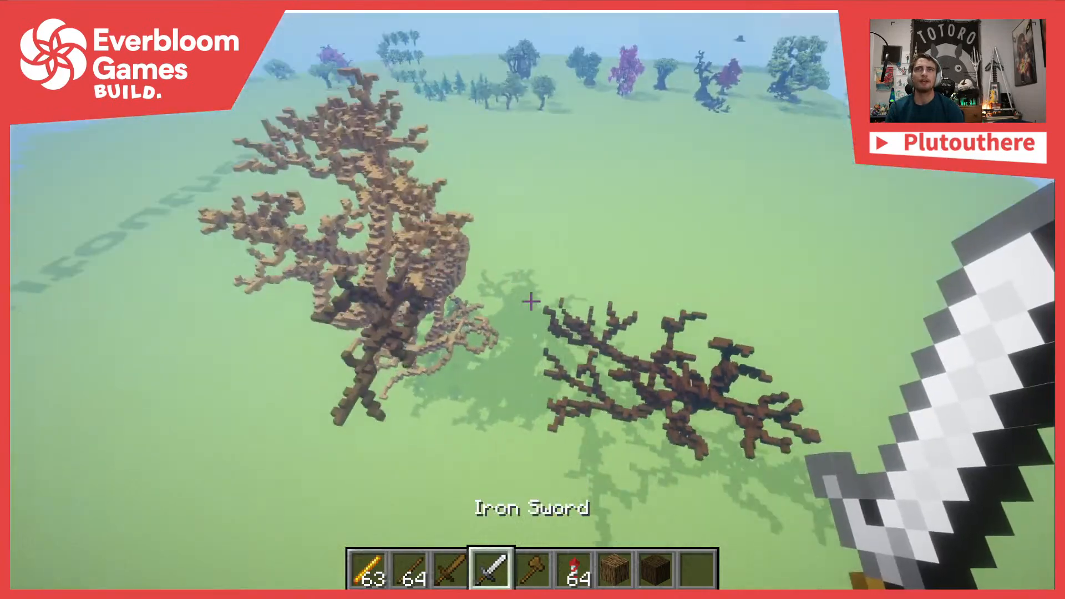
left_click(532, 301)
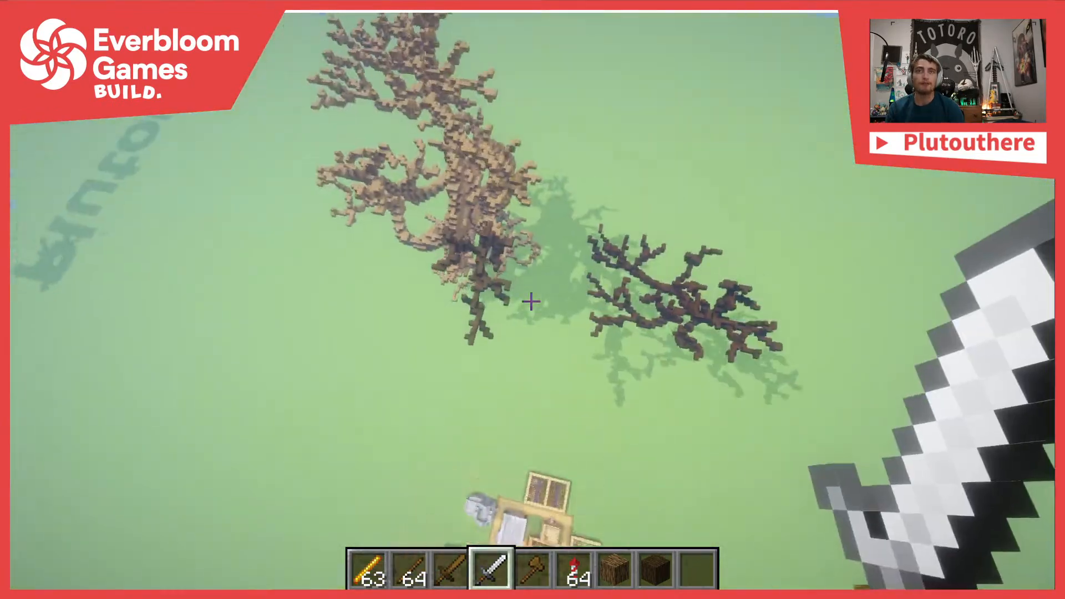
key("3")
key("s")
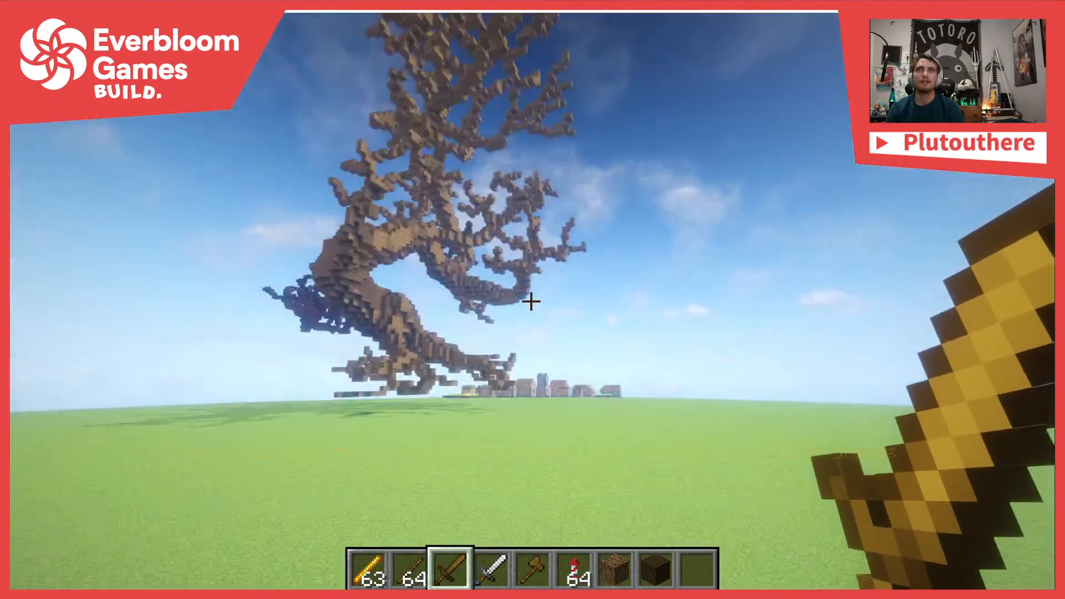
left_click(532, 301)
Switch the selection mode to cuboid with //sel and mark the second and first corners around the whole tree
key("slash")
type("/rotate 180")
key("Up")
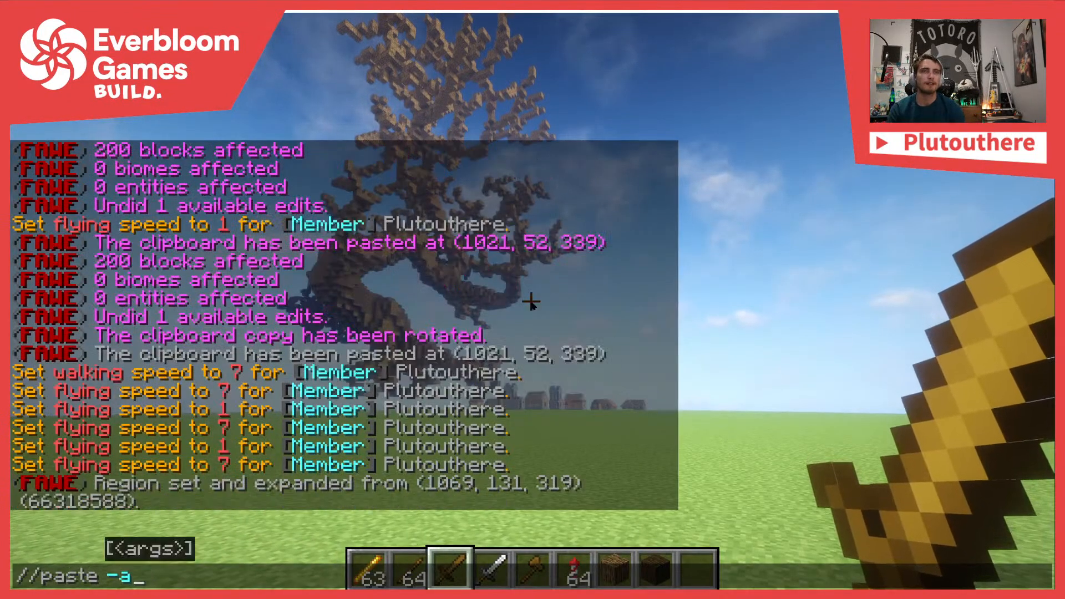
key("Escape")
key("slash")
type("/sel")
key("Return")
right_click(531, 301)
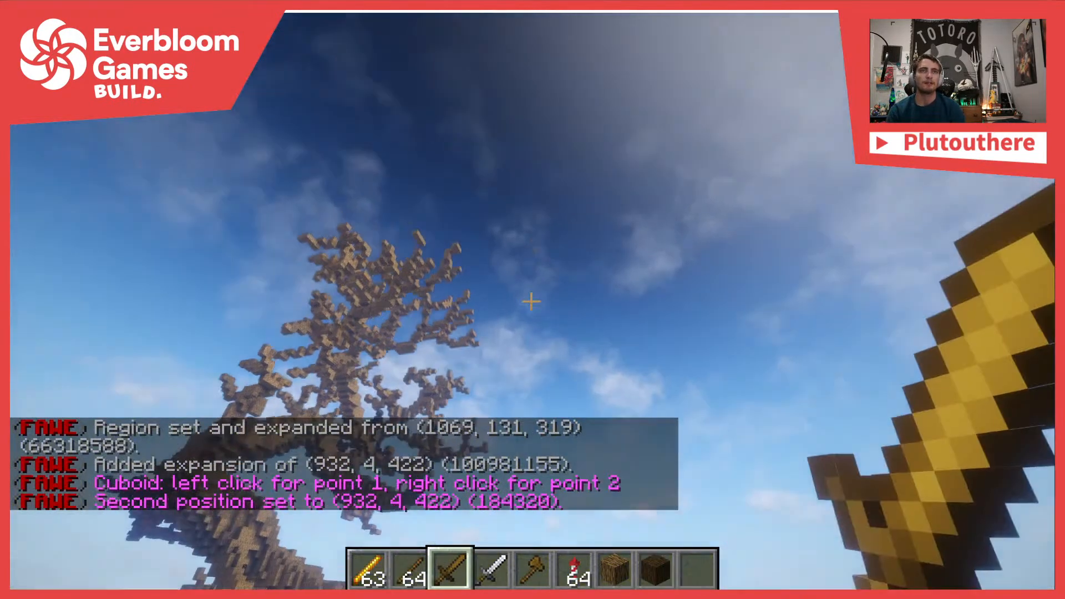
key("4")
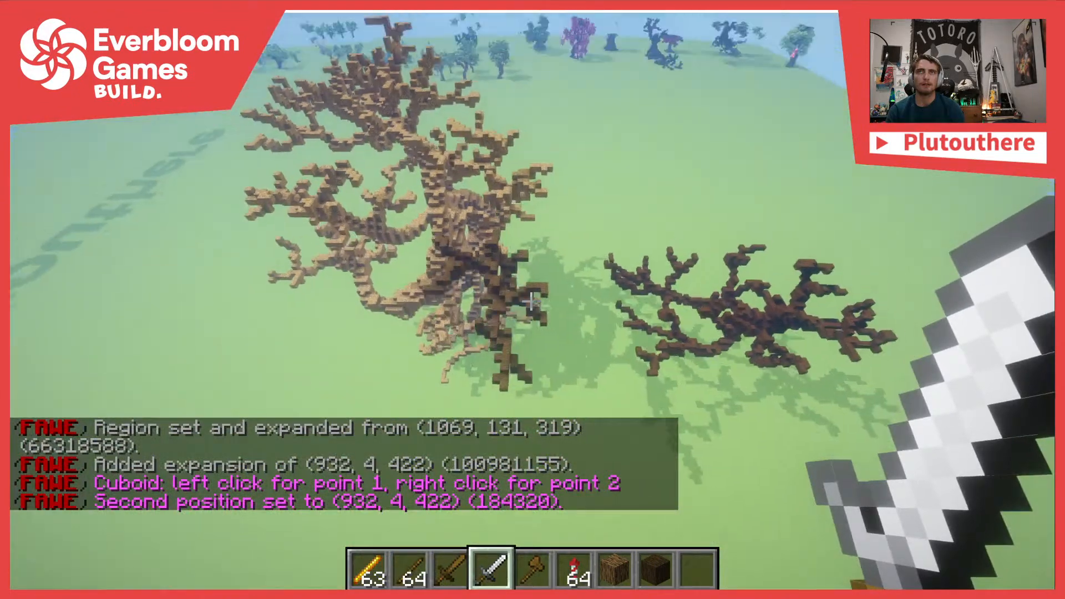
left_click(531, 302)
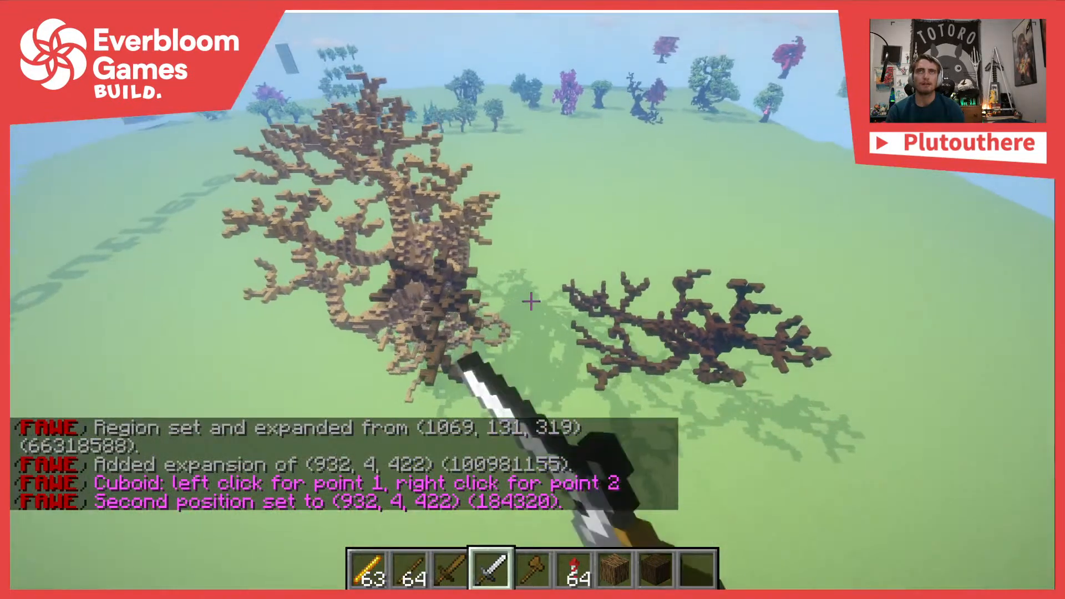
Convert every block in the selected tree region to oak_wood with //replace oak_wood
key("slash")
type("/copy")
key("Return")
key("slash")
type("/repl")
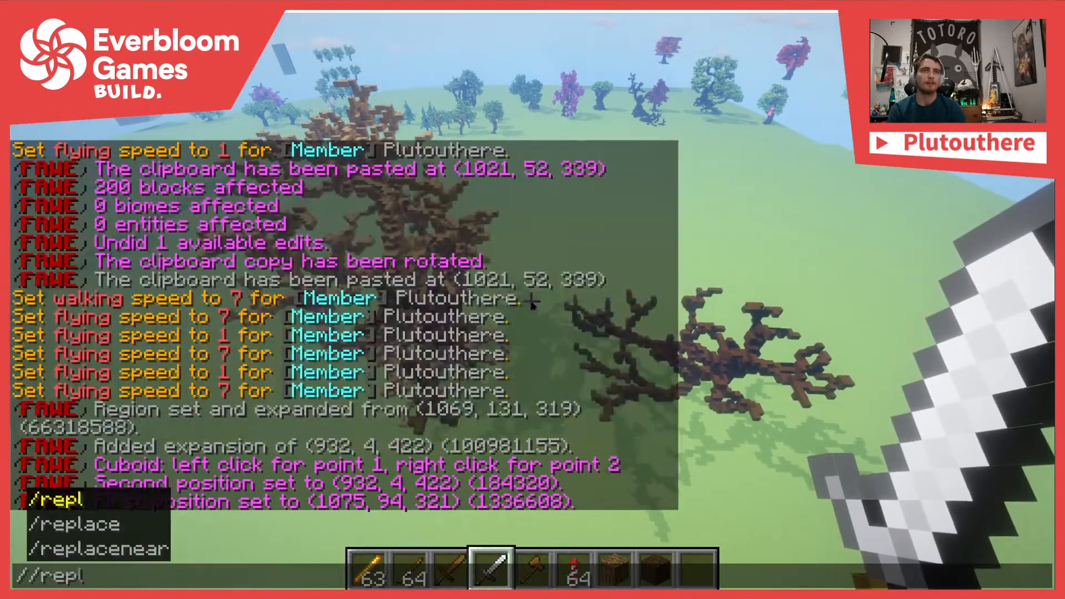
type("ace 0ak_w")
key("Tab")
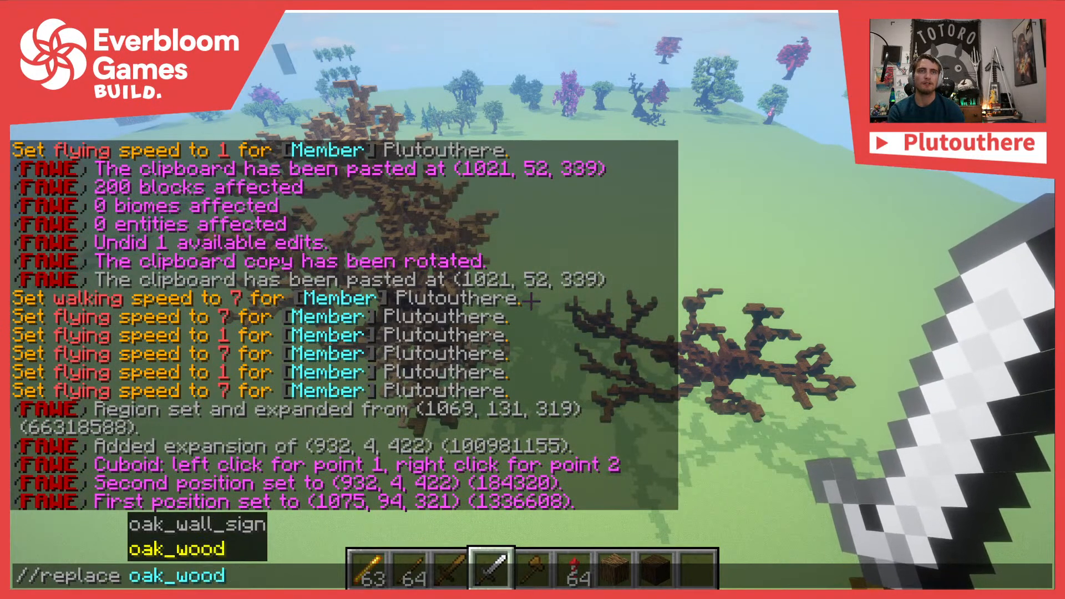
key("Return")
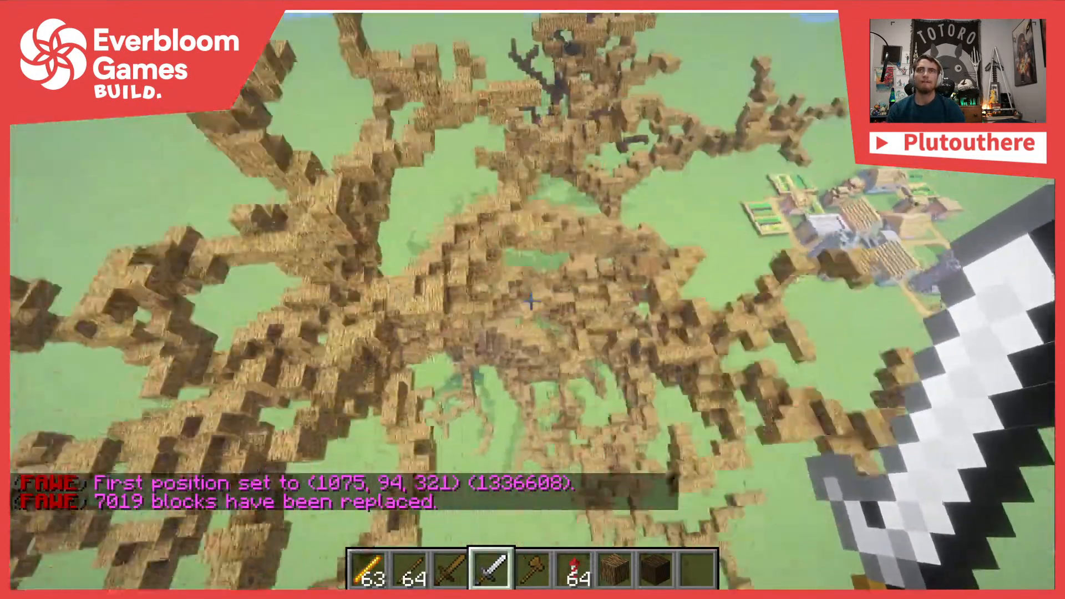
key("s")
key("s")
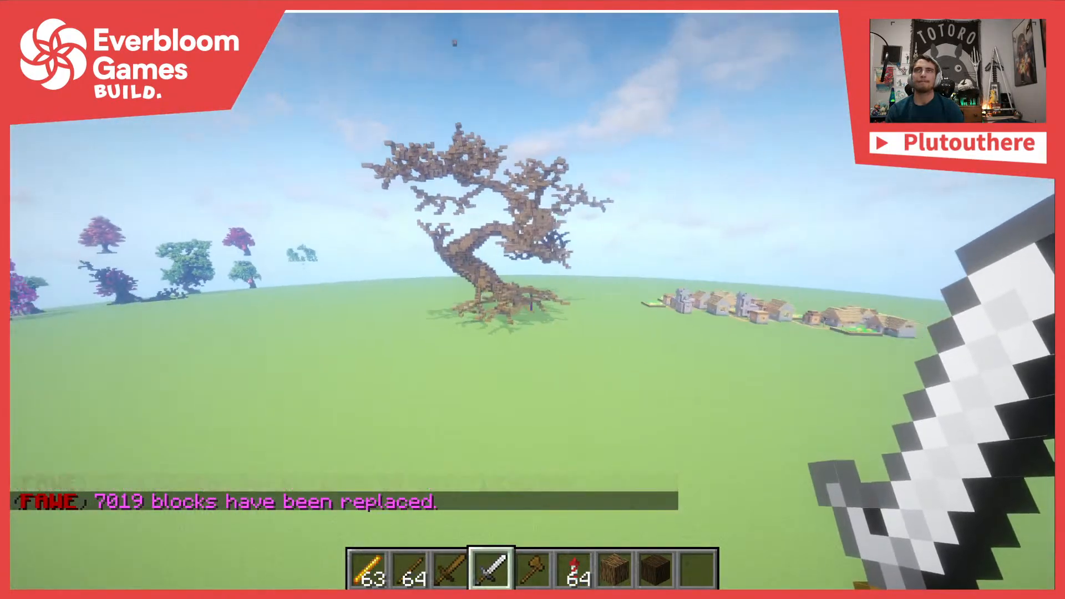
Mark two opposite corners around the leftover dark branch floating beside the tree and remove it with //cut
key("w")
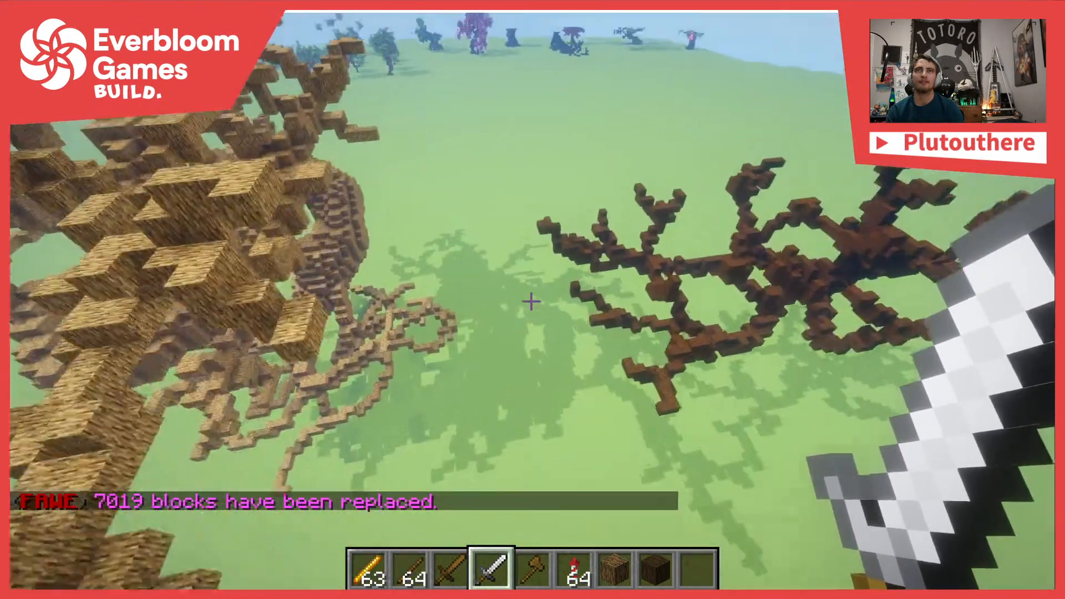
left_click(532, 301)
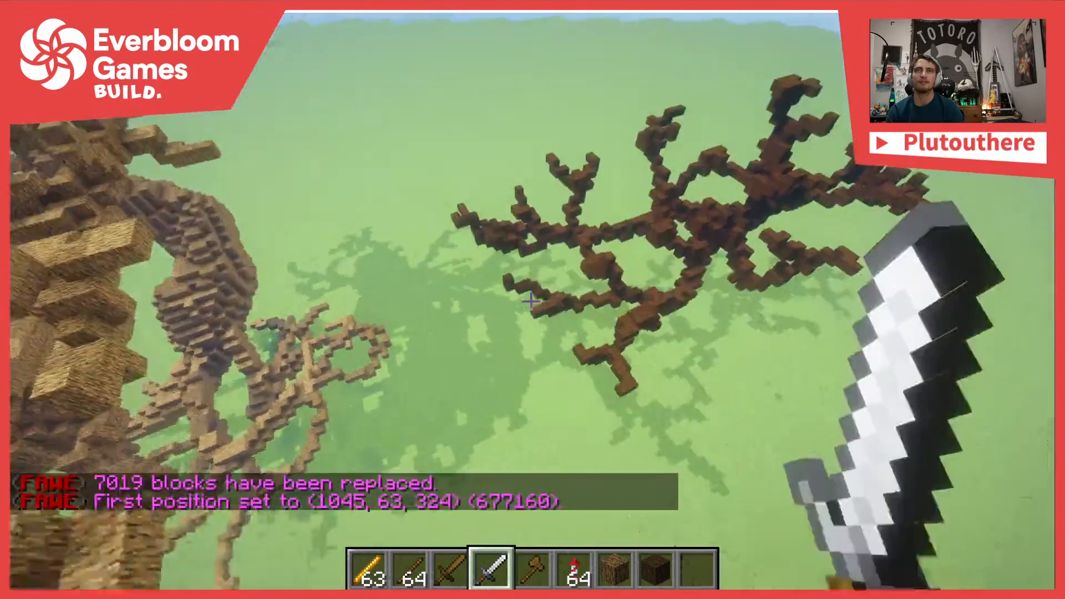
key("3")
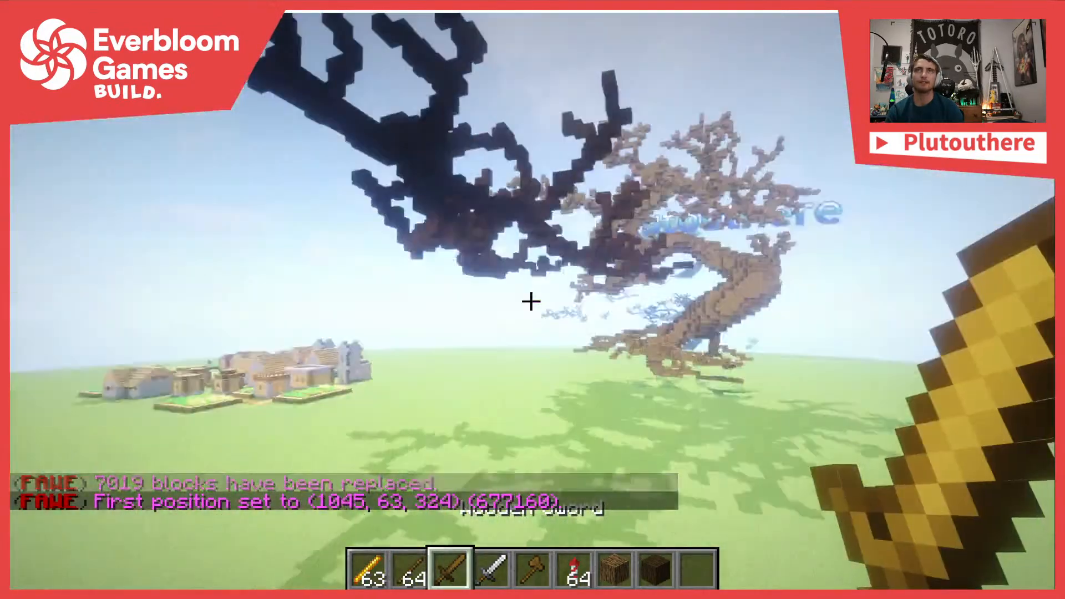
right_click(532, 302)
key("slash")
type("/calc")
key("BackSpace")
key("BackSpace")
key("BackSpace")
type("ut")
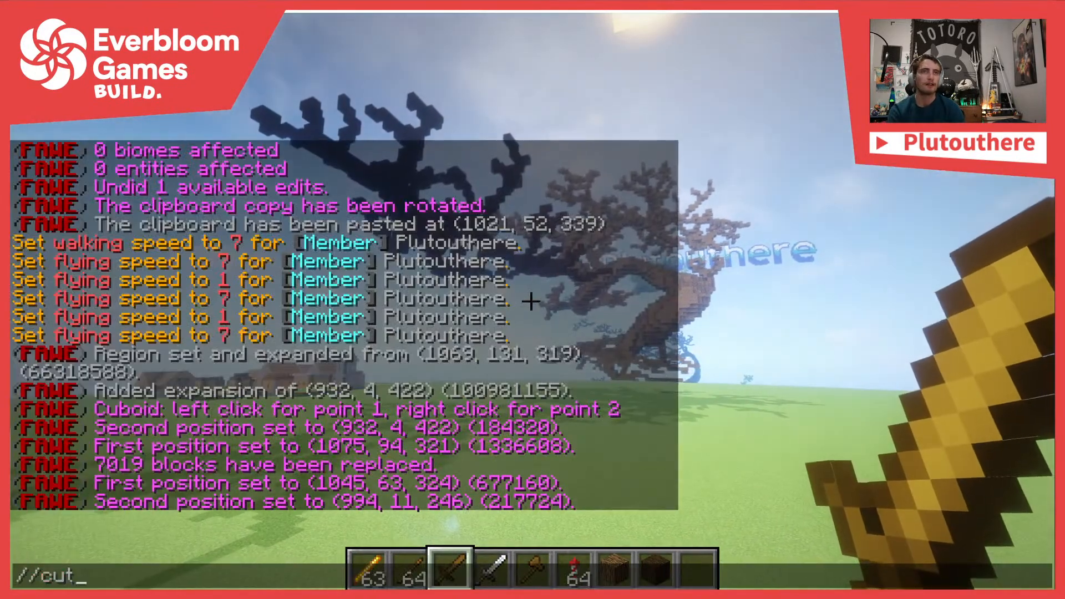
key("Return")
Mark corners at (917, 115, 307) and (1105, 4, 323) behind the tree and fill the region with white blocks using //set
key("space")
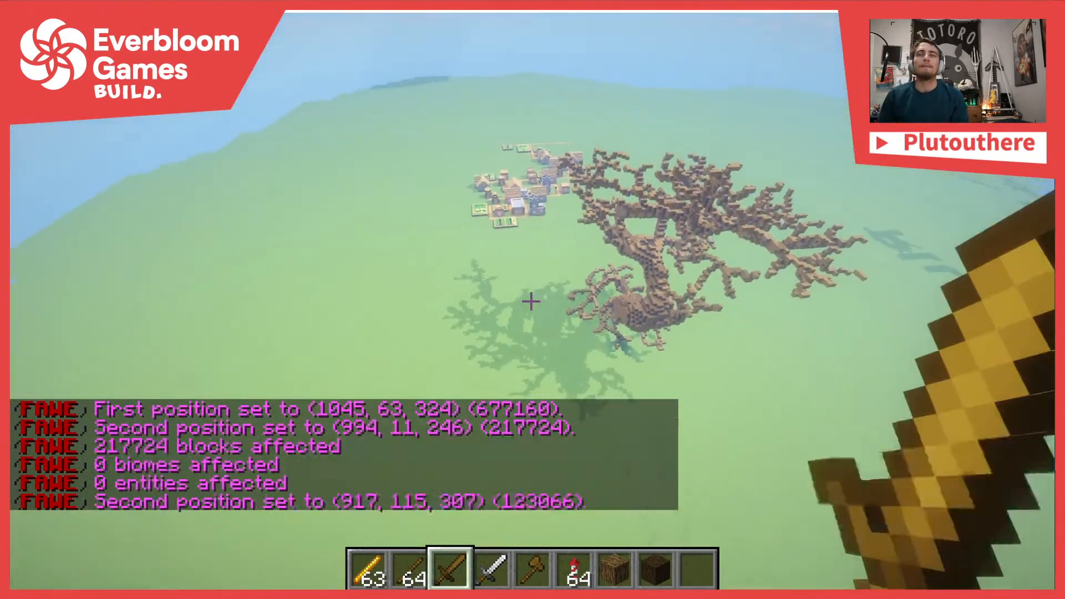
scroll(532, 302, "down", 1)
key("w")
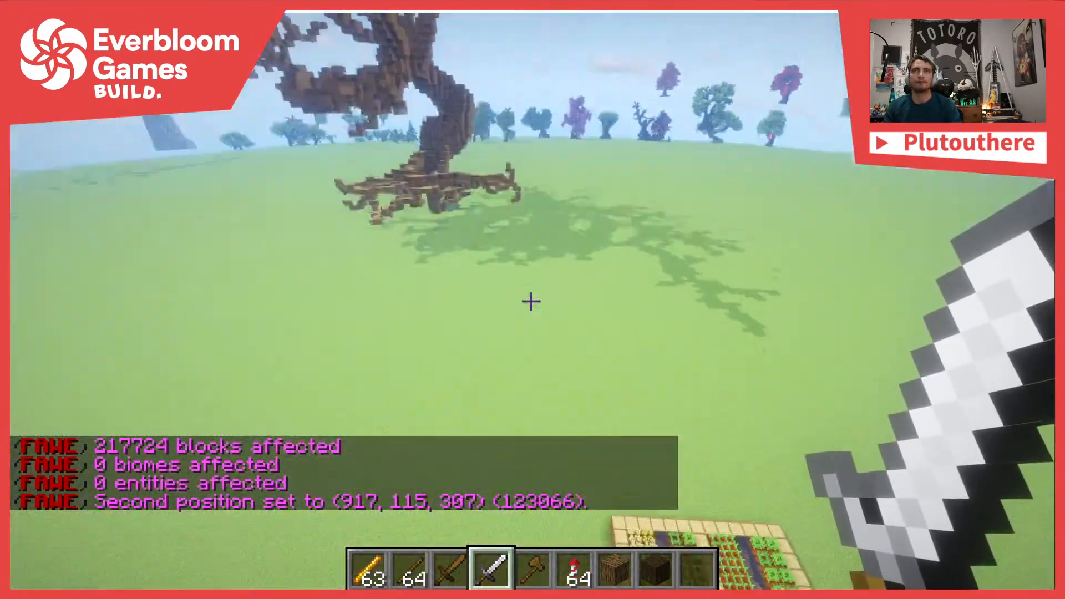
key("shift")
key("s")
left_click(532, 302)
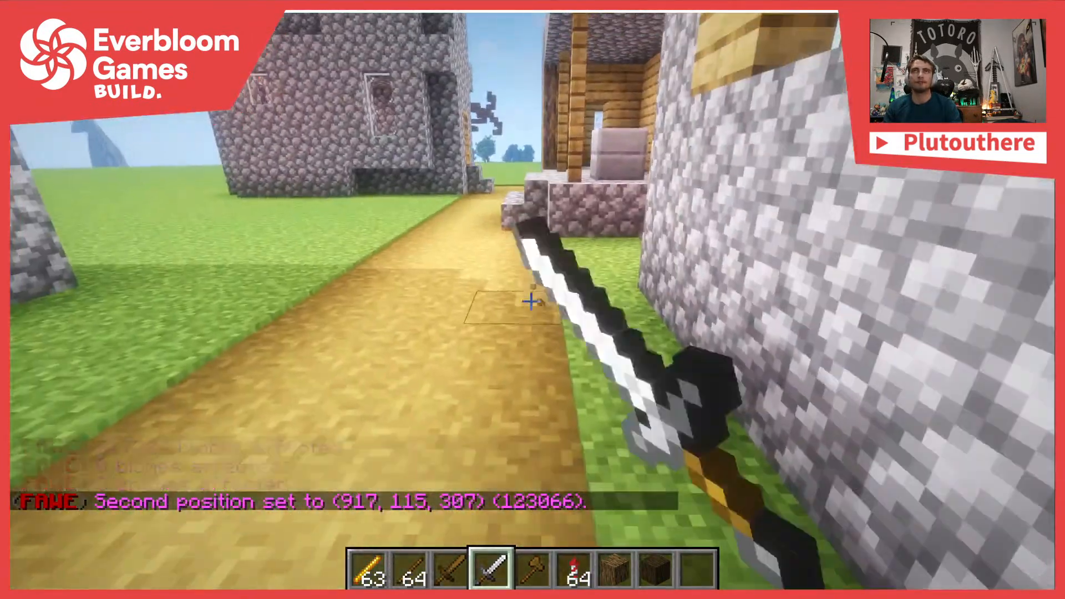
type("et 25")
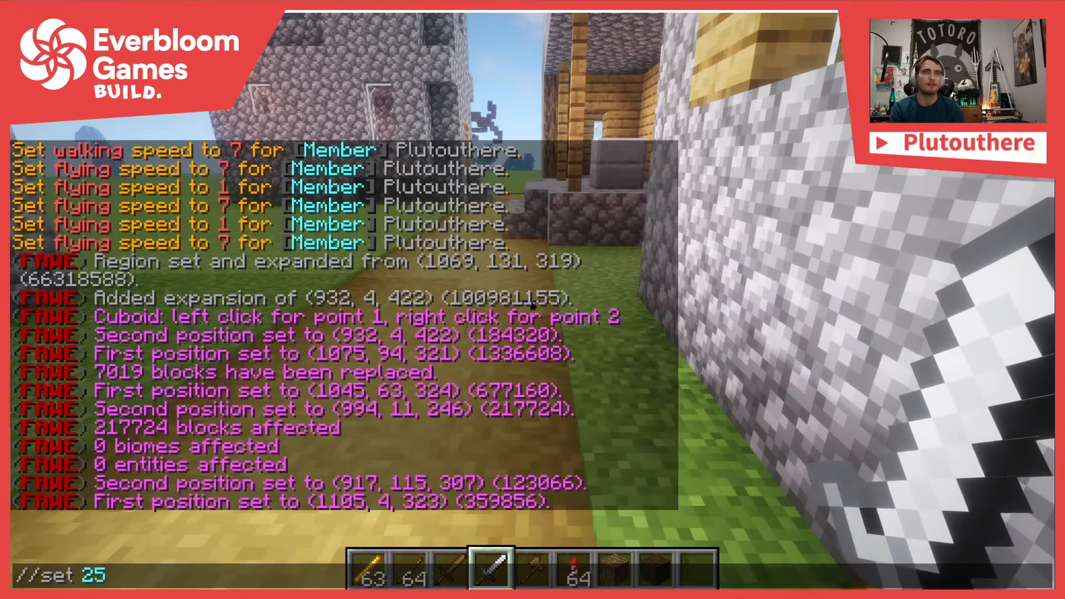
key("Return")
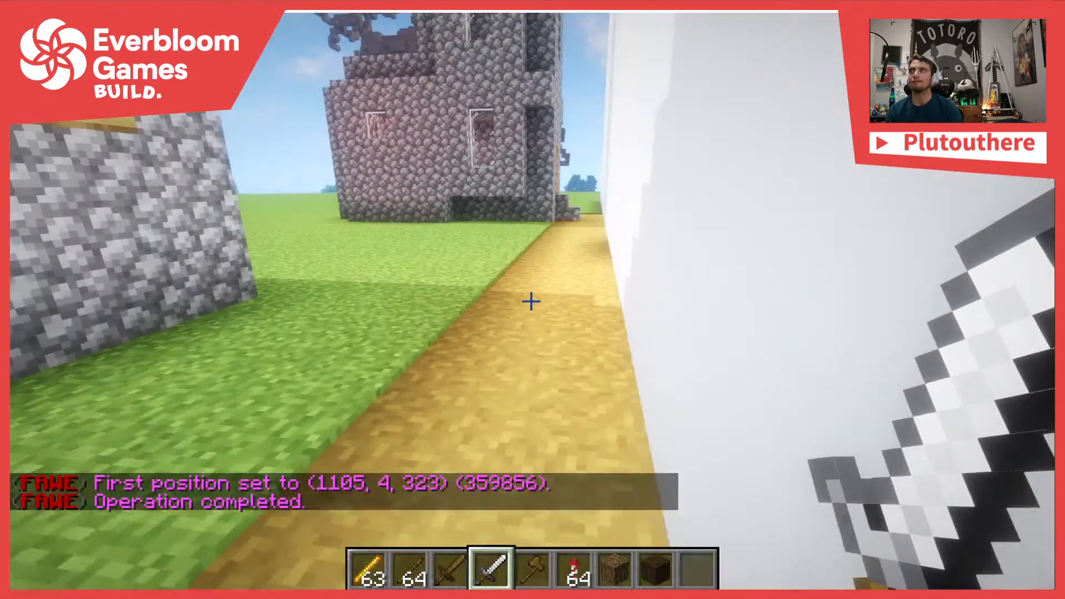
Examine the tree's silhouette against the white backdrop wall from a distance and from the side
key("space")
key("w")
key("s")
key("w")
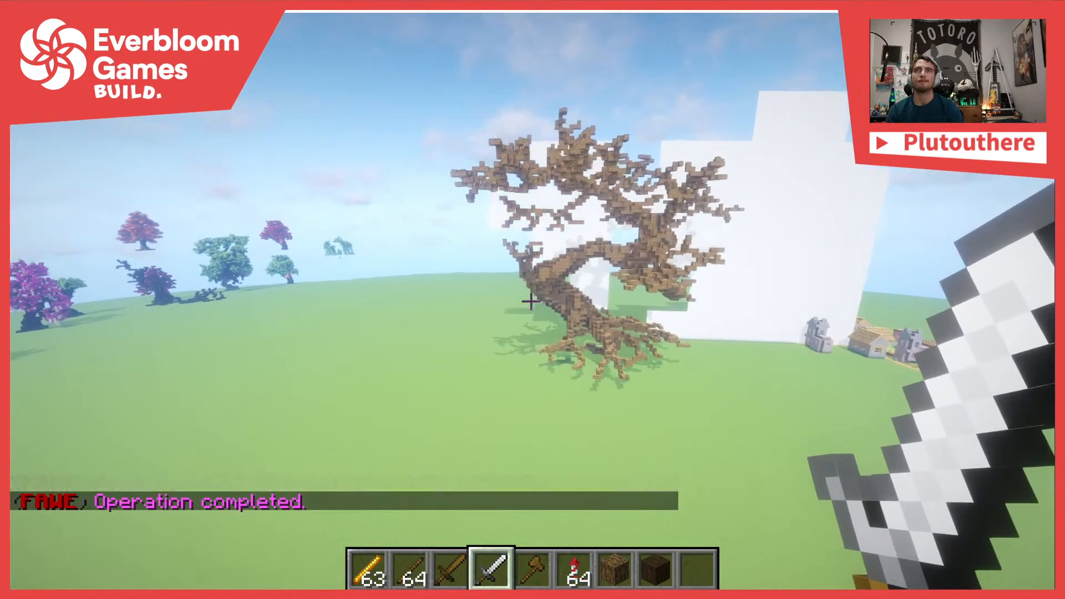
key("s")
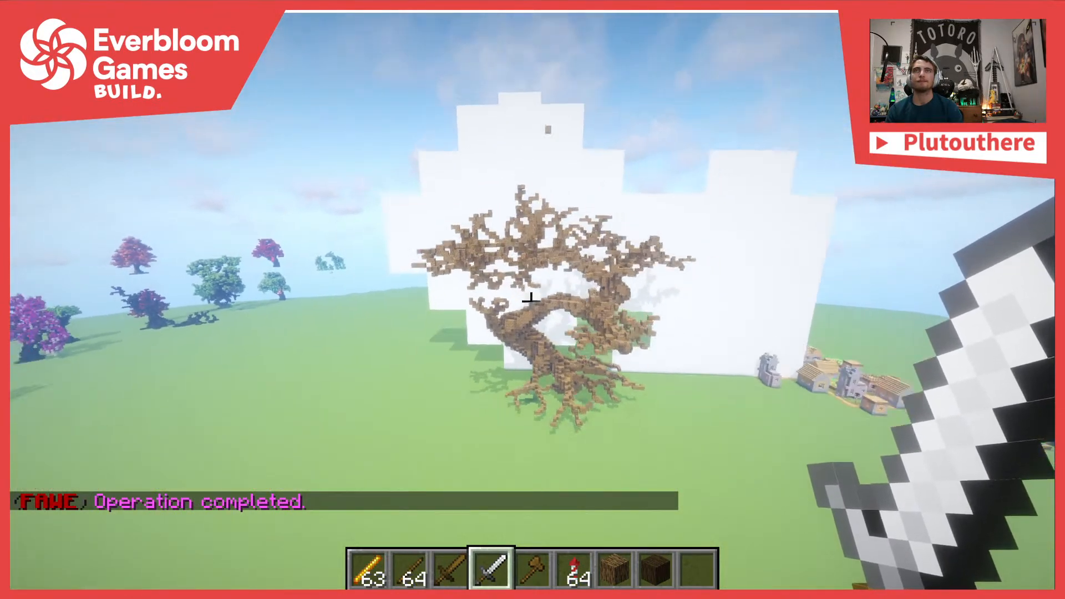
key("s")
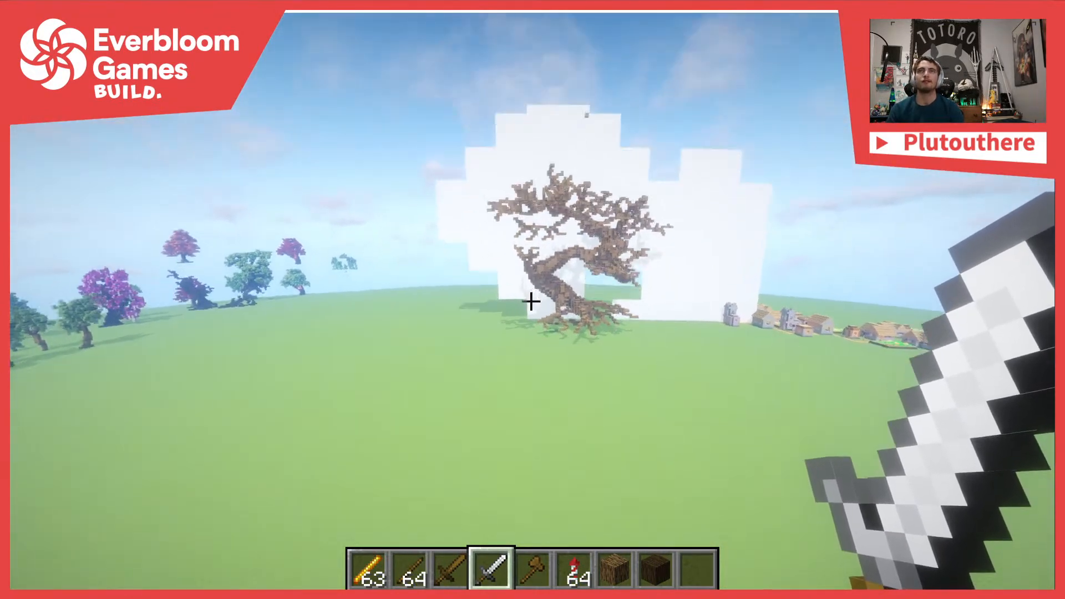
key("w")
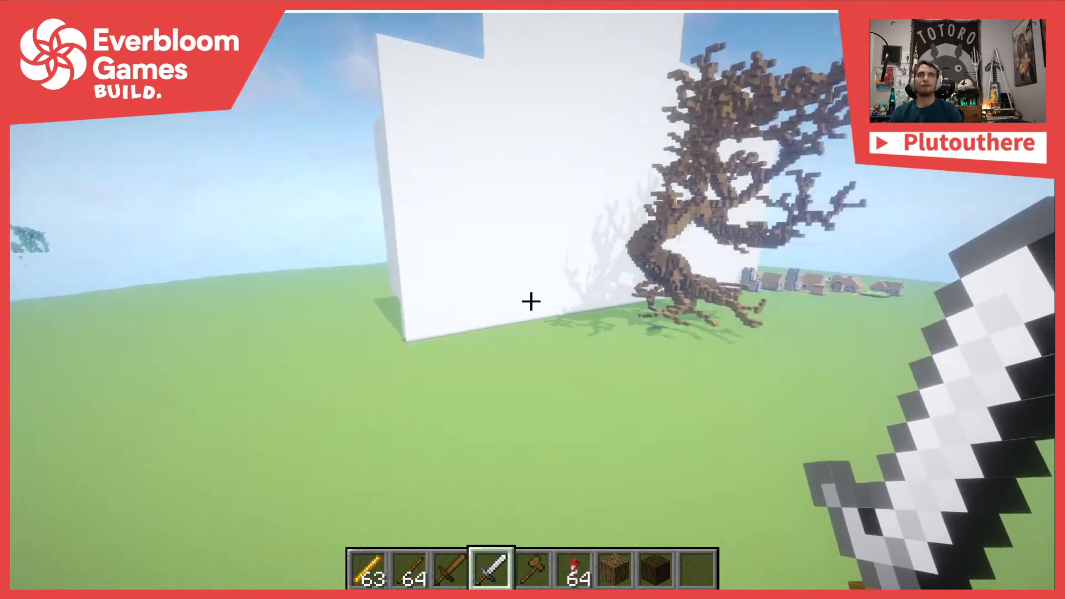
Place a floating glass support block in the open area beside the white wall with //up
key("slash")
type("/hcyl")
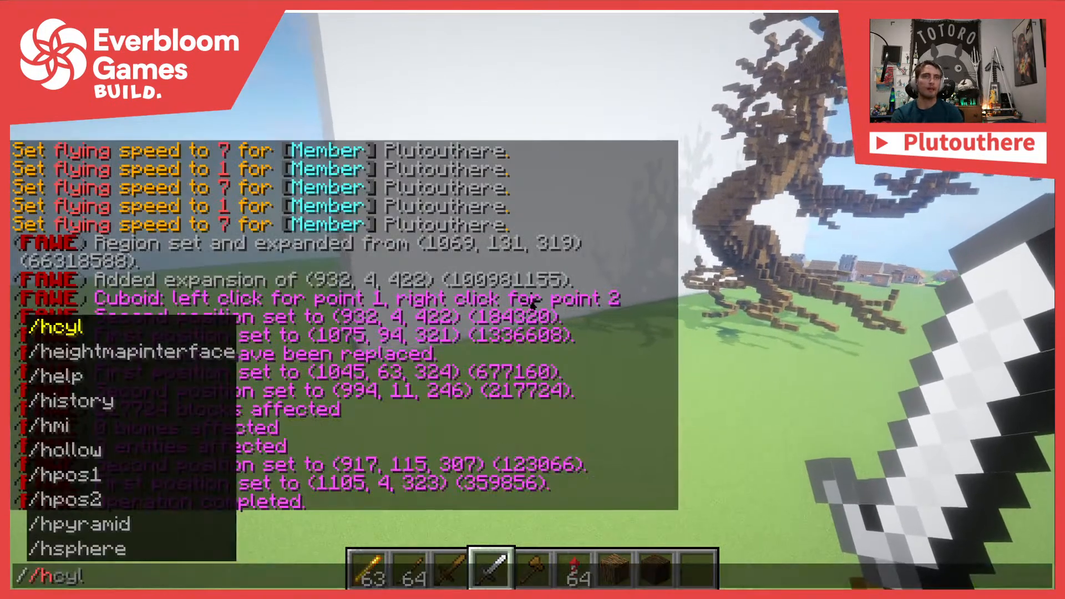
key("BackSpace")
key("BackSpace")
key("BackSpace")
key("BackSpace")
type("up")
key("Return")
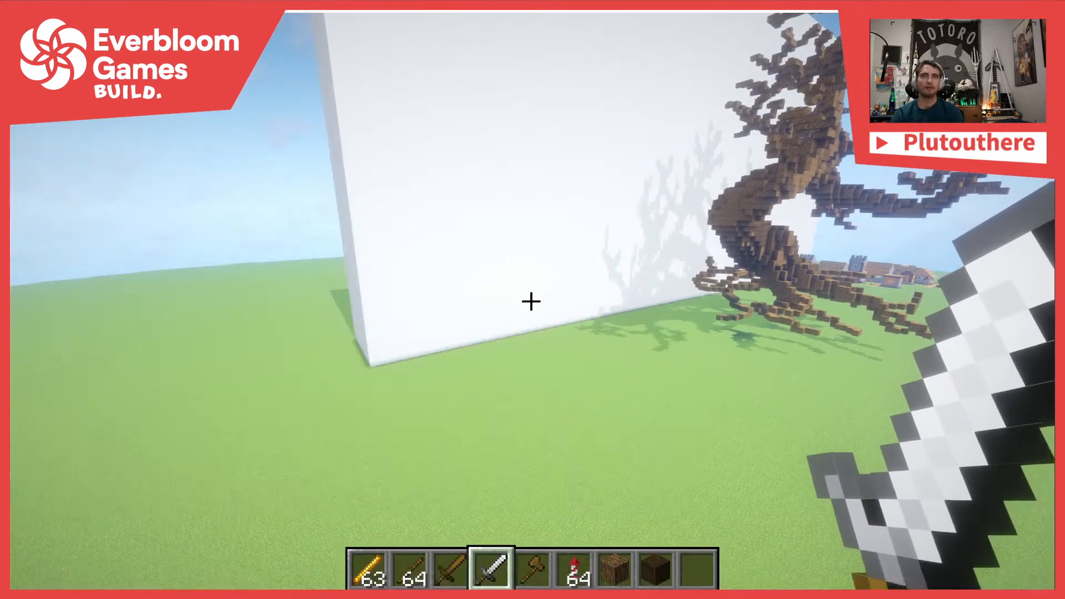
Put acacia leaves and oak leaves in the last two hotbar slots and set the flying speed to 1
key("e")
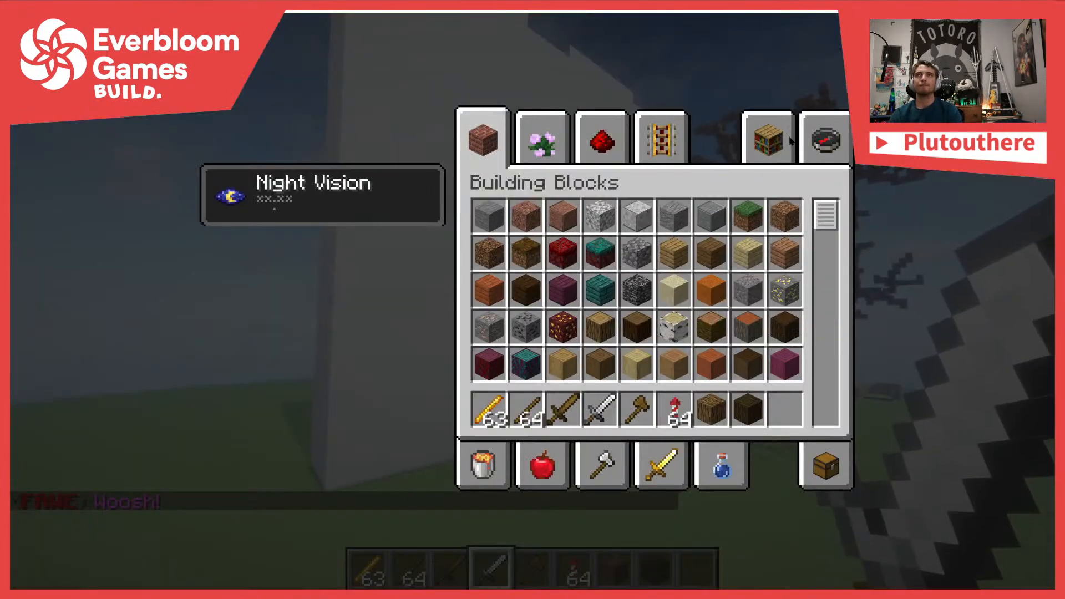
left_click(551, 129)
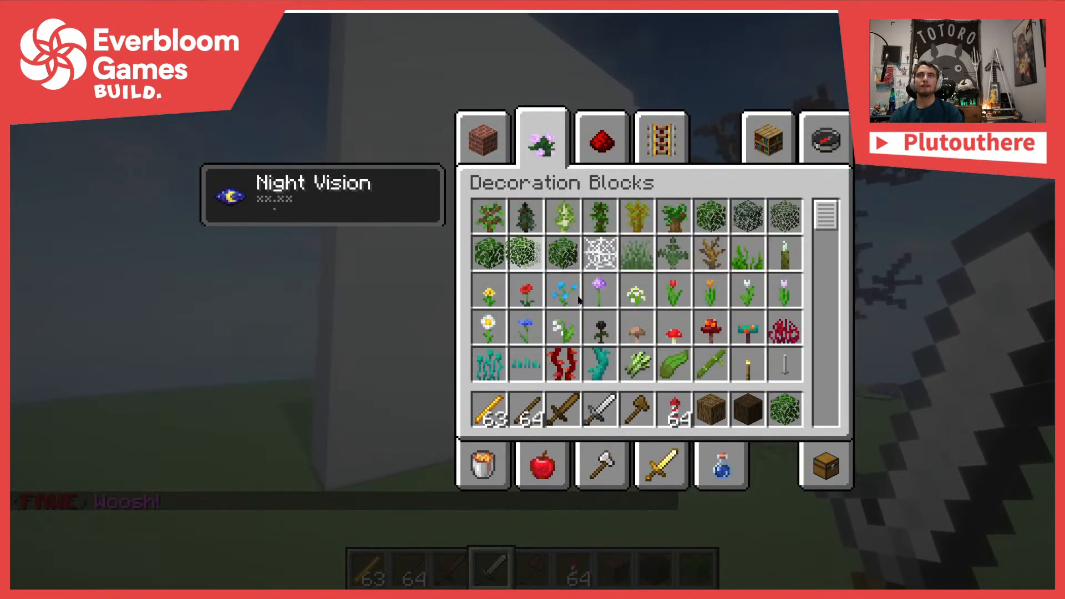
key("e")
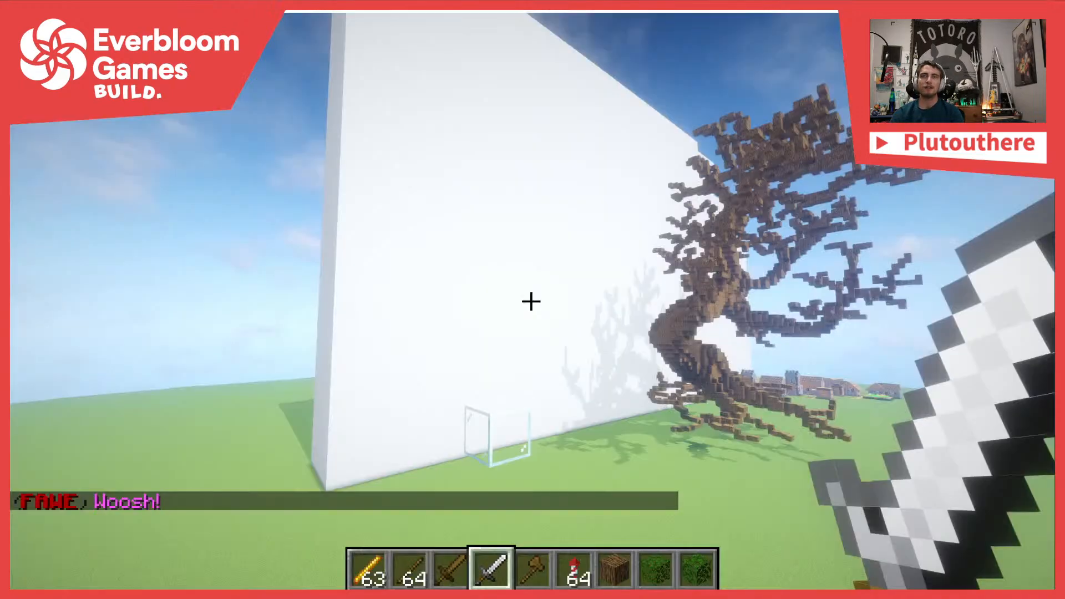
key("2")
key("3")
key("6")
key("7")
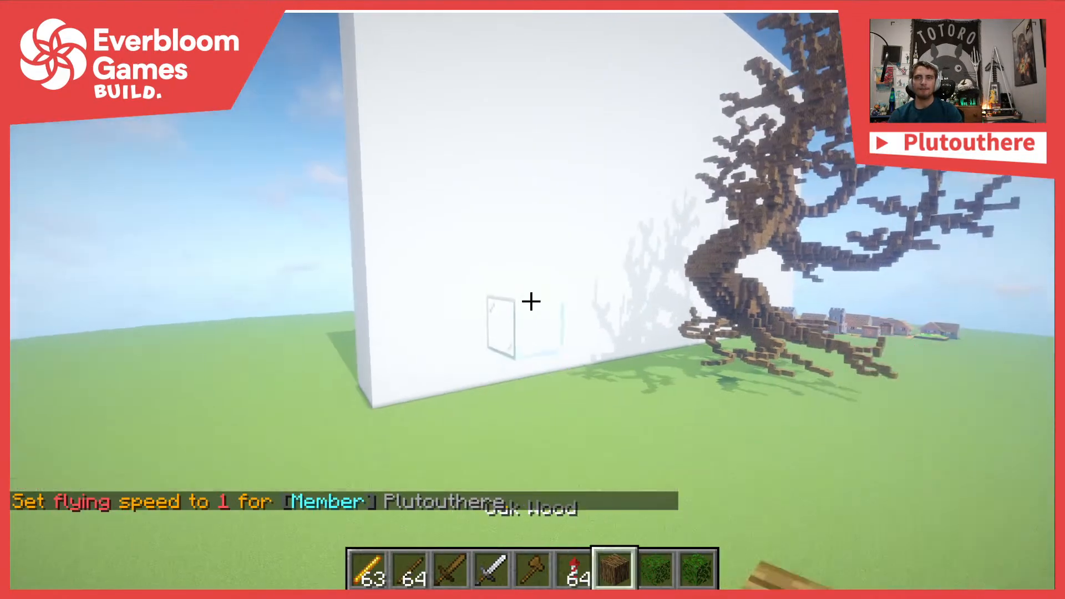
Build a small floating cluster of acacia and oak leaves from the glass support and remove the glass block
key("8")
right_click(531, 302)
key("9")
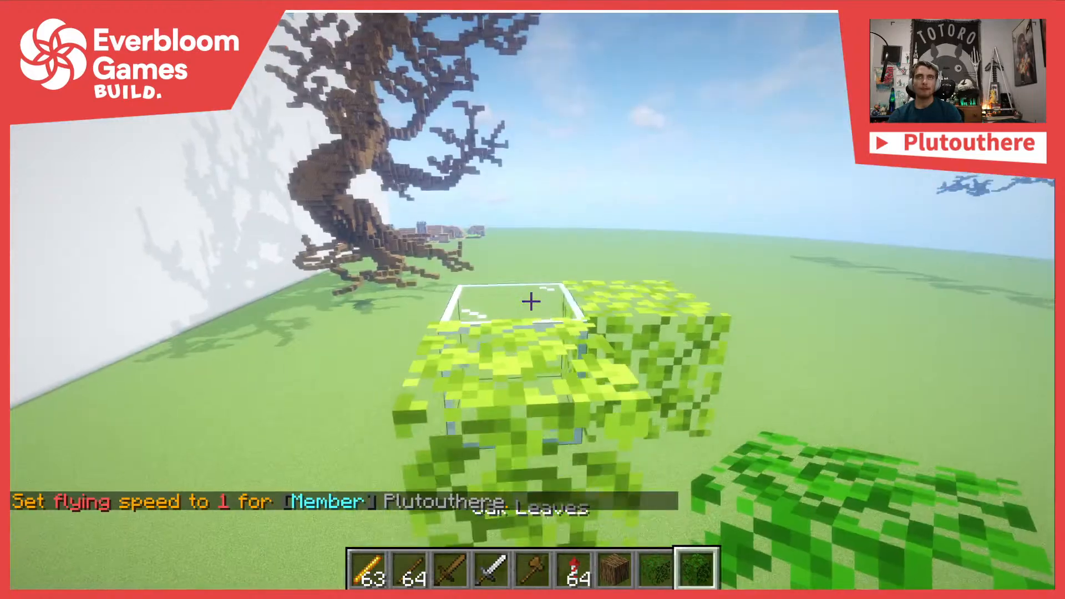
left_click(531, 302)
right_click(531, 301)
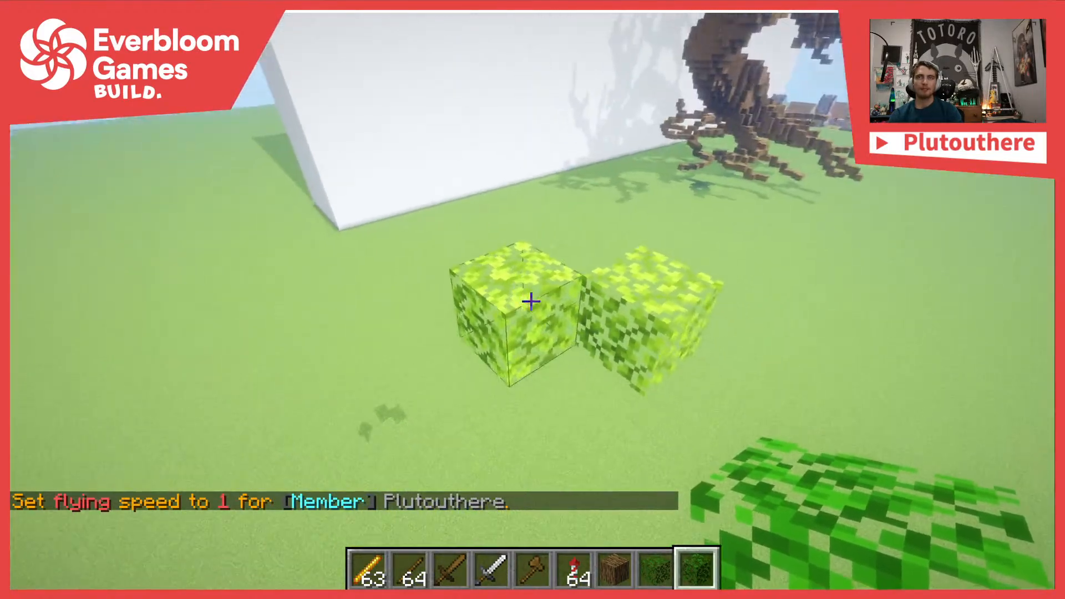
key("8")
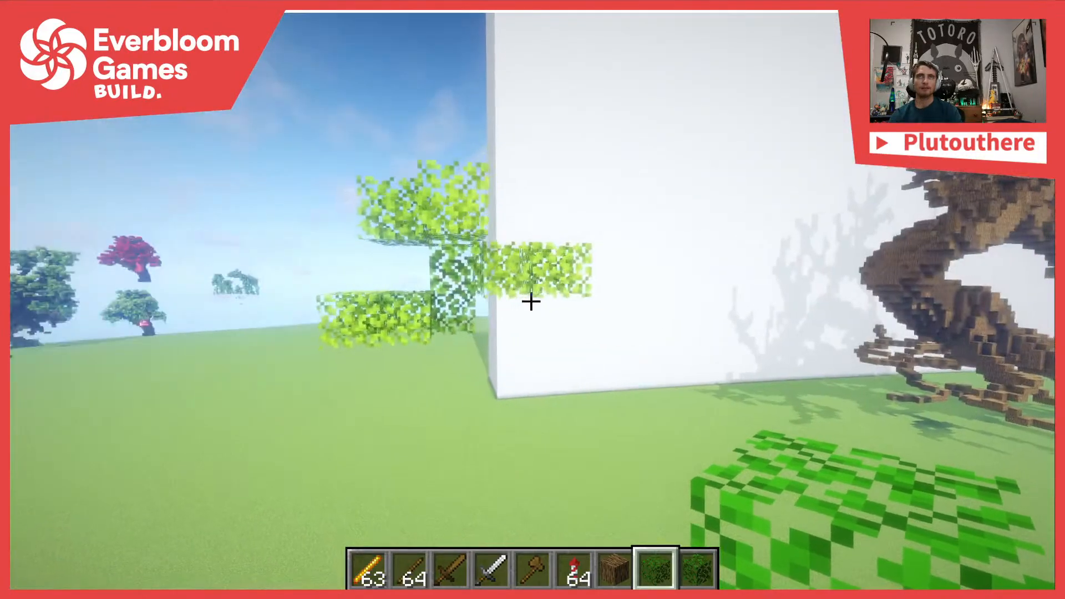
Start a second leaf cluster on a glass support made with //up 1, then break the glass away
type("//up 1")
key("Return")
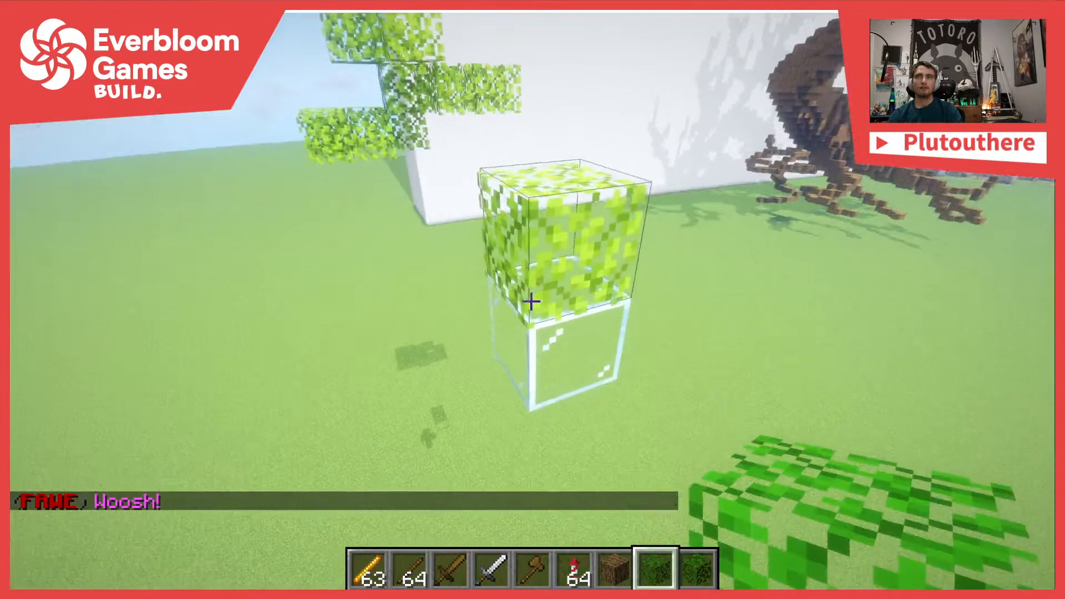
left_click(531, 301)
scroll(531, 302, "down", 1)
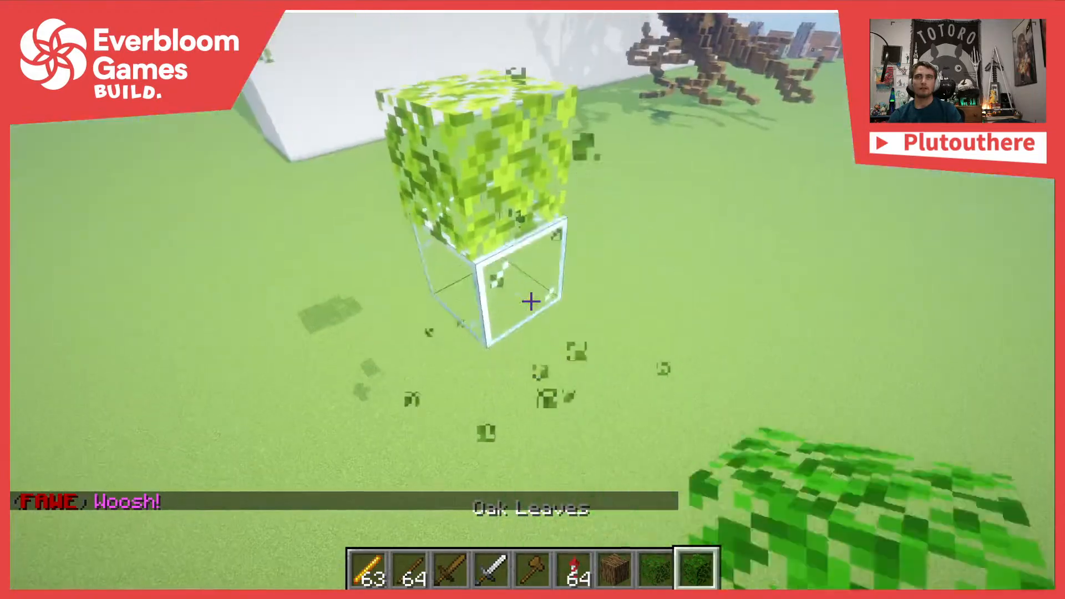
scroll(532, 302, "up", 1)
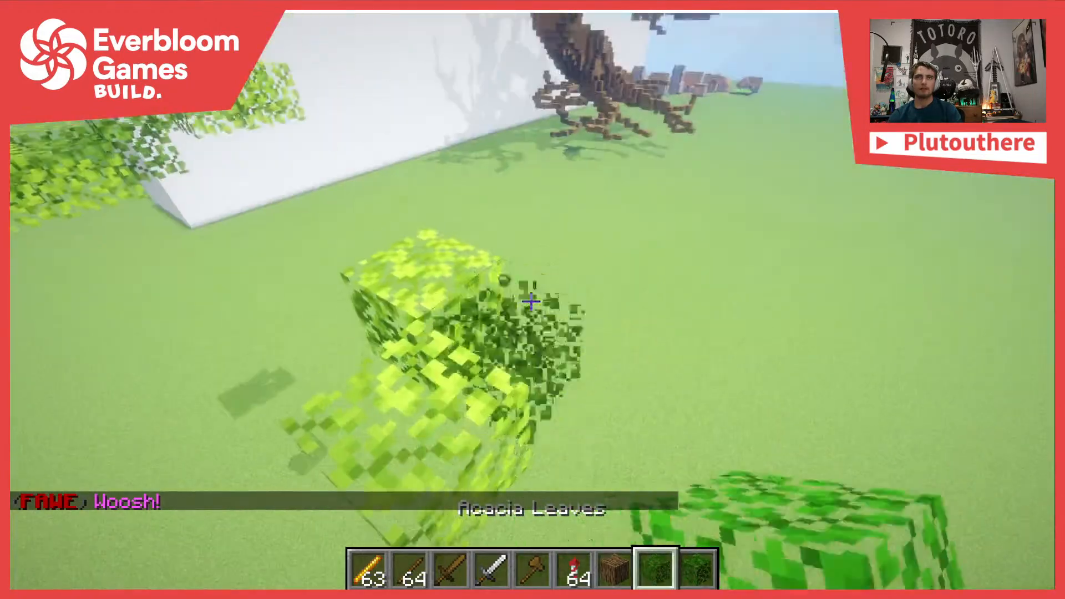
left_click(531, 301)
Extend the second floating cluster into an irregular, multi-level clump with more leaf blocks
right_click(532, 302)
right_click(531, 301)
right_click(531, 301)
right_click(531, 301)
left_click(532, 302)
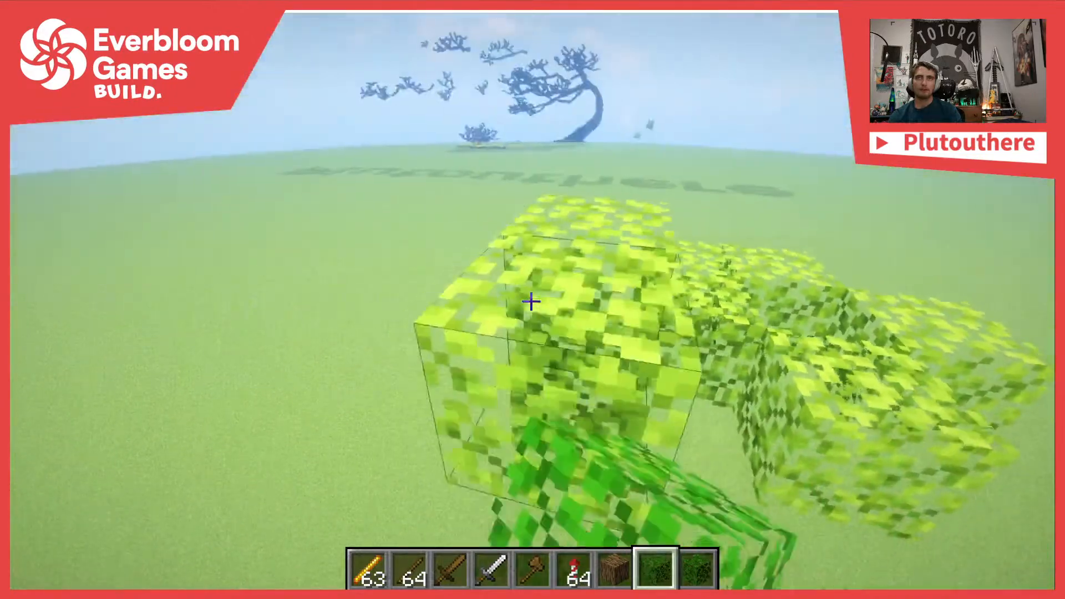
left_click(531, 301)
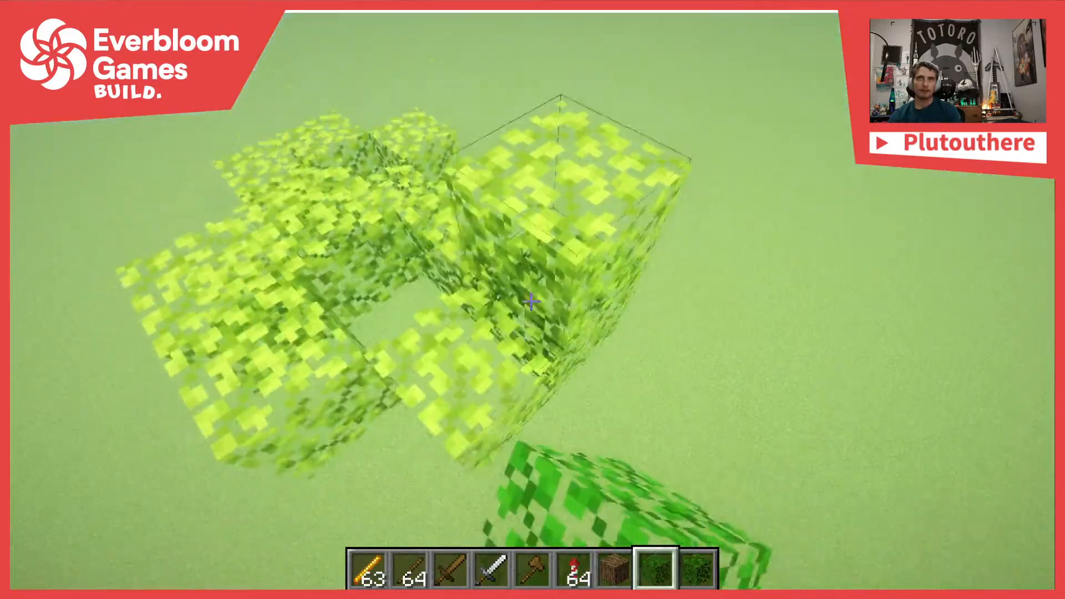
left_click(531, 301)
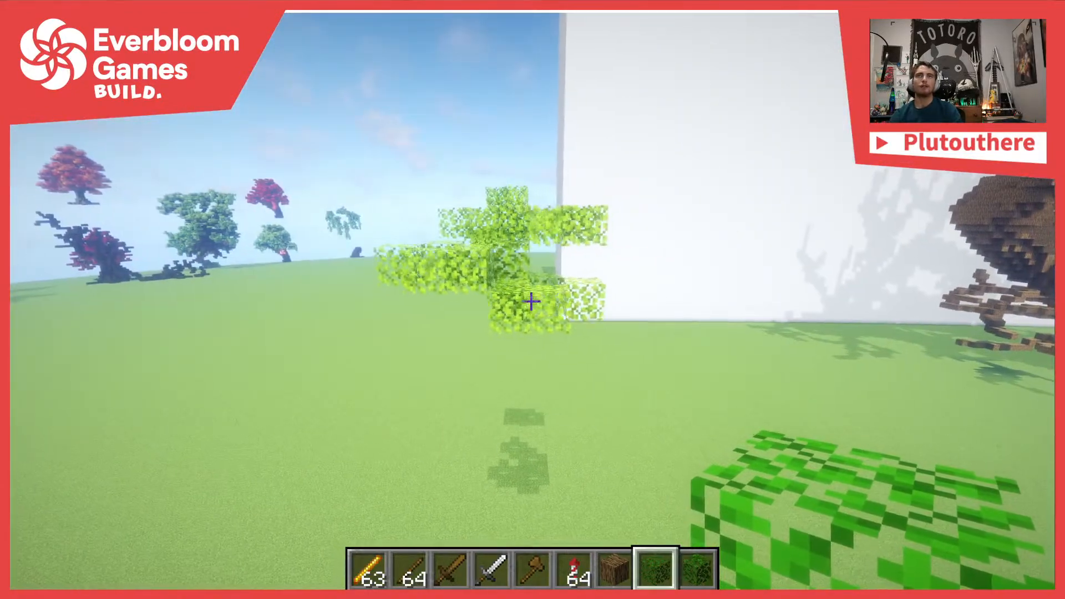
Start a third floating leaf cluster on a glass support made with //up 1, placing leaf blocks and breaking the glass away
key("slash")
type("/up 1")
key("Return")
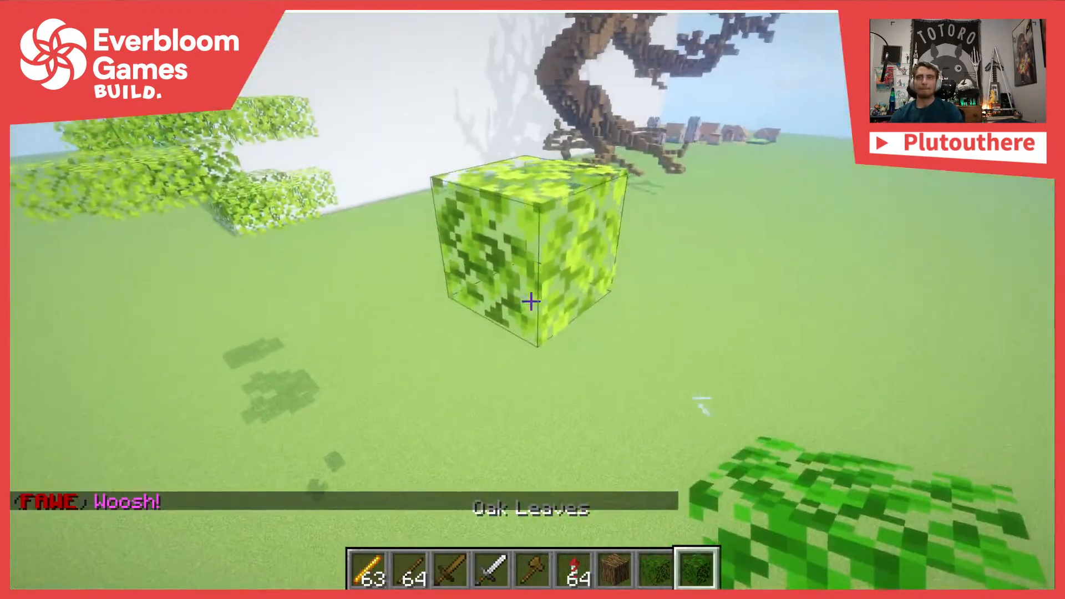
scroll(531, 301, "up", 1)
right_click(532, 301)
left_click(531, 302)
left_click(531, 302)
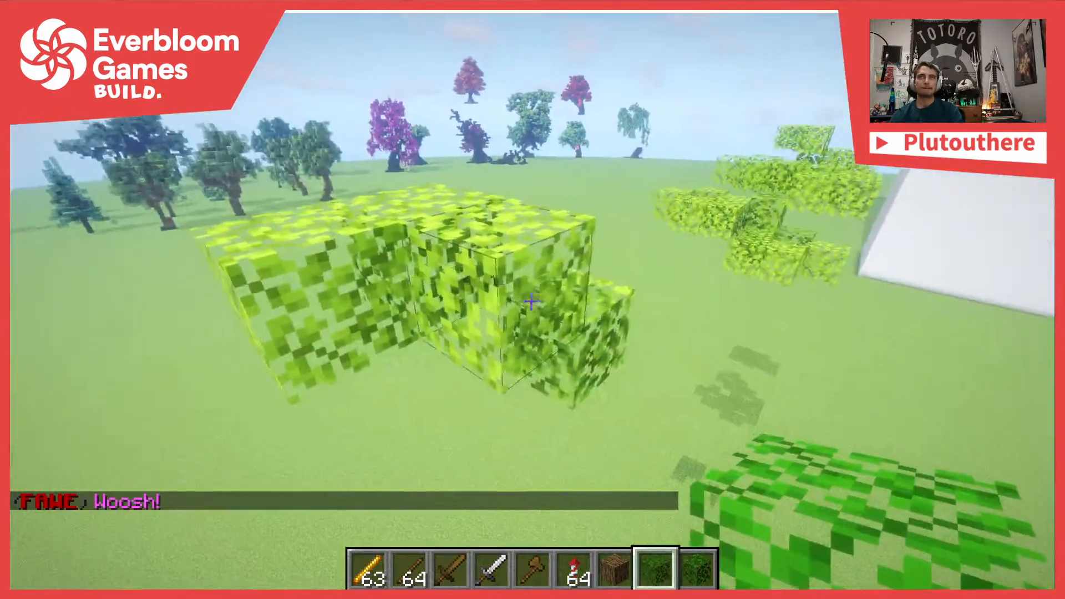
Extend the third leaf cluster over several levels and break out stray leaf blocks to make it irregular
right_click(531, 302)
left_click(531, 301)
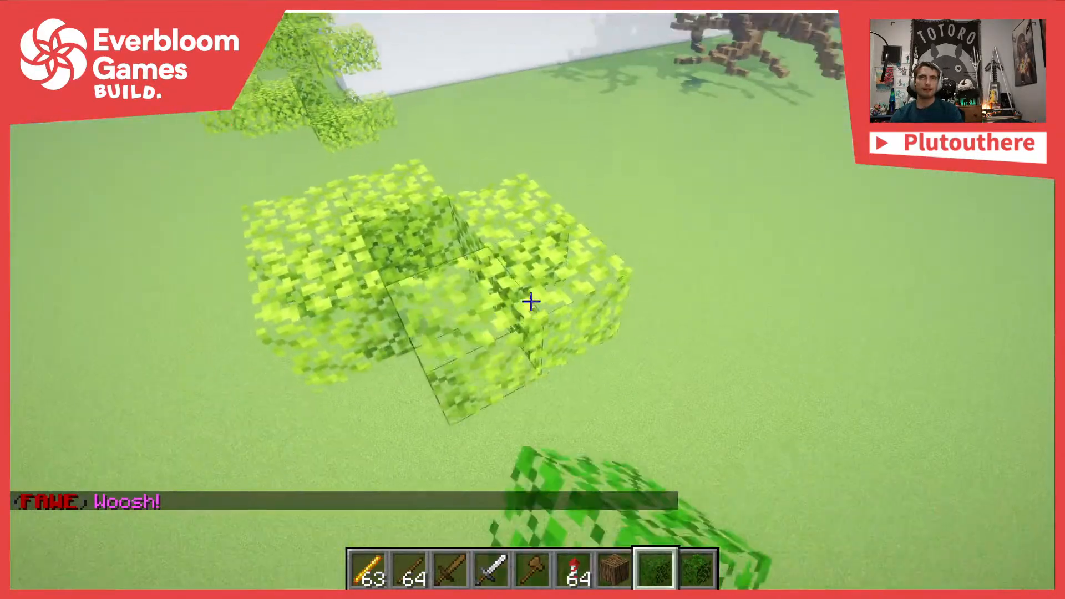
left_click(531, 301)
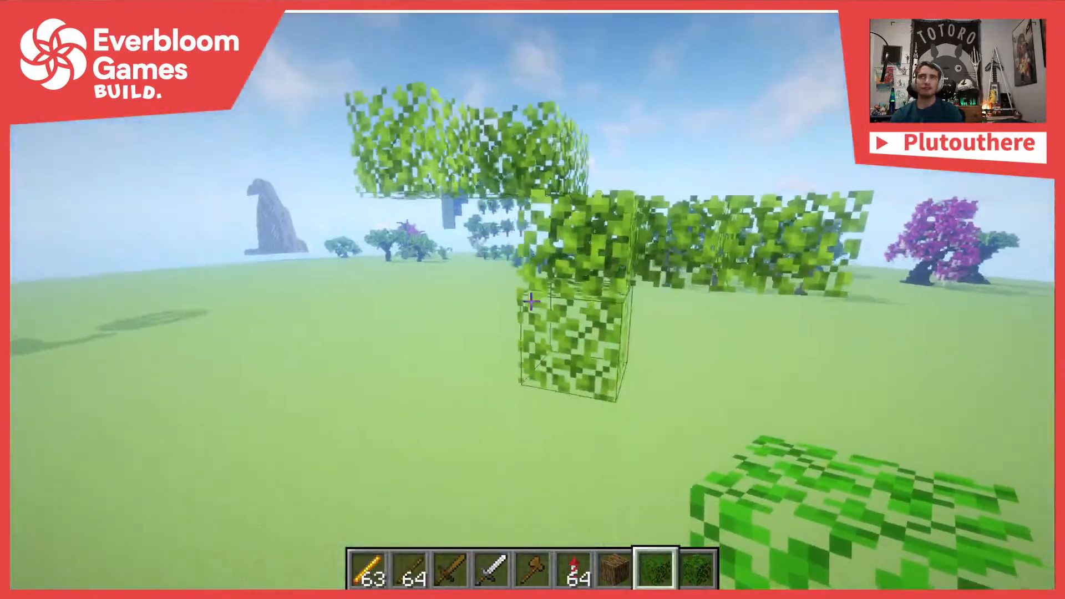
left_click(531, 301)
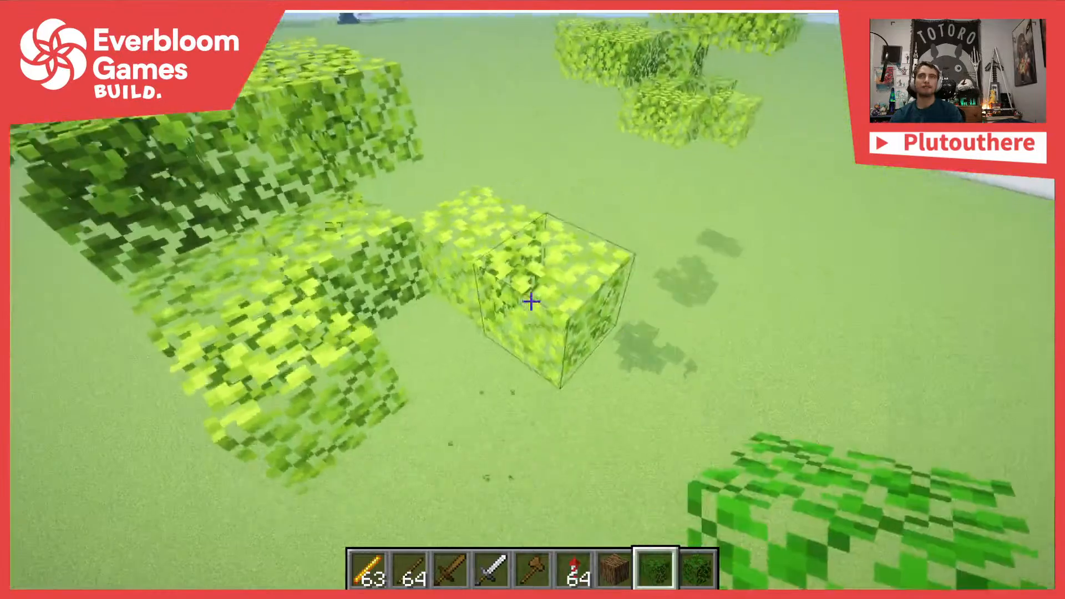
right_click(531, 302)
left_click(532, 302)
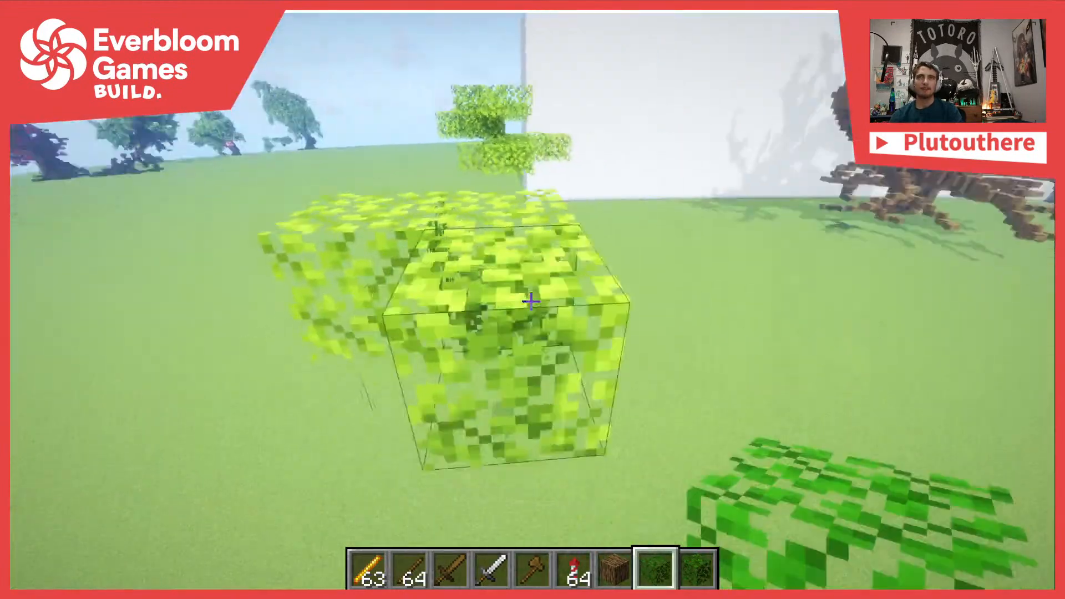
Build a fourth floating leaf cluster beside the others, placing leaves outward on several levels and removing unwanted blocks
right_click(531, 301)
right_click(531, 302)
left_click(531, 302)
right_click(532, 301)
right_click(531, 302)
left_click(531, 302)
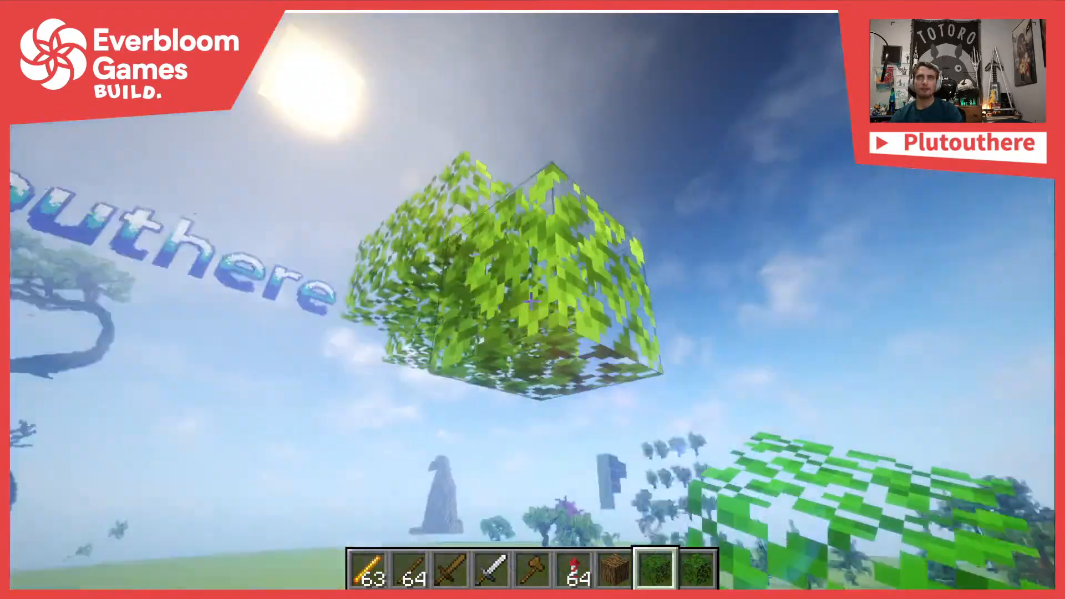
right_click(532, 301)
right_click(532, 301)
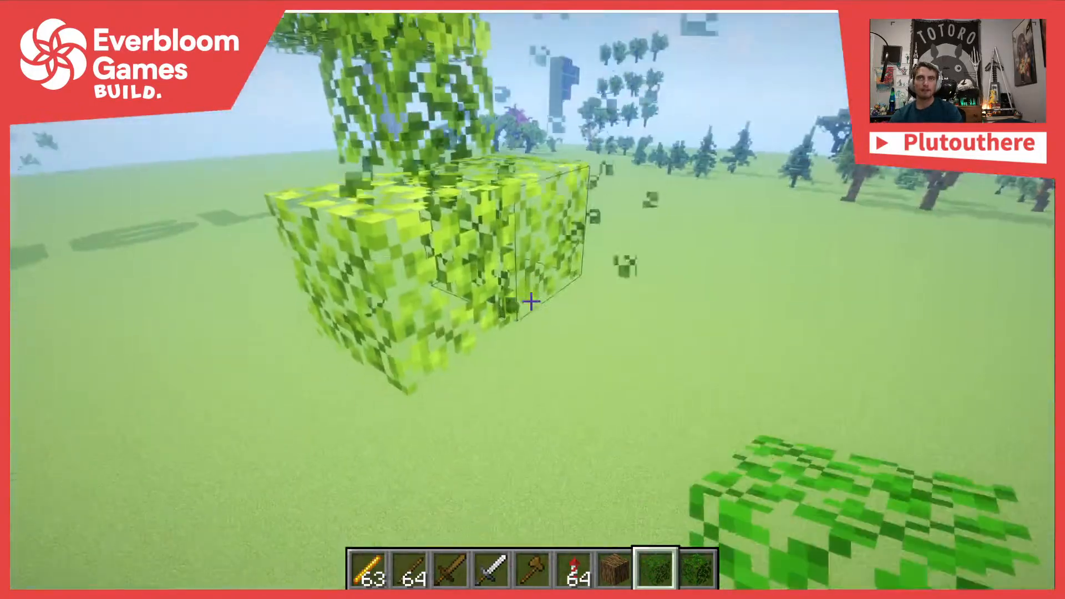
right_click(531, 301)
right_click(532, 301)
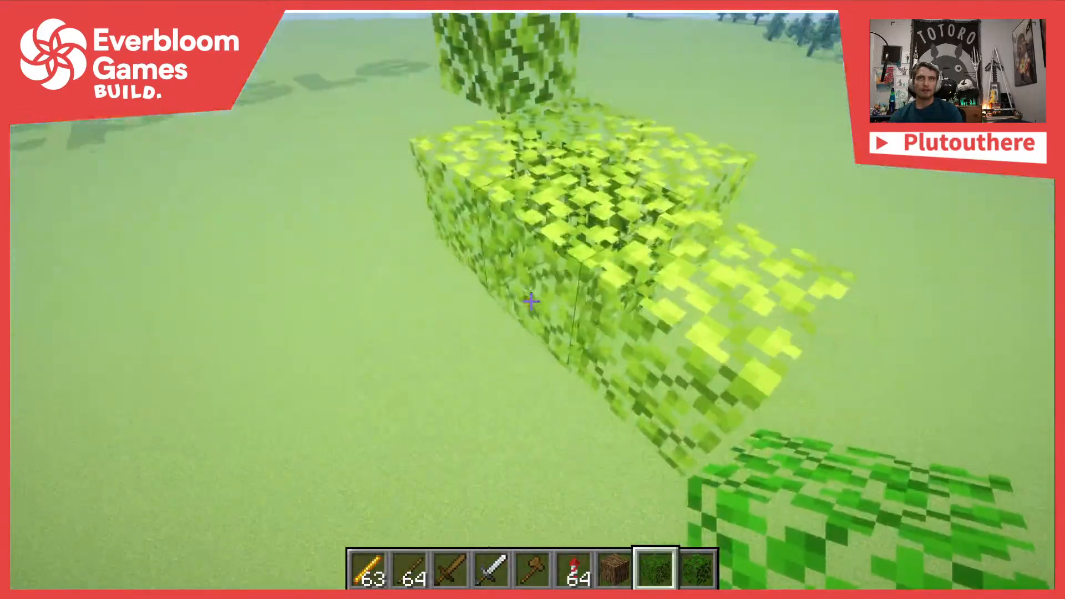
right_click(531, 302)
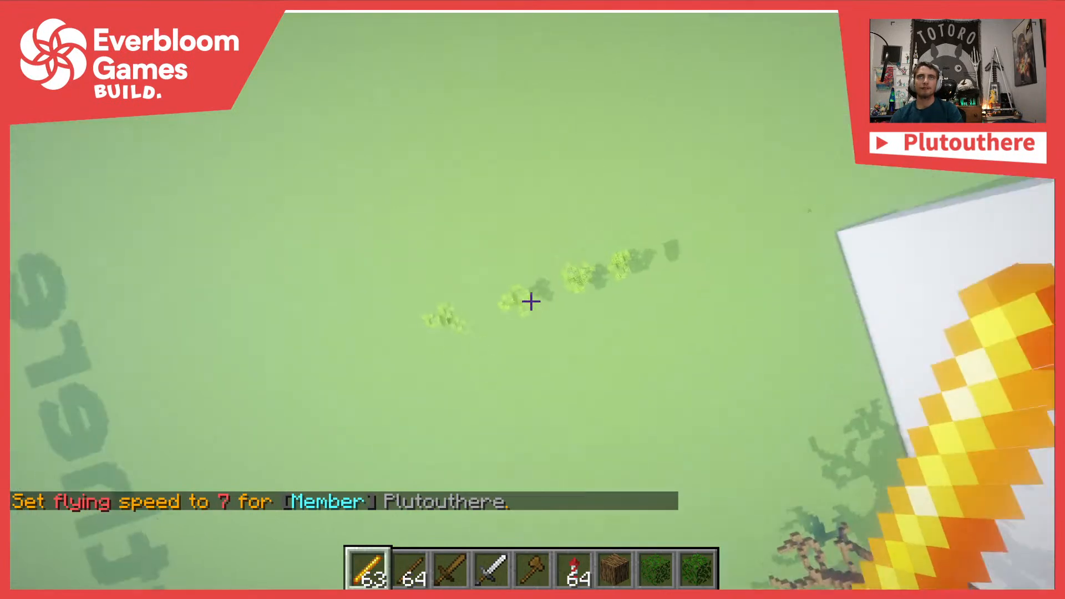
Set the flying speed to 1 and select a leaf cluster between two opposite corners with the WorldEdit wooden axe
key("3")
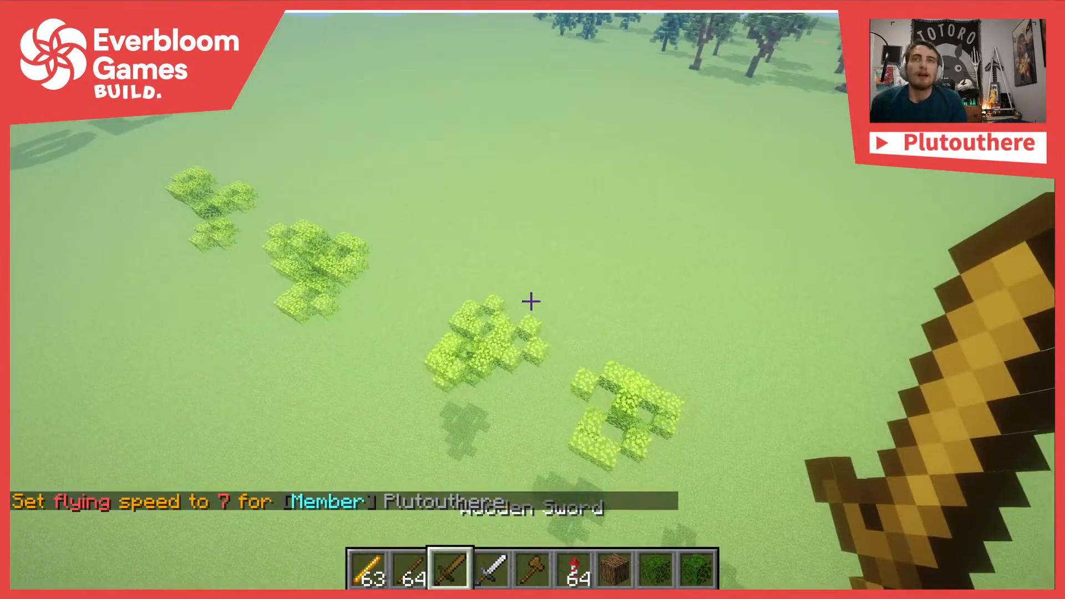
key("2")
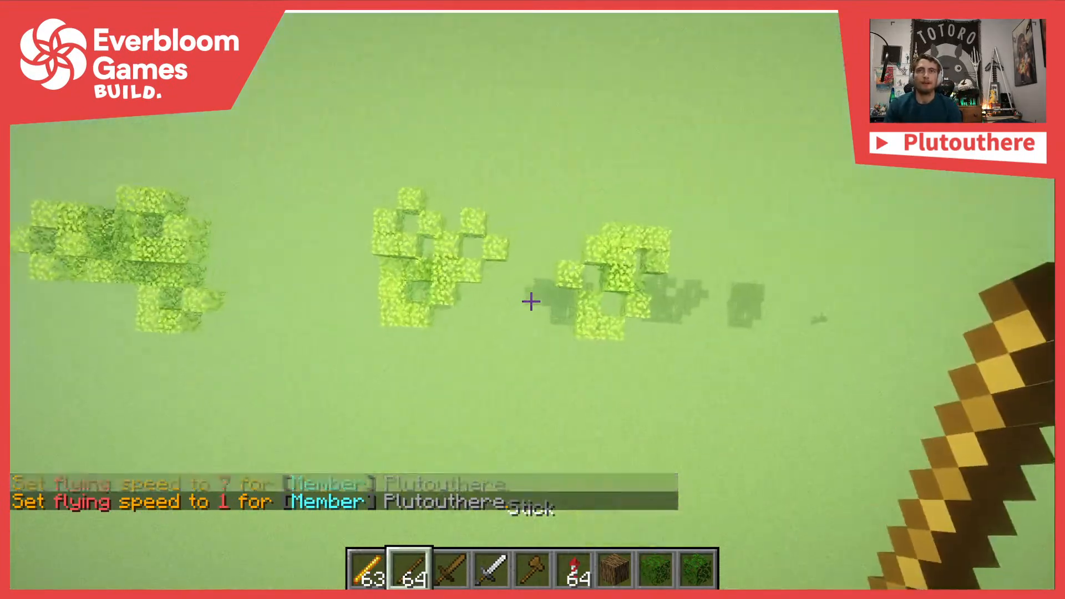
scroll(532, 301, "down", 2)
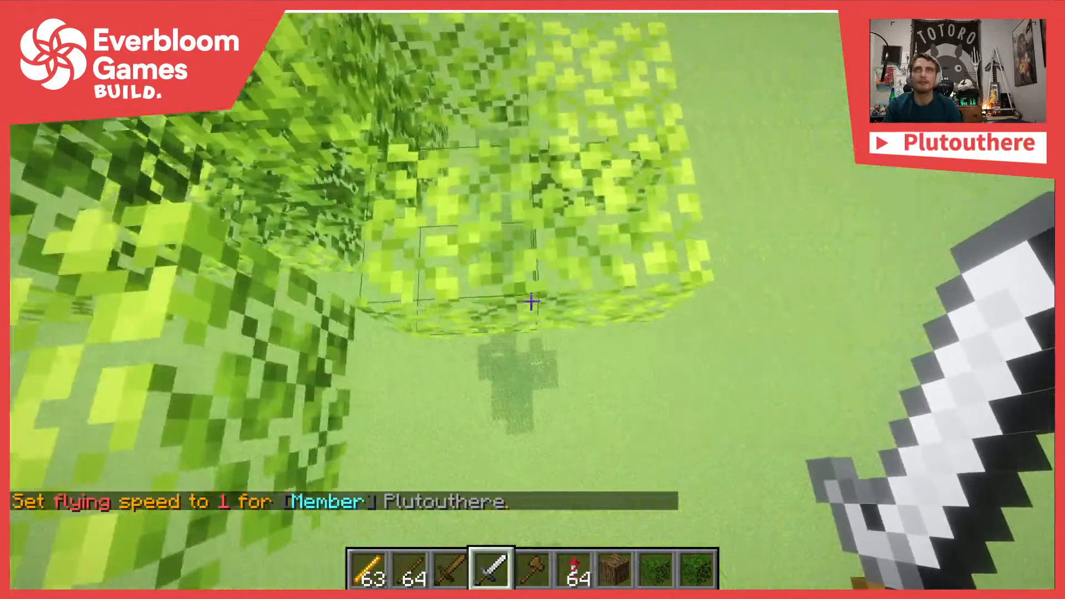
left_click(531, 302)
key("3")
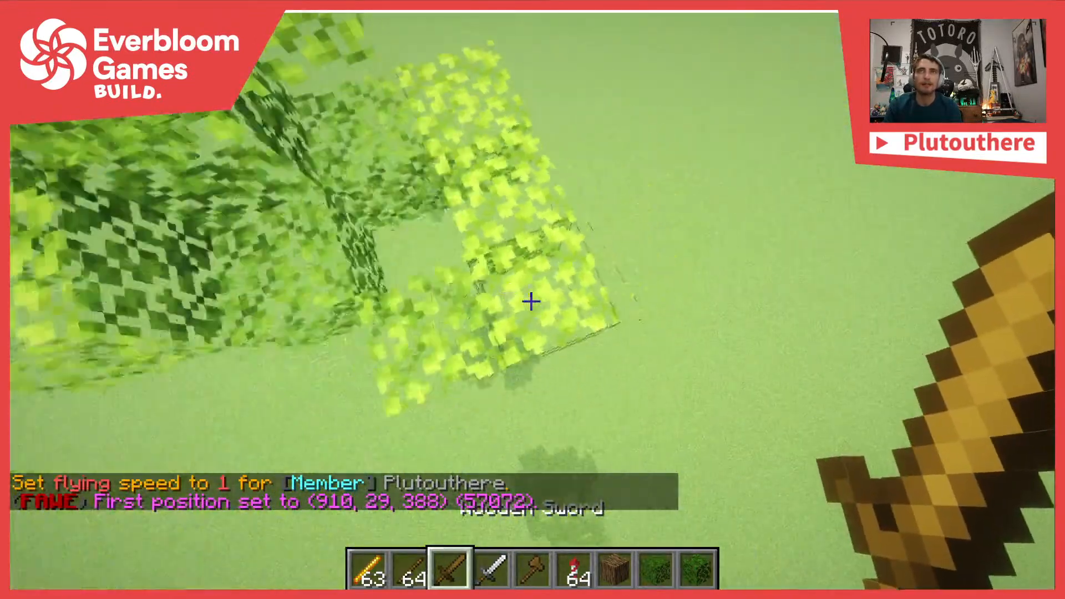
mouse_move(531, 301)
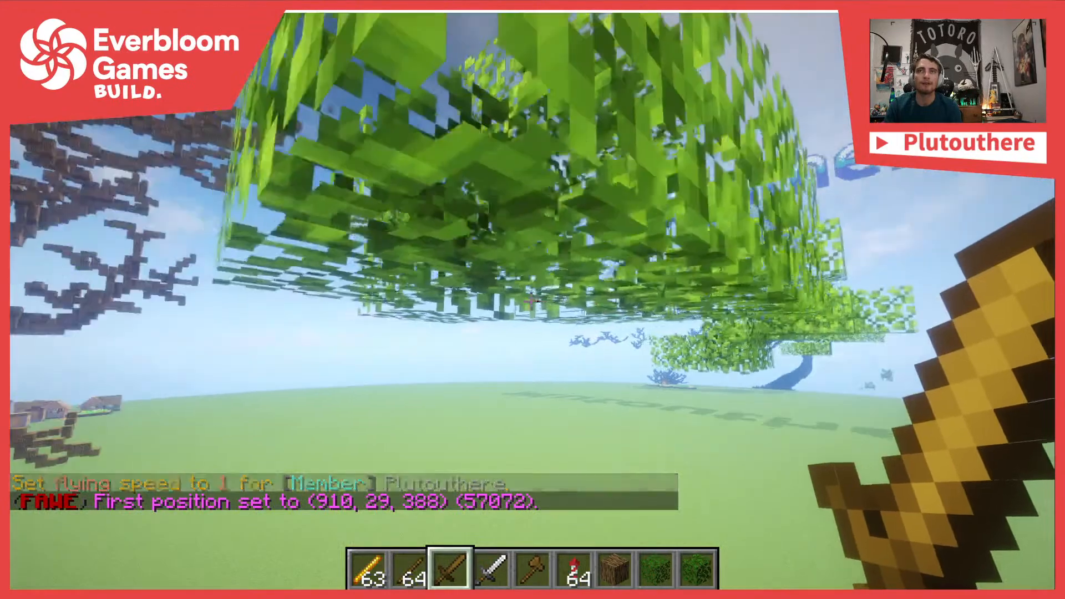
scroll(531, 301, "down", 2)
right_click(531, 301)
Copy the selected leaf cluster with //copy and enter //schem save in the chat without a schematic name
type("w")
type("t//copy")
key("Return")
key("slash")
type("/schem sav")
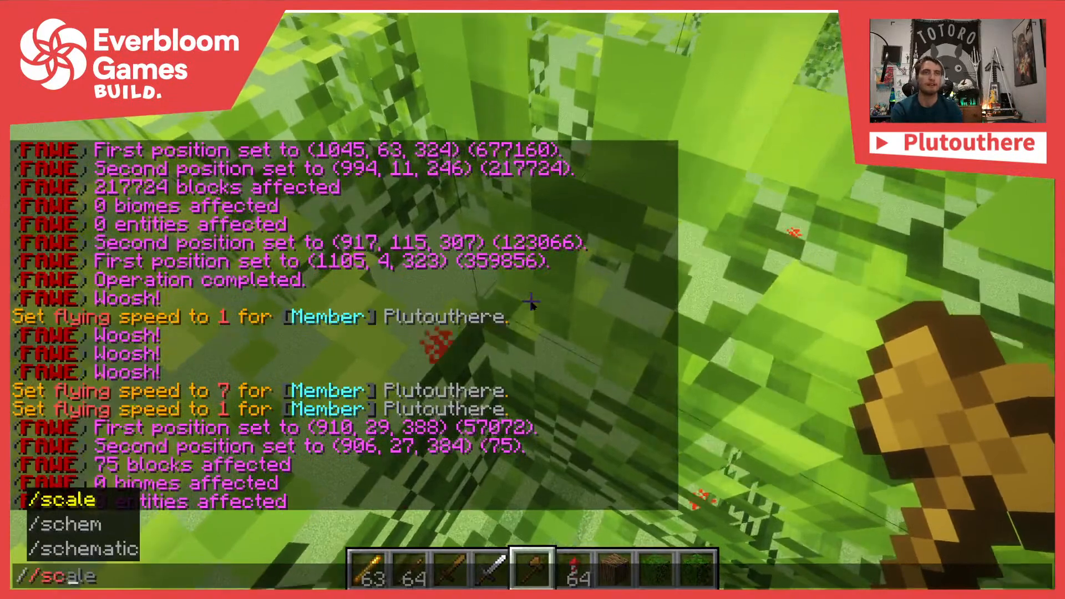
type("e")
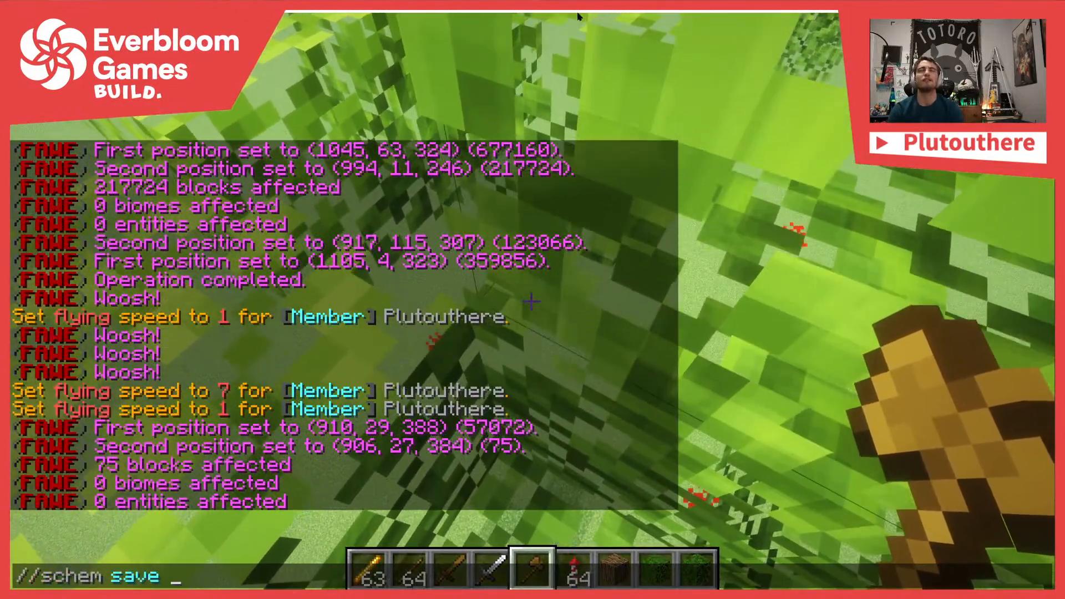
Switch to the Stream Commands & Schematics document in Google Docs and add the line "Random Tree Build" below the Random Forest Build commands
key("F11")
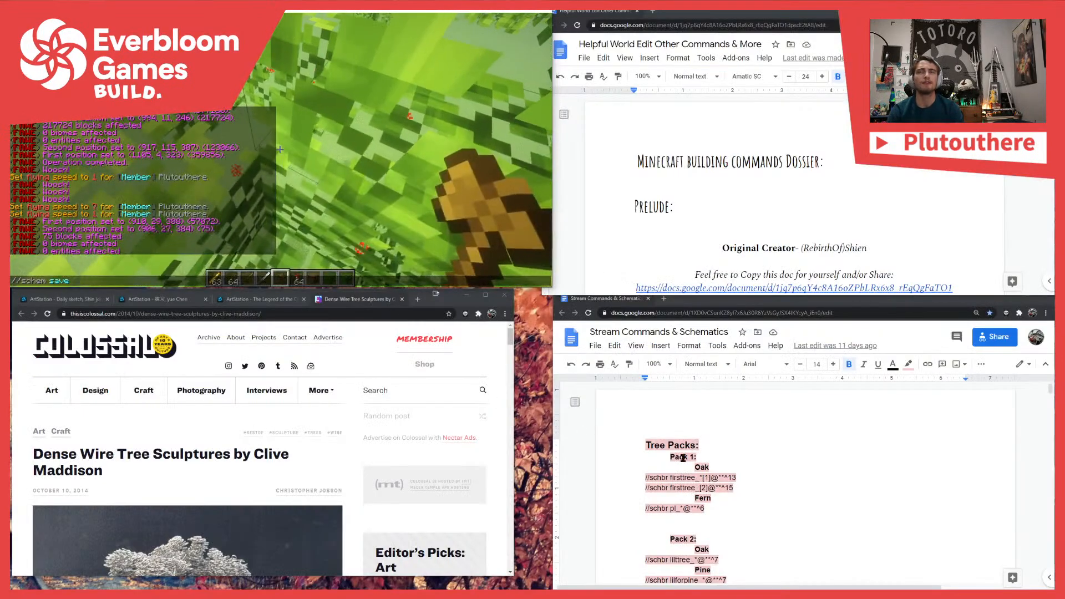
scroll(735, 481, "down", 20)
scroll(735, 482, "down", 20)
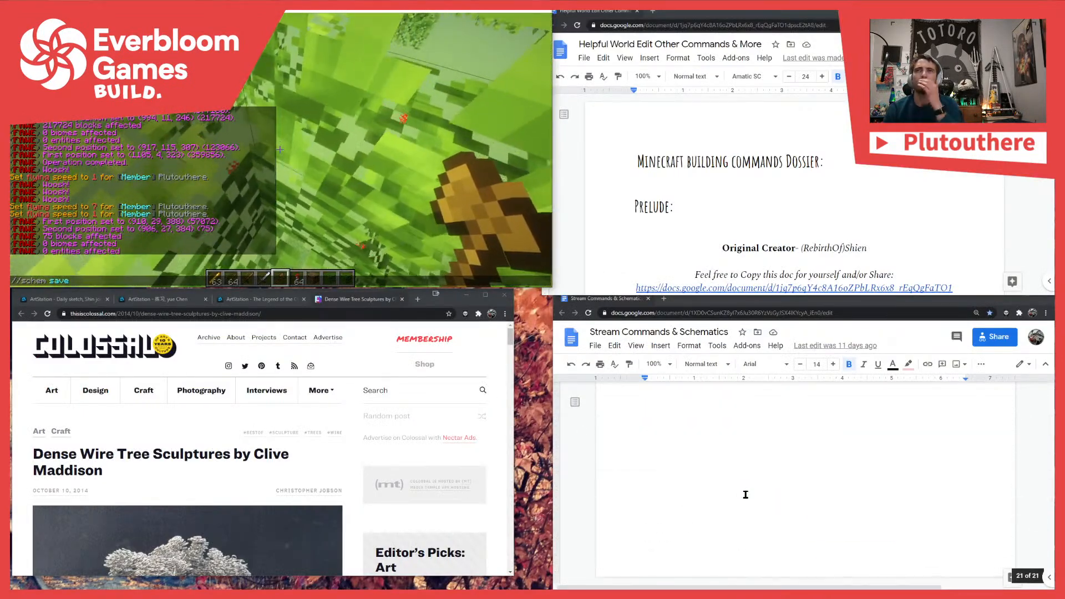
scroll(740, 500, "up", 5)
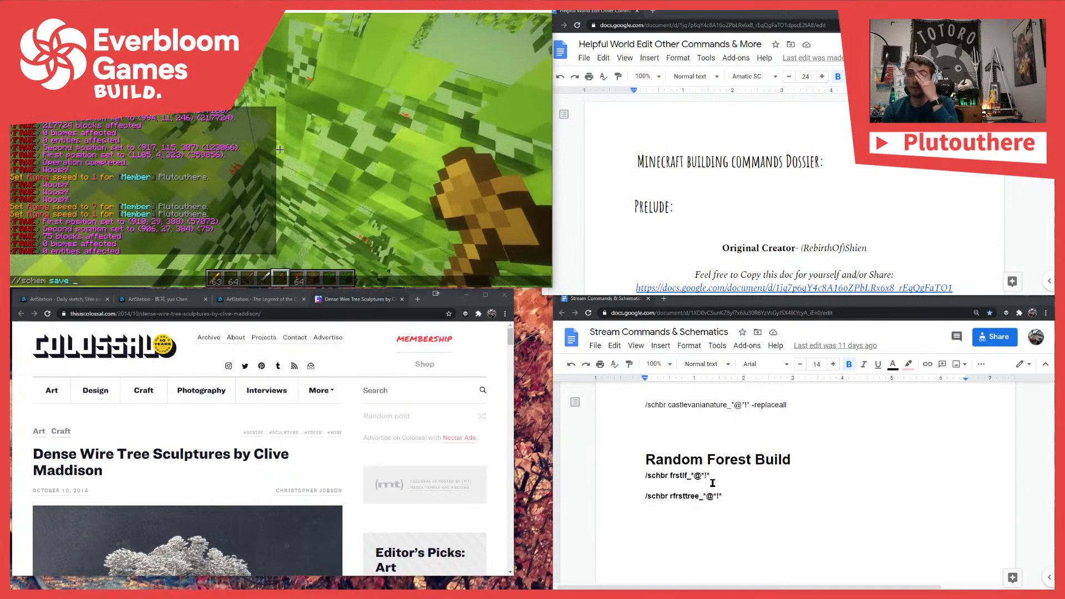
left_click(743, 497)
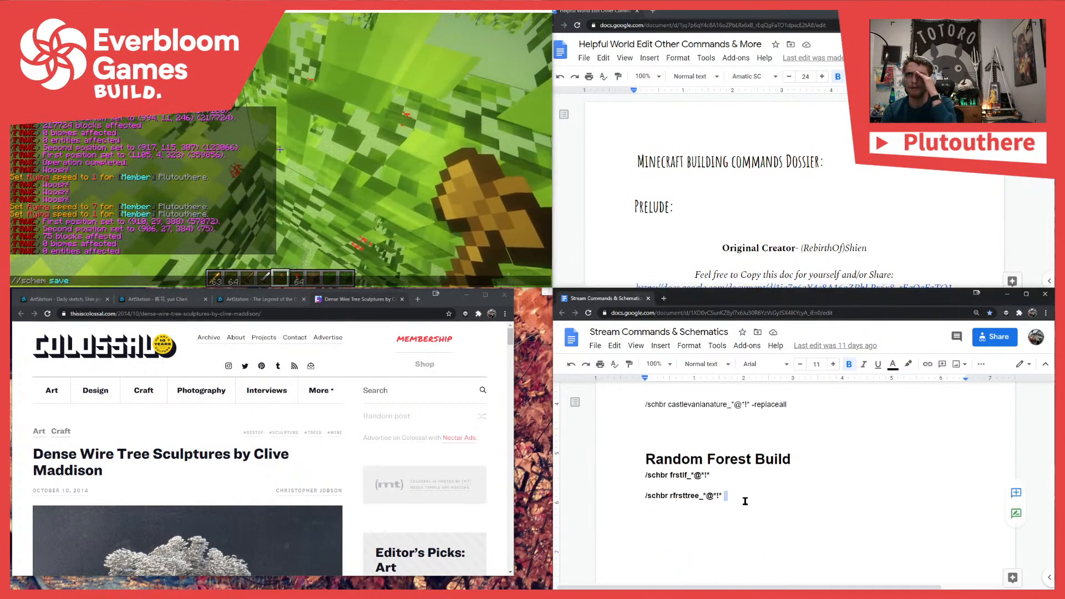
key("Return")
key("Return")
key("Return")
key("Return")
key("Return")
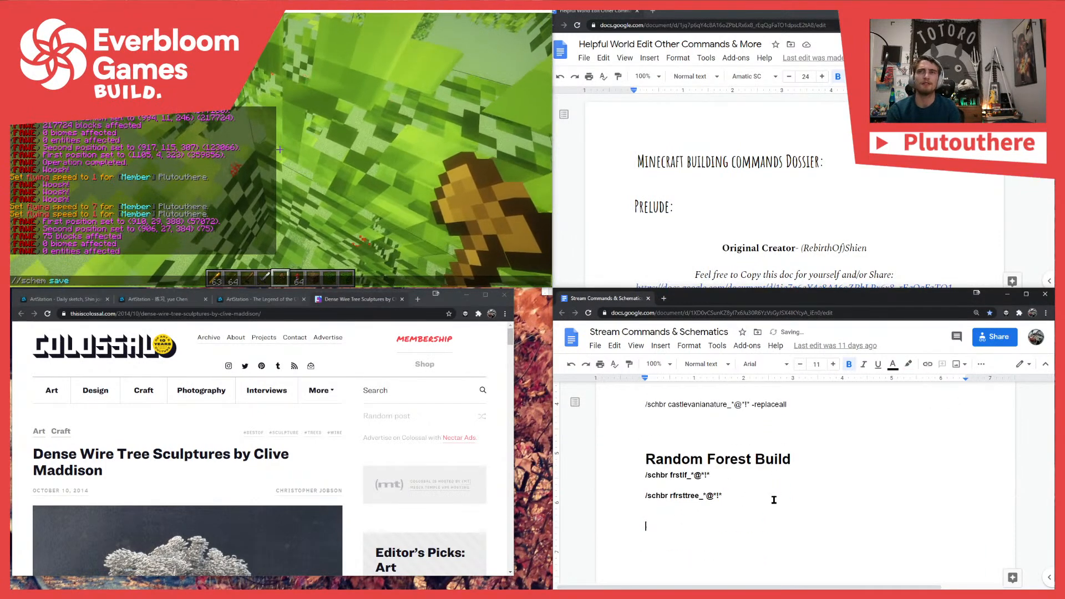
type("Rand")
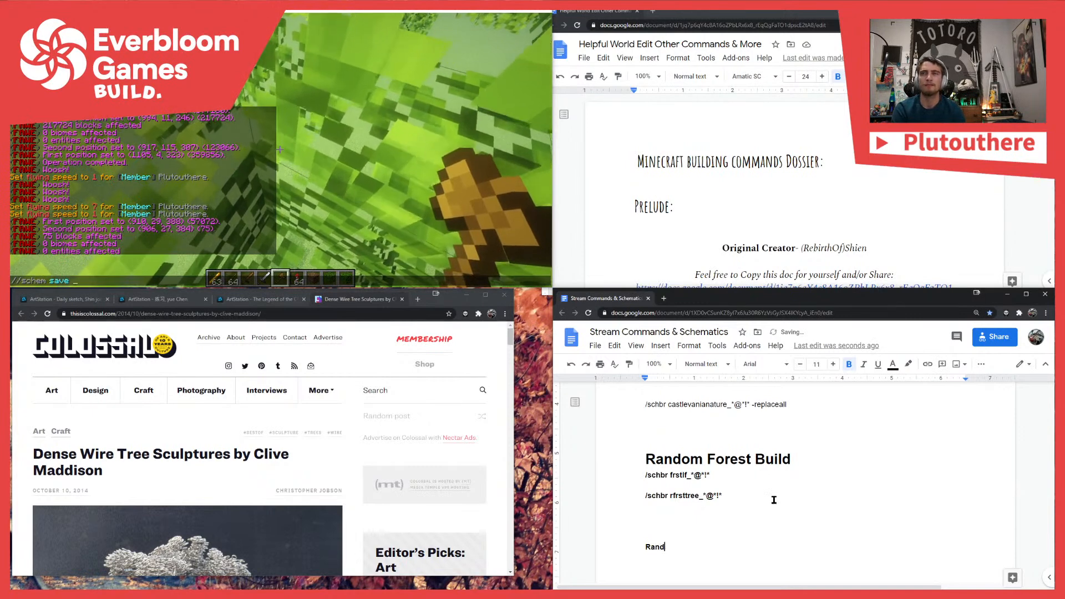
type("om Tree Build")
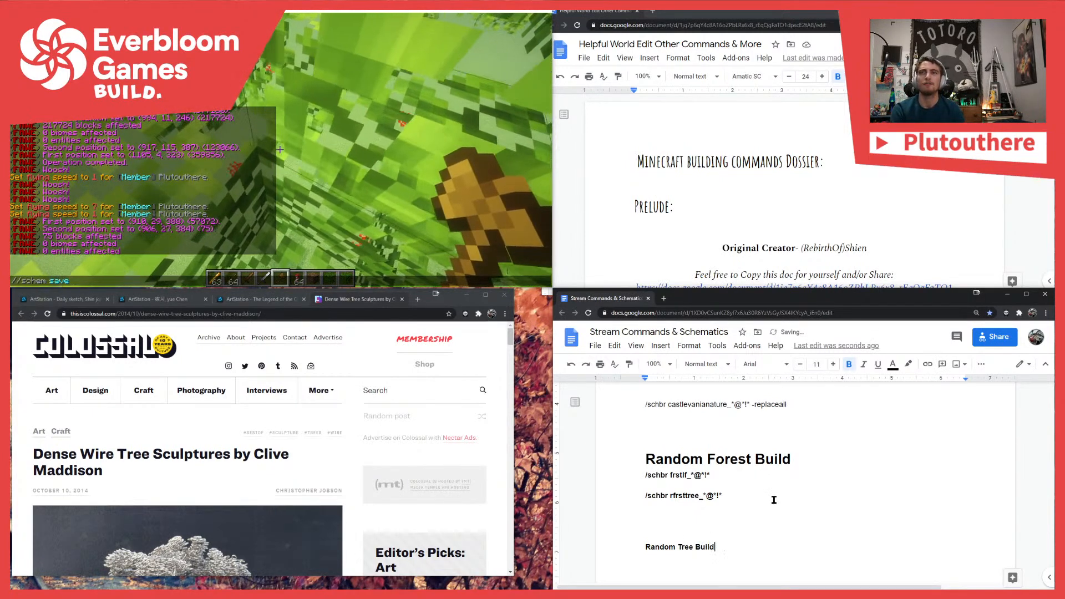
key("Return")
Set the font size of the "Random Tree Build" line to 21
mouse_move(742, 542)
left_mouse_down()
mouse_move(597, 554)
mouse_move(760, 544)
left_mouse_up()
left_click(767, 536)
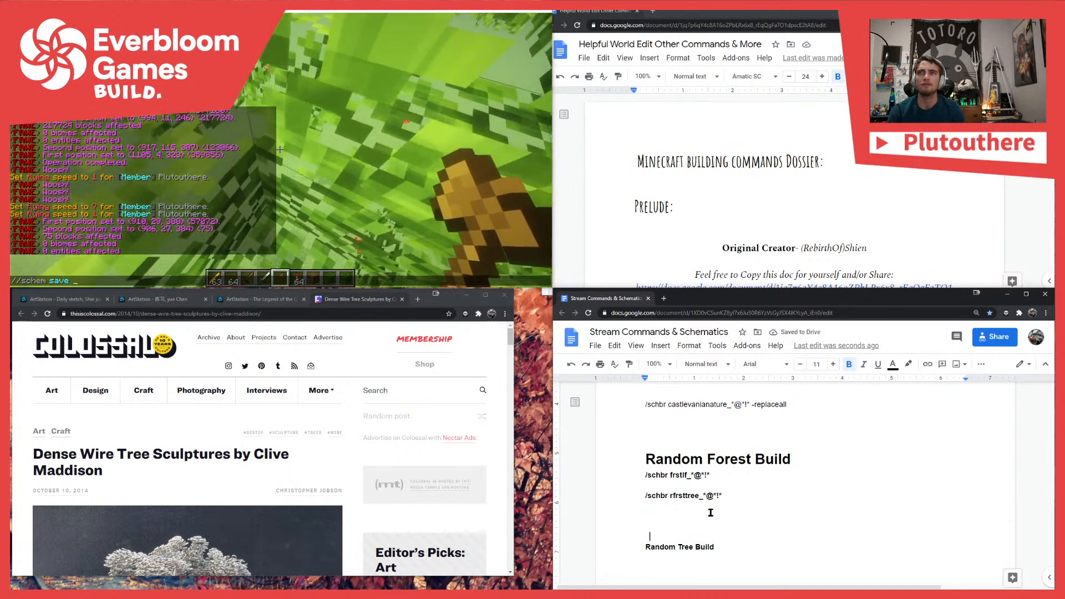
left_click_drag(716, 547, 596, 542)
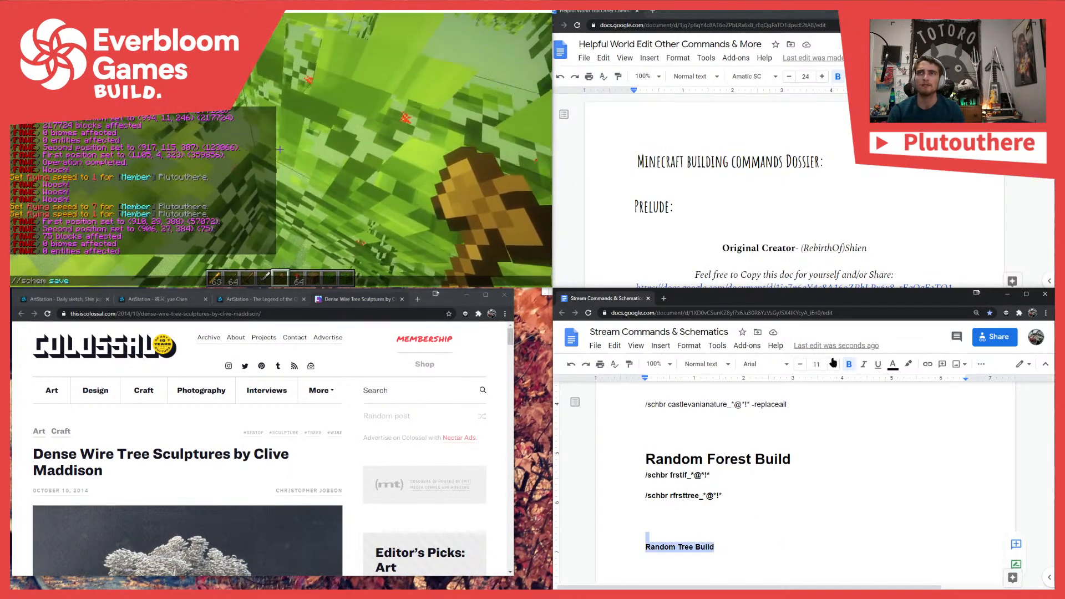
left_click(816, 366)
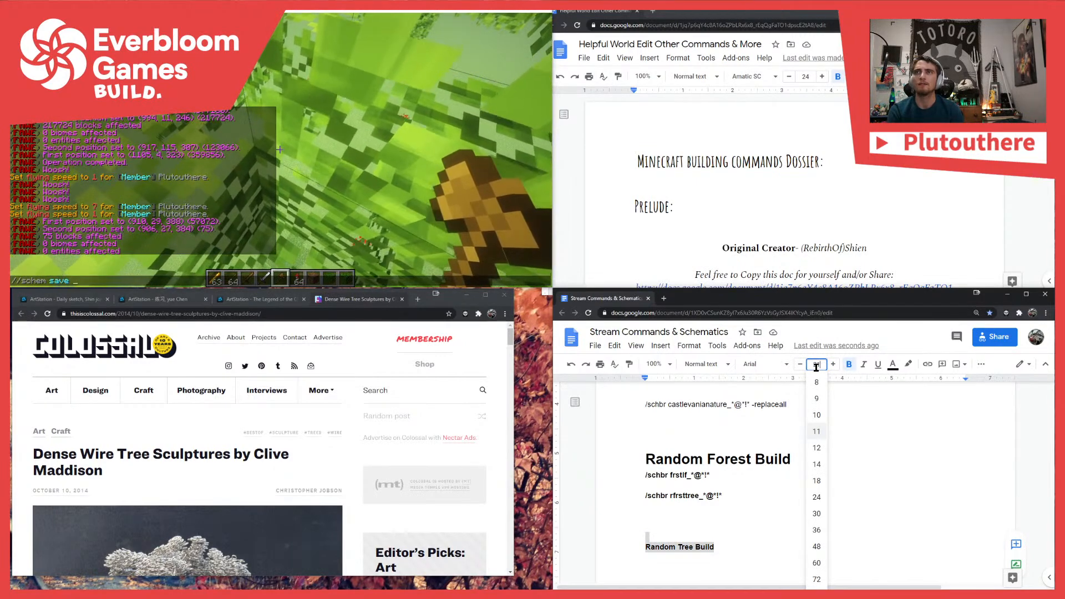
type("21")
left_click(799, 557)
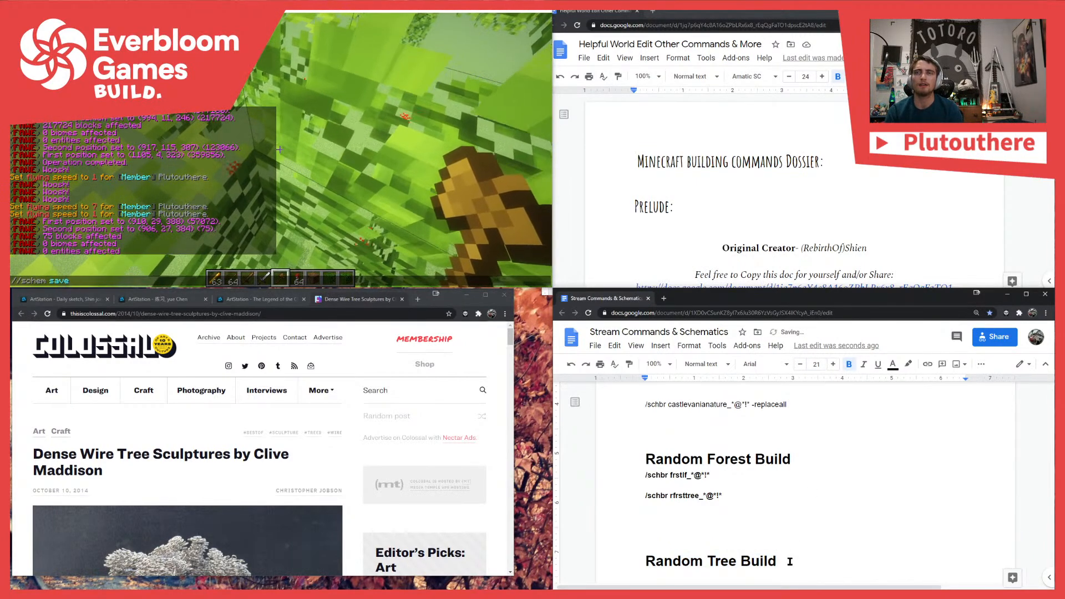
Add the brush command "/schbr rtreelf_*@*!*" in font size 11 under the Random Tree Build heading
key("Return")
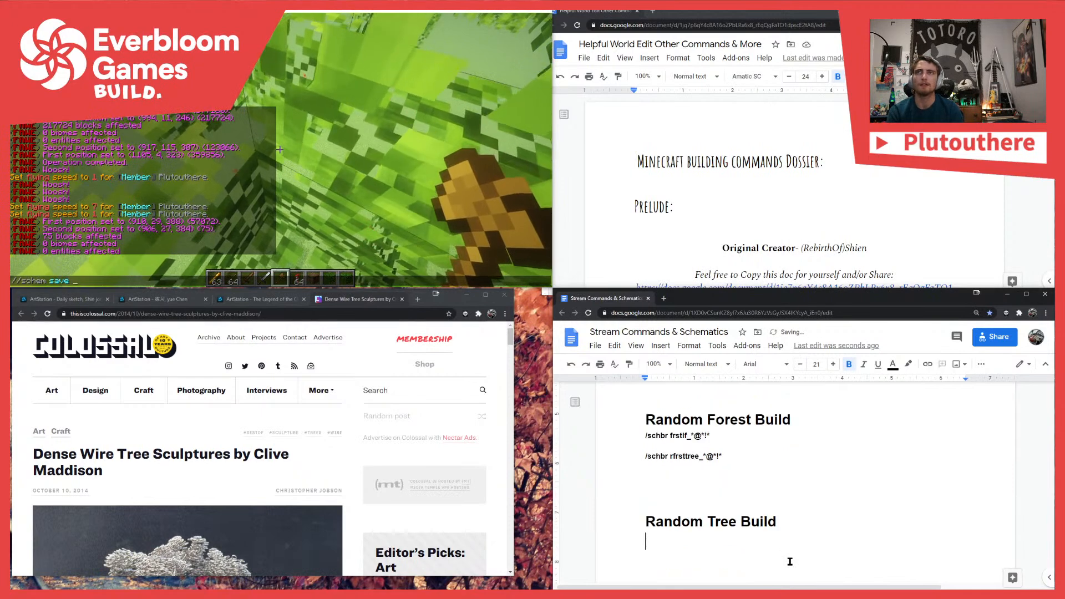
left_click(818, 365)
type("11")
key("Return")
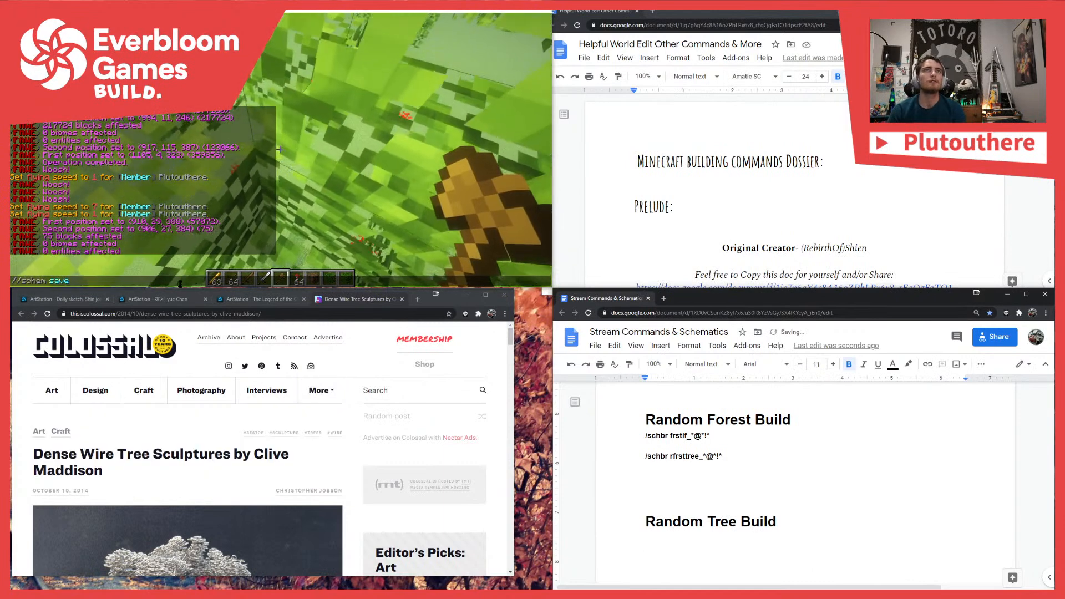
key("alt+Tab")
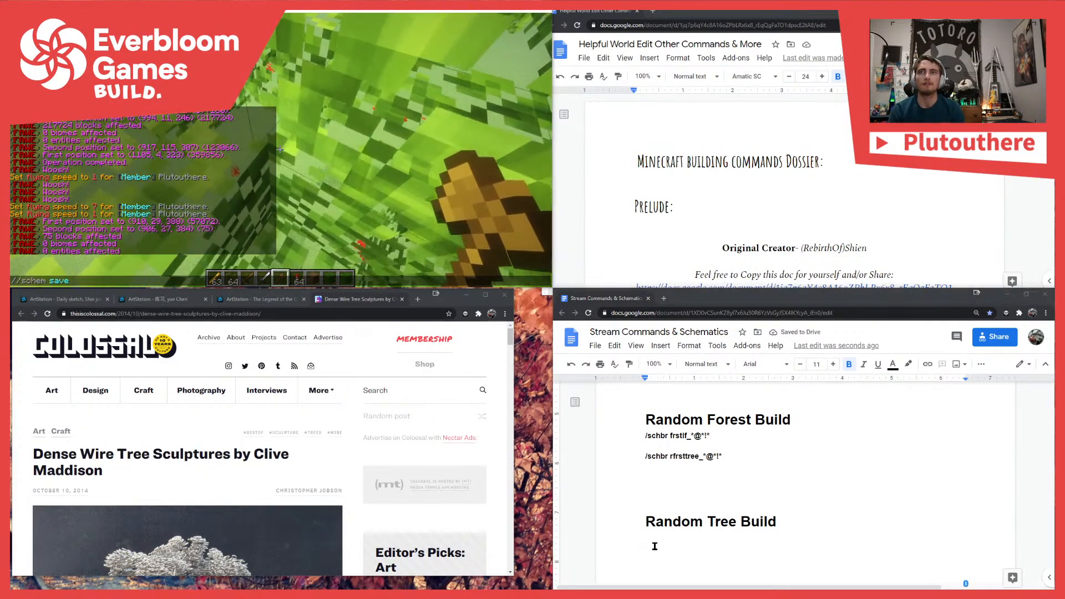
key("alt+Tab")
type("/s")
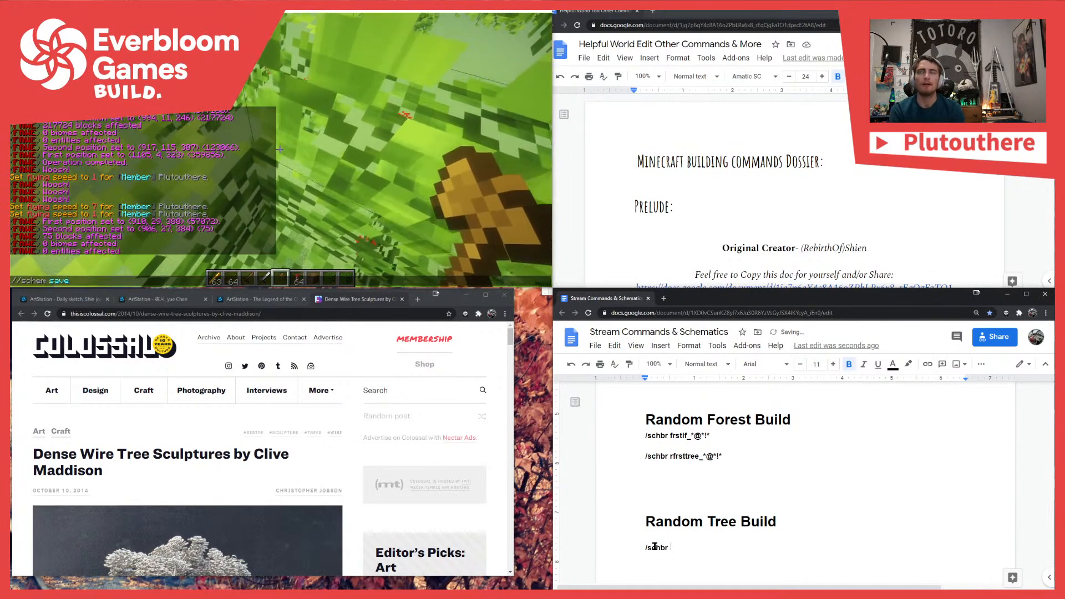
type("chbr rtreeb")
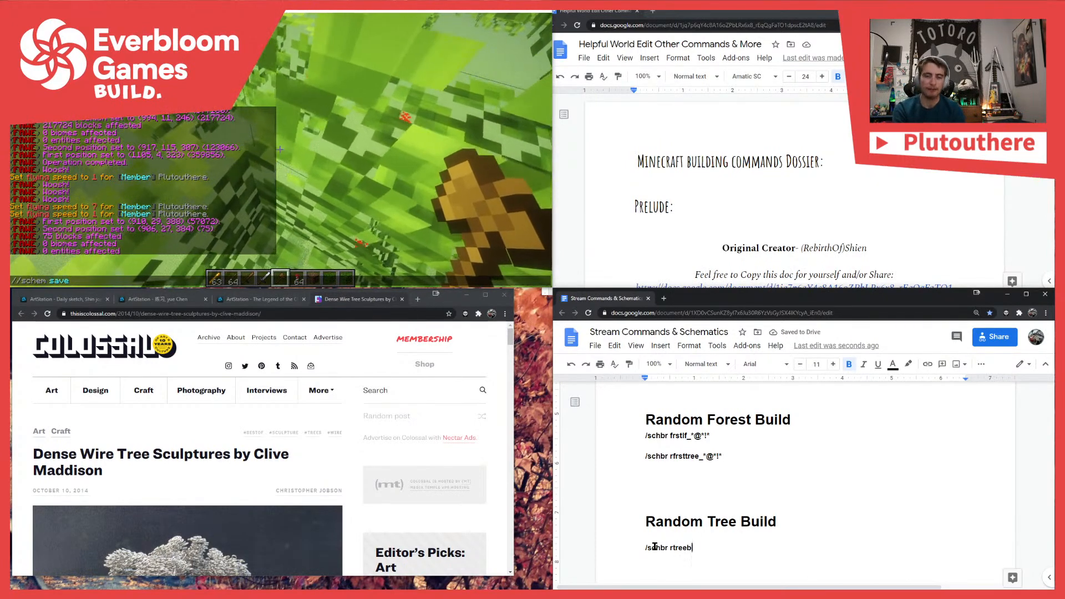
key("BackSpace")
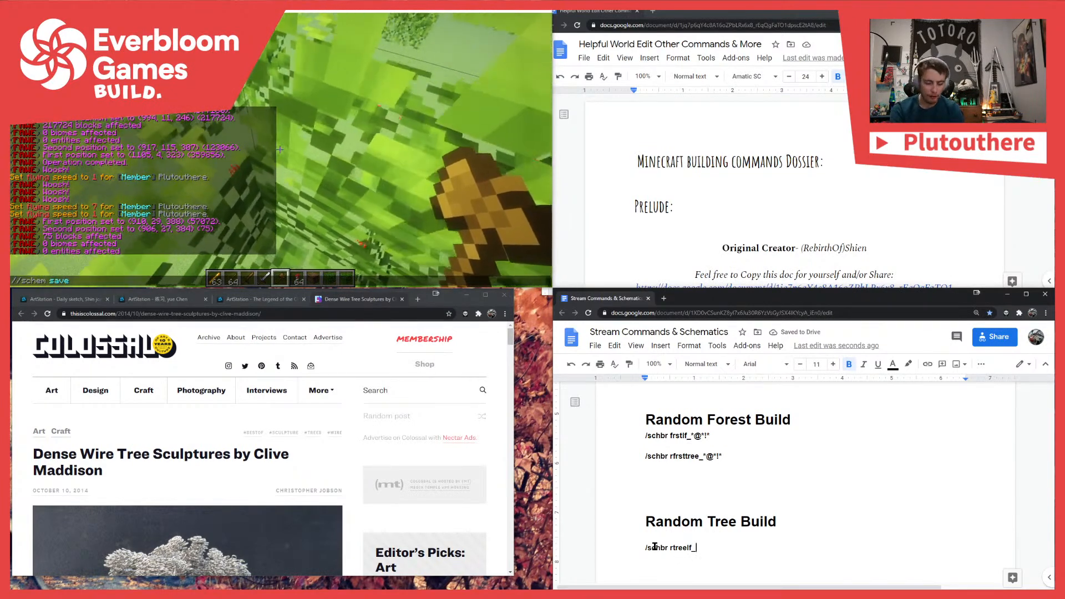
type("*@*!*")
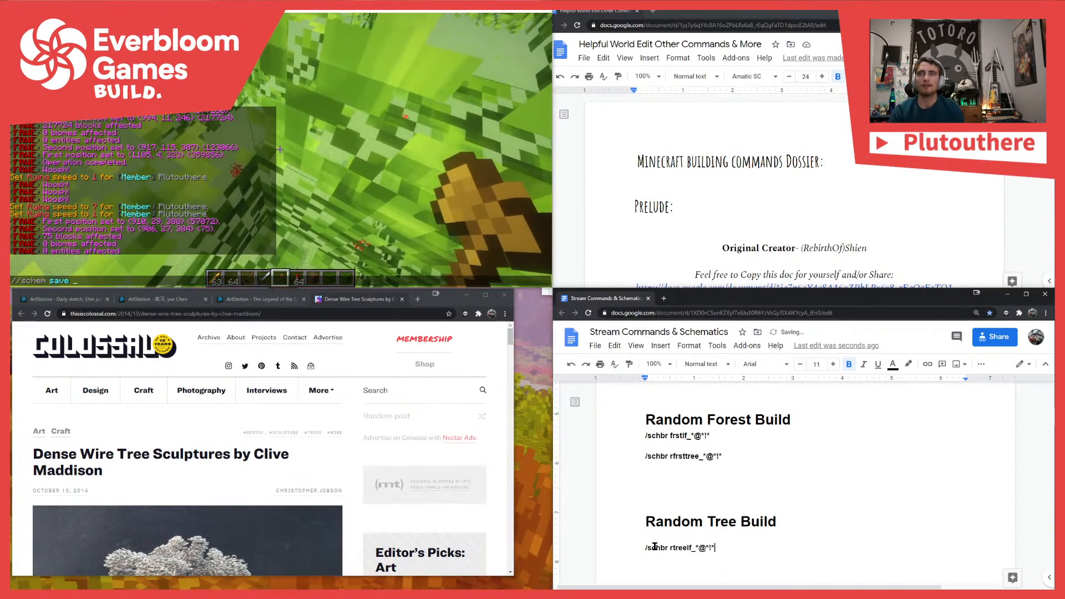
Copy the "/schbr rtreelf_*@*!*" line from the Stream Commands & Schematics document and switch back to Minecraft
key("ctrl+shift+Left")
key("ctrl+shift+Left")
key("ctrl+shift+Left")
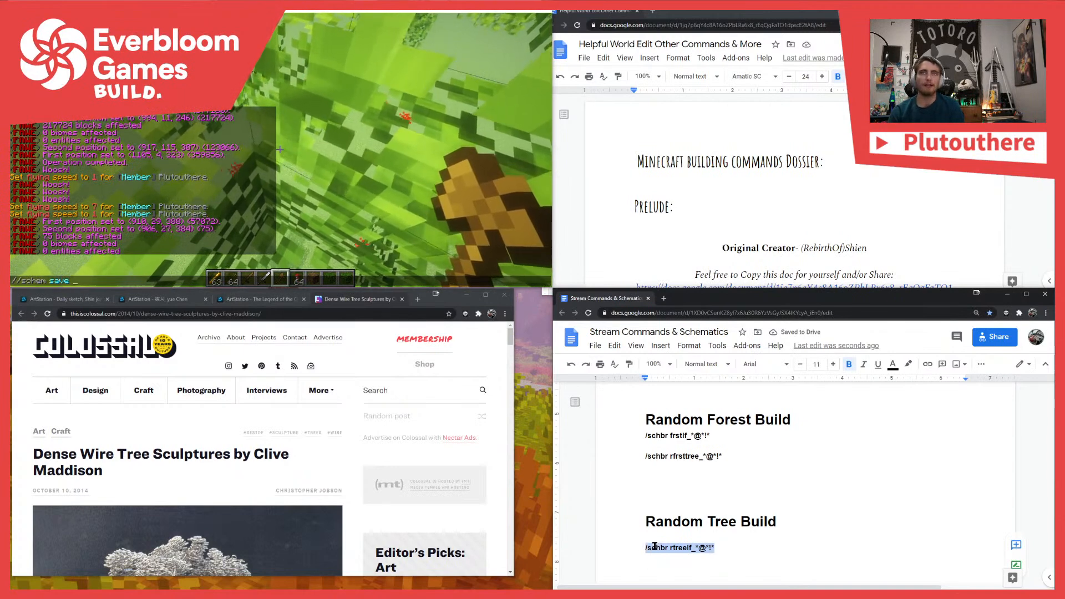
left_click(241, 284)
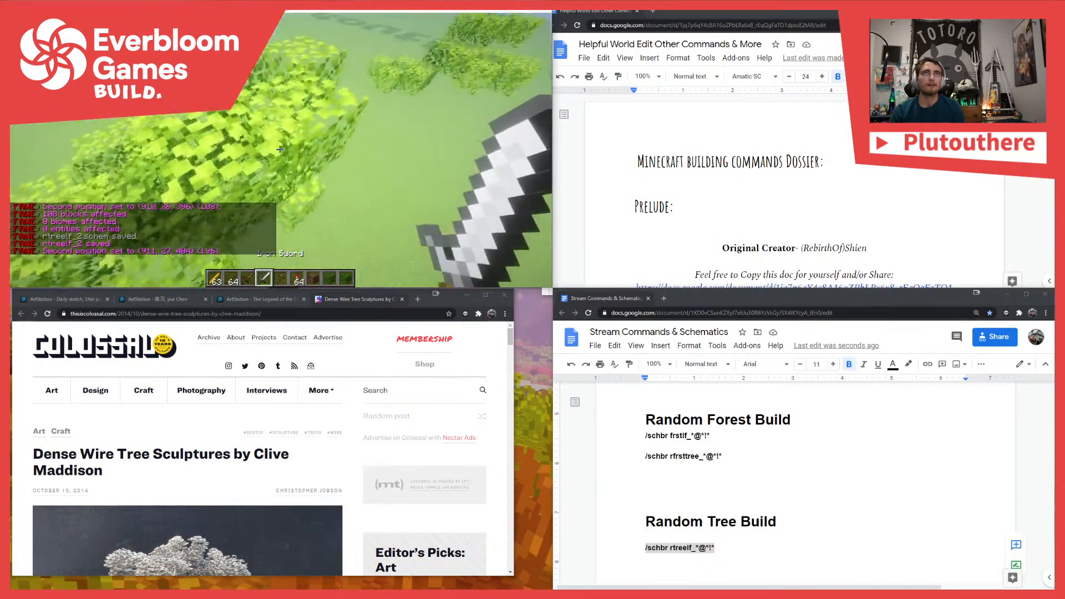
Copy the selected third leaf cluster with //copy and save it as the schematic rtreelf_3
key("slash")
type("/copy")
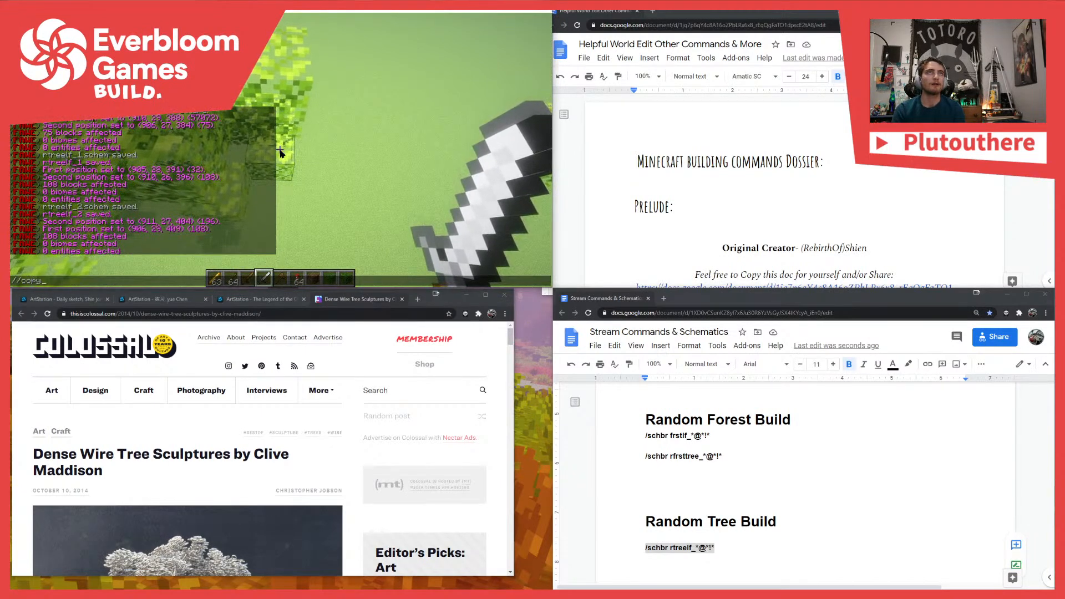
key("BackSpace")
key("BackSpace")
key("BackSpace")
key("BackSpace")
key("BackSpace")
key("BackSpace")
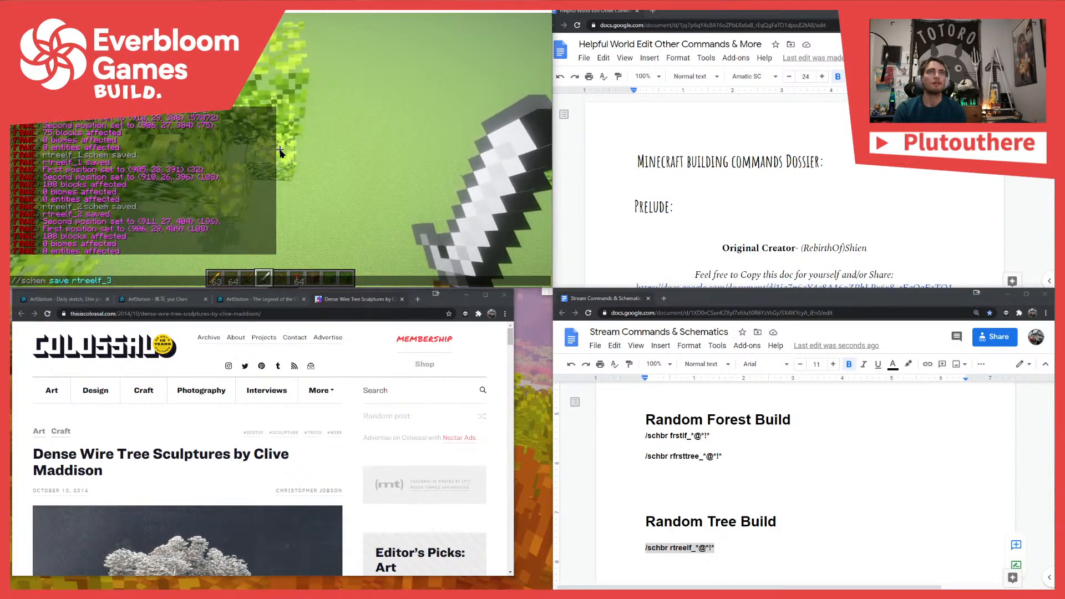
key("Return")
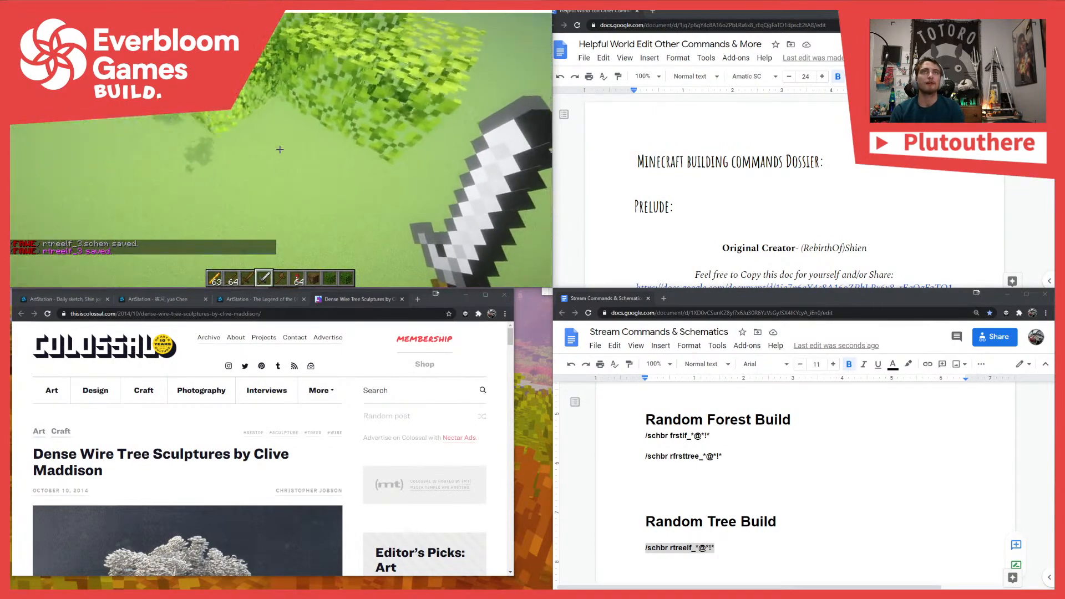
Mark the two corners of the fourth leaf cluster with the wooden axe and copy the selection
left_click(280, 149)
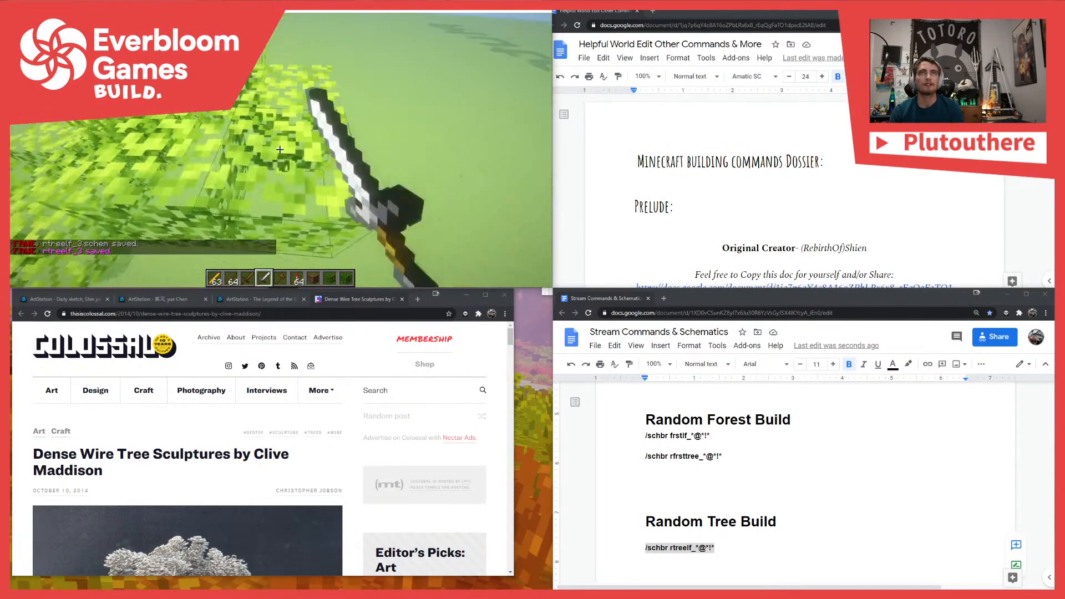
key("3")
left_click(280, 148)
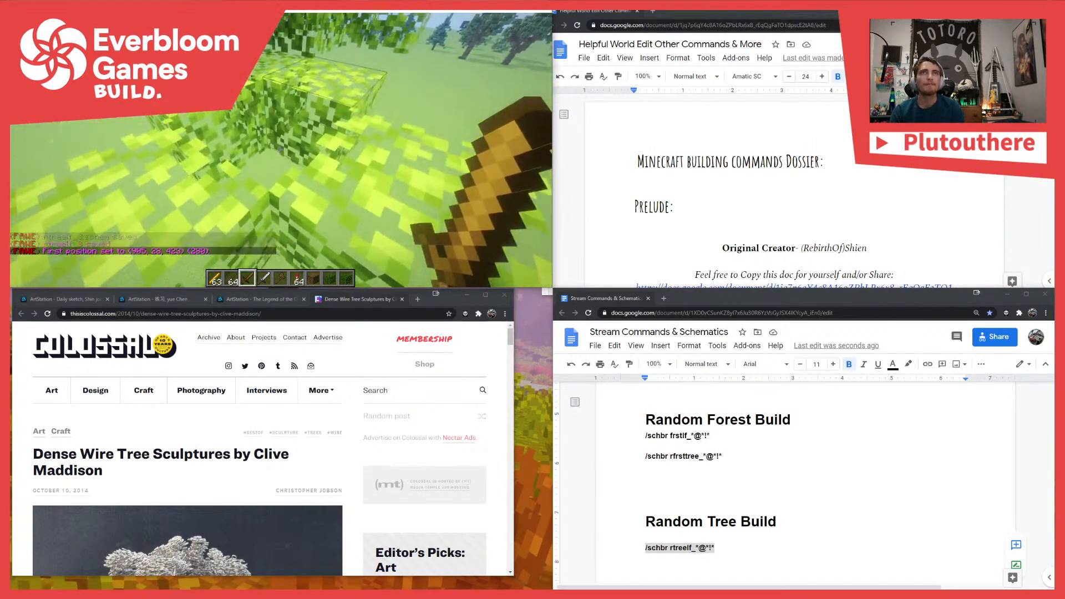
right_click(280, 149)
key("t")
key("Up")
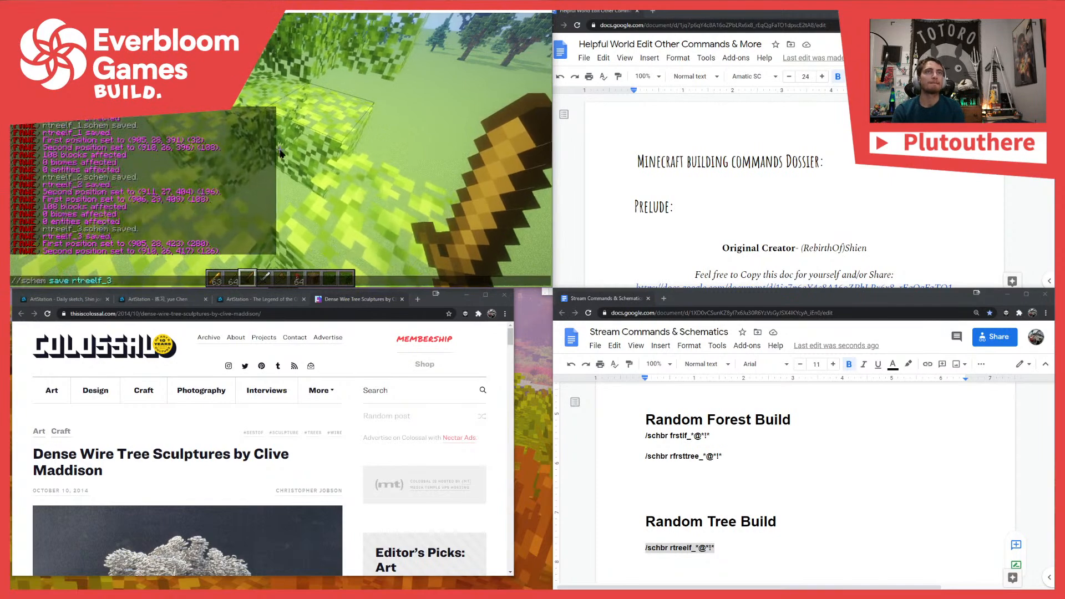
key("Up")
key("Return")
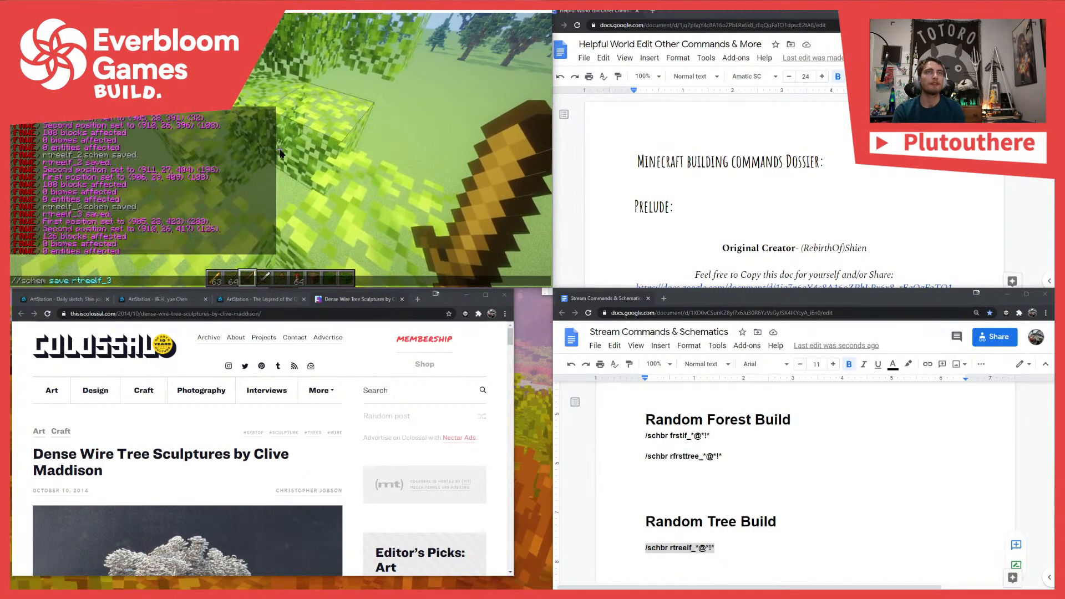
Save the copied fourth leaf cluster as the schematic rtreelf_4
key("t")
key("Up")
key("Up")
key("BackSpace")
type("4")
key("Return")
Load the saved toolbar of brush tools and bind the brush "/schbr rtreelf_*@*!*" to the first shovel
key("x+1")
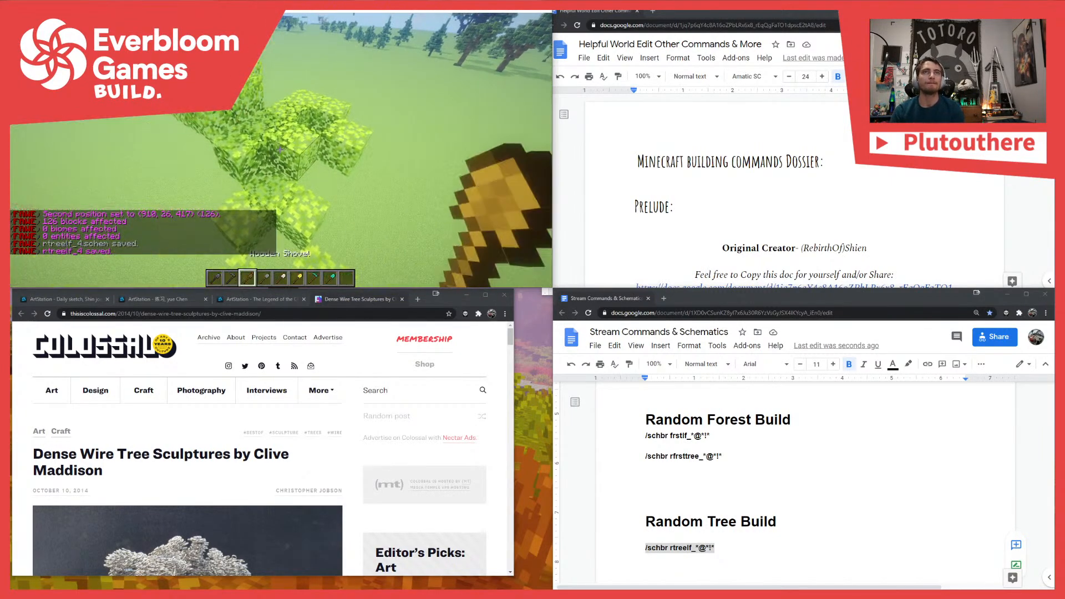
key("t")
type("/schbr rtreelf_*@*!*")
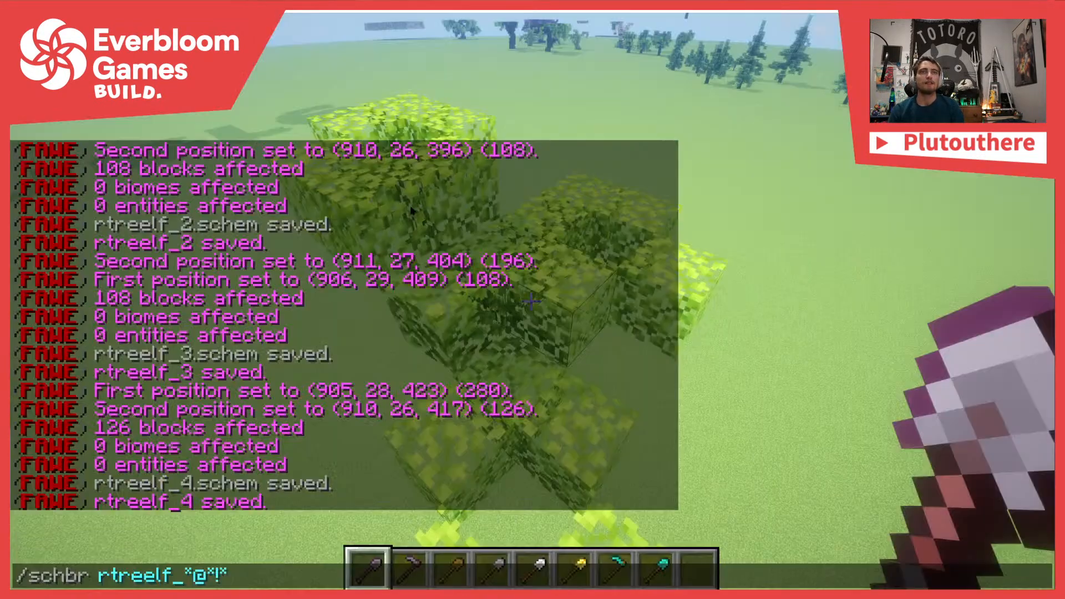
key("Return")
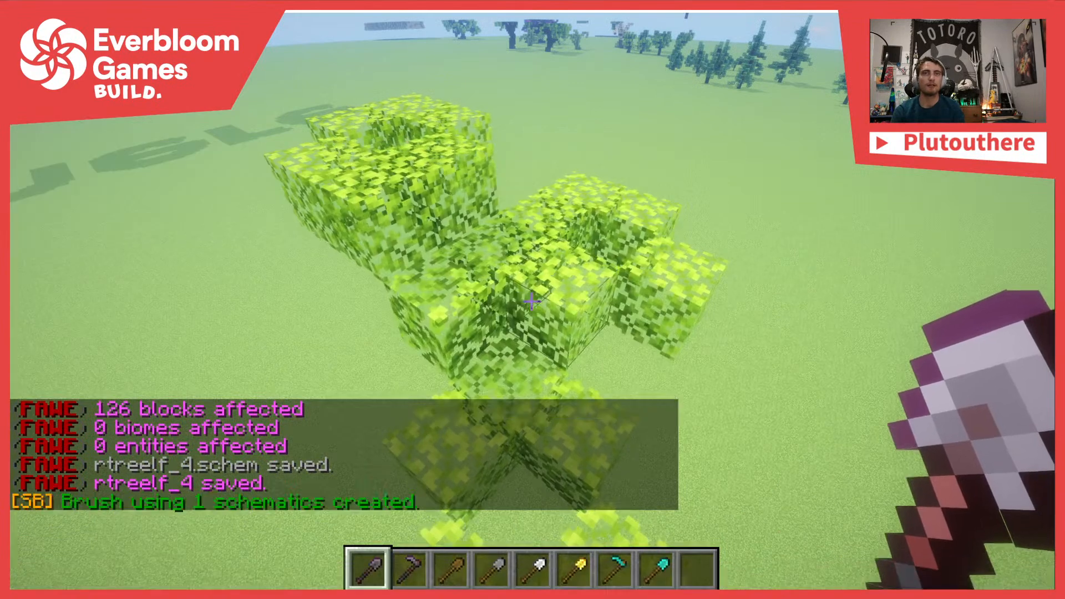
key("space")
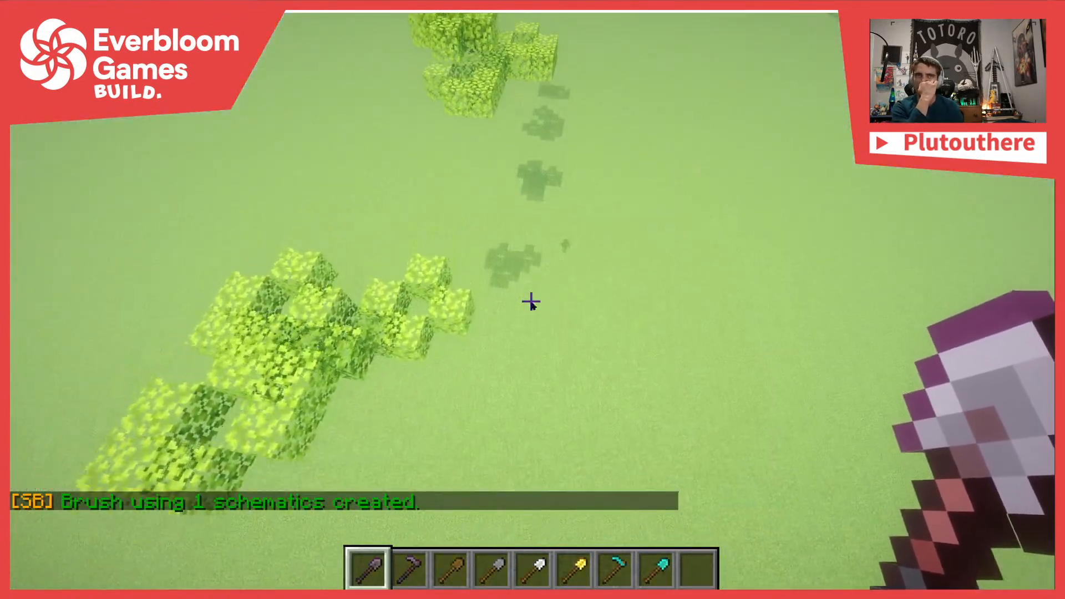
Unbind the brush from the shovel with /none and recreate it with "/schbr rtreelf_*@*!*"
key("t")
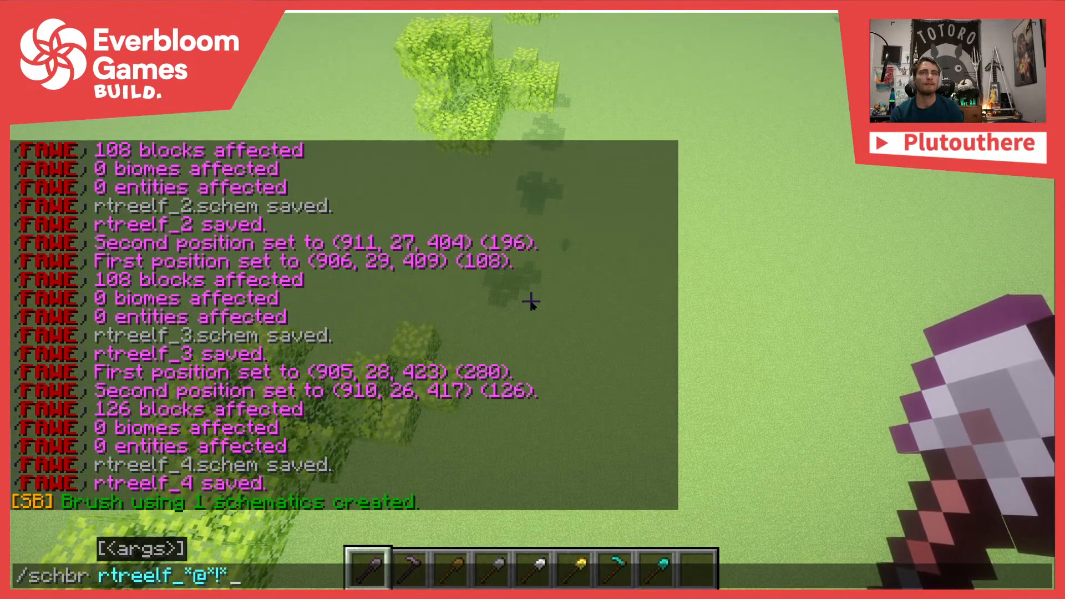
key("Return")
key("slash")
key("Escape")
key("t")
key("Up")
key("Escape")
type("t/n")
key("Escape")
key("t")
key("Up")
key("Up")
key("Return")
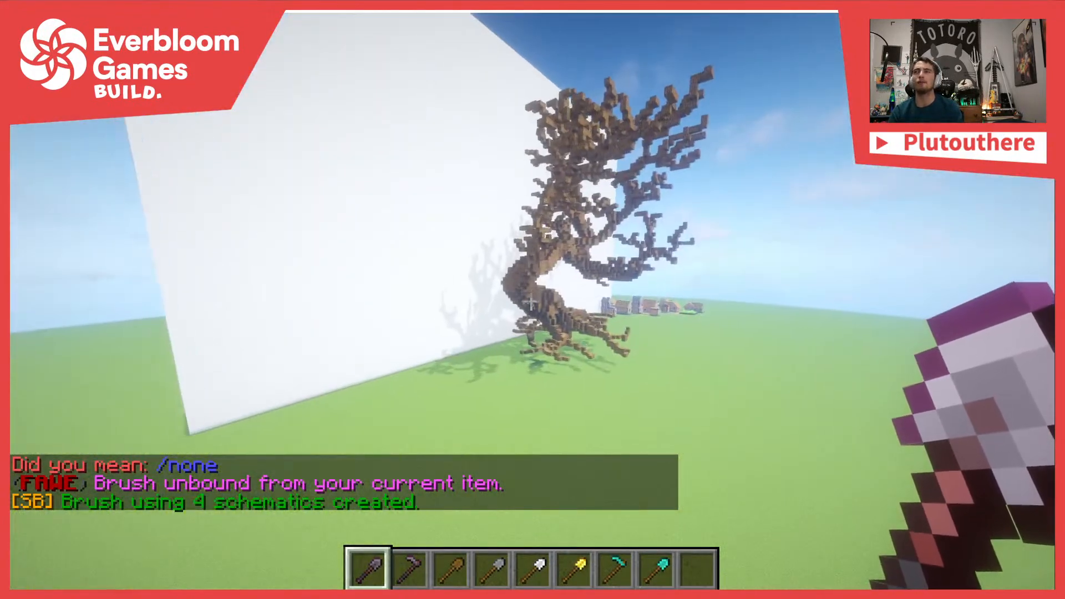
Fly to the custom tree and brush leaf clusters onto the tips of its lower branches
key("w")
key("w")
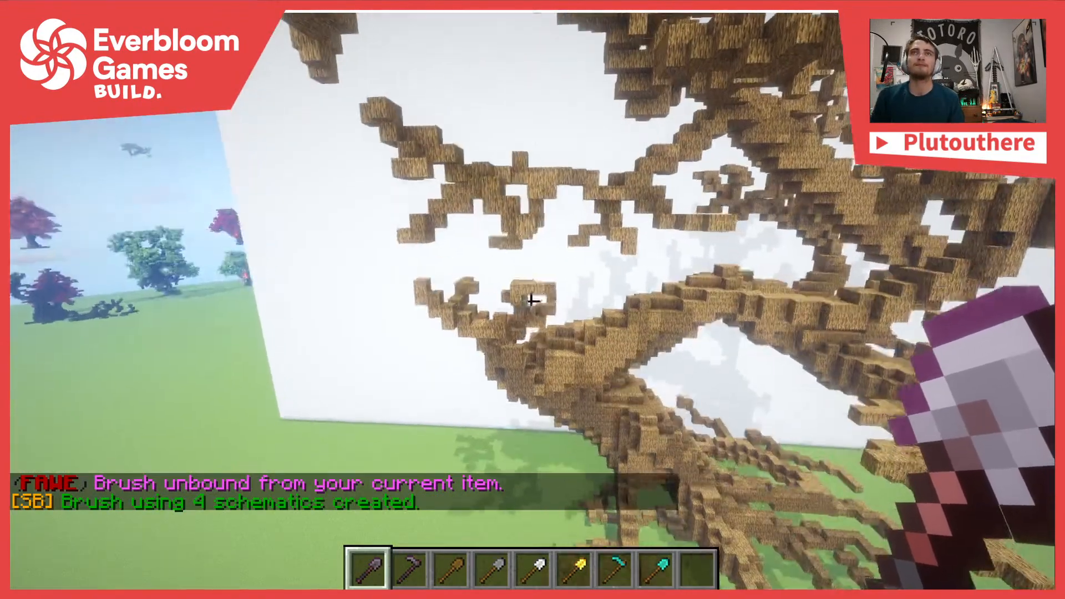
right_click(532, 300)
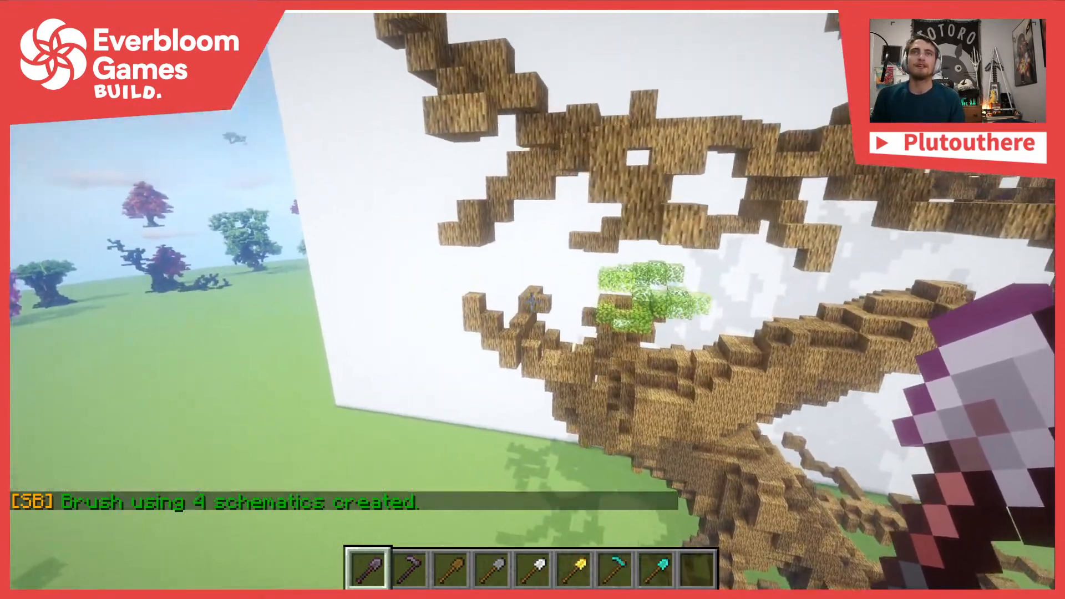
right_click(532, 301)
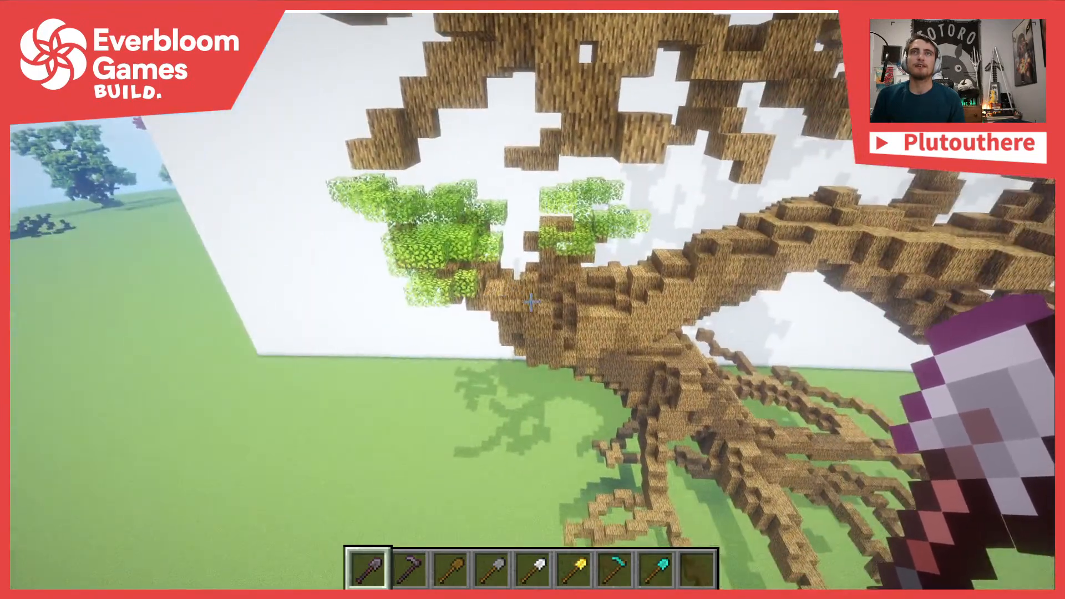
right_click(532, 300)
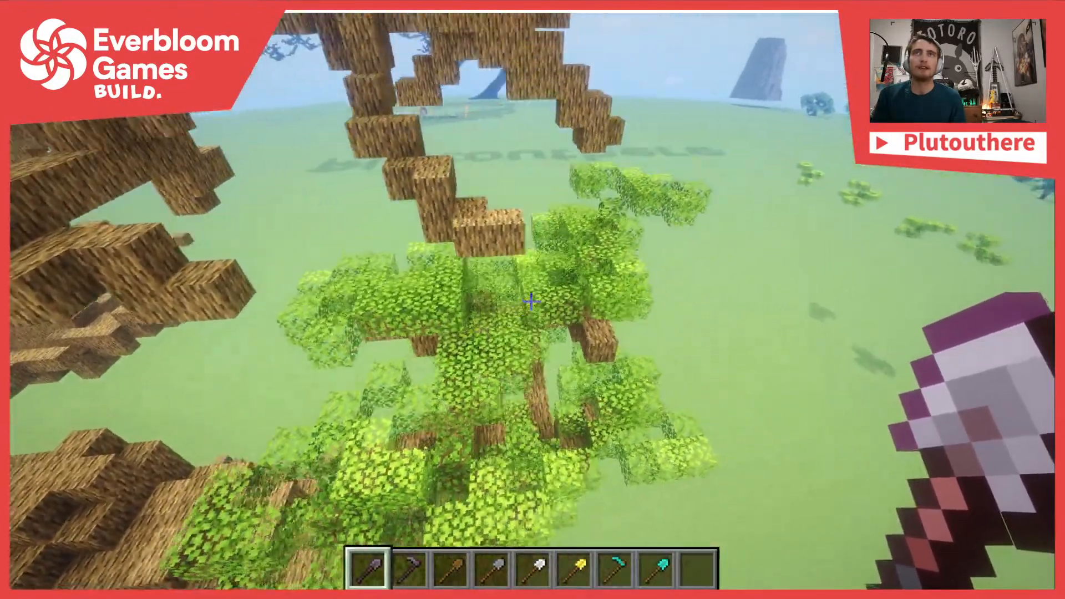
Undo the latest leaf brush placements with //undo
key("t")
key("Up")
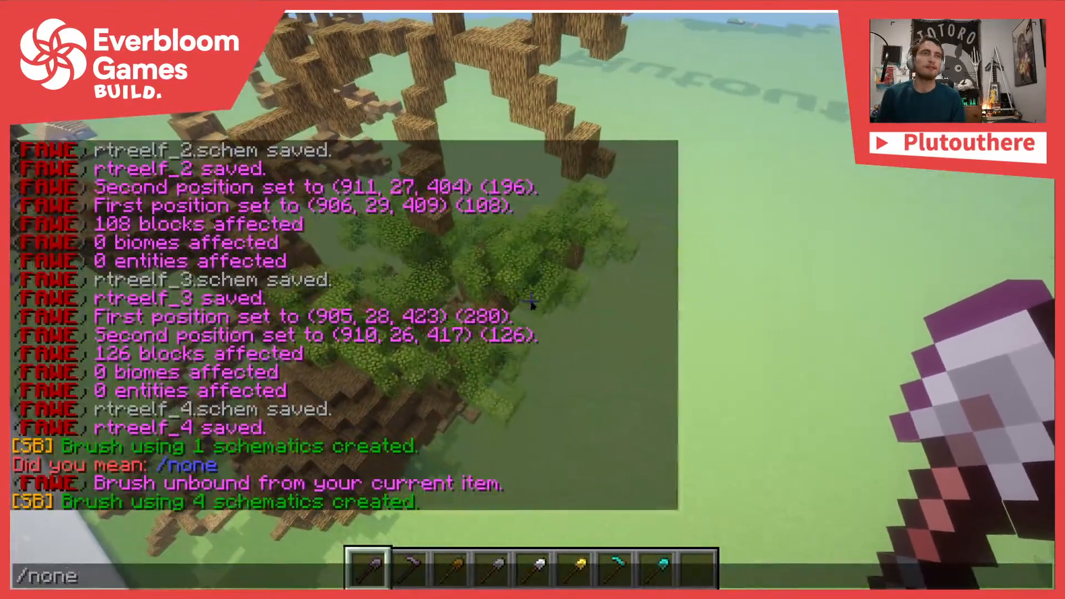
key("BackSpace")
key("BackSpace")
key("BackSpace")
key("BackSpace")
key("Return")
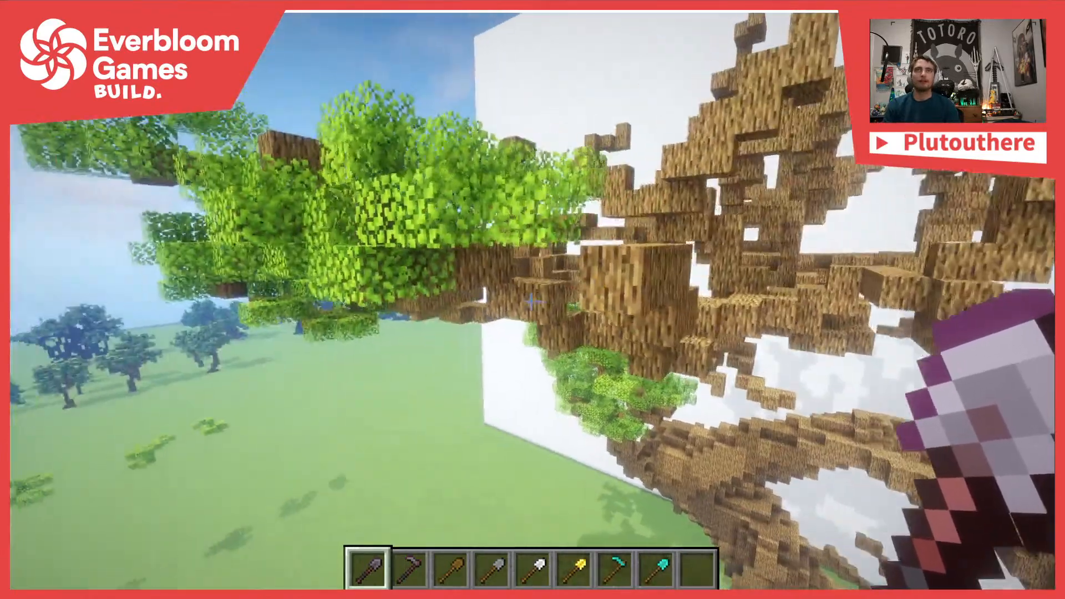
type("//undo")
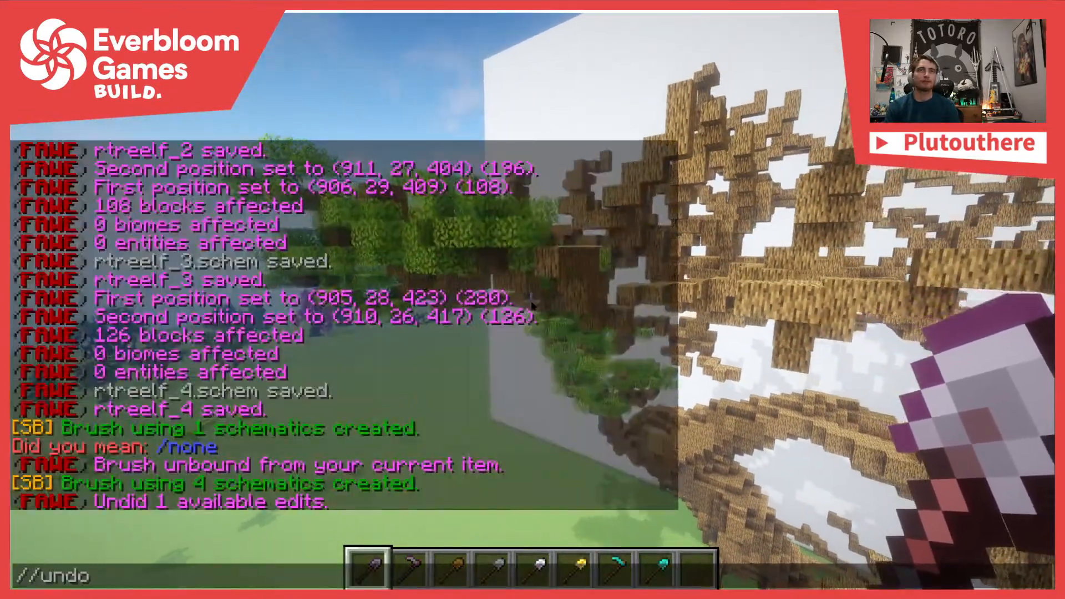
key("Return")
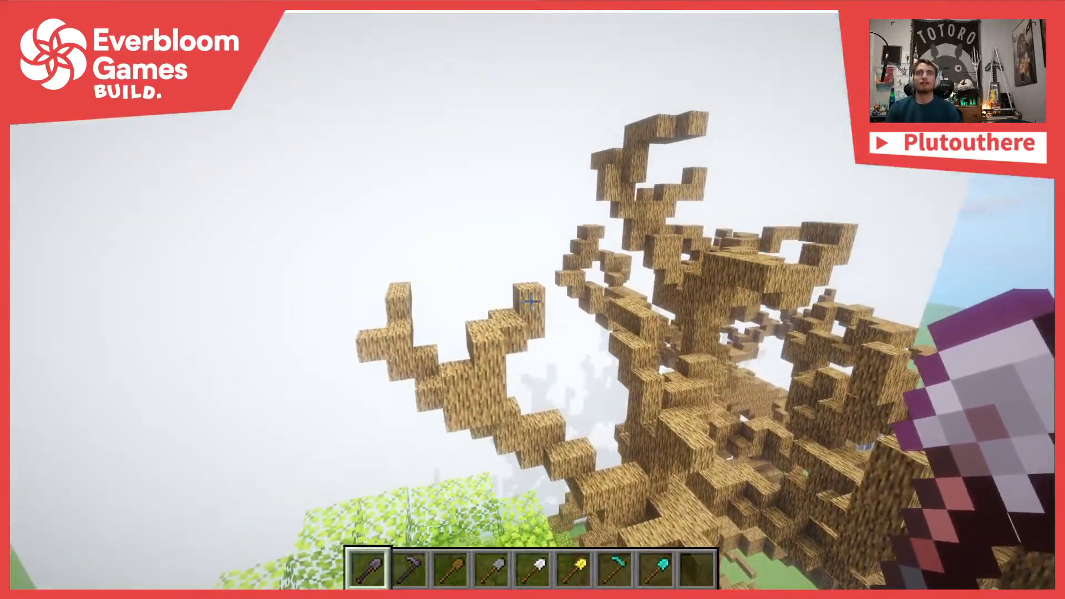
Brush leaf clusters onto the upper branch tips along the white wall
right_click(533, 301)
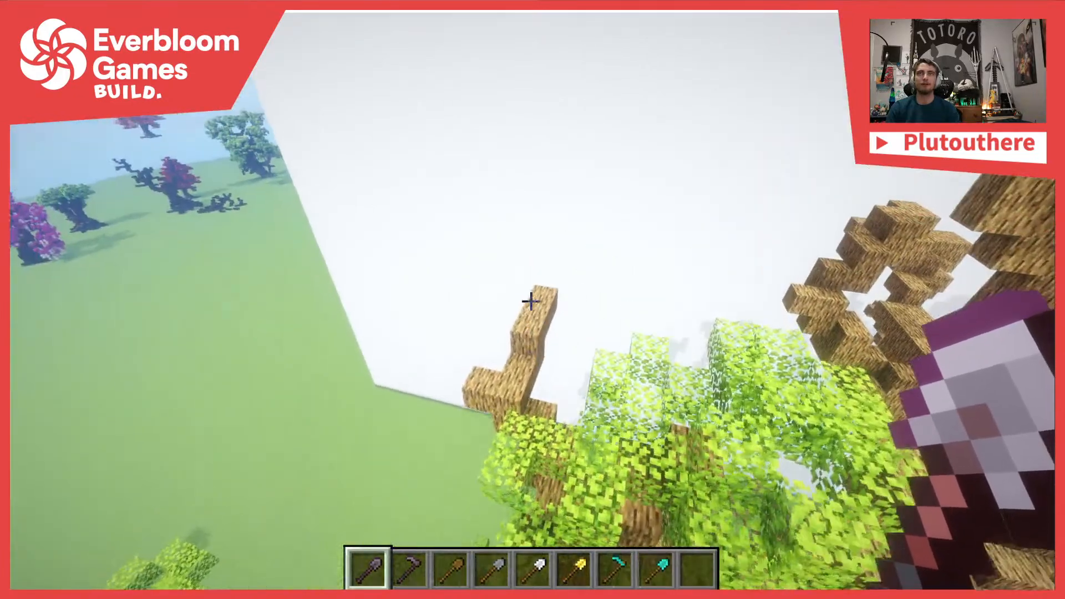
right_click(532, 302)
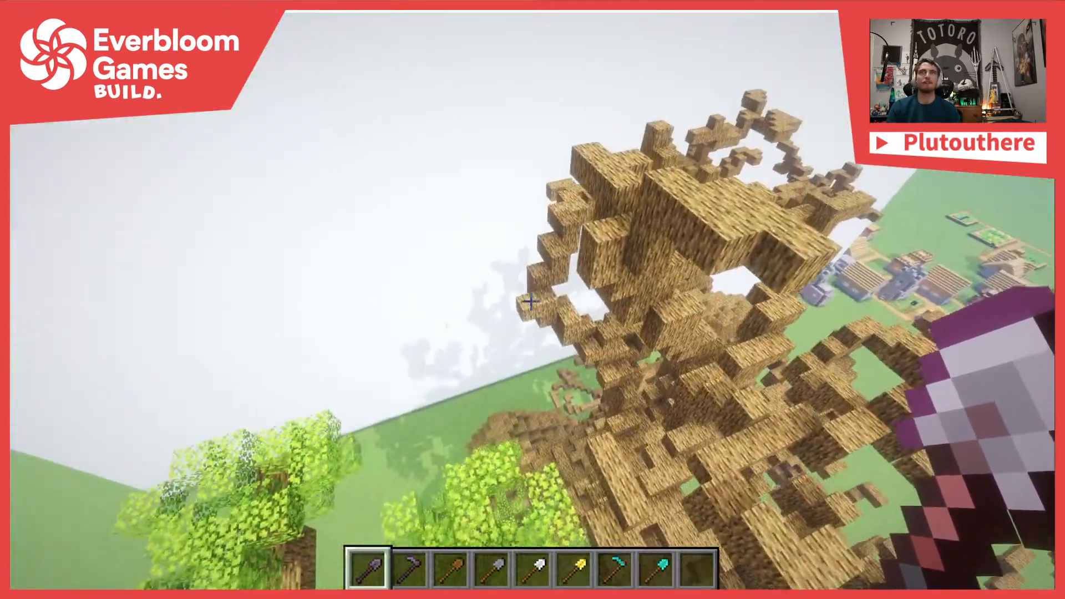
right_click(532, 301)
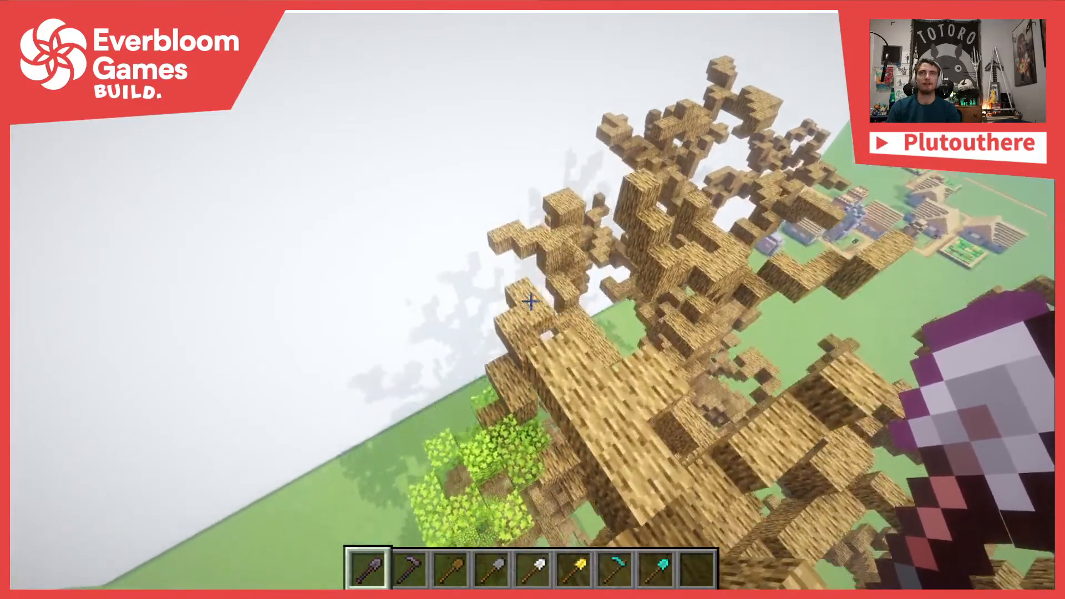
right_click(531, 301)
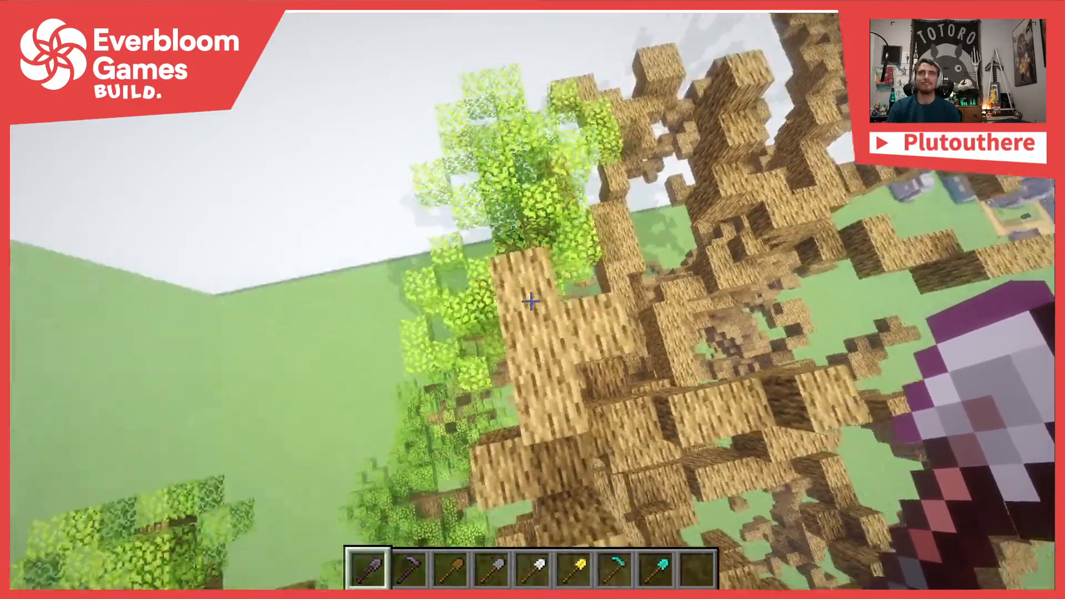
right_click(532, 302)
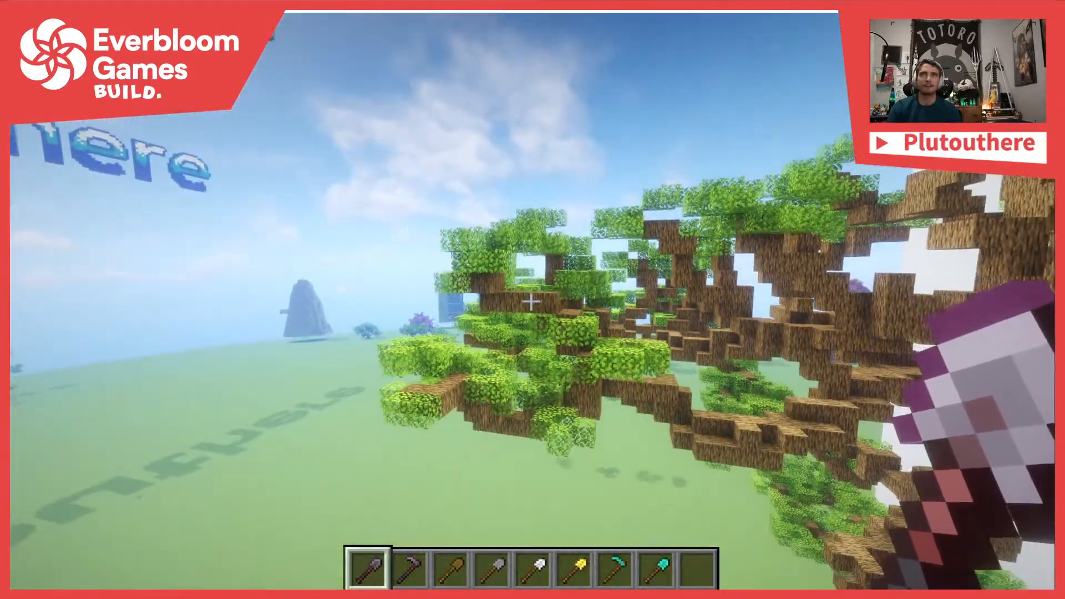
Undo the last leaf cluster placed on the upper branches with //undo
type("t")
type("//undo")
key("Return")
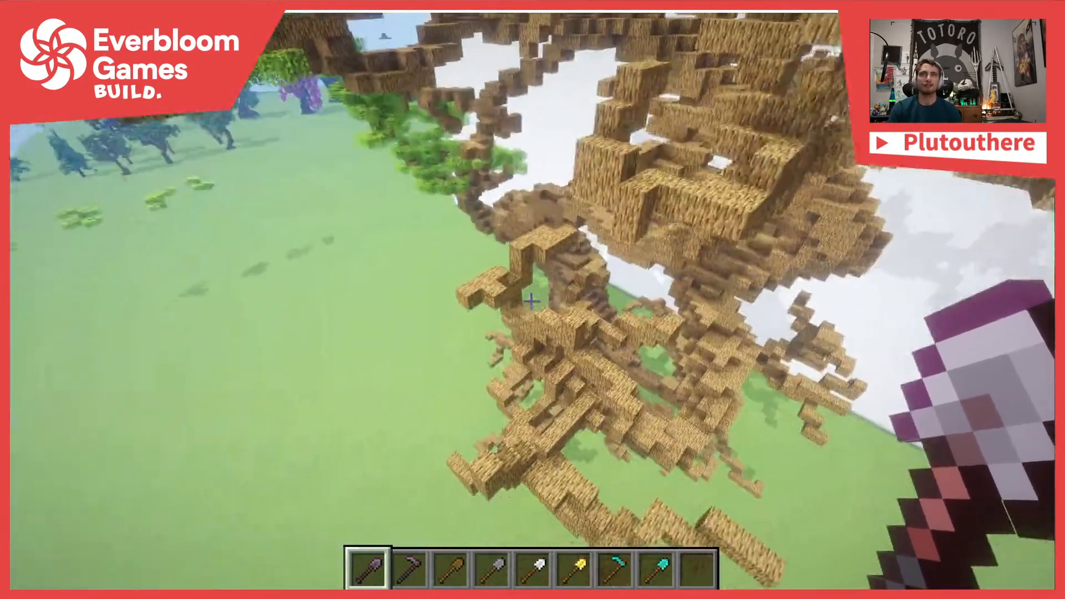
Brush leaf clusters onto further bare branches of the tree and undo the last placement with //undo
right_click(532, 301)
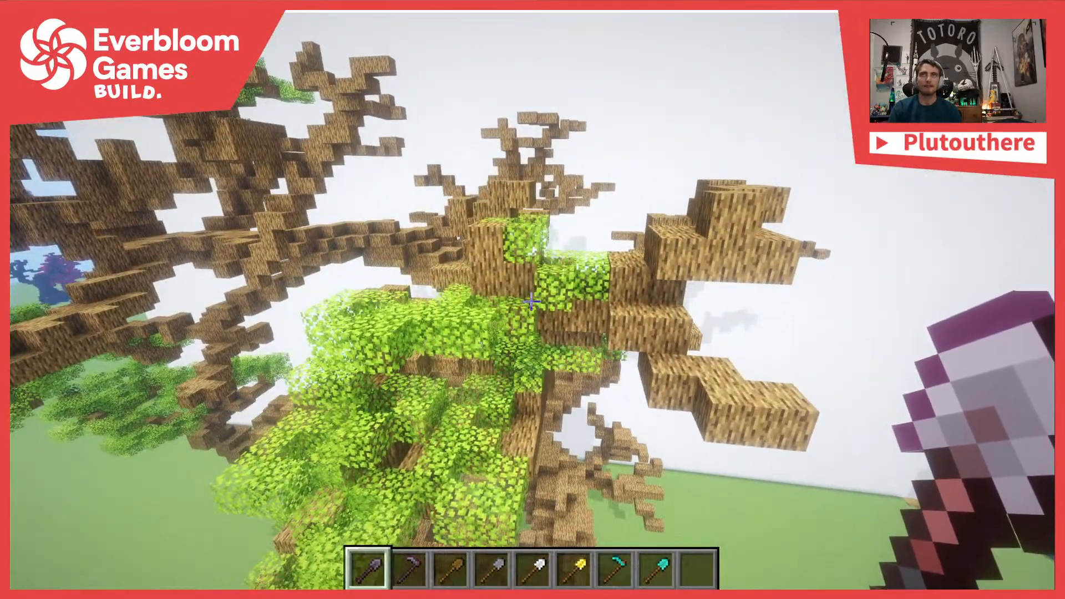
key("slash")
type("/undo")
key("Return")
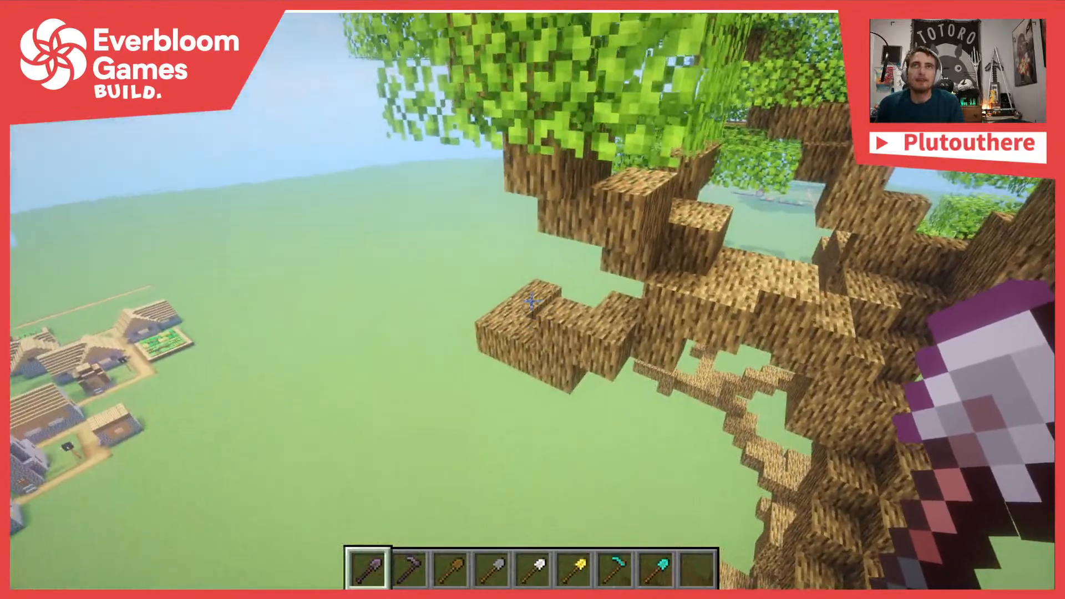
Brush leaf clusters over the bare outer limbs and central crown branches of the tree
right_click(532, 300)
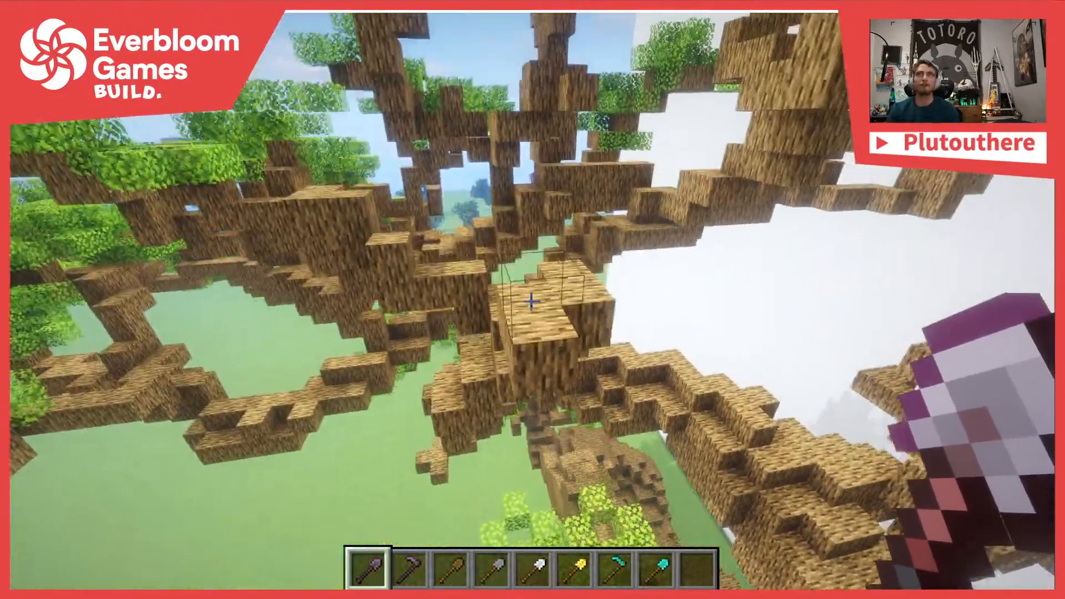
right_click(532, 302)
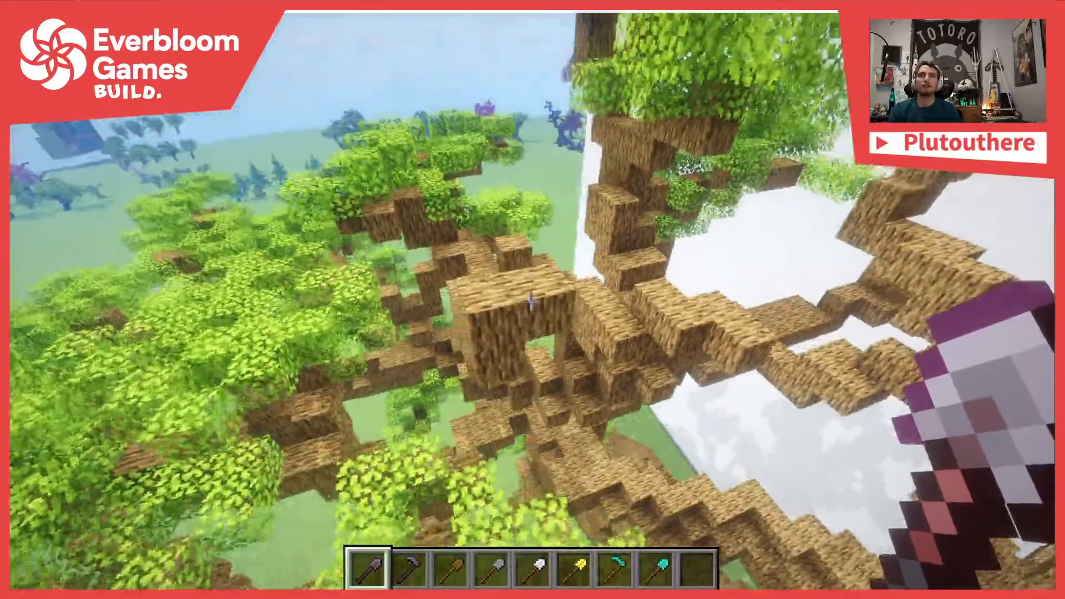
right_click(532, 302)
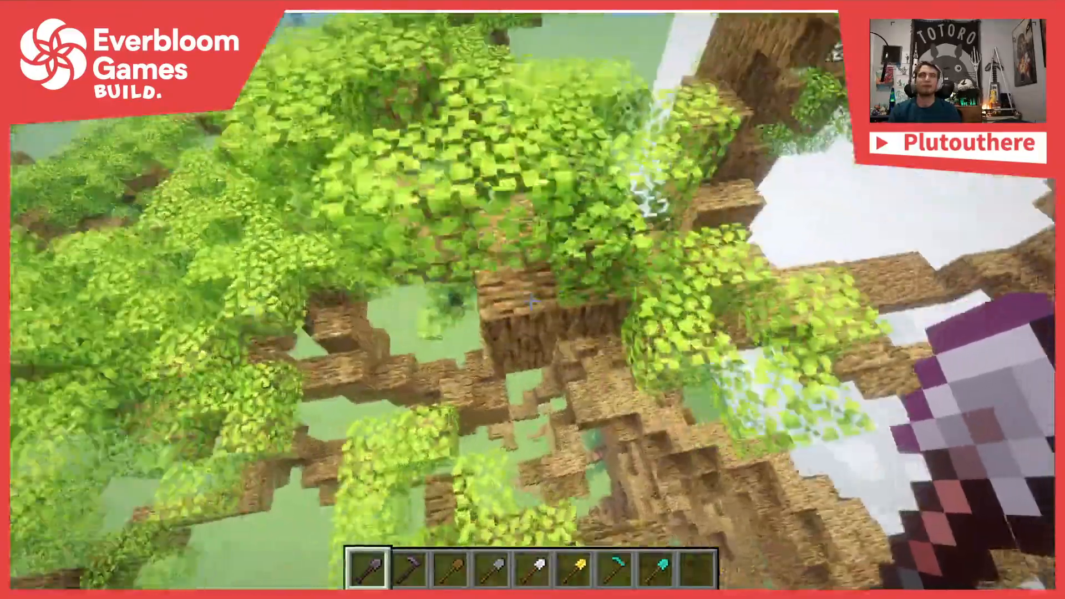
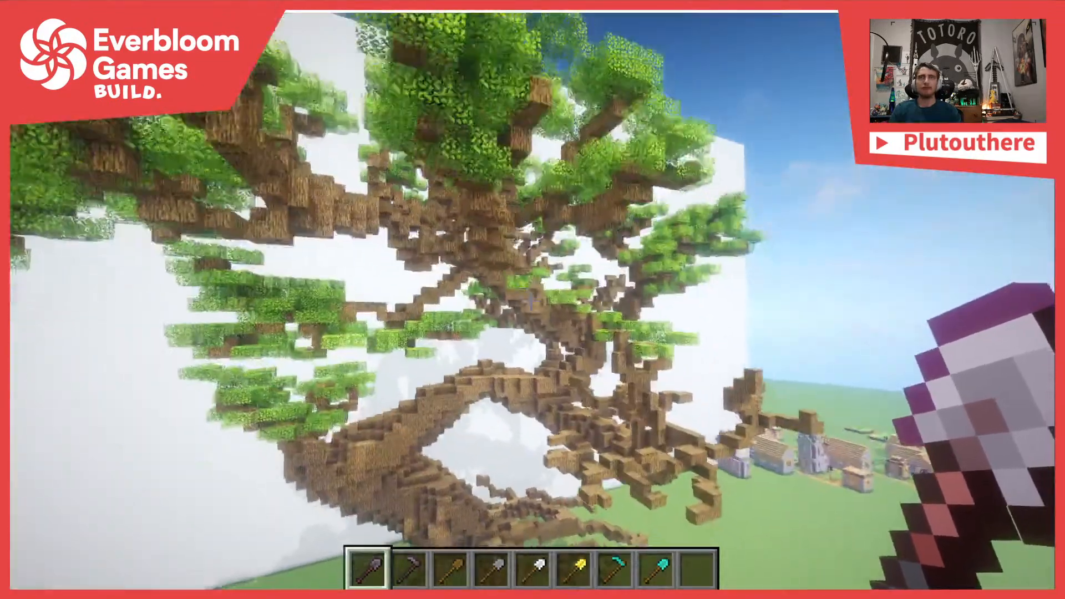
Try to rebind the netherite hoe's schematic brush with a vertical offset using /schbr rtreelf_*@*!* y:-1
key("2")
key("t")
key("Up")
key("Up")
key("Up")
key("Up")
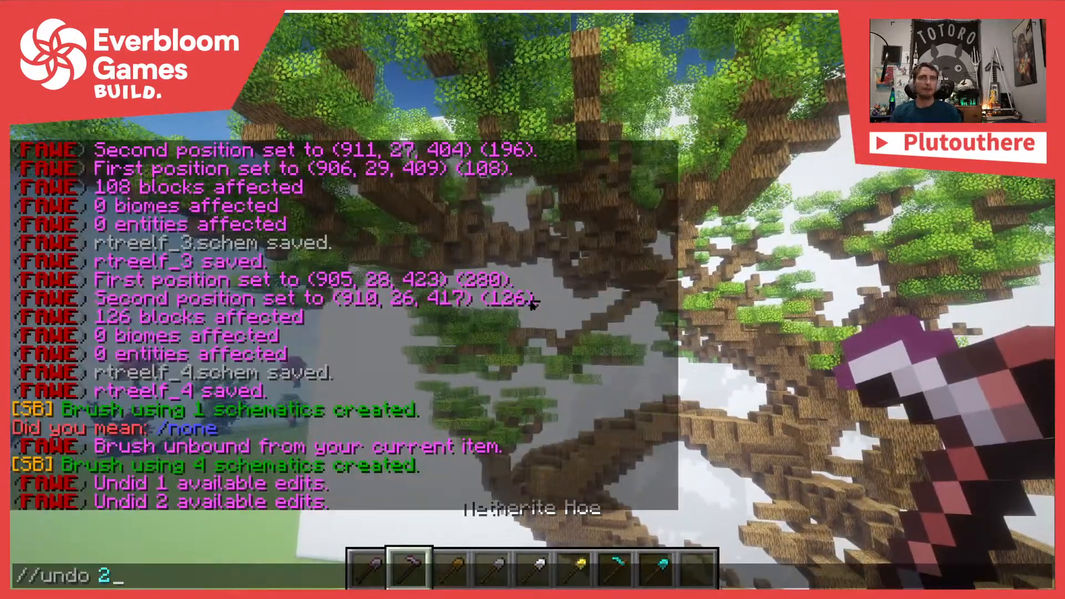
type("y:")
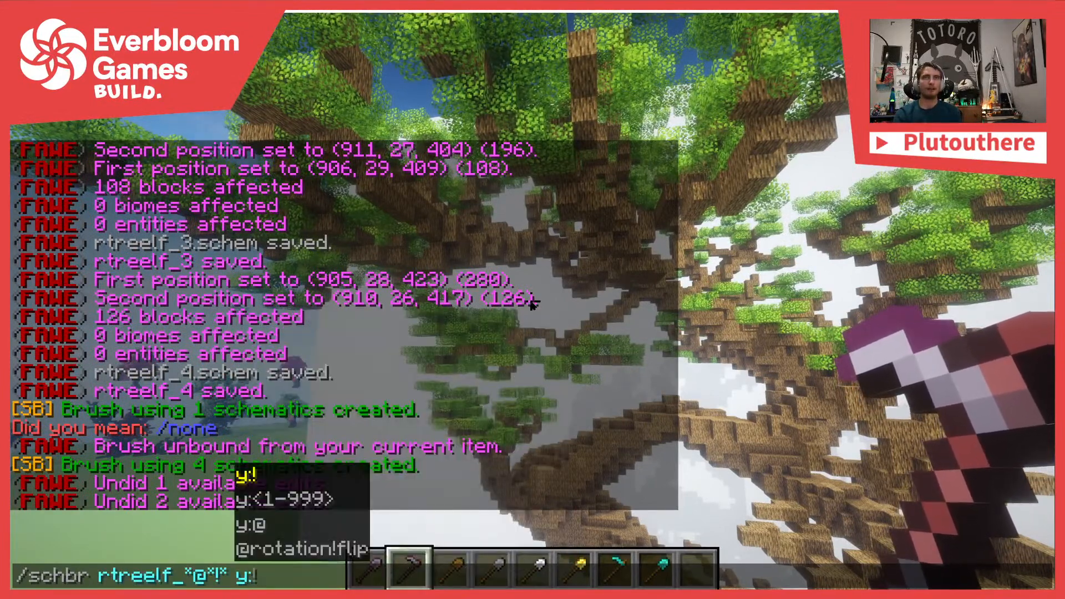
type("-q1")
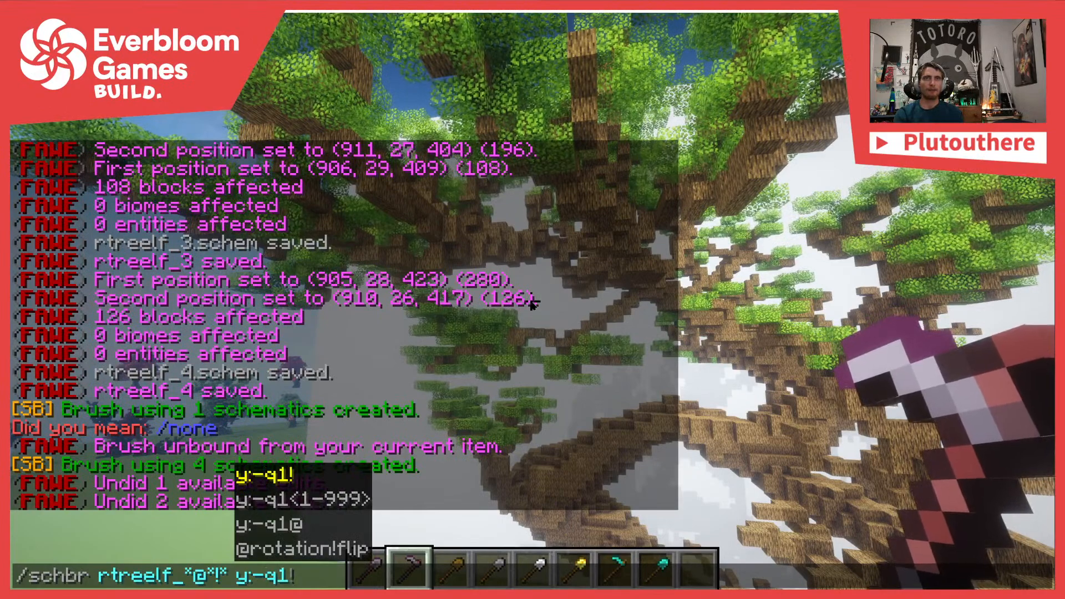
key("BackSpace")
key("BackSpace")
type("1")
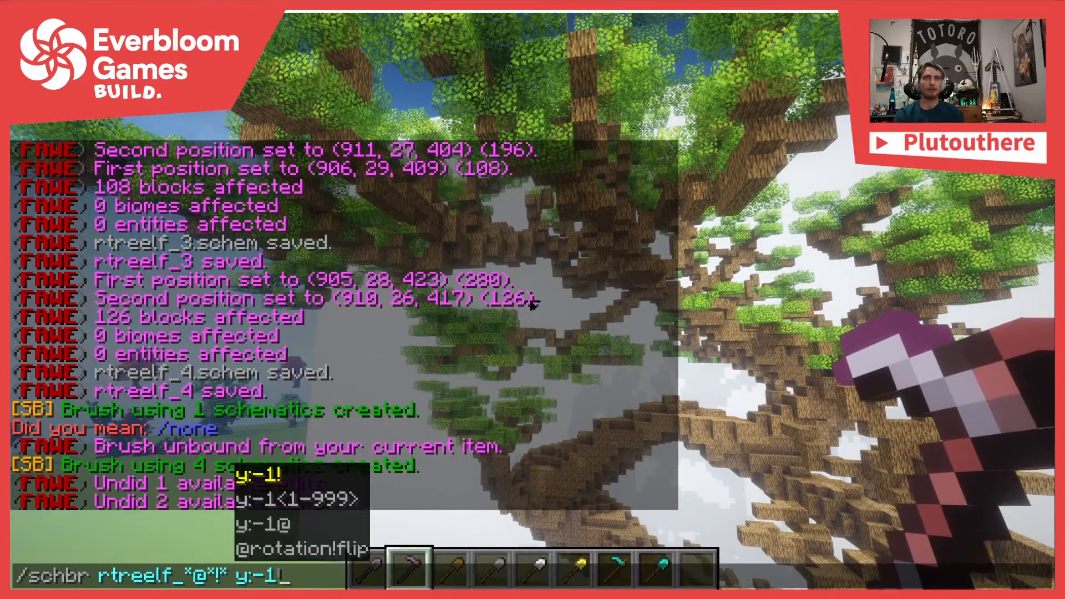
key("Return")
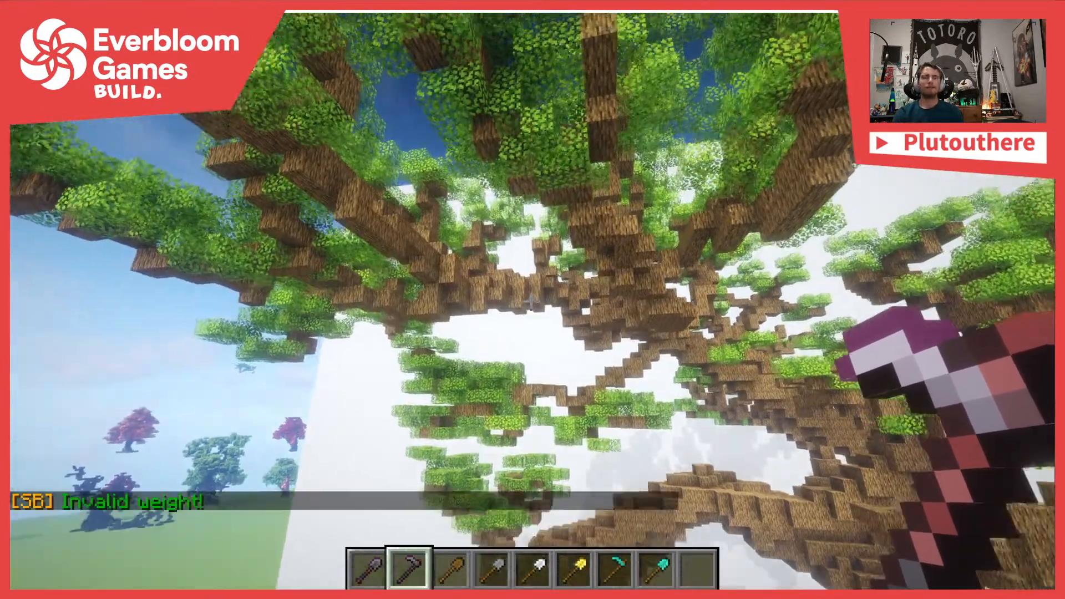
Try the offset keyword instead by running /schbr rtreelf_*@*!* yoff:-1
key("t")
key("Up")
key("Left")
key("BackSpace")
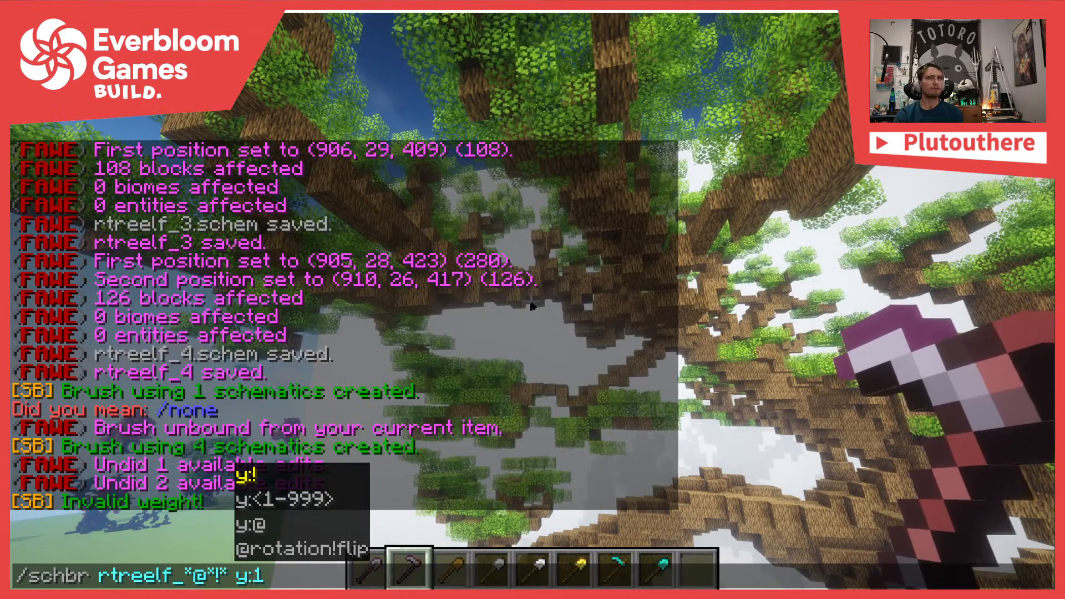
key("BackSpace")
type("off")
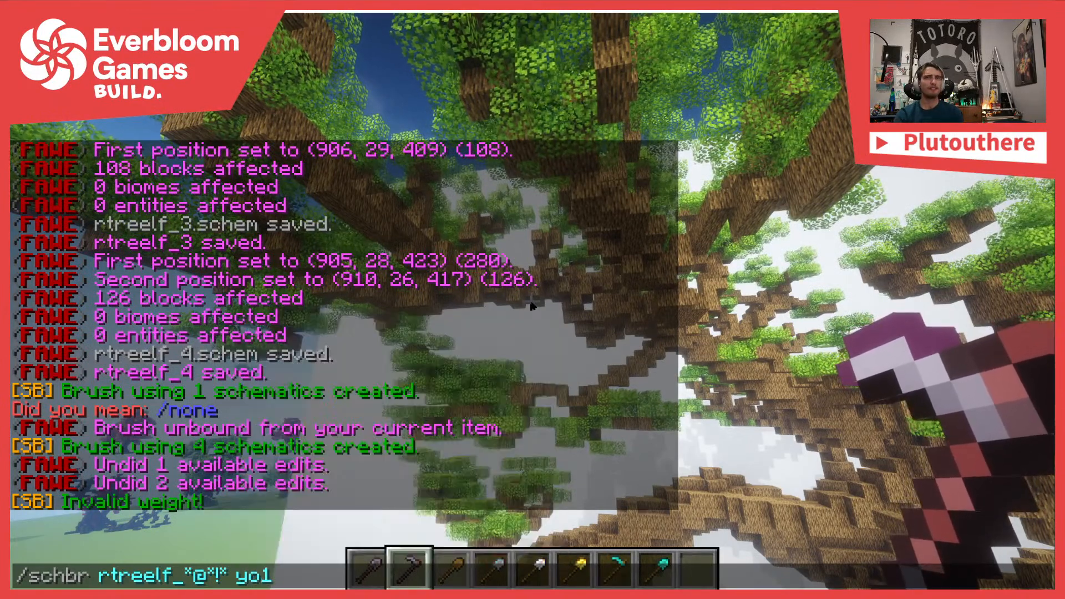
type(":11")
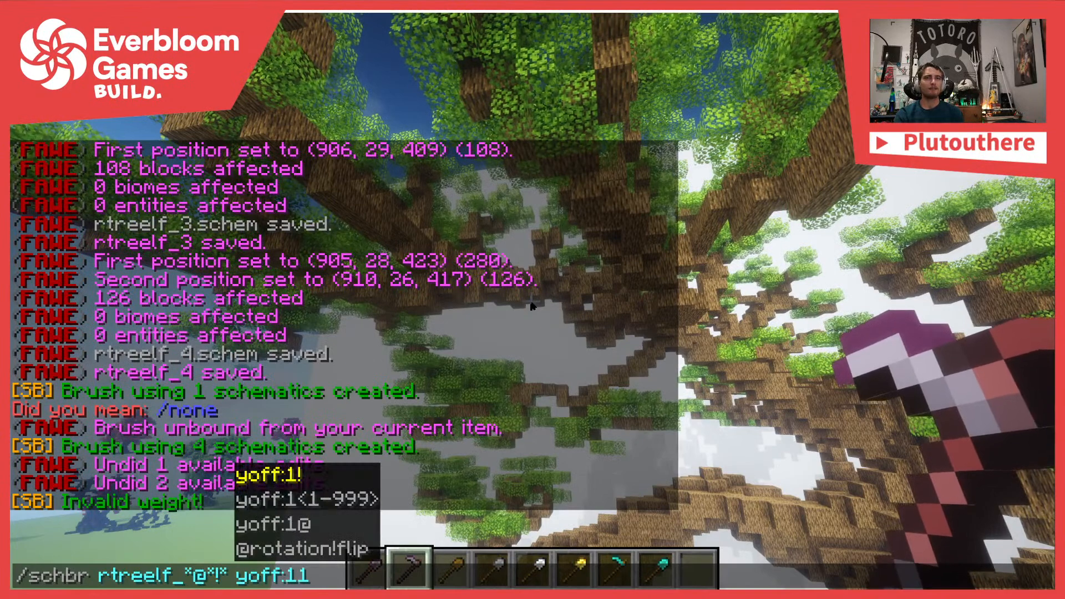
key("BackSpace")
type("-")
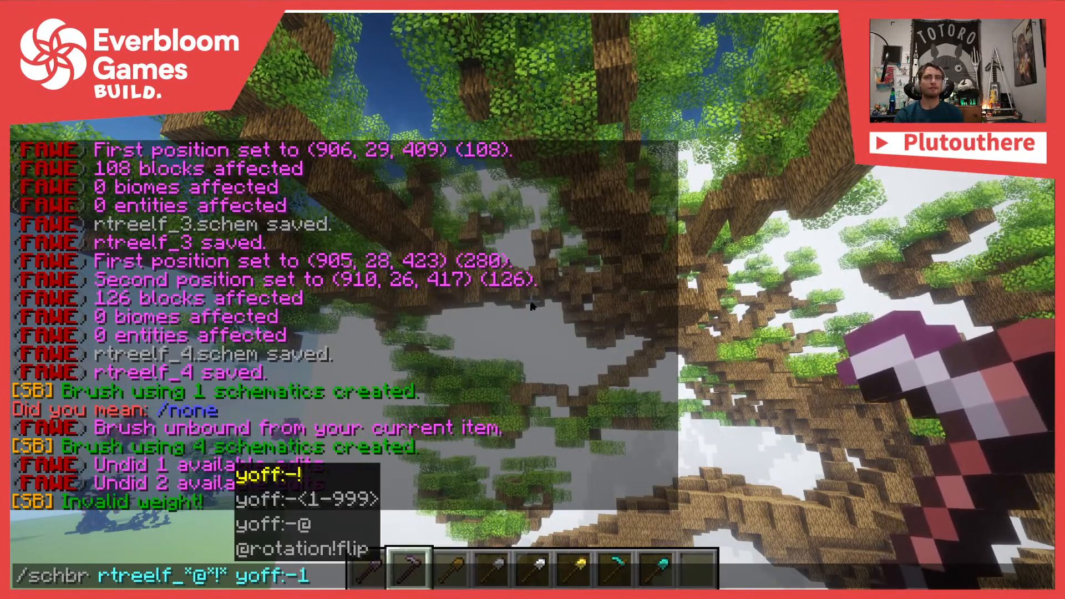
key("Return")
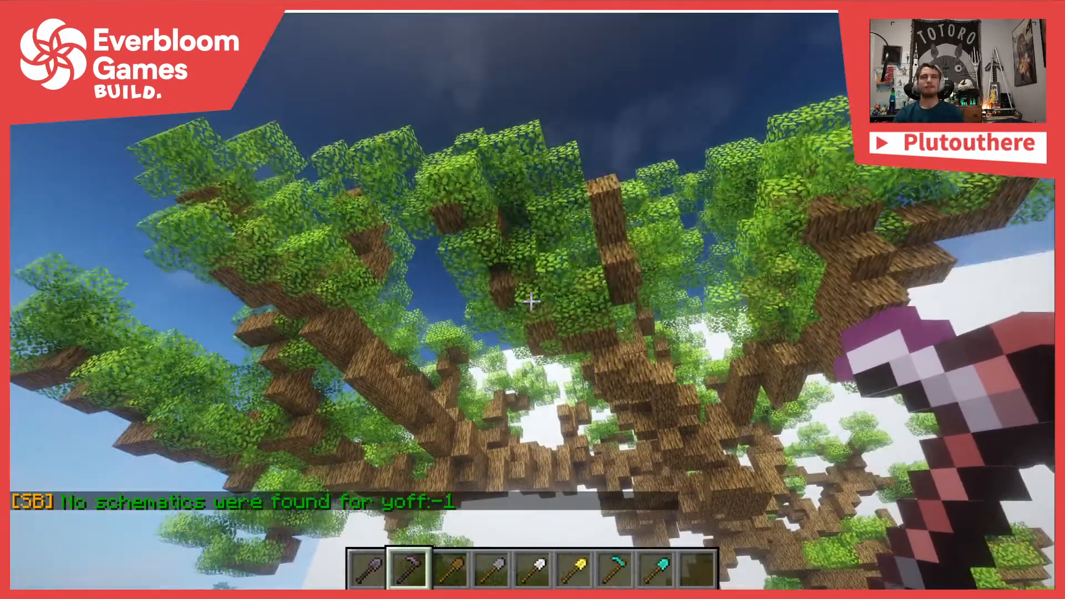
Try attaching the offset directly to the schematic name by running /schbr rtreelf_*@*!*:-1
key("t")
key("Up")
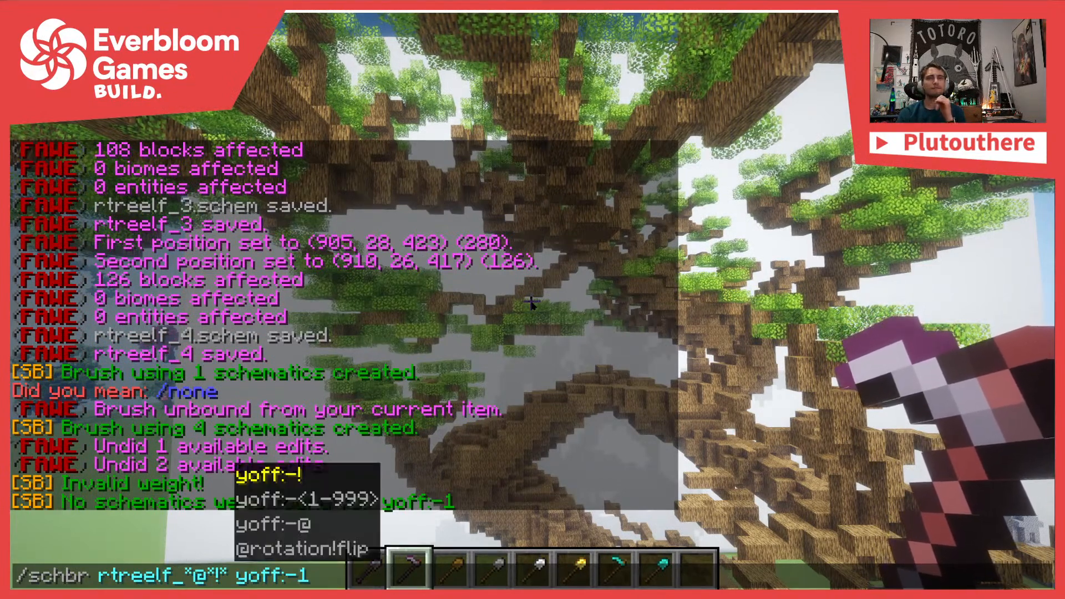
key("BackSpace")
key("BackSpace")
key("BackSpace")
key("BackSpace")
key("BackSpace")
key("BackSpace")
key("BackSpace")
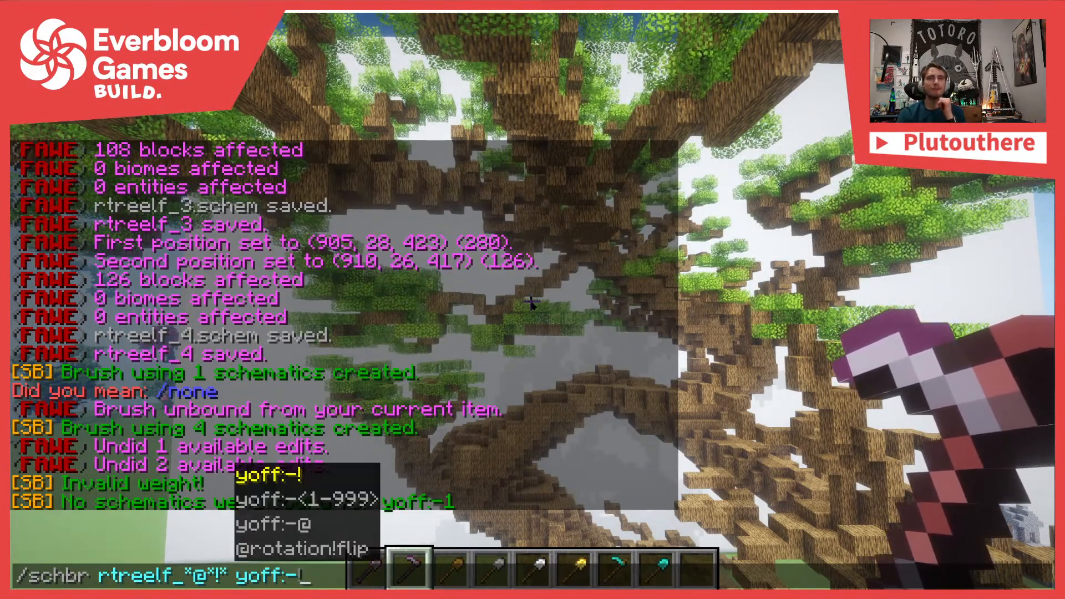
key("BackSpace")
type(":")
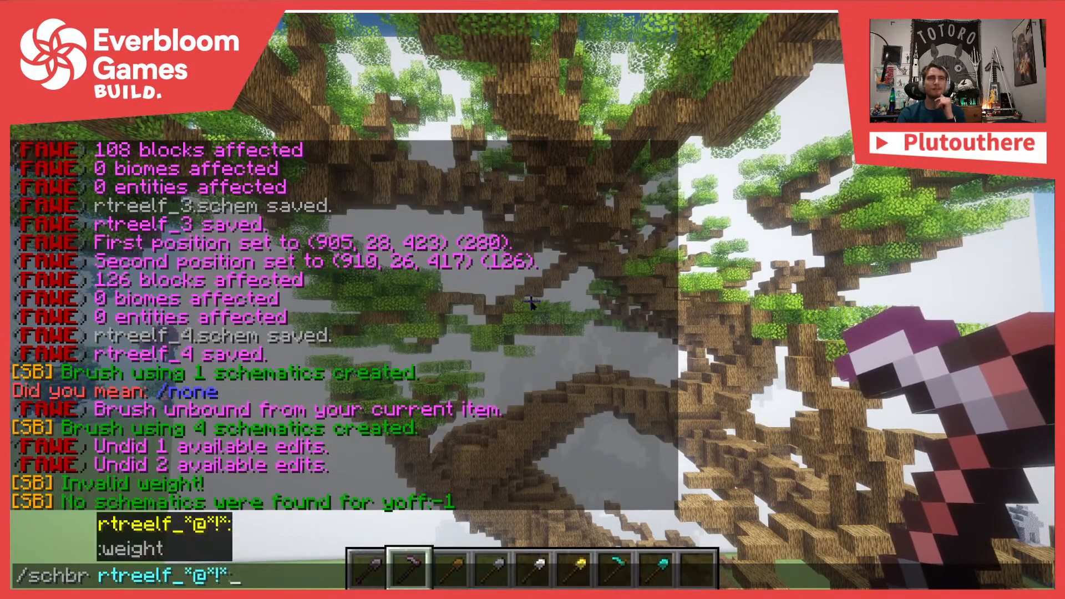
type("-")
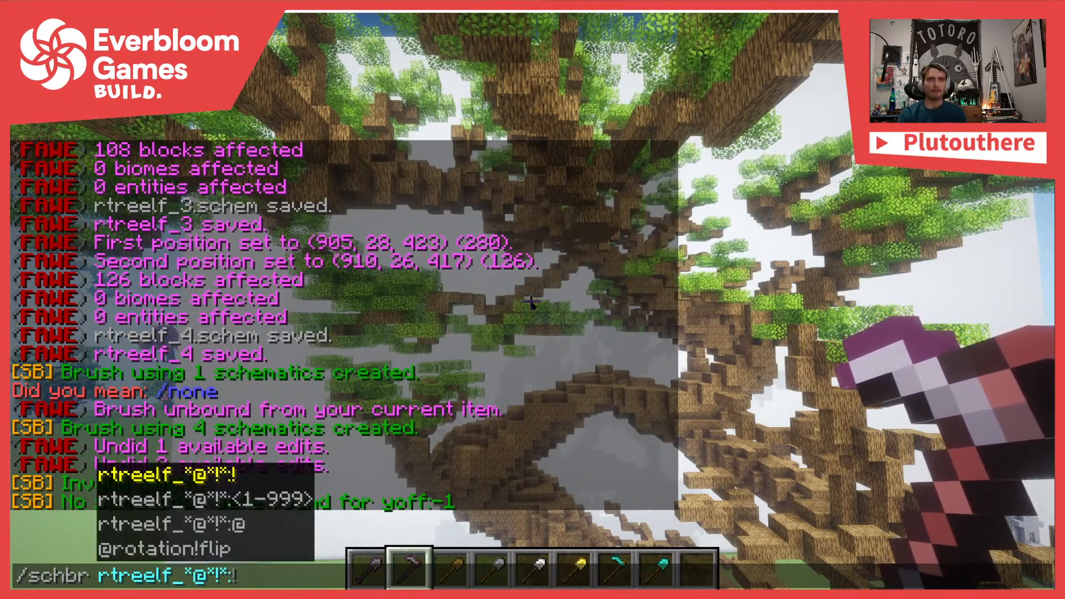
type("1")
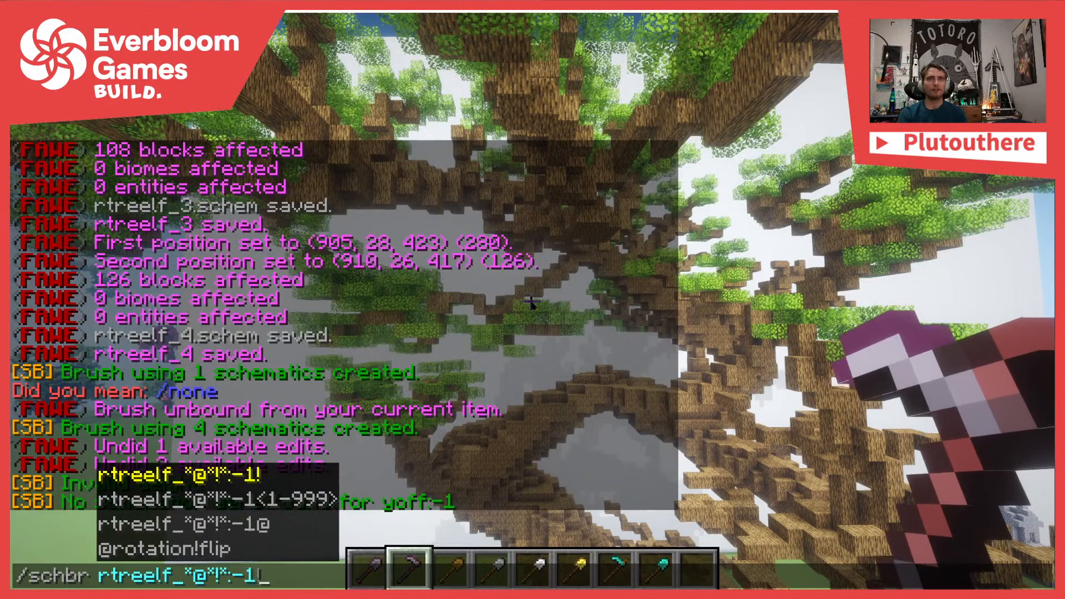
key("Return")
Try the offset in angle brackets by running /schbr rtreelf_*@*!*:<-1>
key("t")
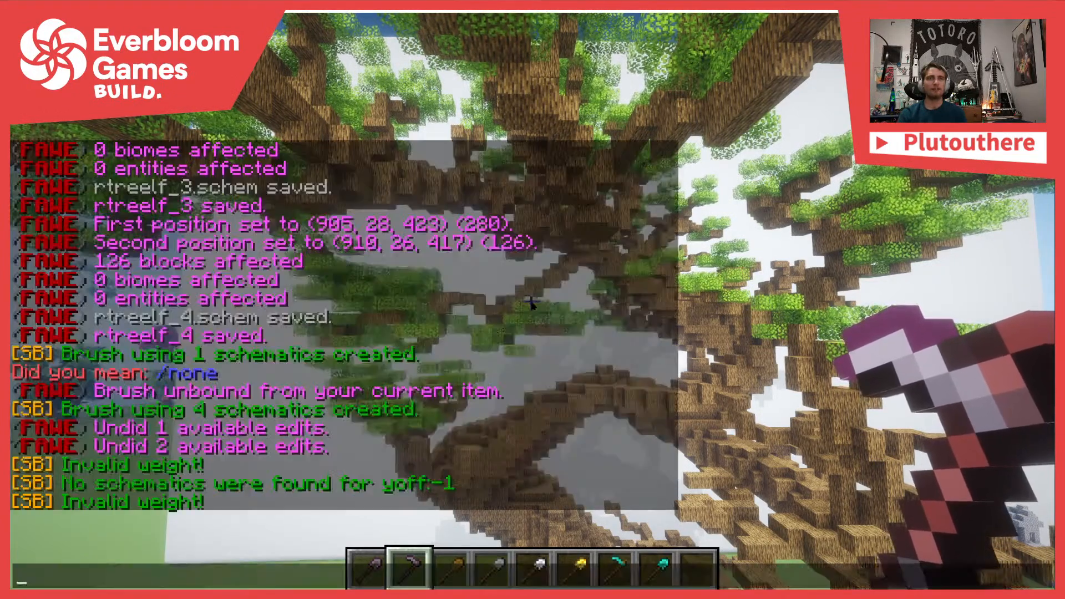
key("Up")
key("BackSpace")
key("BackSpace")
type("!*:")
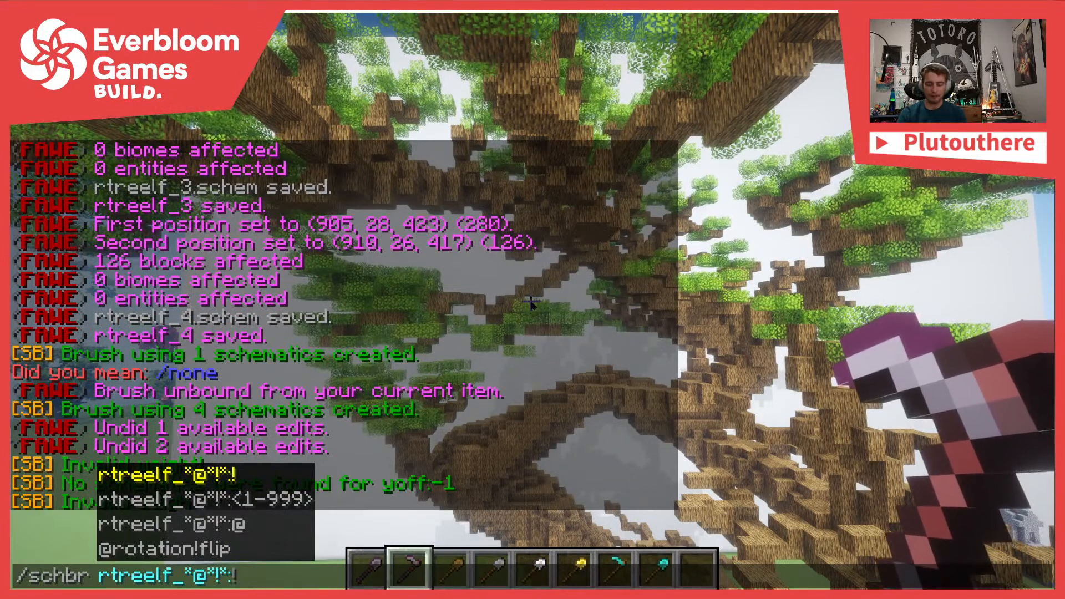
type("<-1>")
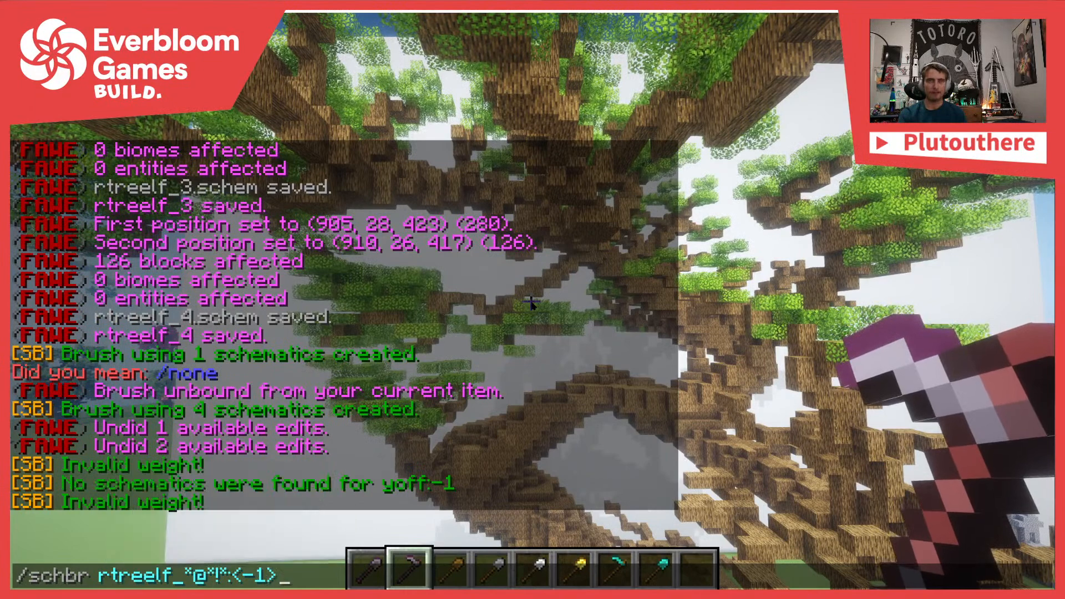
key("Return")
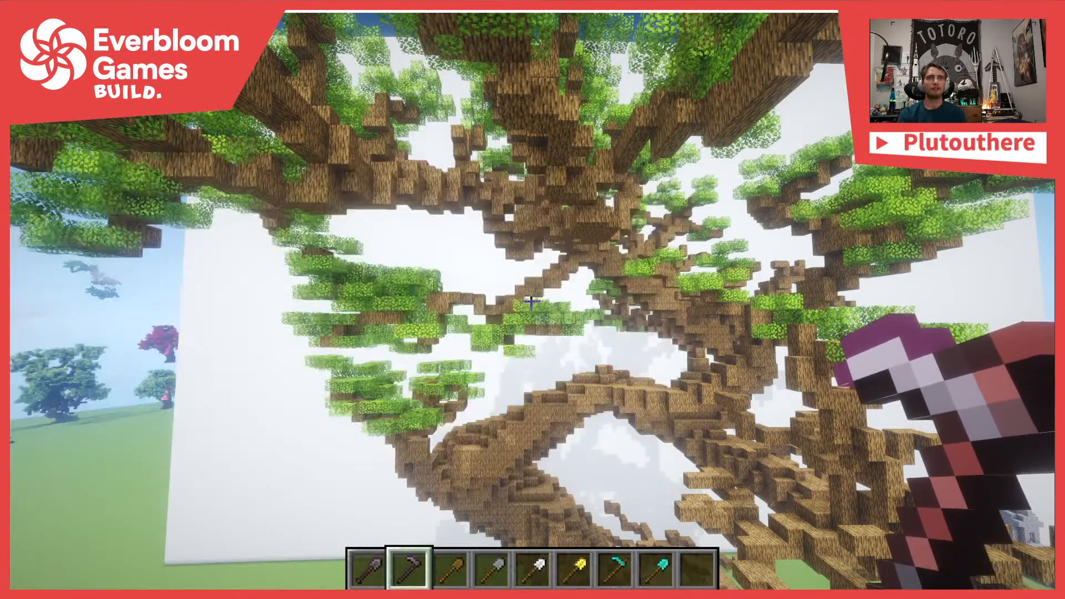
Try replacing the bracketed offset with a y parameter in the rtreelf schematic brush command
key("t")
key("Up")
type(">")
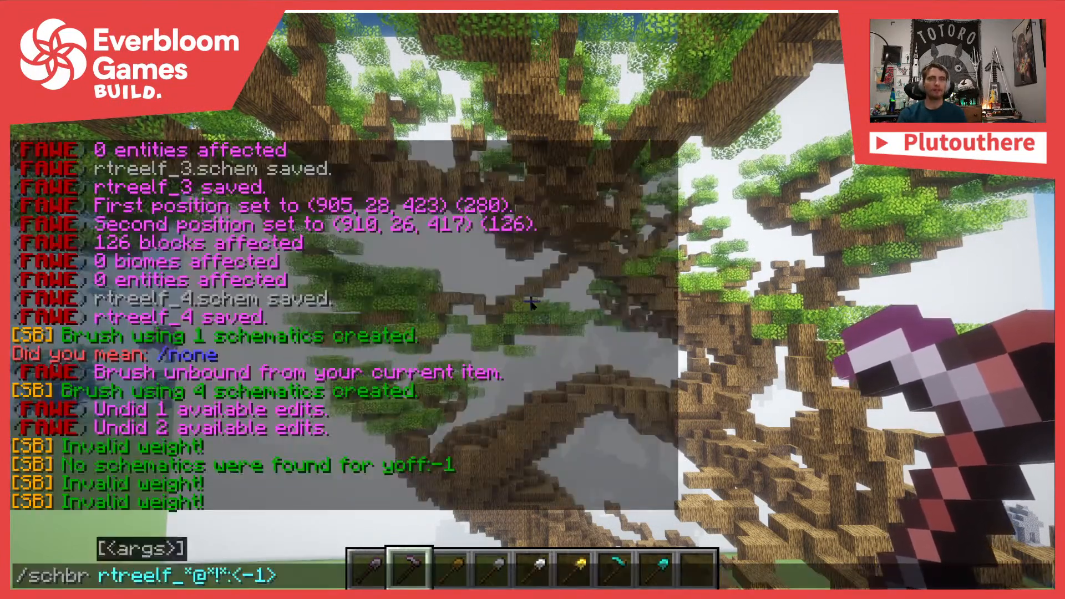
key("BackSpace")
key("BackSpace")
key("BackSpace")
key("BackSpace")
type("!y-!")
key("Return")
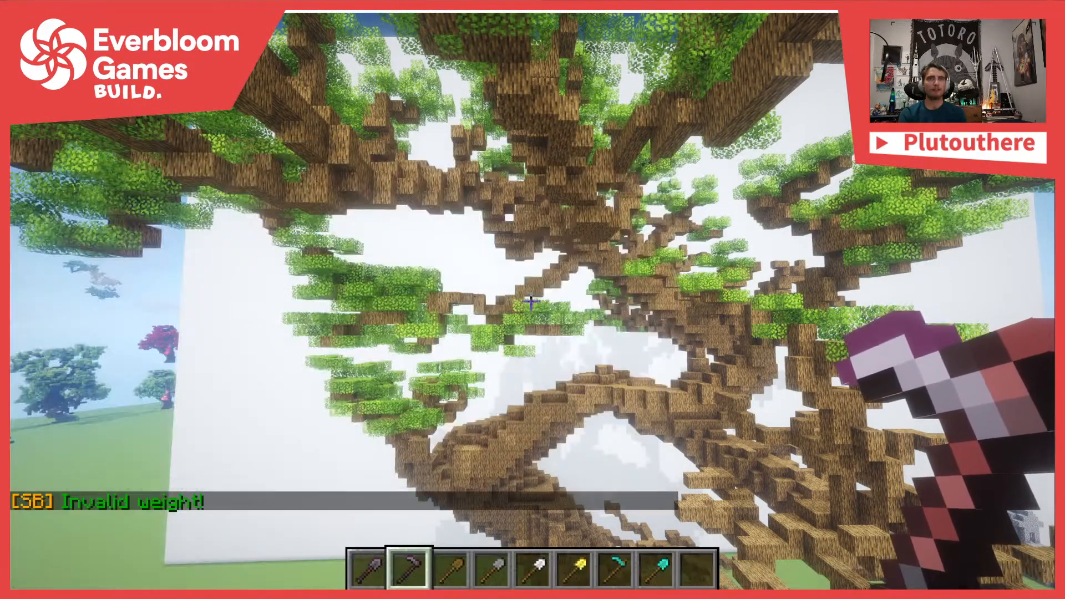
Try another y offset of -1 appended directly to rtreelf_*@*!* in the schematic brush command
key("t")
key("Up")
key("BackSpace")
key("BackSpace")
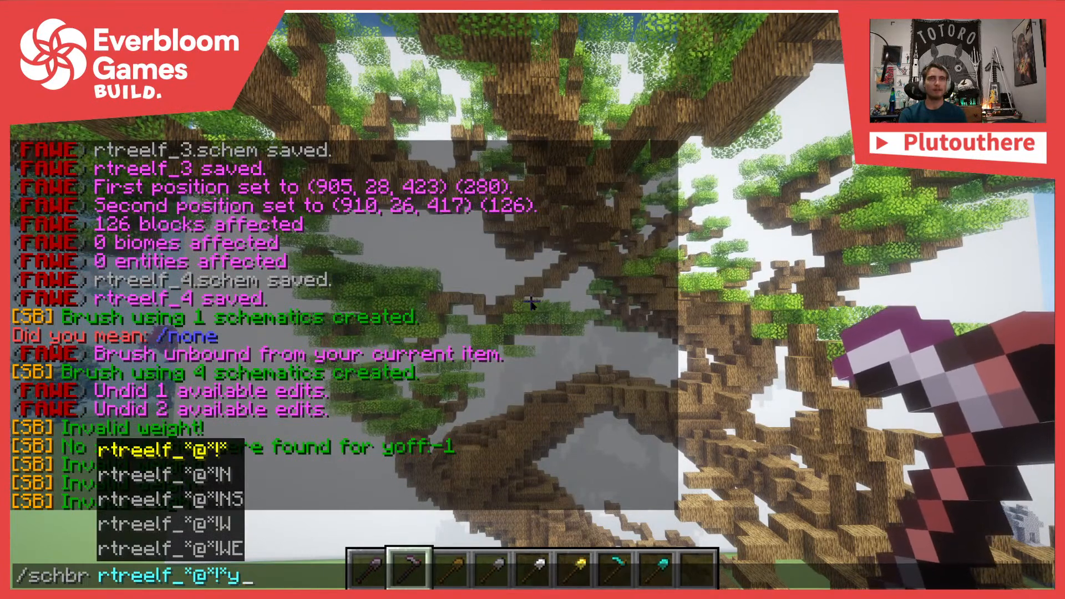
type(":!")
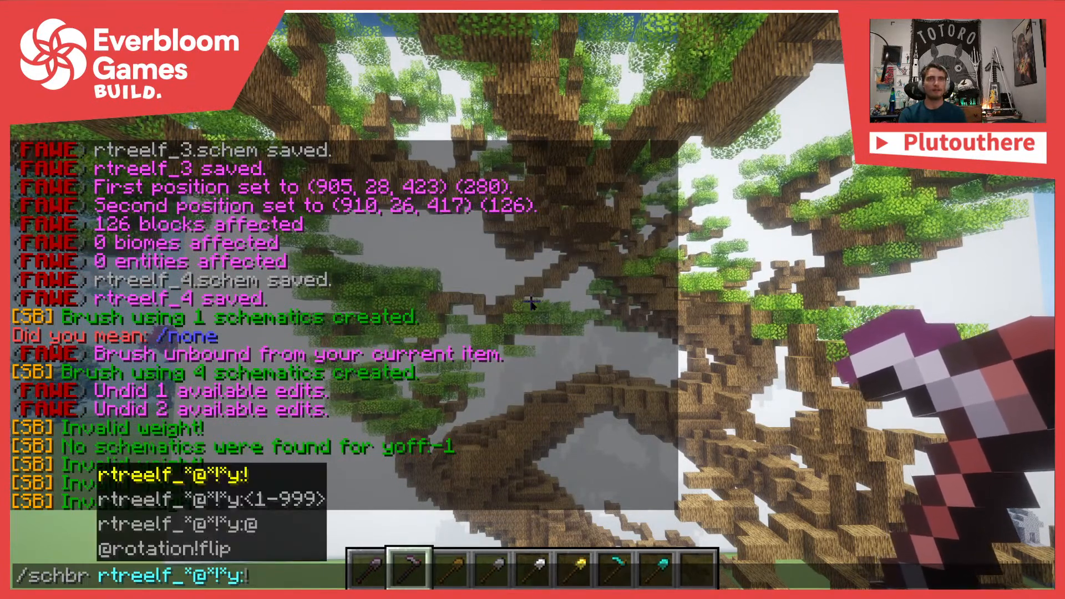
key("BackSpace")
type("-1")
key("Return")
Recreate the brush without an offset using /schbr rtreelf_*@*!* and place a leaf cluster on a bare lower branch
key("t")
key("Up")
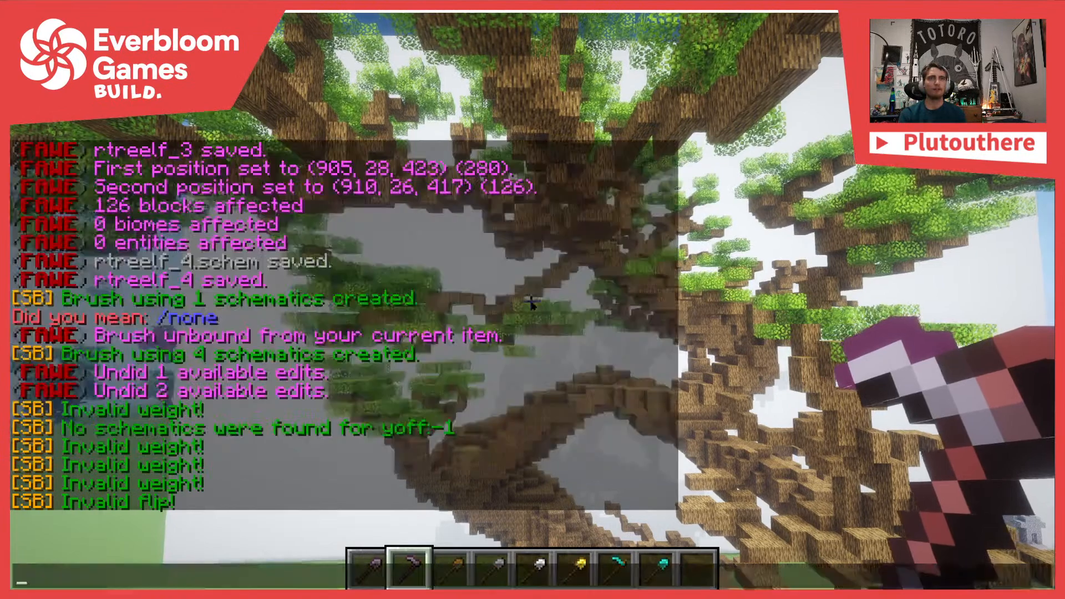
key("BackSpace")
key("BackSpace")
key("BackSpace")
key("BackSpace")
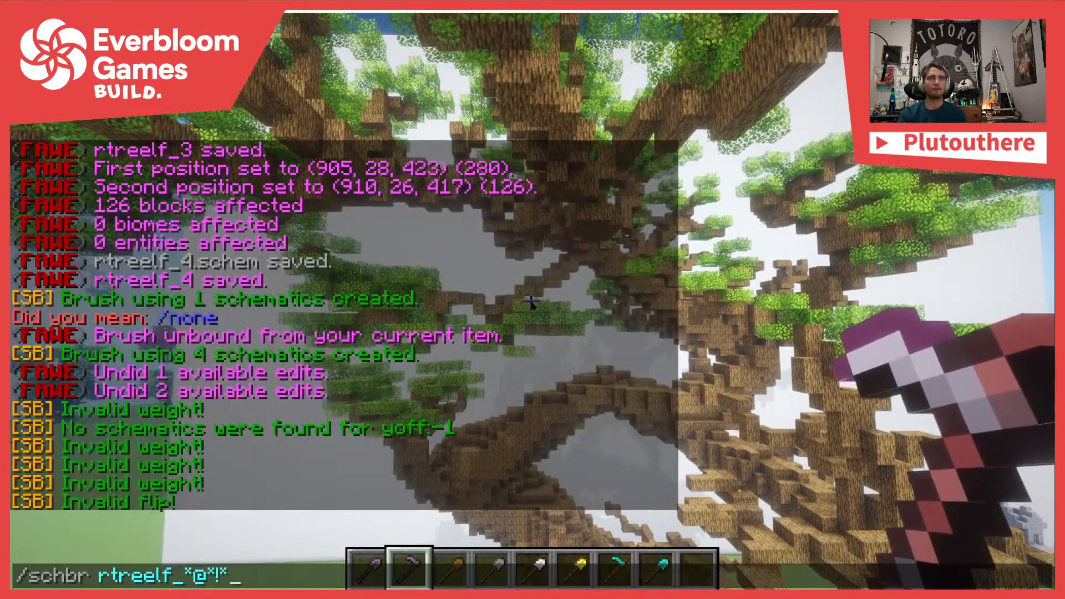
key("Return")
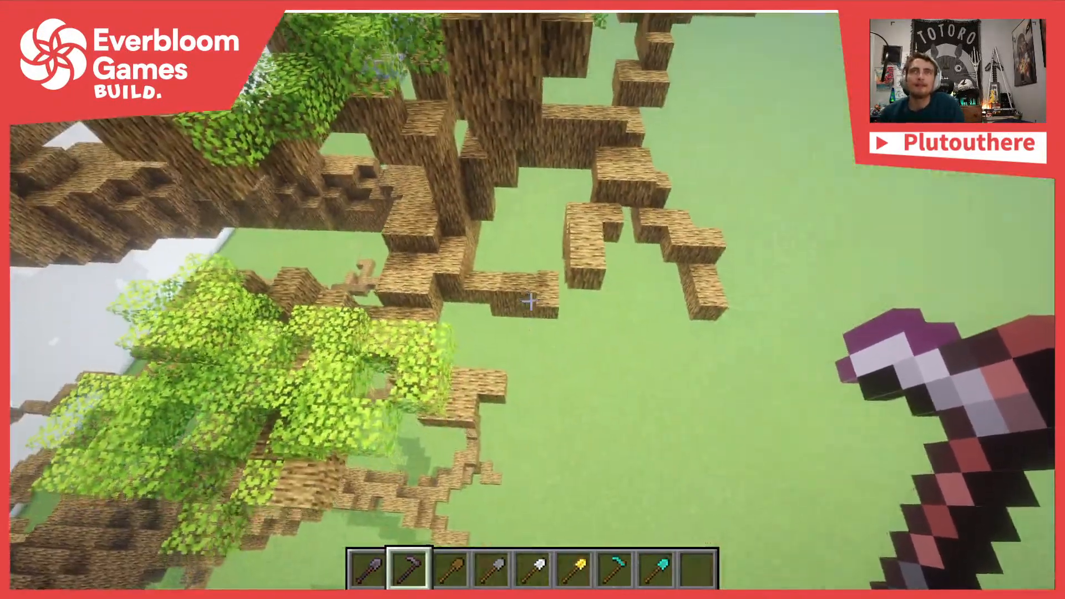
right_click(530, 301)
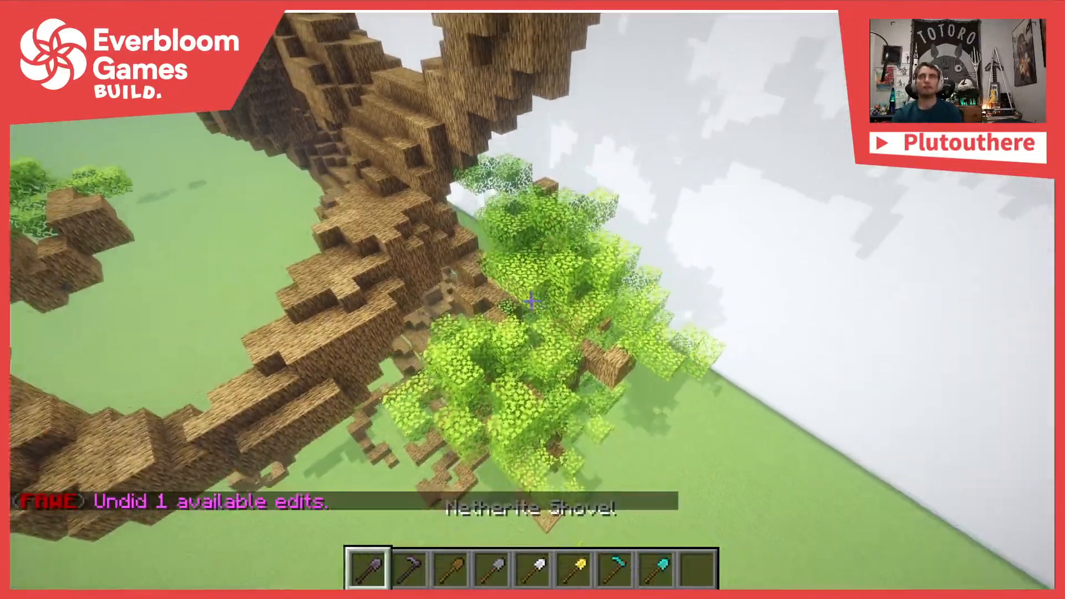
Examine the tree's foliage from a distance and from beneath the crown for gaps in coverage
key("s")
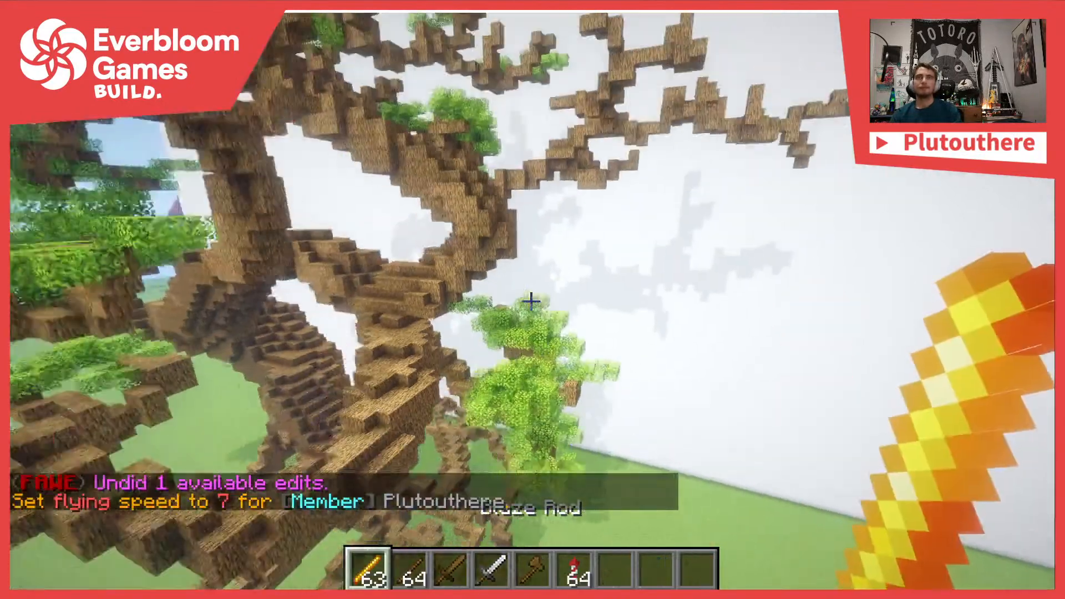
key("s")
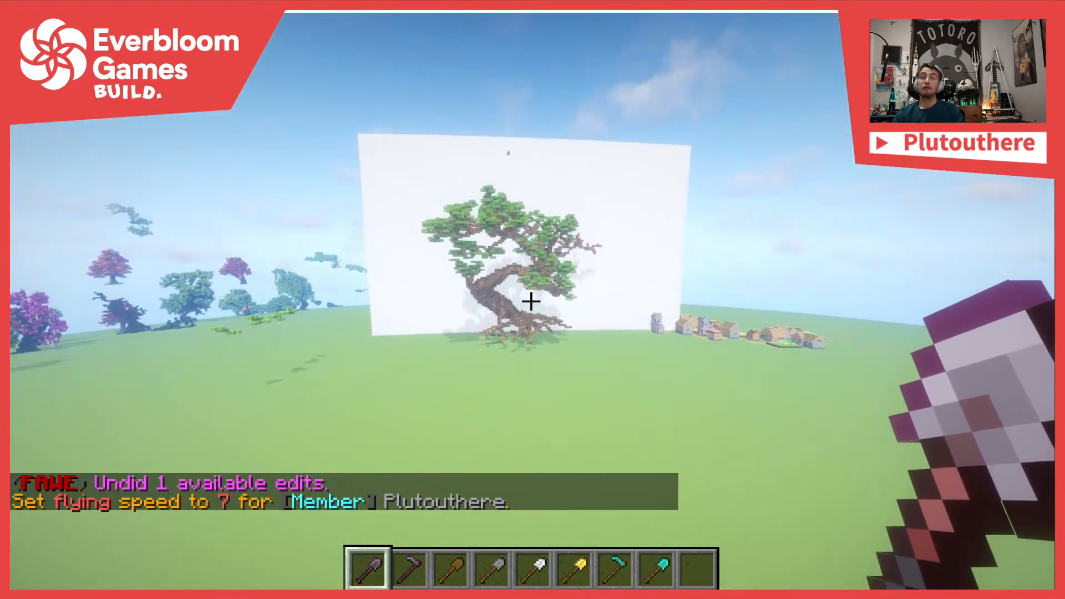
key("w")
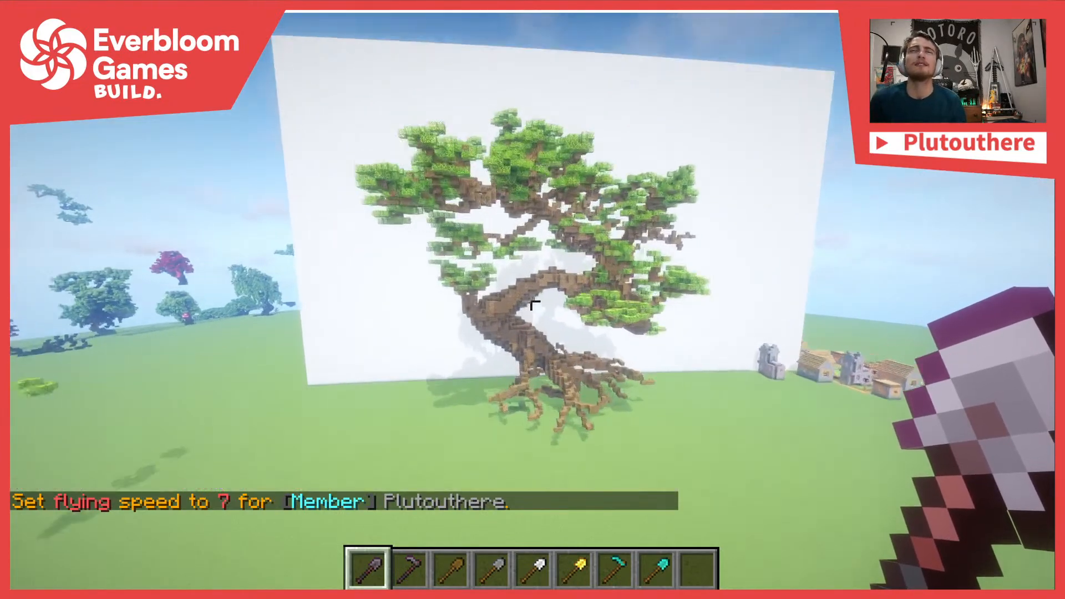
key("w")
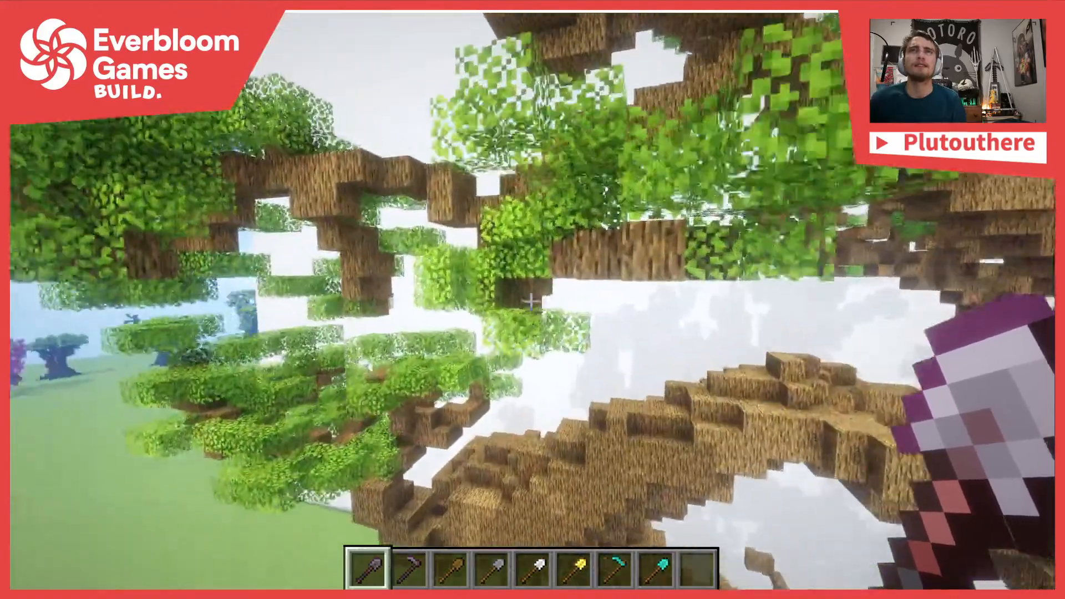
key("s")
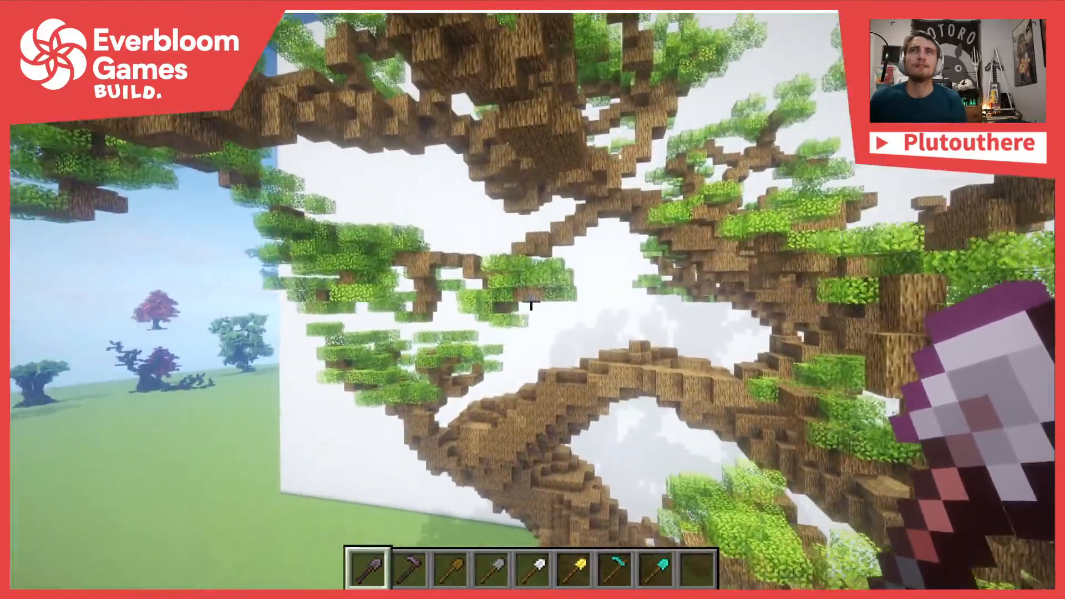
key("w")
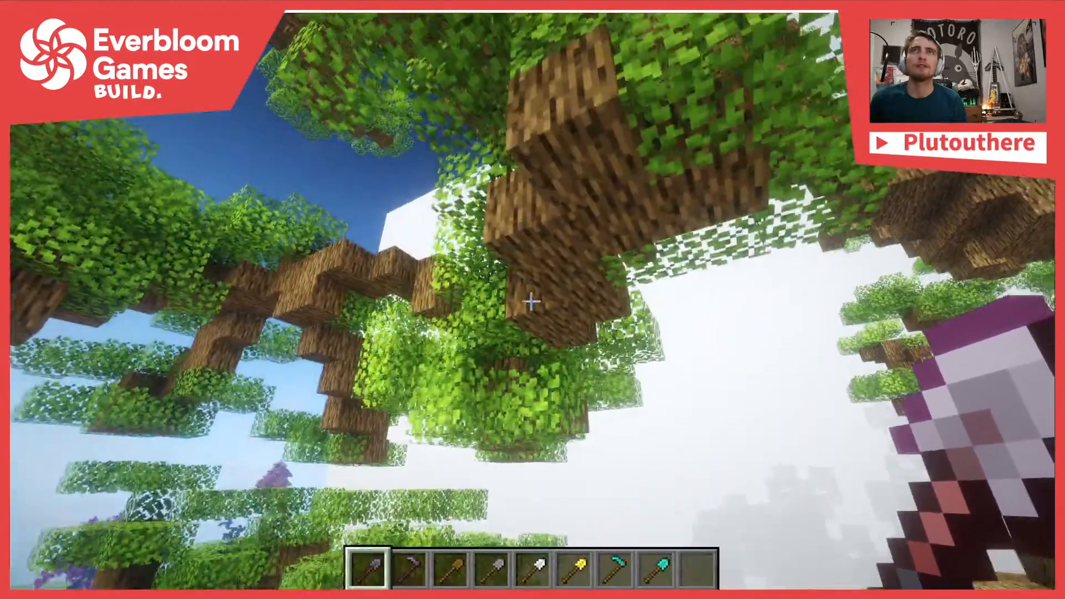
Pick oak wood as a building block and touch up the bare lower branch beneath the crown
key("9")
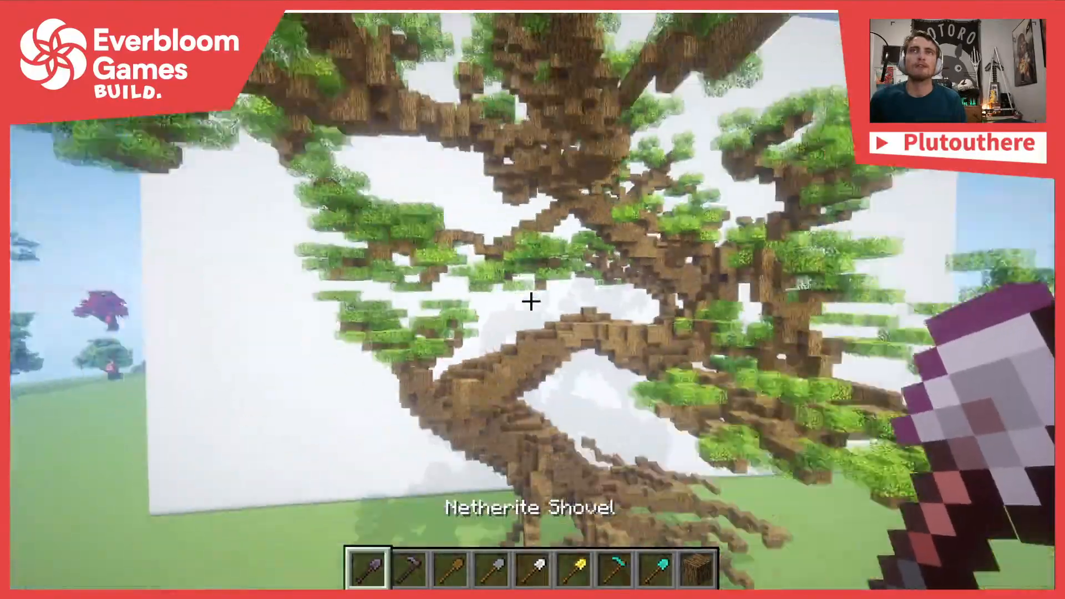
key("3")
key("w")
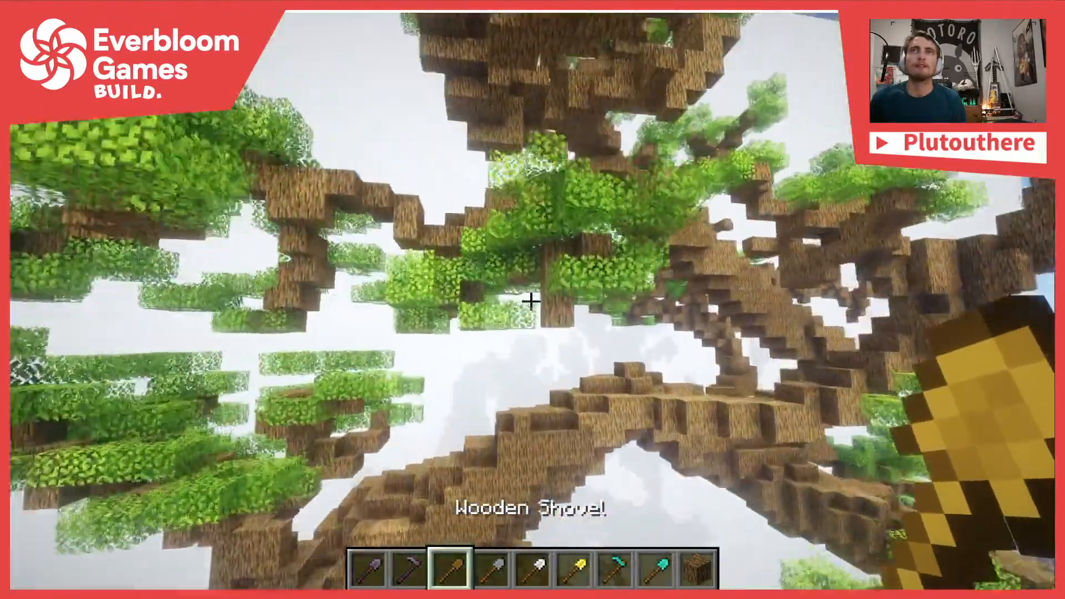
key("9")
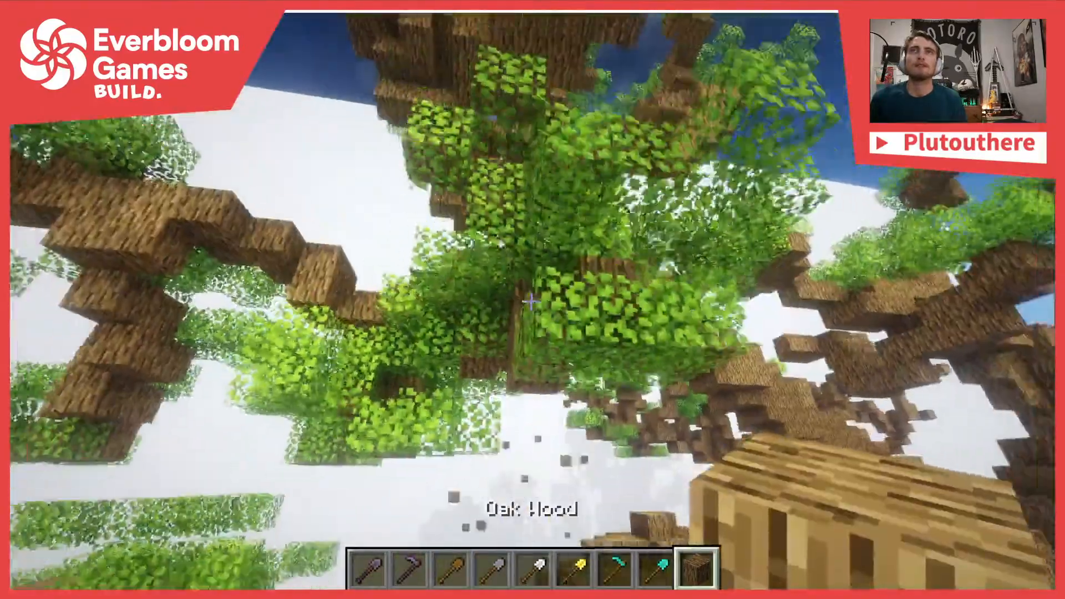
key("s")
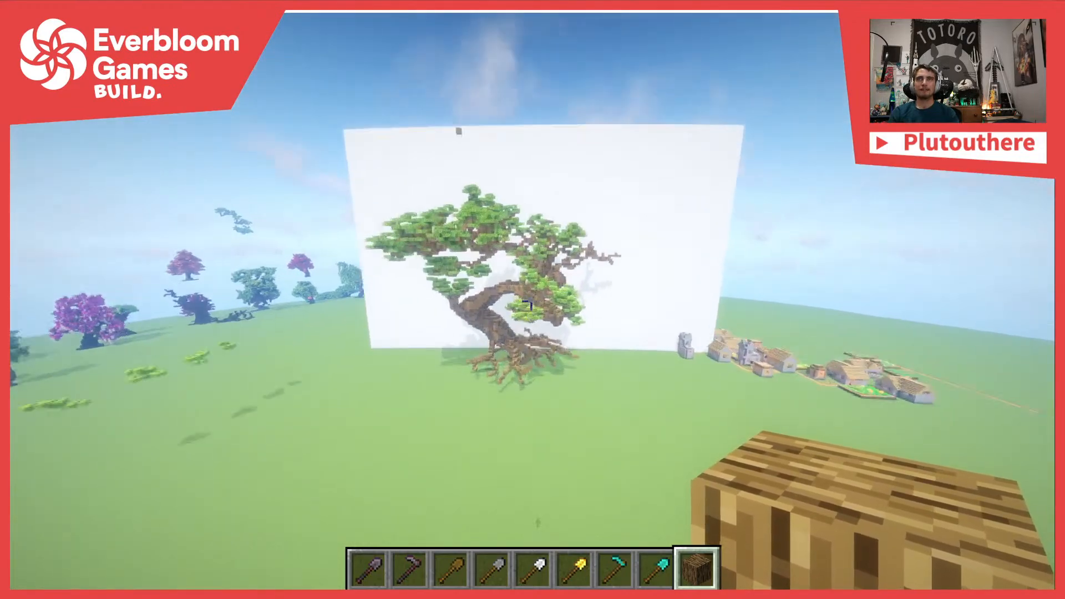
Cover the remaining bare branches with rtreelf leaf clusters, undoing badly placed ones
key("1")
key("w")
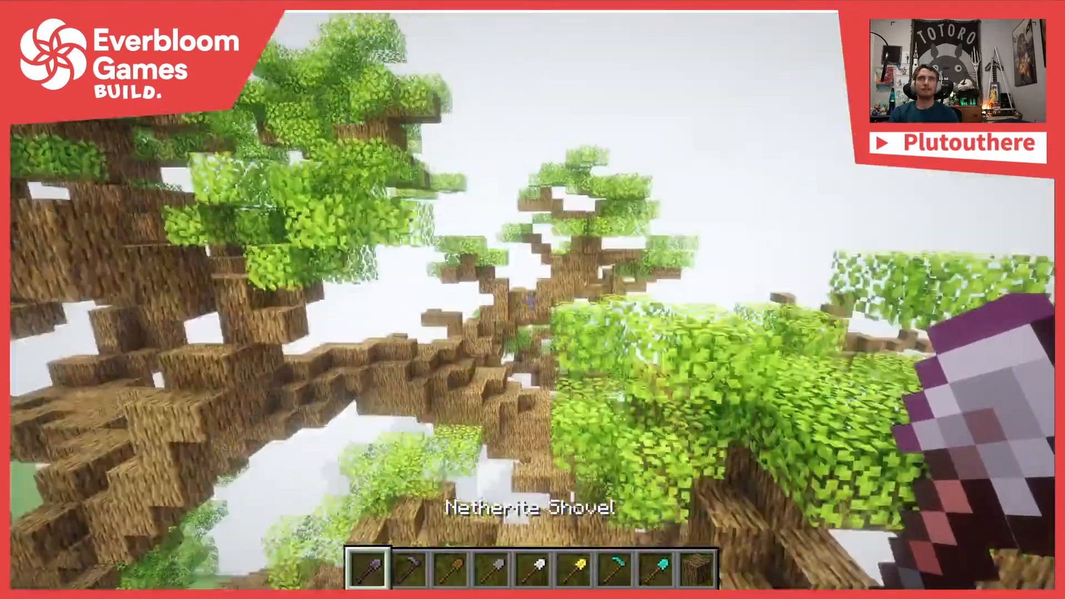
key("w")
key("w")
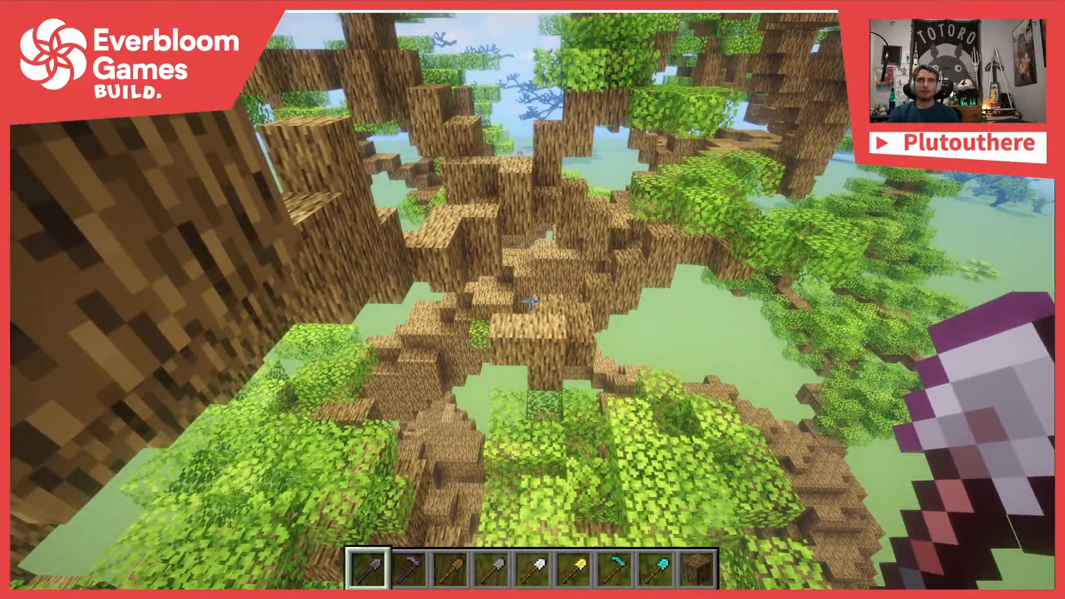
key("ctrl+z")
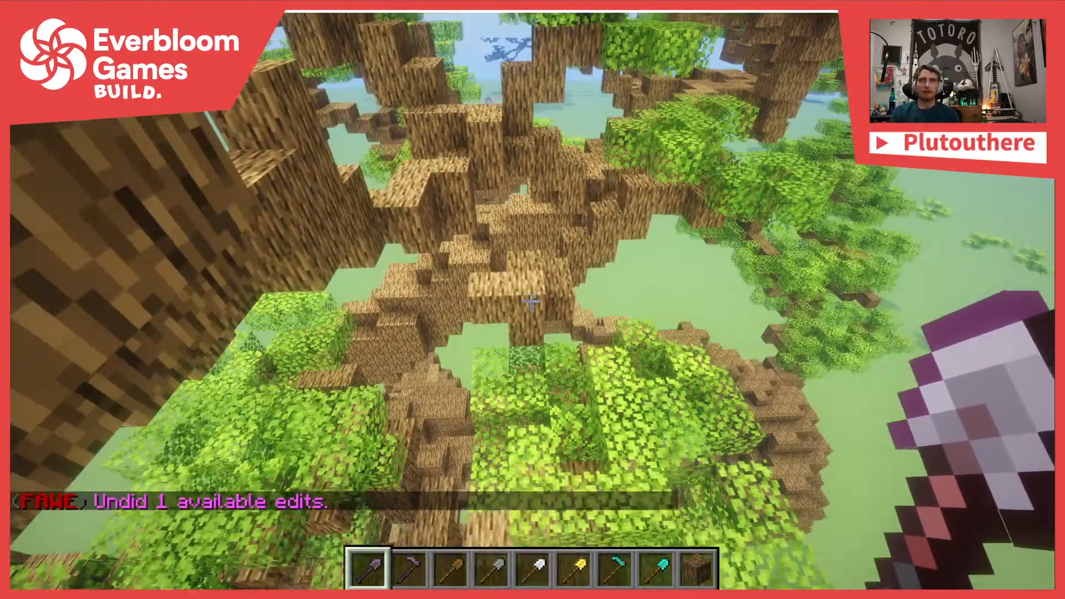
right_click(533, 302)
key("s")
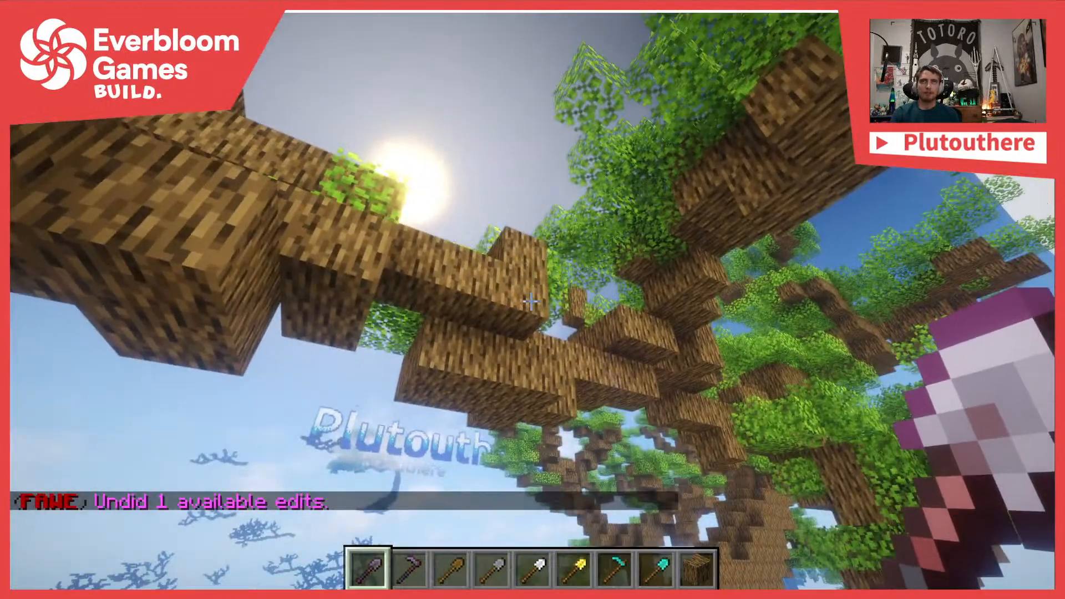
key("t")
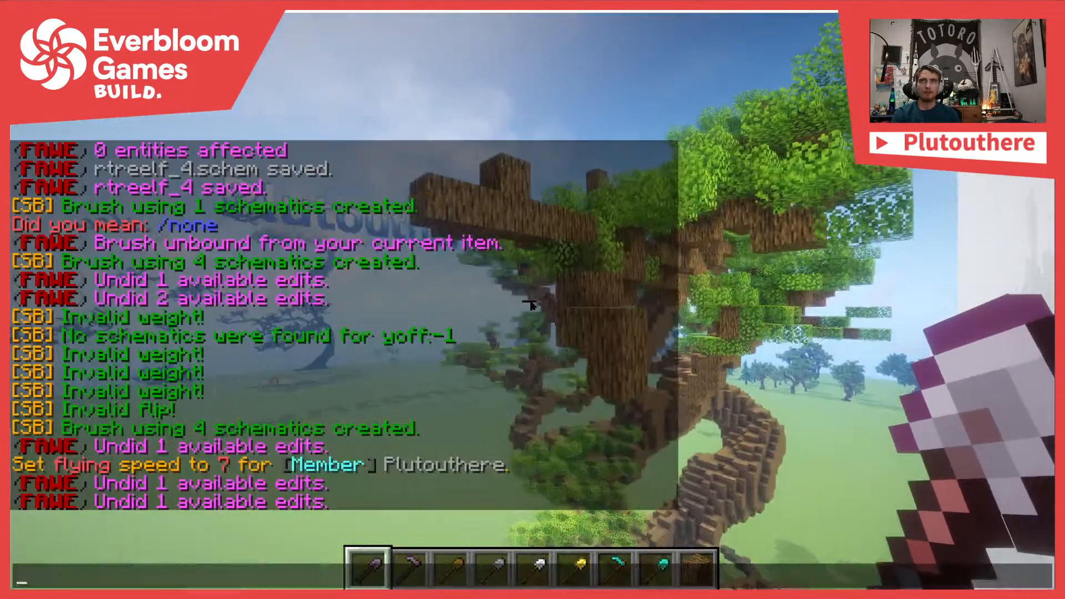
key("Return")
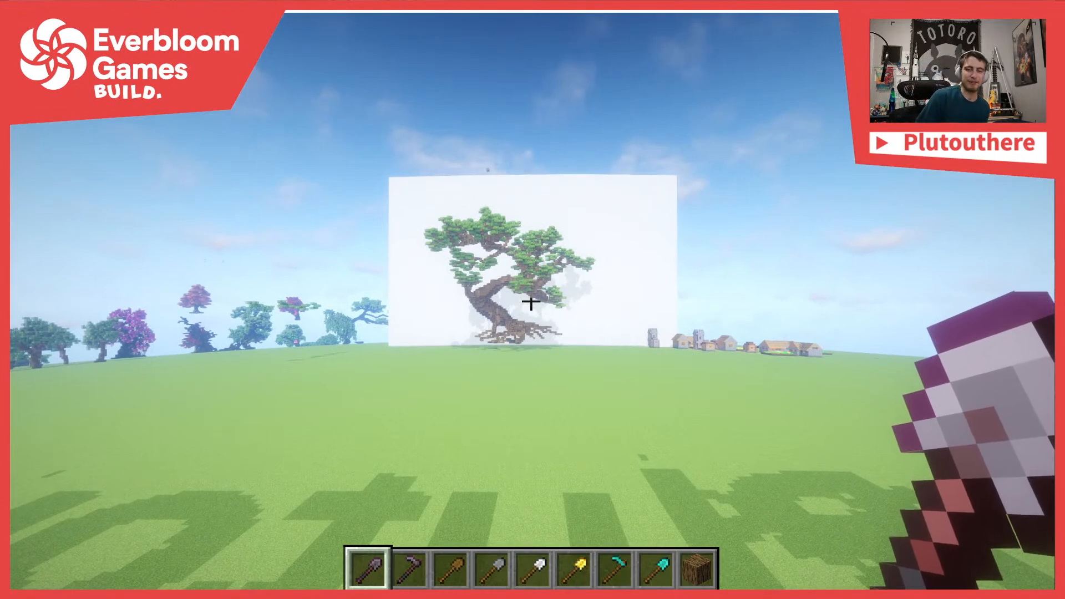
Examine the tree's roots, trunk and crown silhouette from the ground, the side and above
key("s")
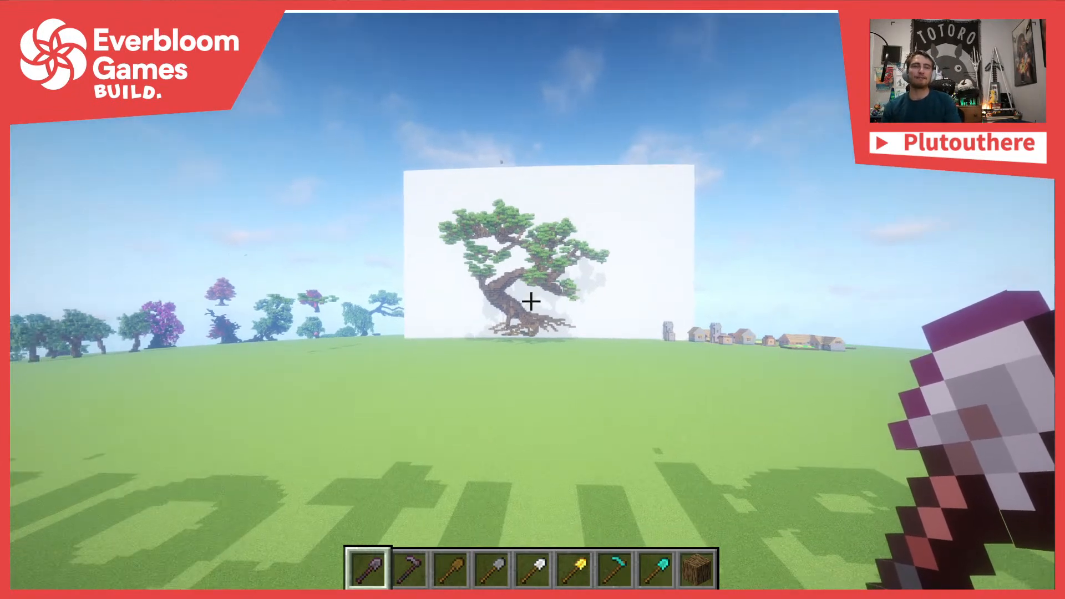
key("w")
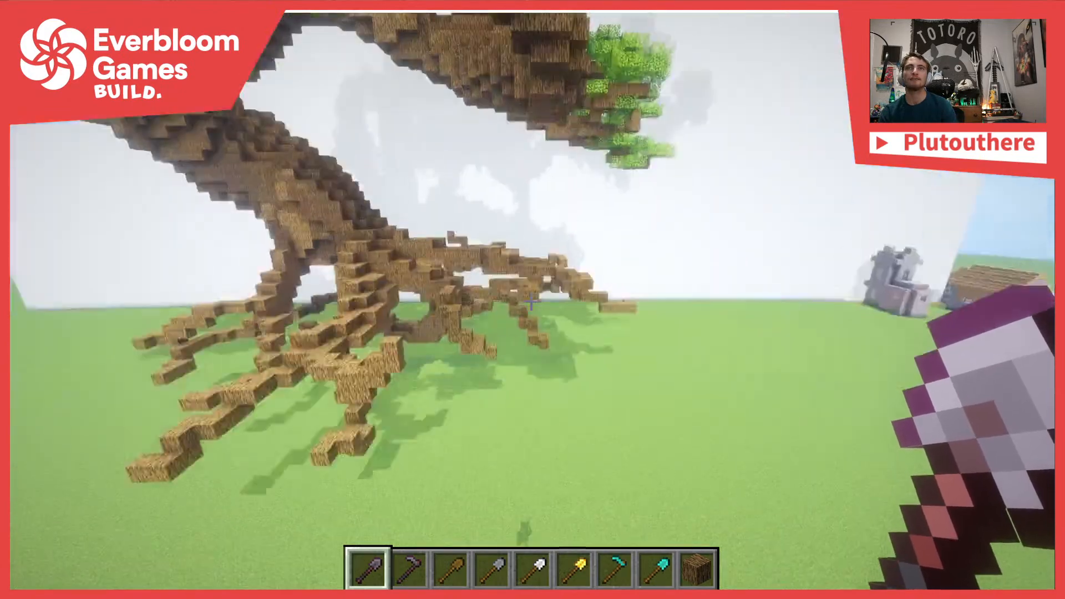
key("w")
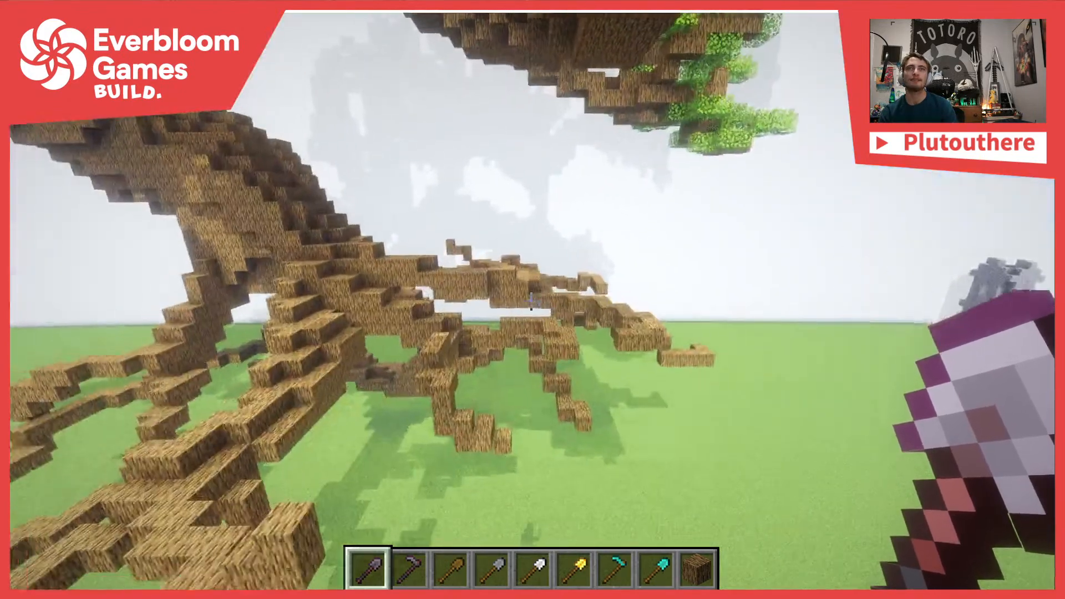
key("s")
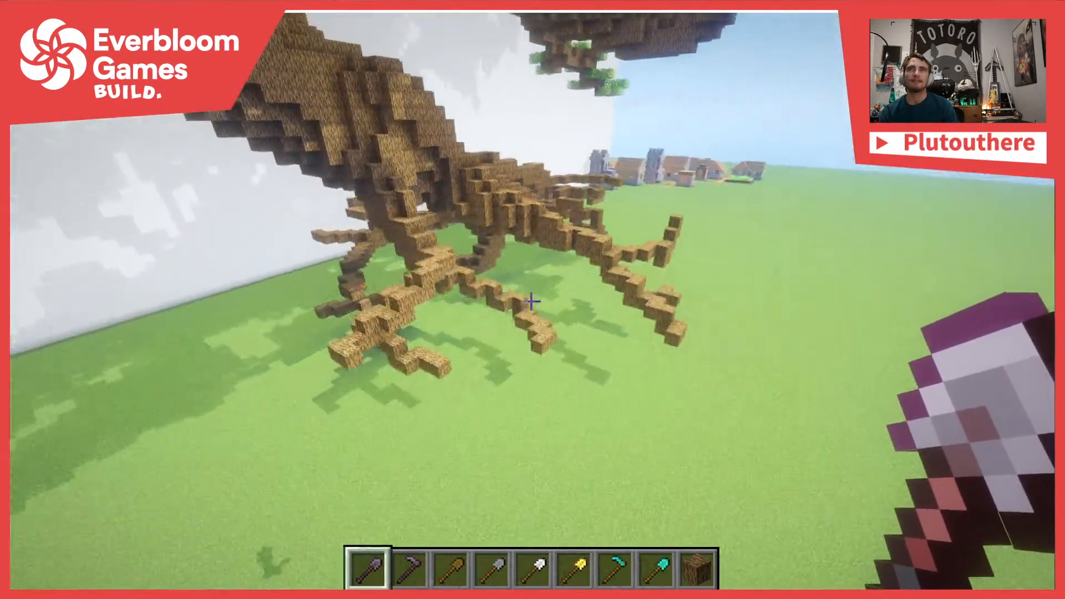
key("w")
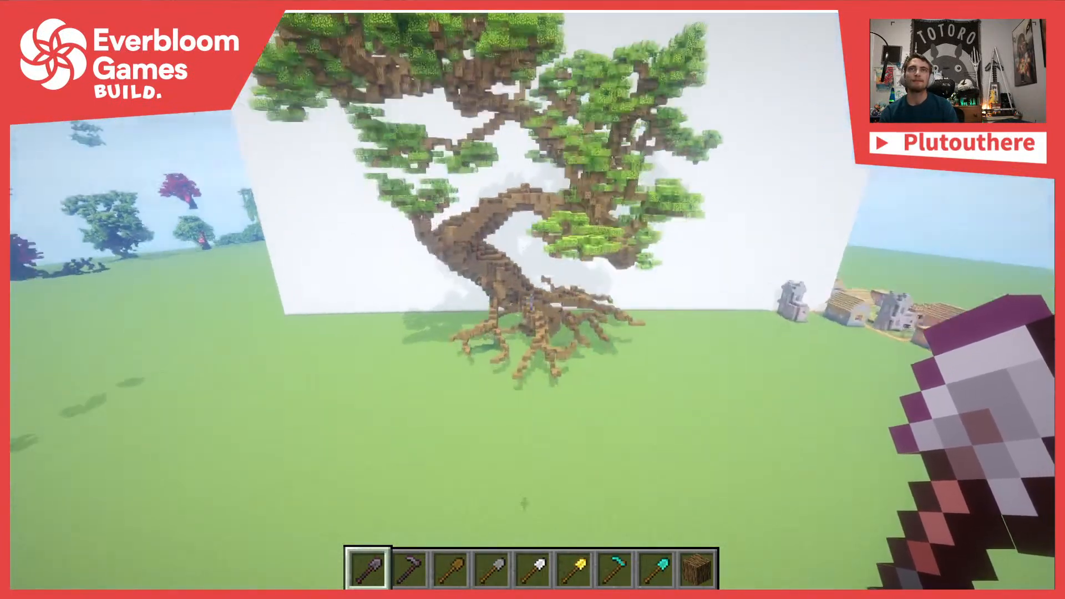
key("a")
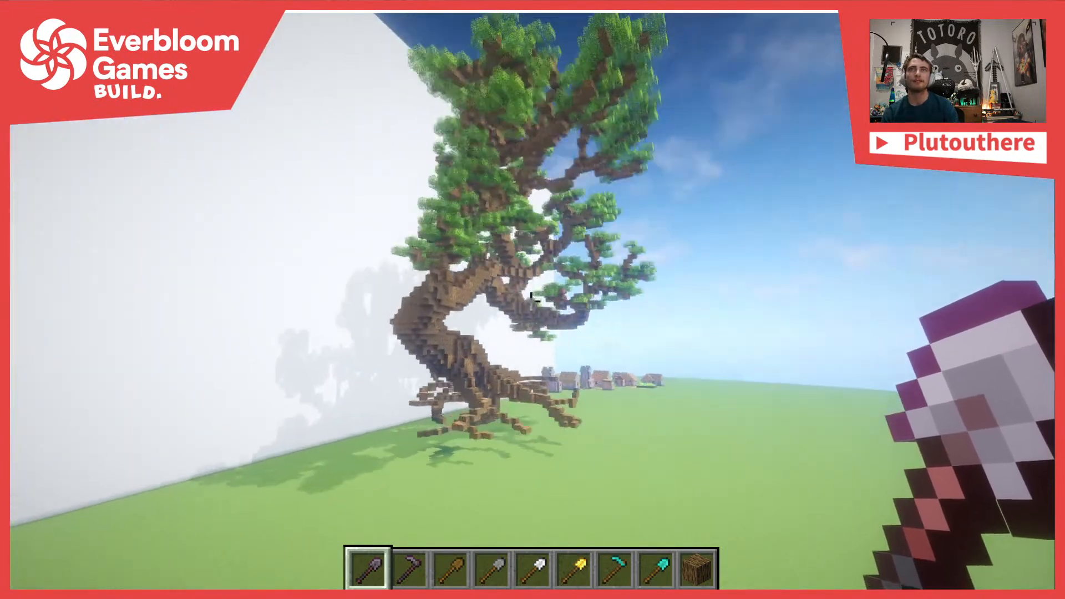
key("space")
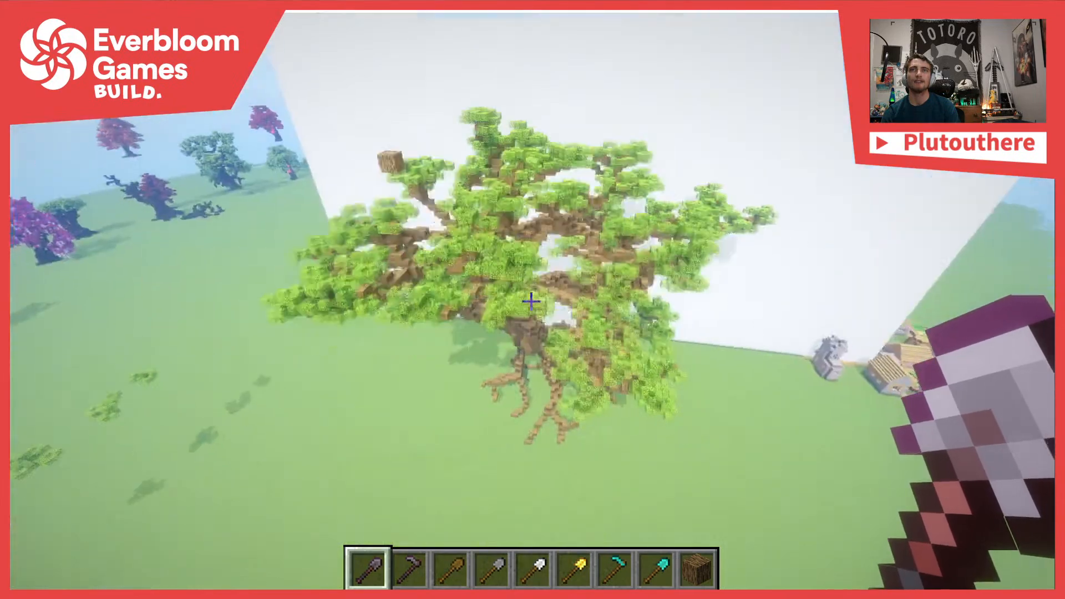
Remove the stray oak wood block floating beside the crown
scroll(531, 301, "down", 7)
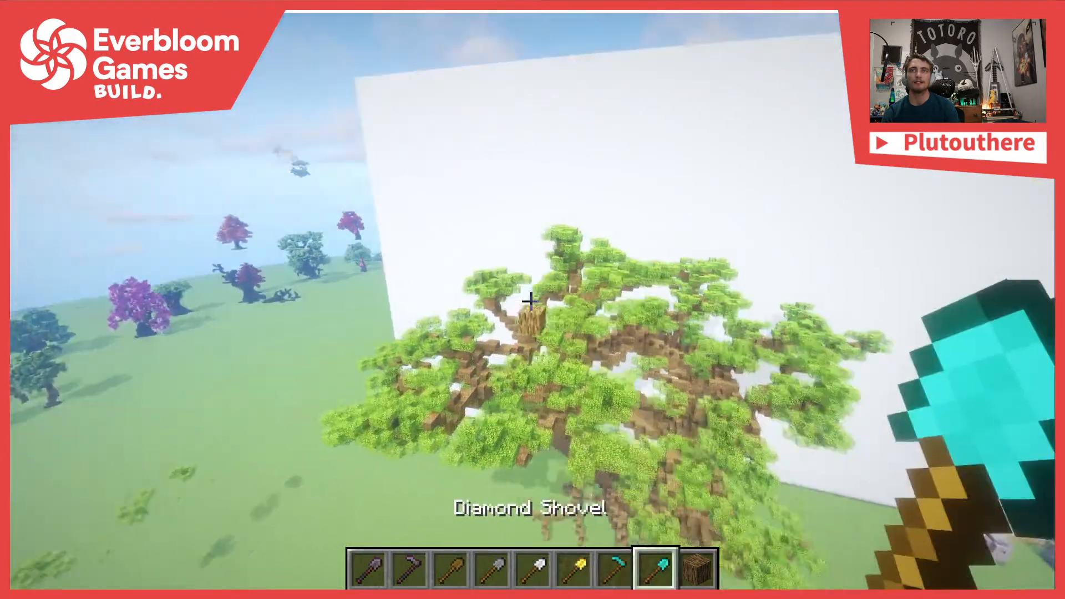
scroll(531, 302, "down", 1)
right_click(532, 301)
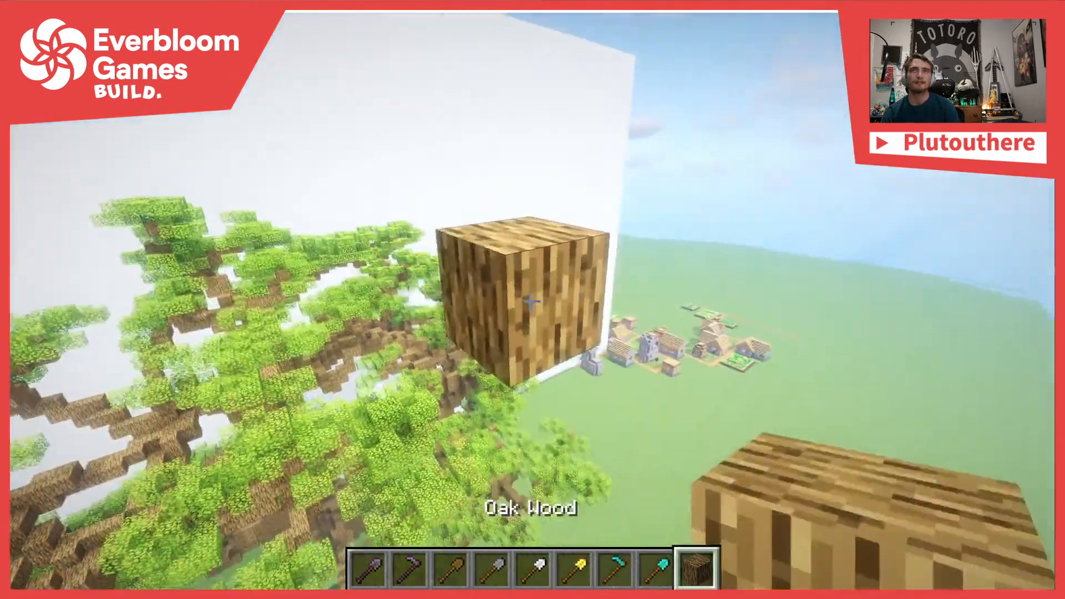
left_click(532, 301)
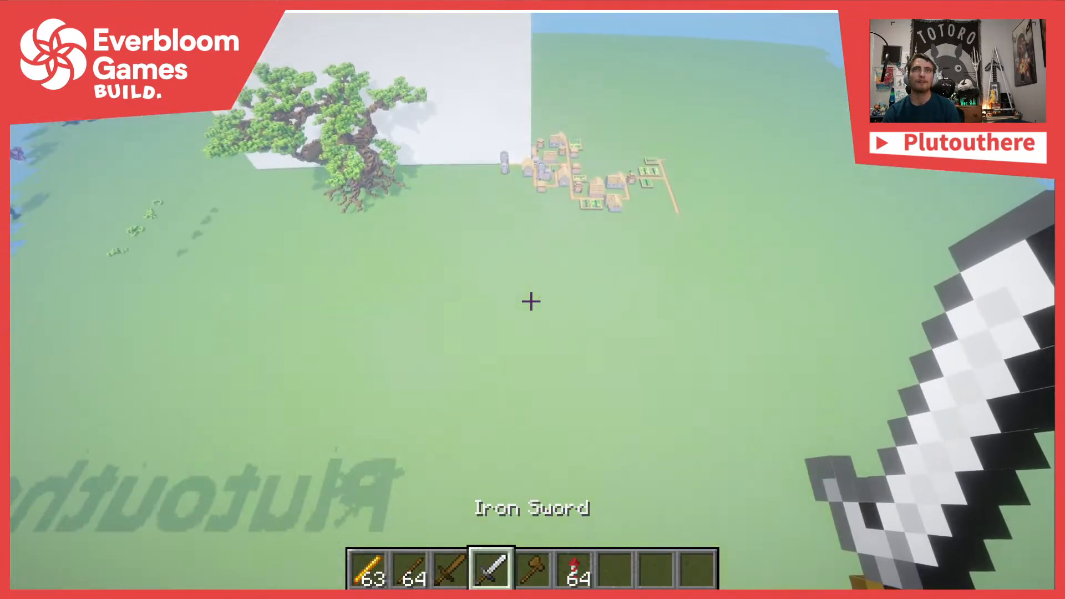
Select the area around the tree with first position (1106, 148, 550) and second position (902, 4, 323)
left_click(531, 302)
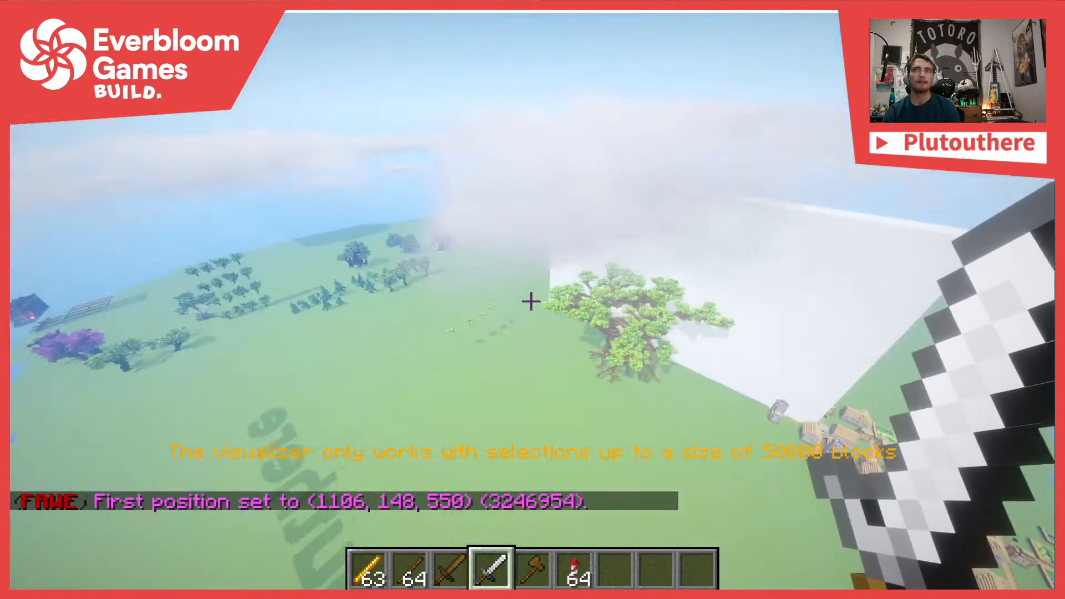
key("3")
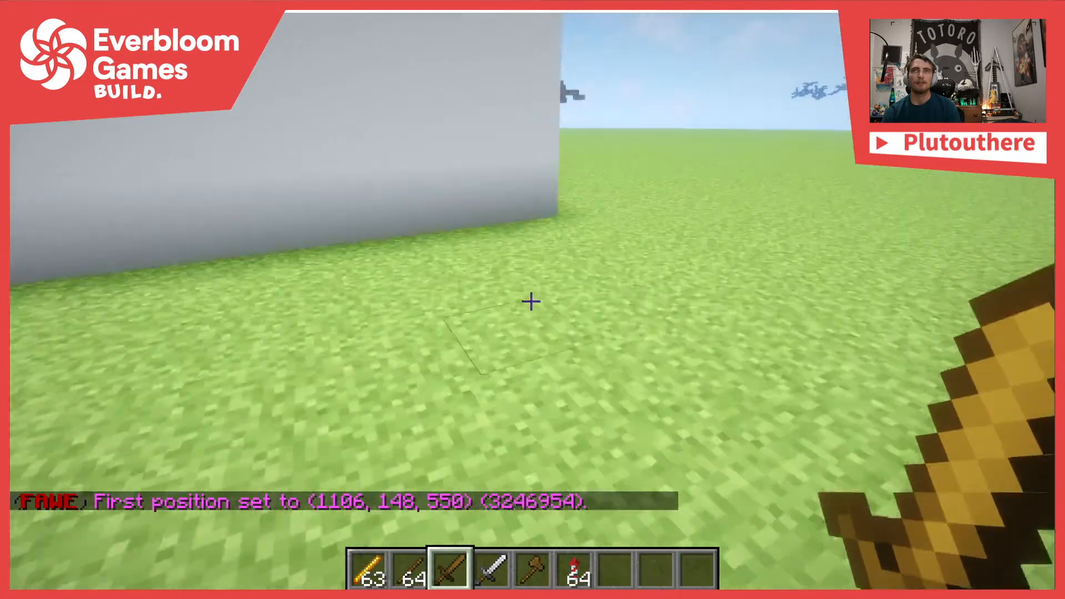
key("2")
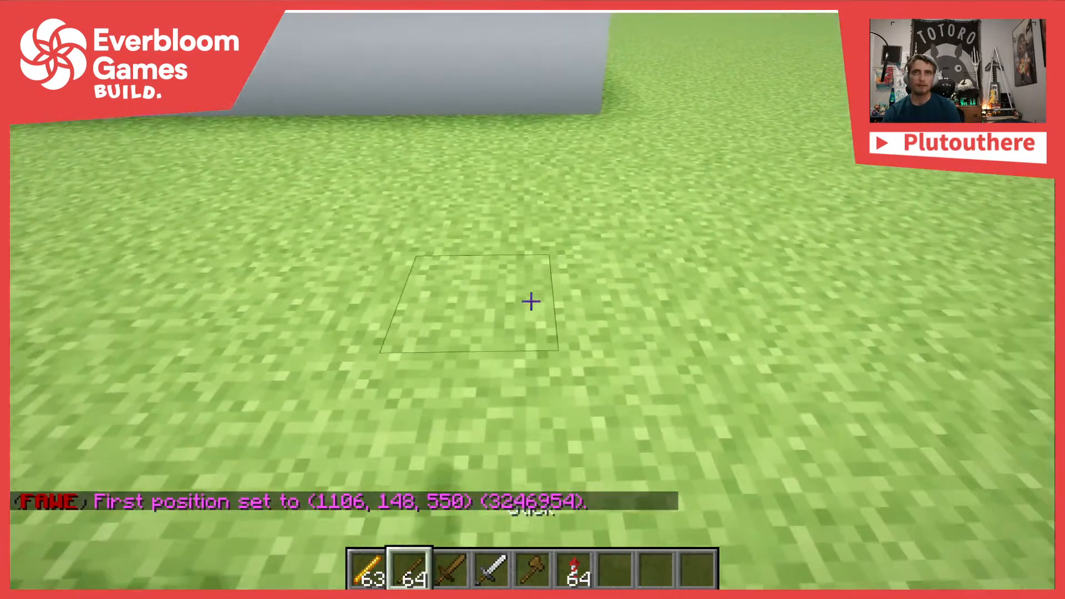
key("3")
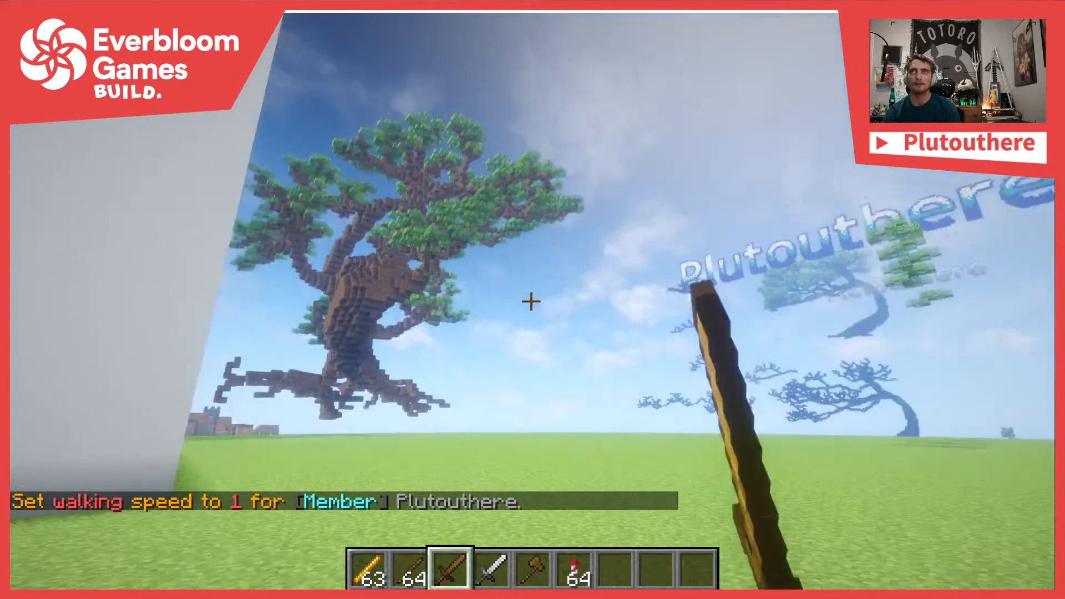
right_click(532, 302)
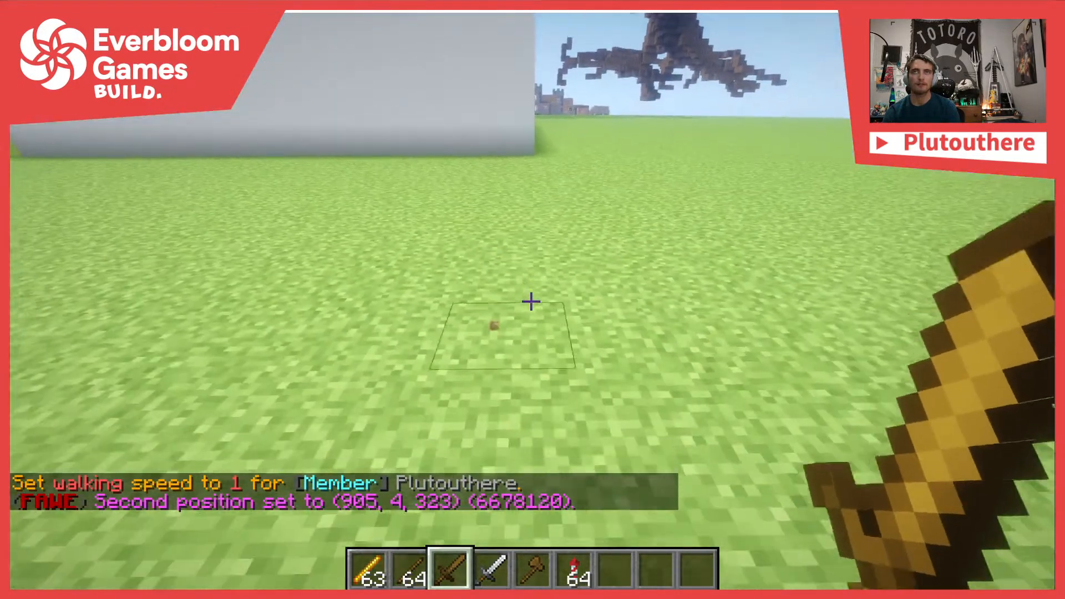
right_click(531, 302)
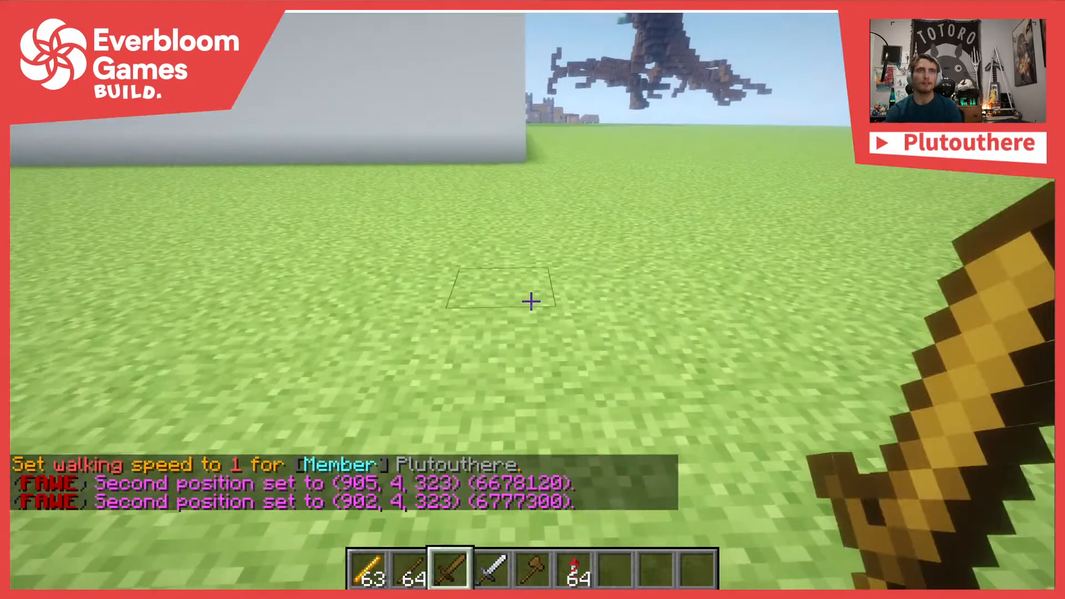
Build walls around the selected area with the command //walls 251
key("slash")
type("/swalls")
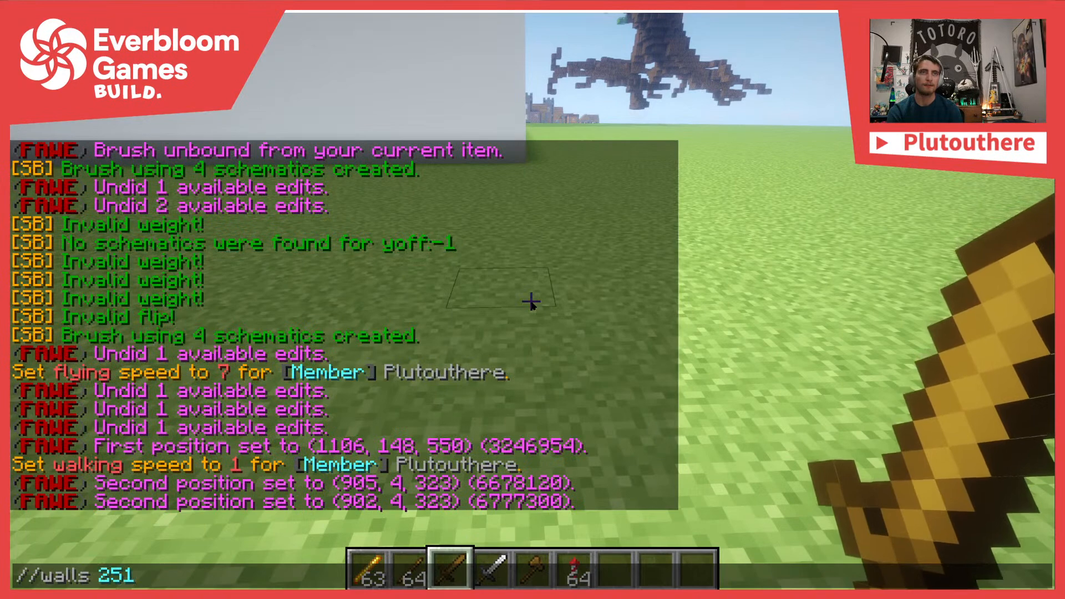
type(" 251")
key("Return")
key("w")
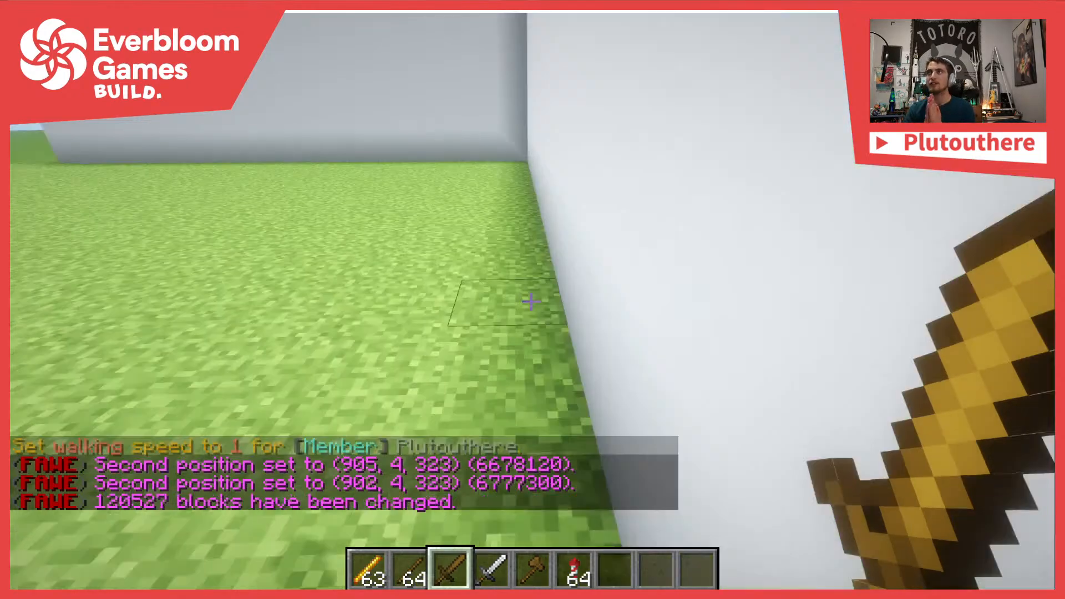
Create black walls around the tree area with the command //walls 251:15
key("t")
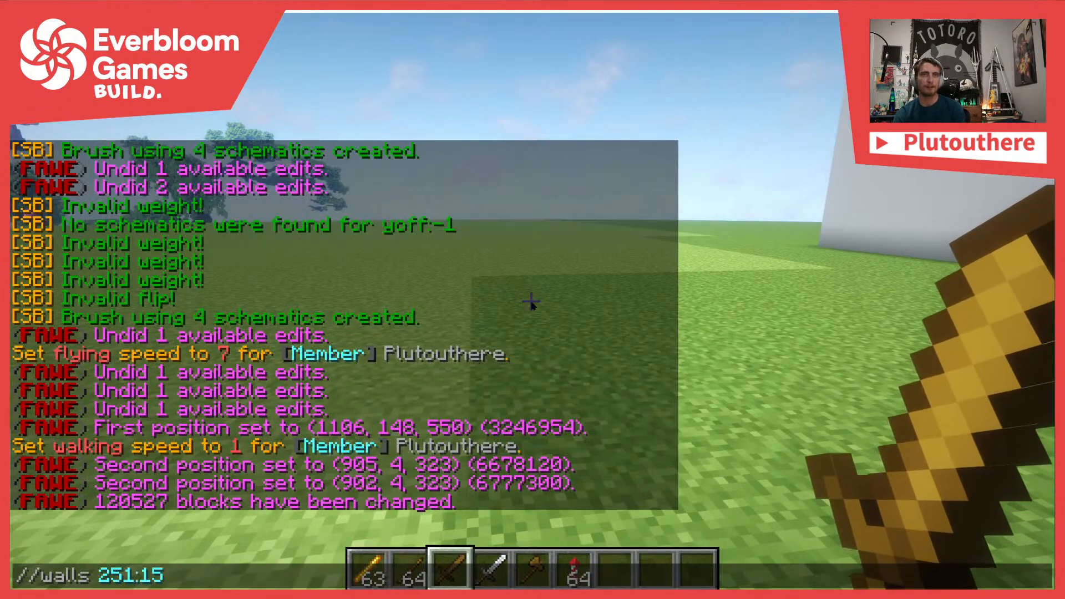
key("Return")
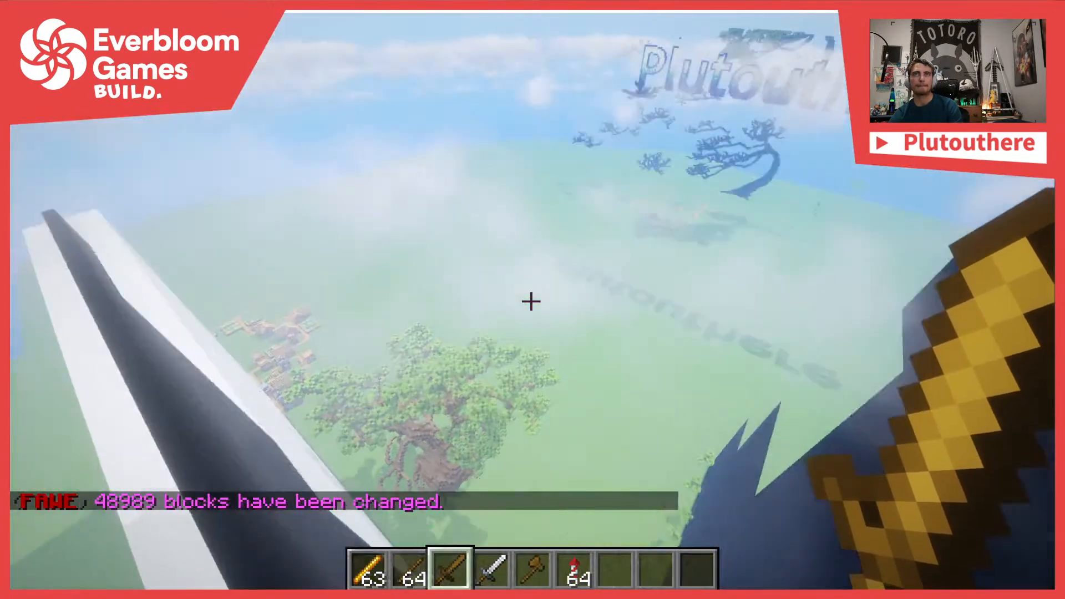
key("w")
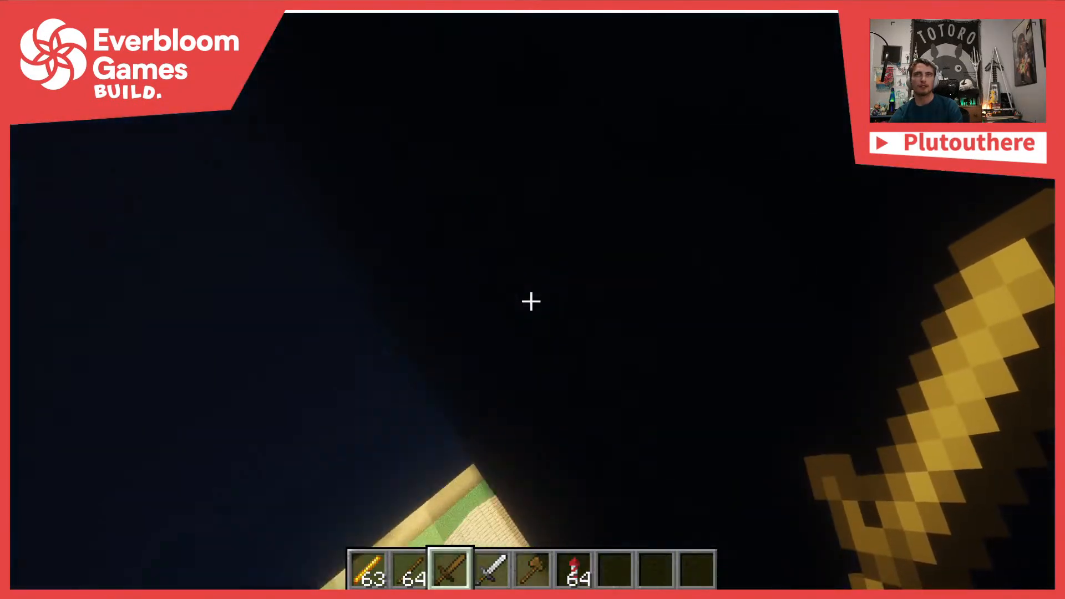
Select the walled corner beside the village, from first position (1105, 68, 324) to second position (1079, 3, 351)
key("5")
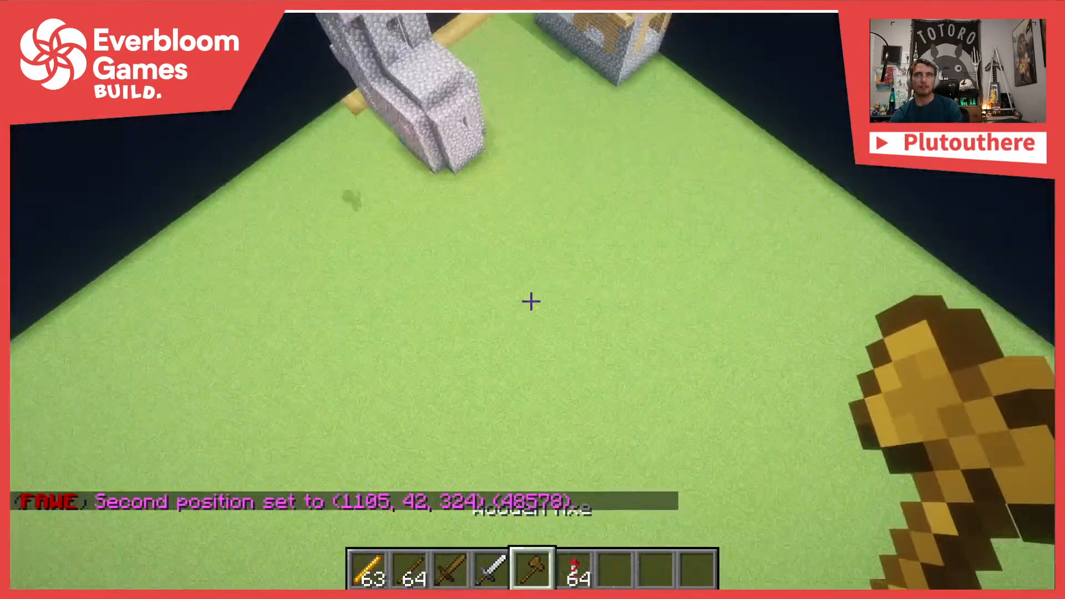
right_click(531, 302)
key("slash")
key("BackSpace")
key("Escape")
key("4")
key("space")
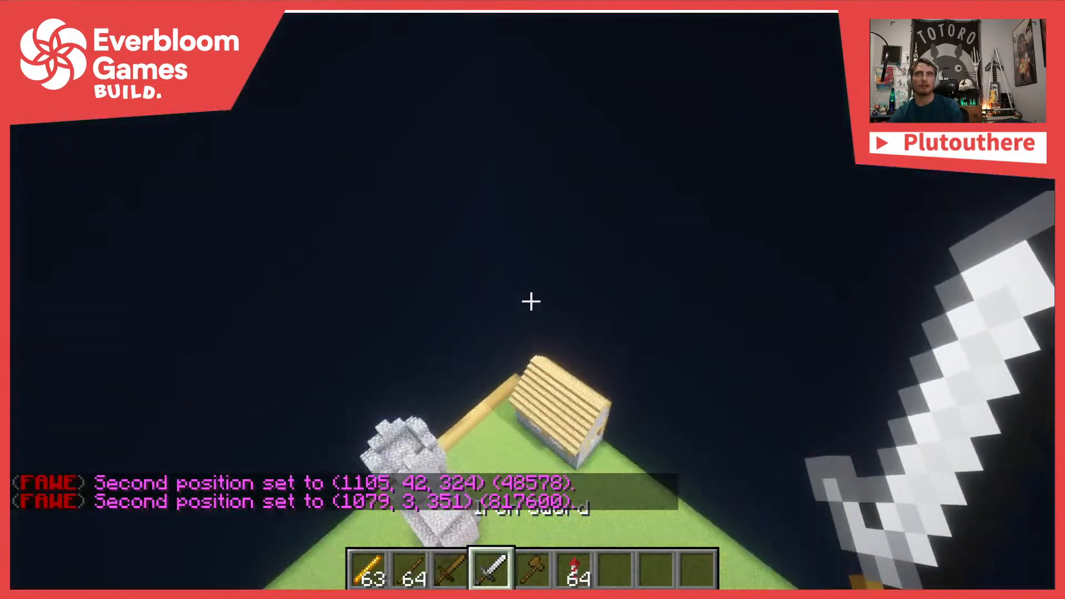
left_click(532, 301)
Copy the selected corner region with the //copy command
key("t")
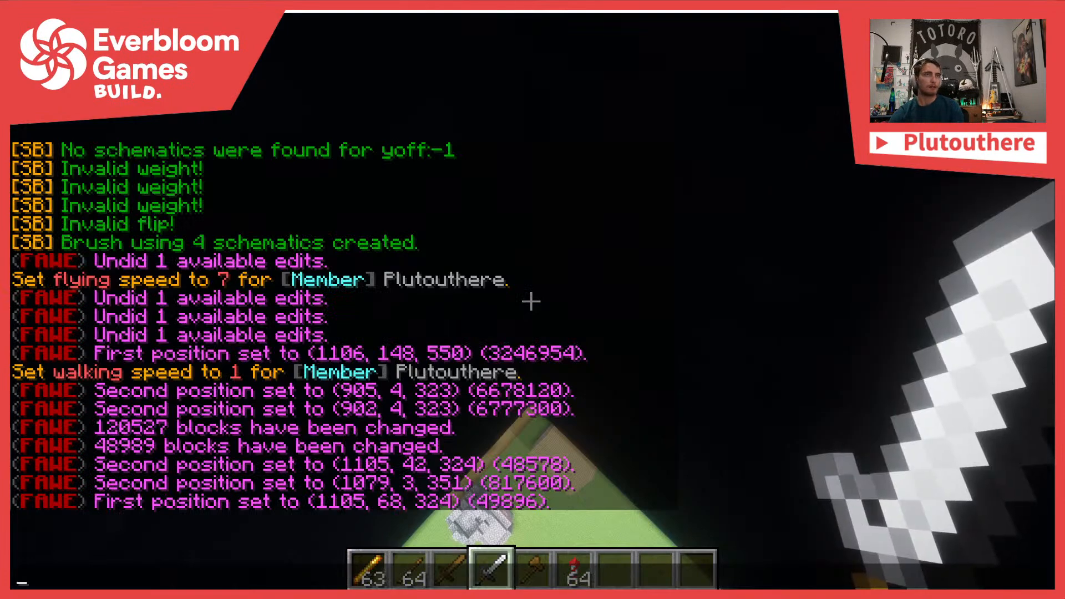
key("Escape")
type("t//copy")
key("Return")
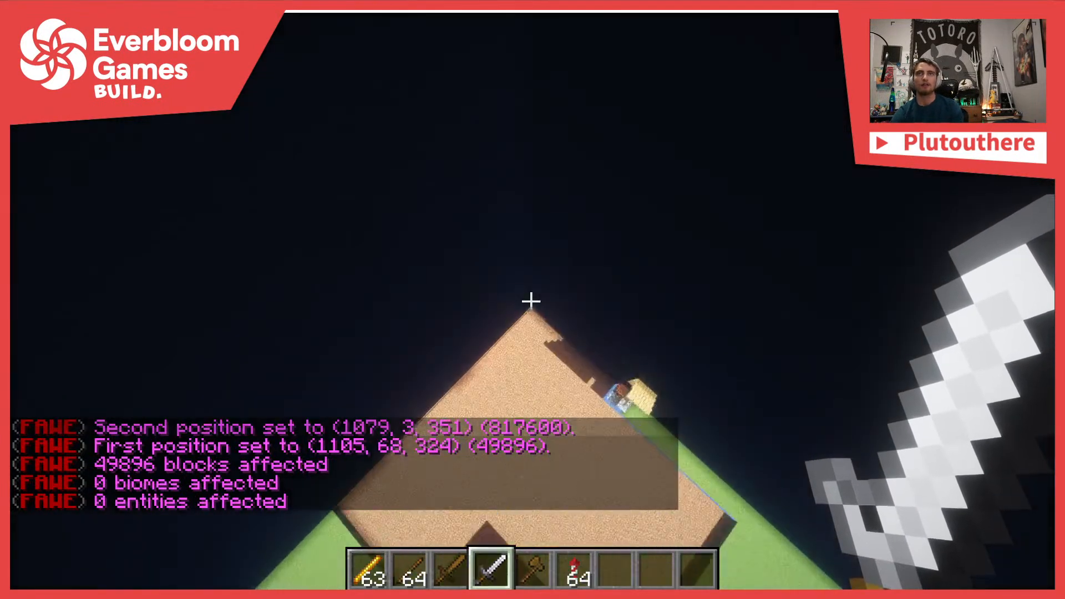
Fill the dirt hole in the walled corner with grass using the //fill command with block 2
type("t//fillr")
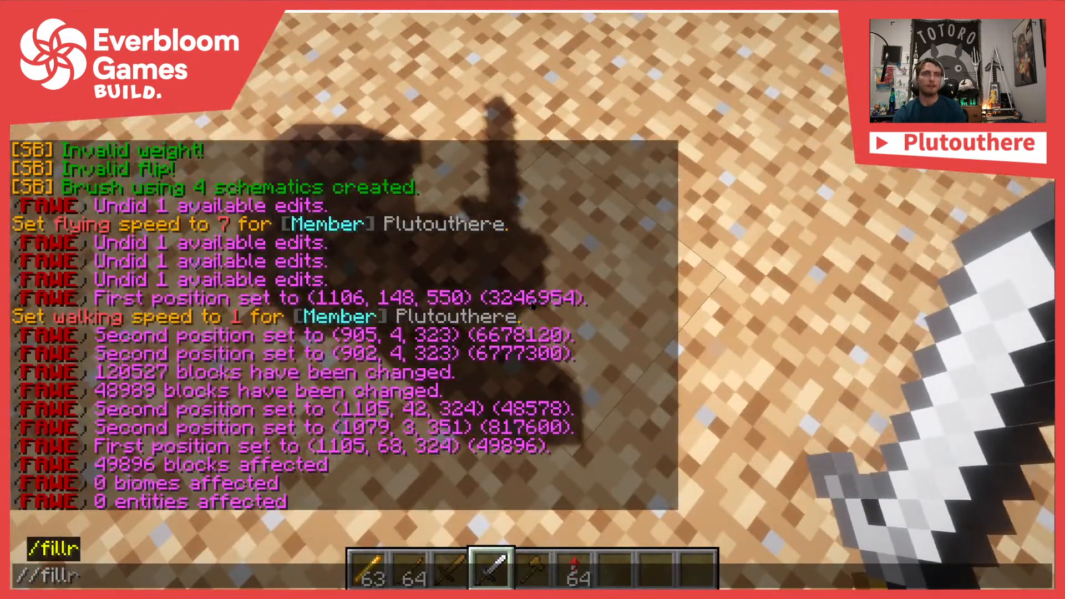
key("BackSpace")
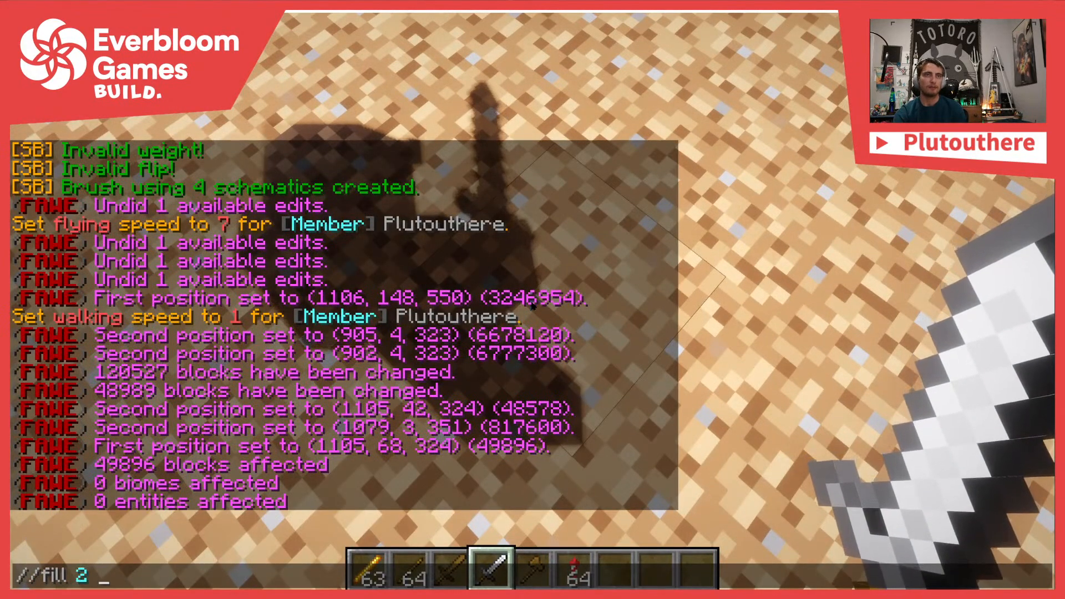
type("2")
key("Return")
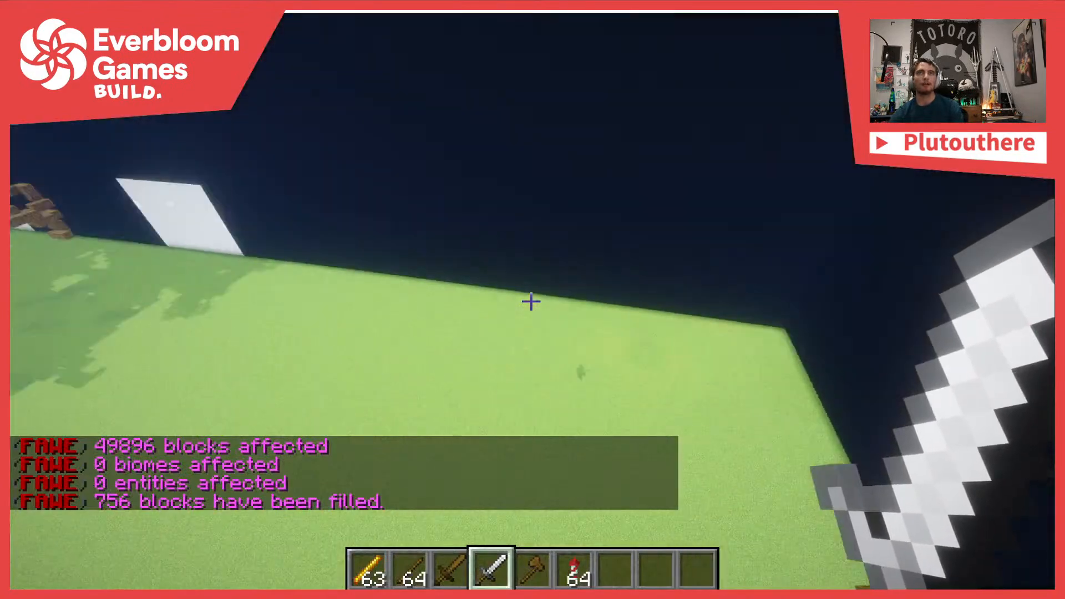
Select the floor inside the walls, from first position (1105, 3, 324) to second position (903, 3, 549)
scroll(531, 301, "down", 1)
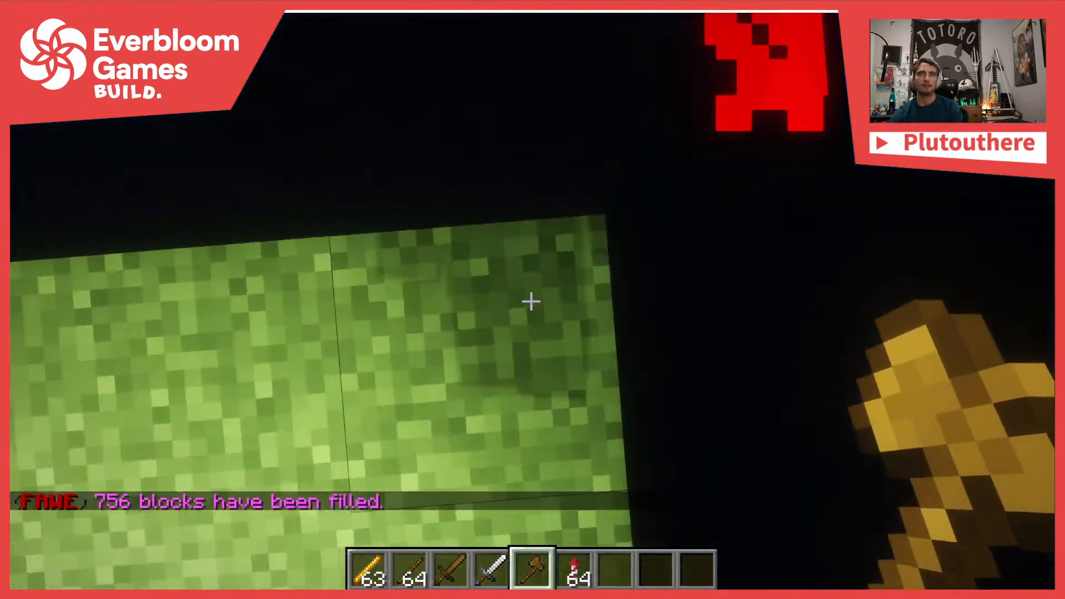
left_click(531, 301)
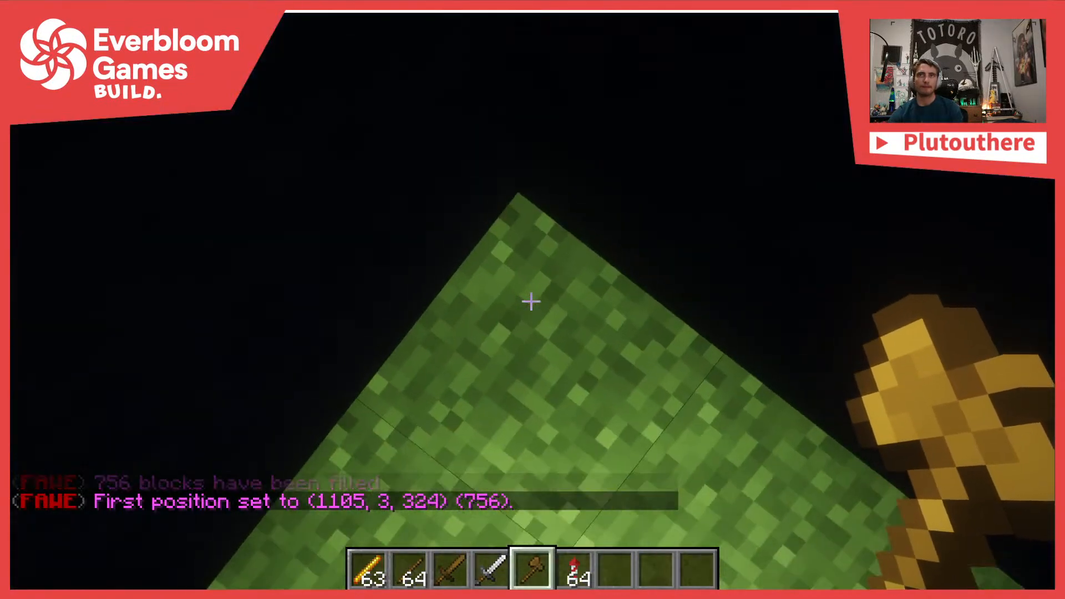
right_click(531, 301)
Set the selected floor to gray concrete with the command //set 251:7
type("//set 25")
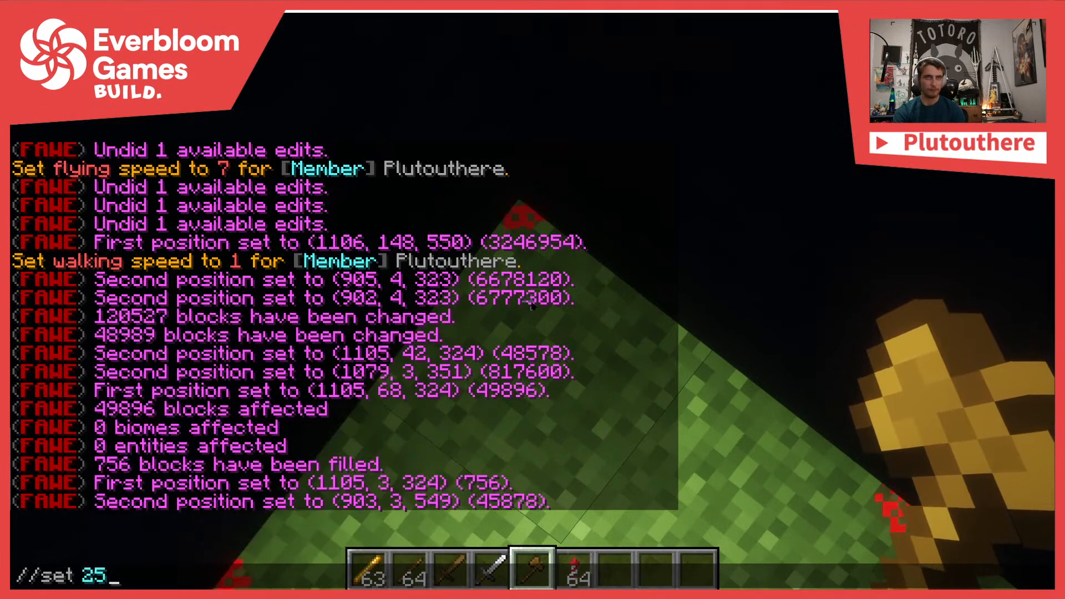
type("1:7")
key("Return")
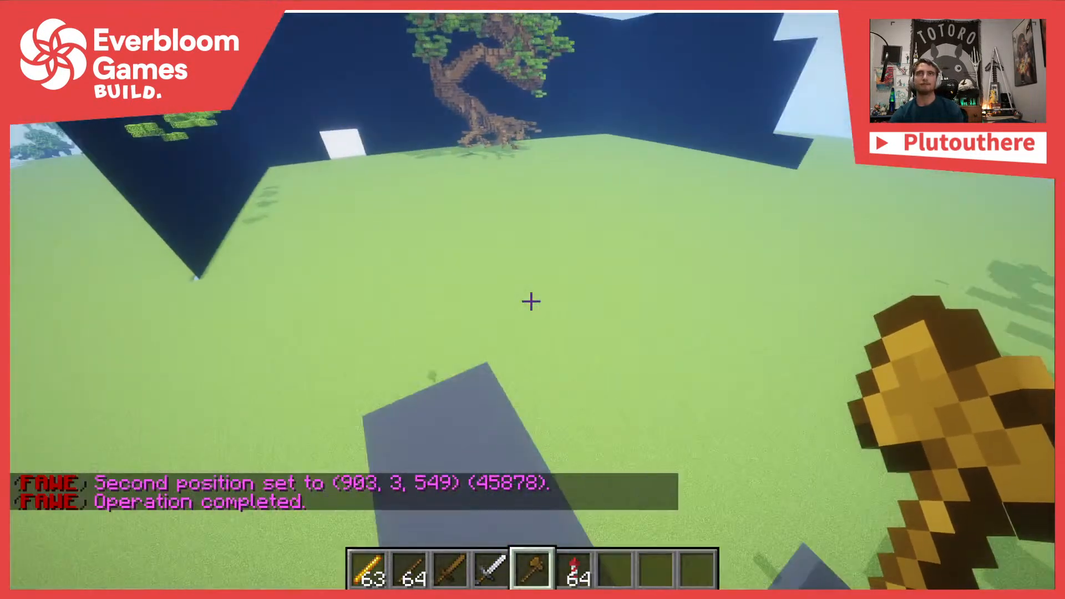
Set the selected floor to light gray concrete with the command //set 251:8
key("t")
key("Up")
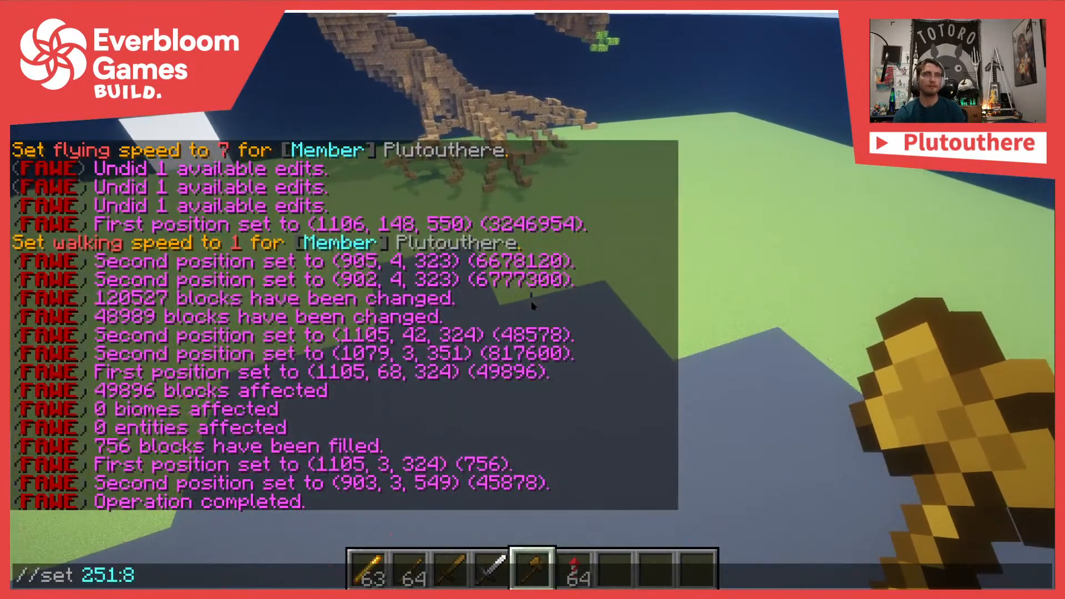
type("8")
key("Return")
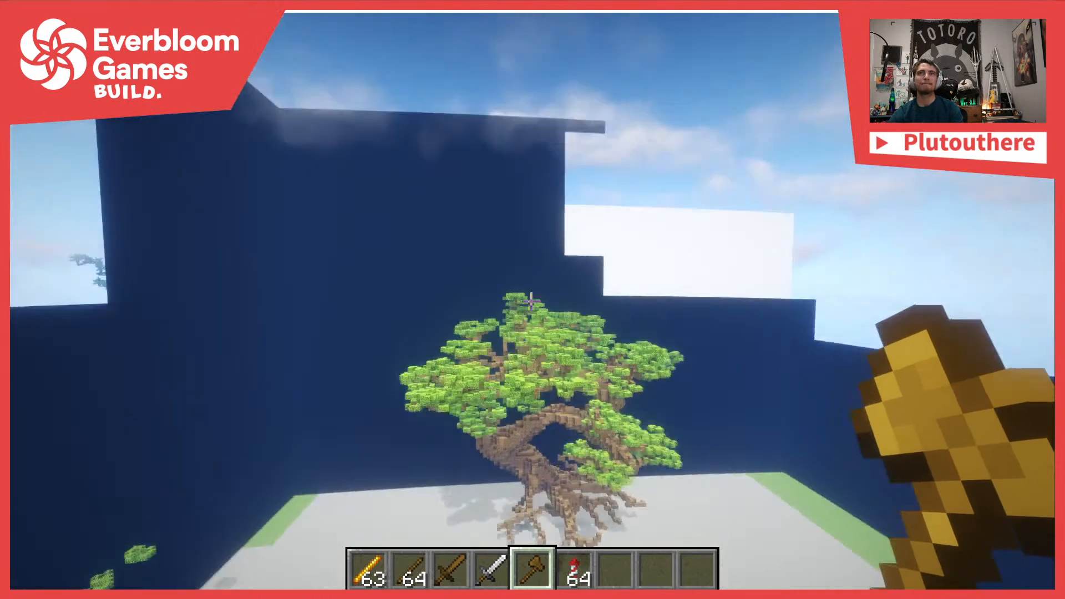
key("t")
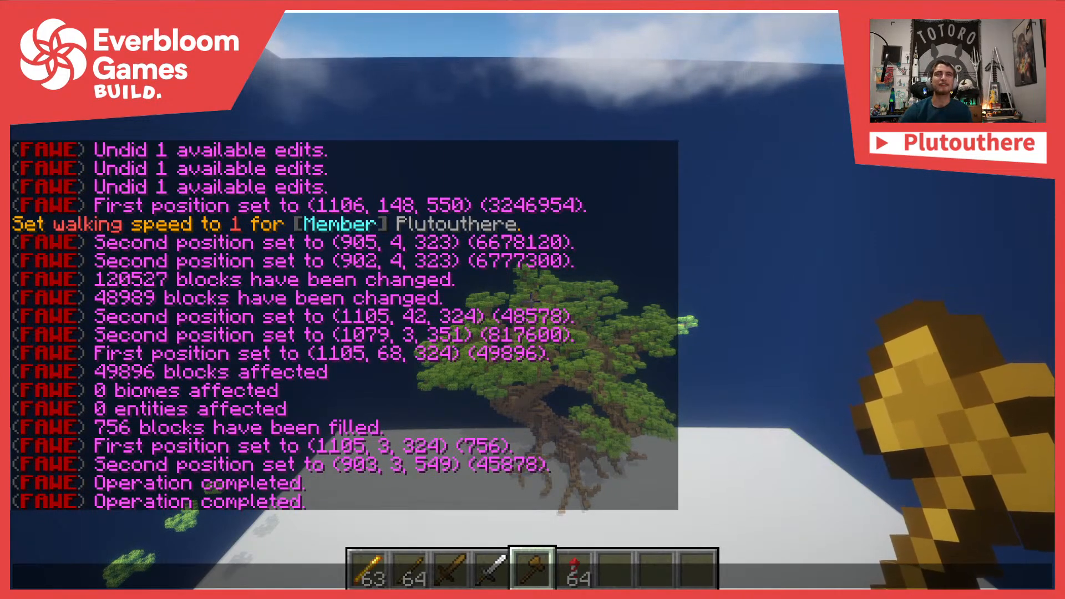
key("Escape")
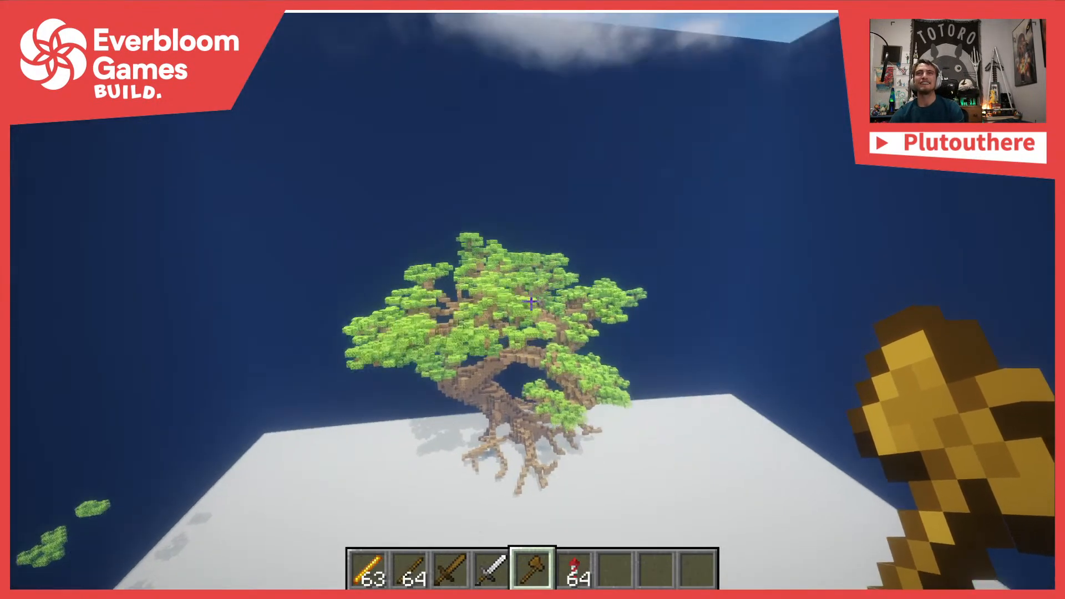
key("s")
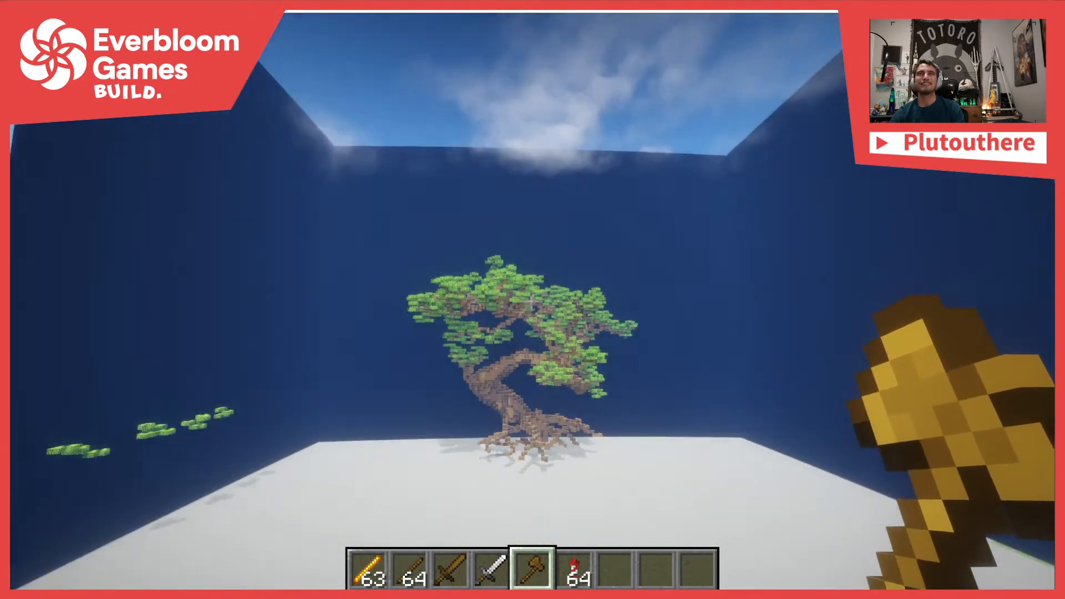
key("s")
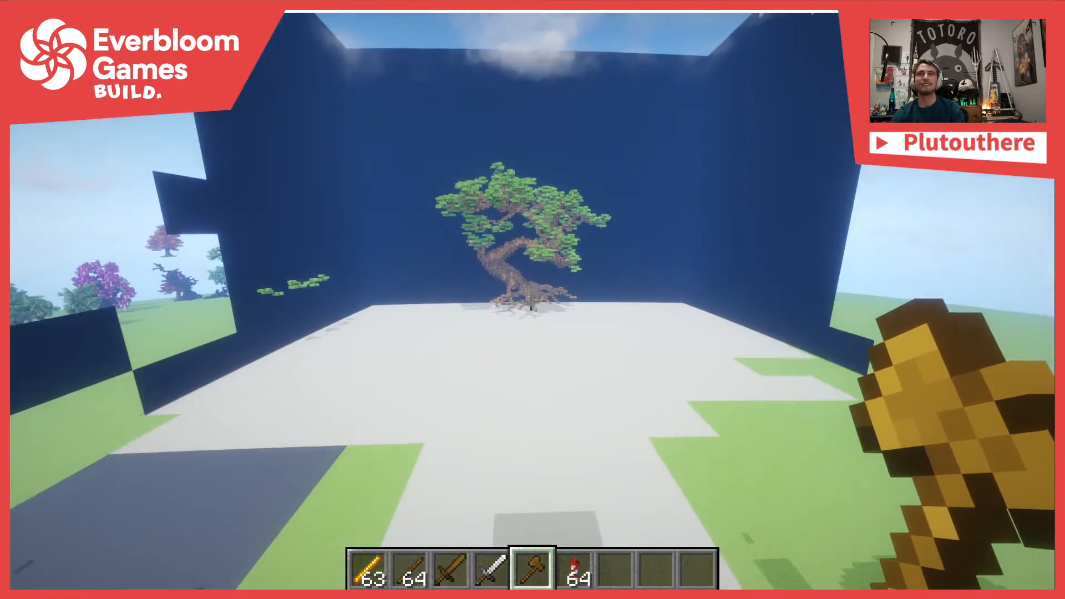
key("w")
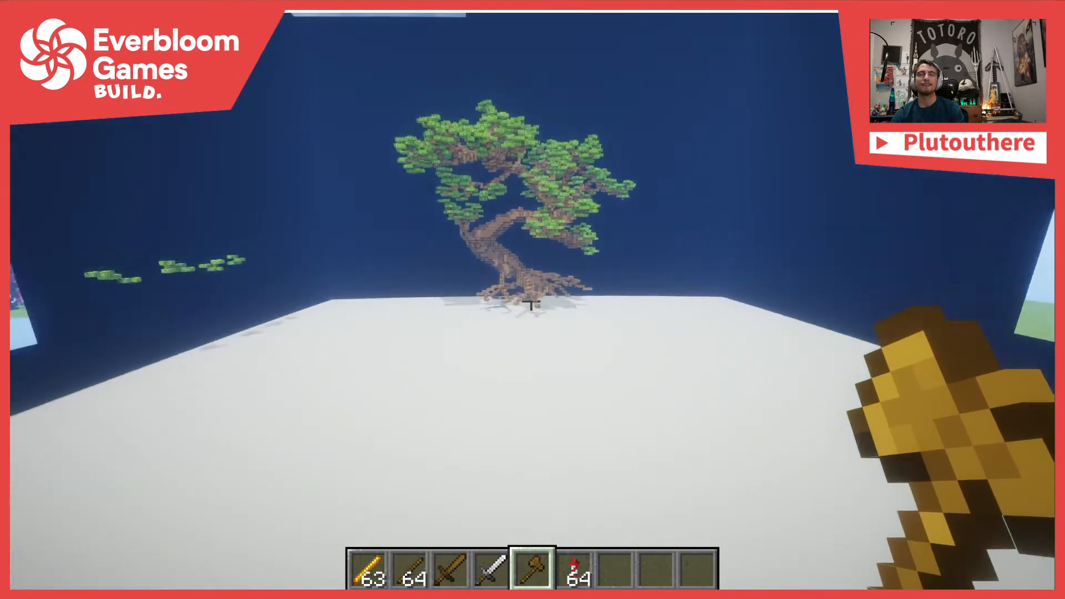
key("w")
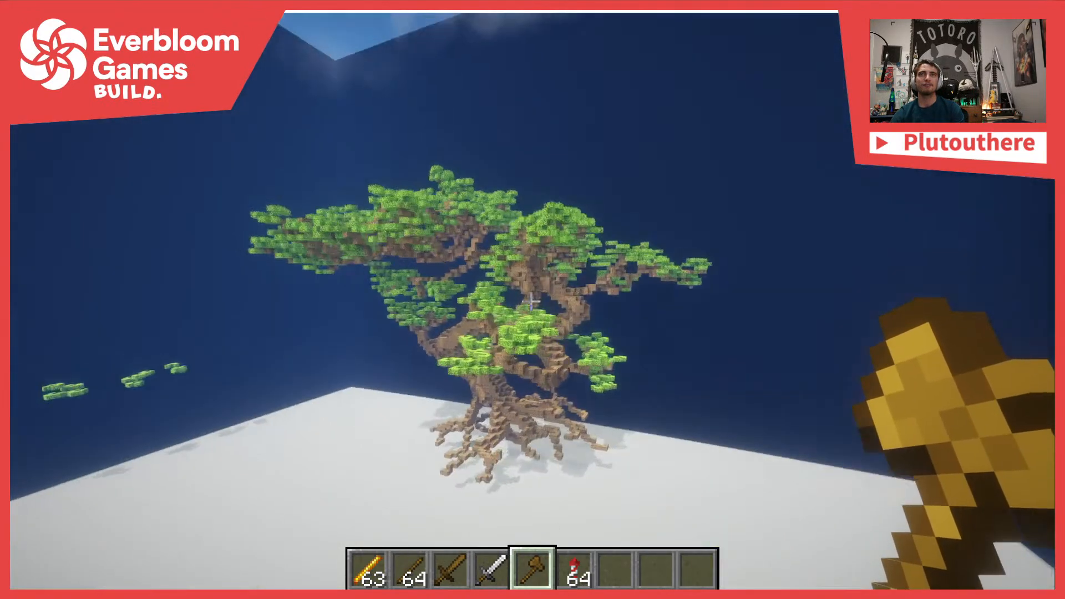
Select the region around the tree, from first position (940, 4, 406) to second position (1071, 84, 324)
scroll(531, 301, "up", 1)
key("w")
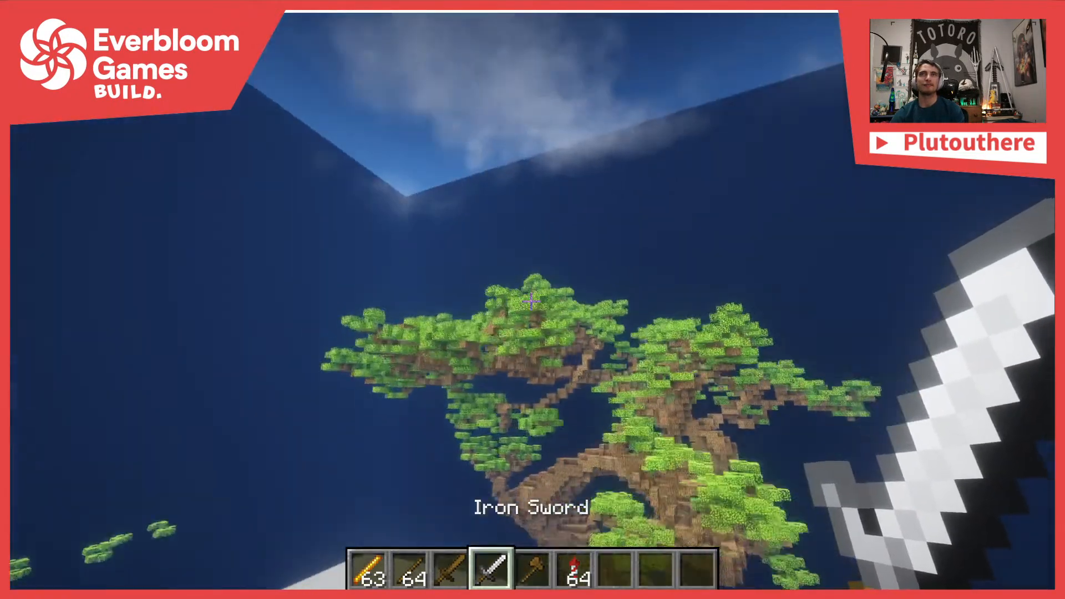
key("s")
key("w")
key("w")
key("s")
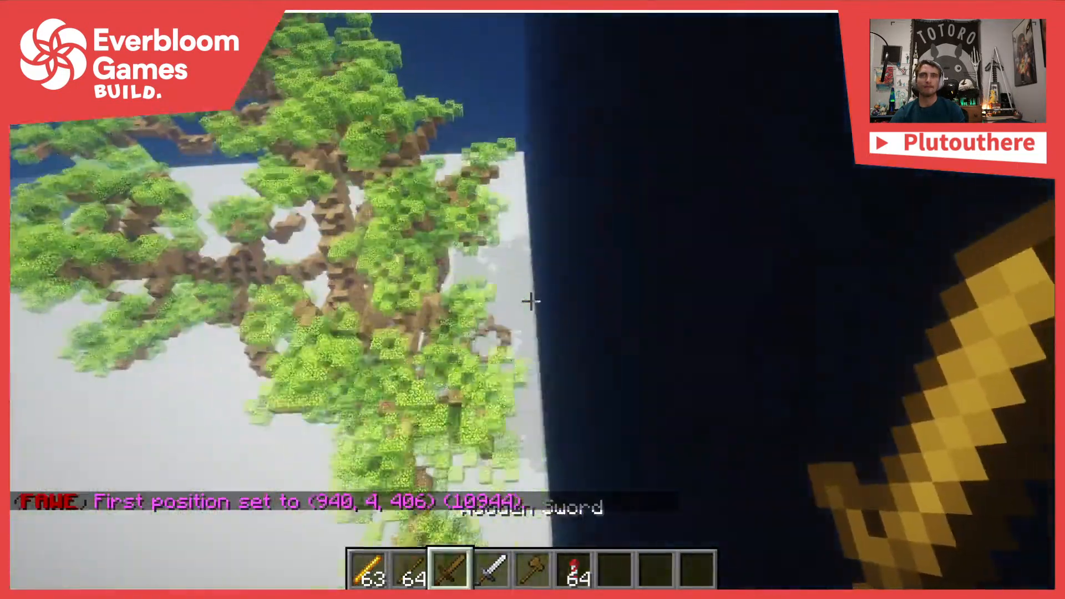
right_click(531, 301)
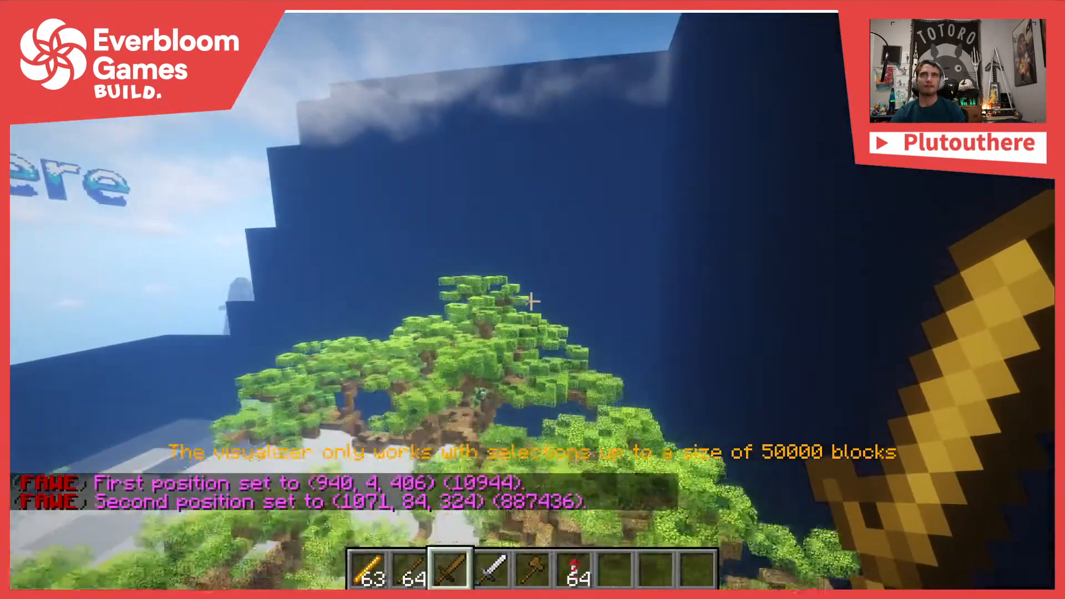
Cut the selected tree region with //cut and paste it back higher above the floor with //paste
key("slash")
type("/cut")
key("Return")
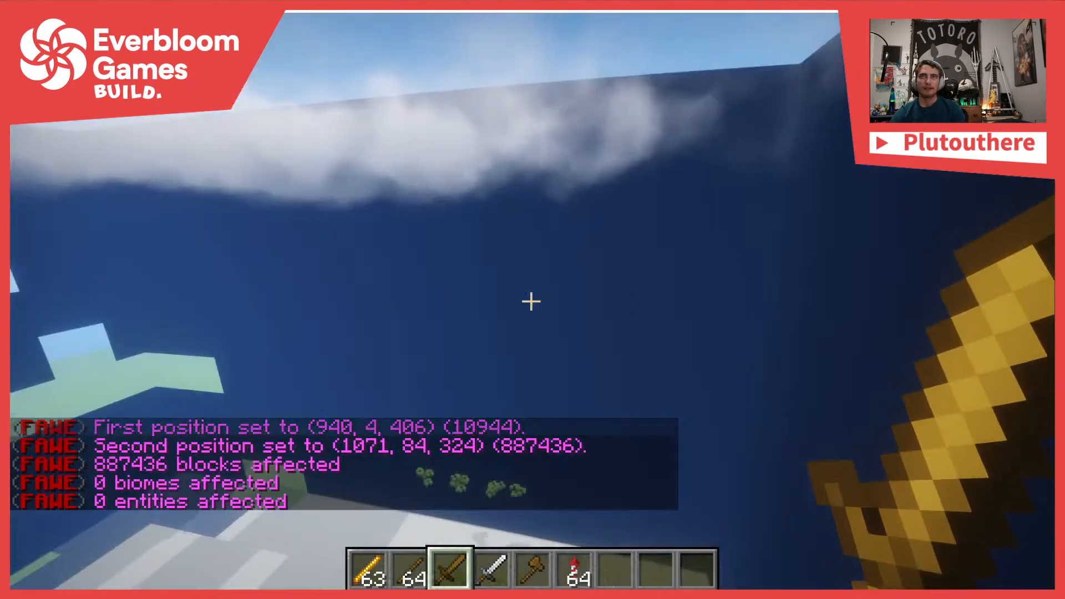
key("slash")
type("/paste")
key("Return")
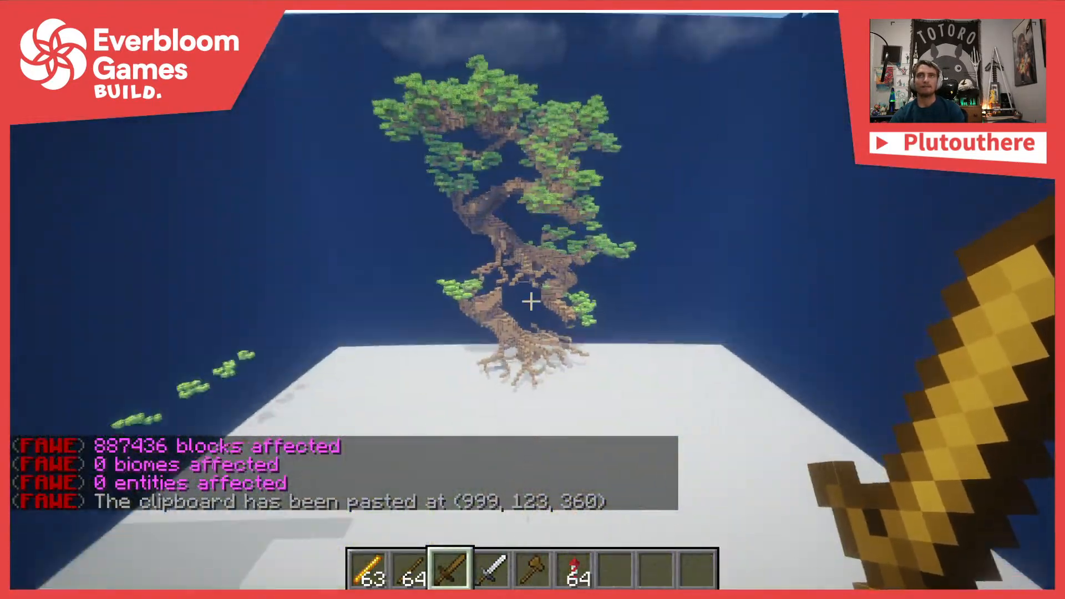
Select the stray leaf clusters beside the wall, from (903, 21, 376) to (920, 42, 432), and cut them out
key("w")
key("w")
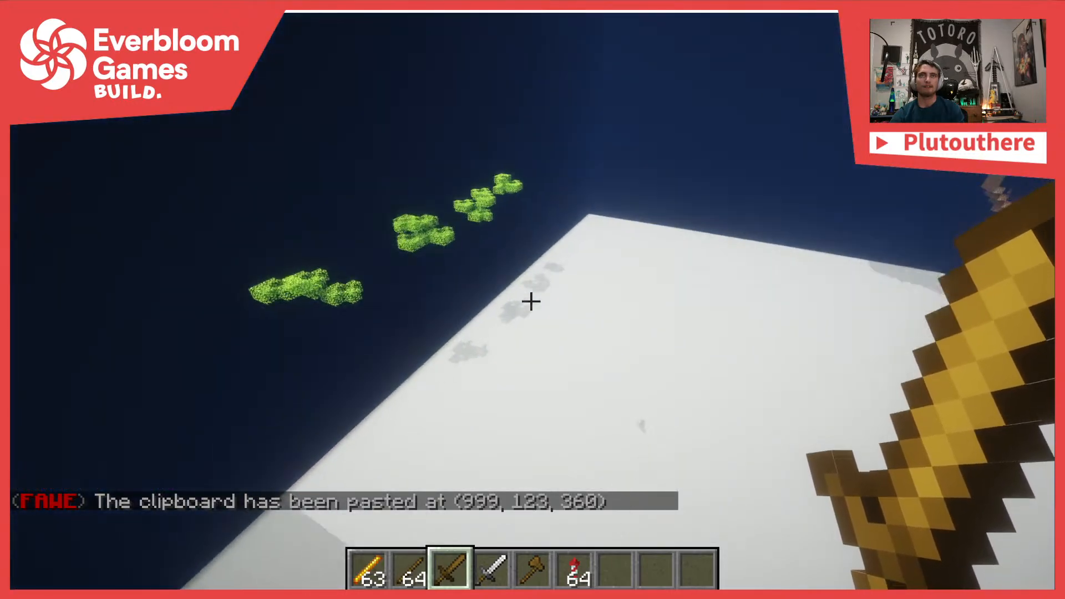
key("w")
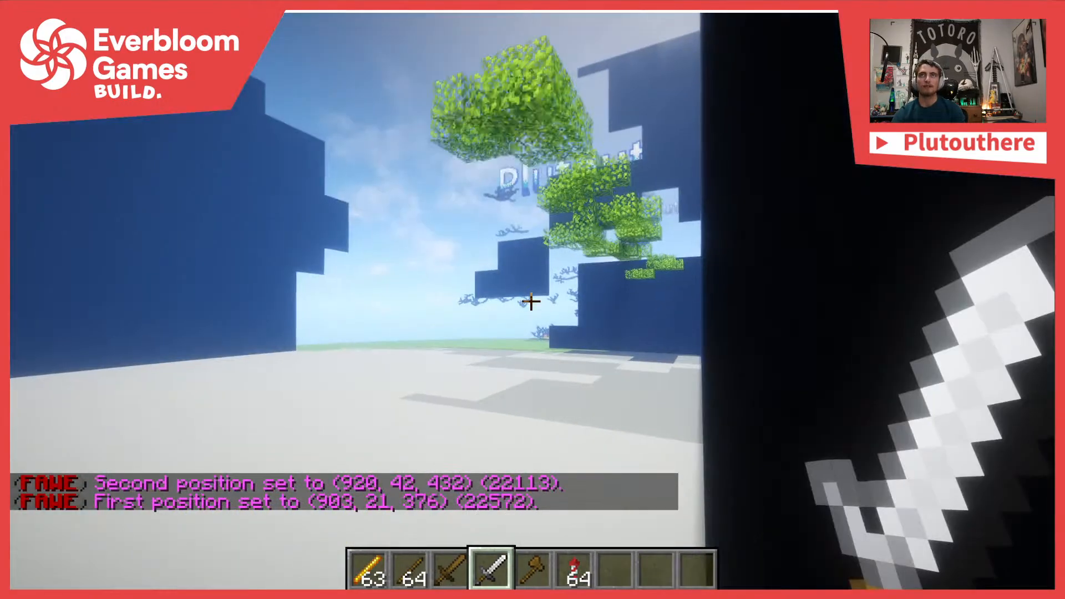
key("slash")
key("Return")
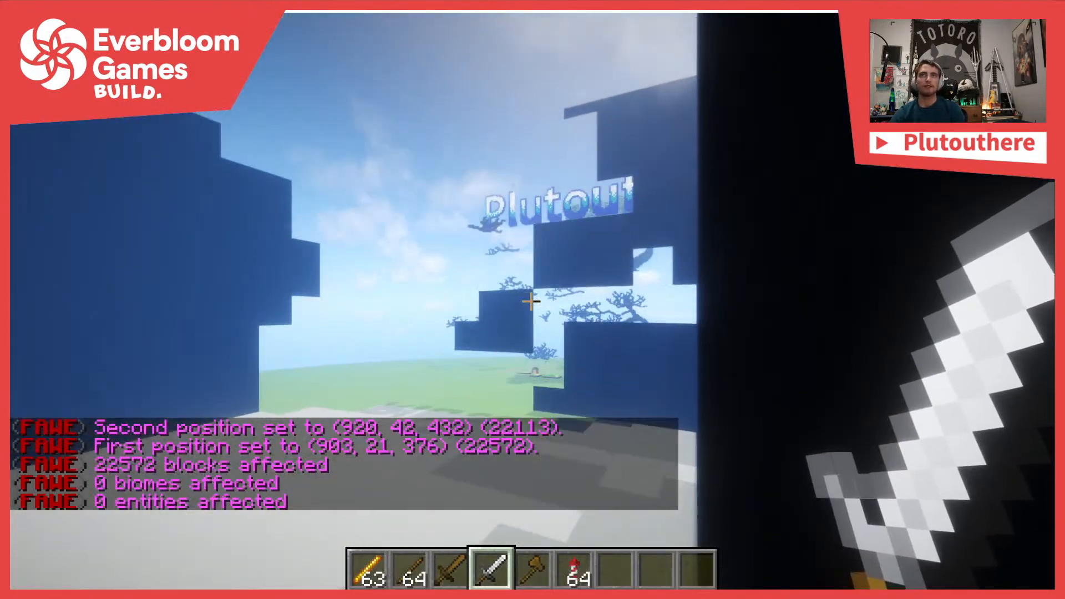
Paste the cut leaf clusters without air onto the grass near the gray rock tower using //paste -a
key("s")
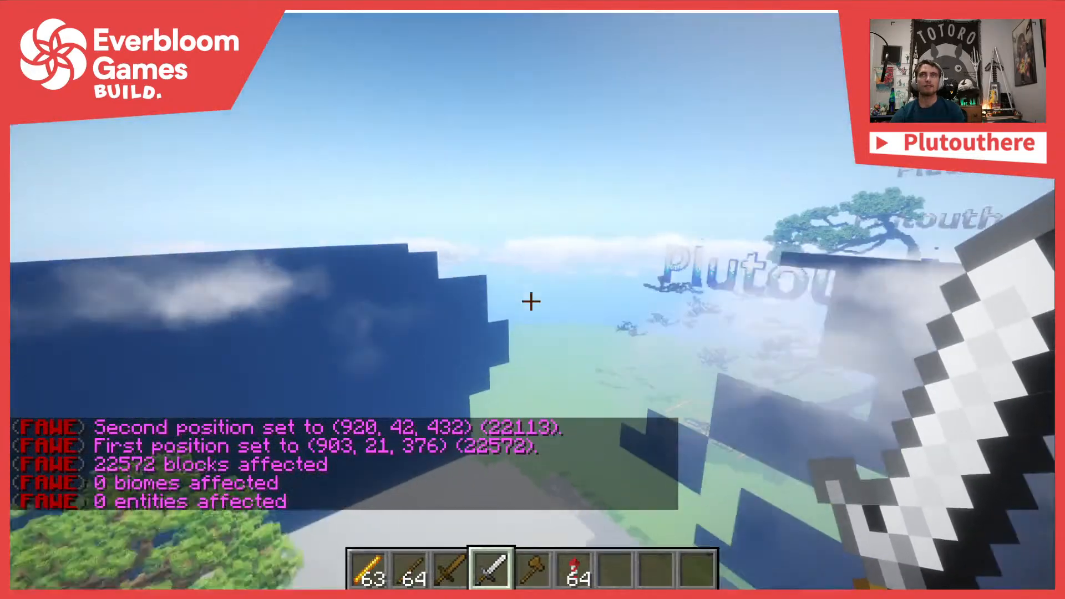
key("w")
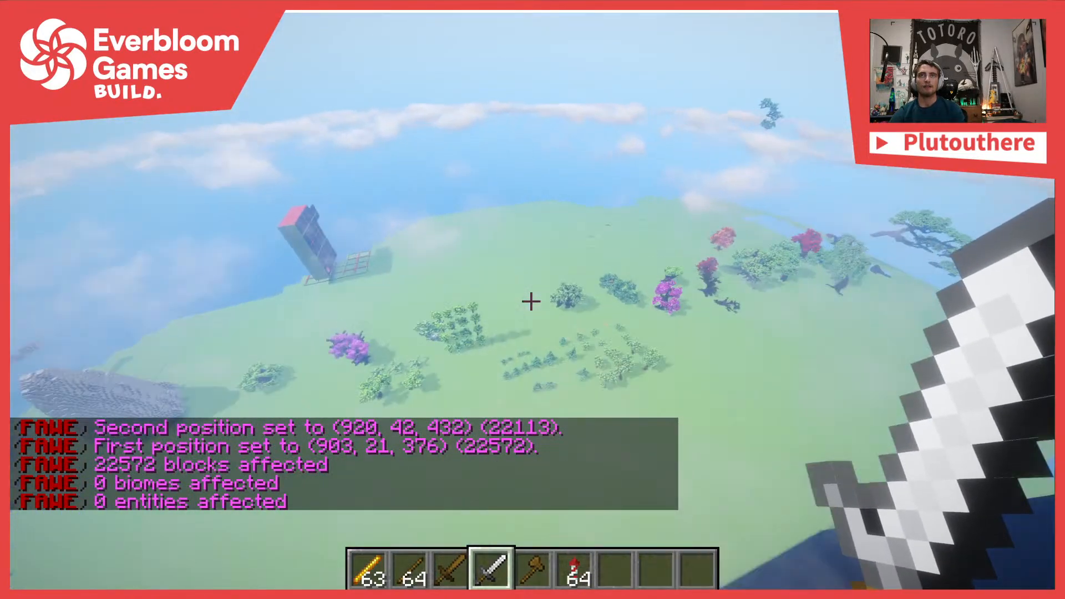
key("w")
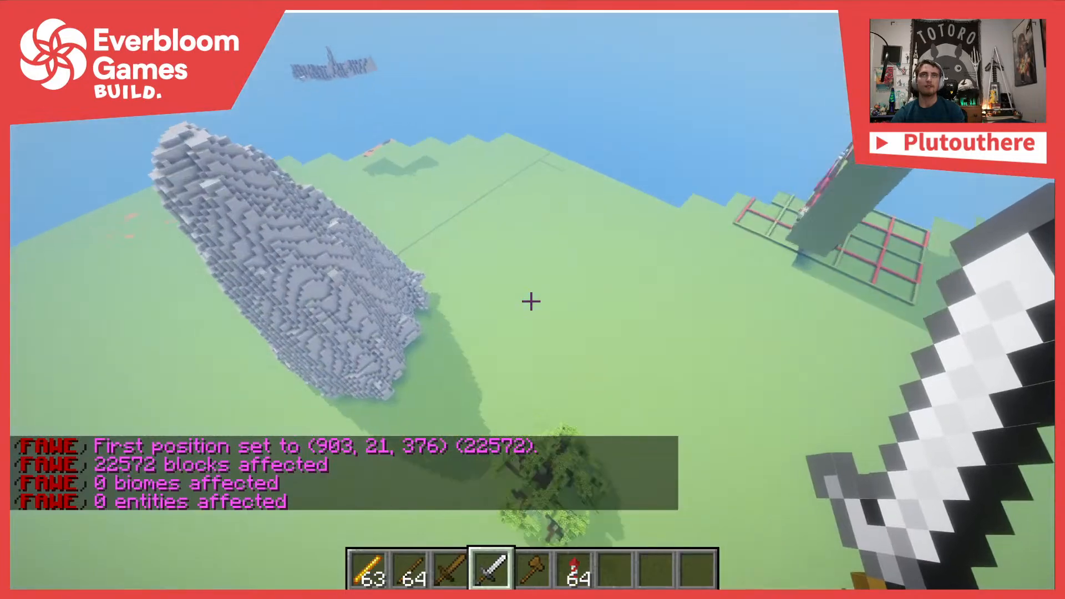
key("slash")
type("/paste -a")
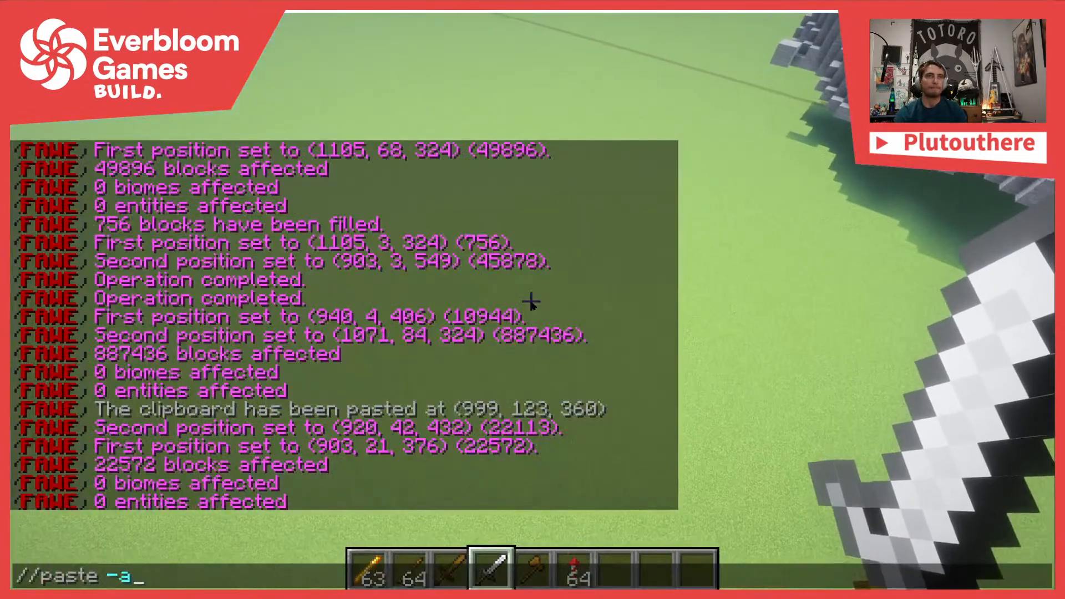
key("Return")
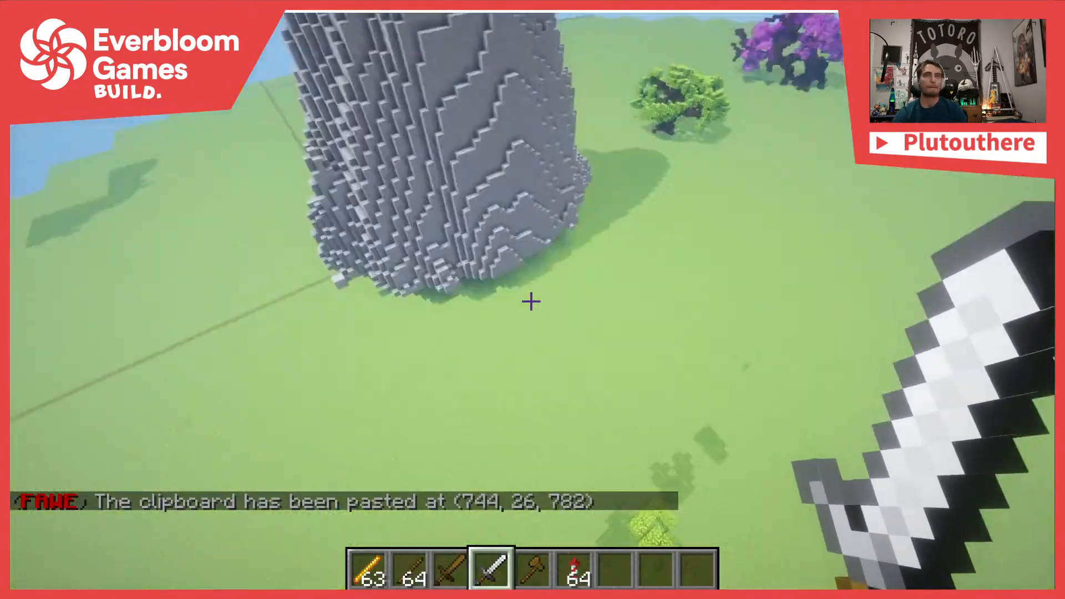
Select the volume above the walled floor, from first position (1105, 36, 324) to second position (903, 4, 549)
mouse_move(532, 302)
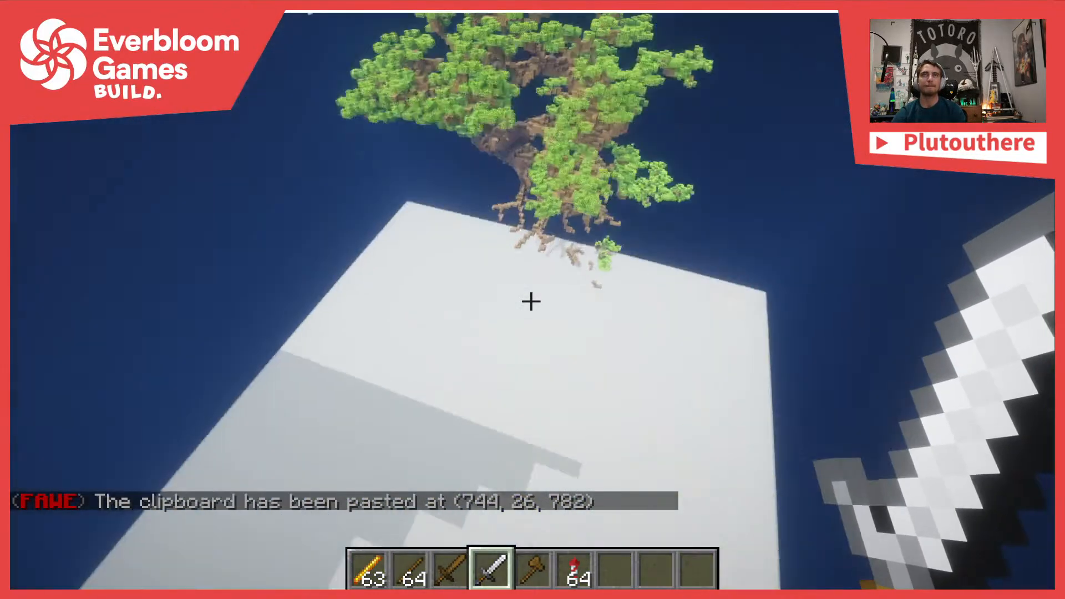
key("w")
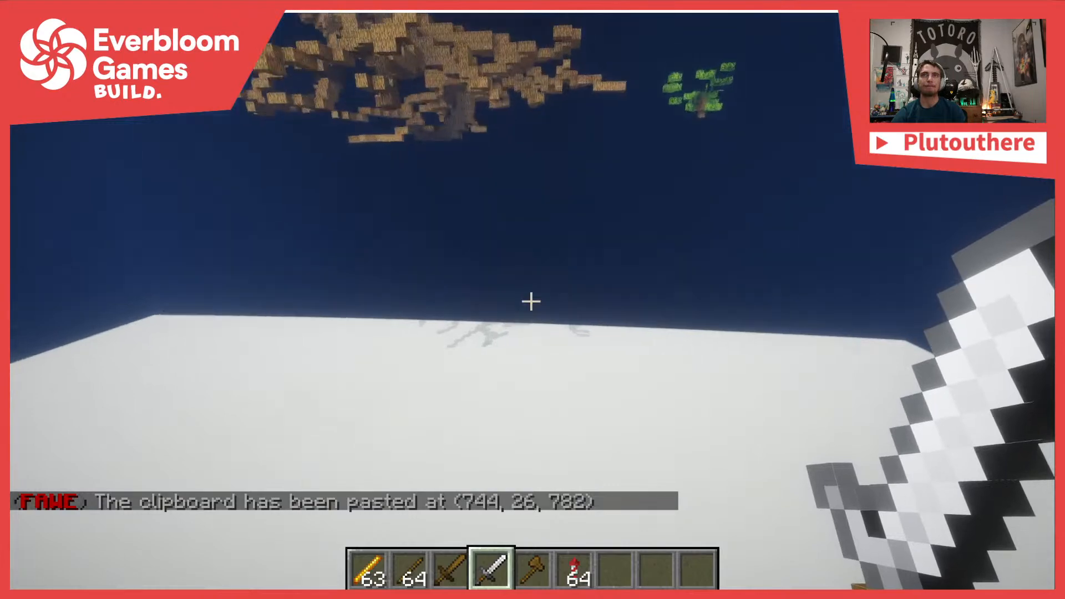
key("s")
key("w")
key("s")
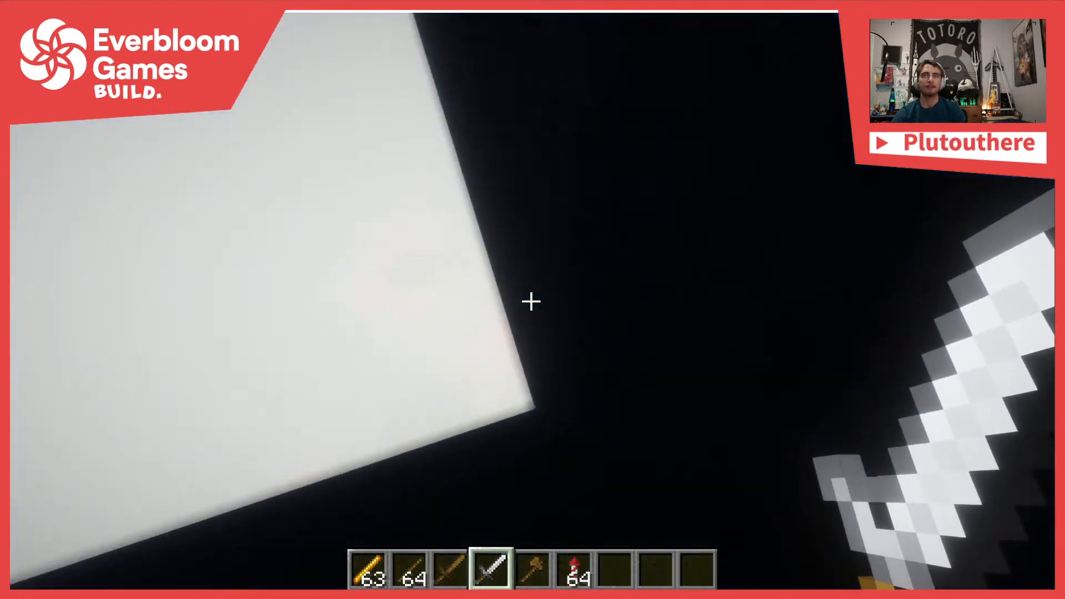
left_click(531, 302)
key("3")
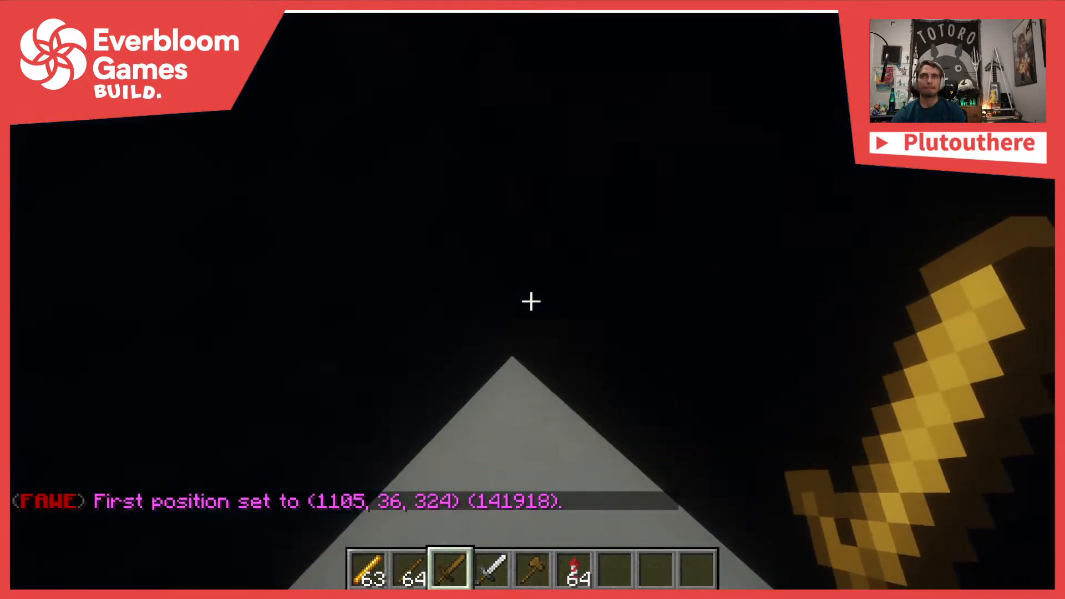
right_click(532, 301)
Fill the selected volume beneath the raised tree with light gray concrete using //set 251:8
type("//set")
key("Escape")
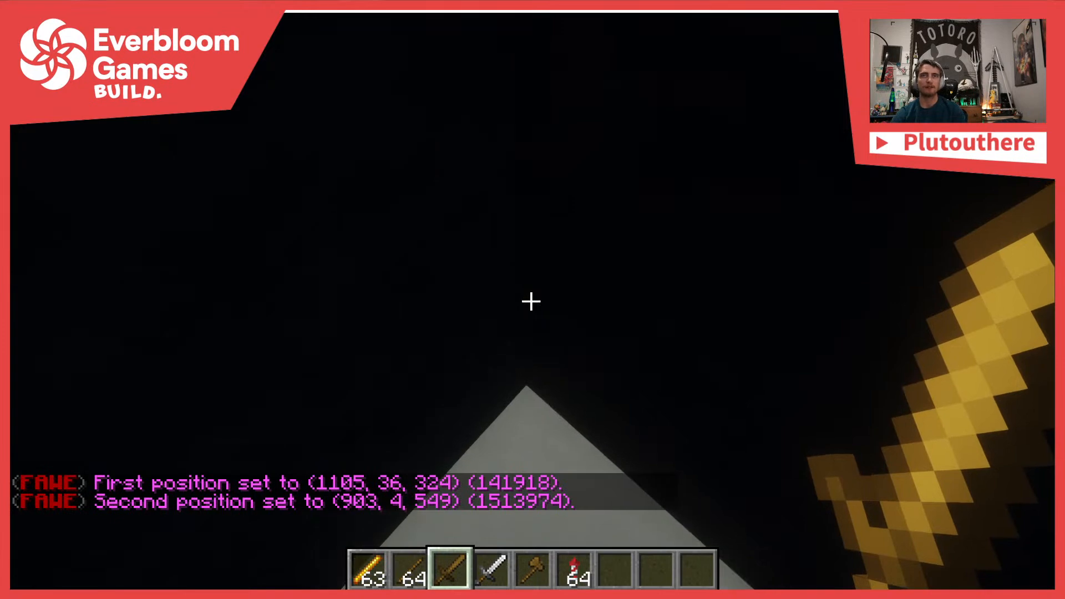
key("slash")
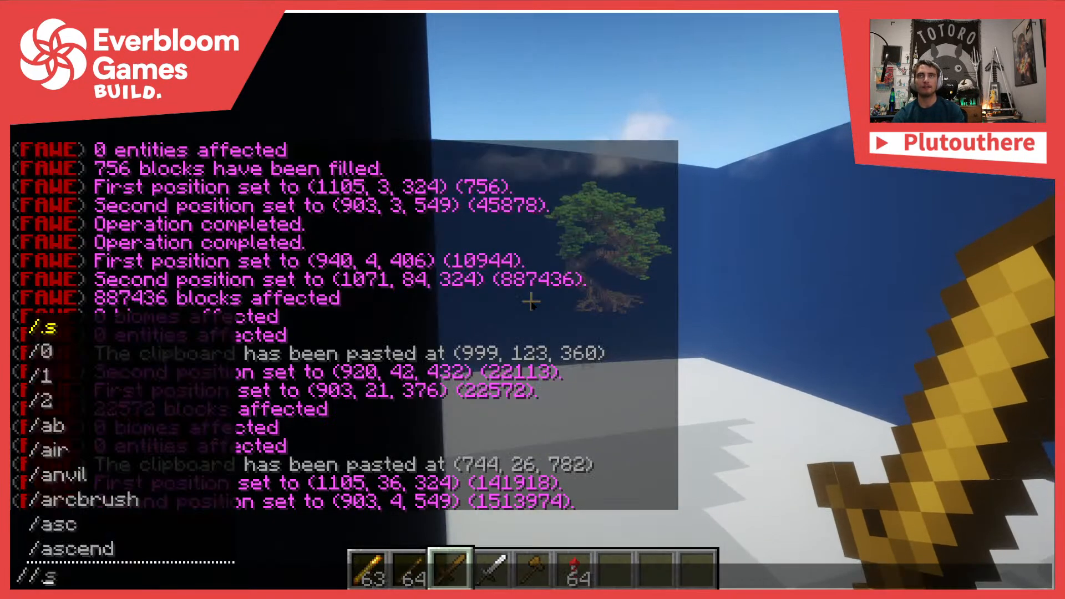
type("/set 251:8")
key("Return")
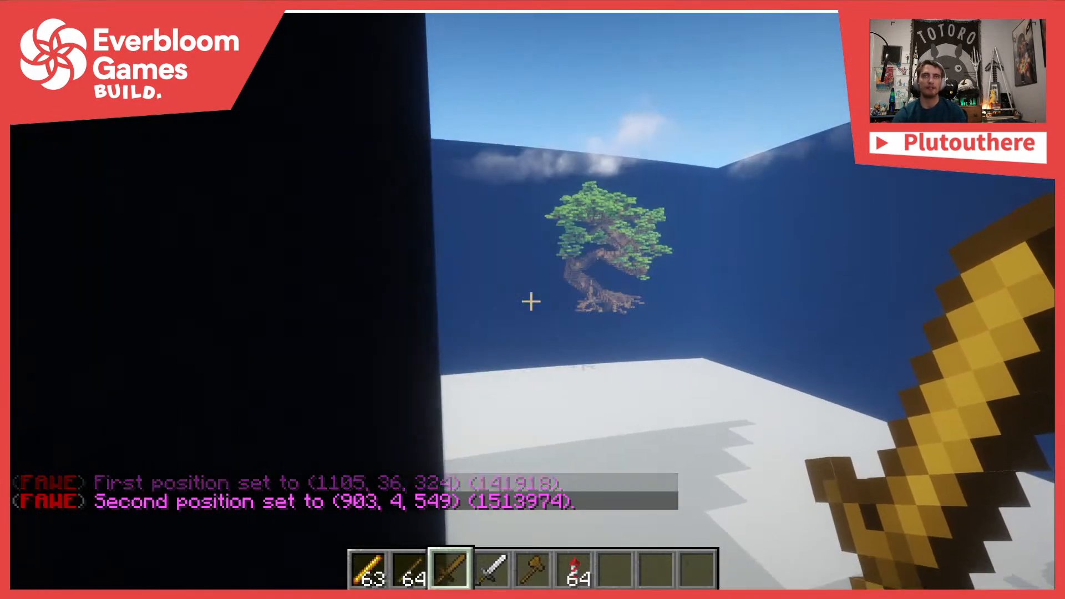
Run the /cleanlight command near the tree's roots to fix the lighting around the newly filled light gray floor
key("w")
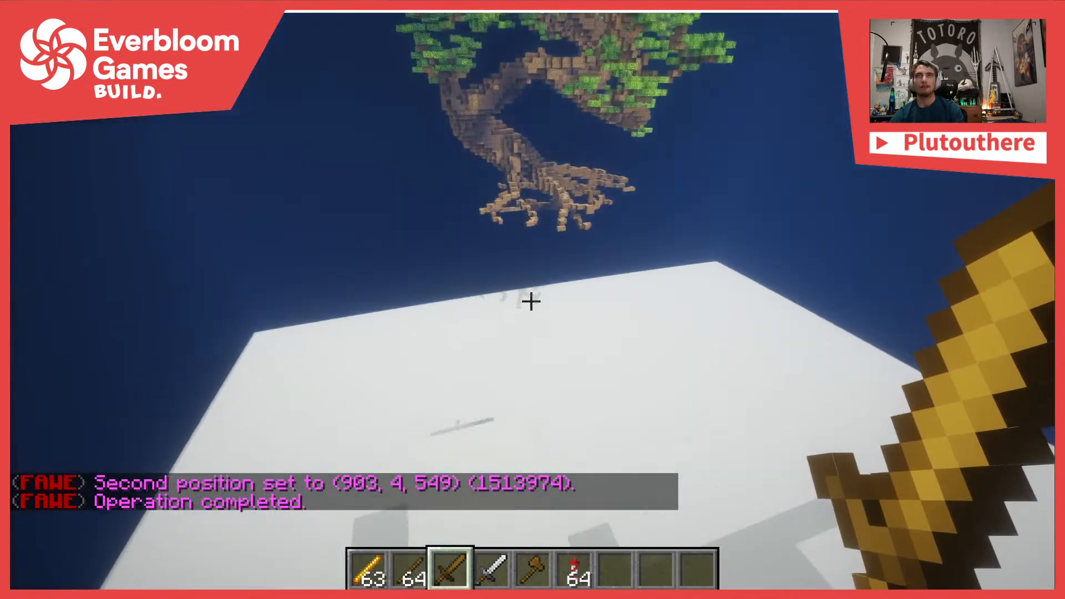
key("w")
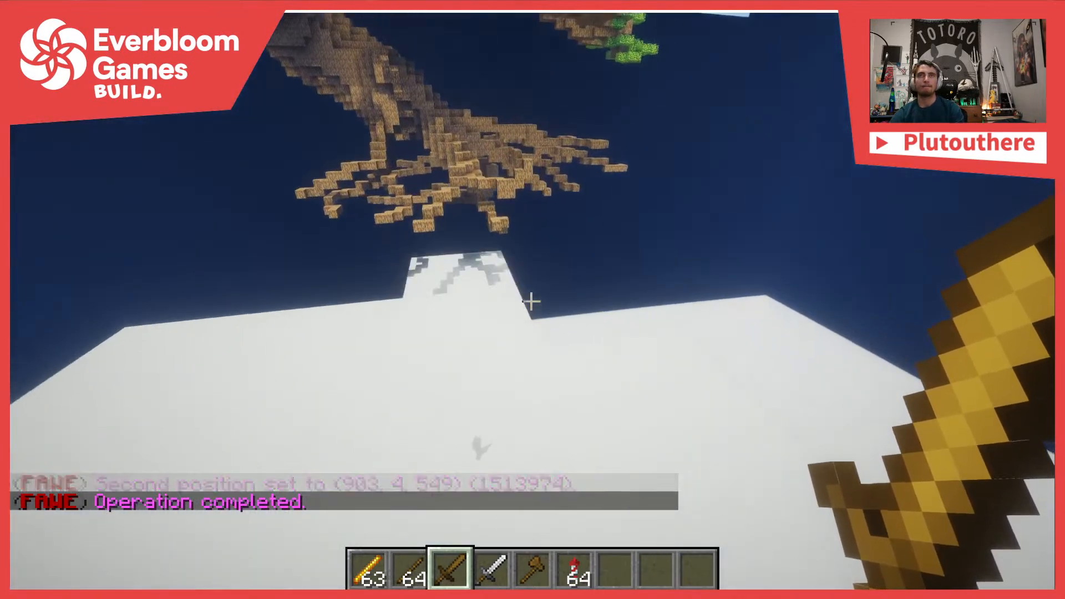
key("w")
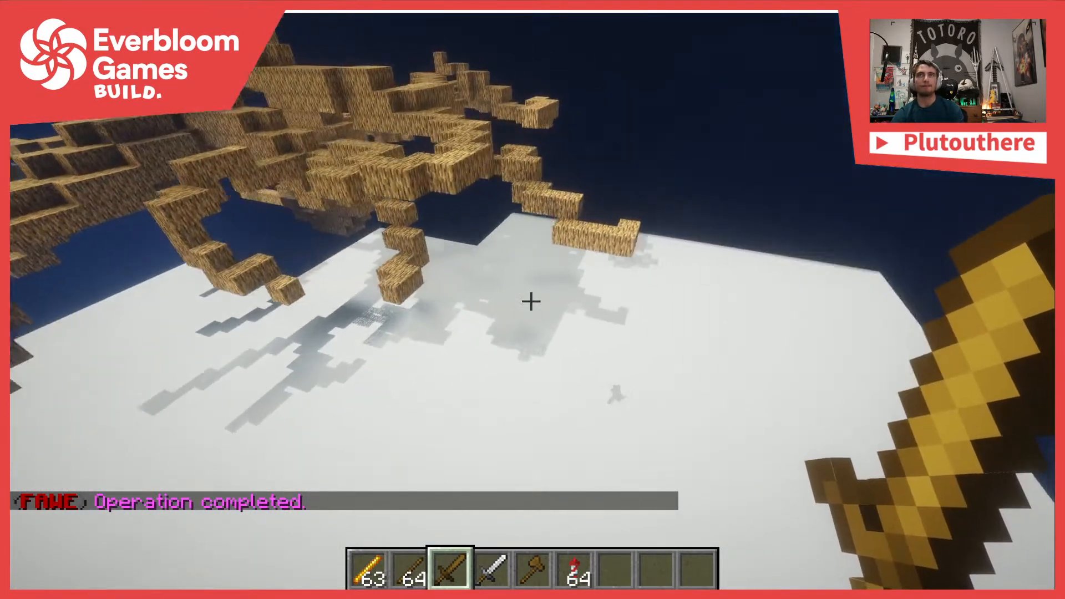
key("slash")
type("cleanlight")
key("Tab")
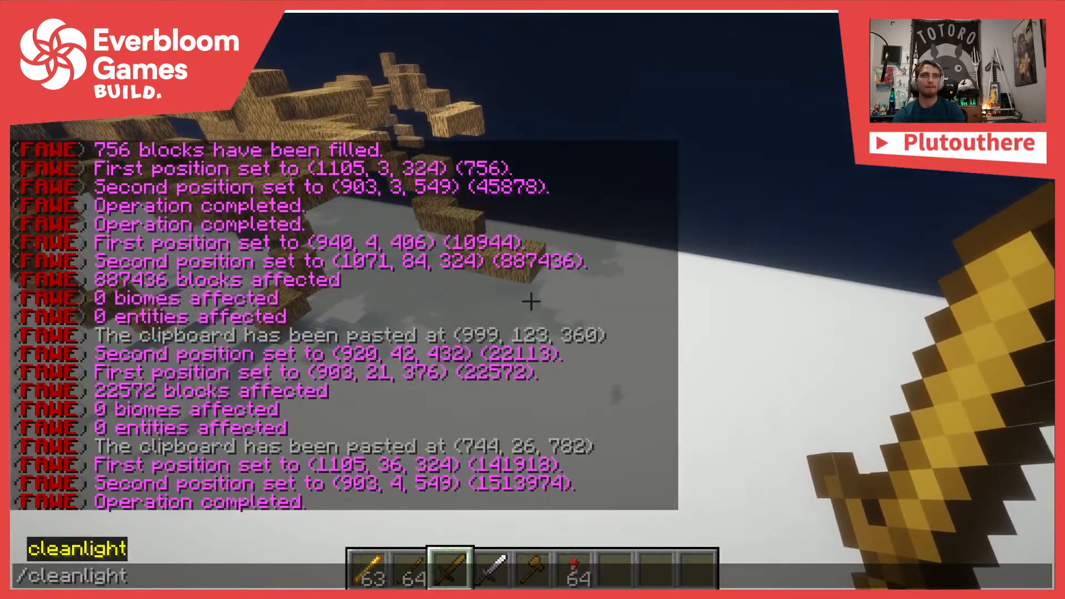
key("Return")
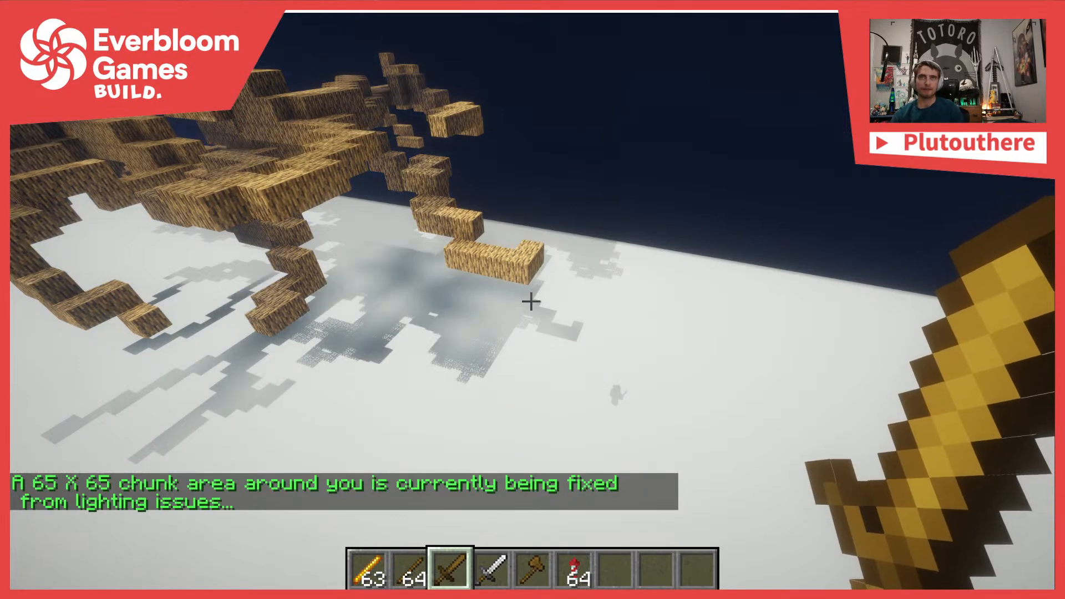
Inspect the raised floor, its edges along the walls and the tree above it from several sides and distances
key("s")
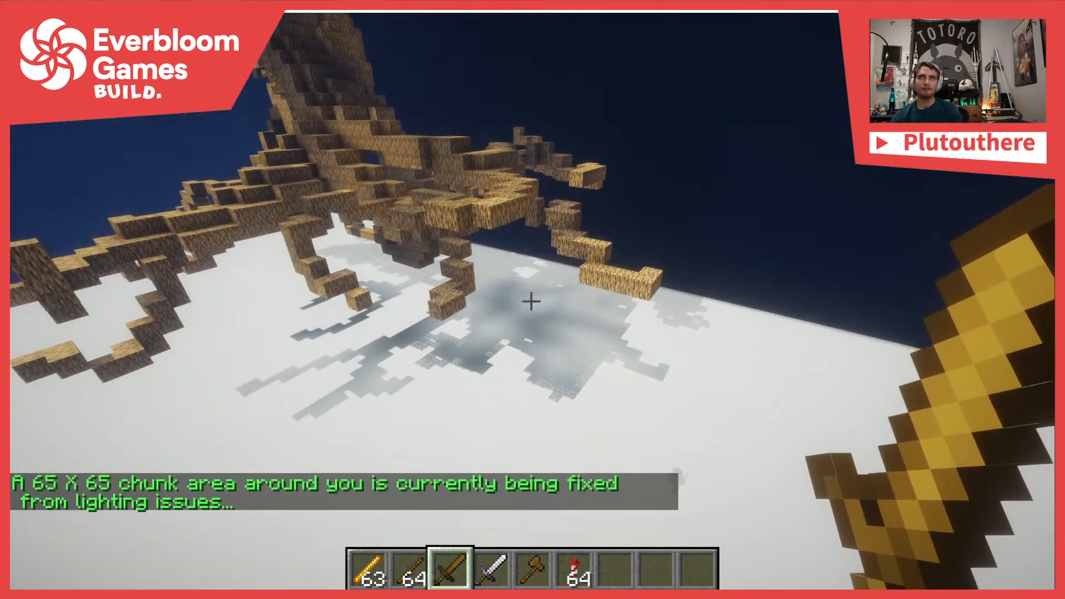
key("s")
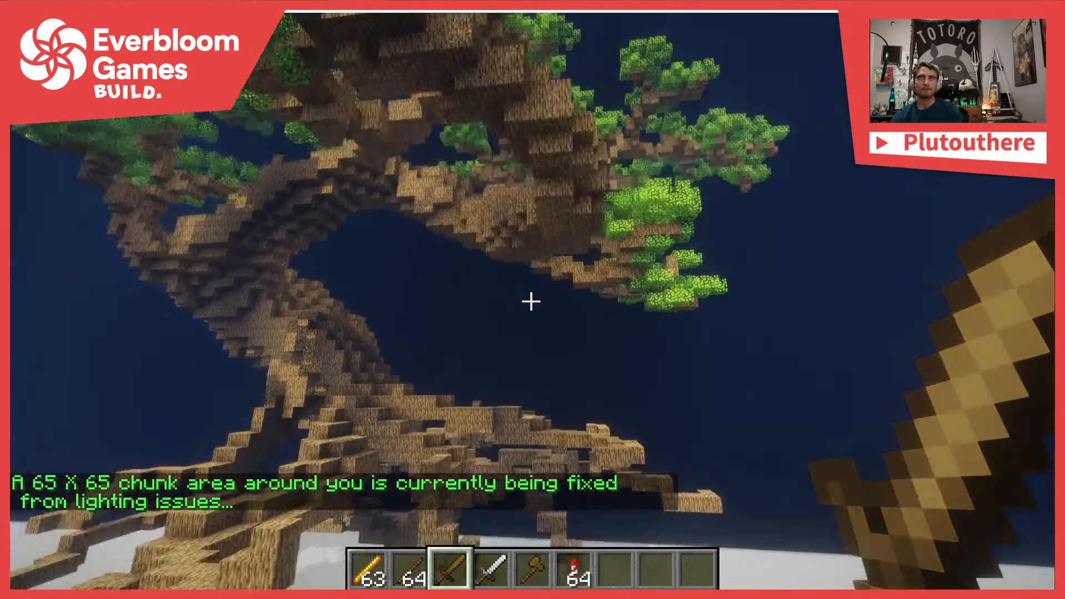
key("s")
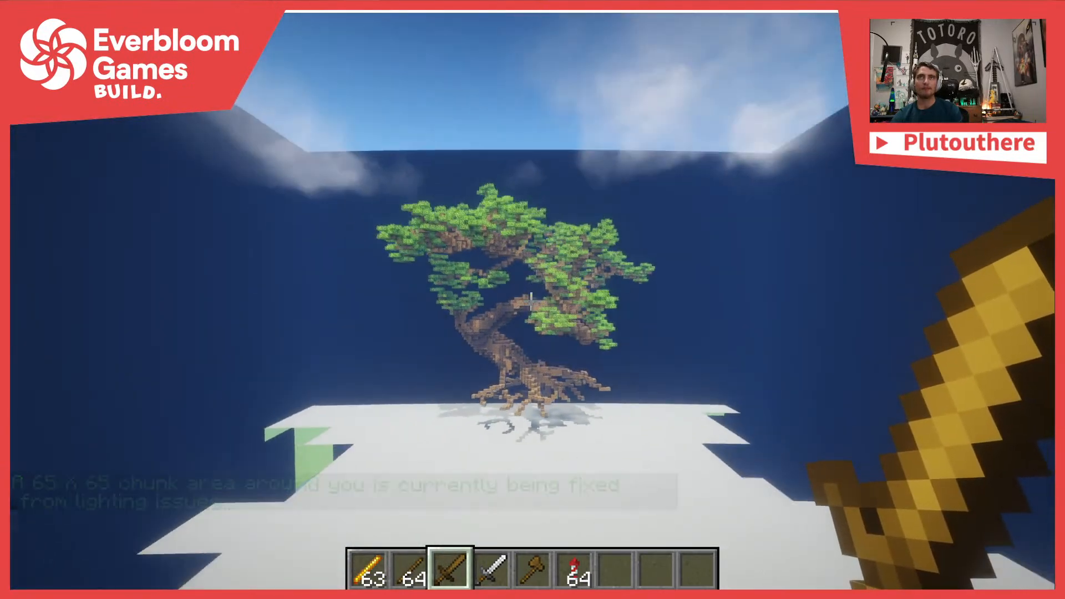
key("w")
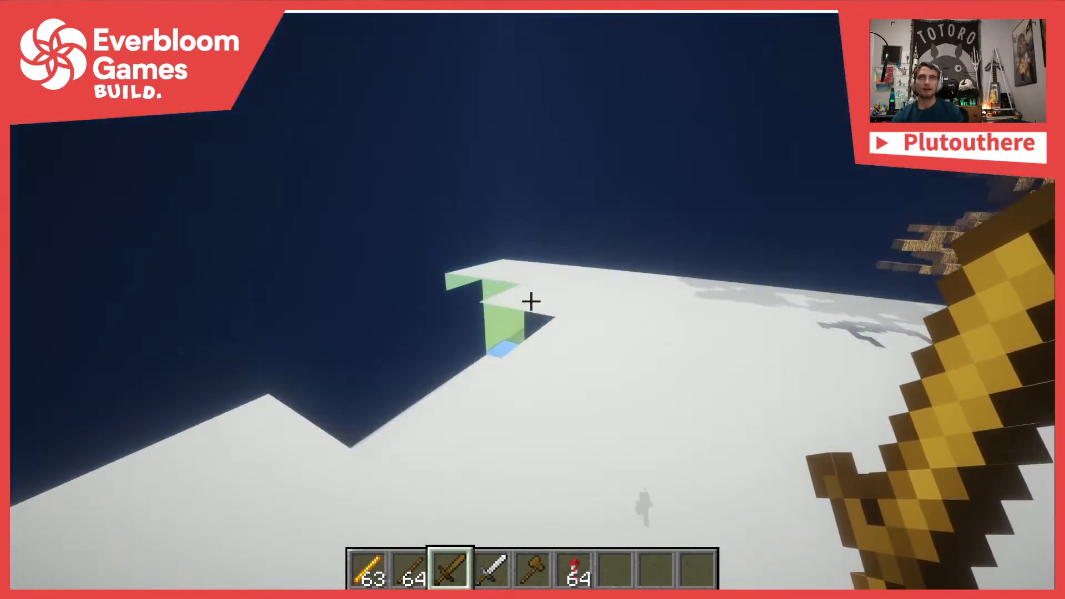
key("w")
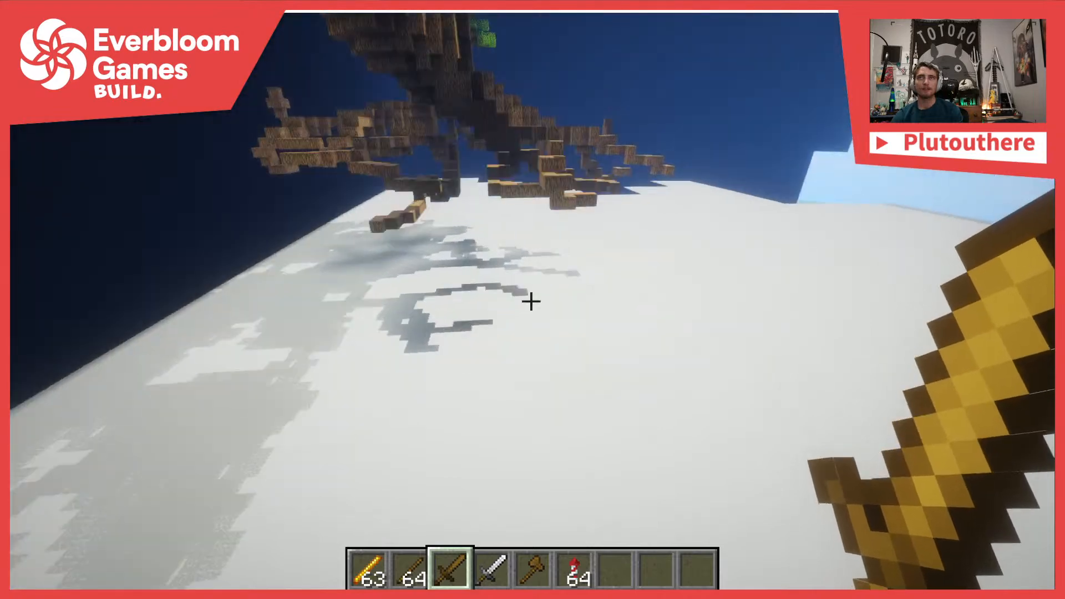
key("w")
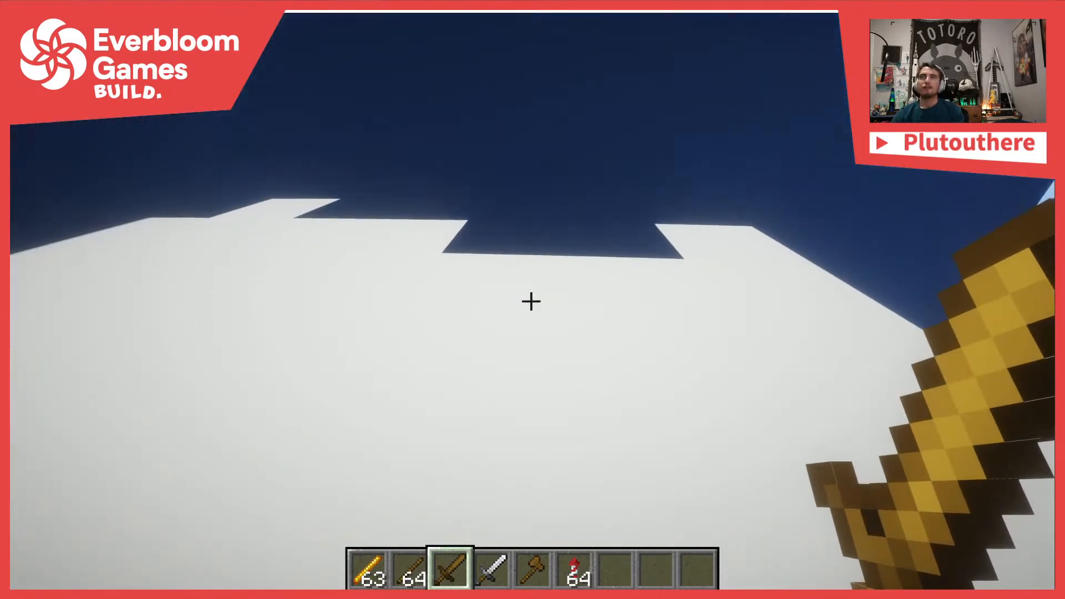
key("w")
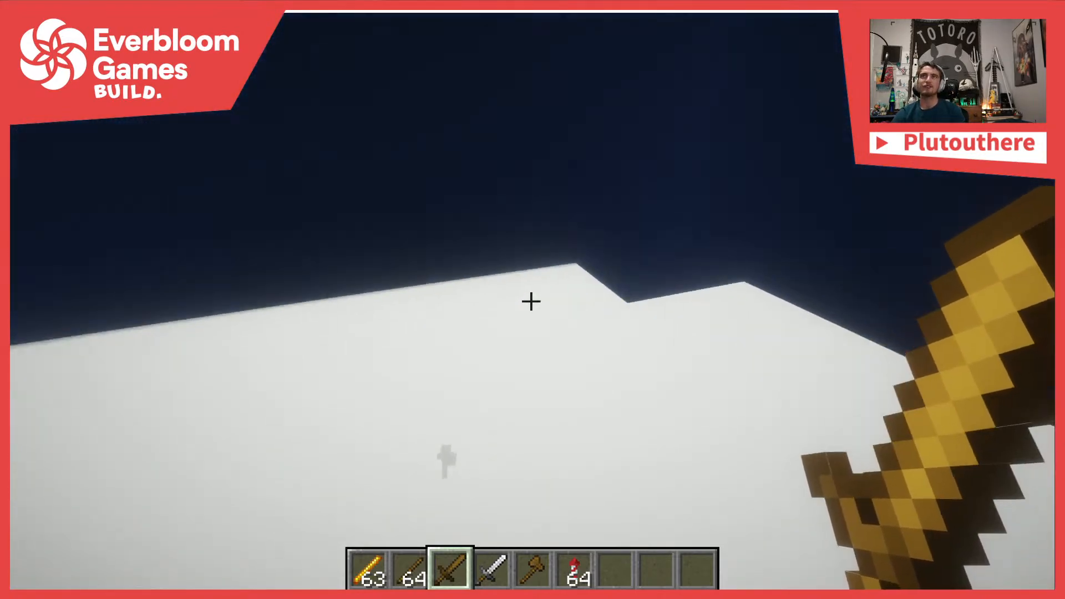
key("w")
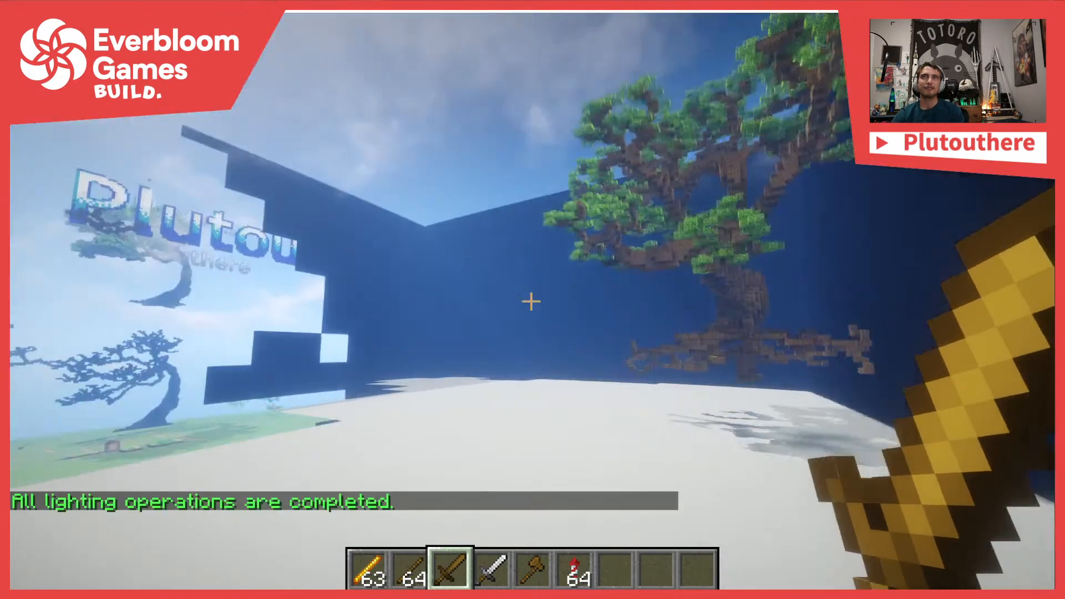
key("w")
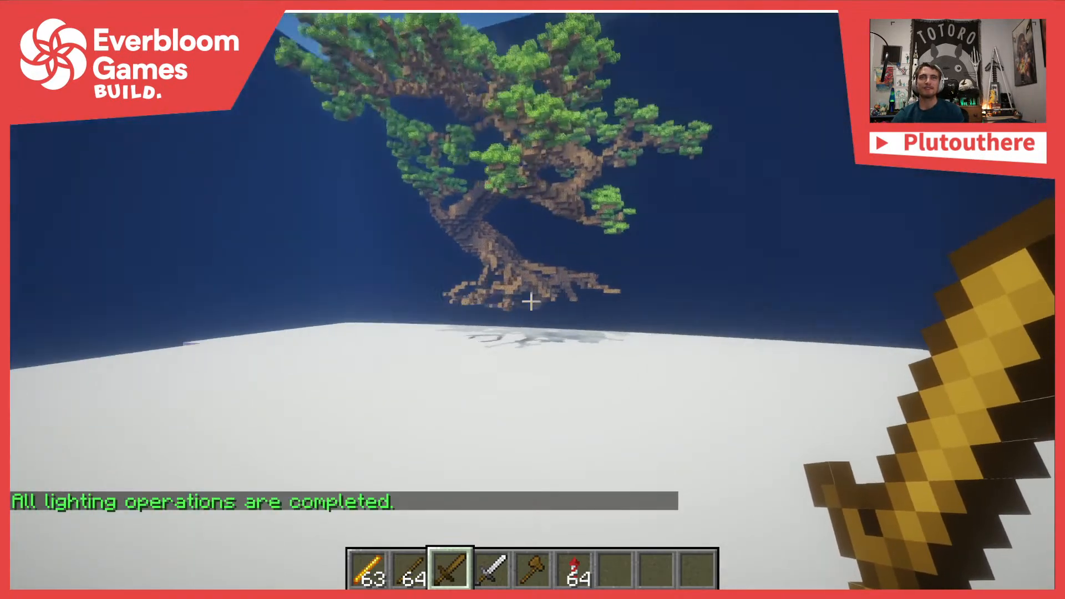
key("a")
key("space")
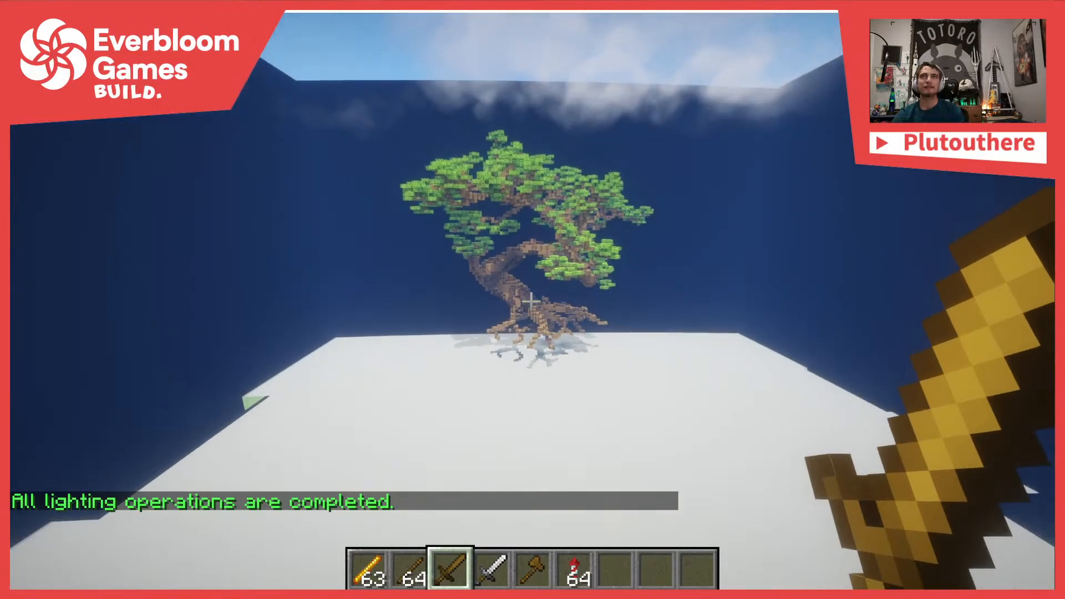
key("w")
key("w")
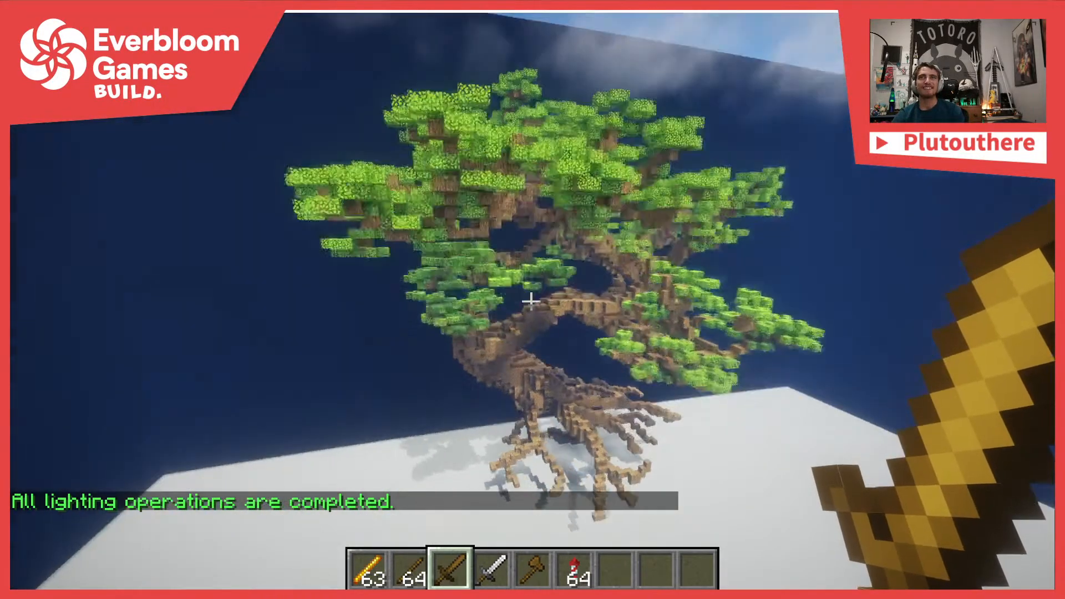
key("s")
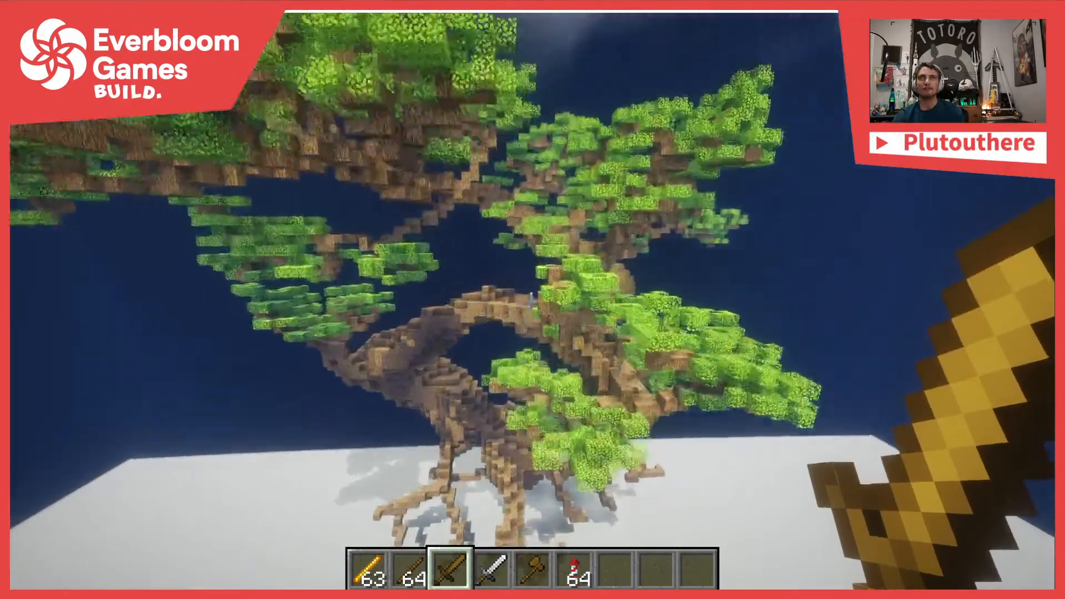
Place a few matching wood blocks to fill out the underside of the thick branch inside the tree's crown
key("w")
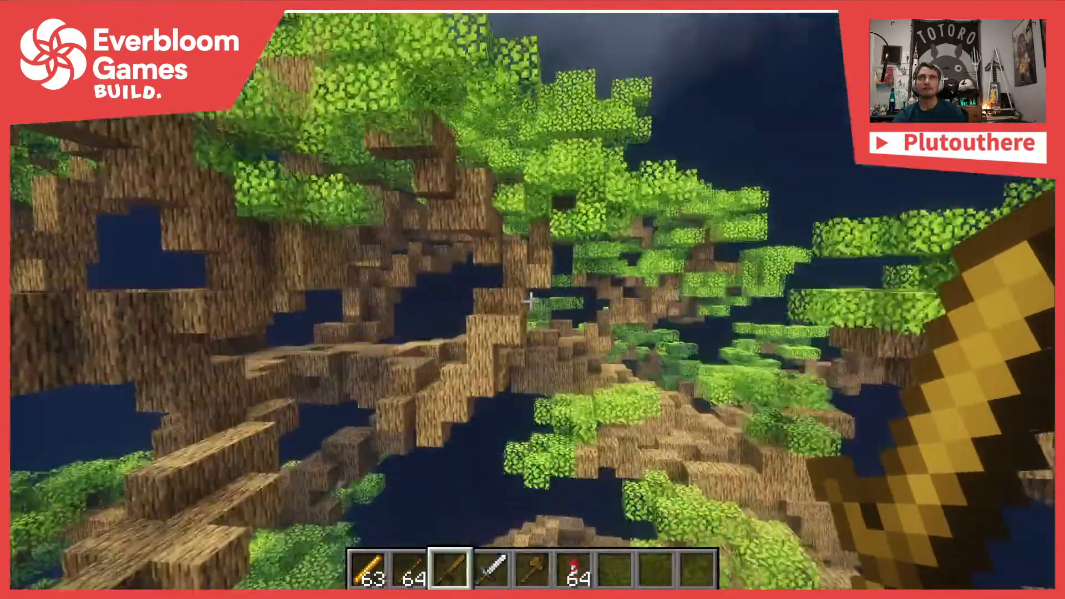
key("7")
key("s")
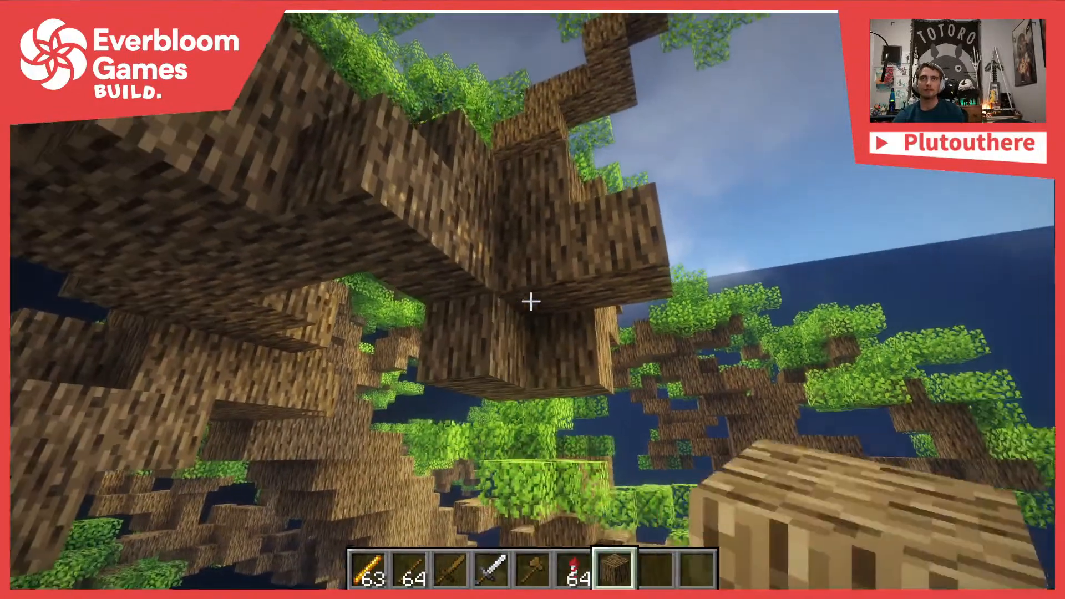
right_click(531, 301)
right_click(531, 301)
right_click(532, 301)
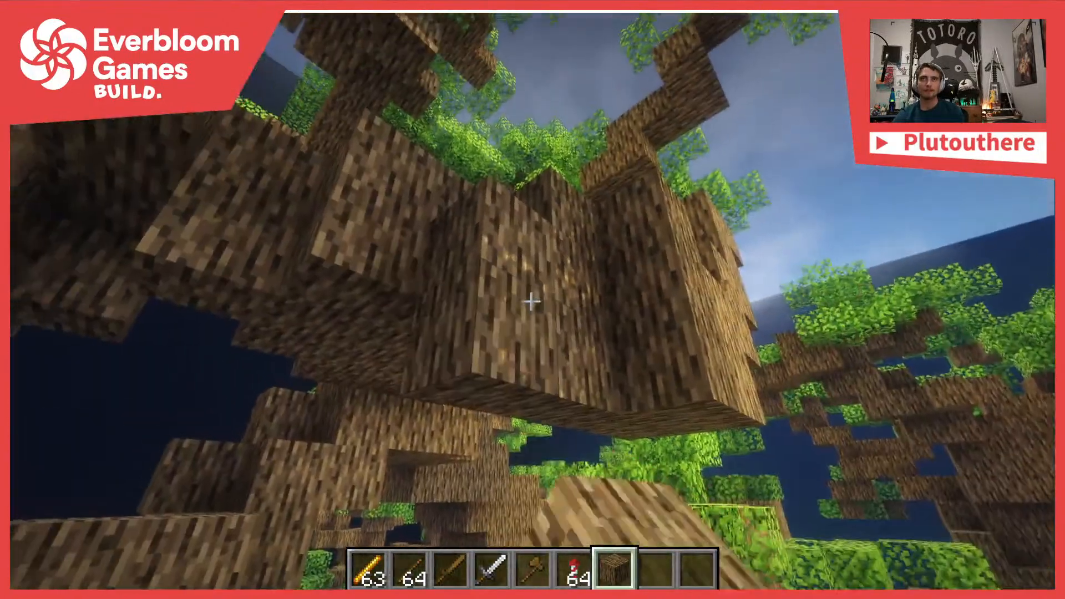
right_click(531, 302)
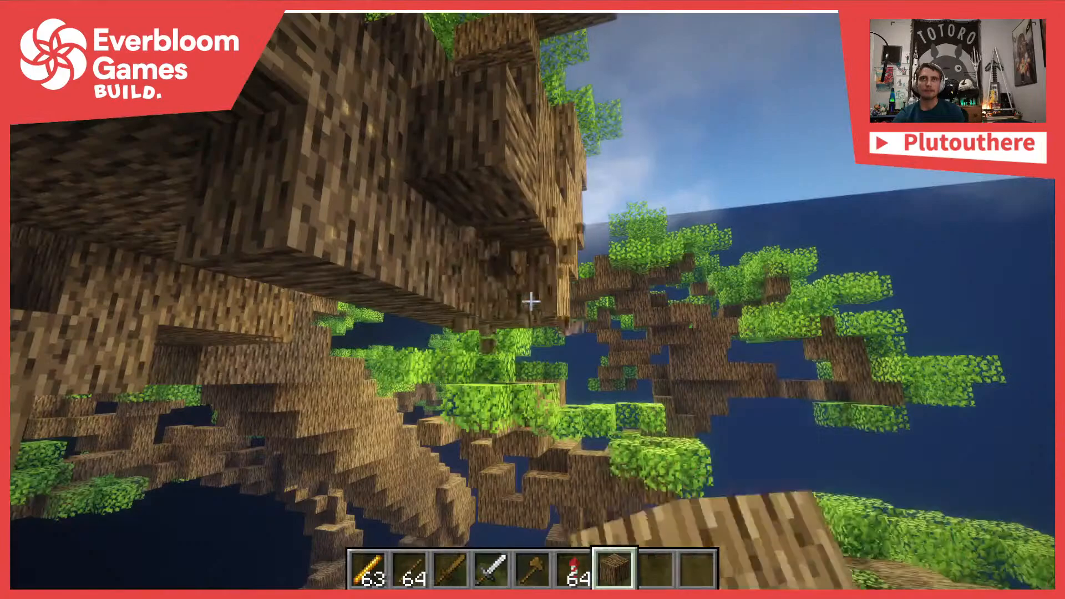
key("s")
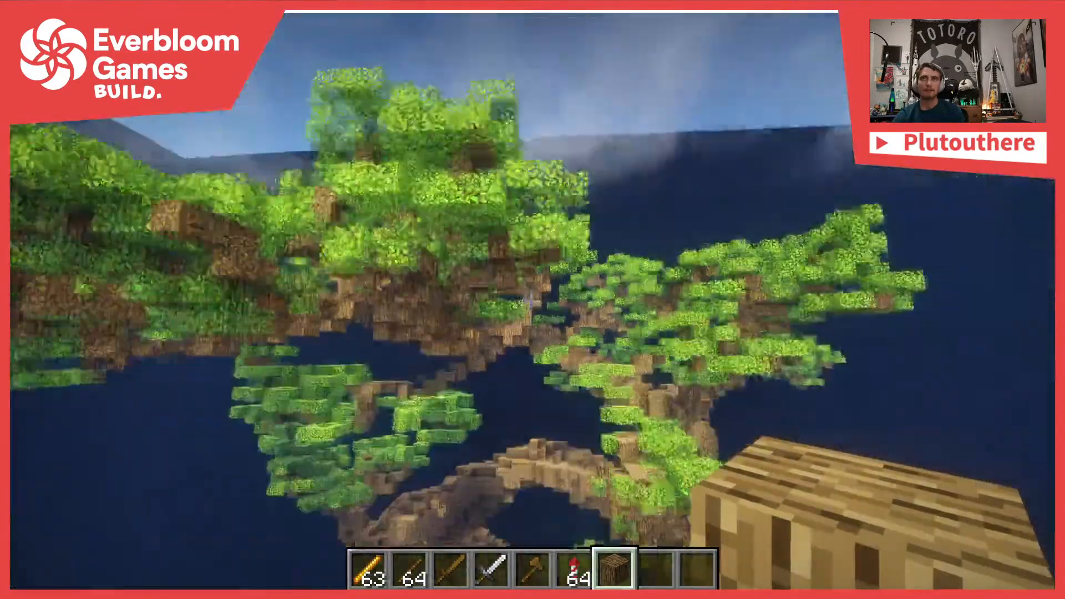
Examine the whole tree against the backdrop from the front, above, below and both sides
key("s")
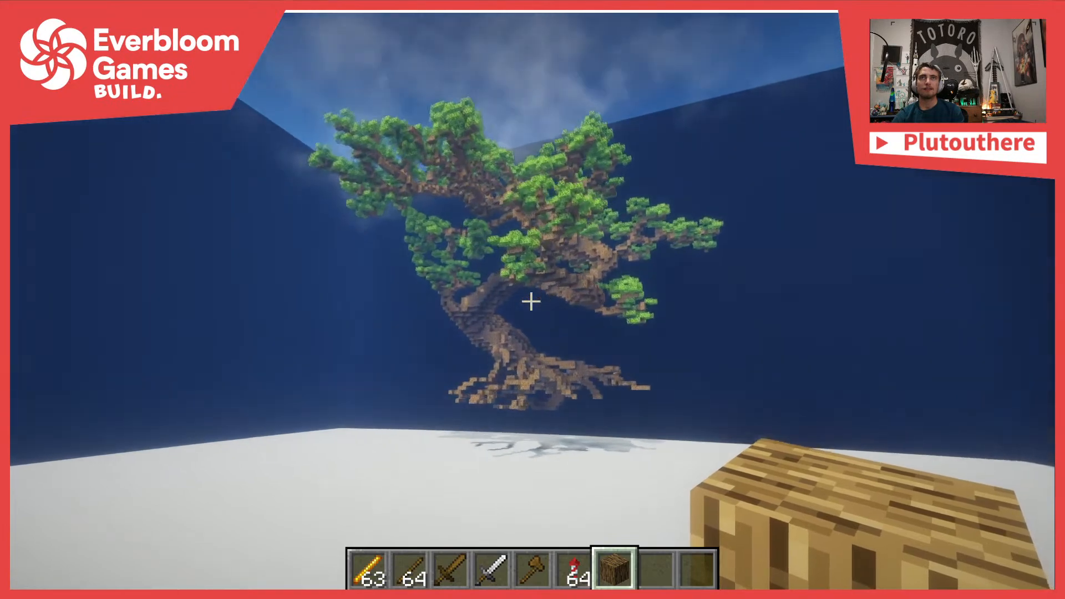
key("space")
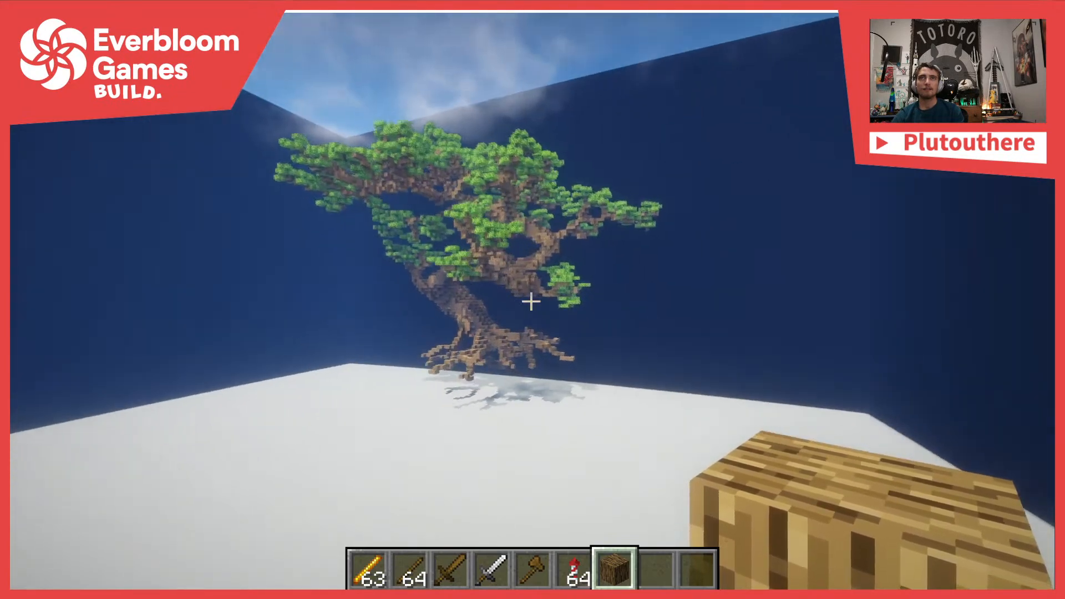
key("w")
key("space")
key("w")
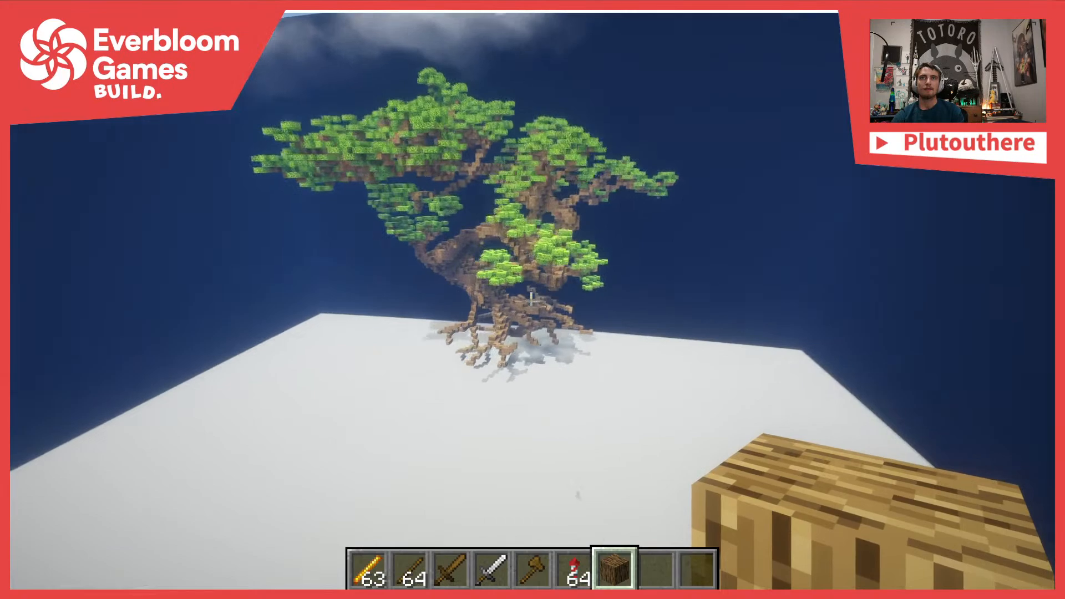
key("shift")
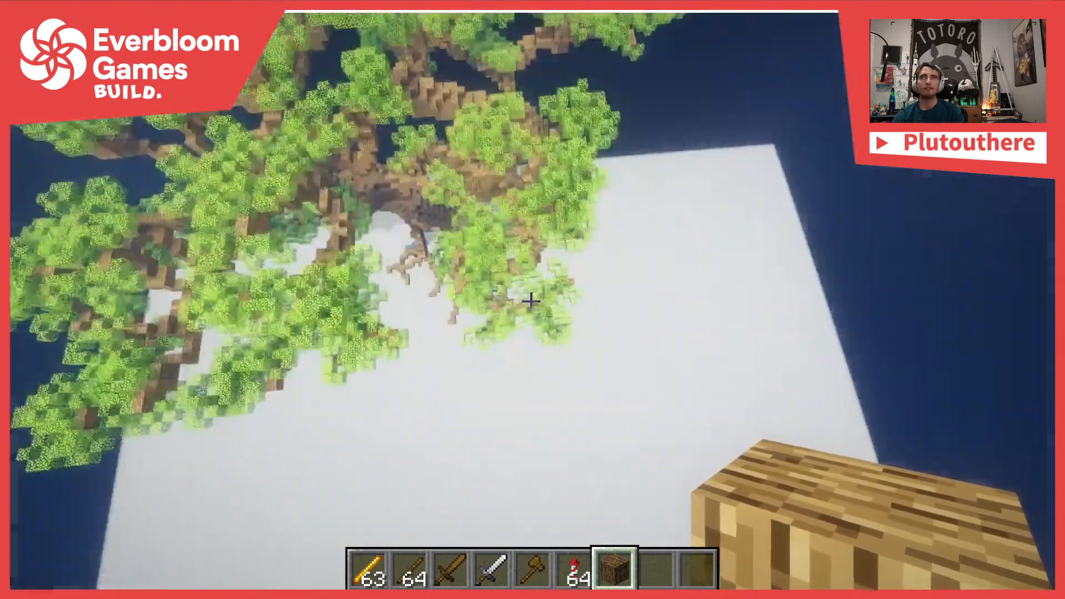
key("w")
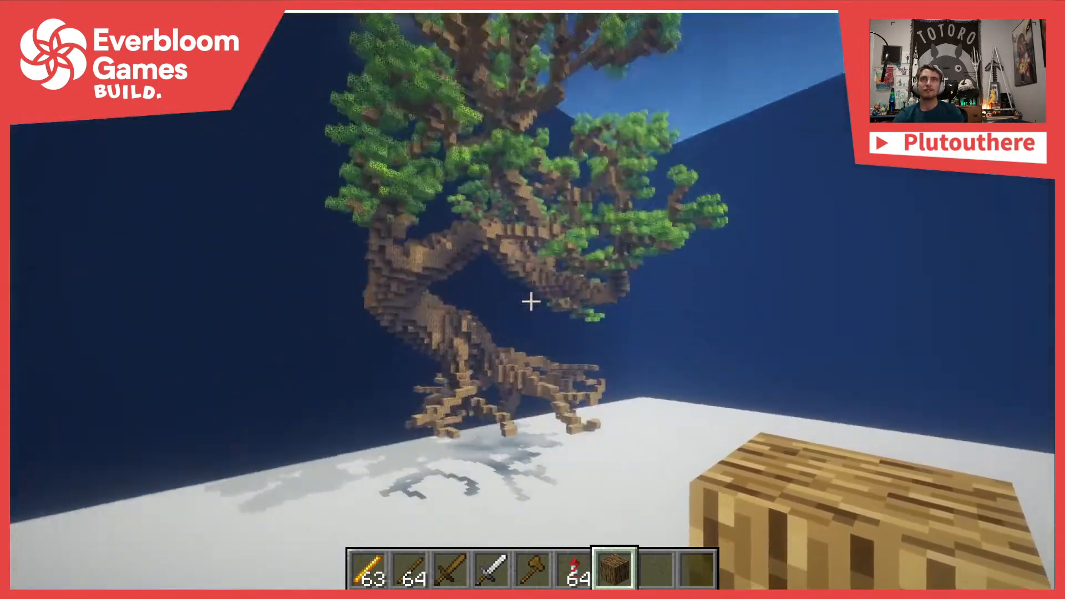
key("s")
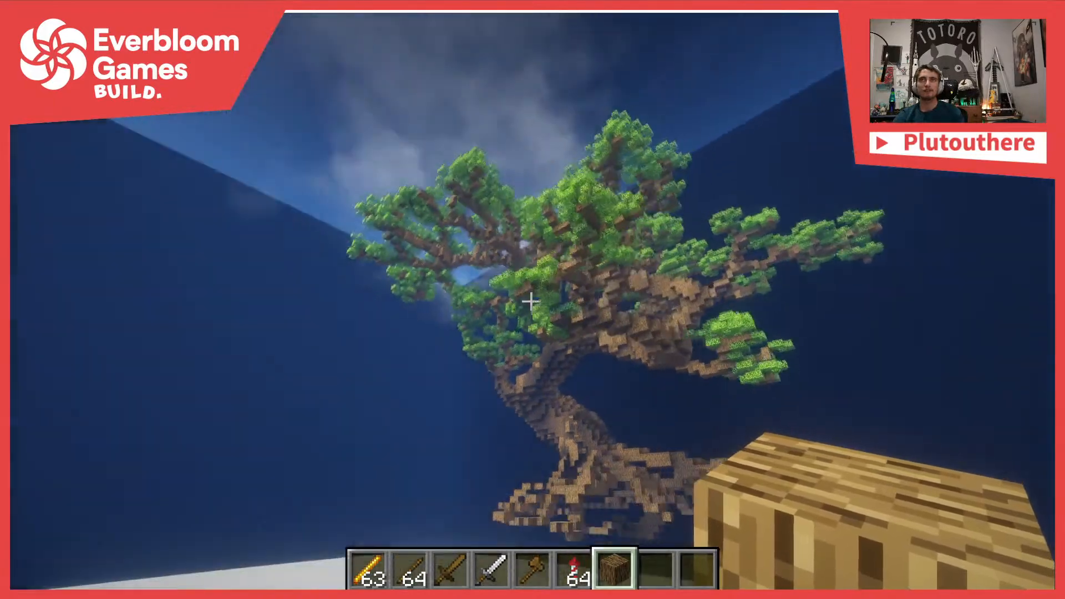
key("w")
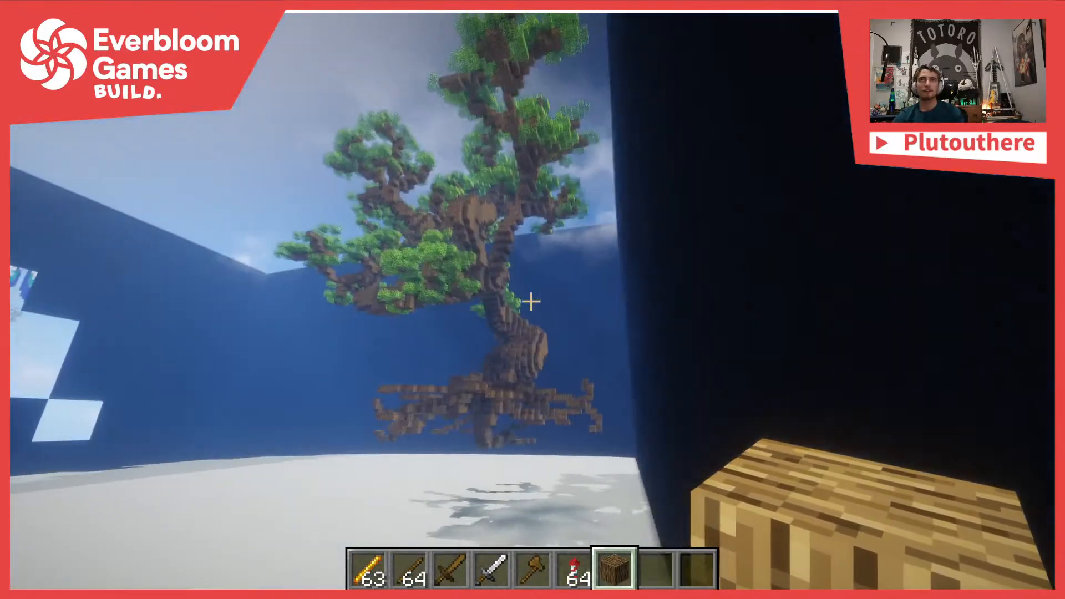
key("s")
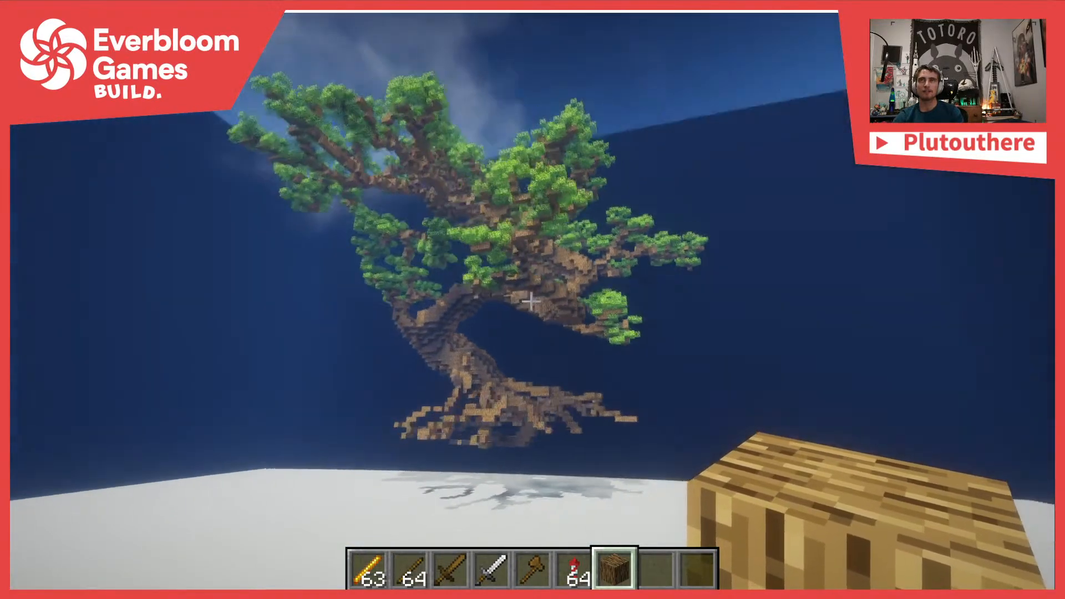
key("w")
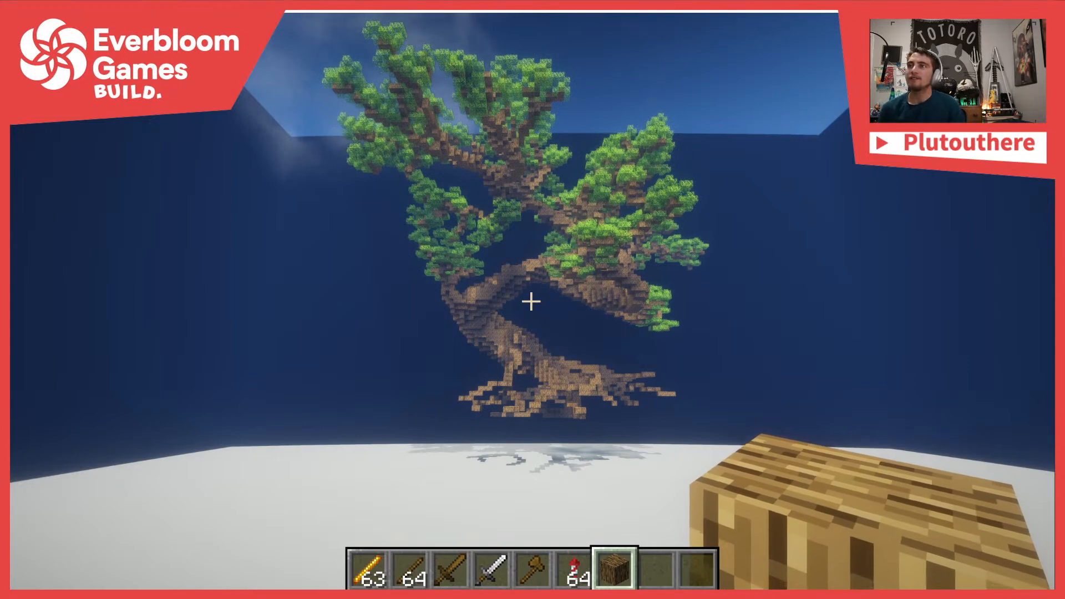
key("d")
key("w")
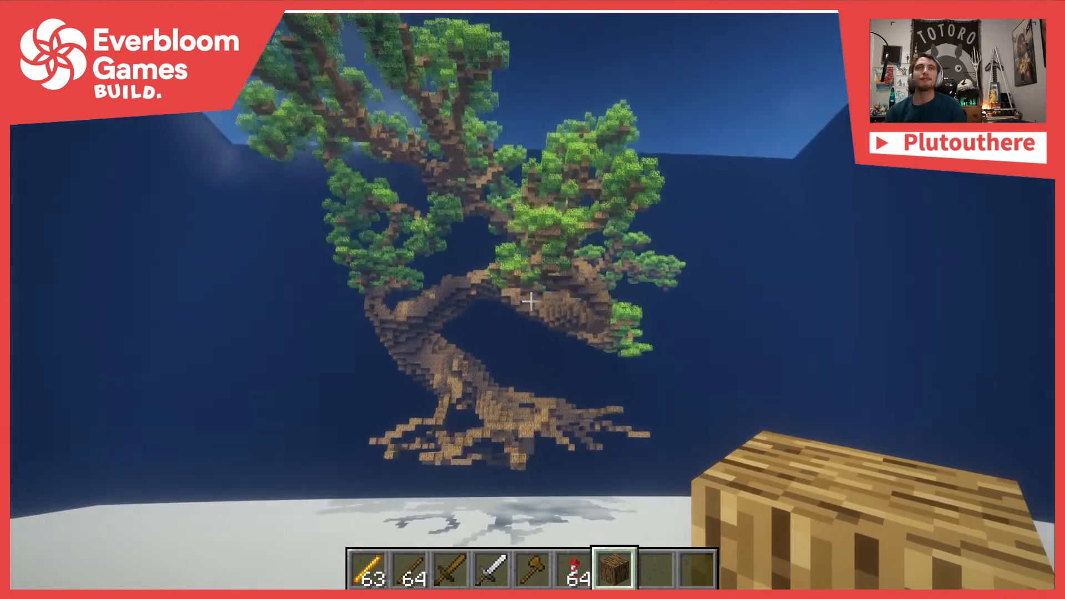
key("s")
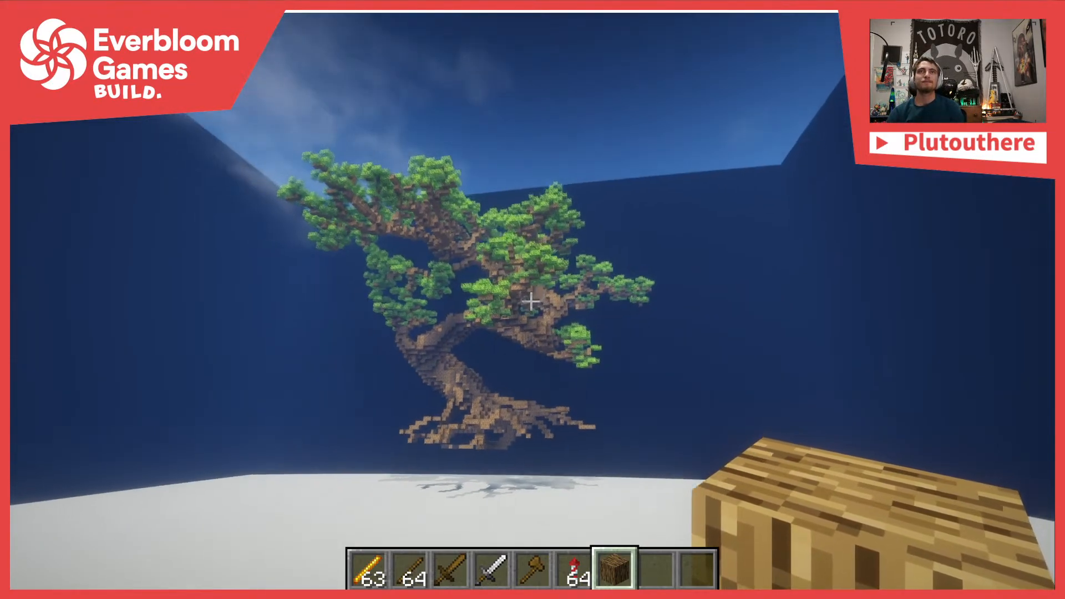
Select a region enclosing the whole tree, with corner positions at (1064, 37, 414) and (926, 125, 324)
key("4")
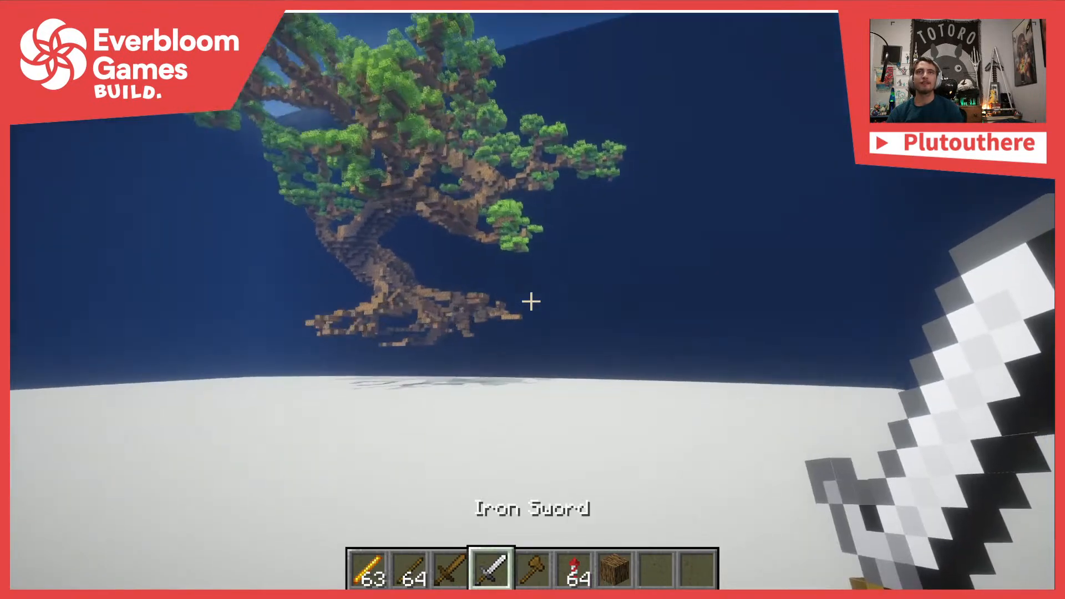
left_click(531, 302)
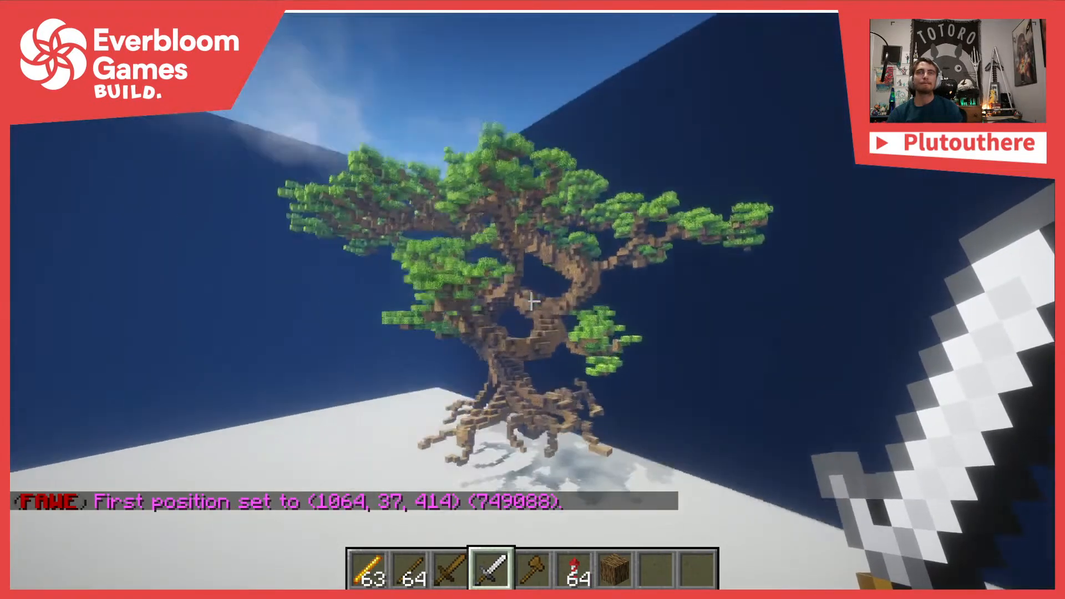
key("w")
key("s")
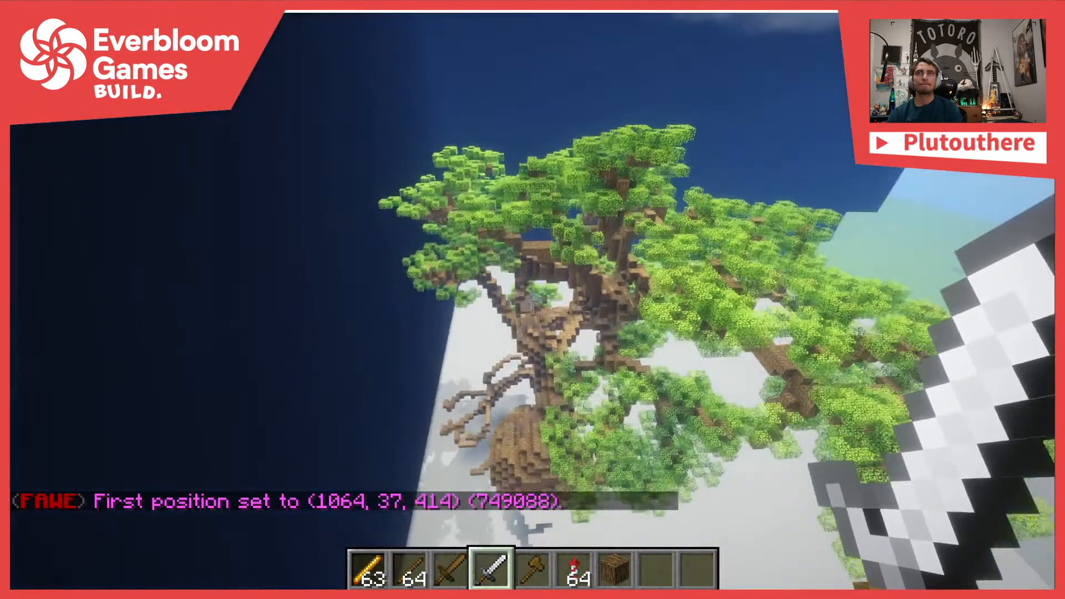
key("3")
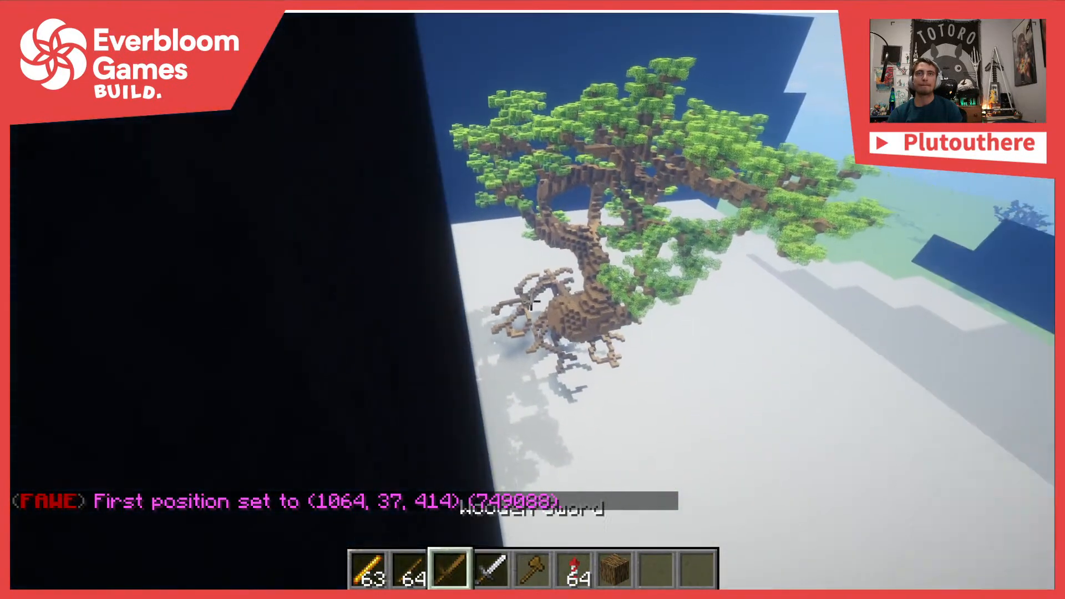
right_click(531, 301)
type("//redo")
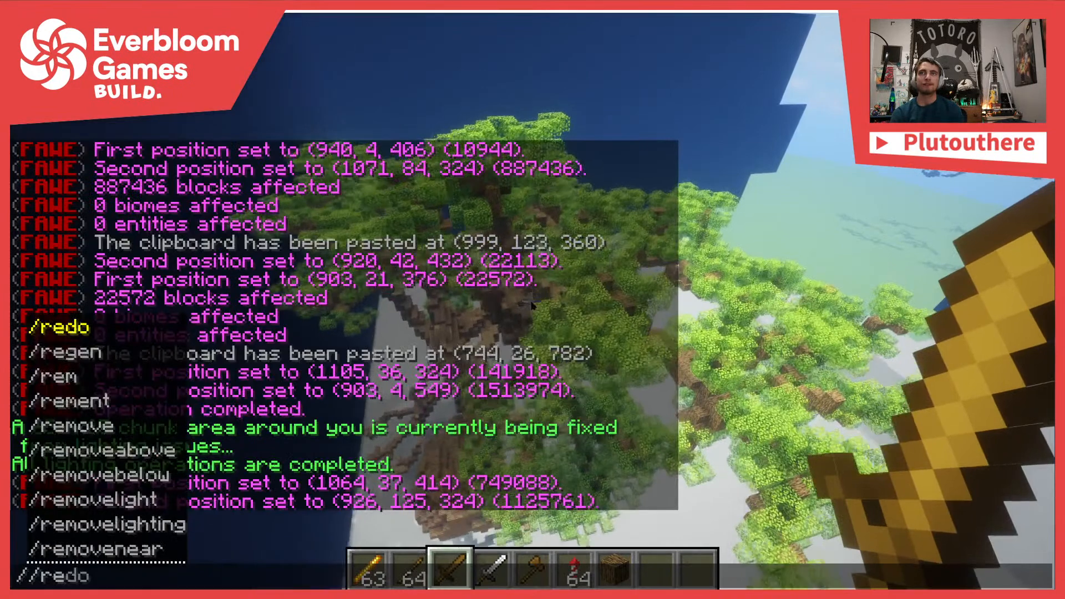
key("BackSpace")
key("BackSpace")
type("place !")
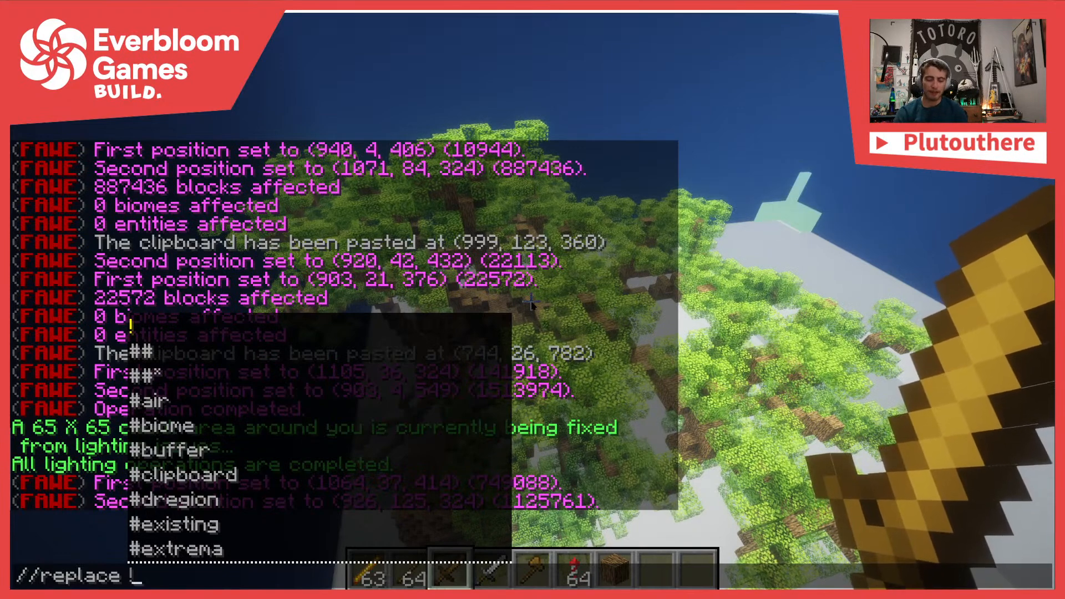
key("Escape")
key("Escape")
Run the global mask command //gmask without arguments, and run it again as //gmask -0
type("//hmi")
key("BackSpace")
key("BackSpace")
key("BackSpace")
type("gmask")
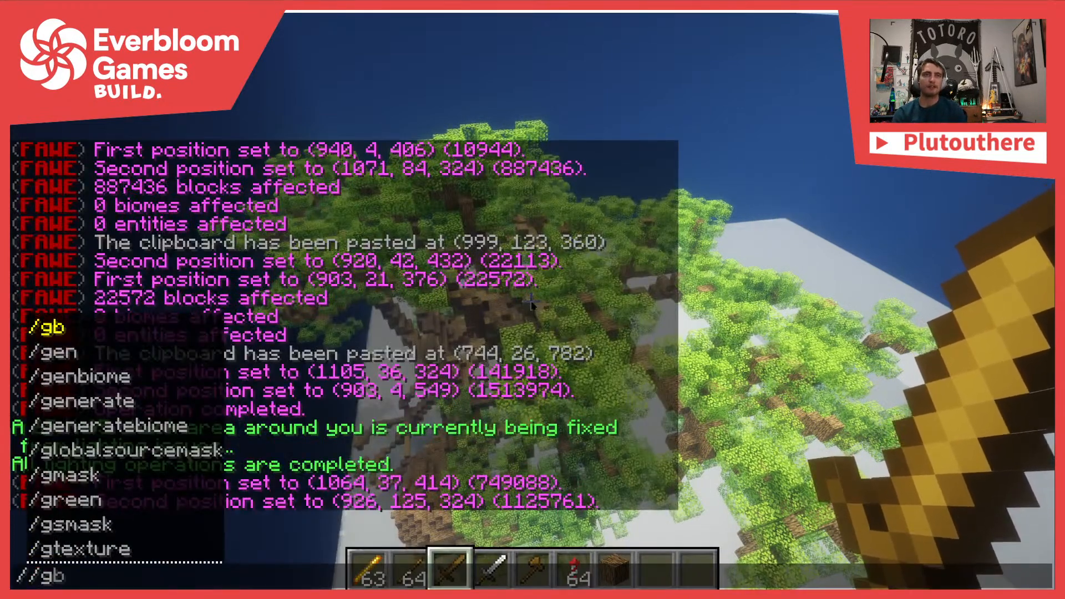
key("Return")
key("t")
key("Up")
type("-0")
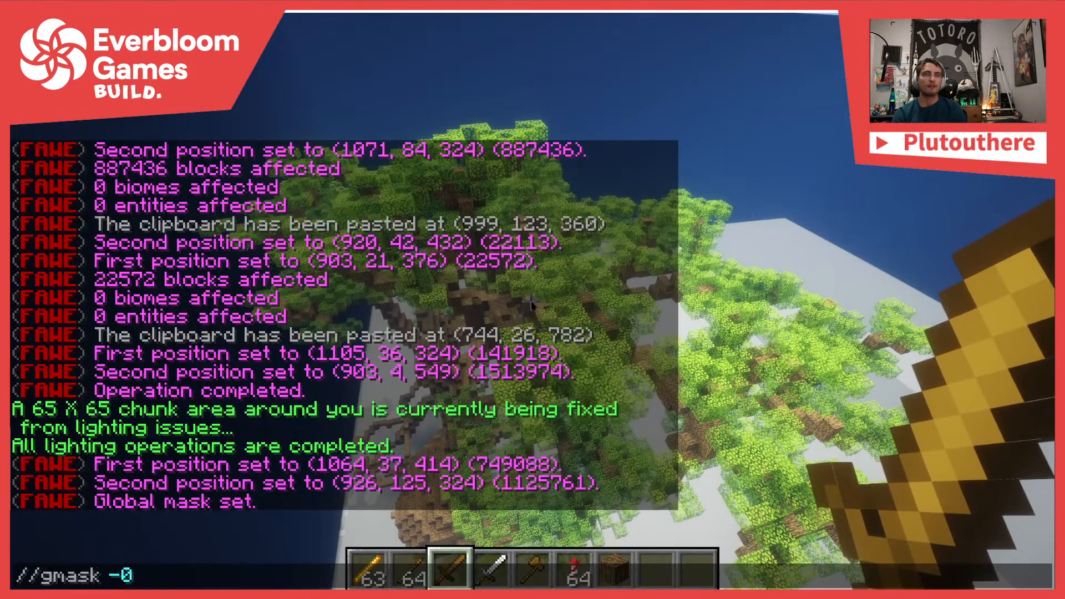
key("Return")
Fill the blocks directly beneath the tree's leaves with block 22 by running //replace <oak_leaves,acacia_leaves 22 on the selection
type("//range")
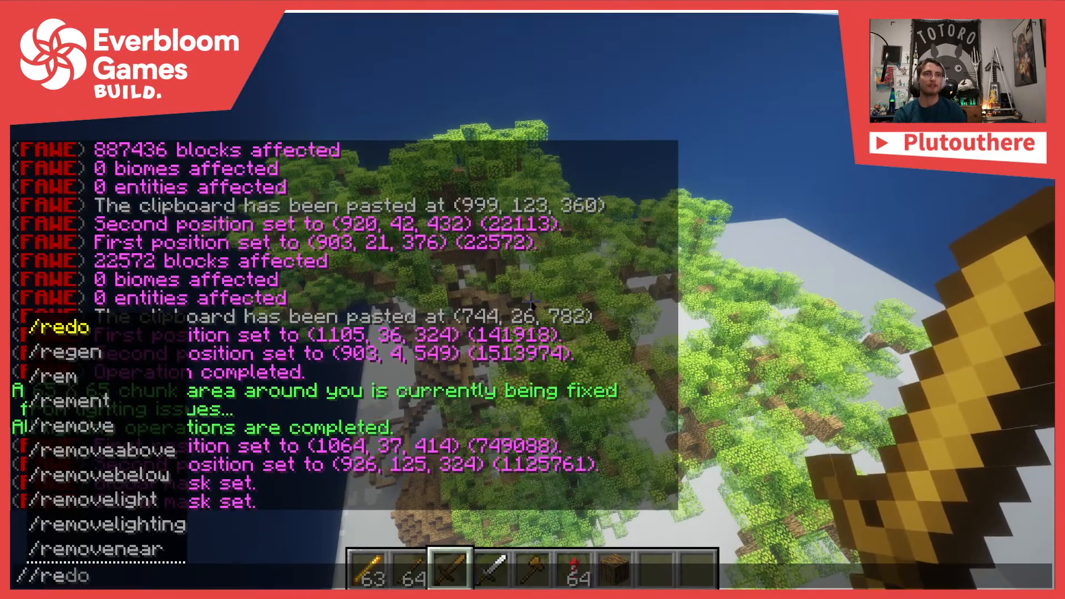
type("place !")
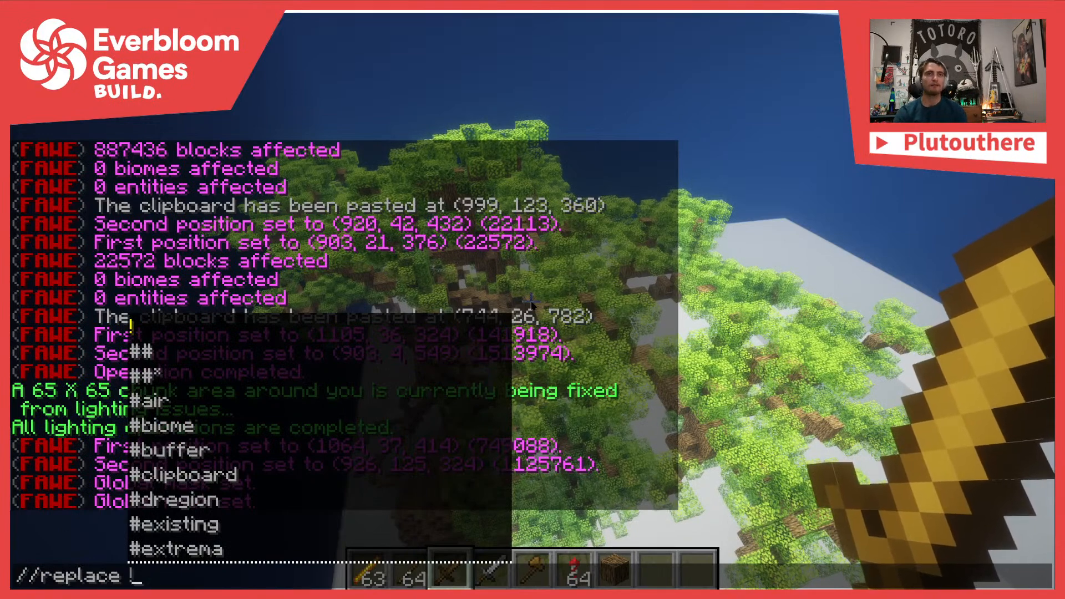
type("<")
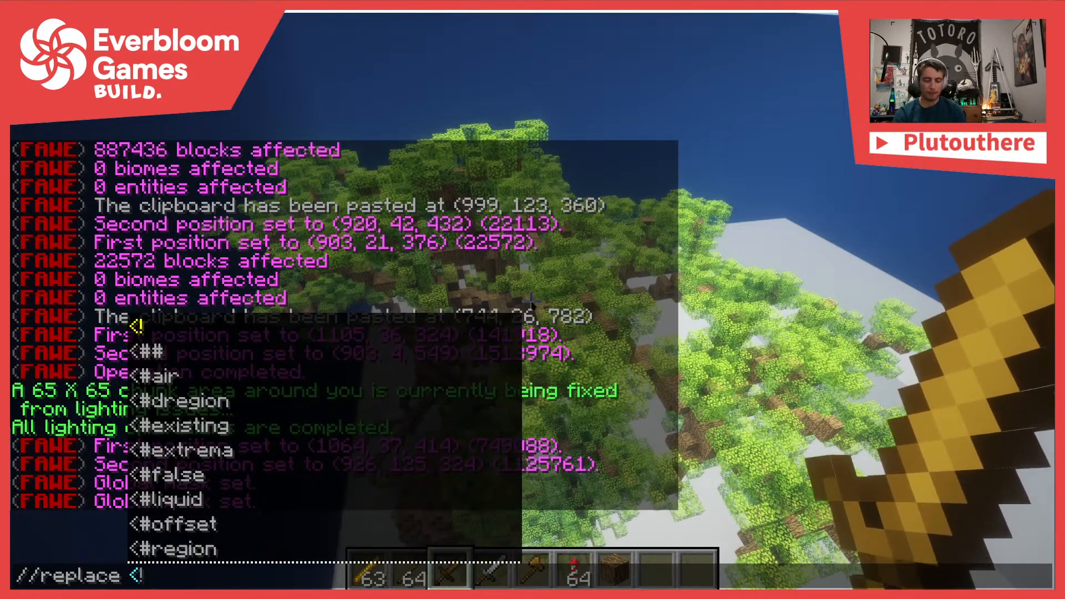
type("oak")
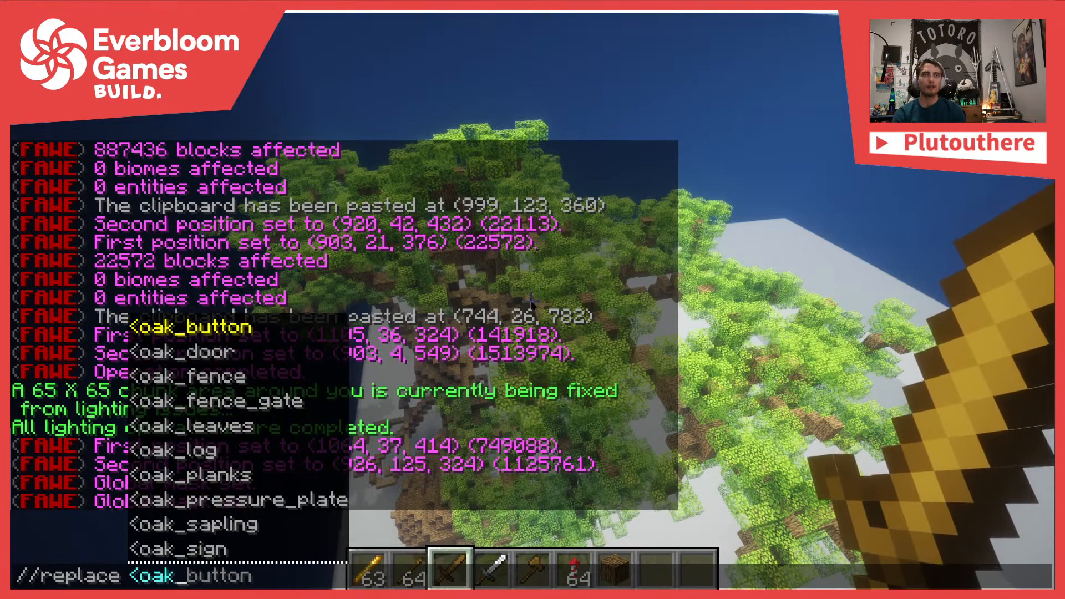
key("BackSpace")
key("BackSpace")
key("BackSpace")
type("leaves,acacia_leaves")
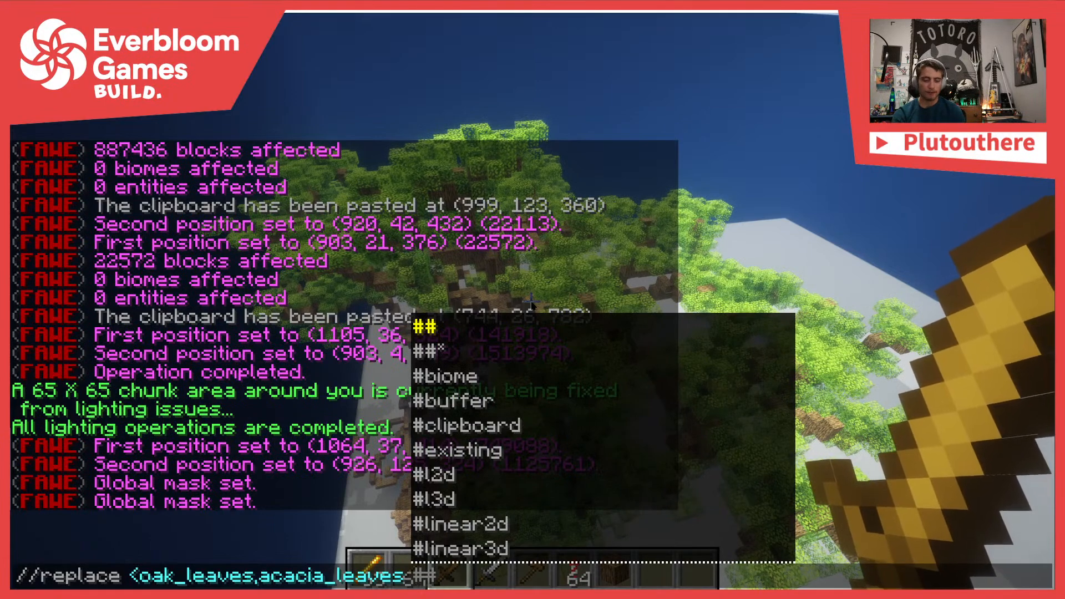
key("Escape")
key("Escape")
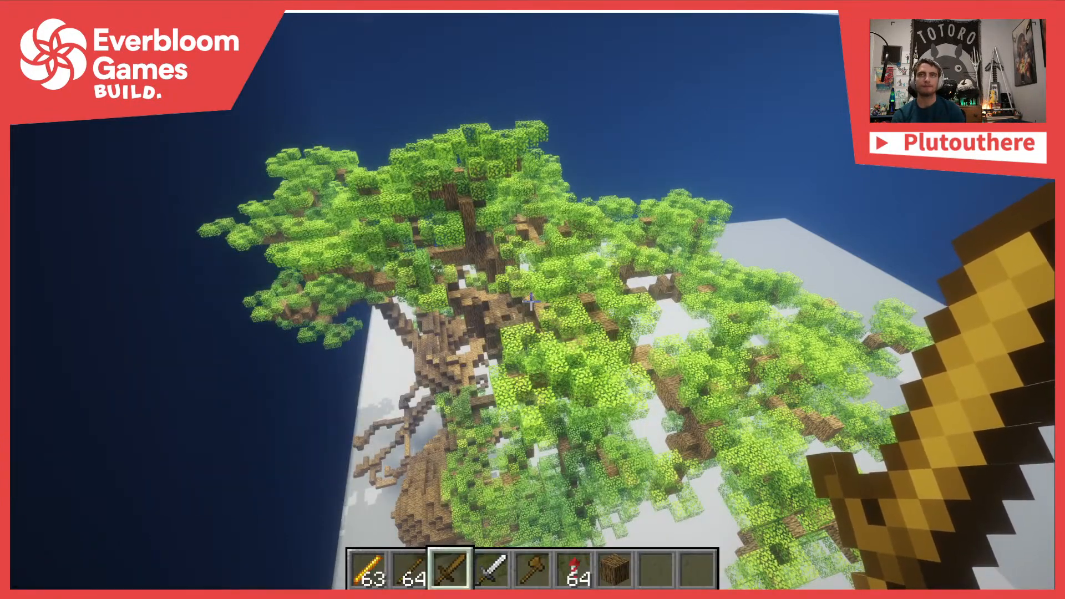
type("//replace !")
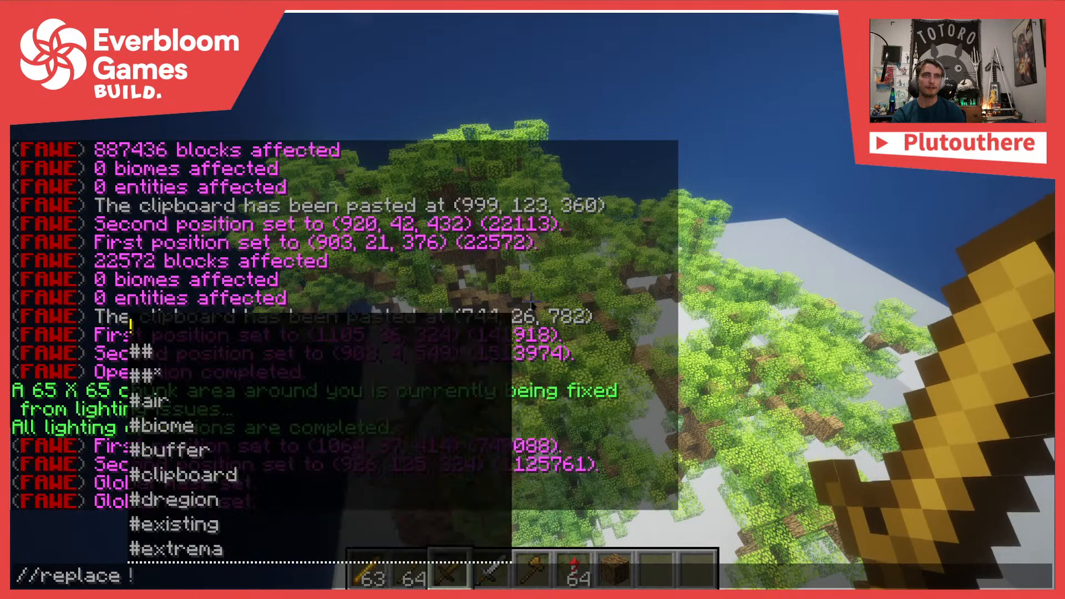
key("Escape")
key("Escape")
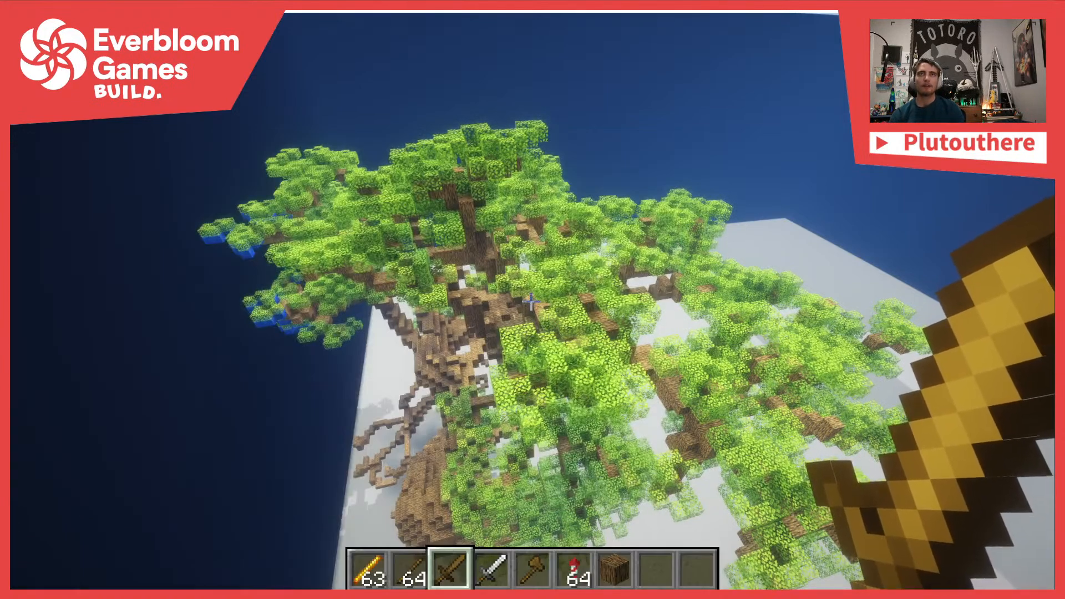
Replace the blocks touching the tree's foliage with oak leaves by running //replace ~[oak_leaves,acacia_leaves] oak_leaves on the selection
key("t")
key("Up")
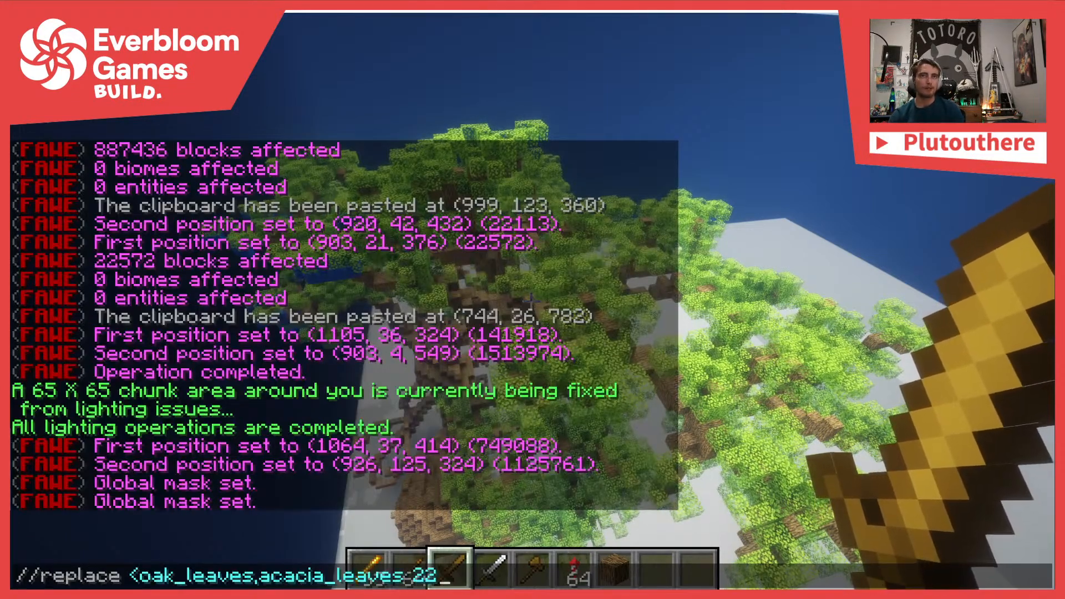
key("ctrl+Left")
key("ctrl+Left")
key("Delete")
type("~[")
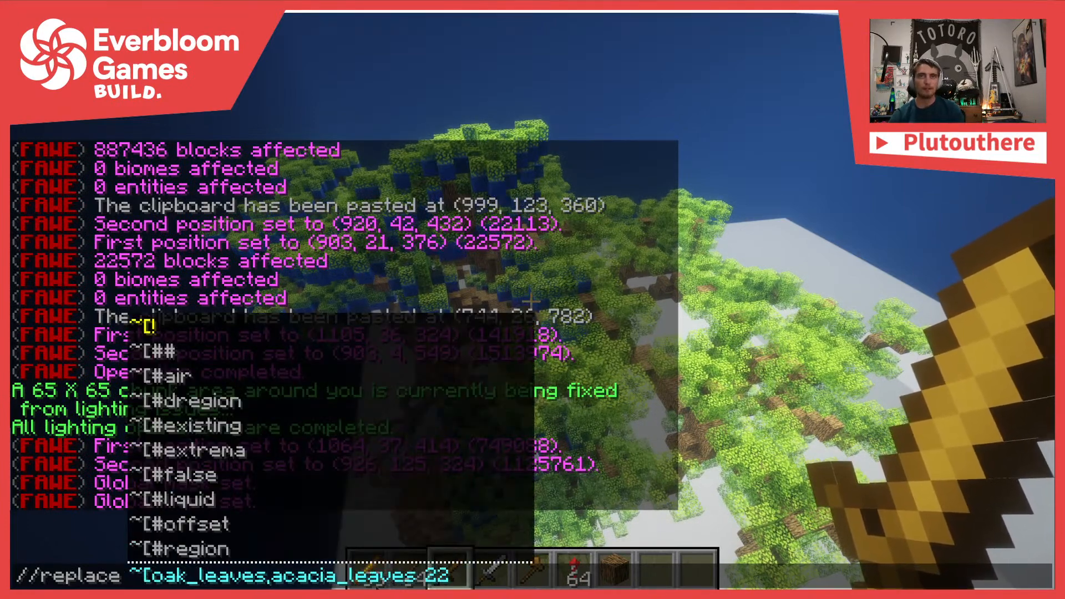
key("ctrl+Right")
key("Left")
key("Left")
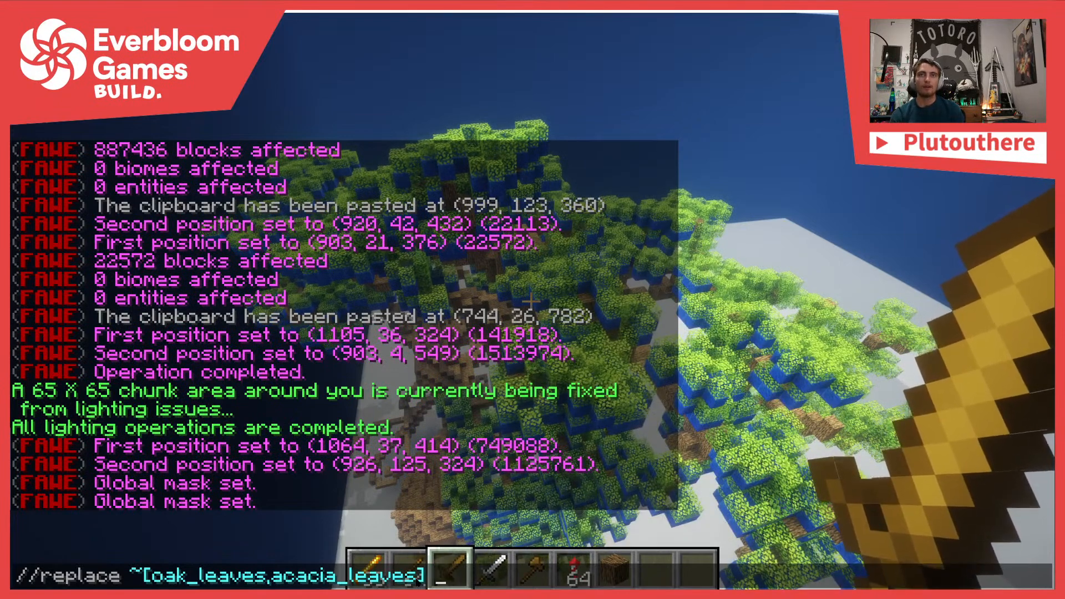
type("k_leaves")
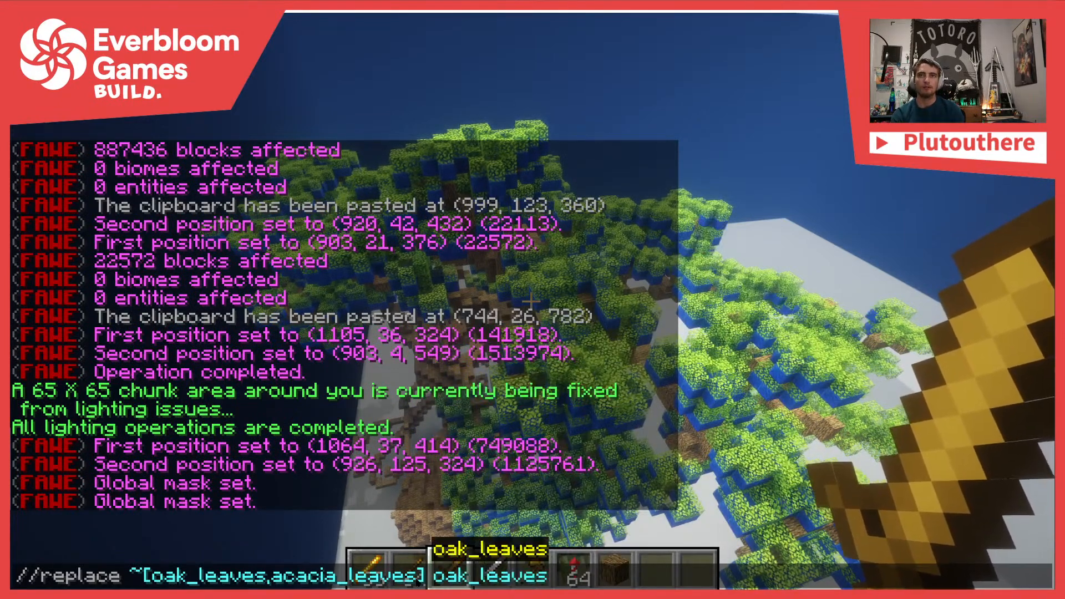
key("Return")
key("s")
key("s")
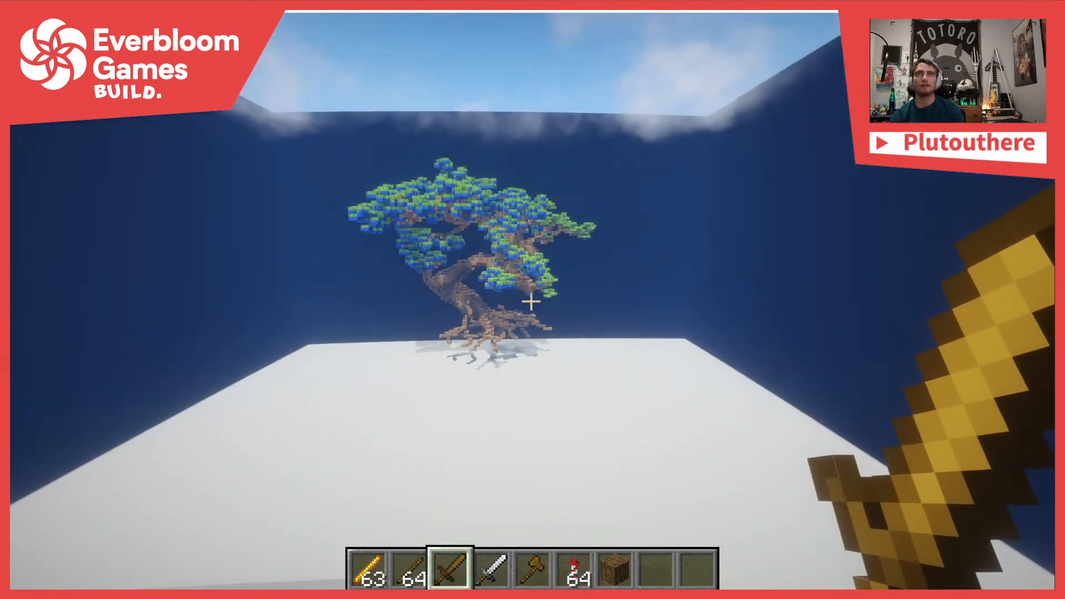